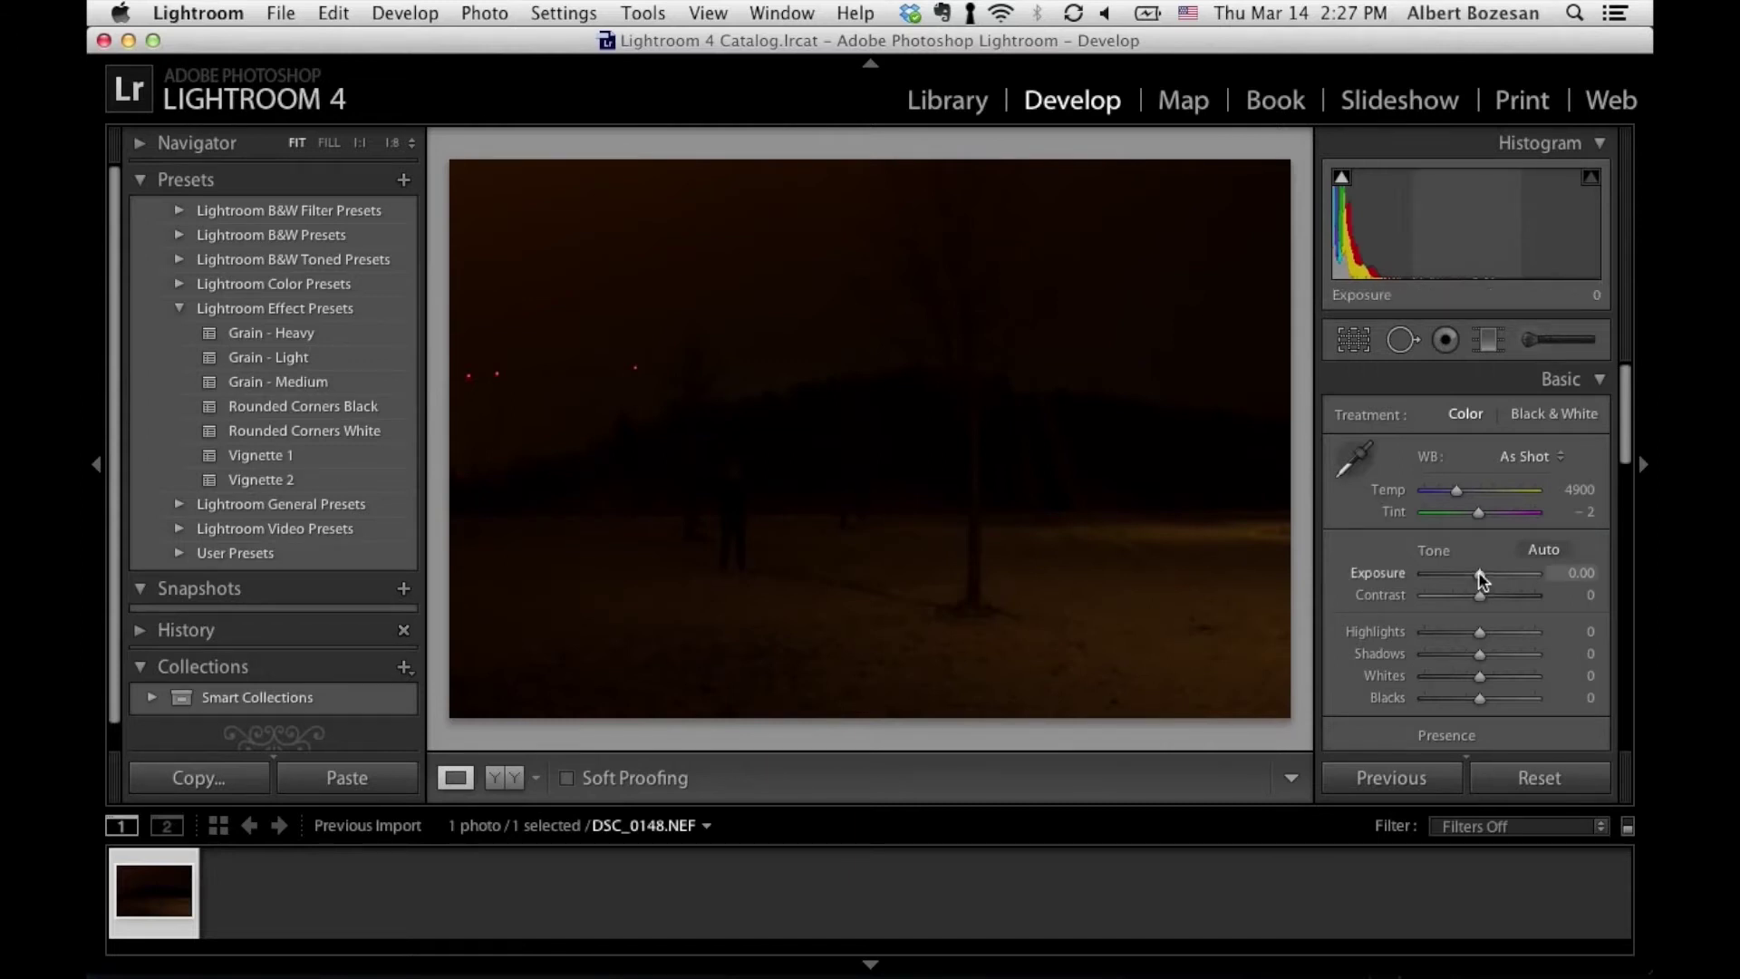
# Brighten the photo to exposure +1.75, cool the temperature to 2652 and set tint +10
pyautogui.moveTo(1485, 575); pyautogui.dragTo(1499, 575)
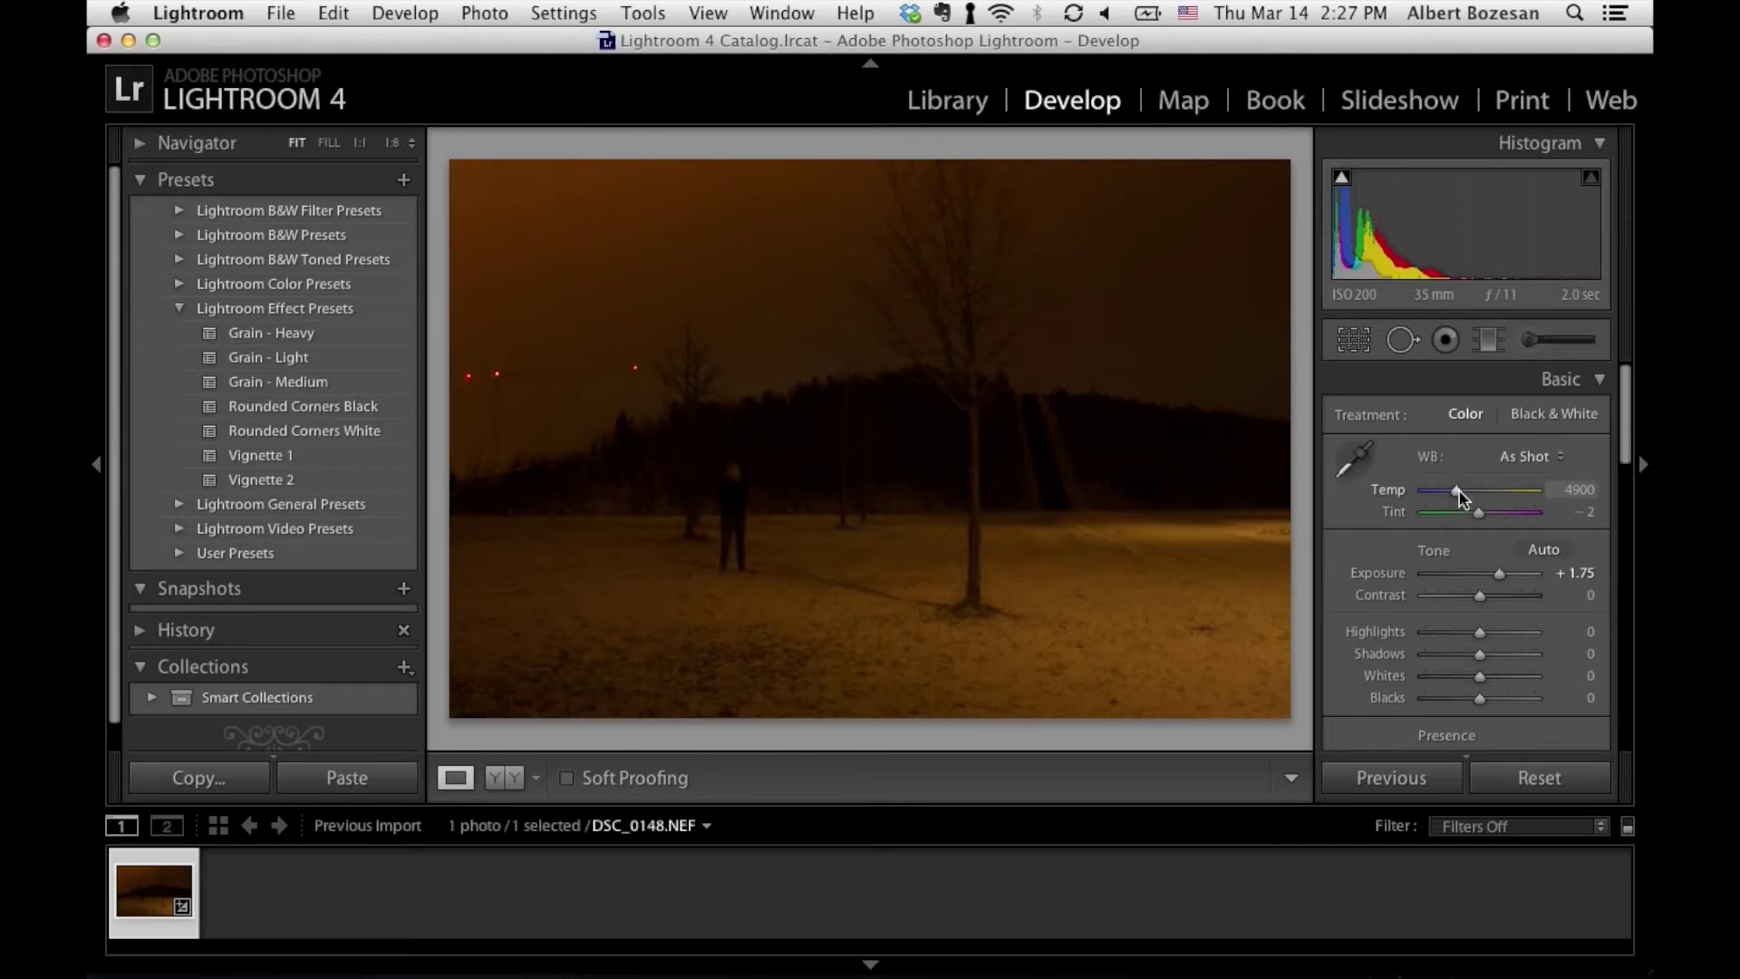
pyautogui.moveTo(1452, 495); pyautogui.dragTo(1433, 496)
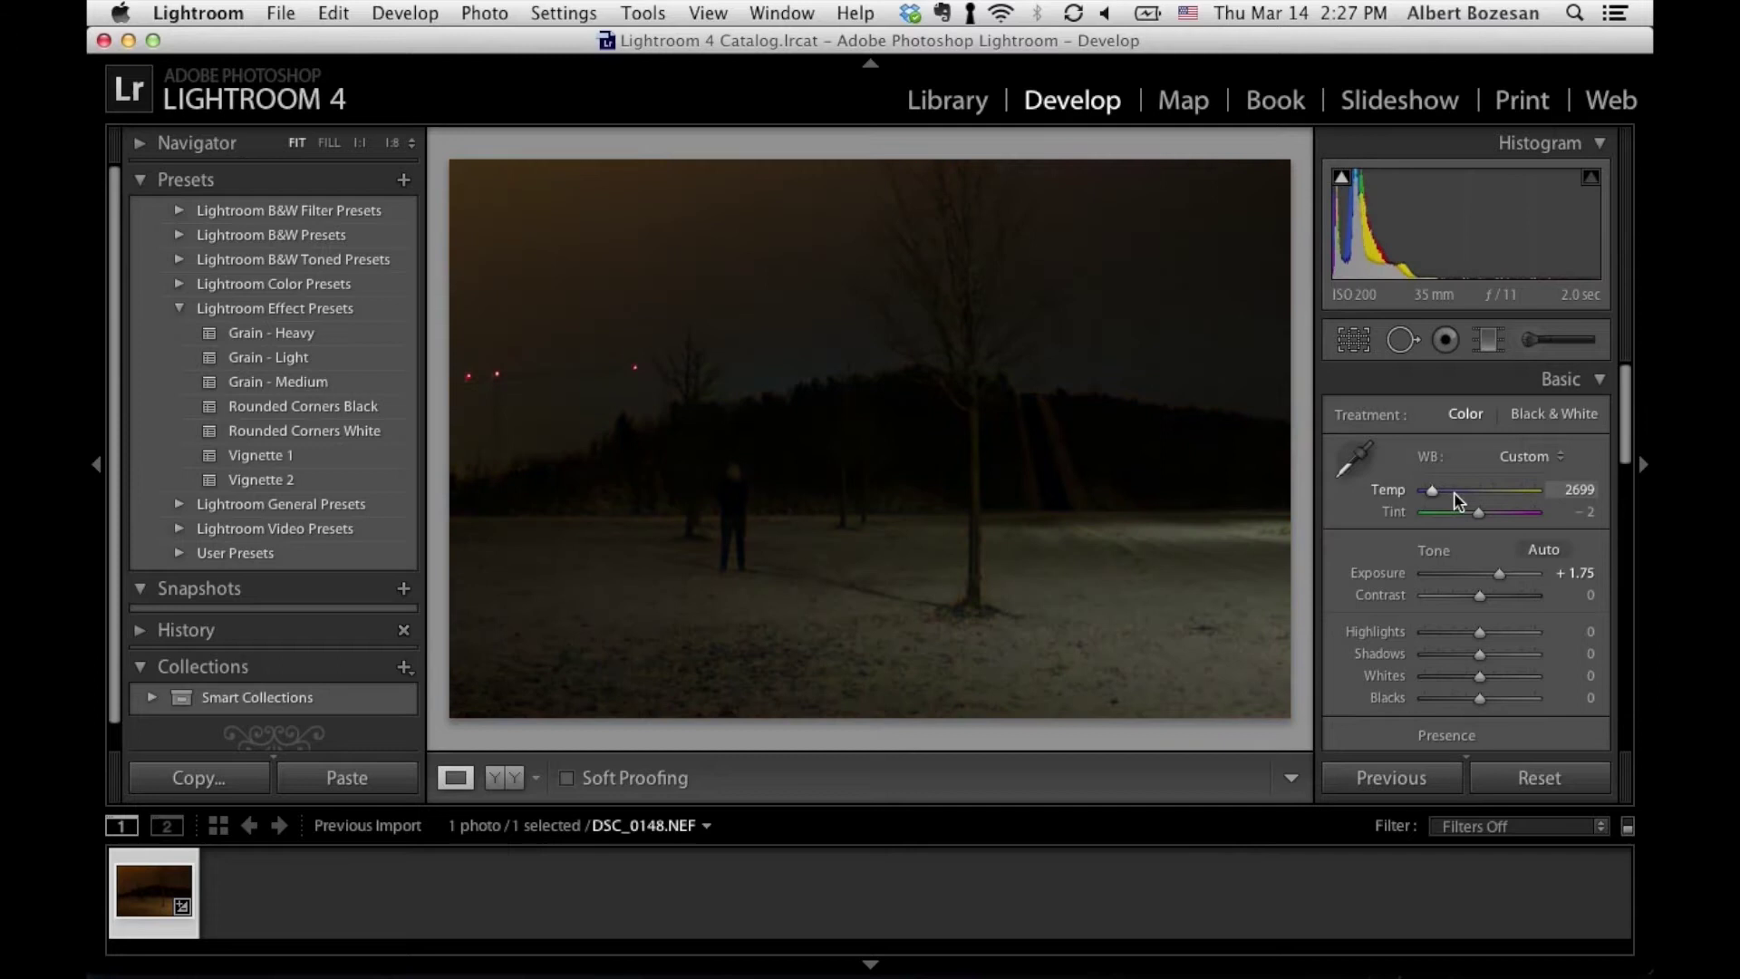
pyautogui.click(1492, 494)
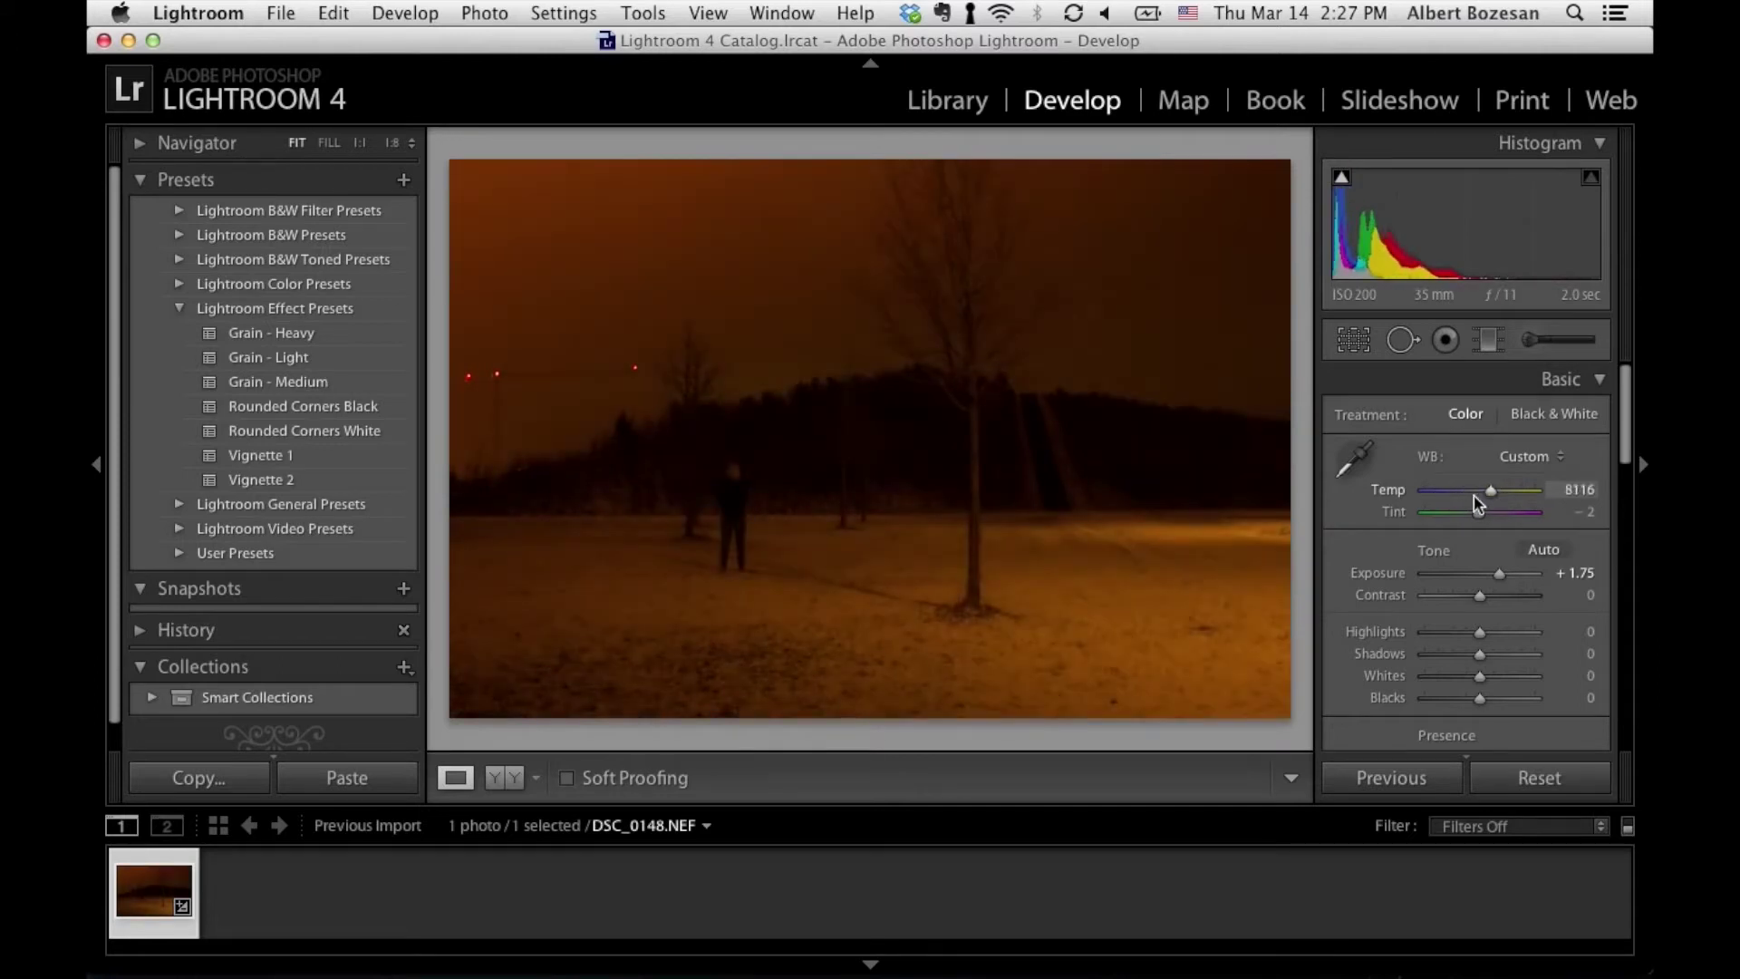
pyautogui.moveTo(1450, 495); pyautogui.dragTo(1433, 493)
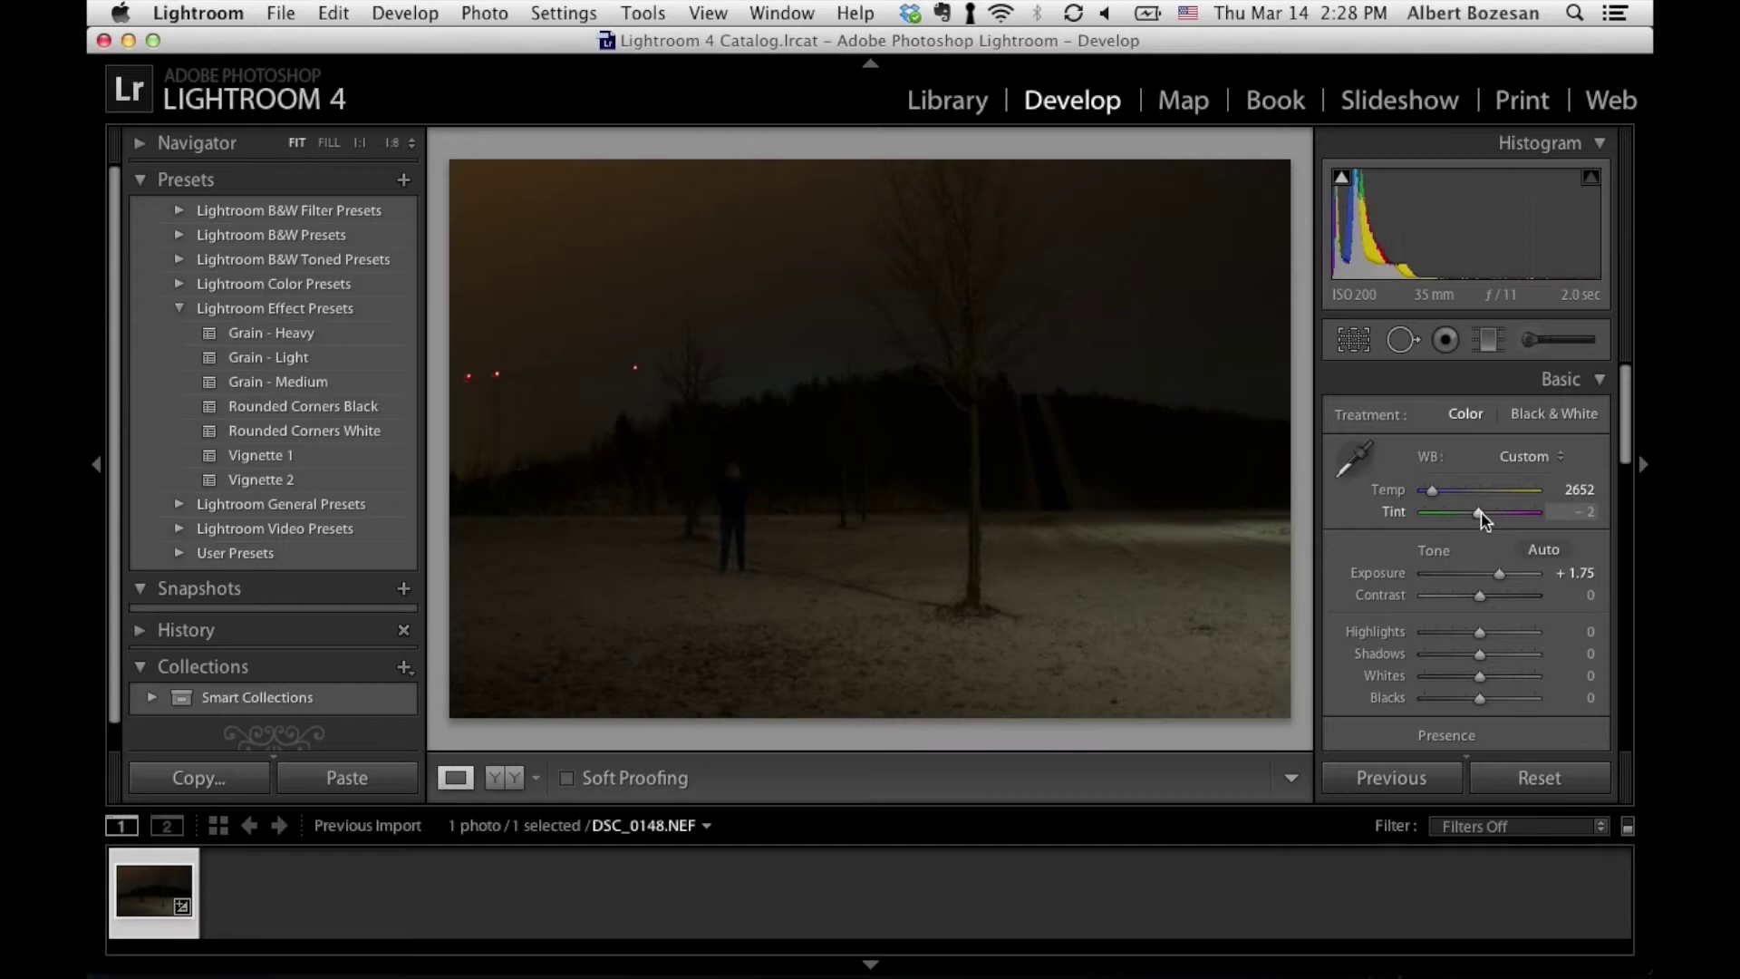
pyautogui.moveTo(1480, 518); pyautogui.dragTo(1471, 519)
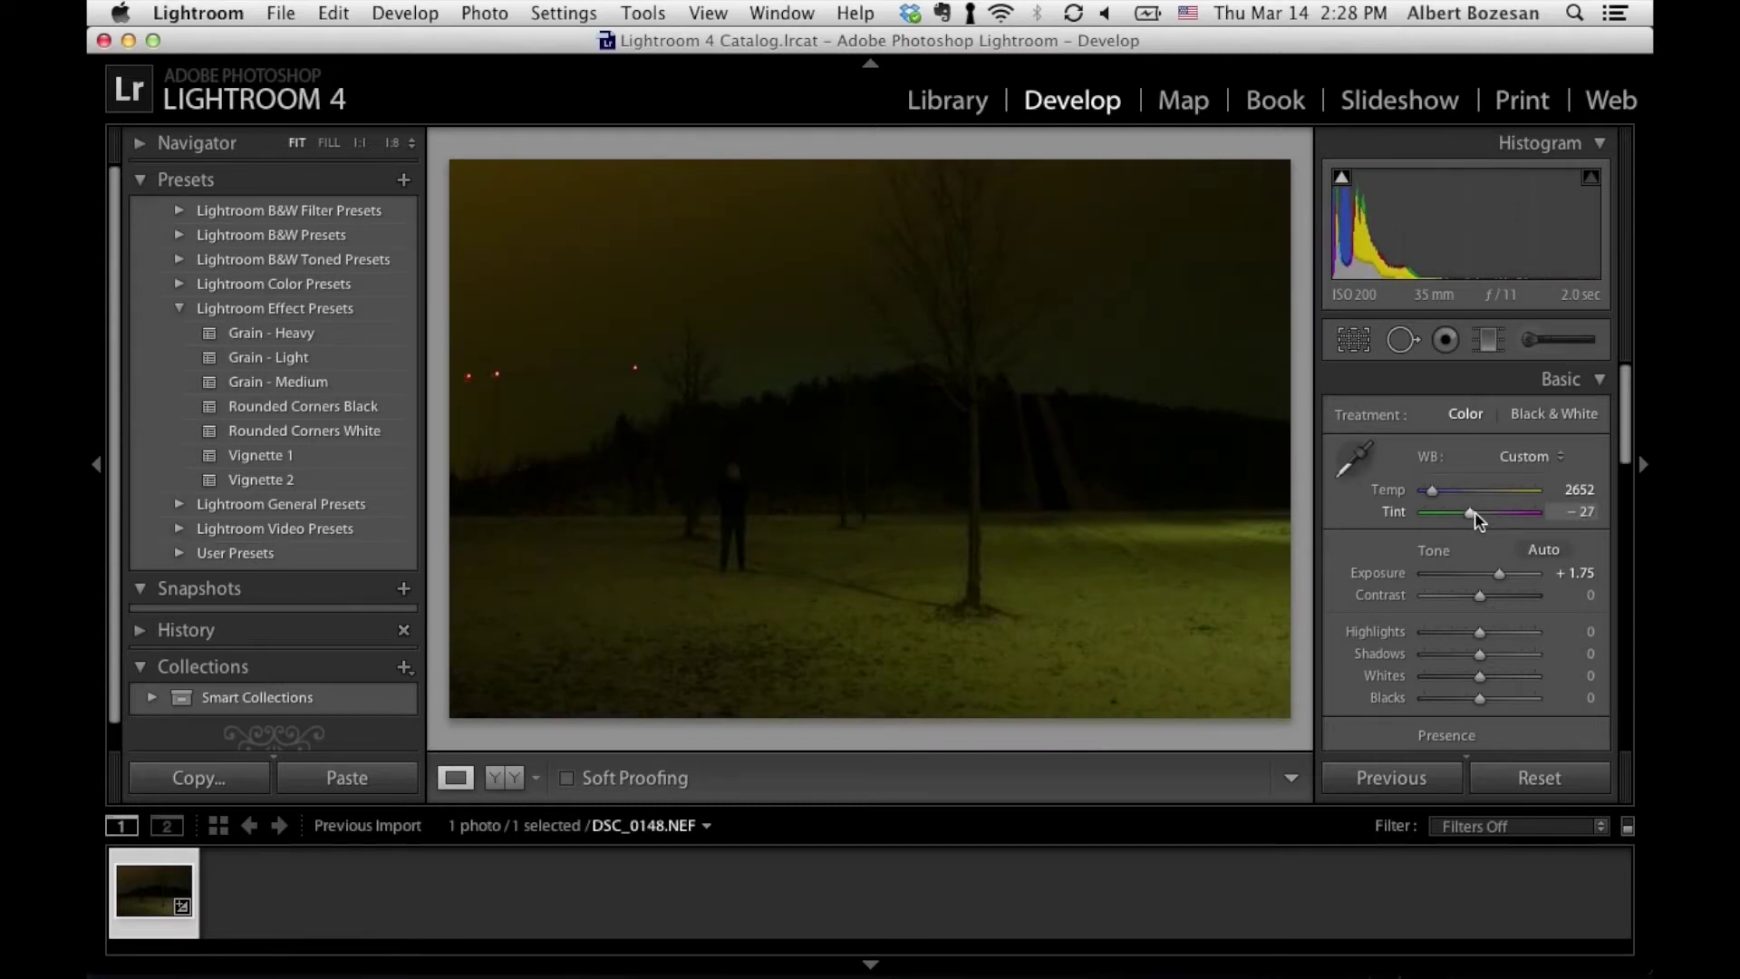
pyautogui.moveTo(1485, 514); pyautogui.dragTo(1482, 516)
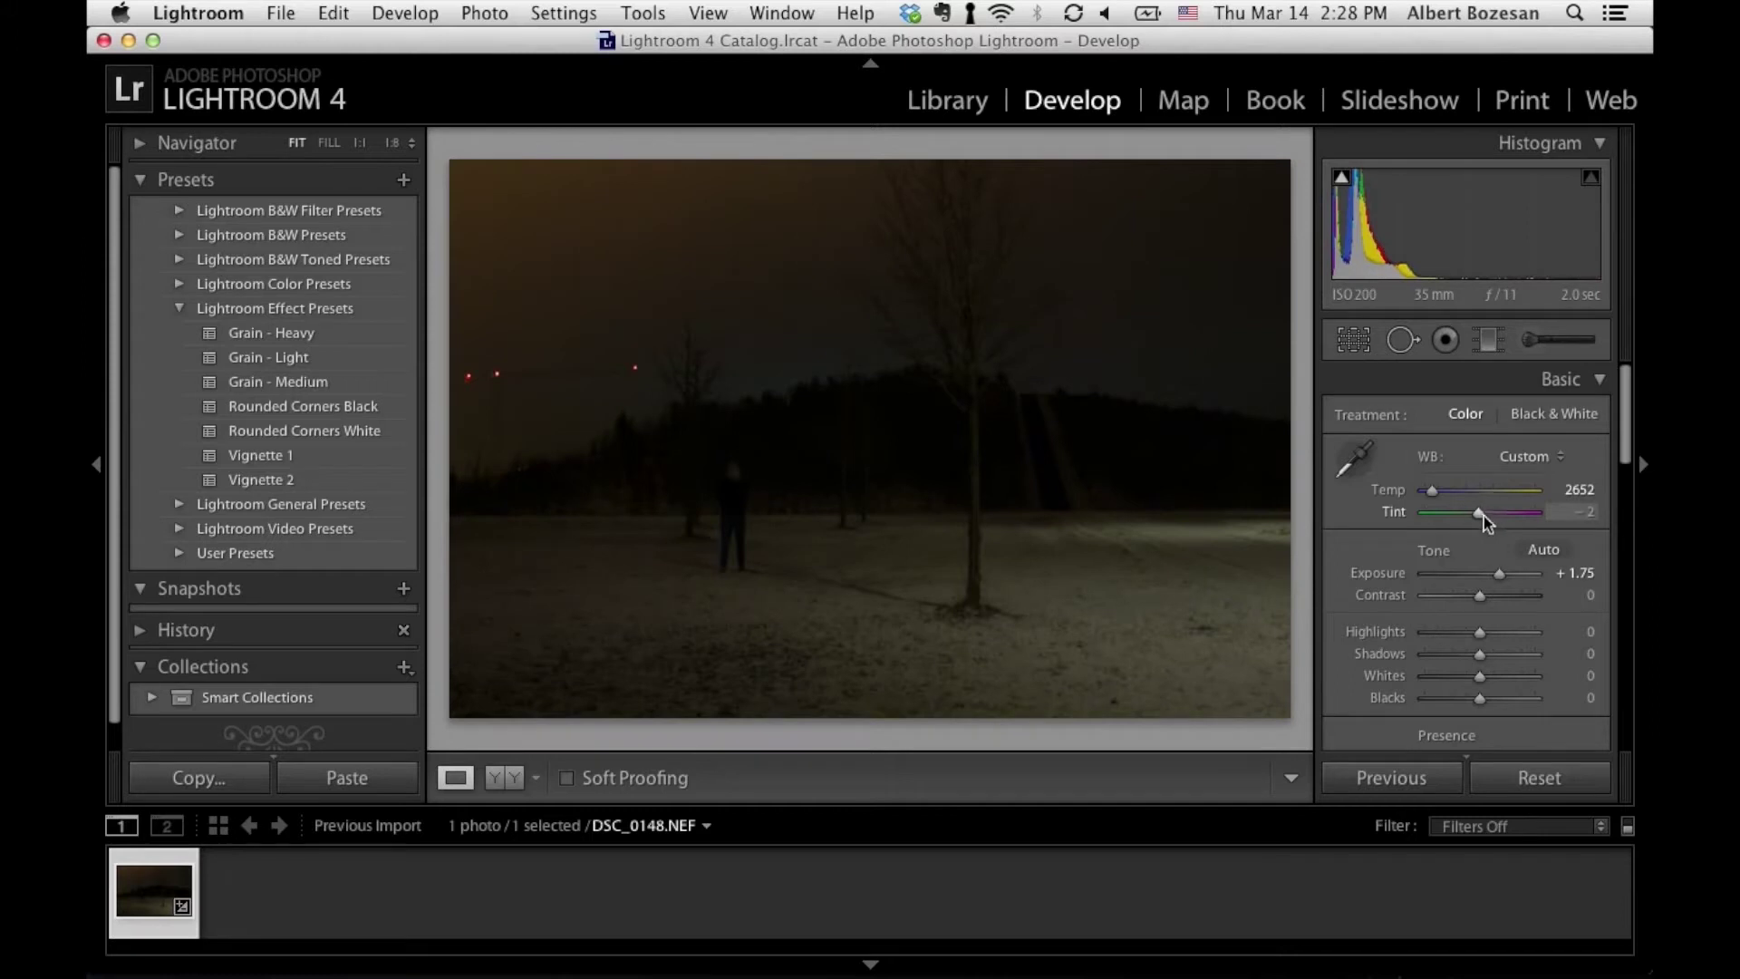
pyautogui.press('Up')
pyautogui.press('Up')
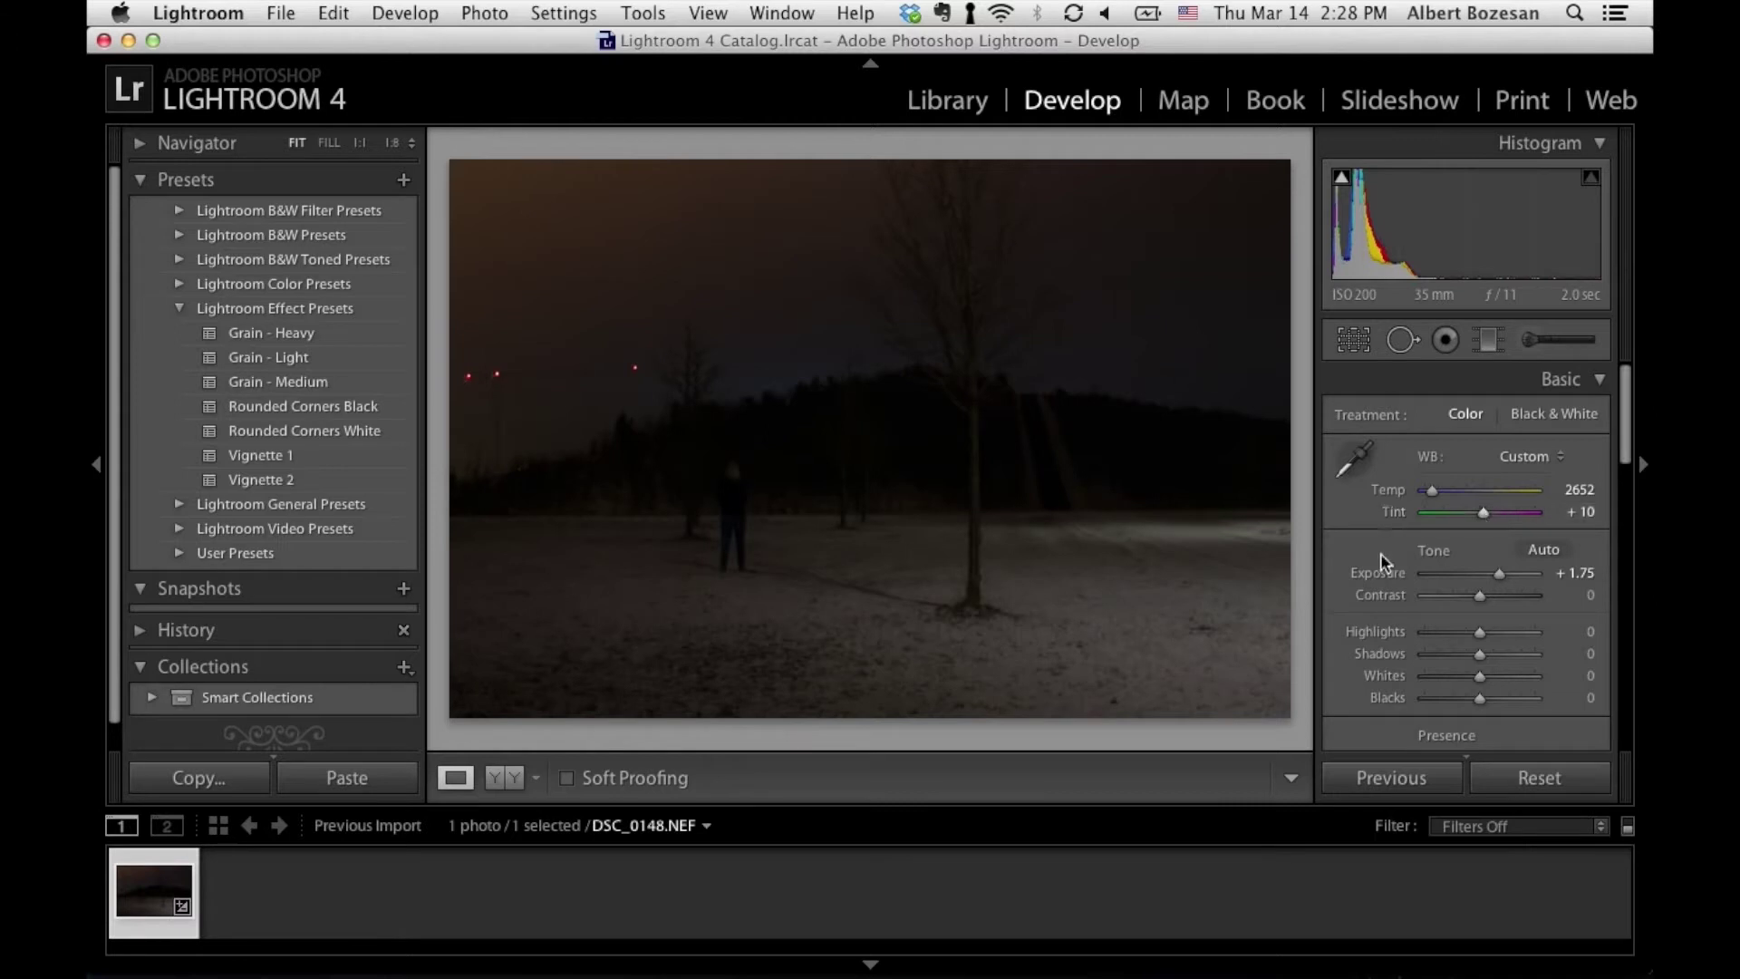
pyautogui.scroll(-2, 1357, 568)
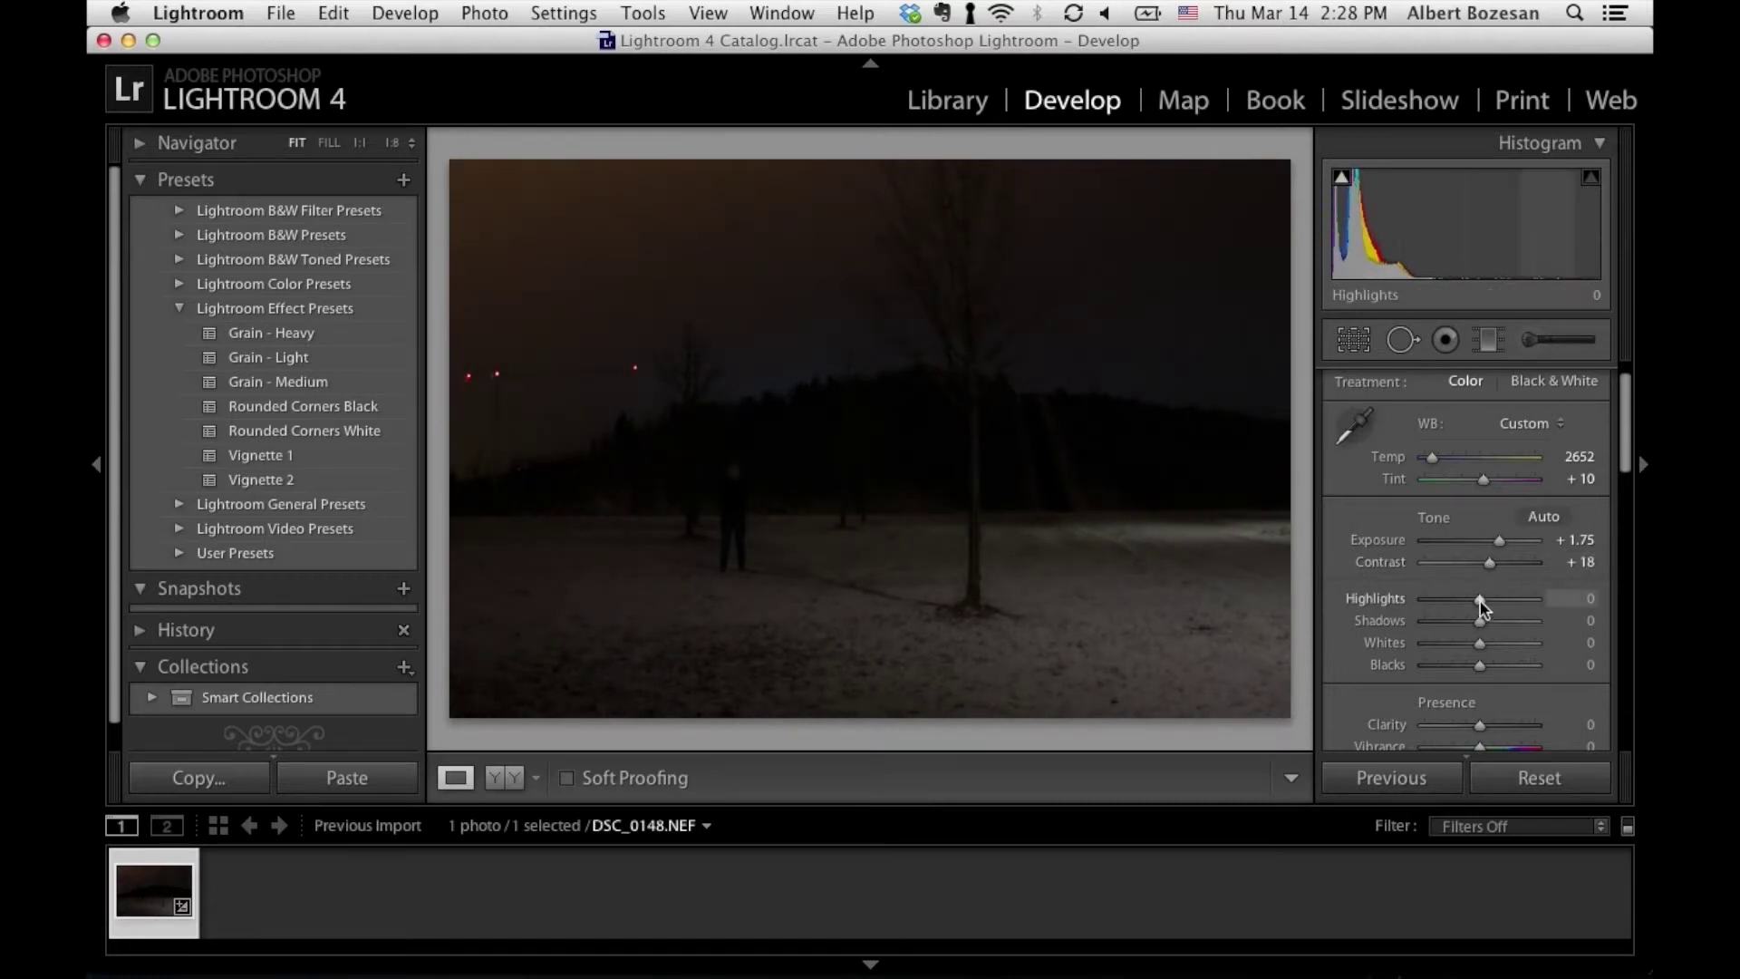
# Set highlights +14, shadows +54, blacks +36, clarity +54 and saturation −32
pyautogui.moveTo(1492, 600)
pyautogui.mouseDown()
pyautogui.moveTo(1530, 606)
pyautogui.moveTo(1490, 612)
pyautogui.mouseUp()
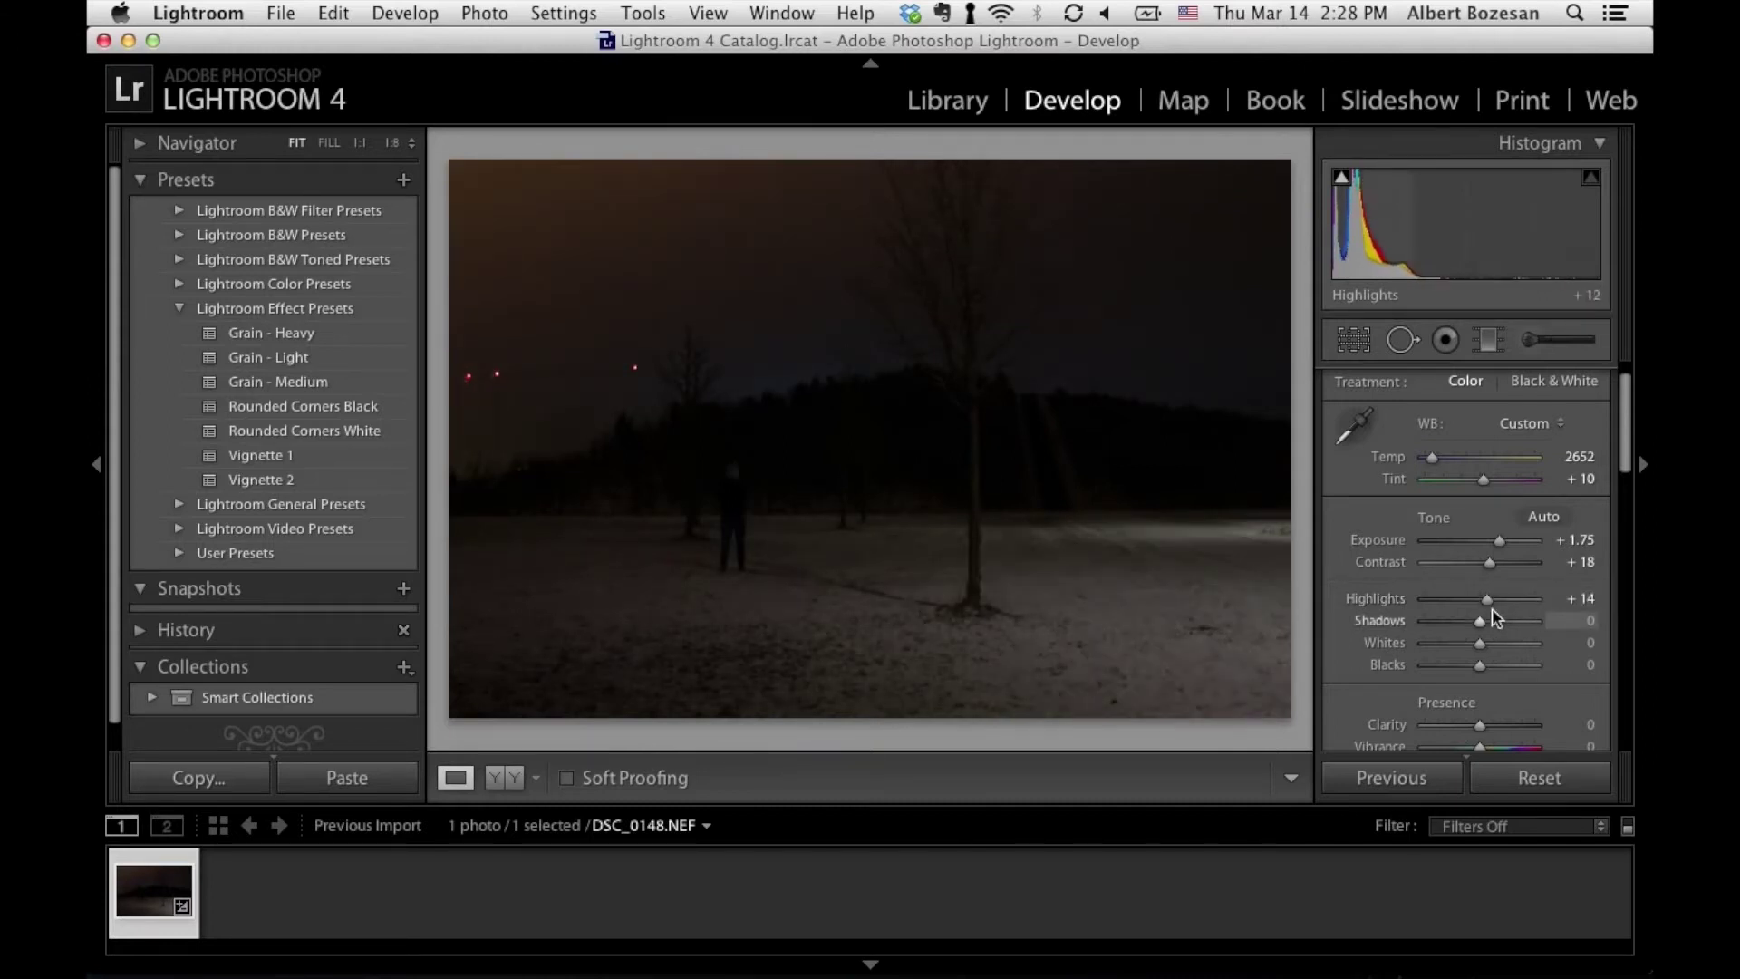
pyautogui.moveTo(1494, 631); pyautogui.dragTo(1498, 632)
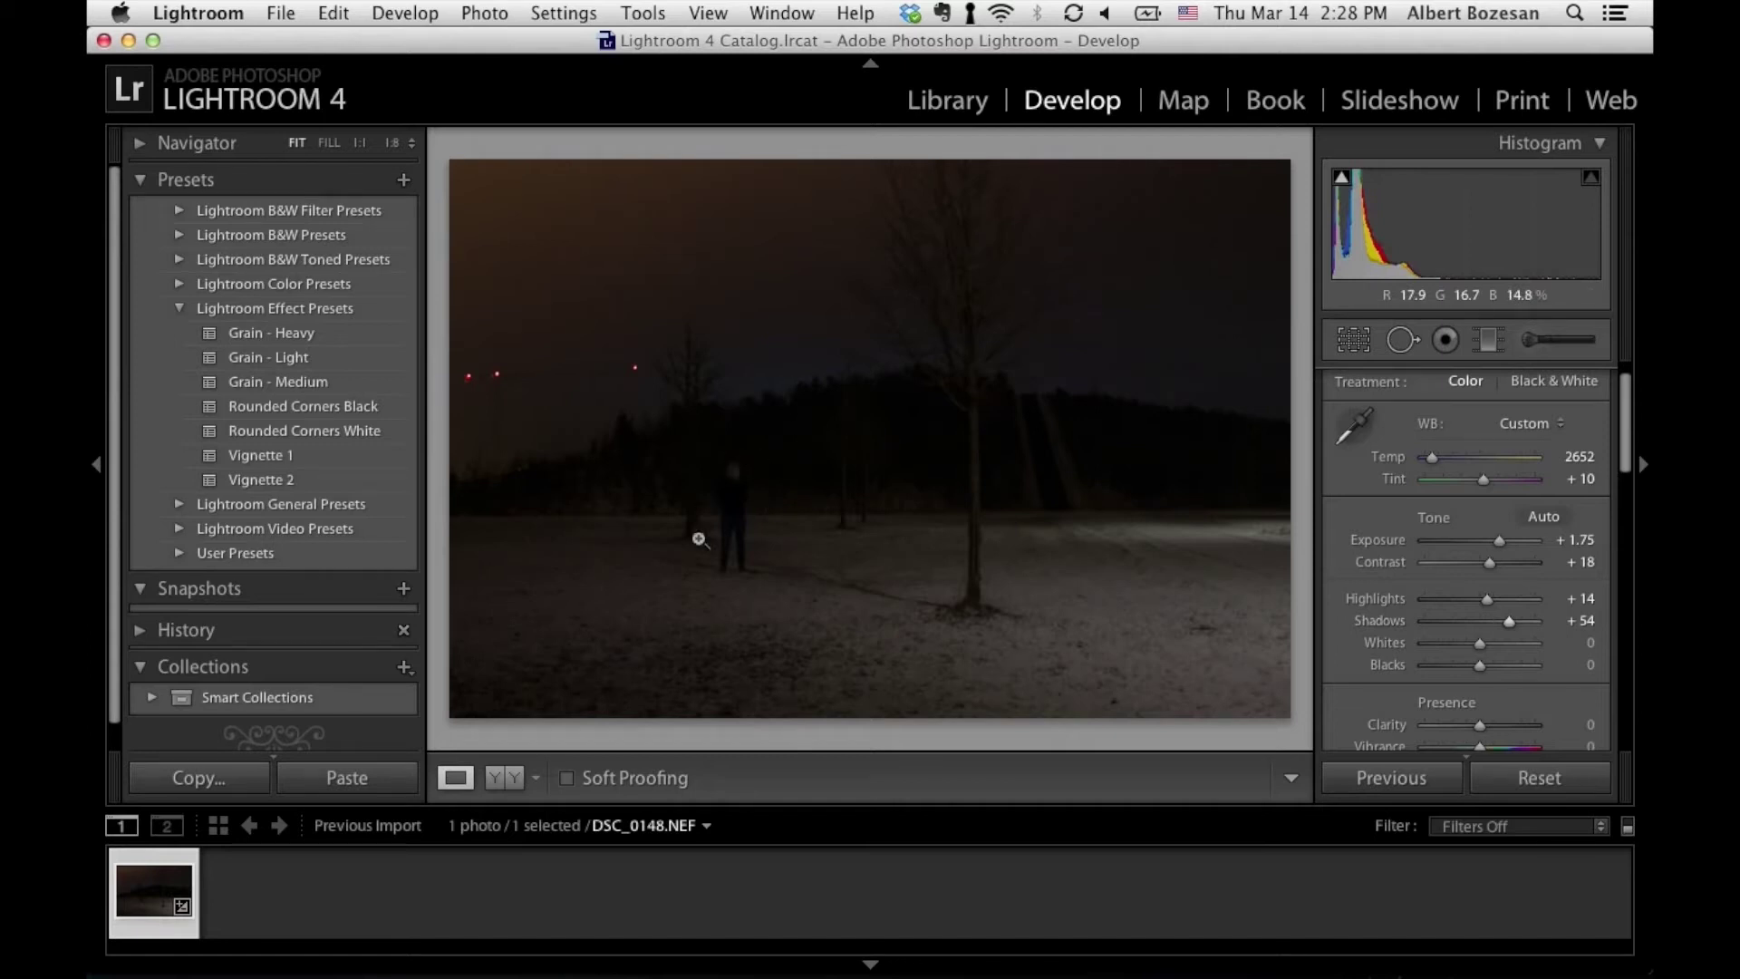
pyautogui.moveTo(1480, 671); pyautogui.dragTo(1495, 671)
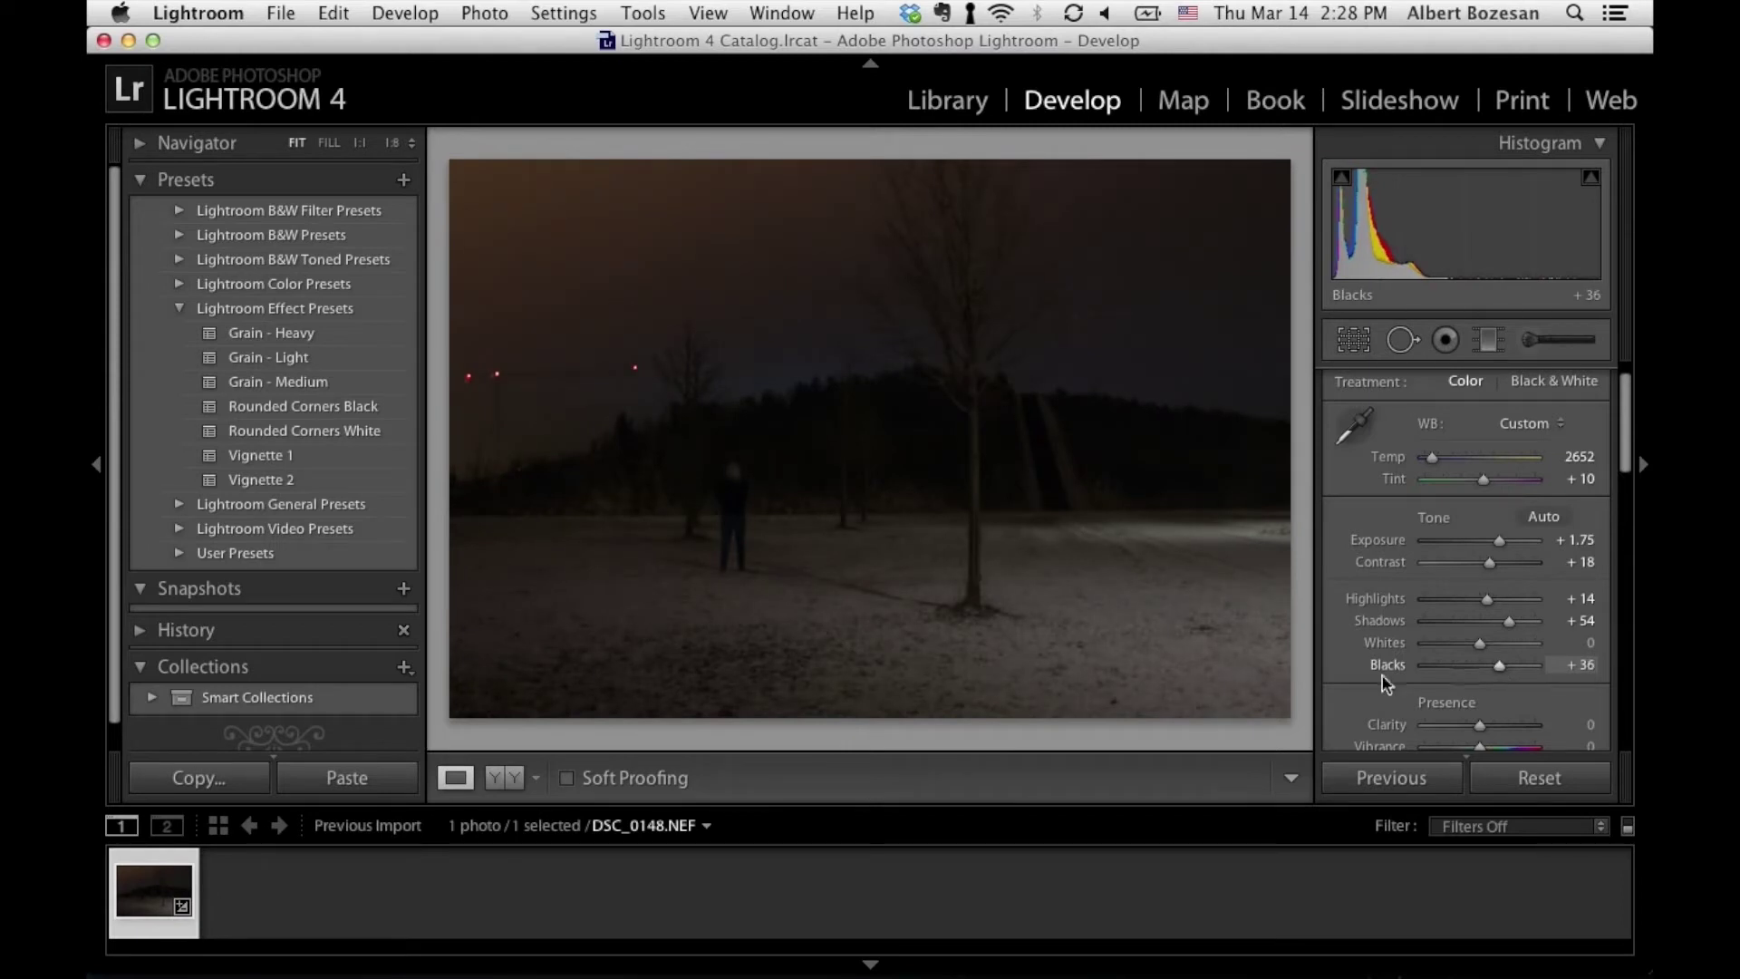
pyautogui.scroll(-2, 1369, 678)
pyautogui.scroll(-2, 1369, 678)
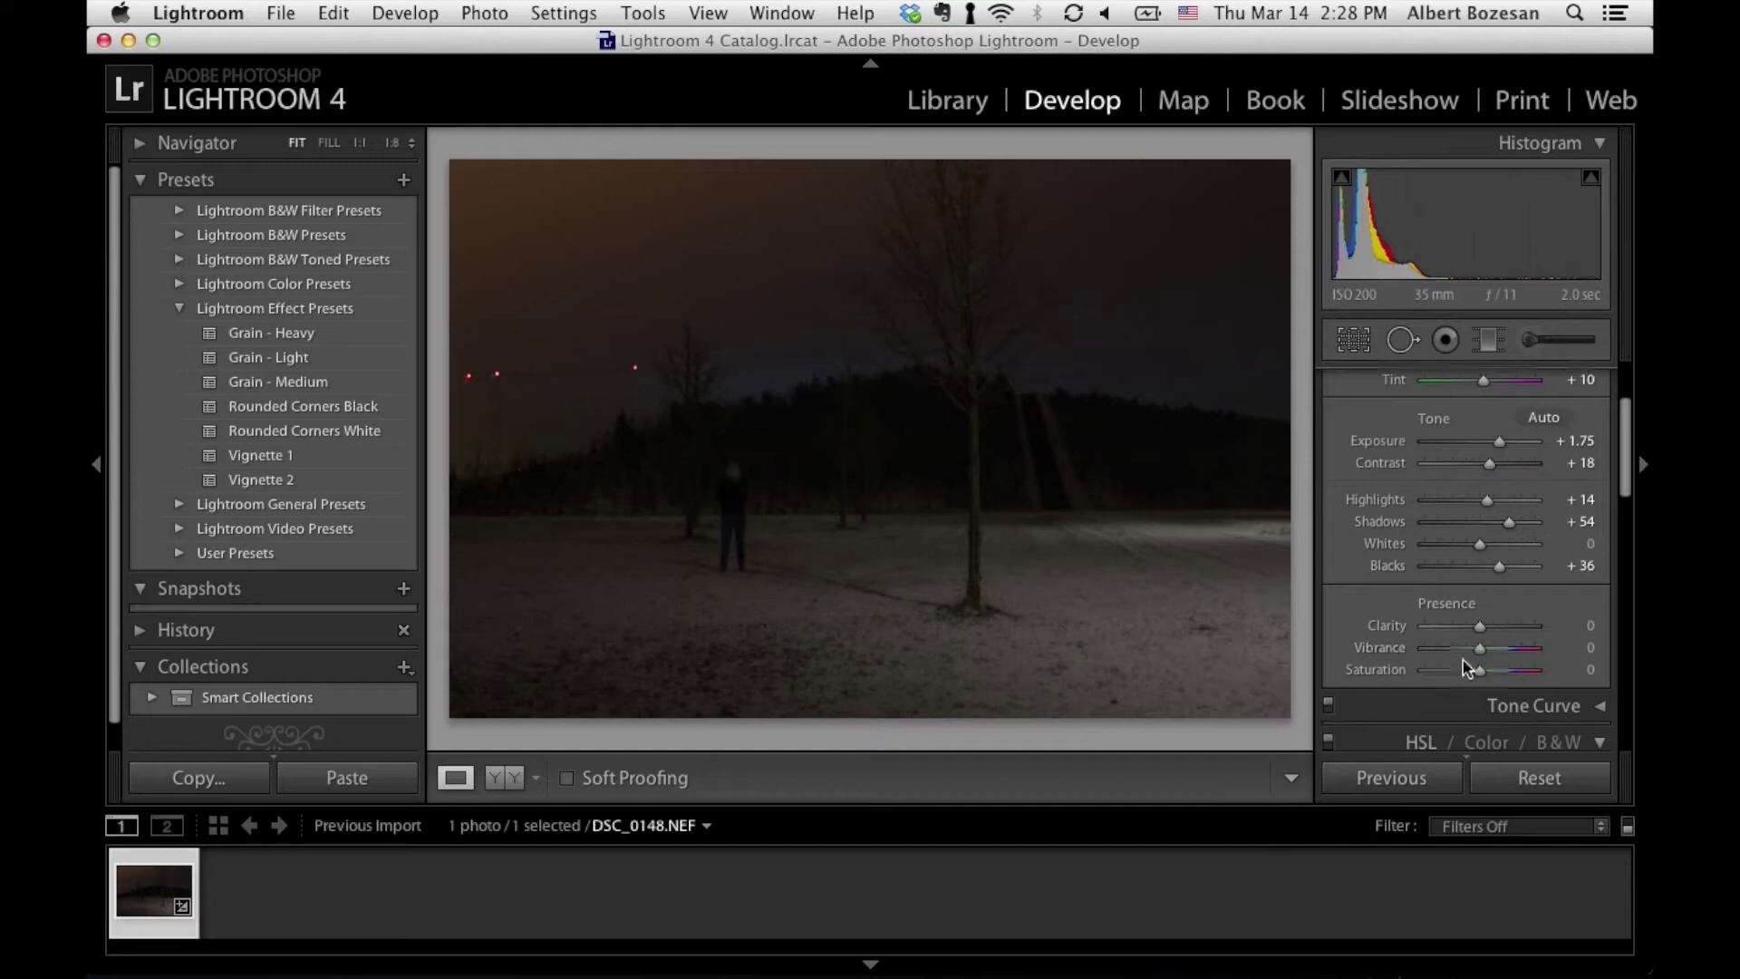
pyautogui.moveTo(1494, 625); pyautogui.dragTo(1509, 628)
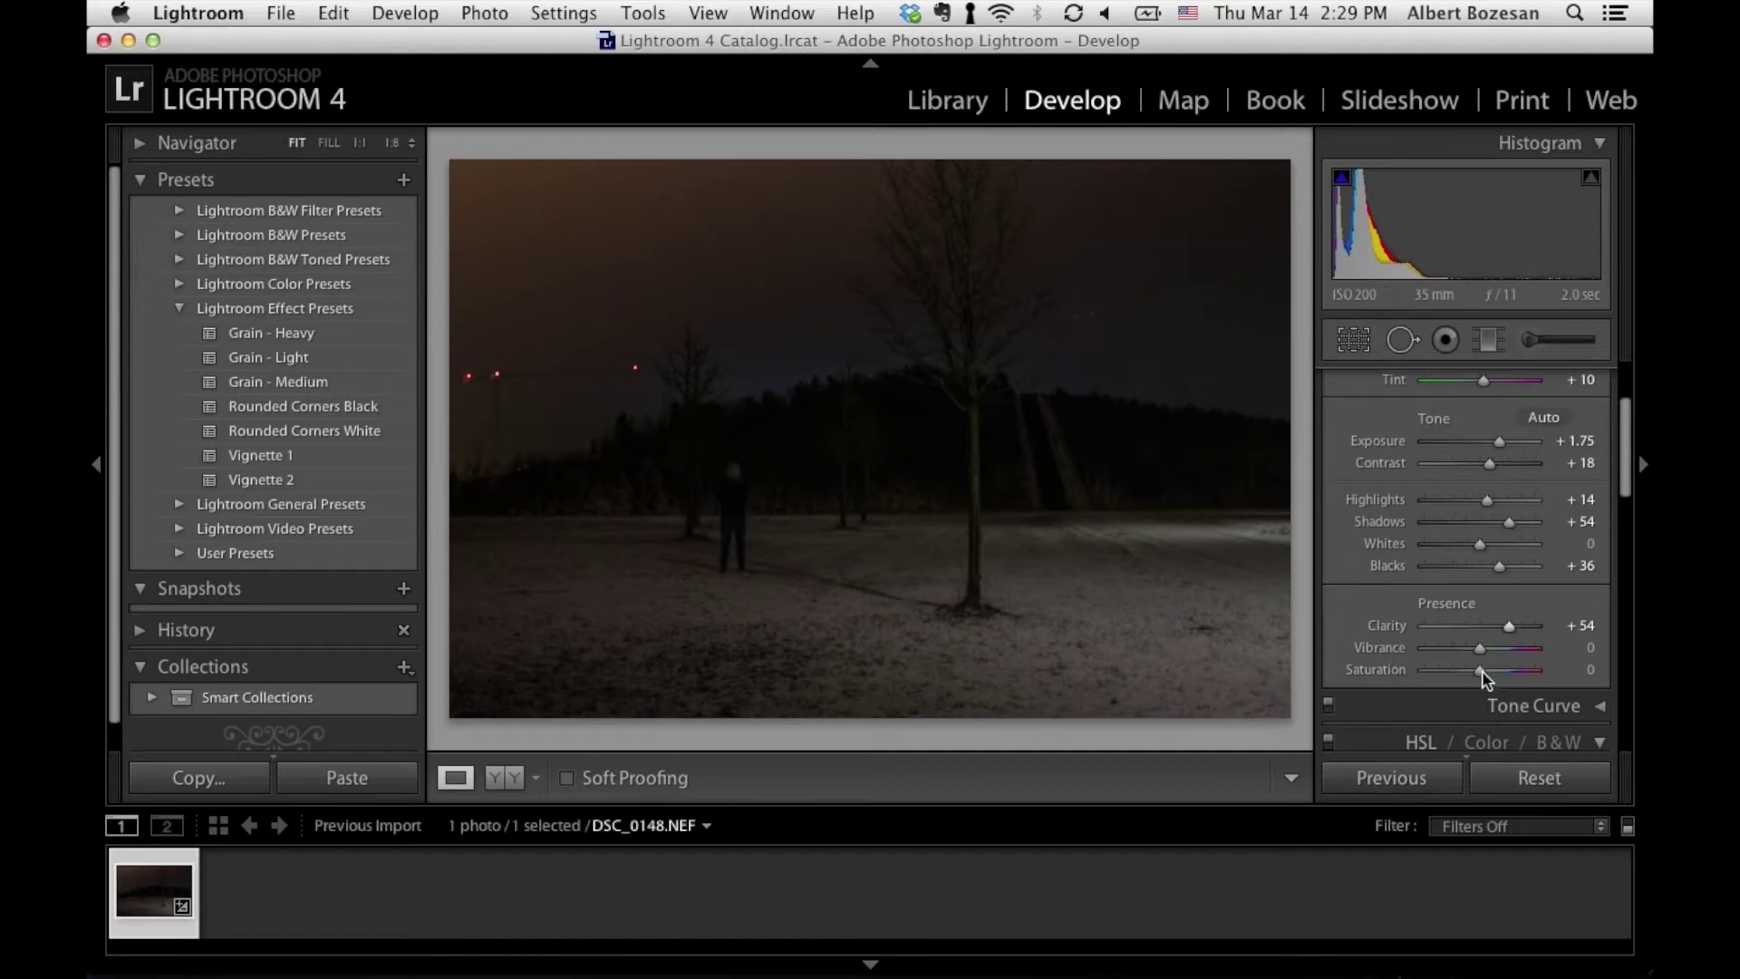
pyautogui.moveTo(1481, 673); pyautogui.dragTo(1470, 678)
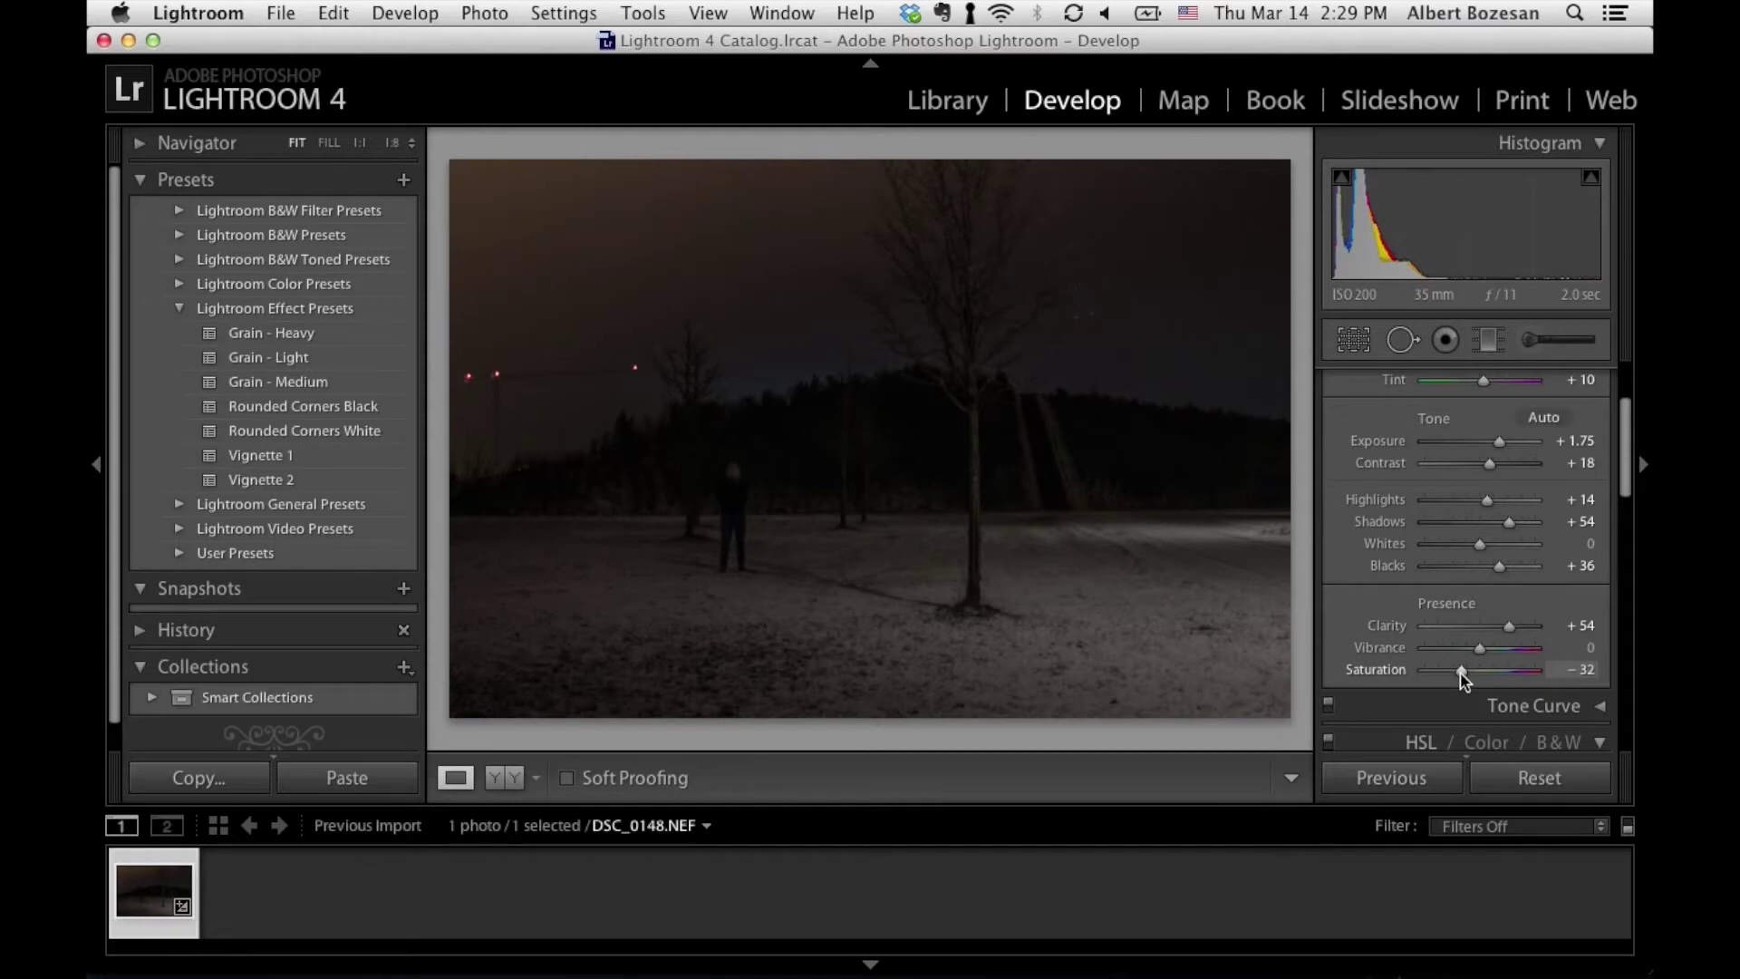
pyautogui.scroll(-2, 1341, 617)
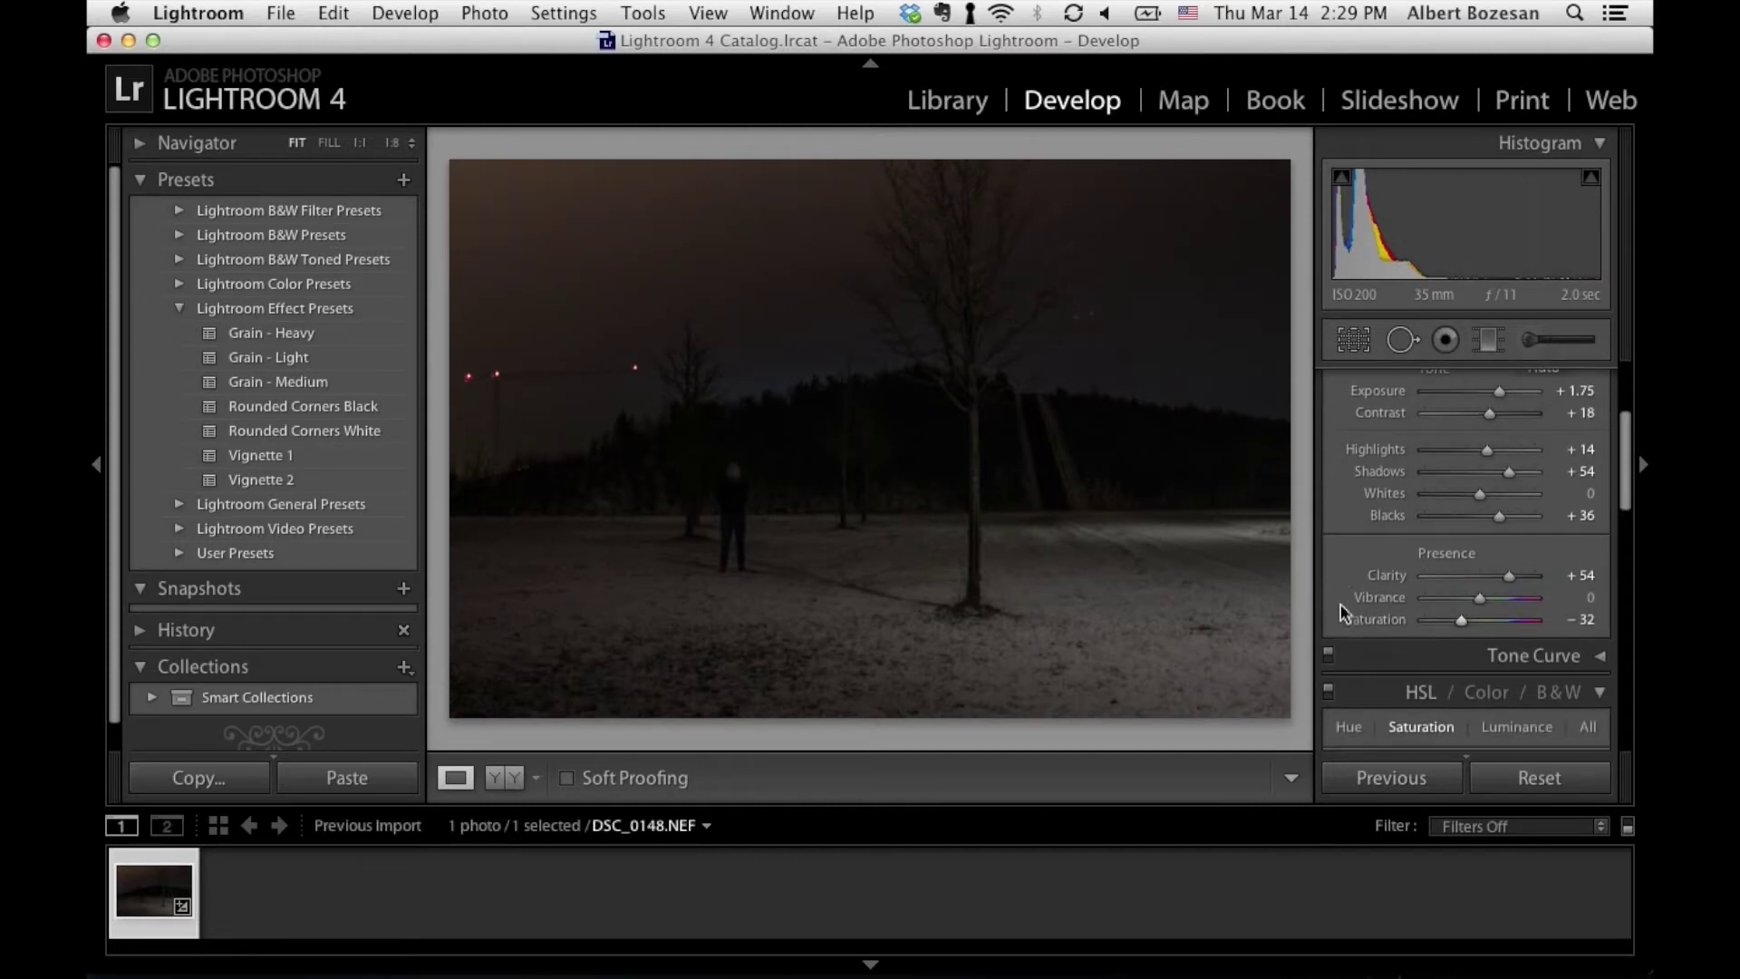
# Set HSL saturation to red and orange −100, yellow −68, aqua +13 and blue +29
pyautogui.scroll(-3, 1346, 580)
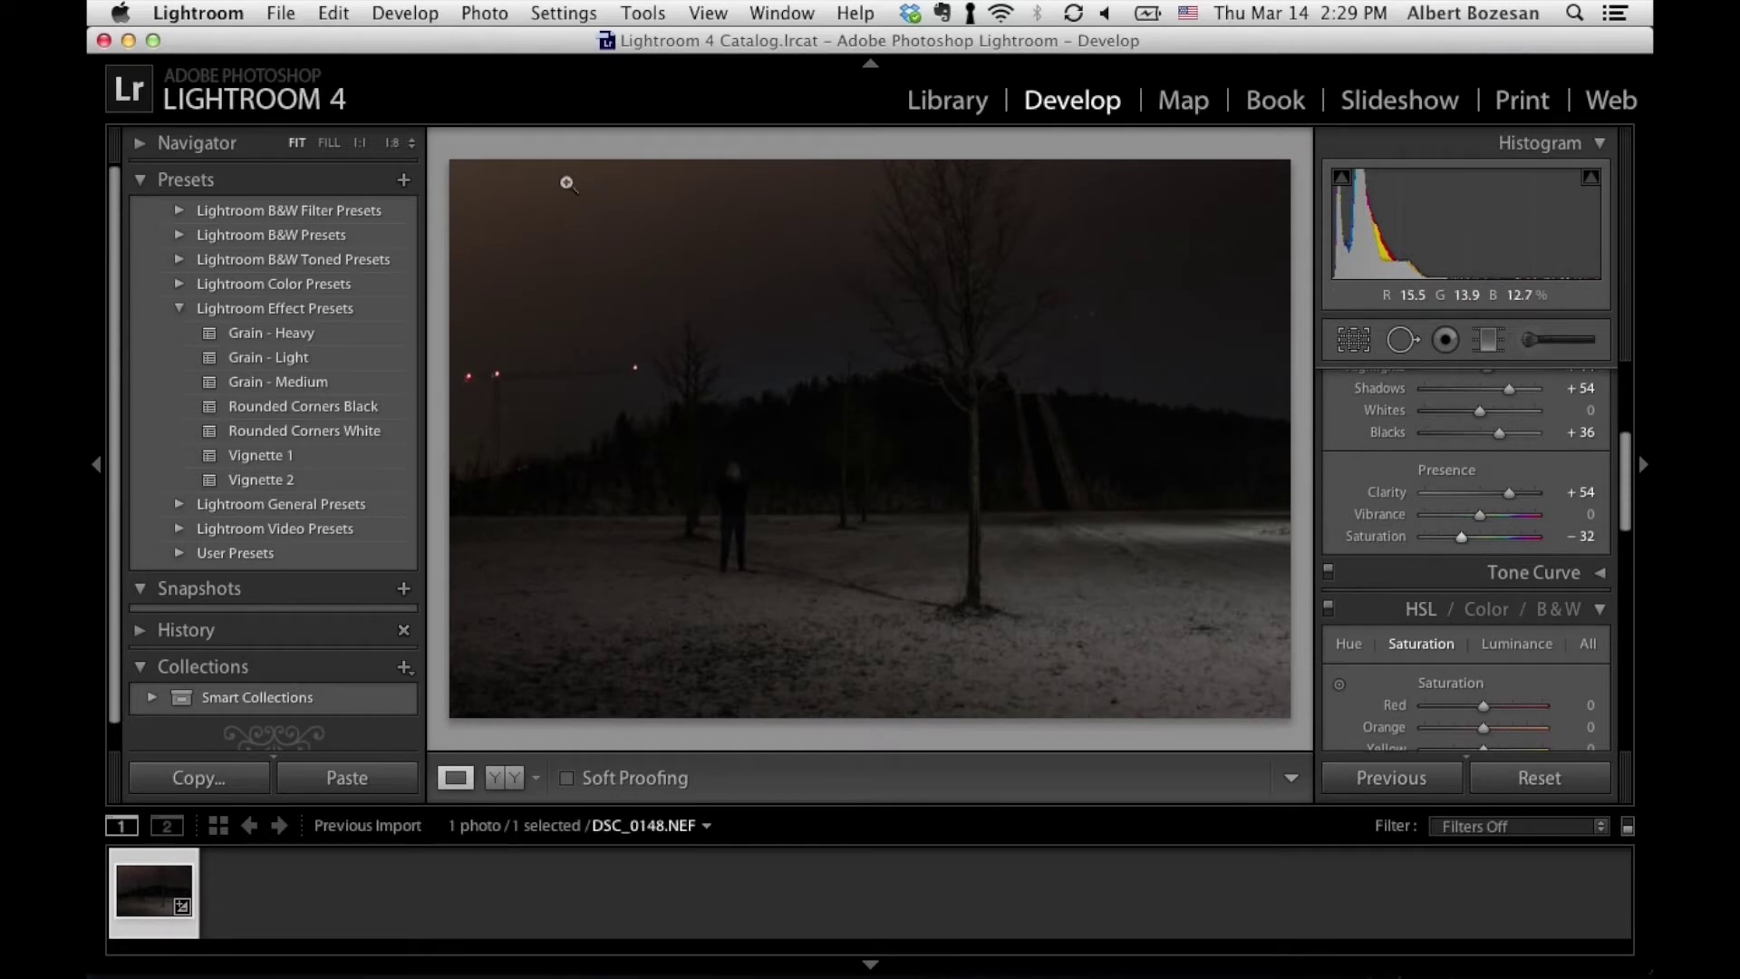
pyautogui.scroll(-4, 1377, 644)
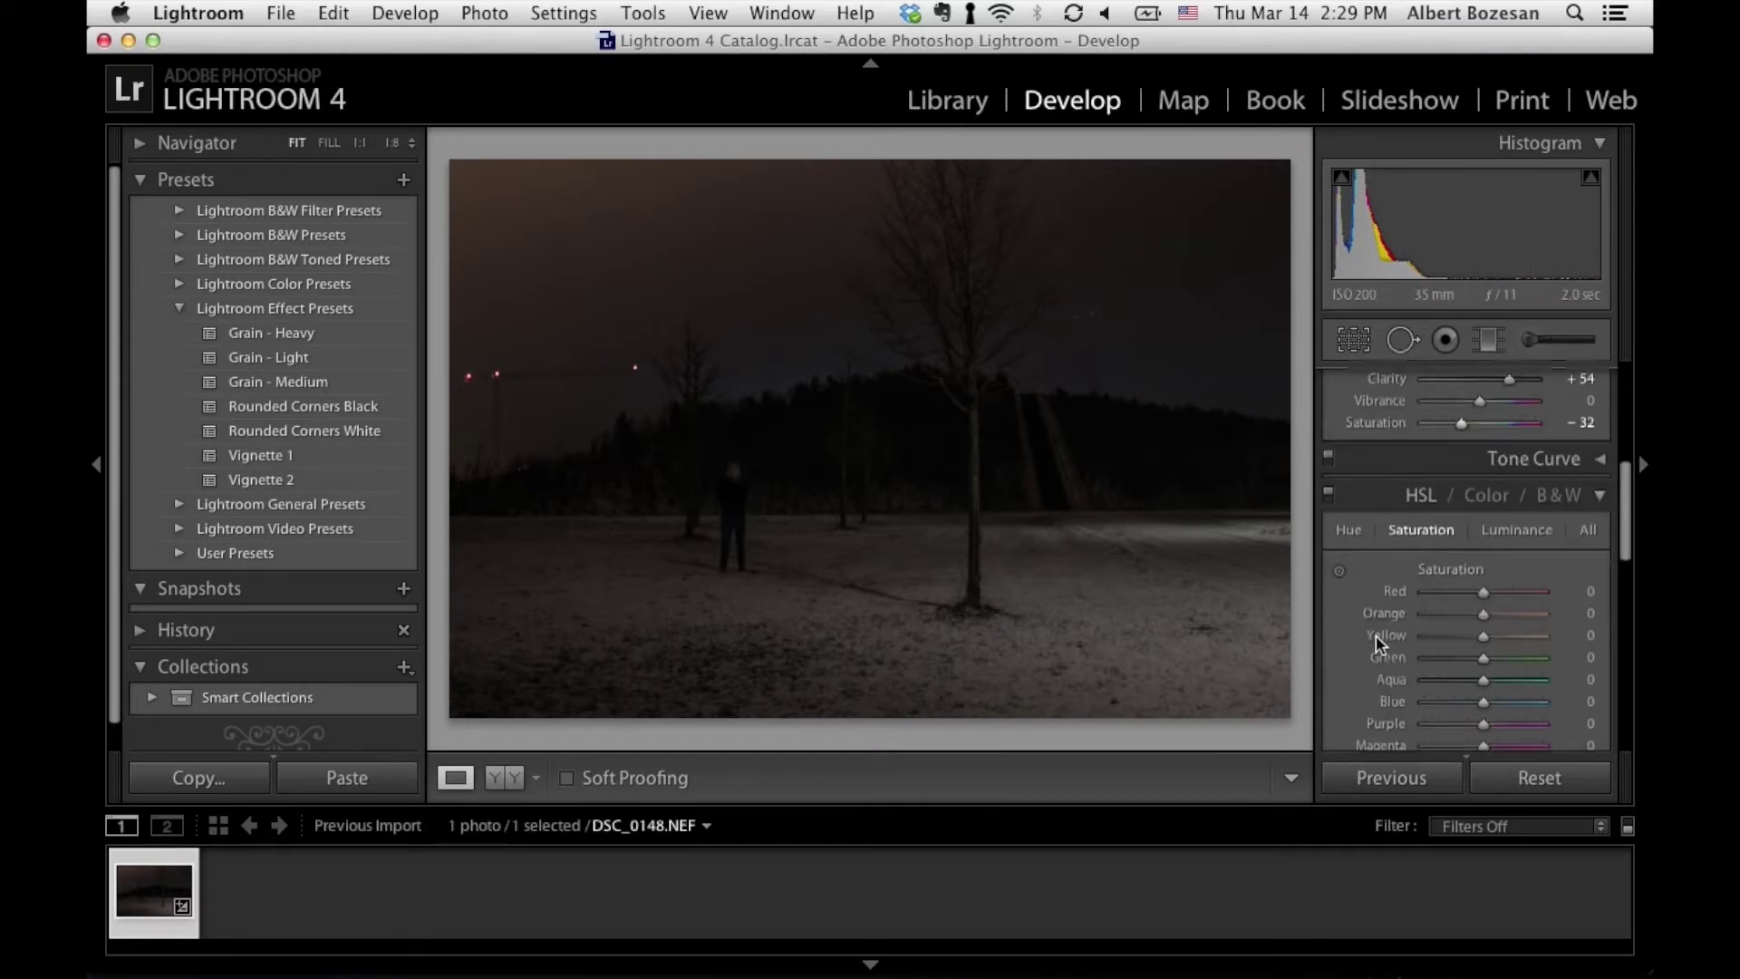
pyautogui.scroll(-2, 1377, 641)
pyautogui.scroll(-1, 1375, 579)
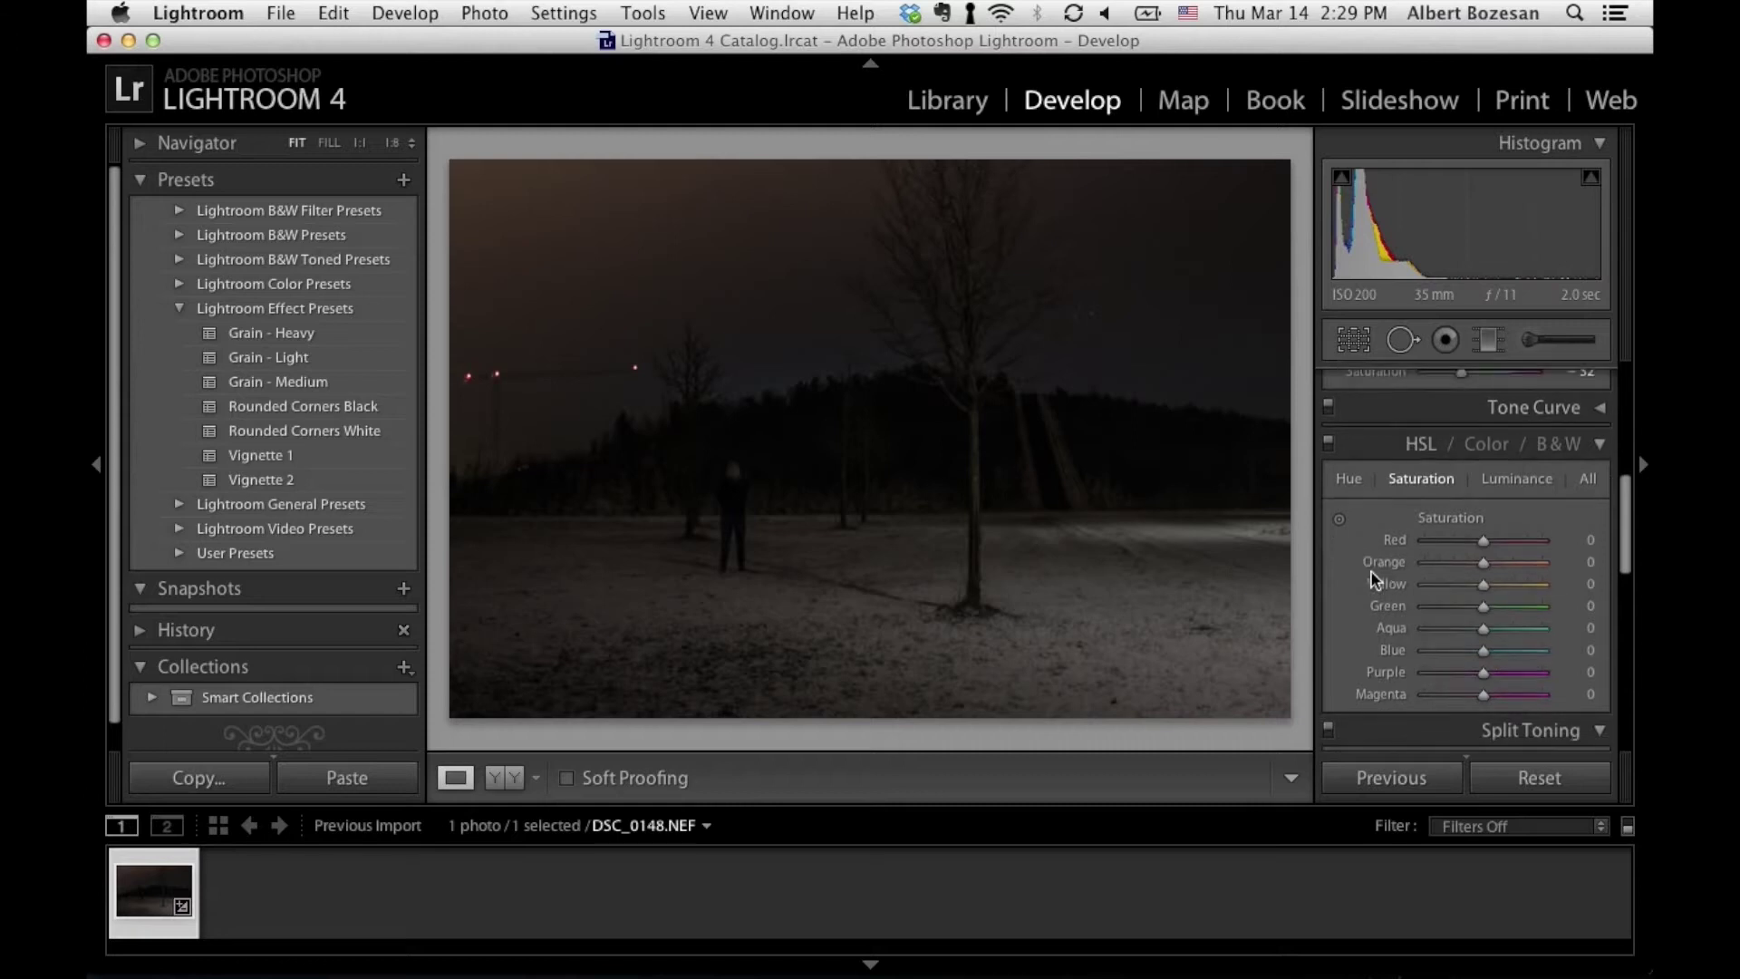
pyautogui.scroll(-1, 1375, 578)
pyautogui.moveTo(1477, 506); pyautogui.dragTo(1409, 507)
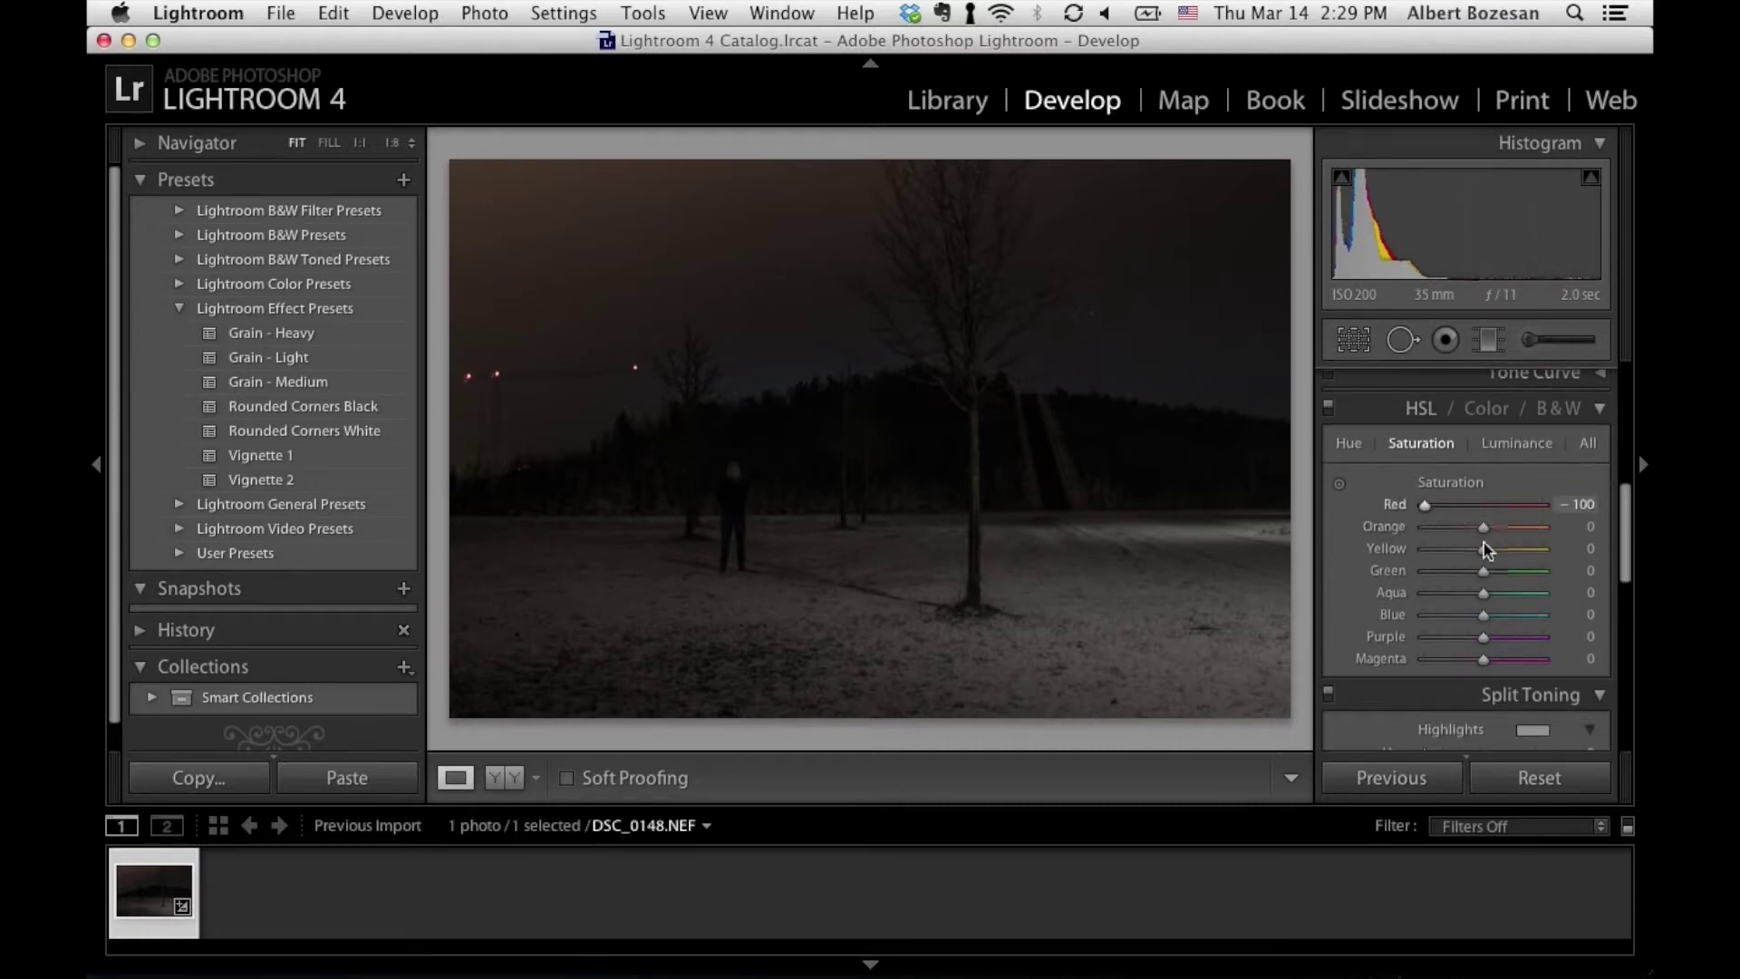
pyautogui.moveTo(1473, 528); pyautogui.dragTo(1410, 544)
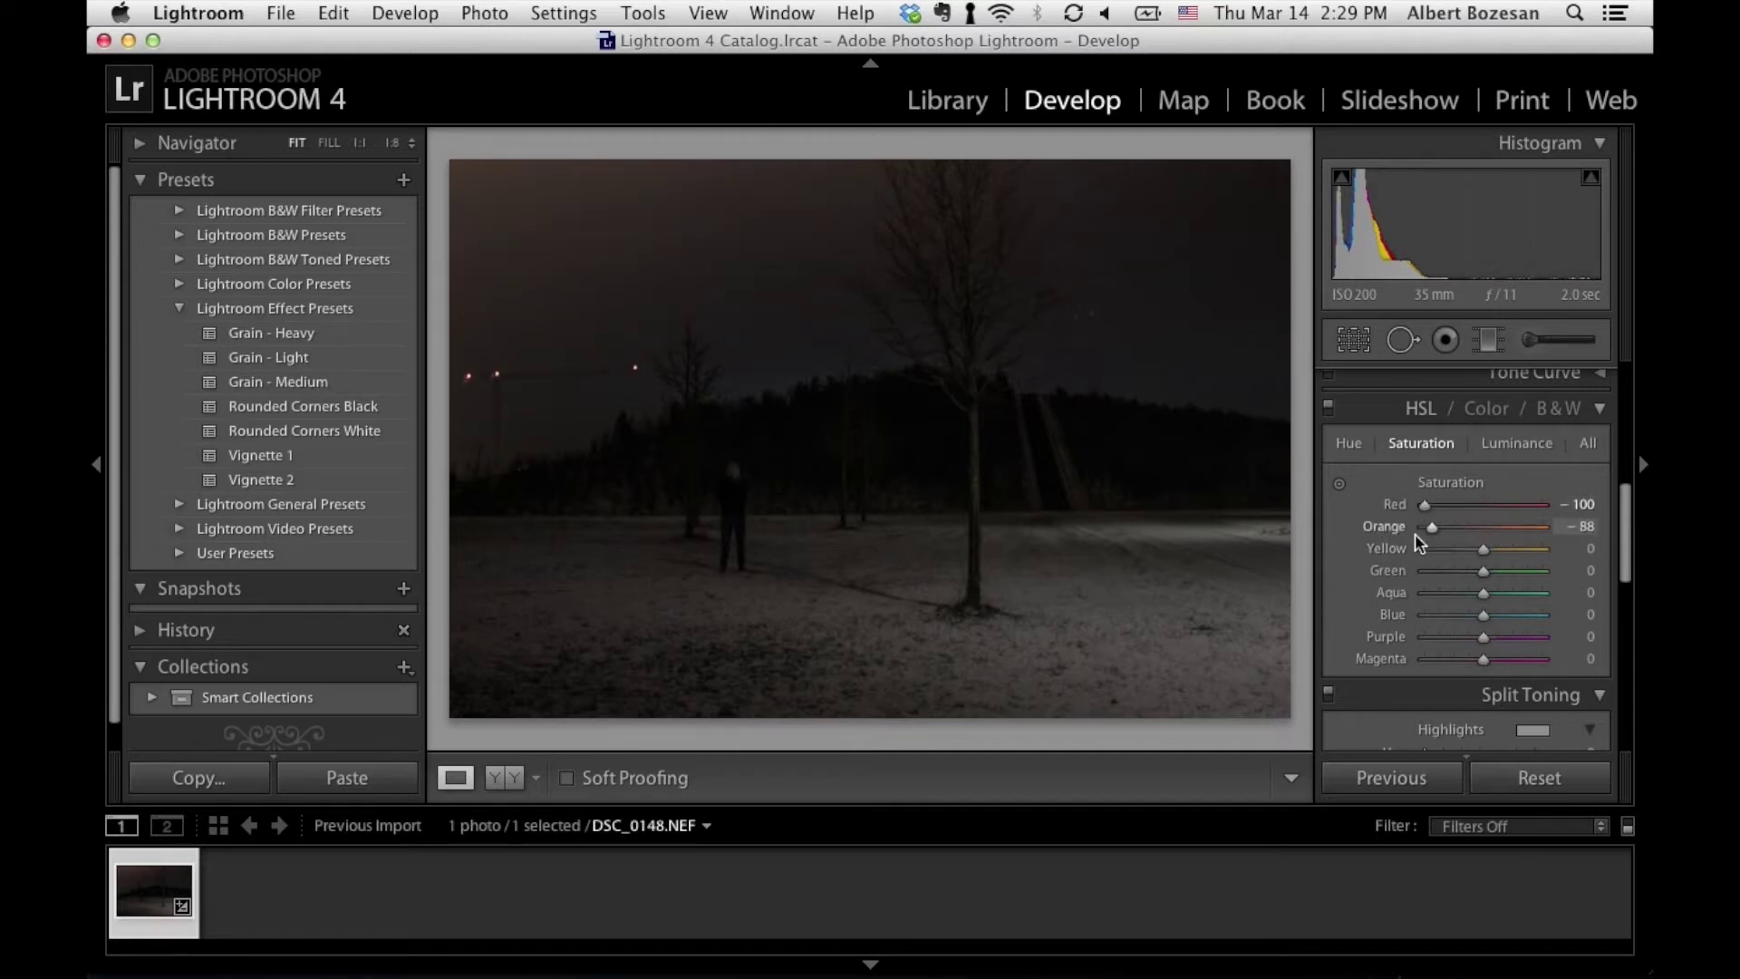
pyautogui.moveTo(1484, 549); pyautogui.dragTo(1447, 550)
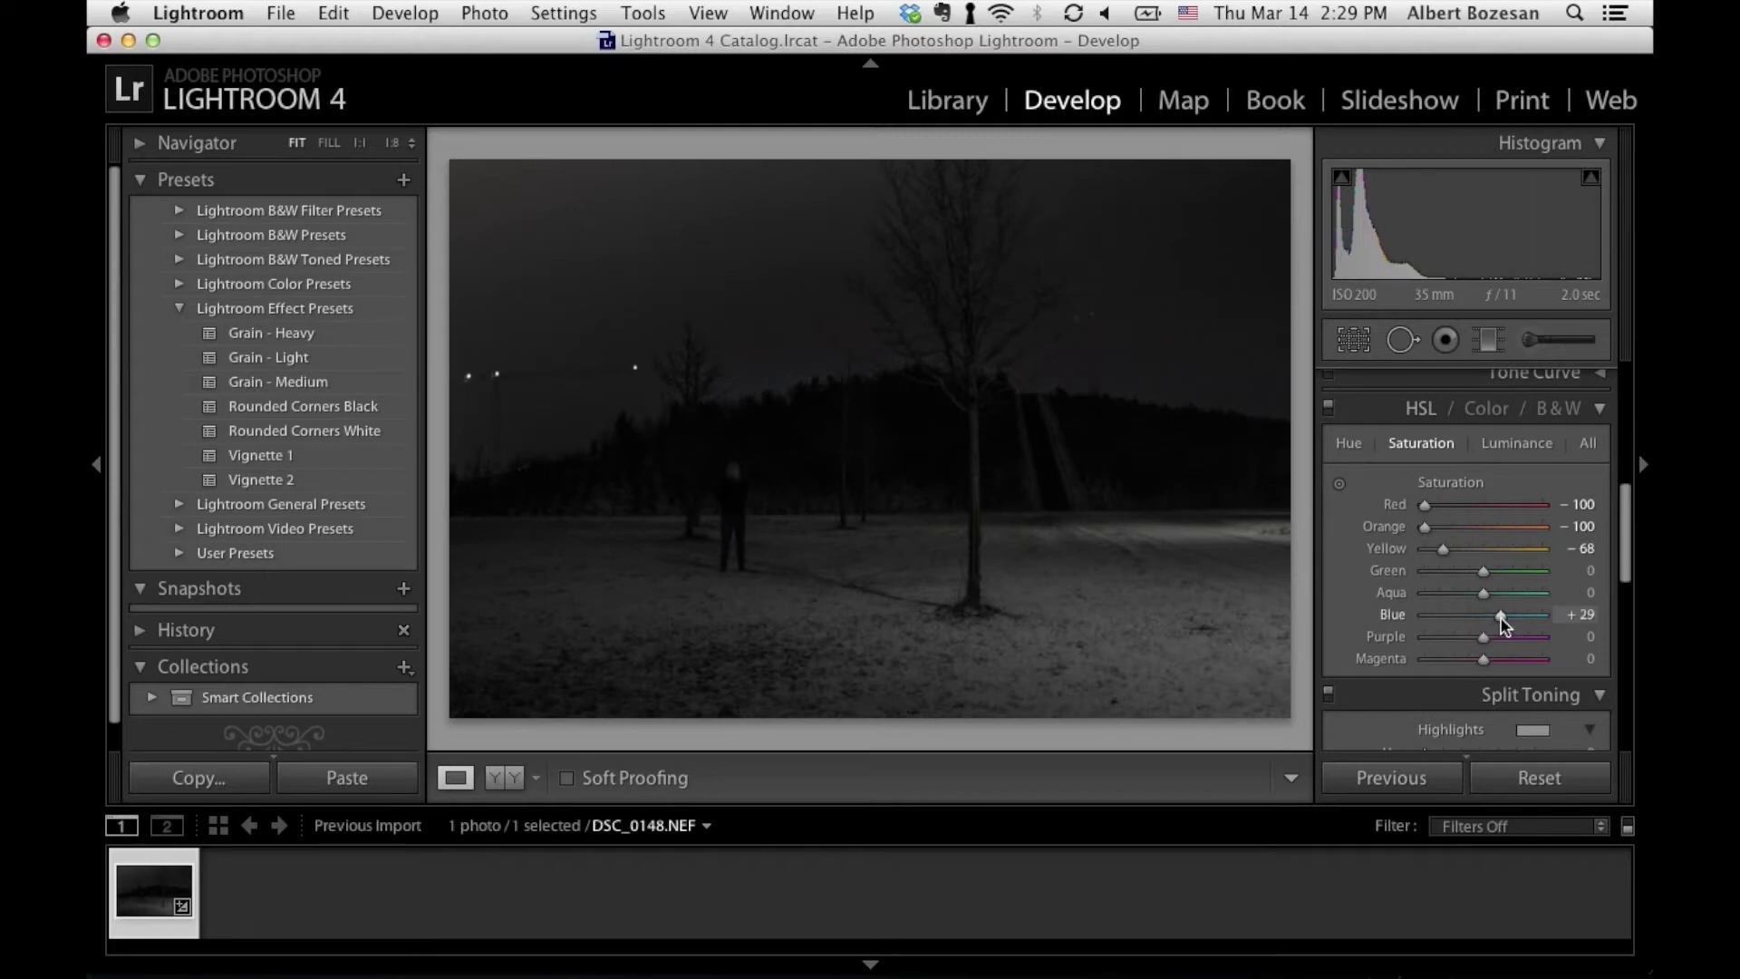
pyautogui.moveTo(1489, 594); pyautogui.dragTo(1493, 594)
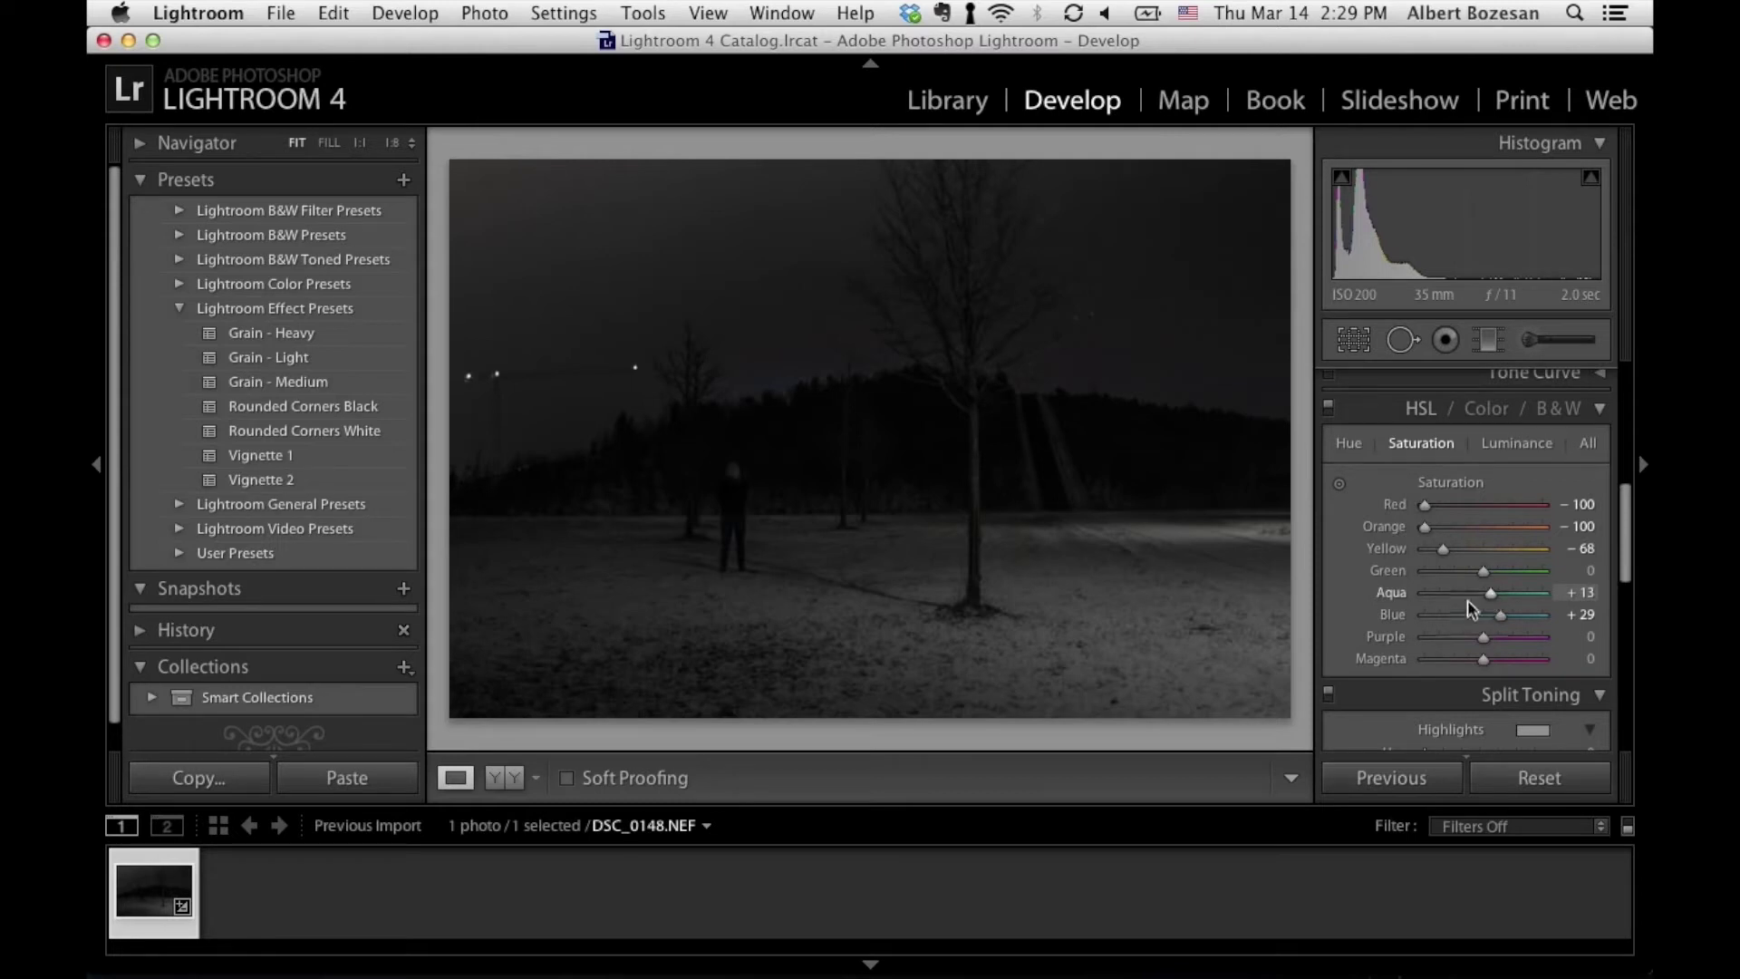
pyautogui.scroll(-2, 1382, 634)
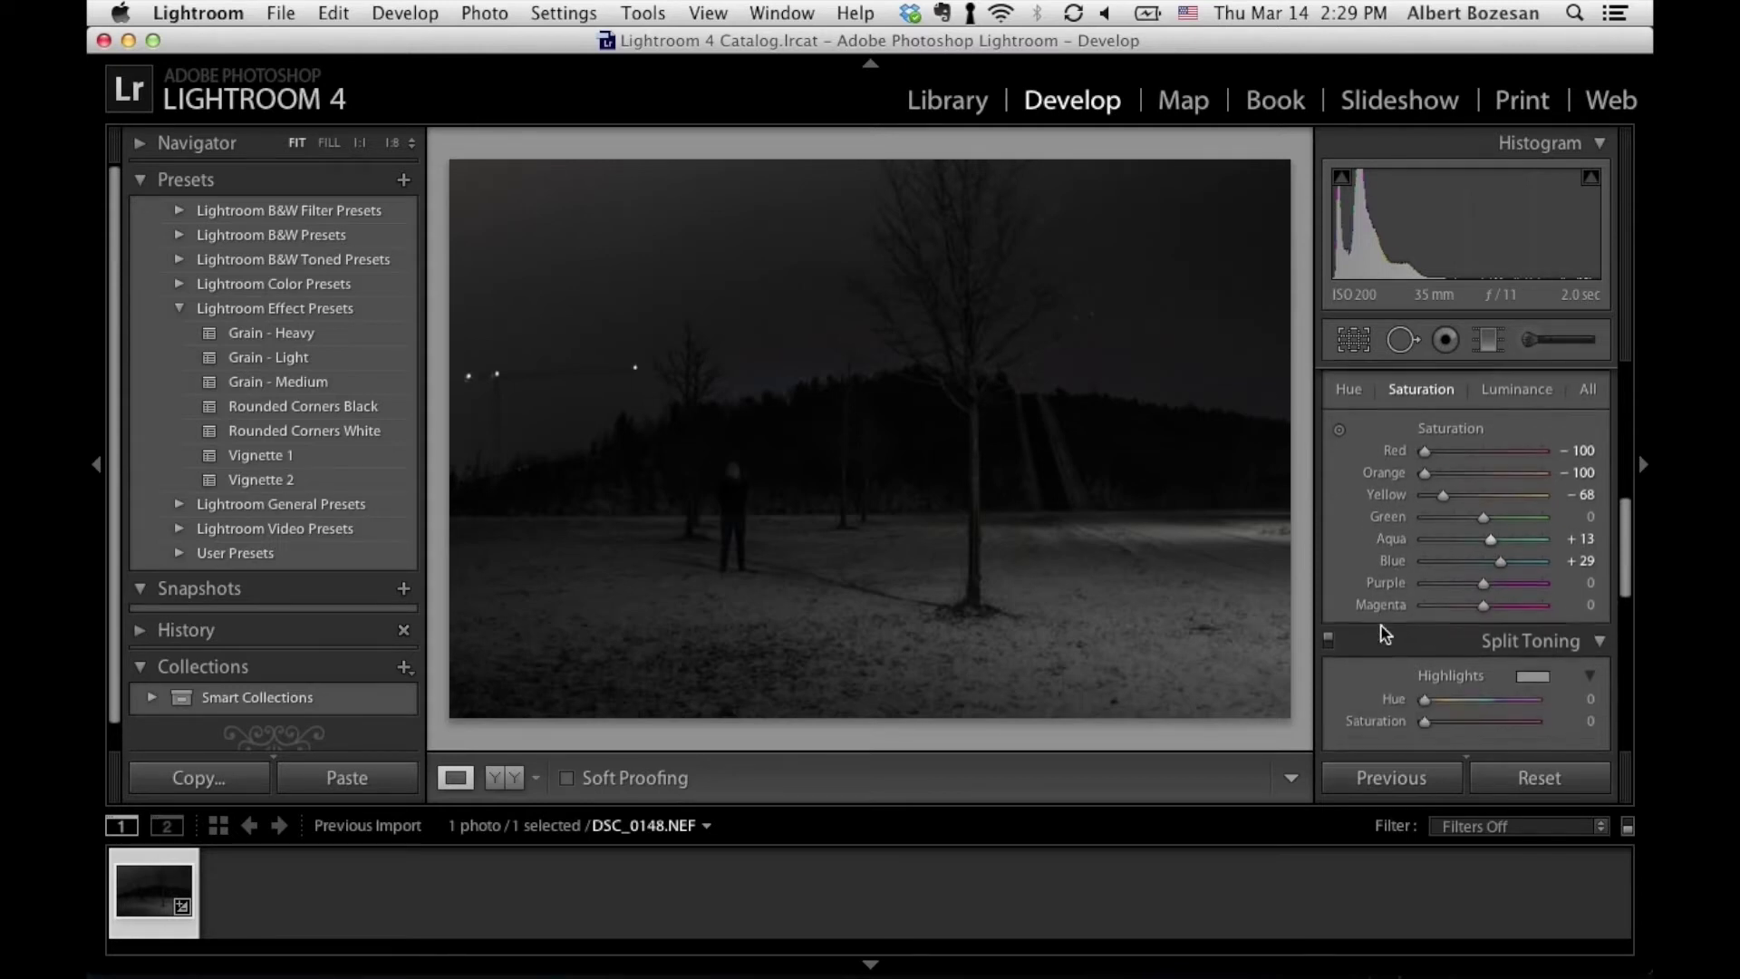
pyautogui.scroll(-1, 1384, 634)
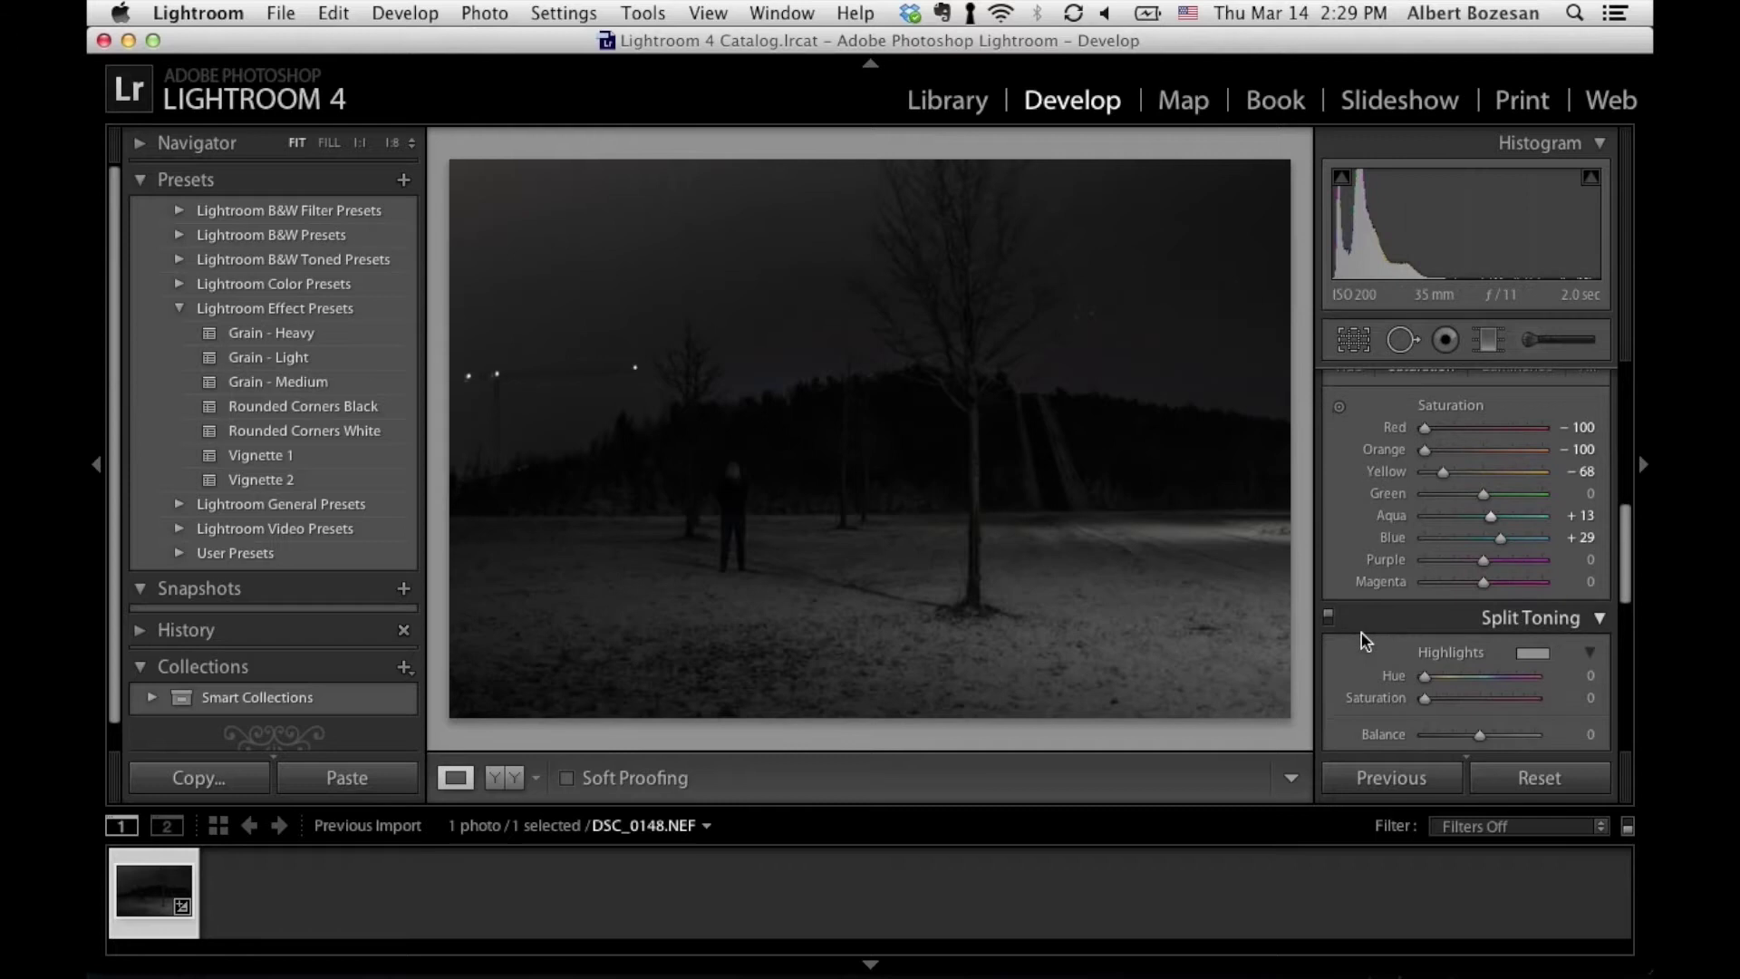
pyautogui.scroll(-2, 1363, 642)
pyautogui.scroll(3, 1372, 557)
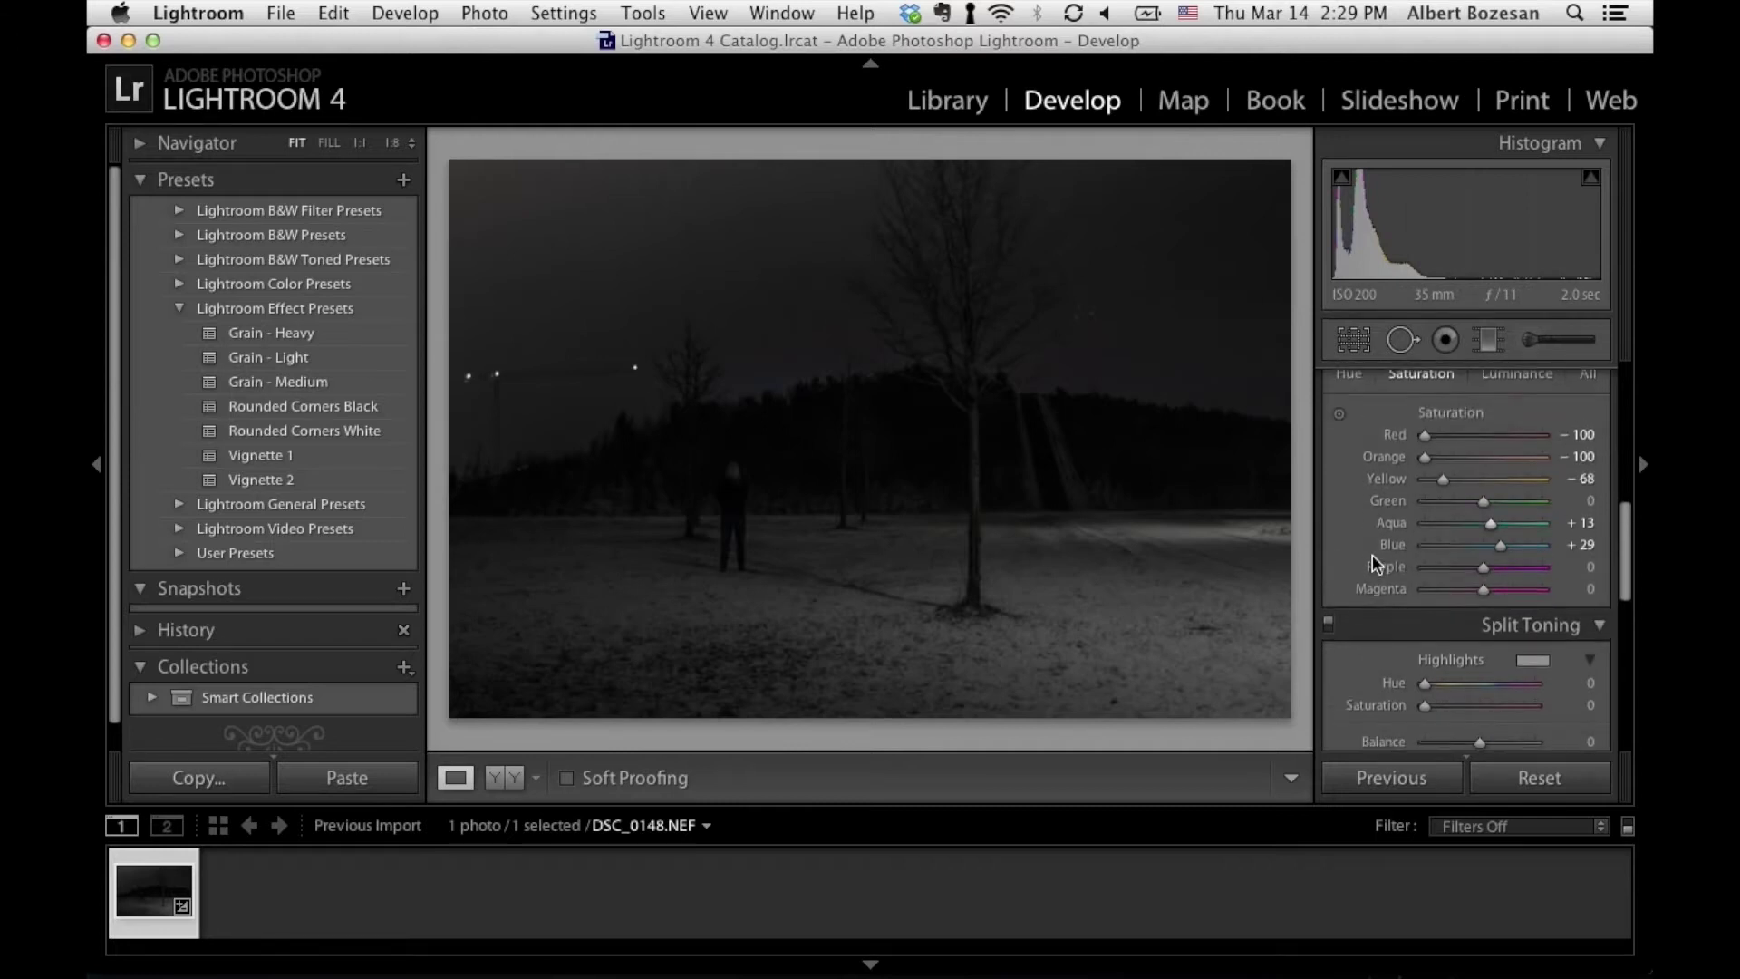
# Export the edited photo as the JPEG Slender2.jpg and show its folder in Finder
pyautogui.click(281, 13)
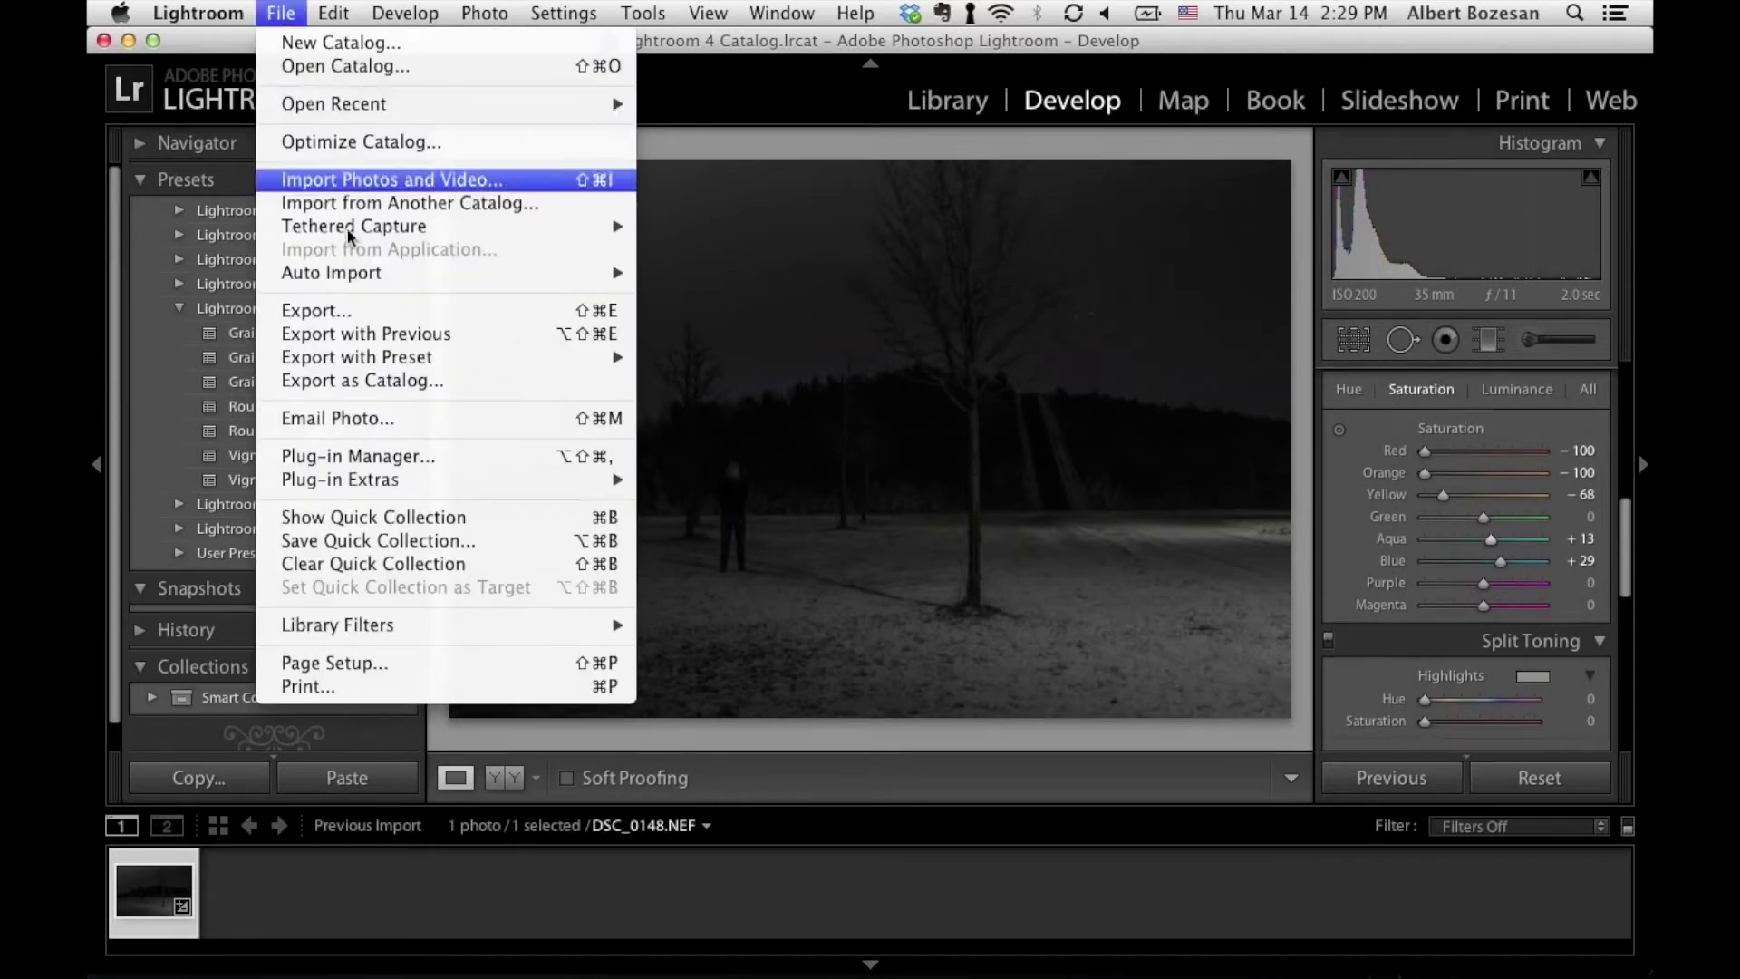
pyautogui.click(344, 318)
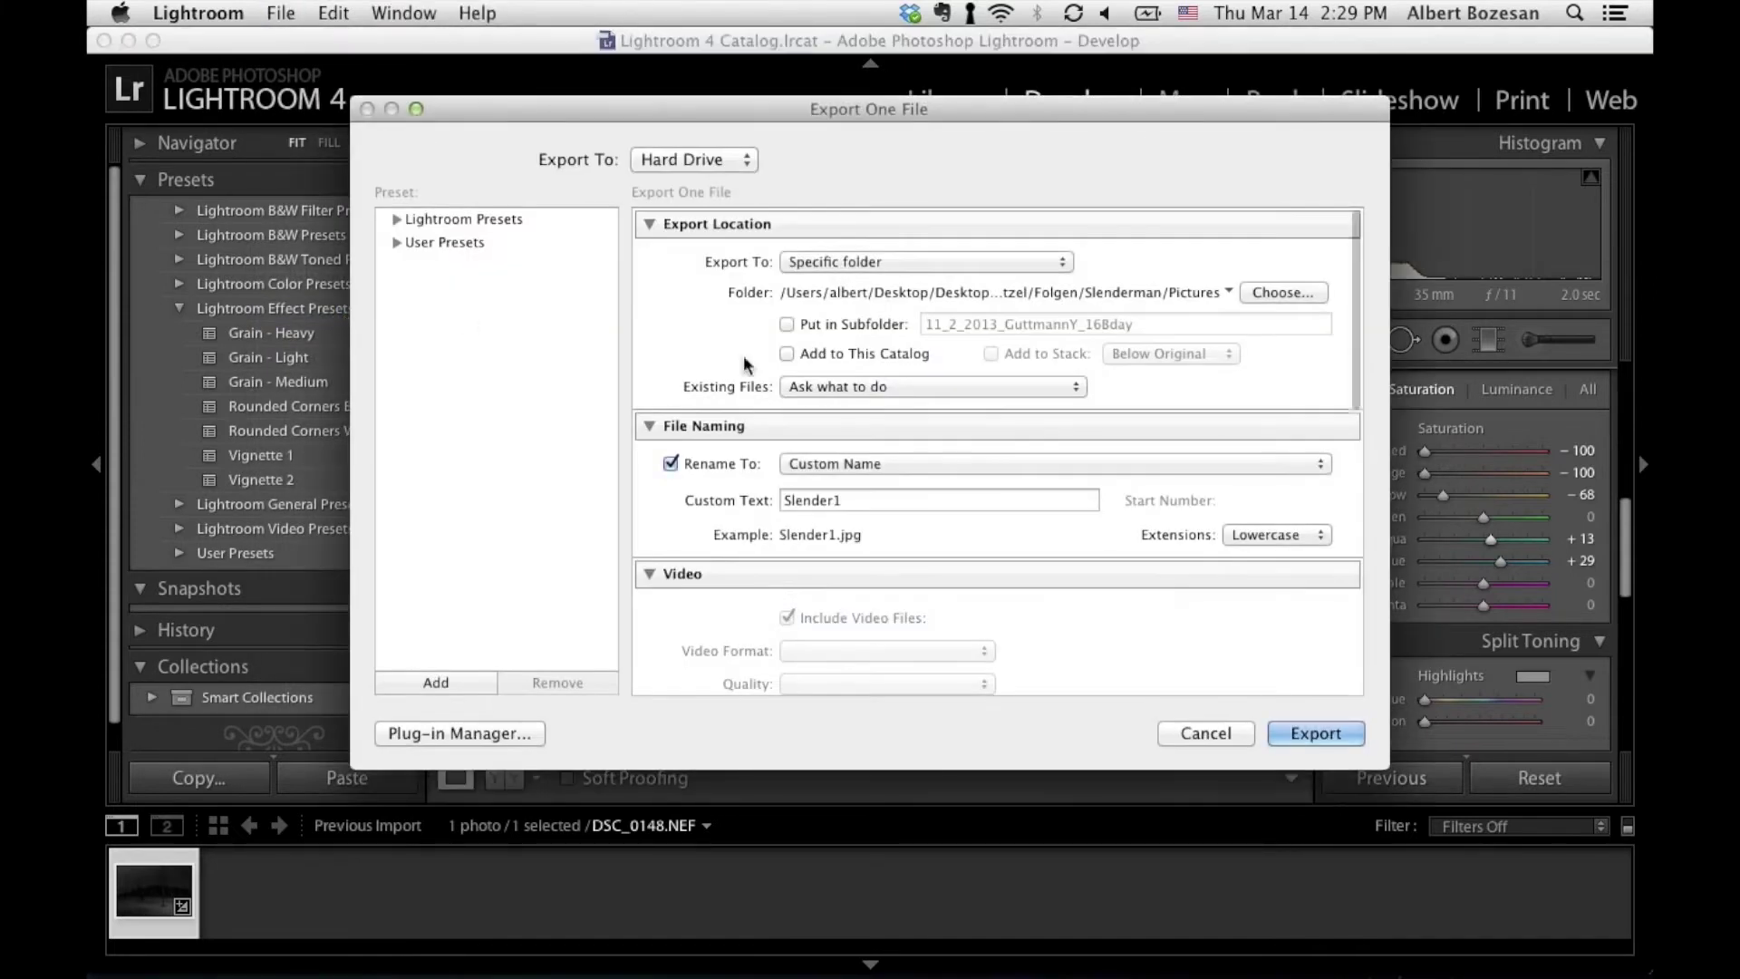
pyautogui.click(855, 504)
pyautogui.press('BackSpace')
pyautogui.write('2')
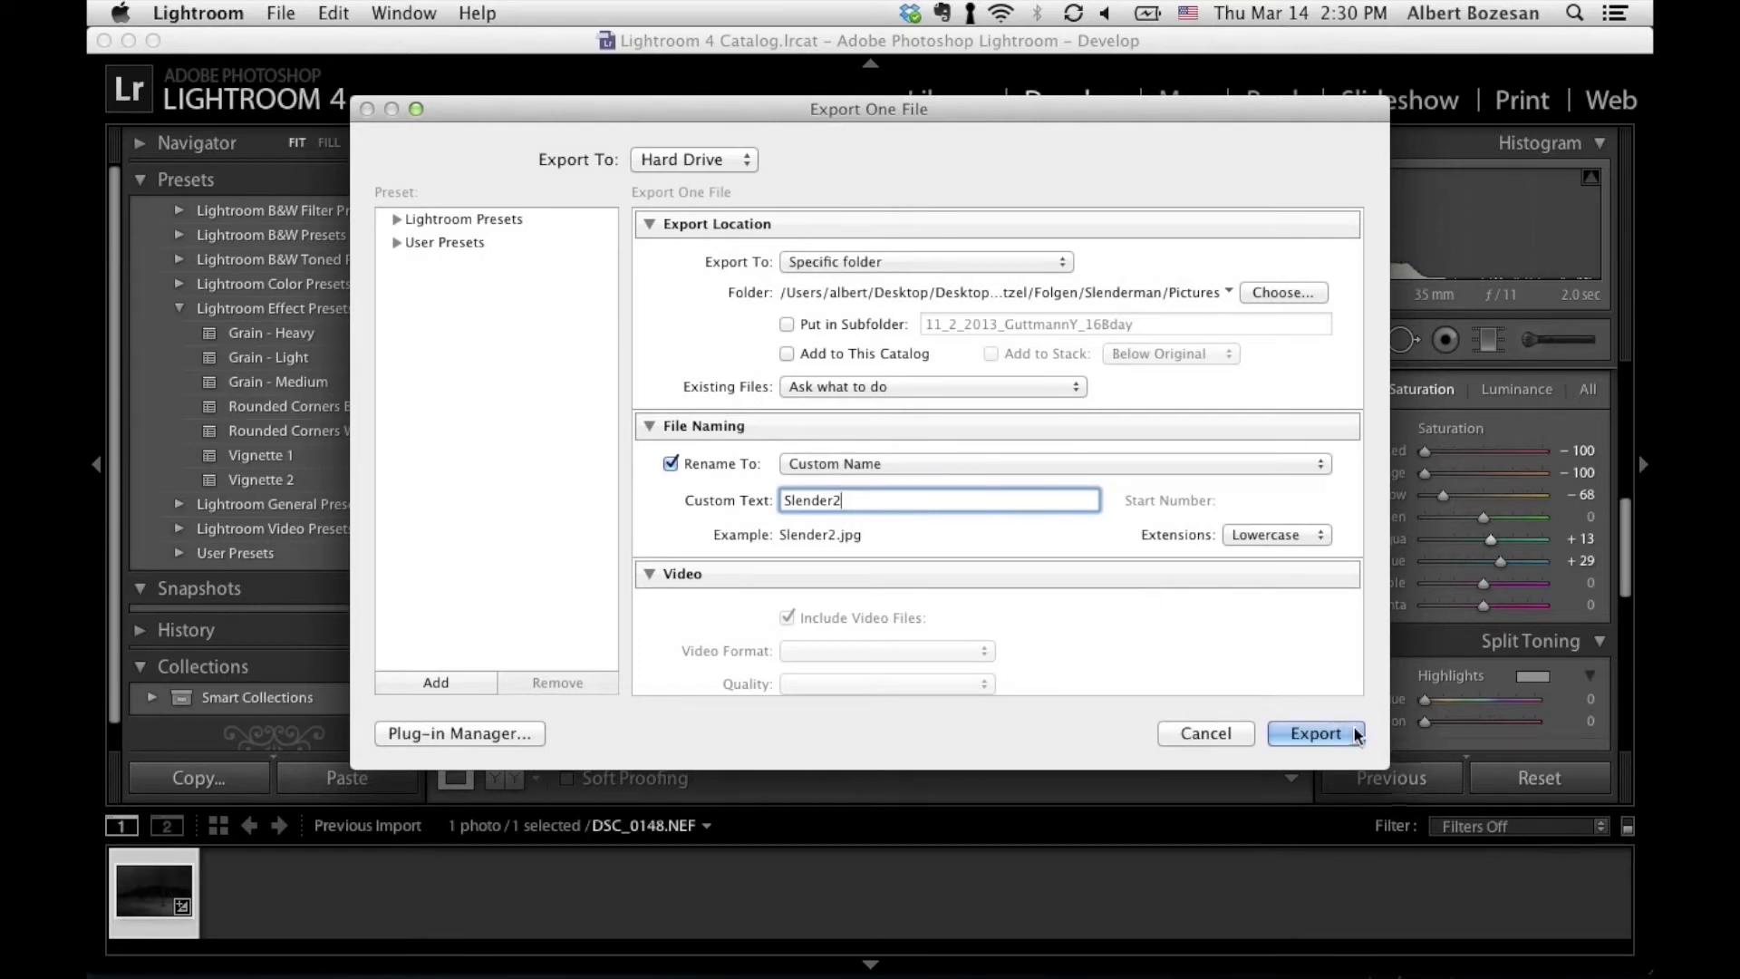
pyautogui.click(1317, 733)
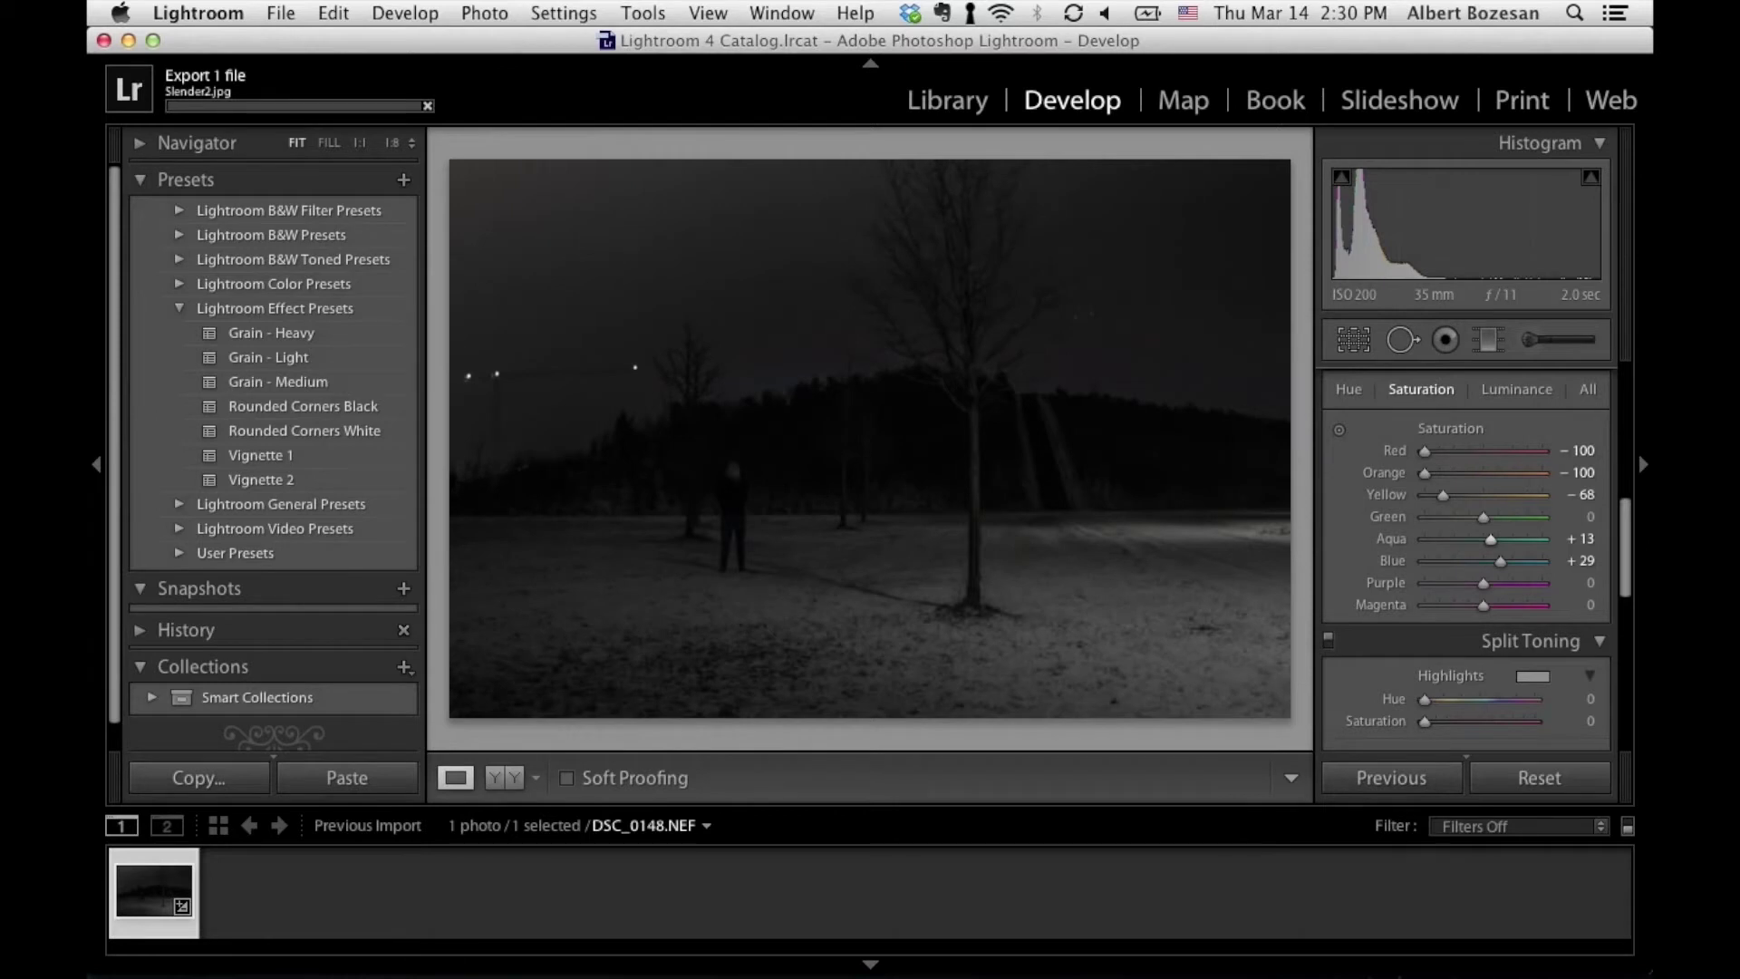
pyautogui.click(254, 947)
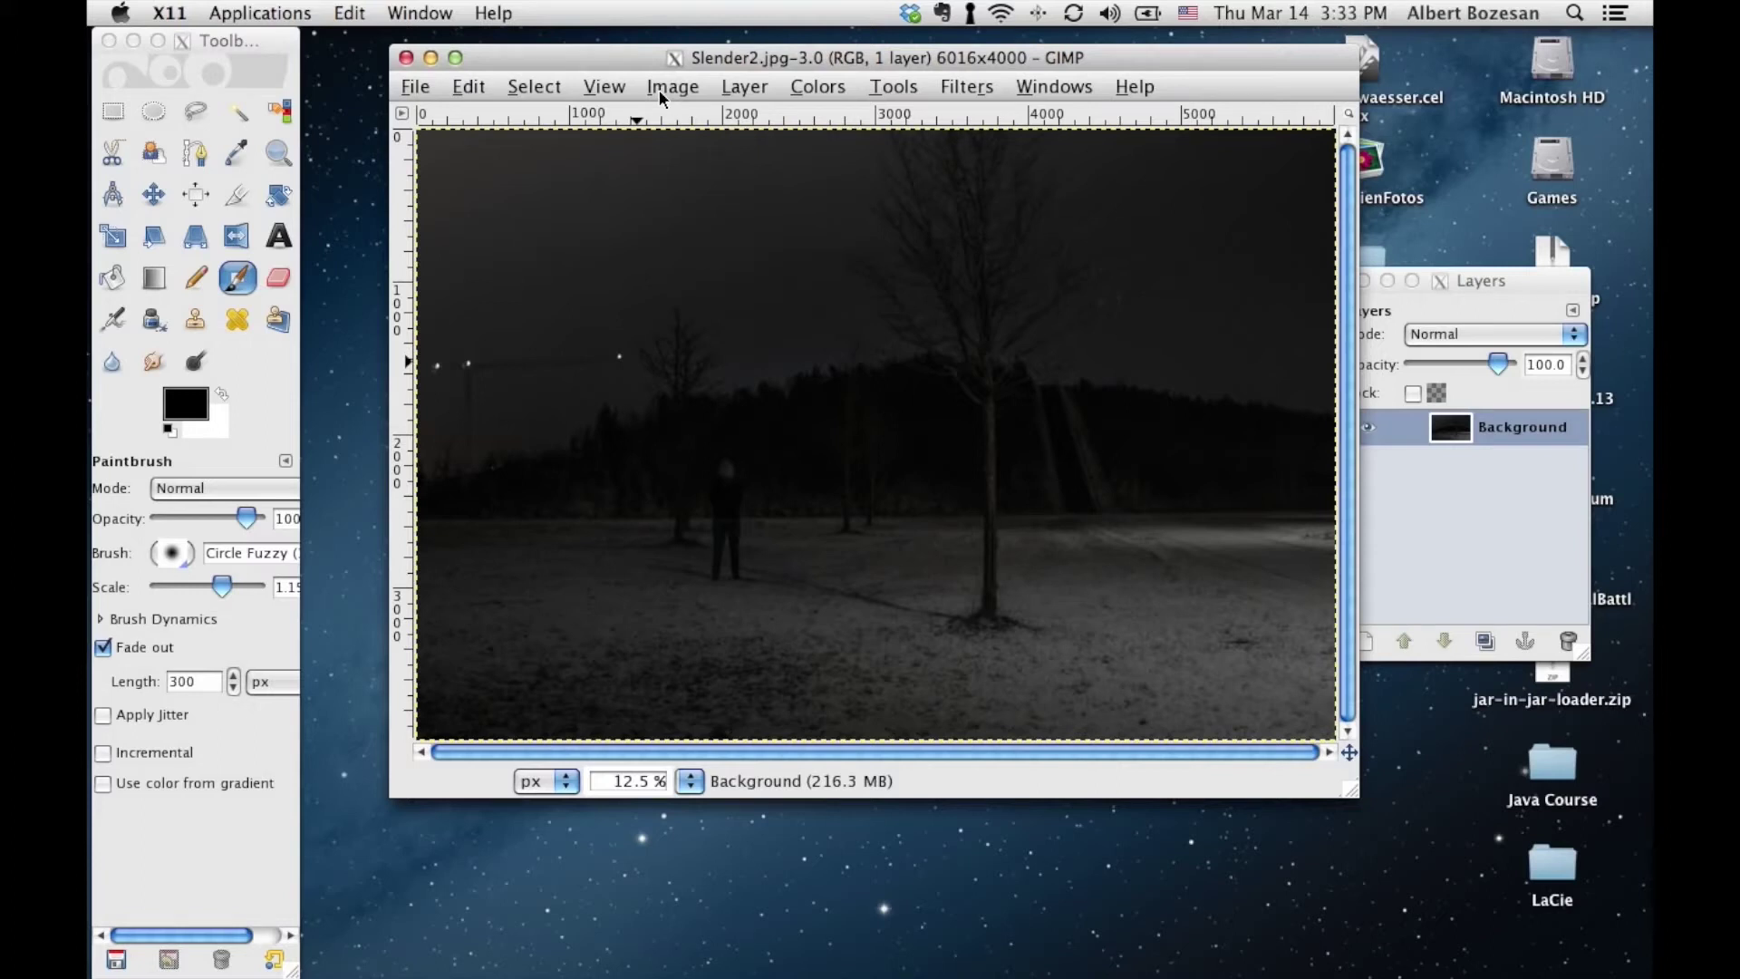
# Scale Slender2.jpg from 6016×4000 down to 2000 px wide (2000×1330)
pyautogui.click(660, 90)
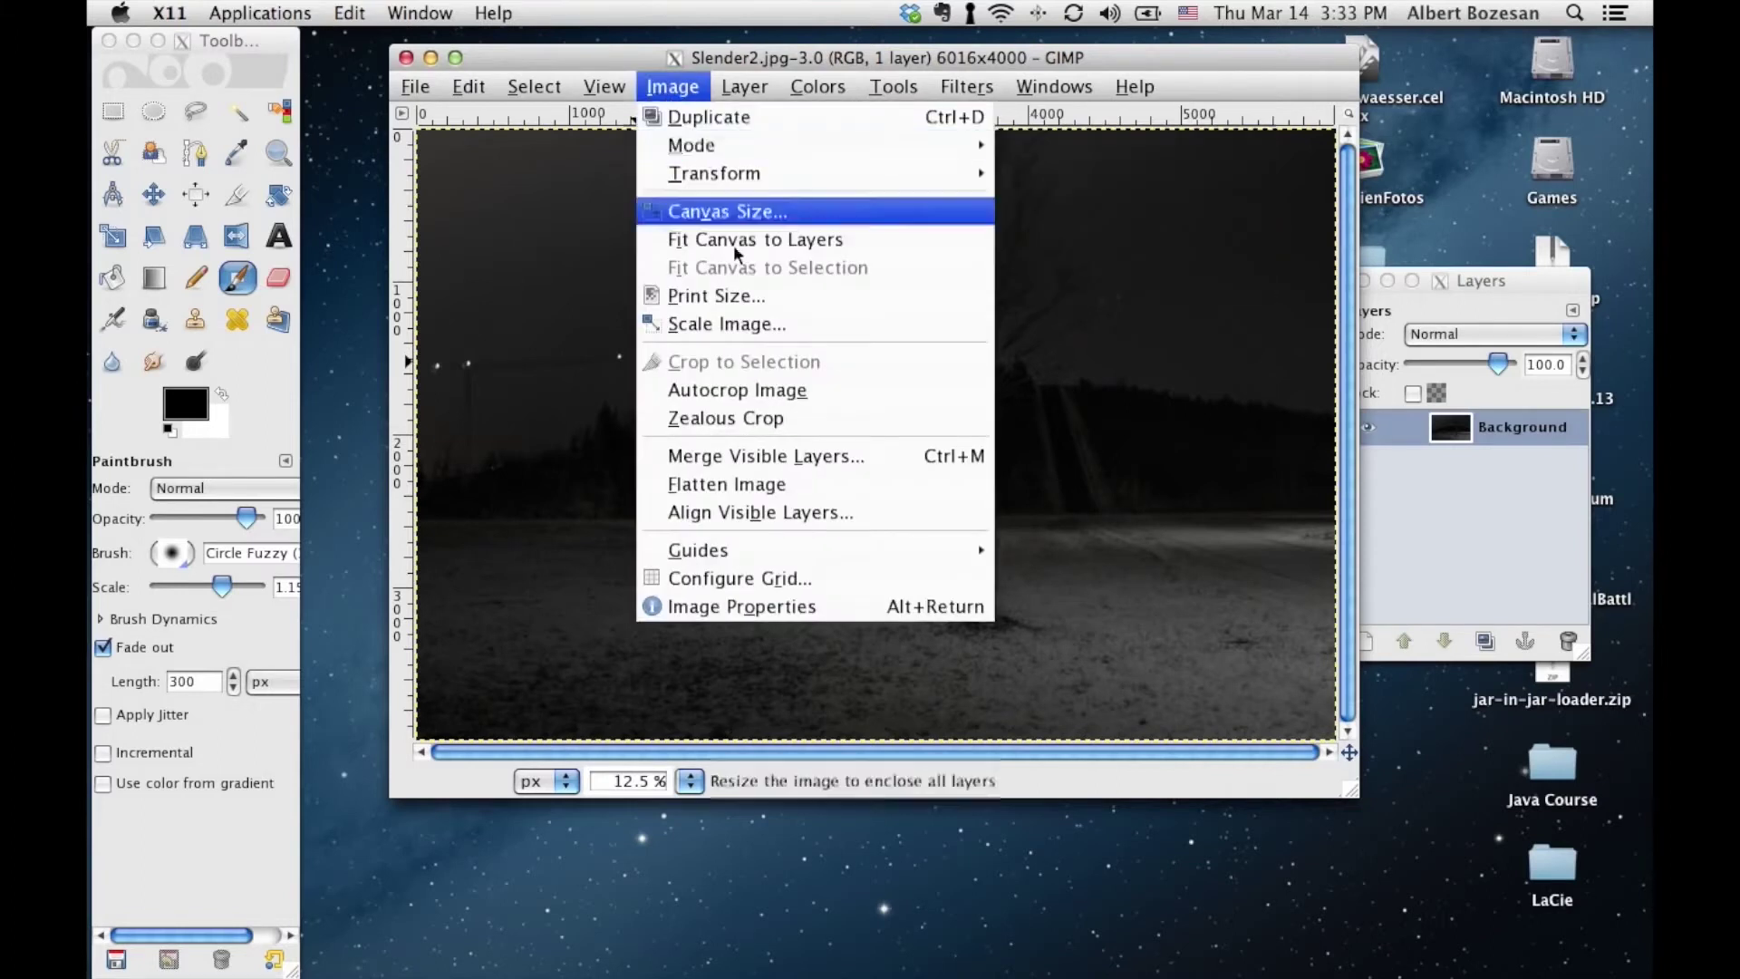
pyautogui.click(748, 324)
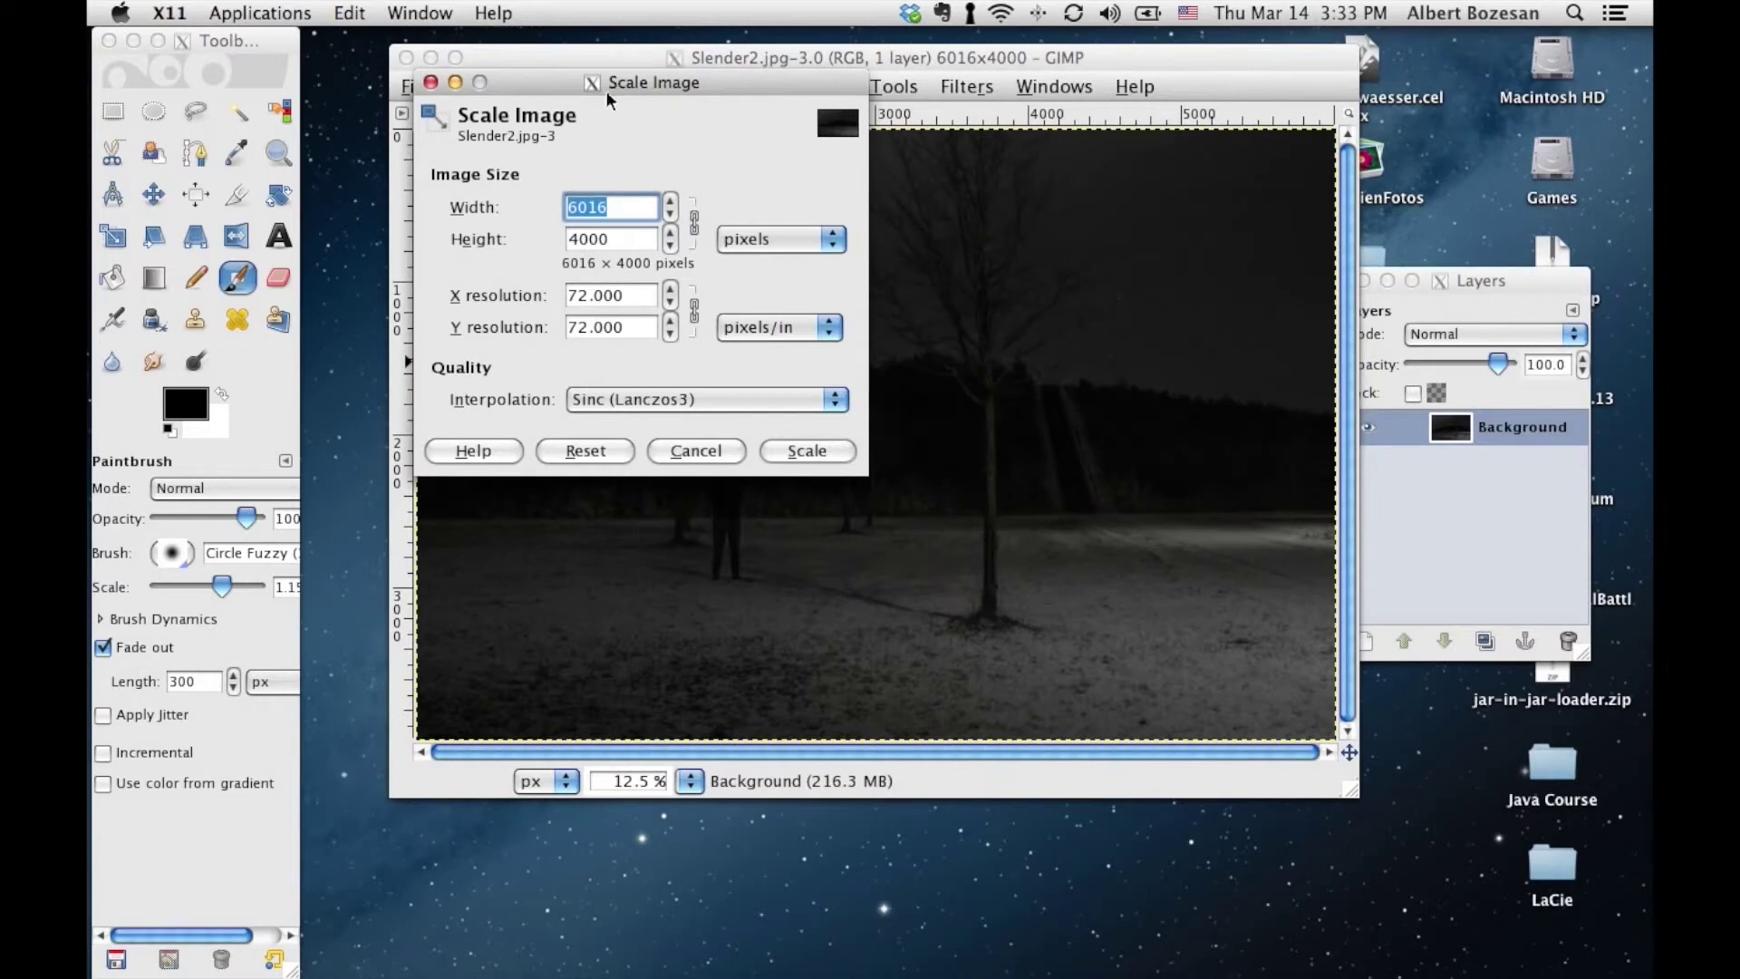
pyautogui.write('2000')
pyautogui.click(635, 239)
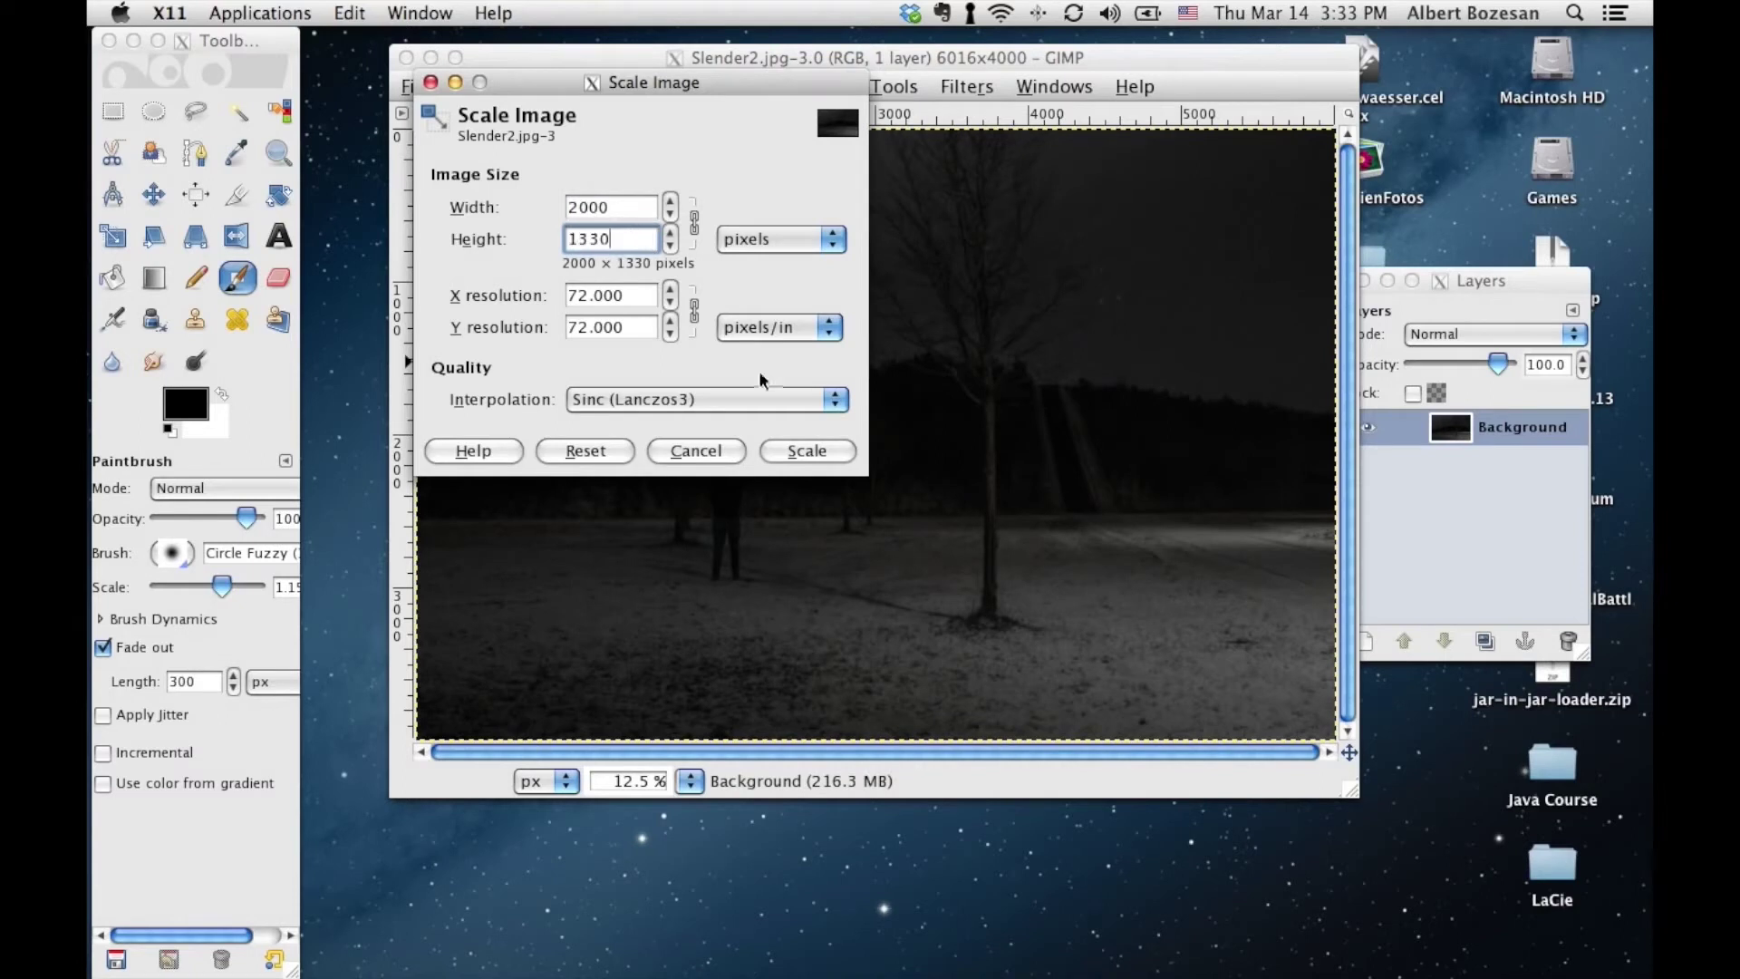
pyautogui.click(816, 451)
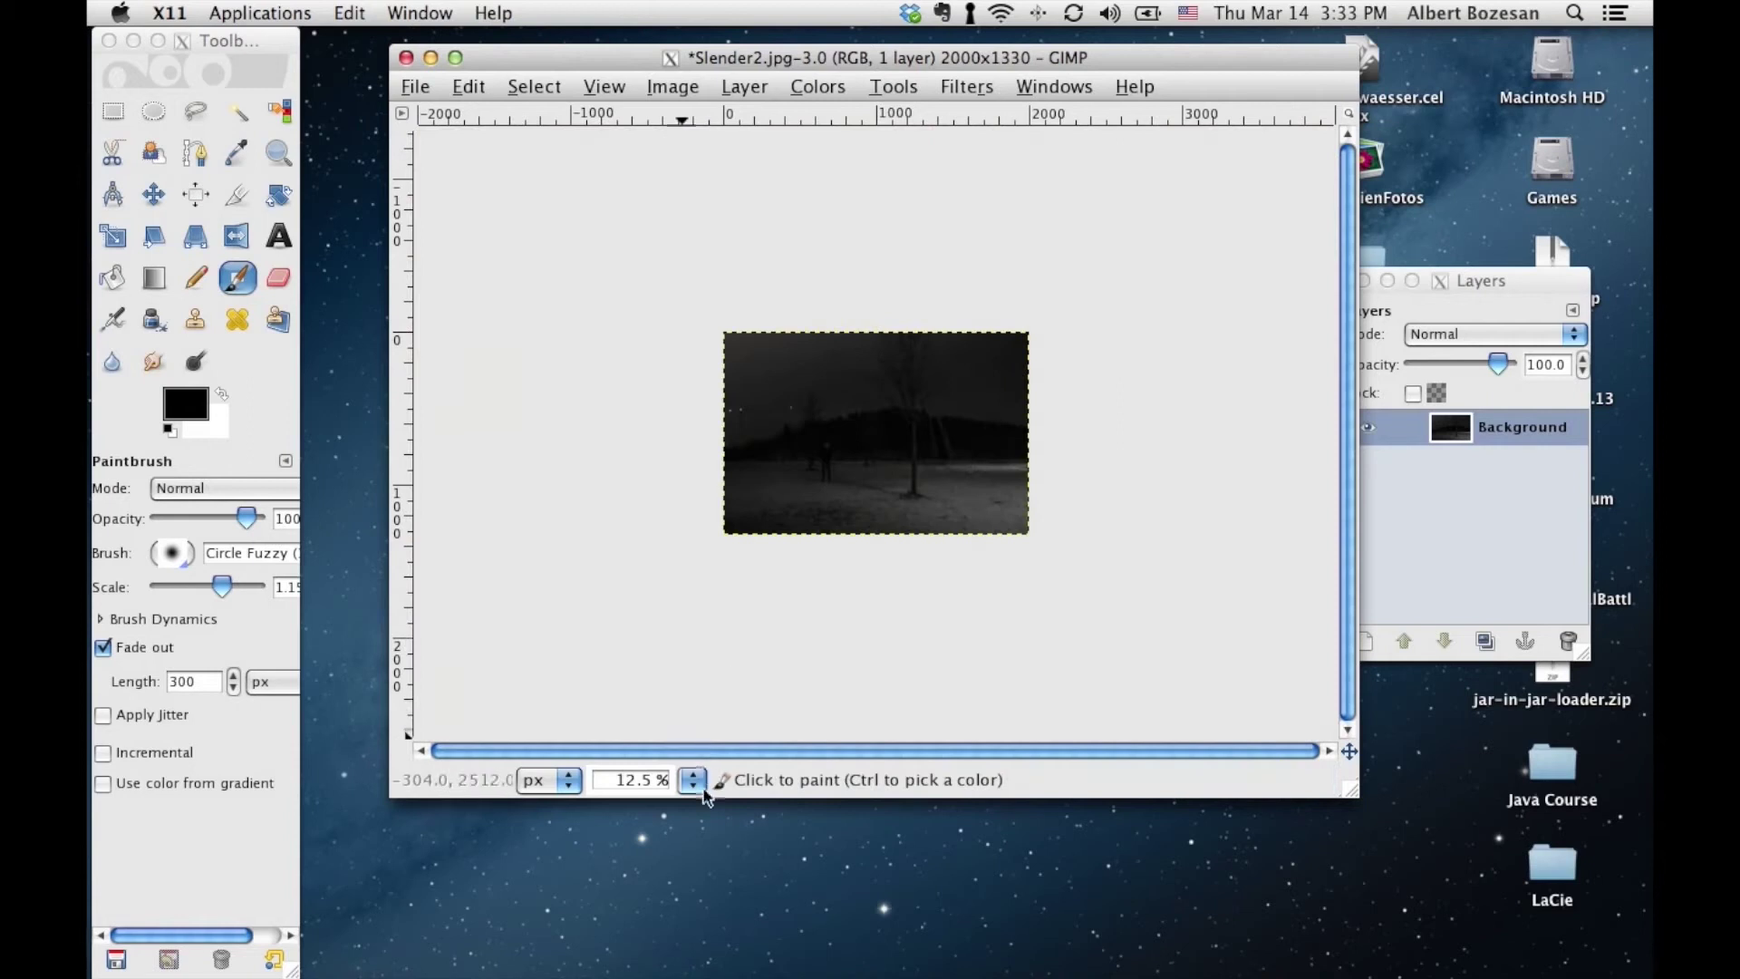
# Zoom to 50% at the image's top edge and switch to the Free Select tool
pyautogui.click(692, 780)
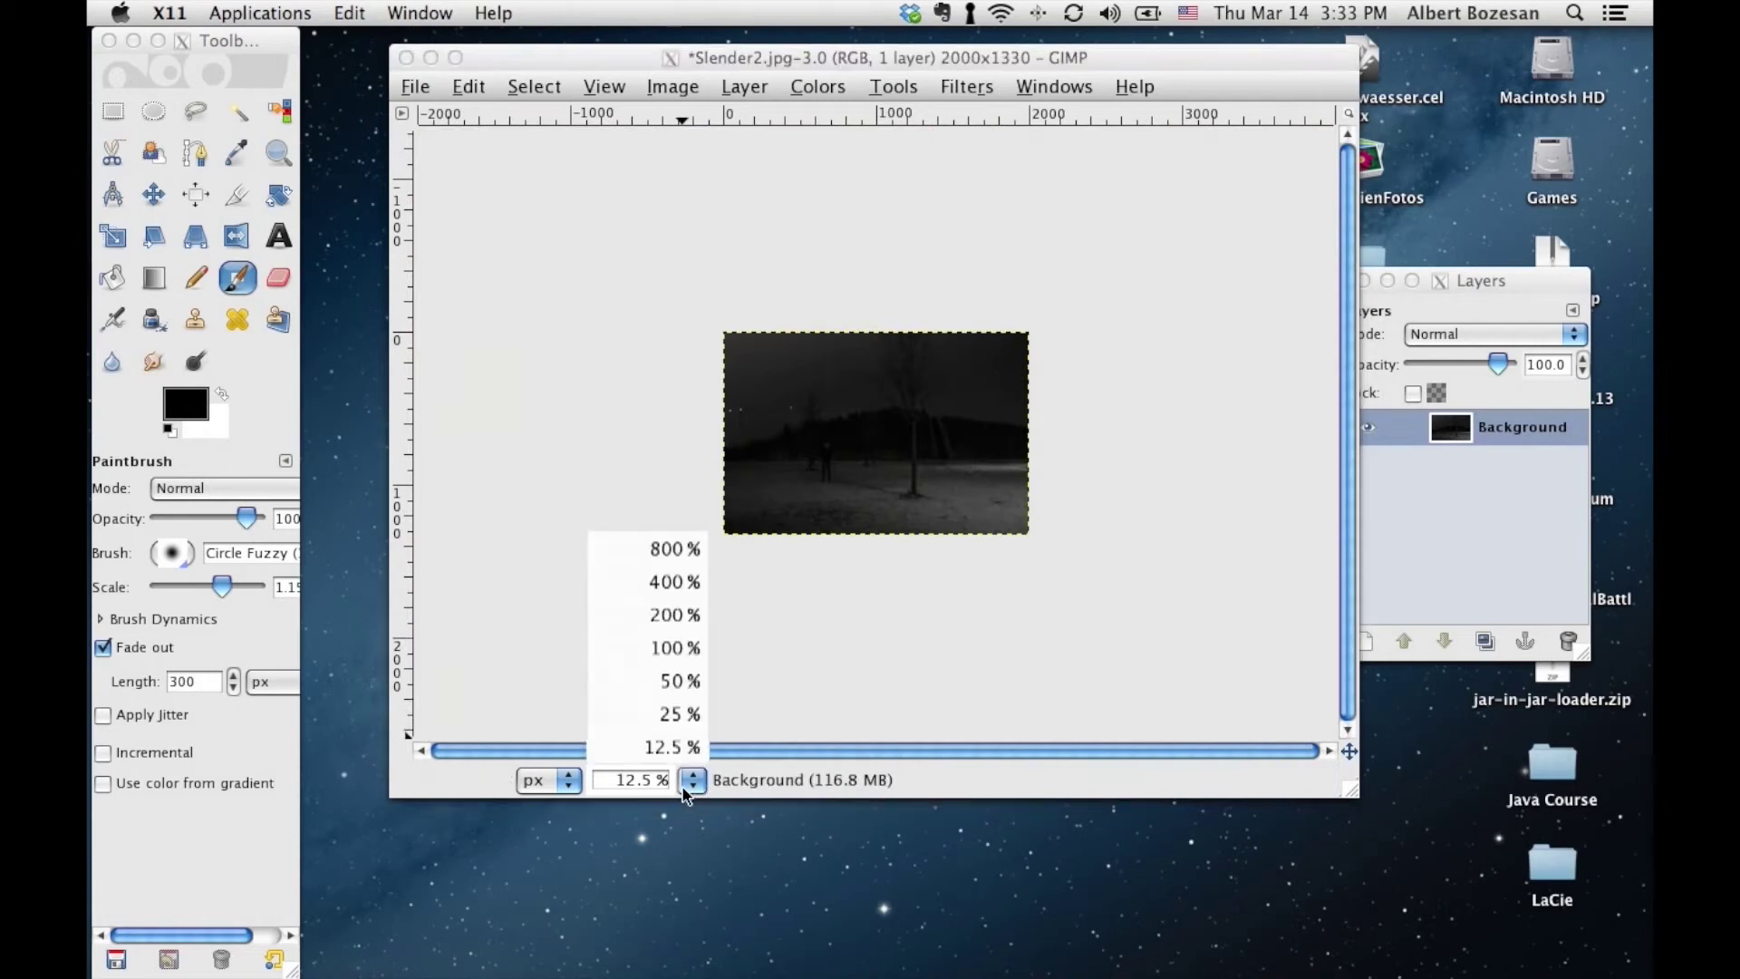
pyautogui.click(676, 682)
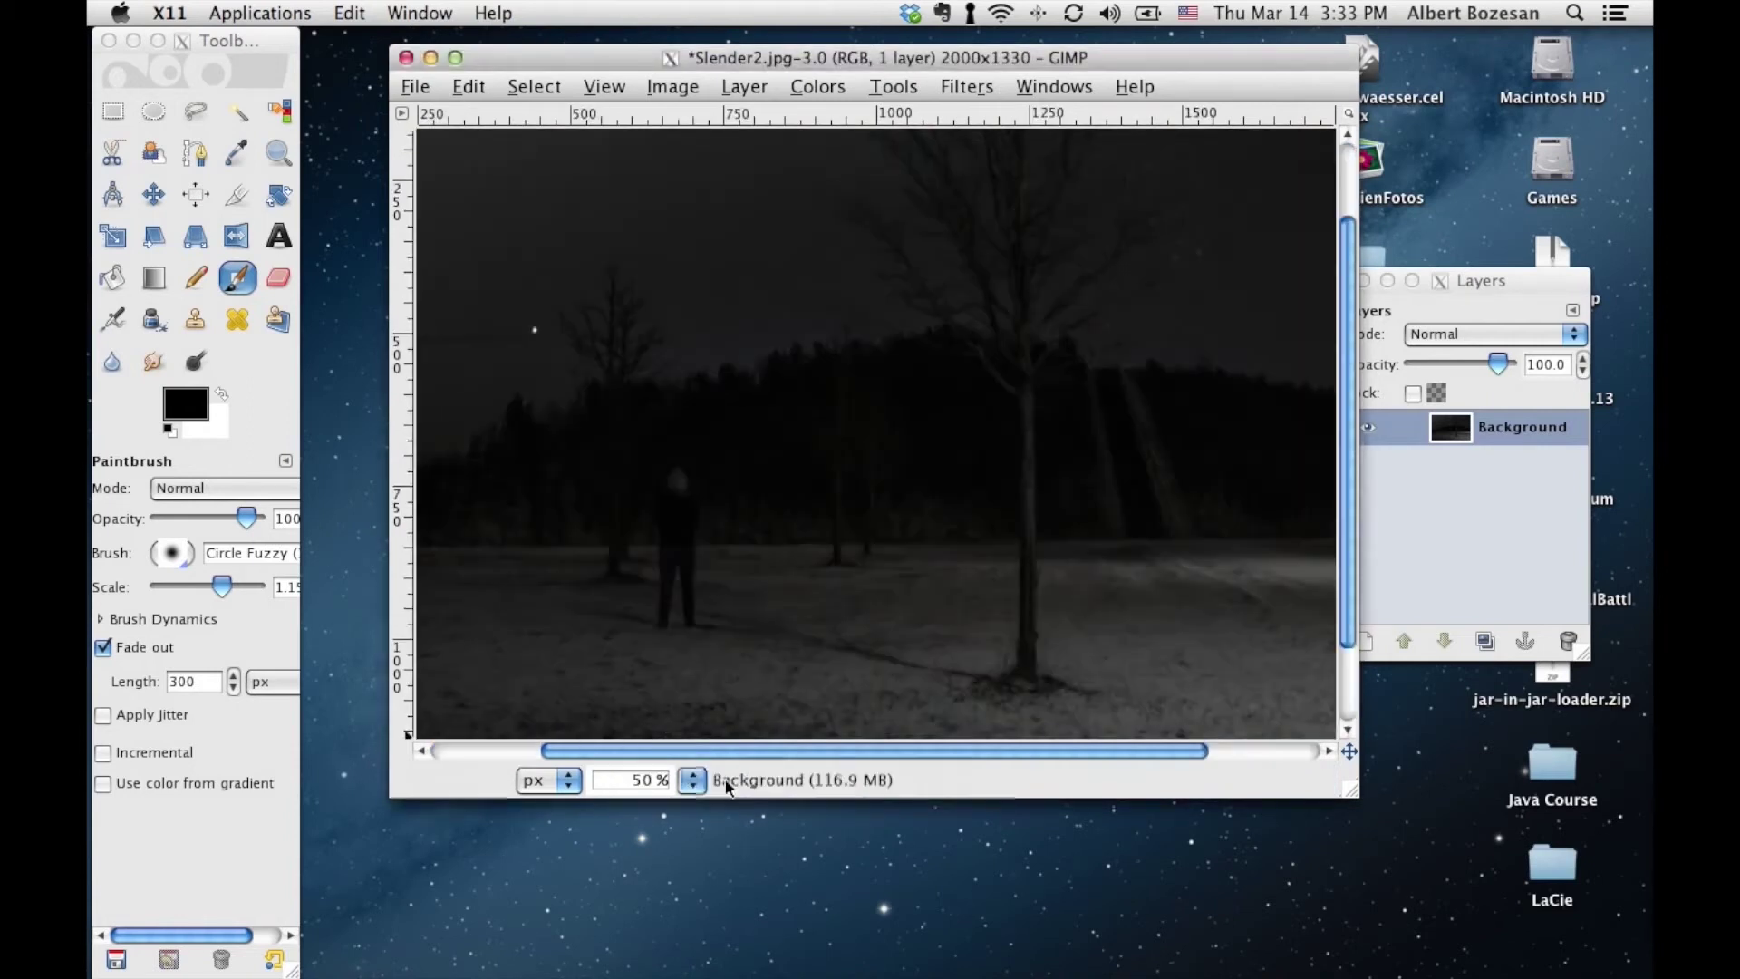
pyautogui.scroll(3, 933, 458)
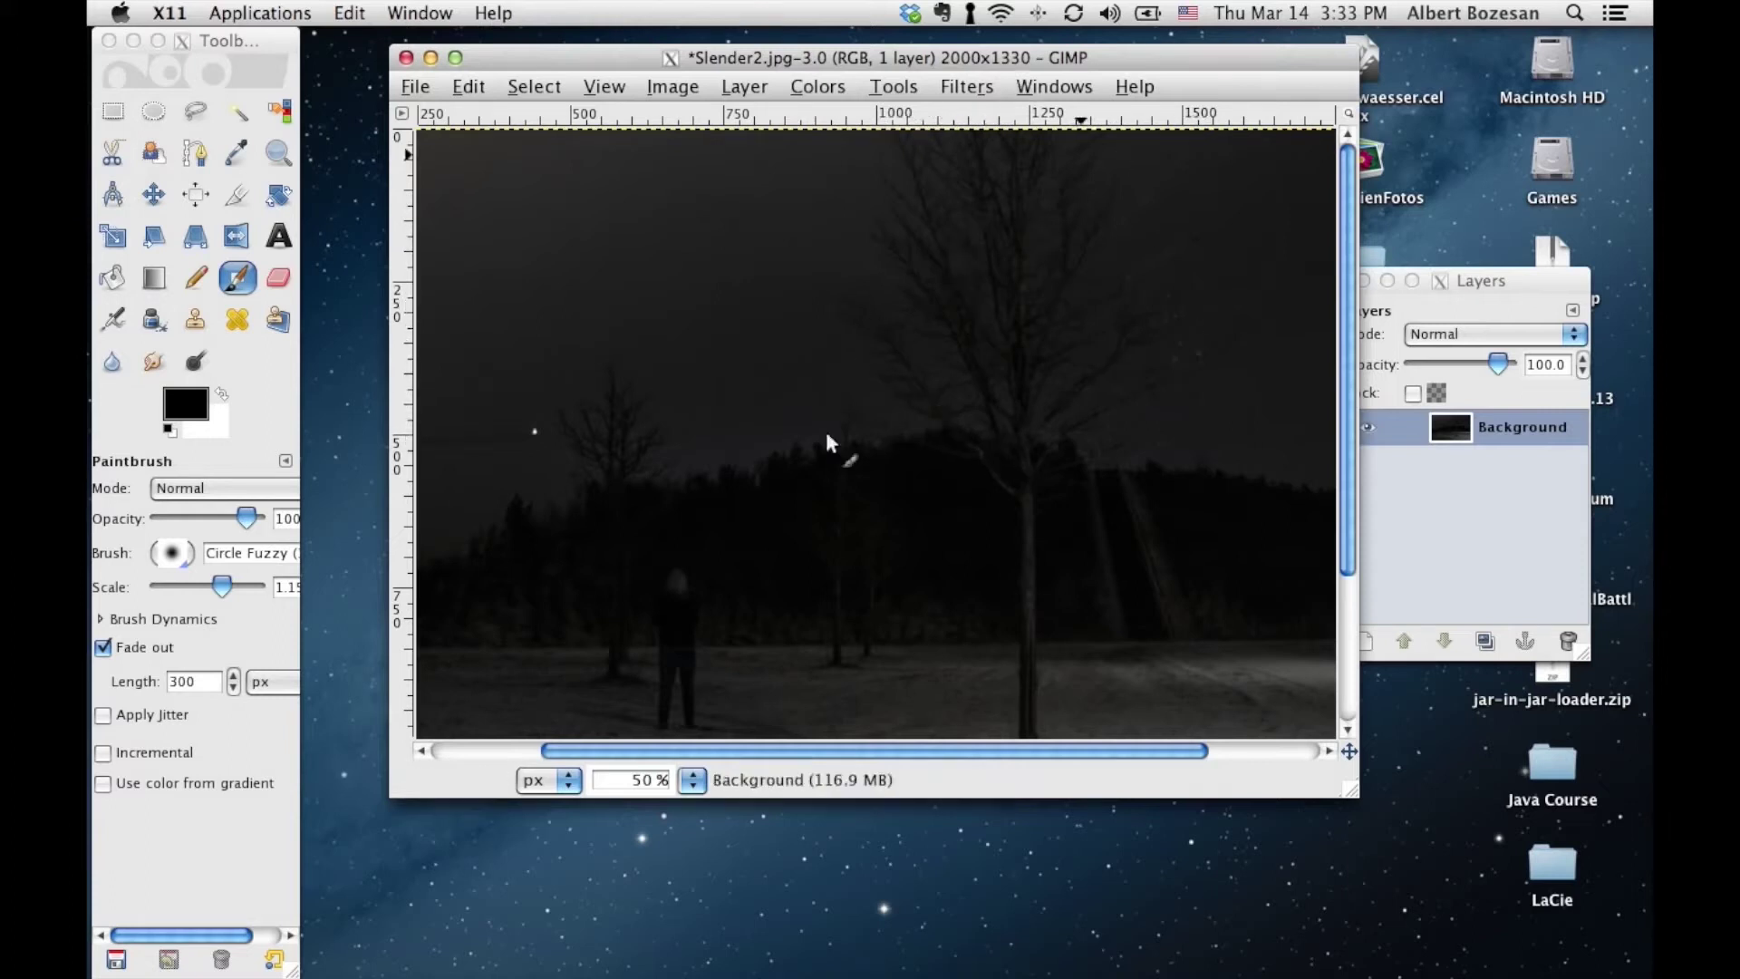
pyautogui.click(238, 112)
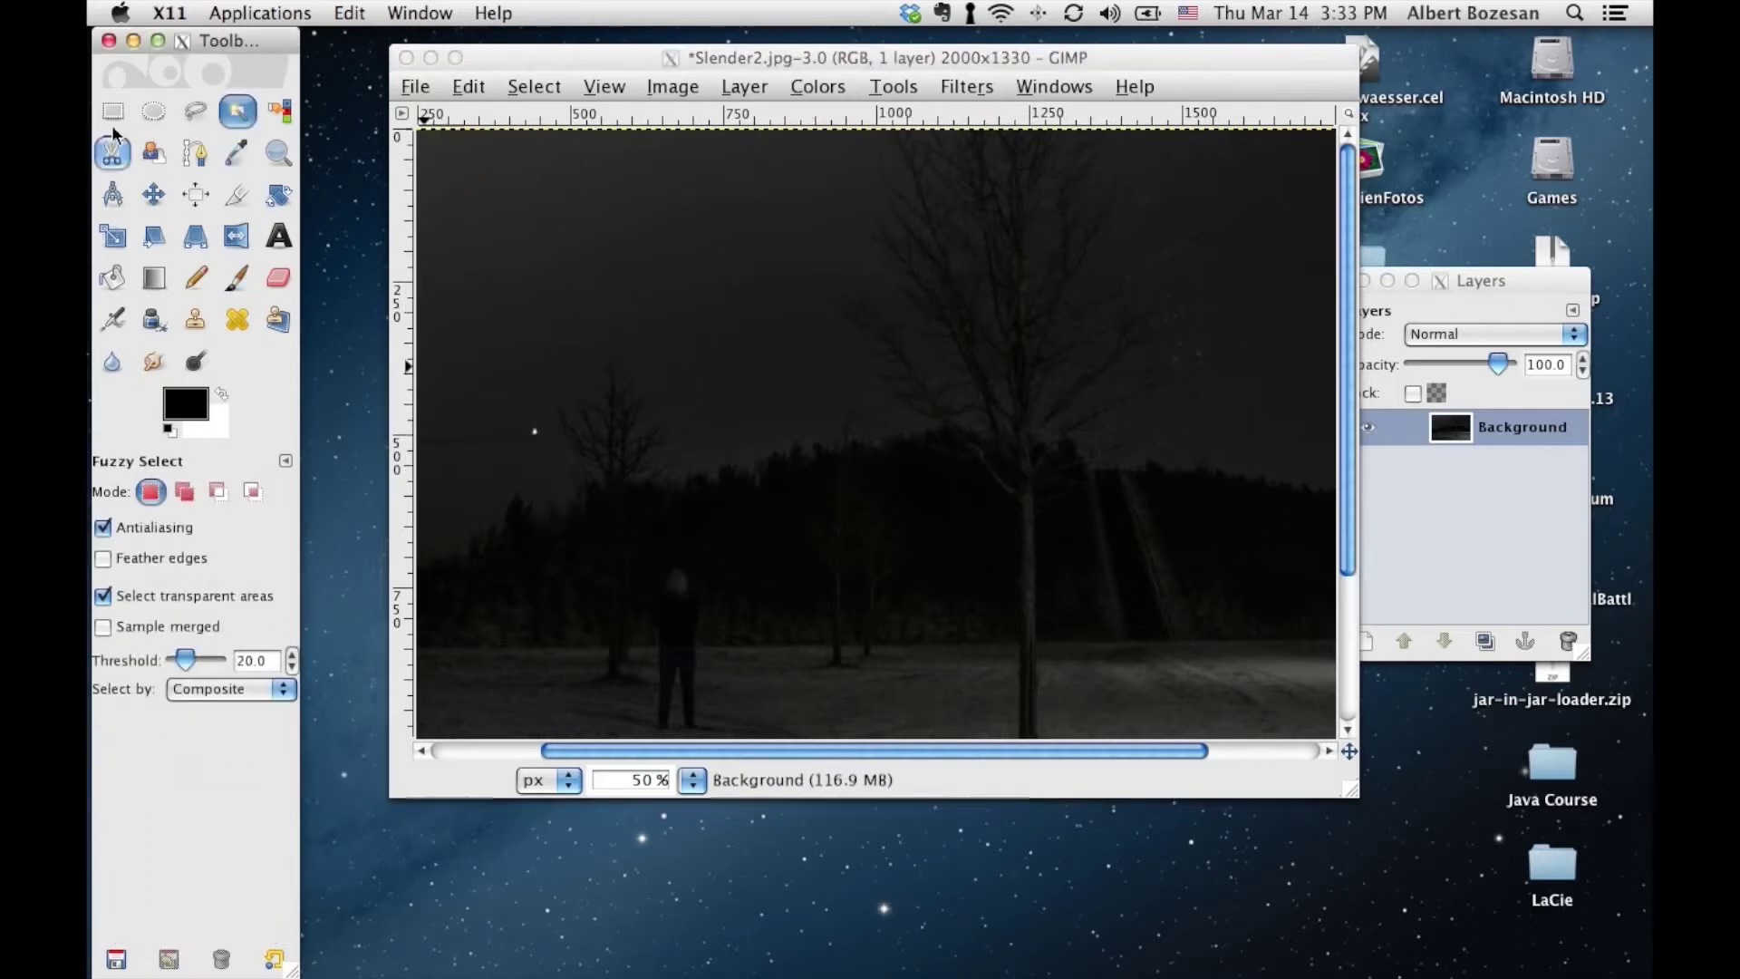
pyautogui.click(694, 752)
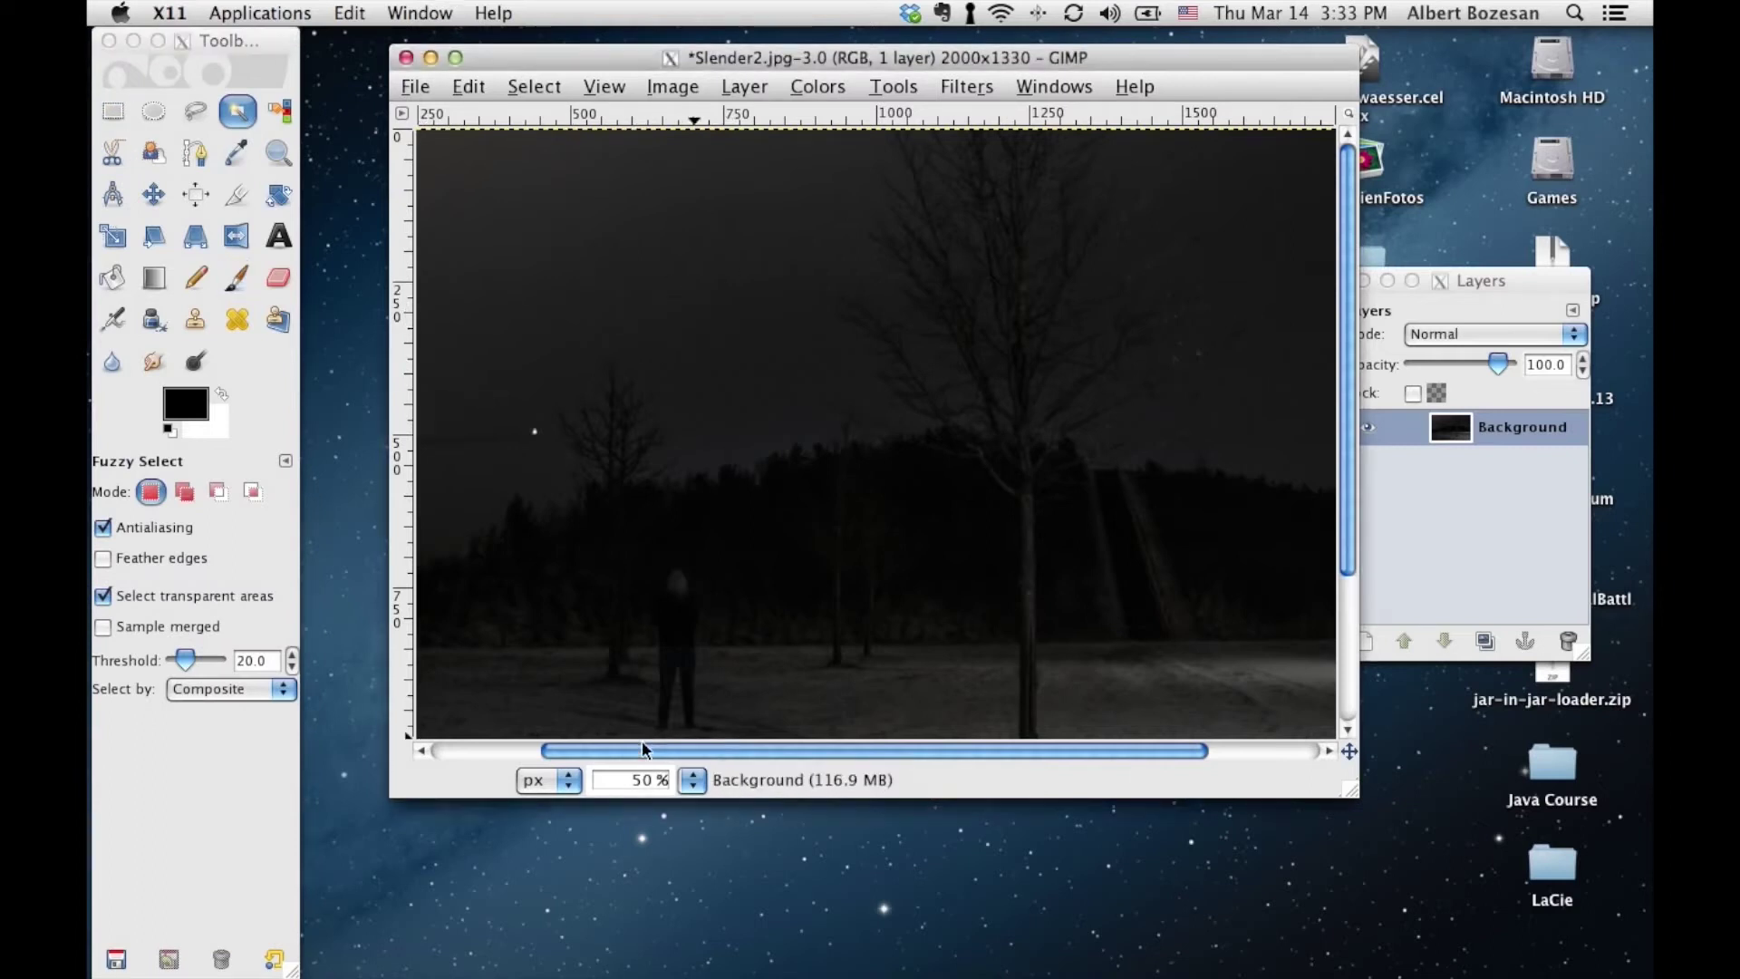
pyautogui.click(194, 110)
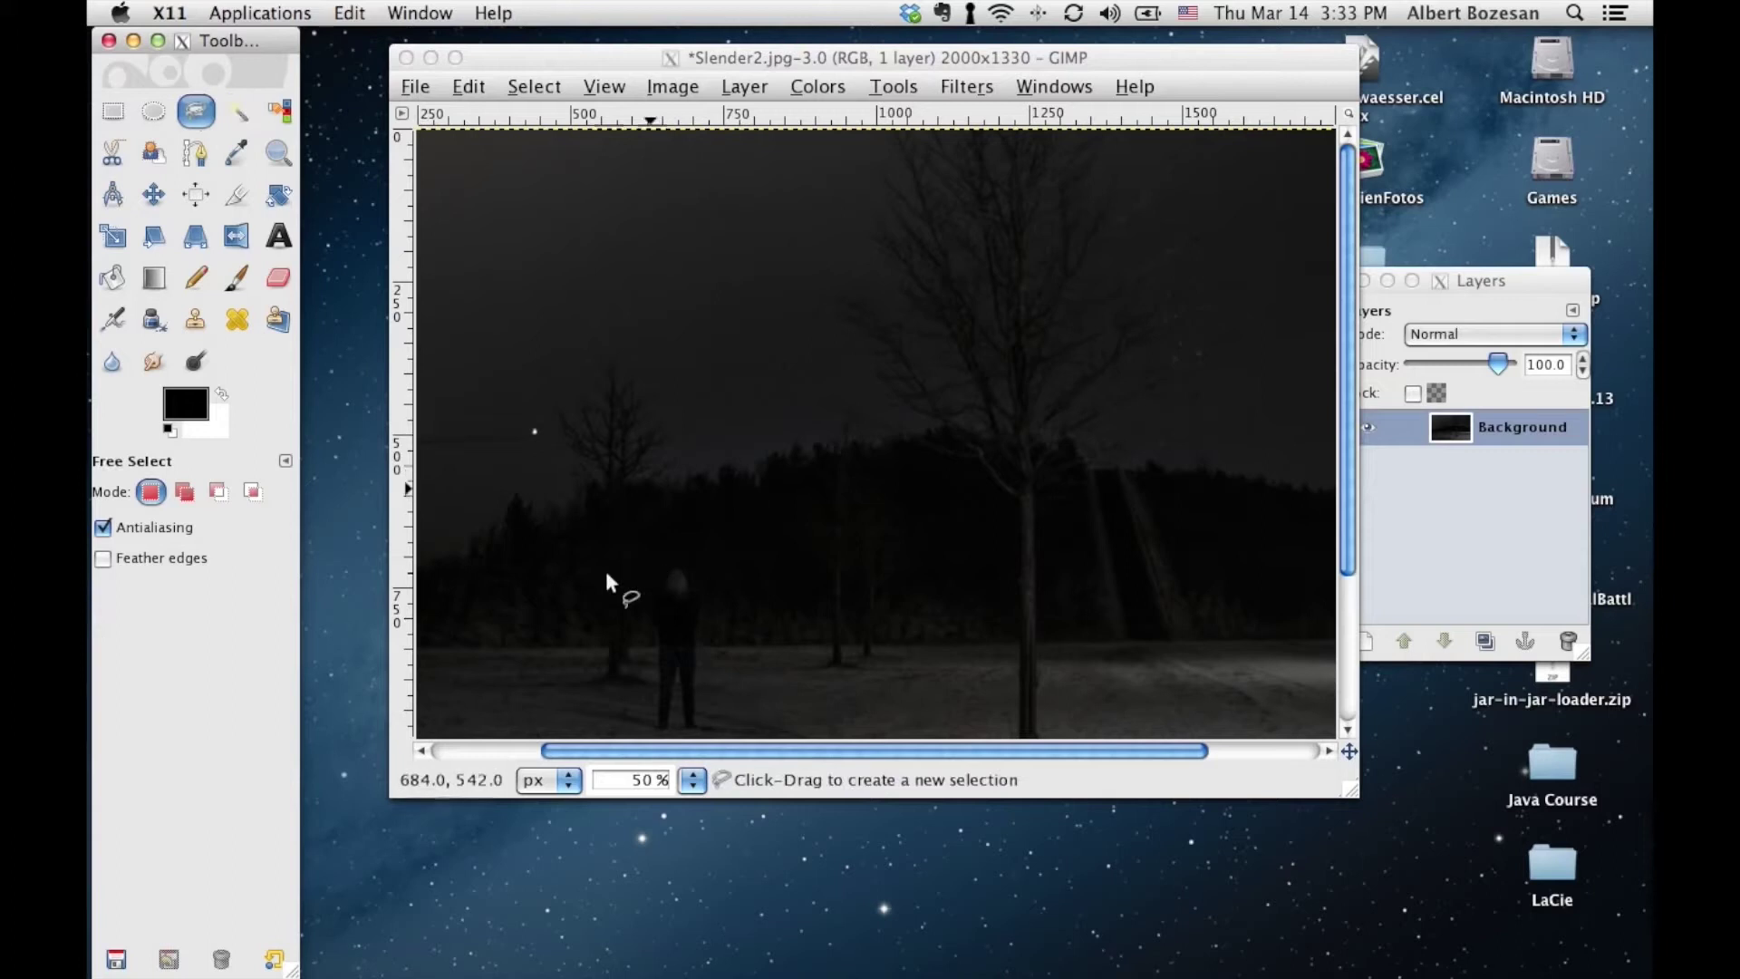
# Lasso a freehand selection around the small bare tree left of centre
pyautogui.click(562, 491)
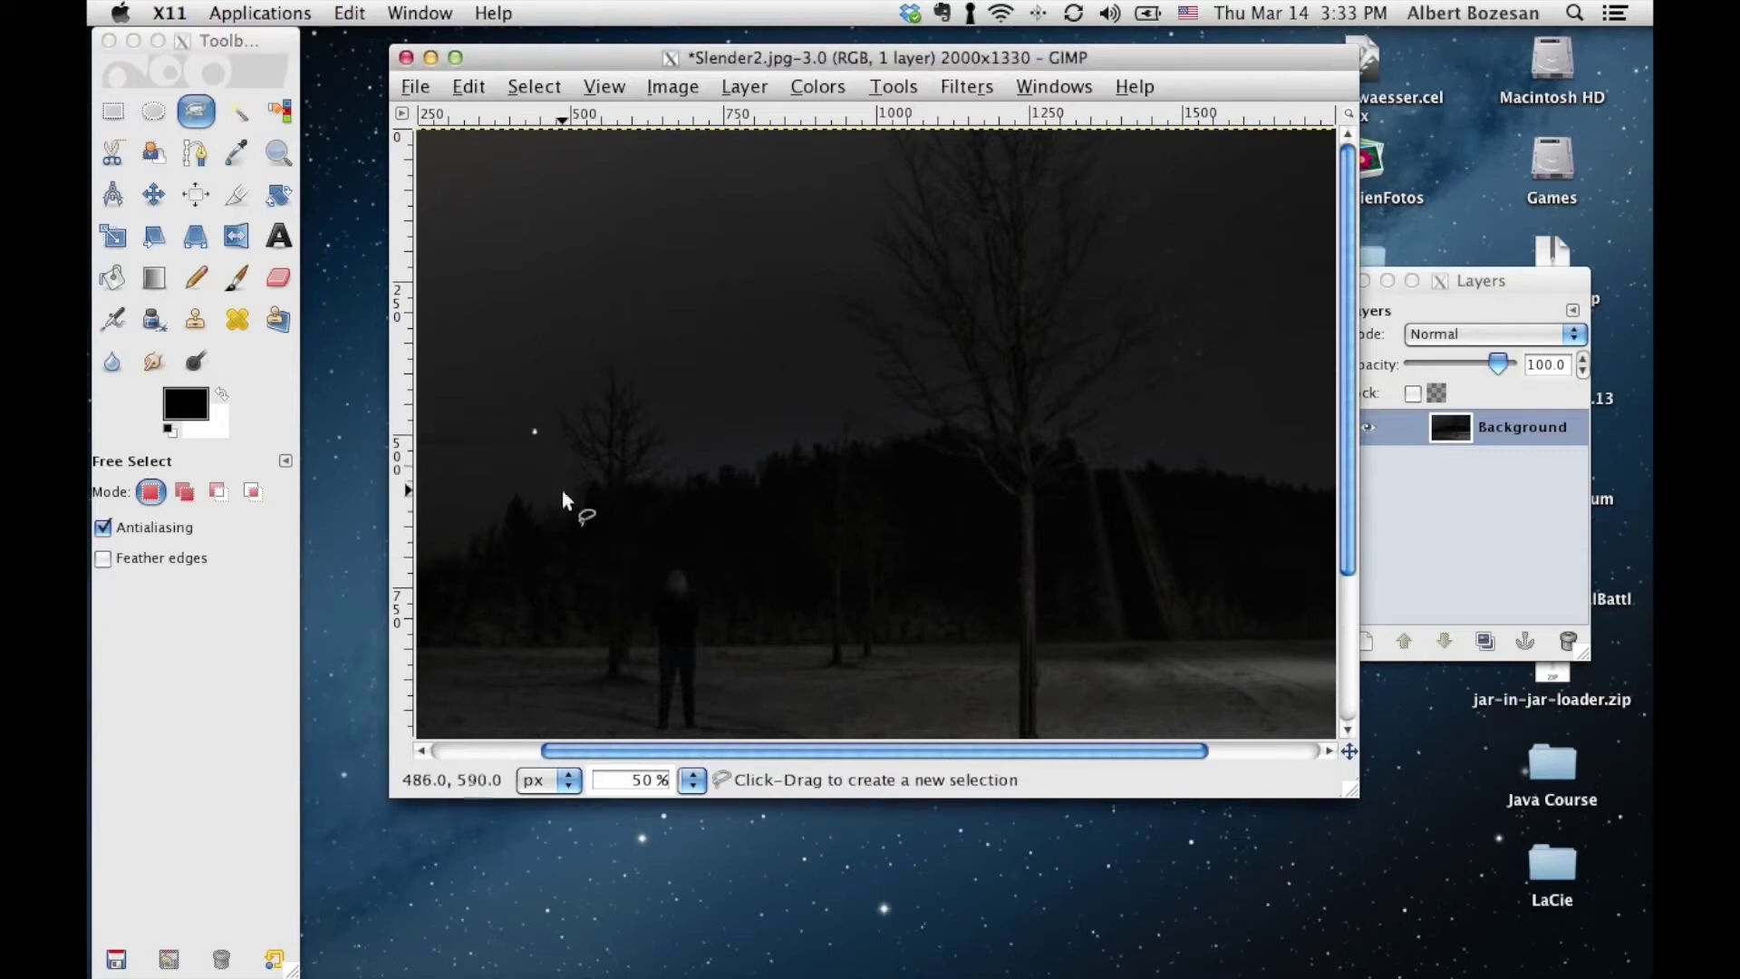
pyautogui.moveTo(562, 491); pyautogui.dragTo(663, 490)
pyautogui.click(709, 454)
pyautogui.click(649, 358)
pyautogui.click(587, 341)
pyautogui.click(536, 410)
pyautogui.press('Return')
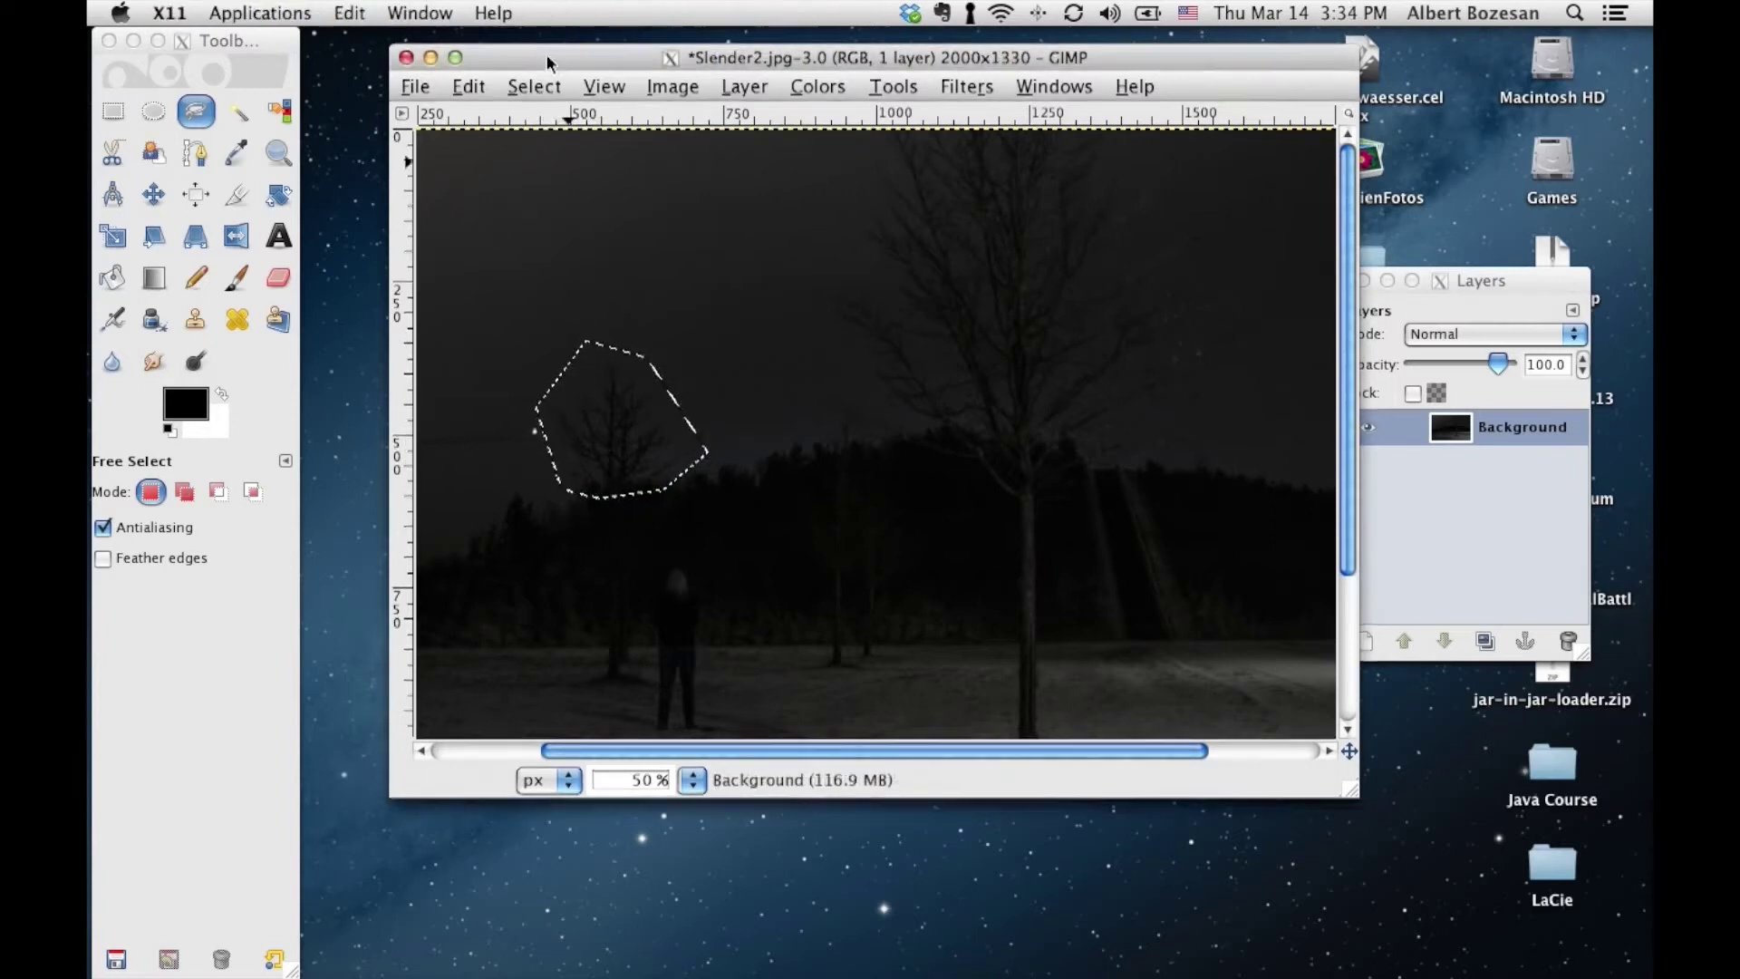
# Feather the tree selection by 4 pixels
pyautogui.moveTo(547, 61); pyautogui.dragTo(549, 50)
pyautogui.click(537, 80)
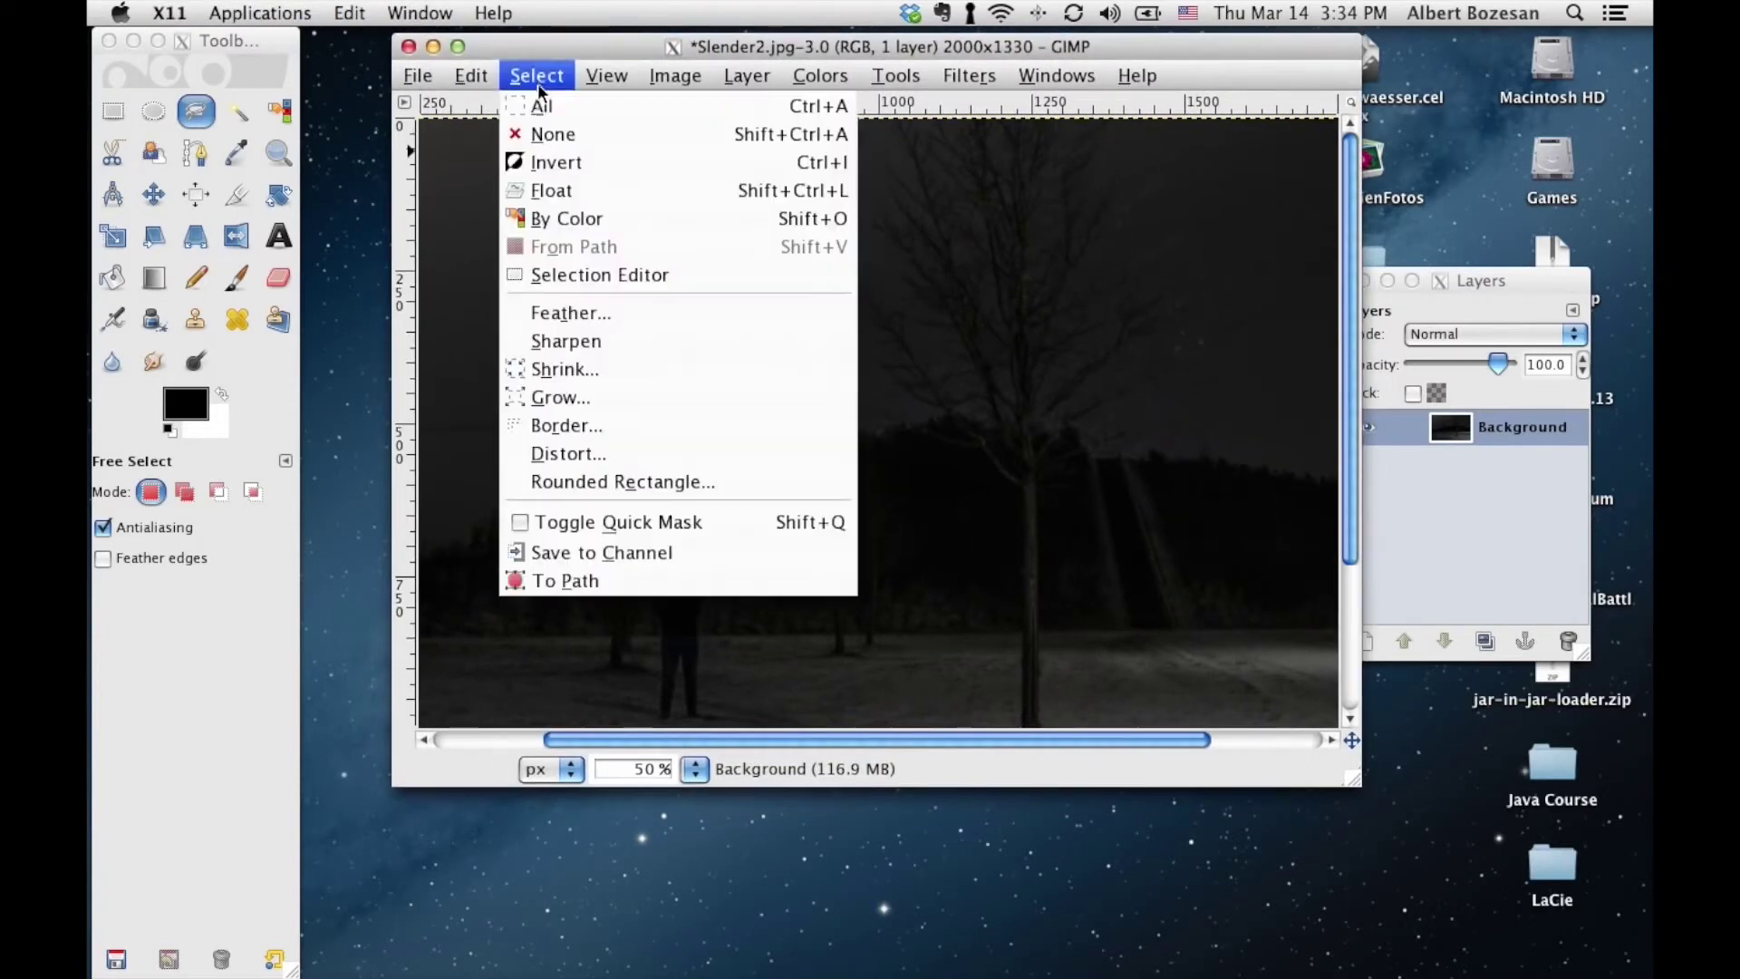
pyautogui.click(585, 313)
pyautogui.write('4')
pyautogui.click(1031, 500)
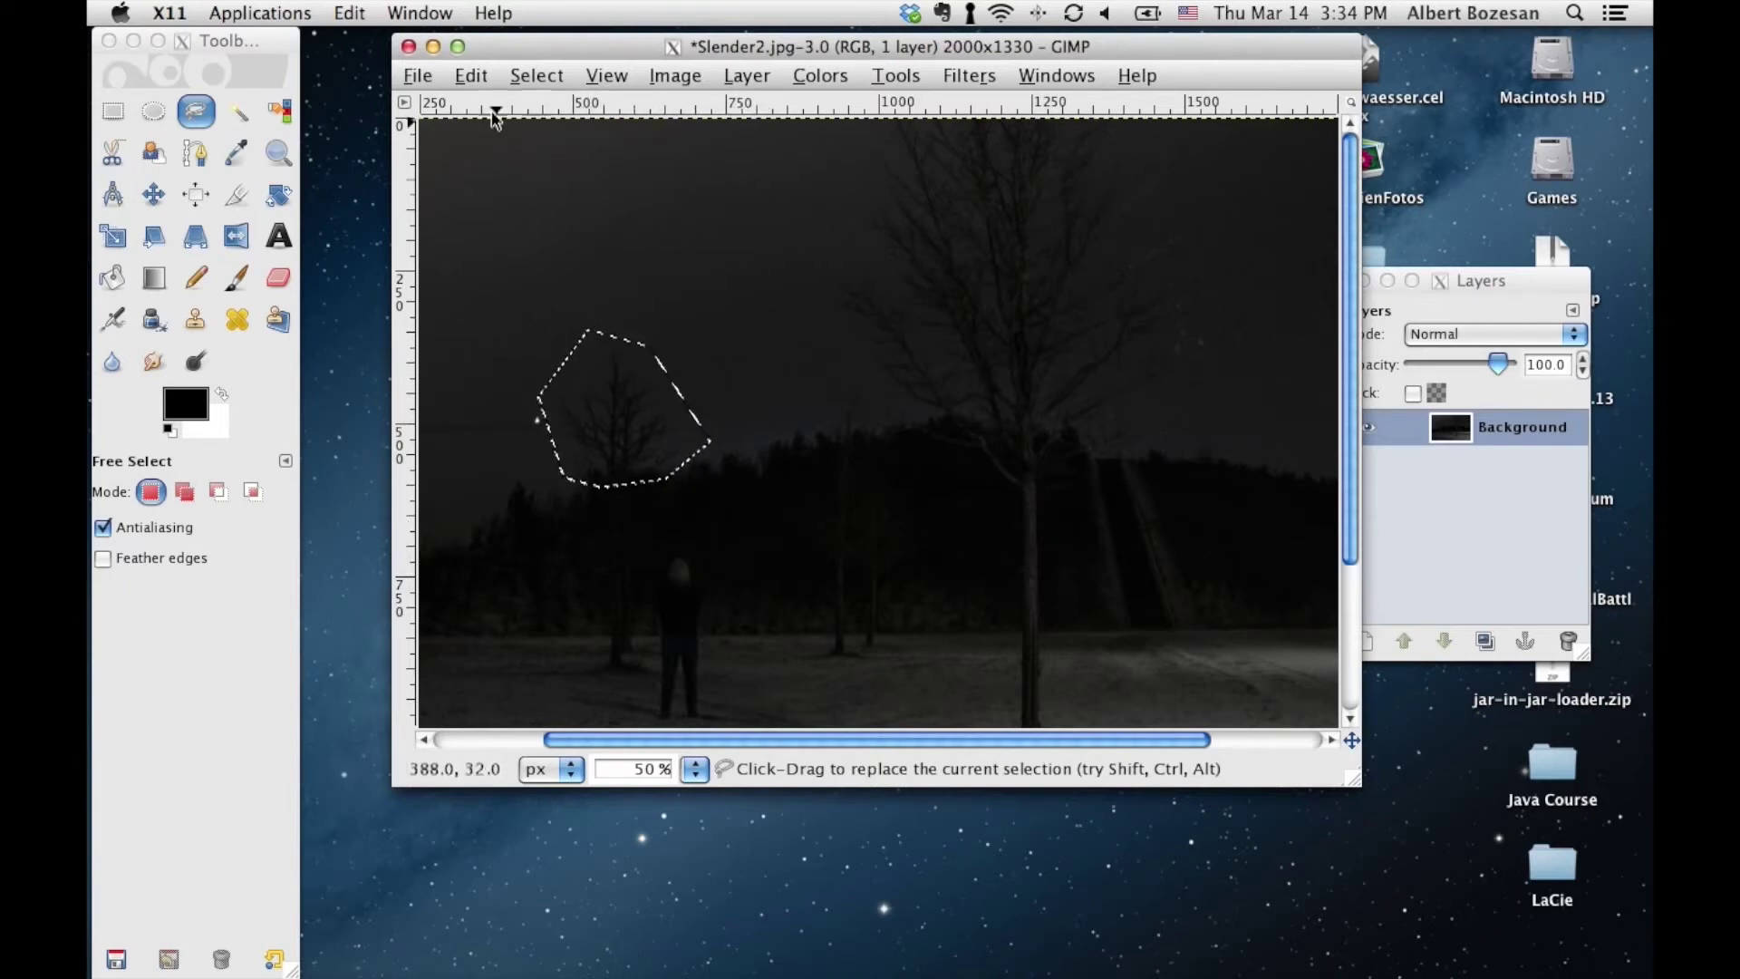
# Copy the visible tree and paste it as a new layer named Pasted Layer
pyautogui.click(471, 75)
pyautogui.click(508, 175)
pyautogui.click(471, 75)
pyautogui.click(494, 311)
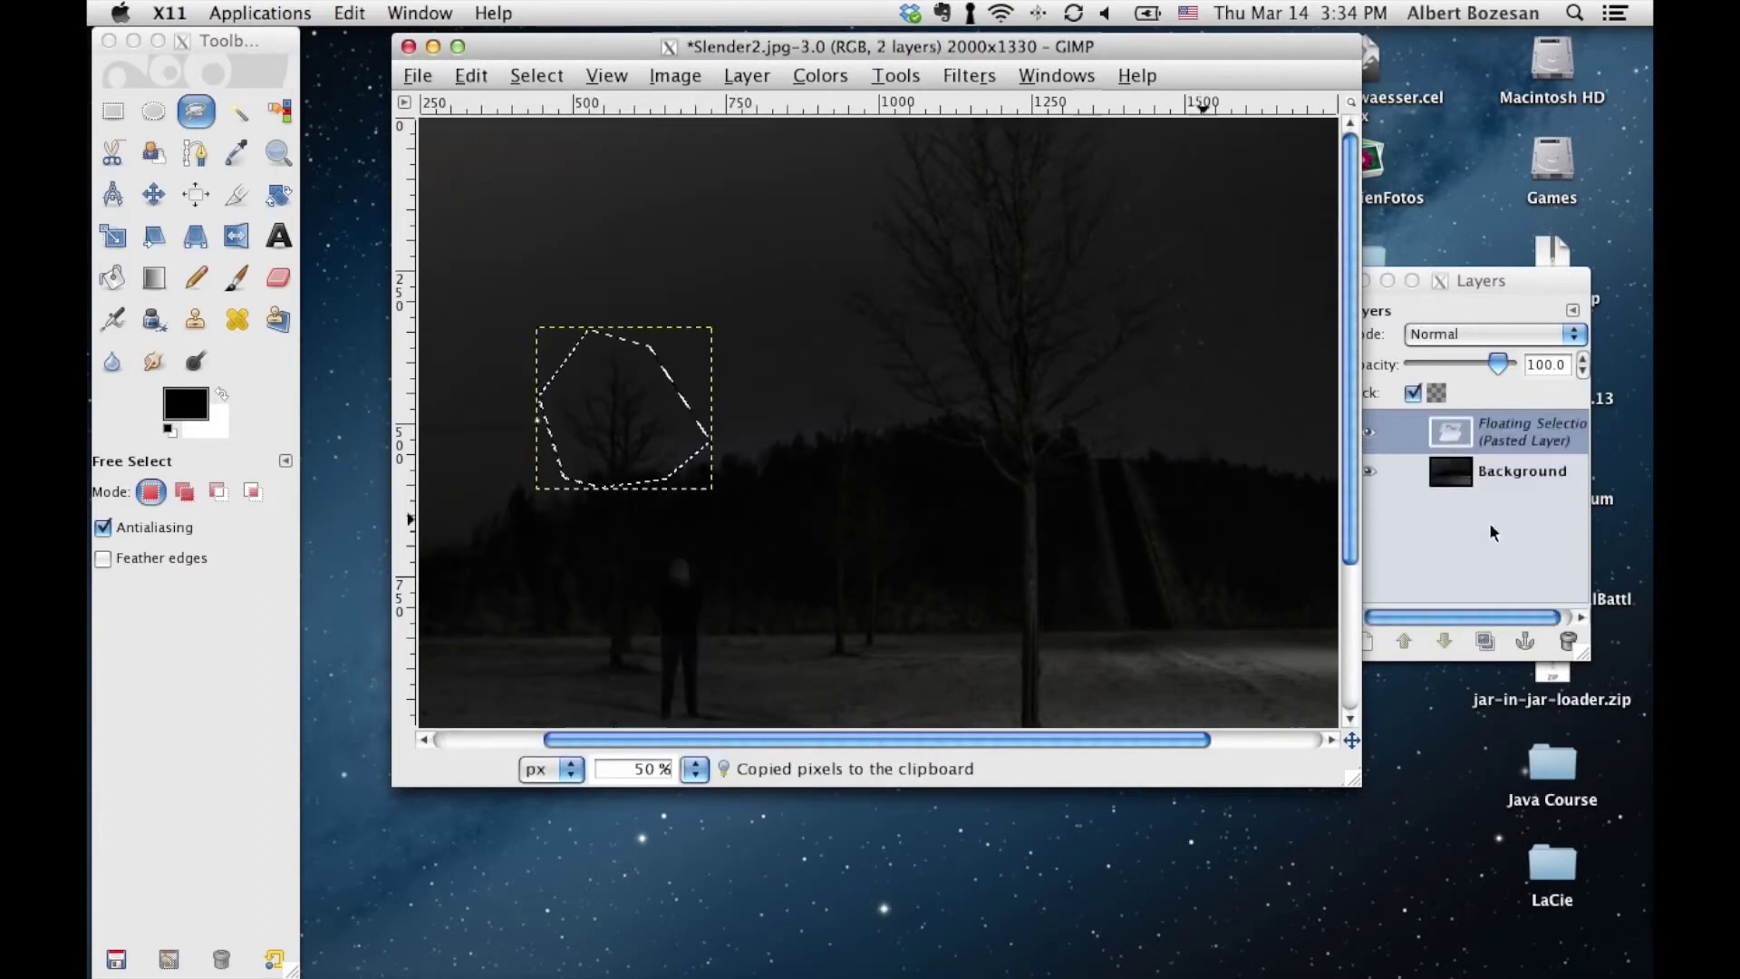
pyautogui.click(1494, 533)
pyautogui.click(1362, 642)
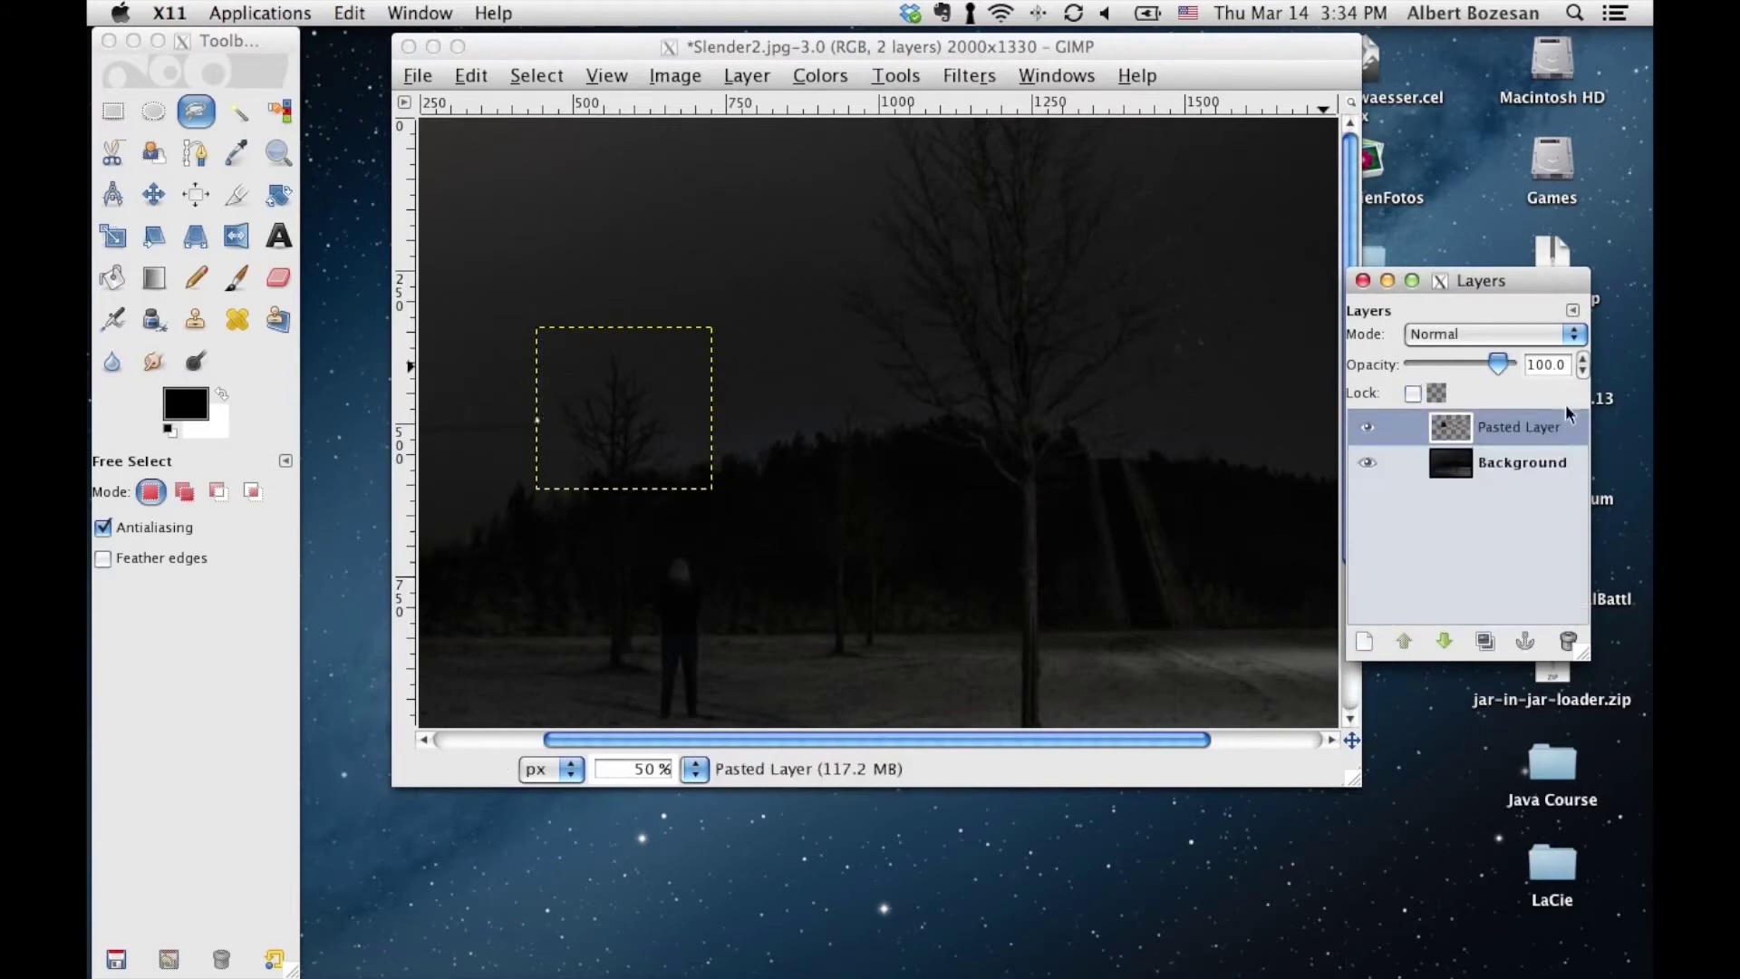
pyautogui.rightClick(1488, 432)
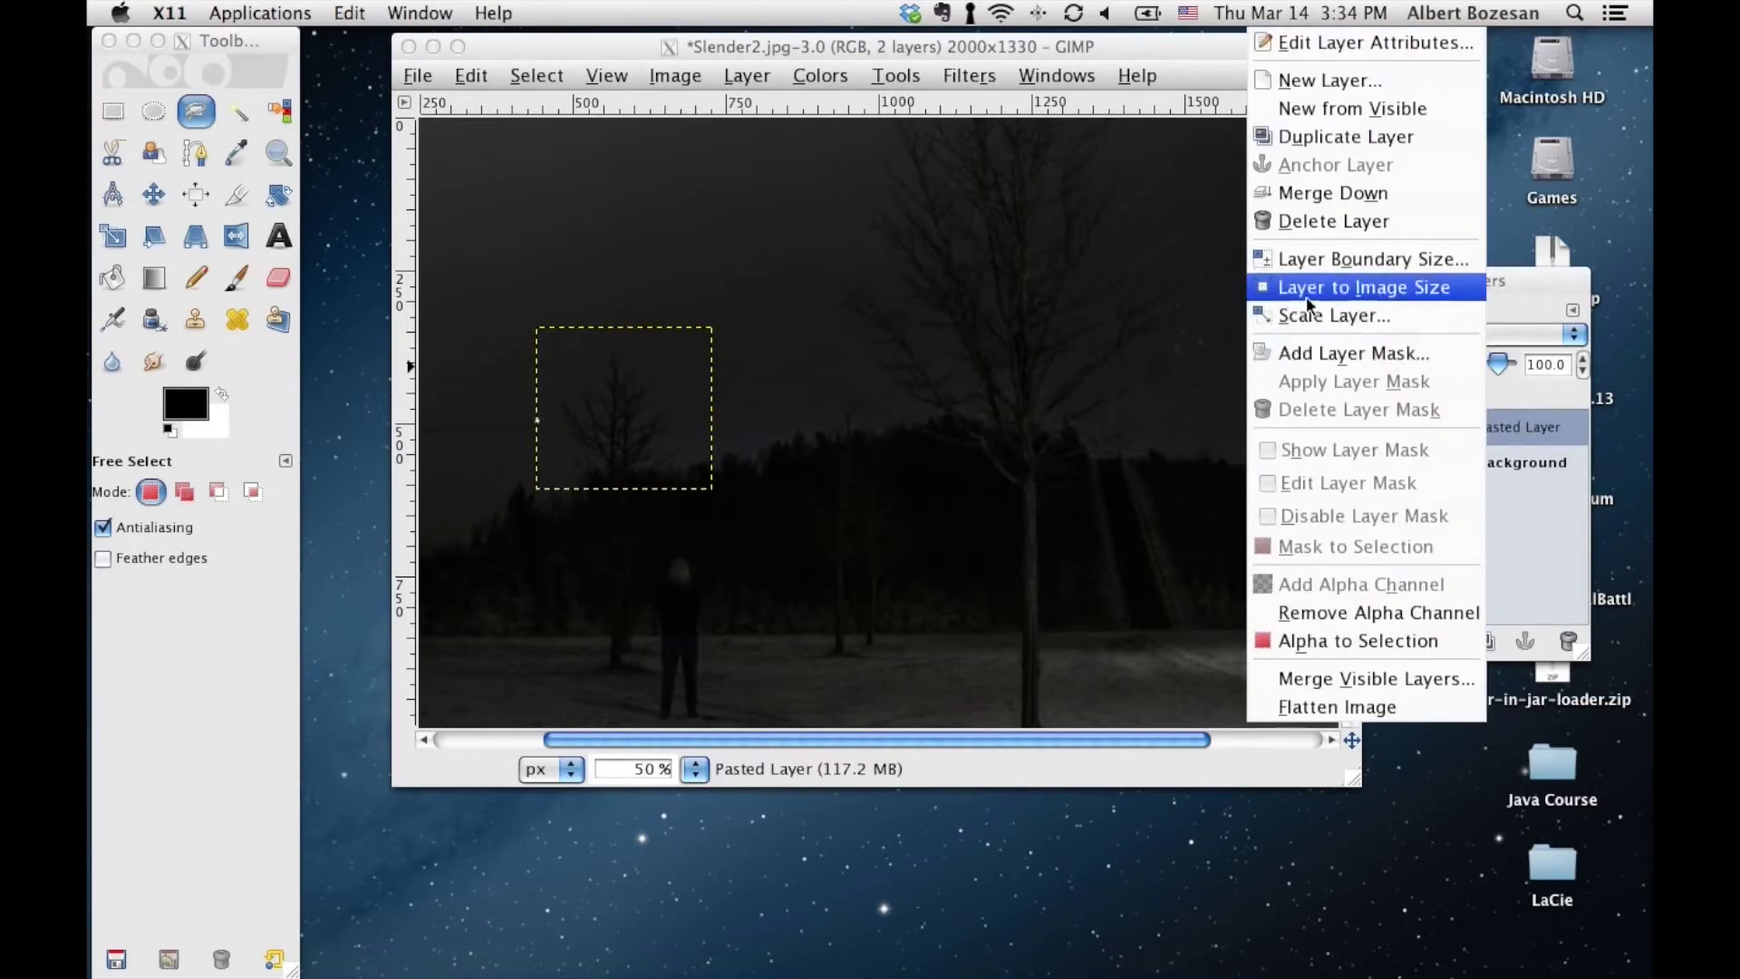
# Expand Pasted Layer to the full 2000×1330 image size and view the tree at 100%
pyautogui.click(1385, 288)
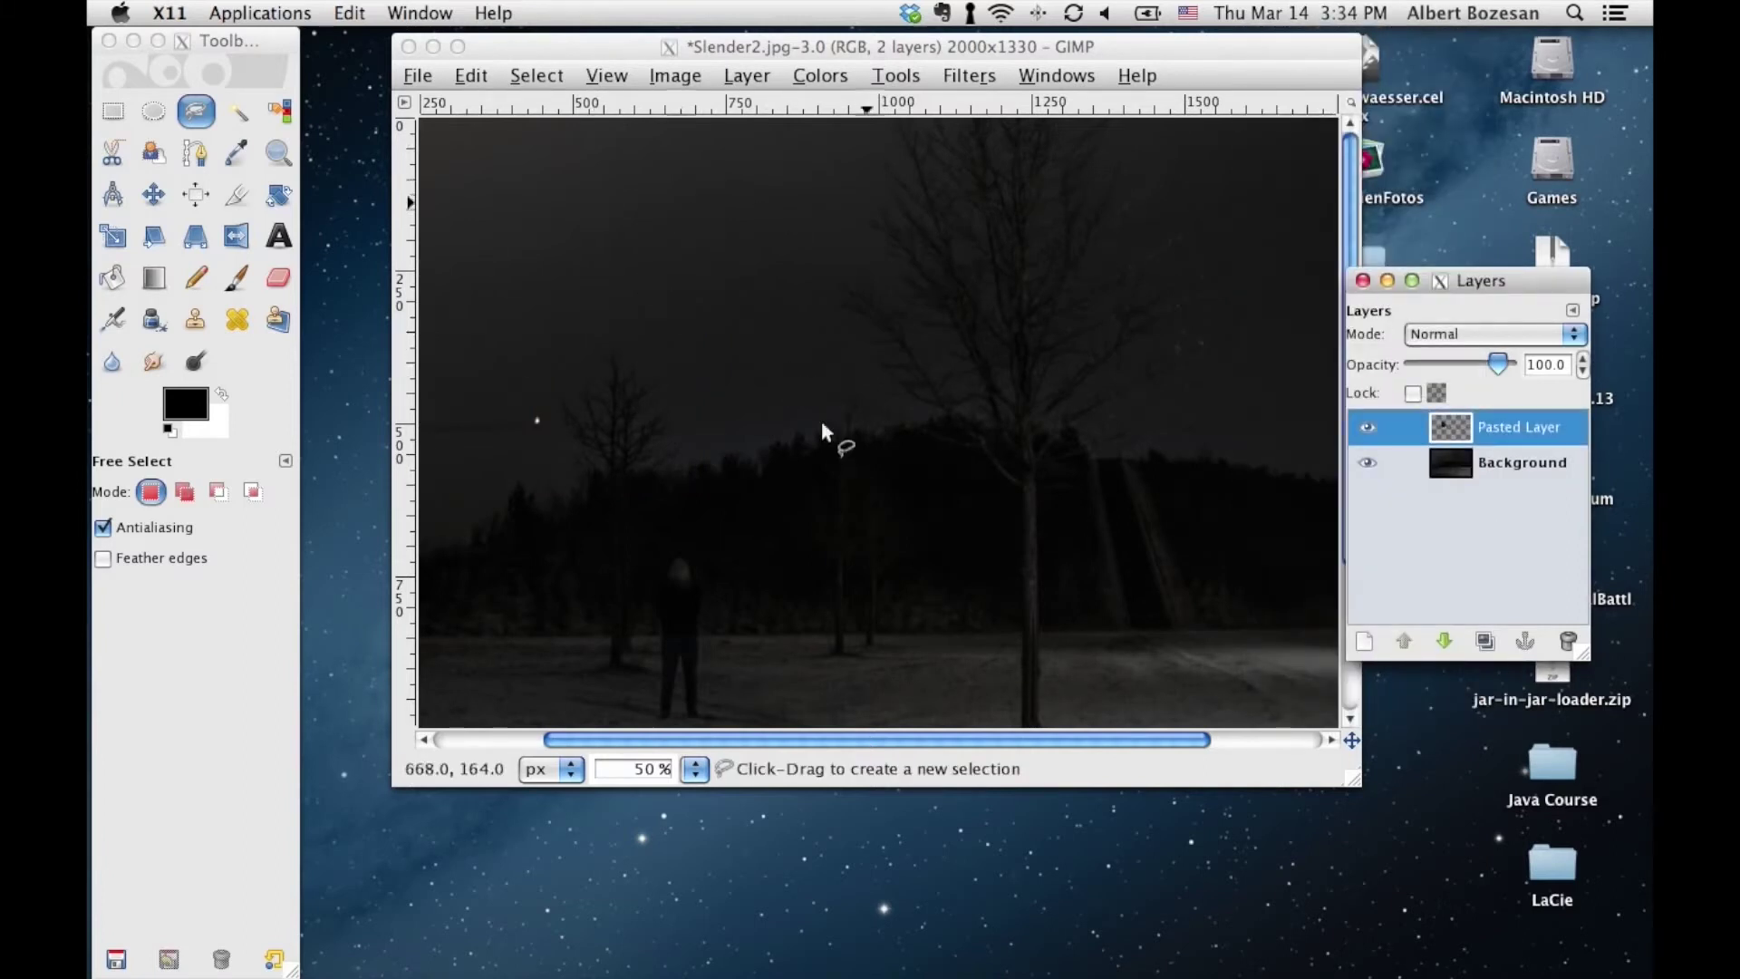
pyautogui.click(694, 769)
pyautogui.click(679, 637)
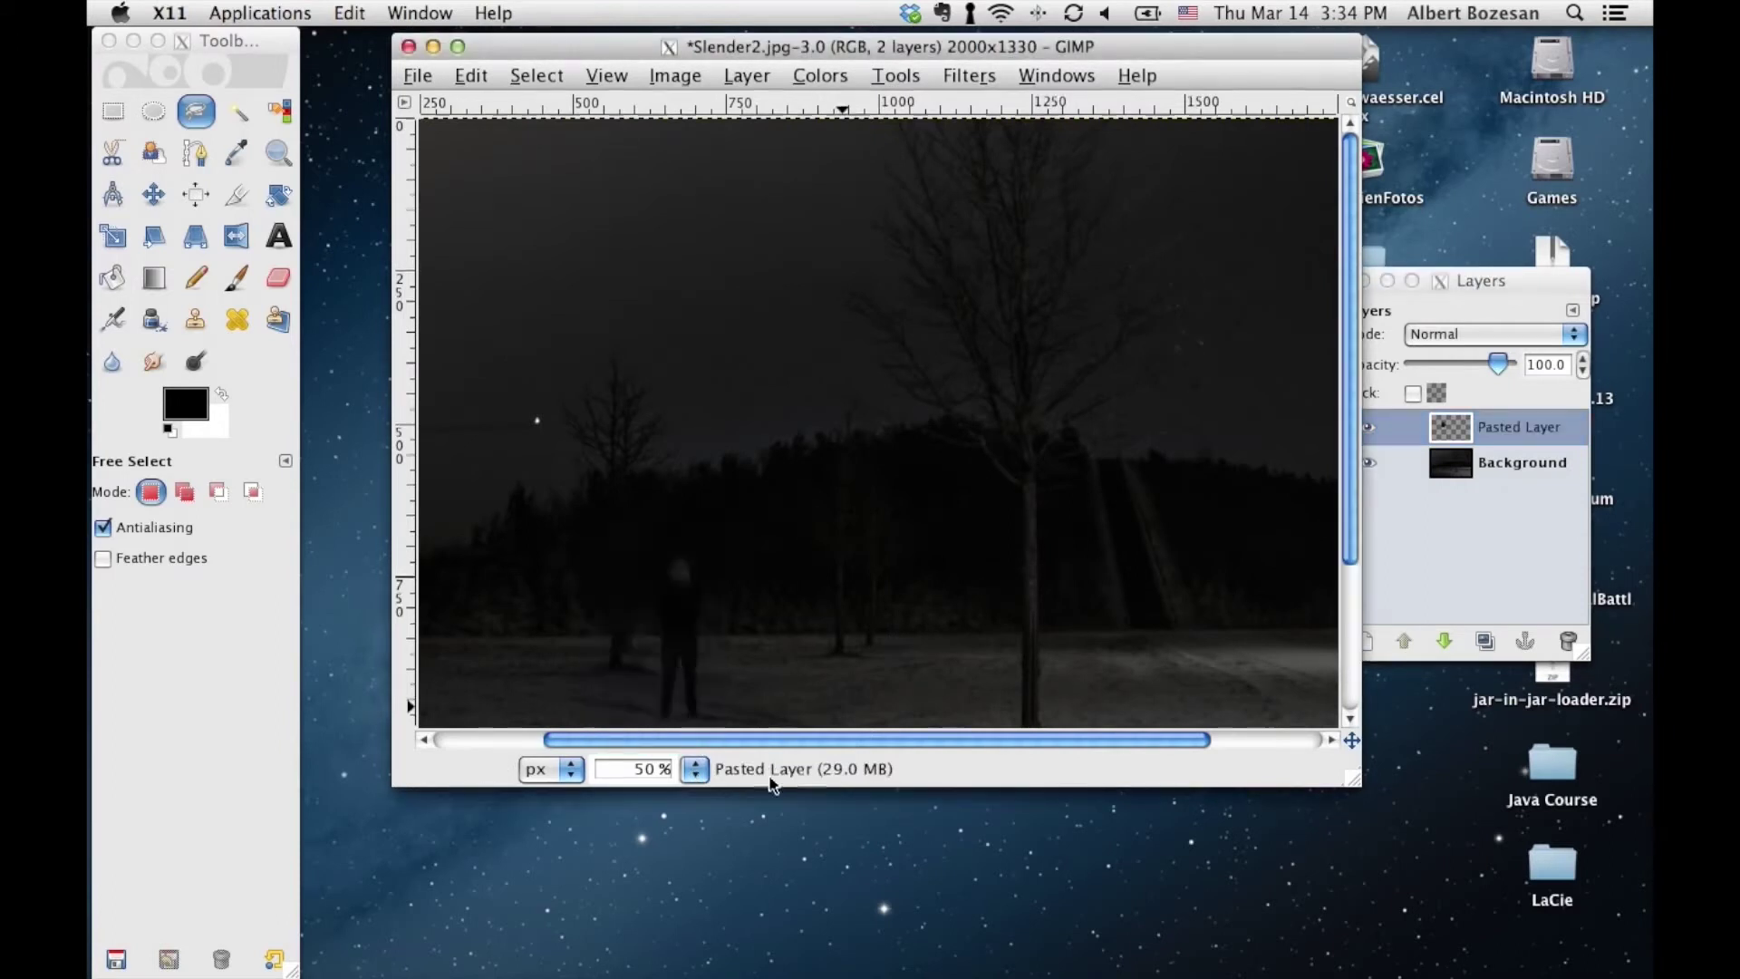
pyautogui.moveTo(866, 748); pyautogui.dragTo(653, 746)
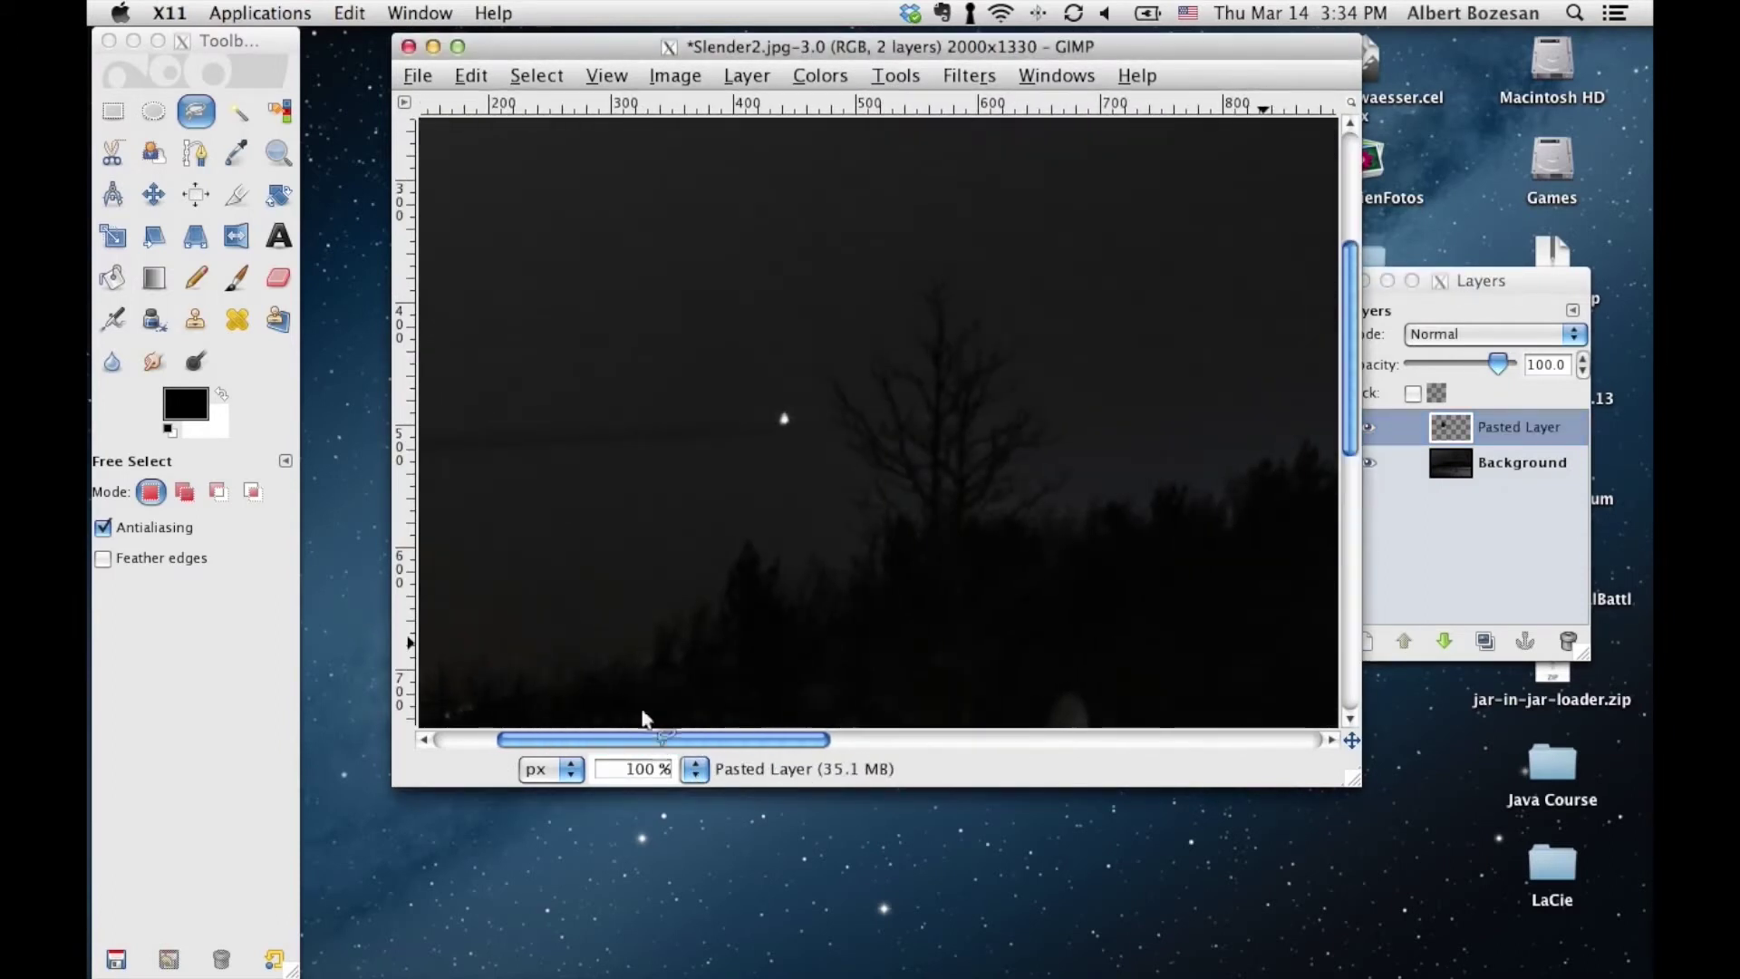
# Try selecting the dark sky with Select by Color, then undo the too-broad selection
pyautogui.click(287, 111)
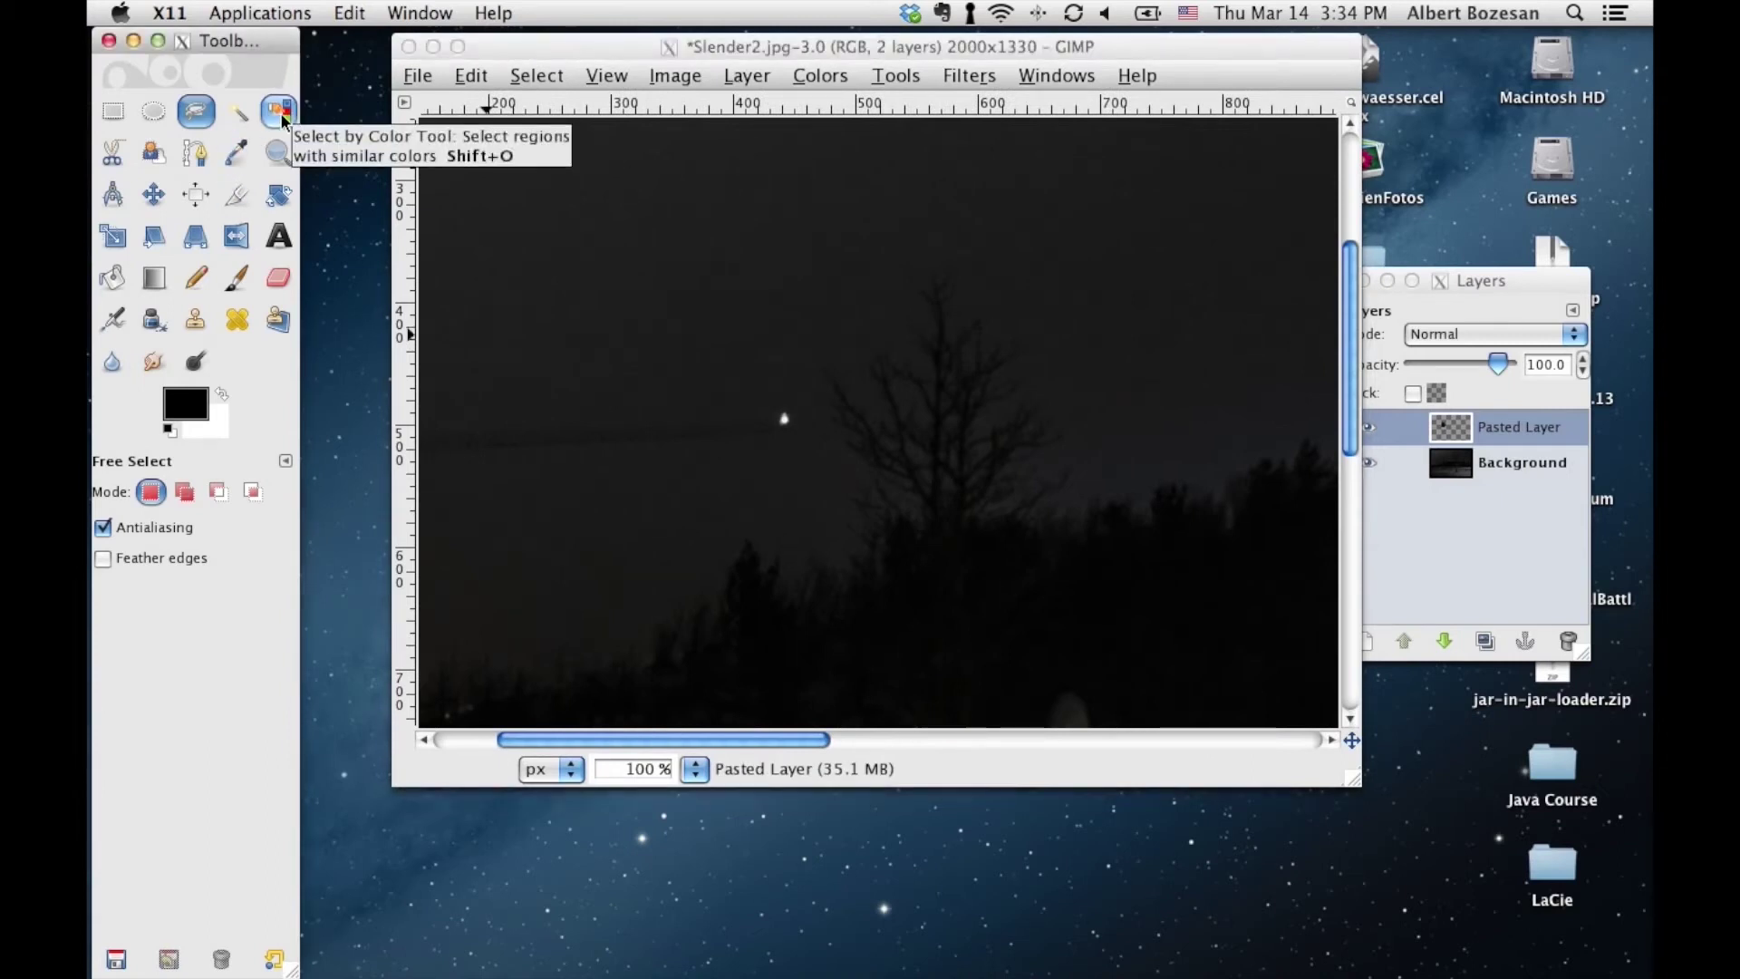
pyautogui.click(281, 113)
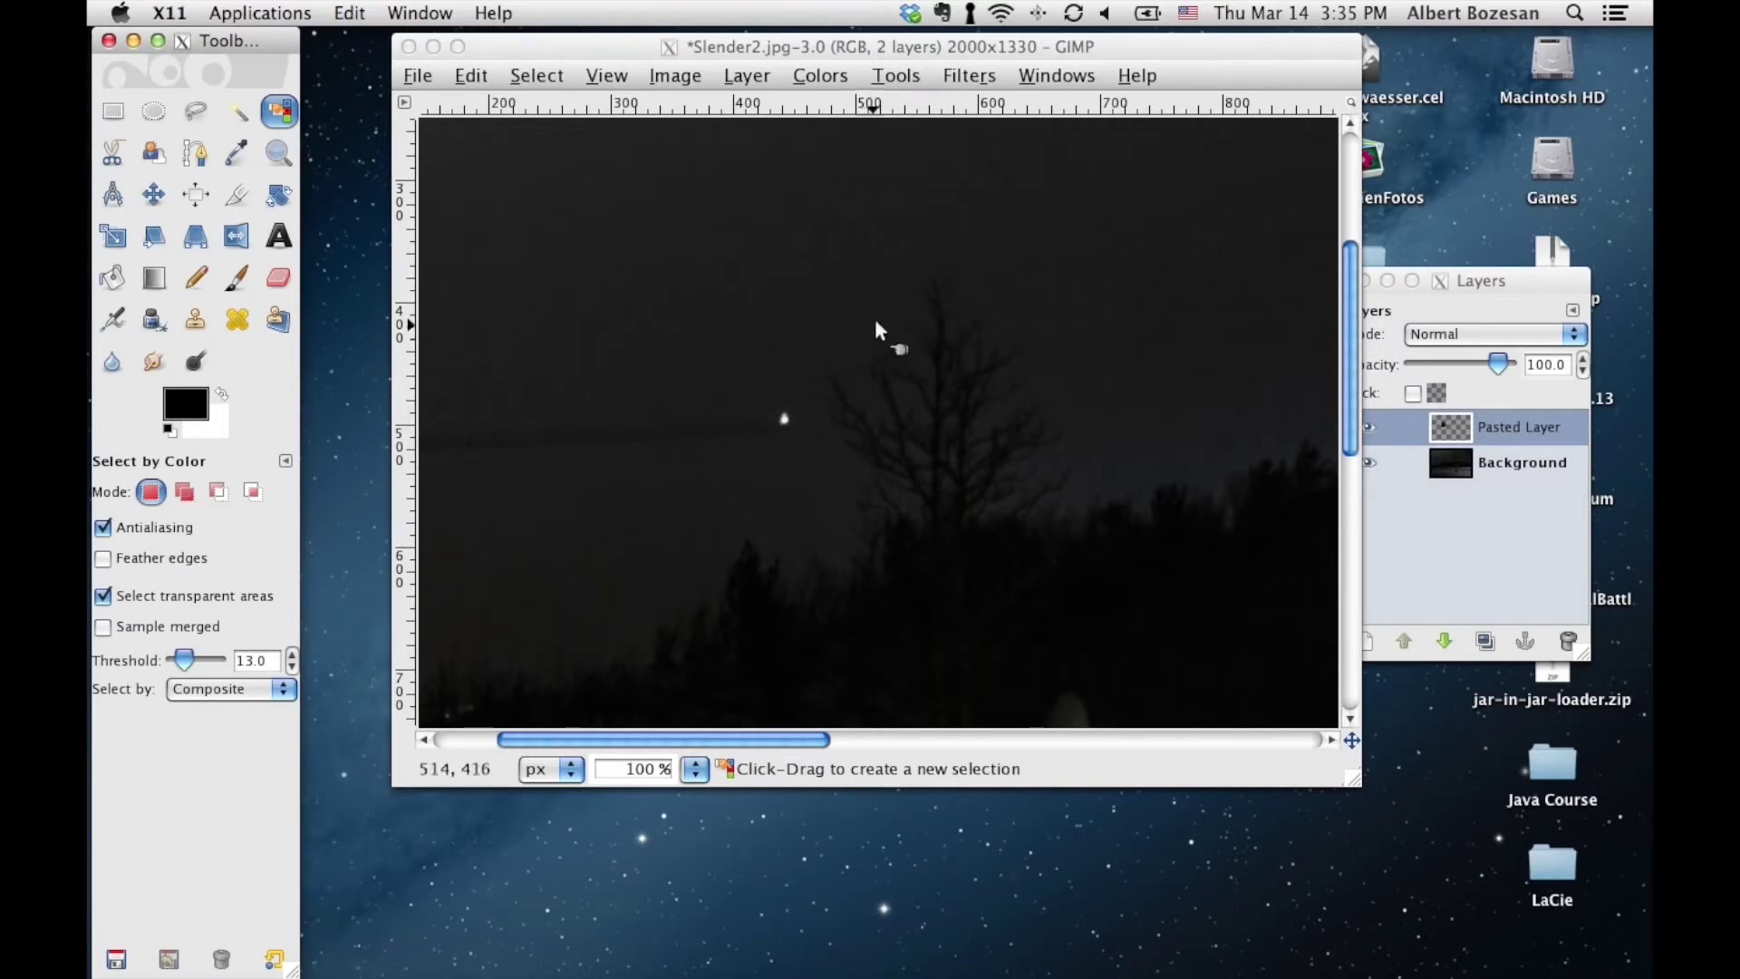
pyautogui.click(873, 317)
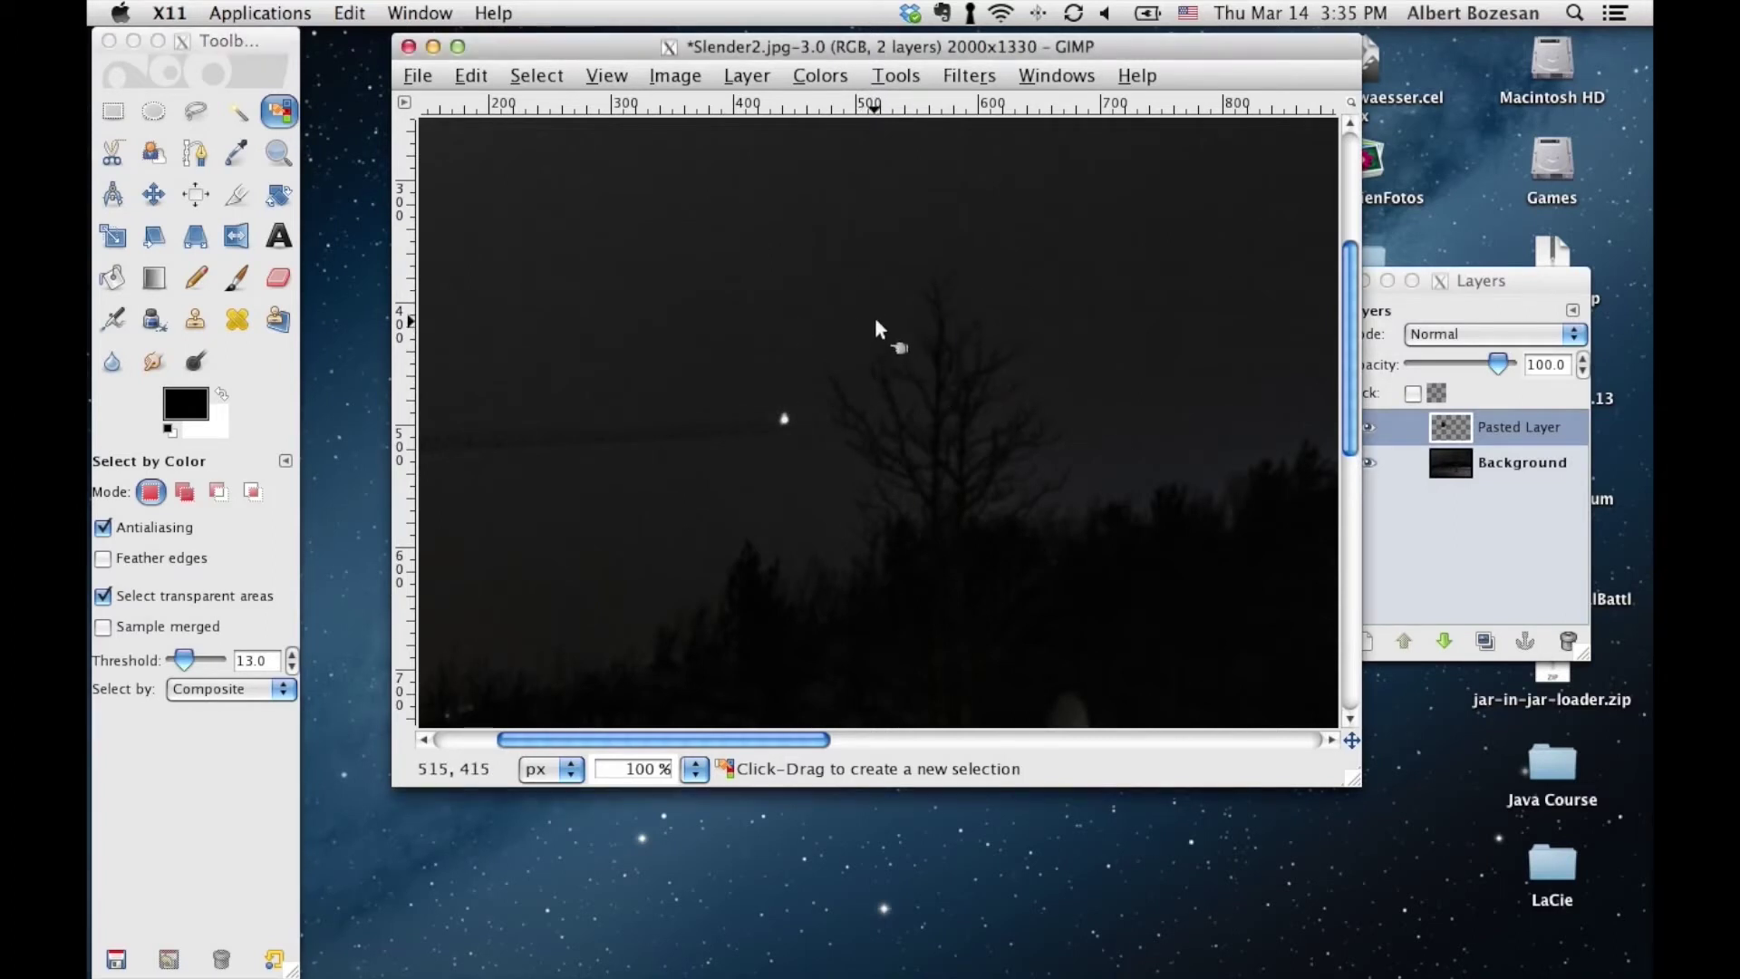
pyautogui.click(876, 328)
pyautogui.click(471, 75)
pyautogui.click(526, 112)
# Set the colour threshold to 6 and reselect the sky between the tree's branches
pyautogui.click(269, 663)
pyautogui.doubleClick(258, 656)
pyautogui.write('17')
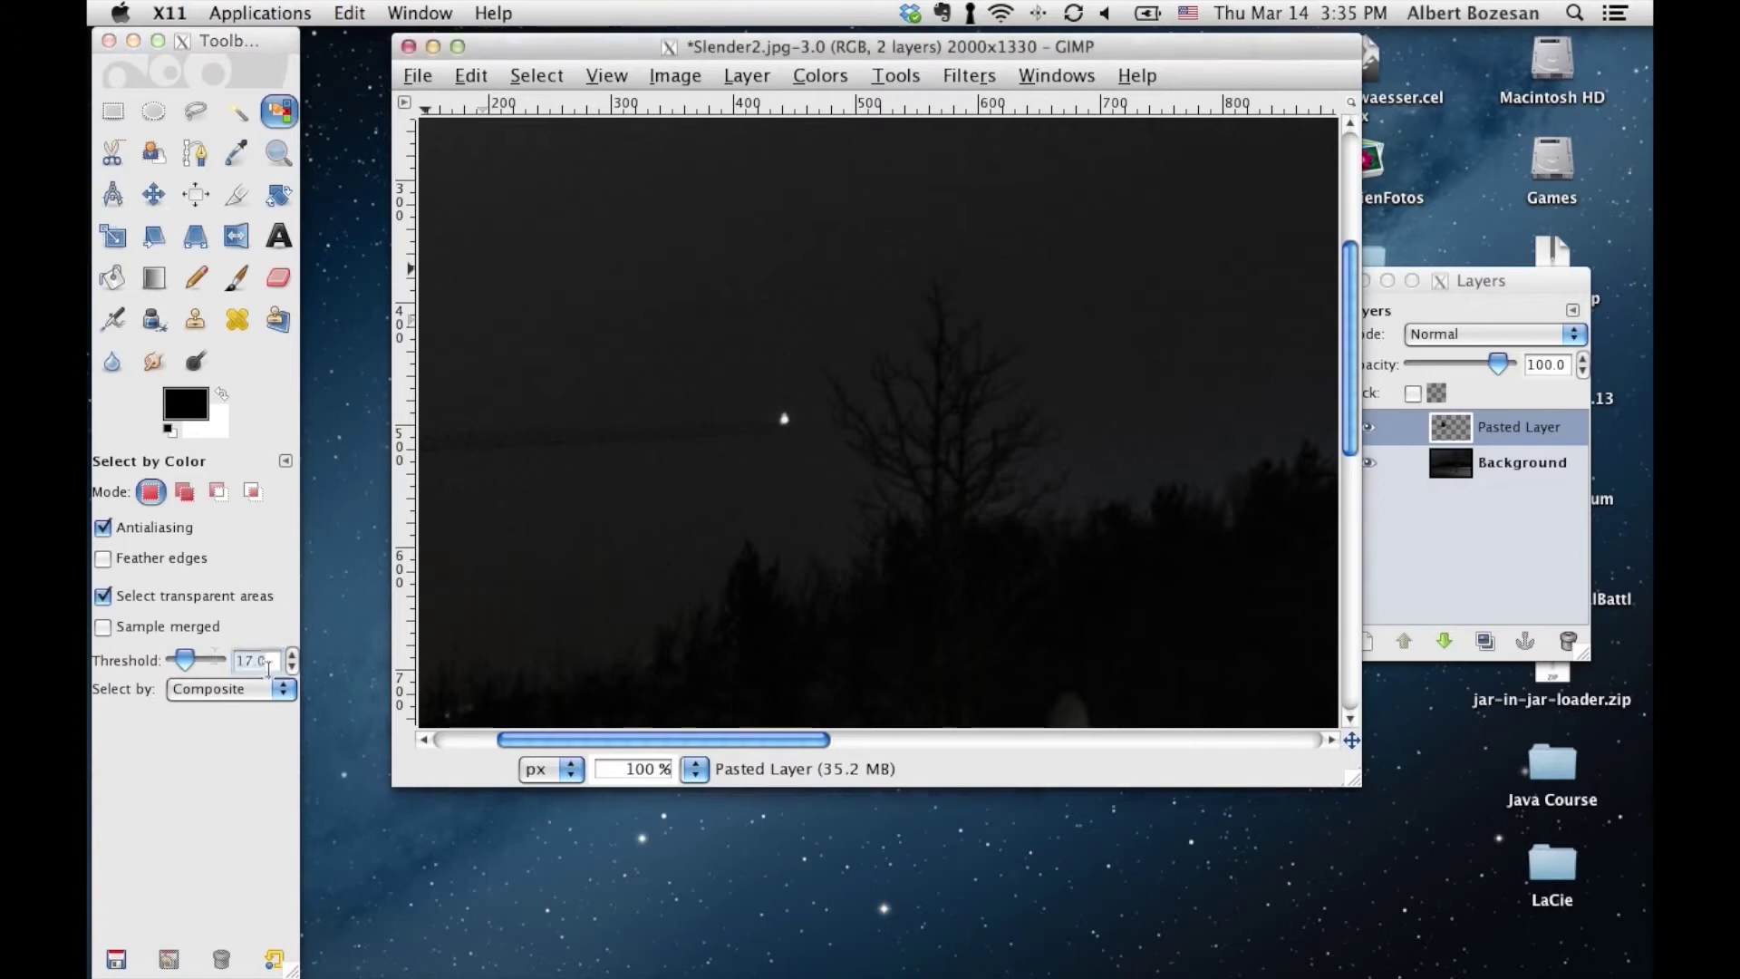
pyautogui.press('Return')
pyautogui.write('6')
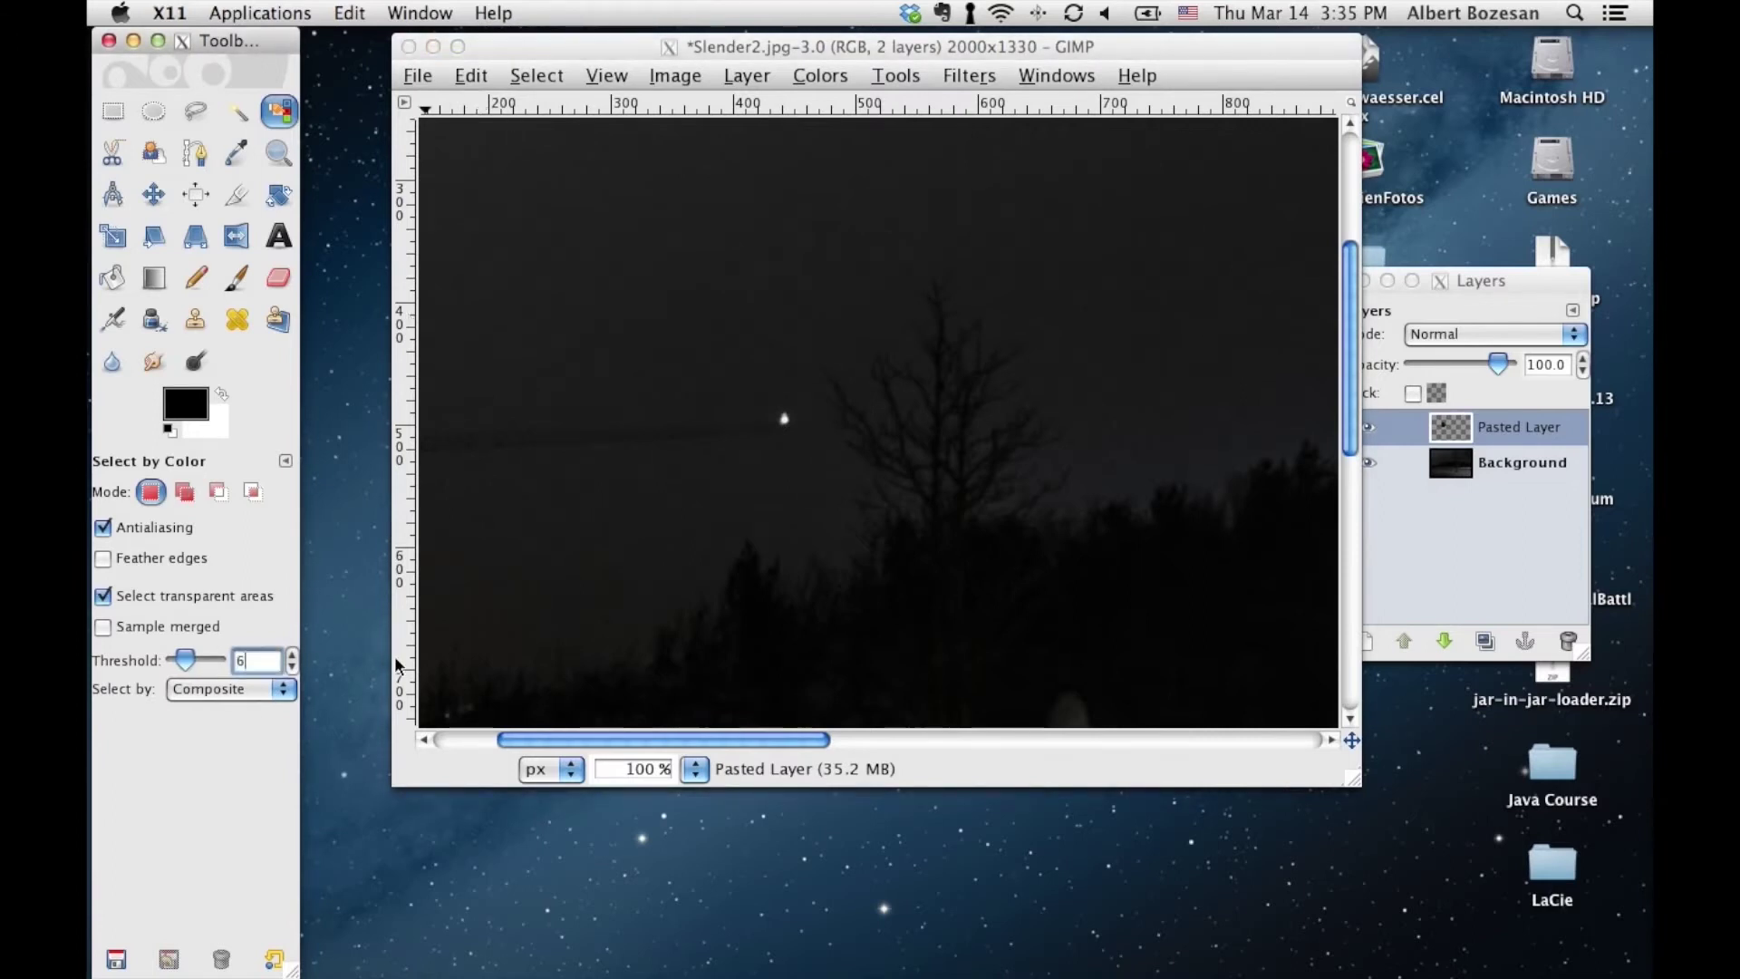
pyautogui.click(887, 336)
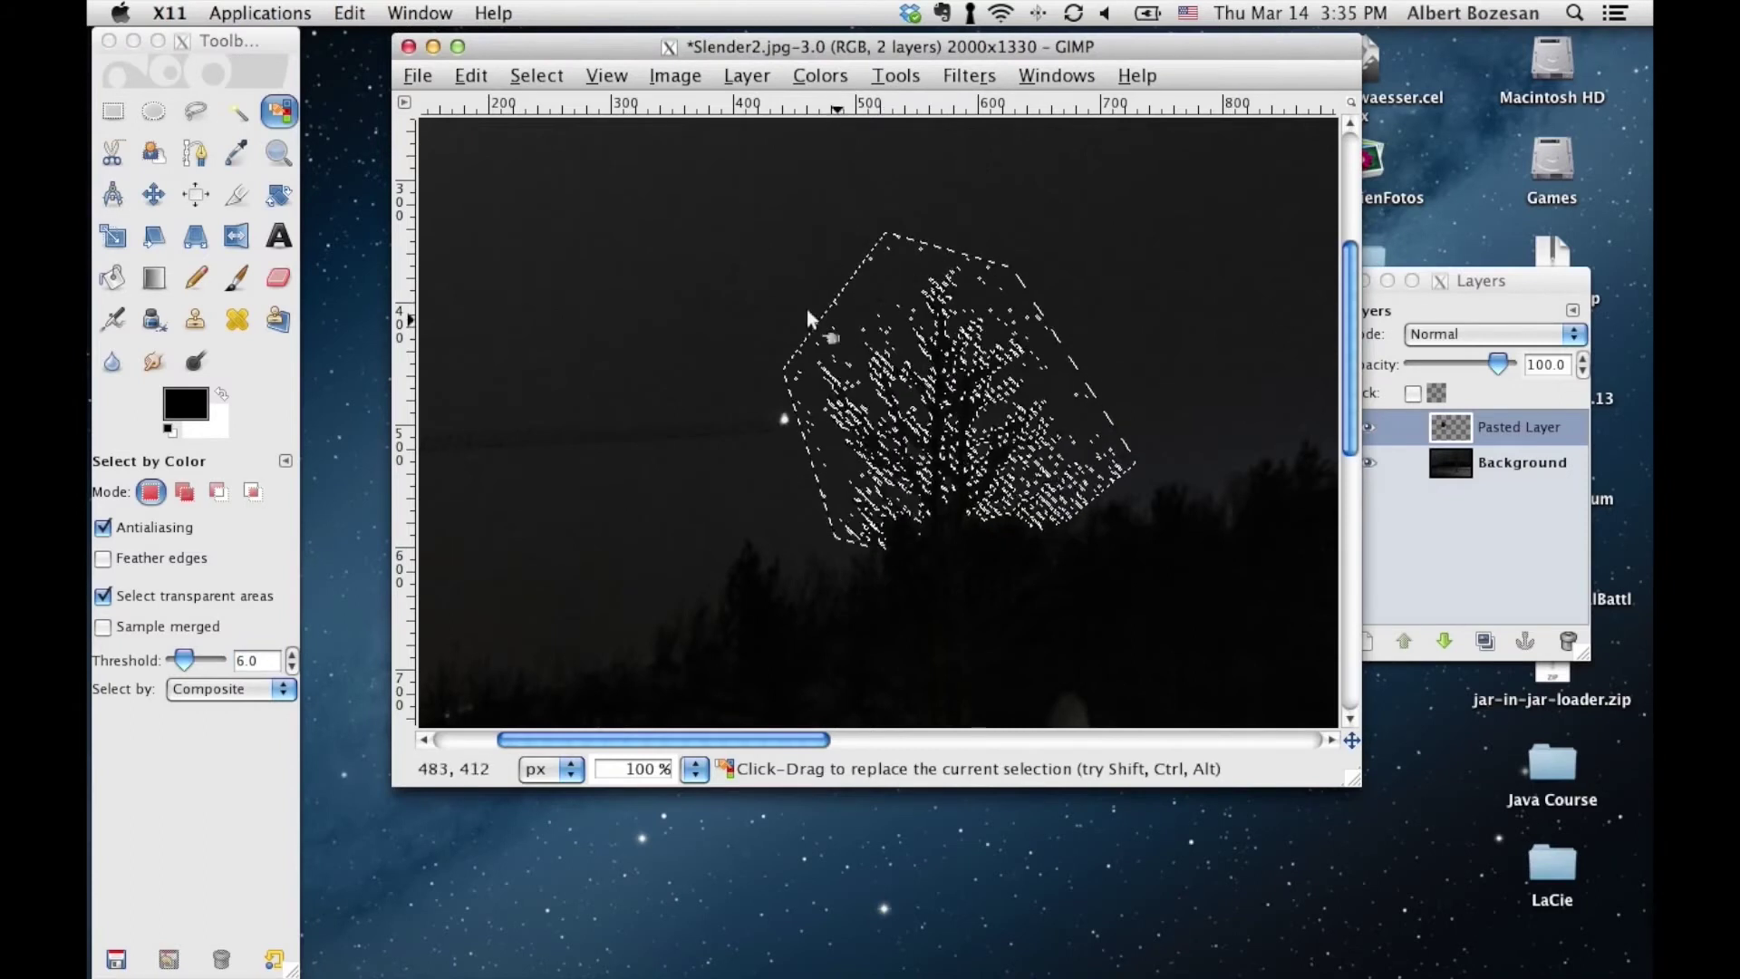
# Clear the selected sky from Pasted Layer, hide the Background layer and deselect everything
pyautogui.click(472, 75)
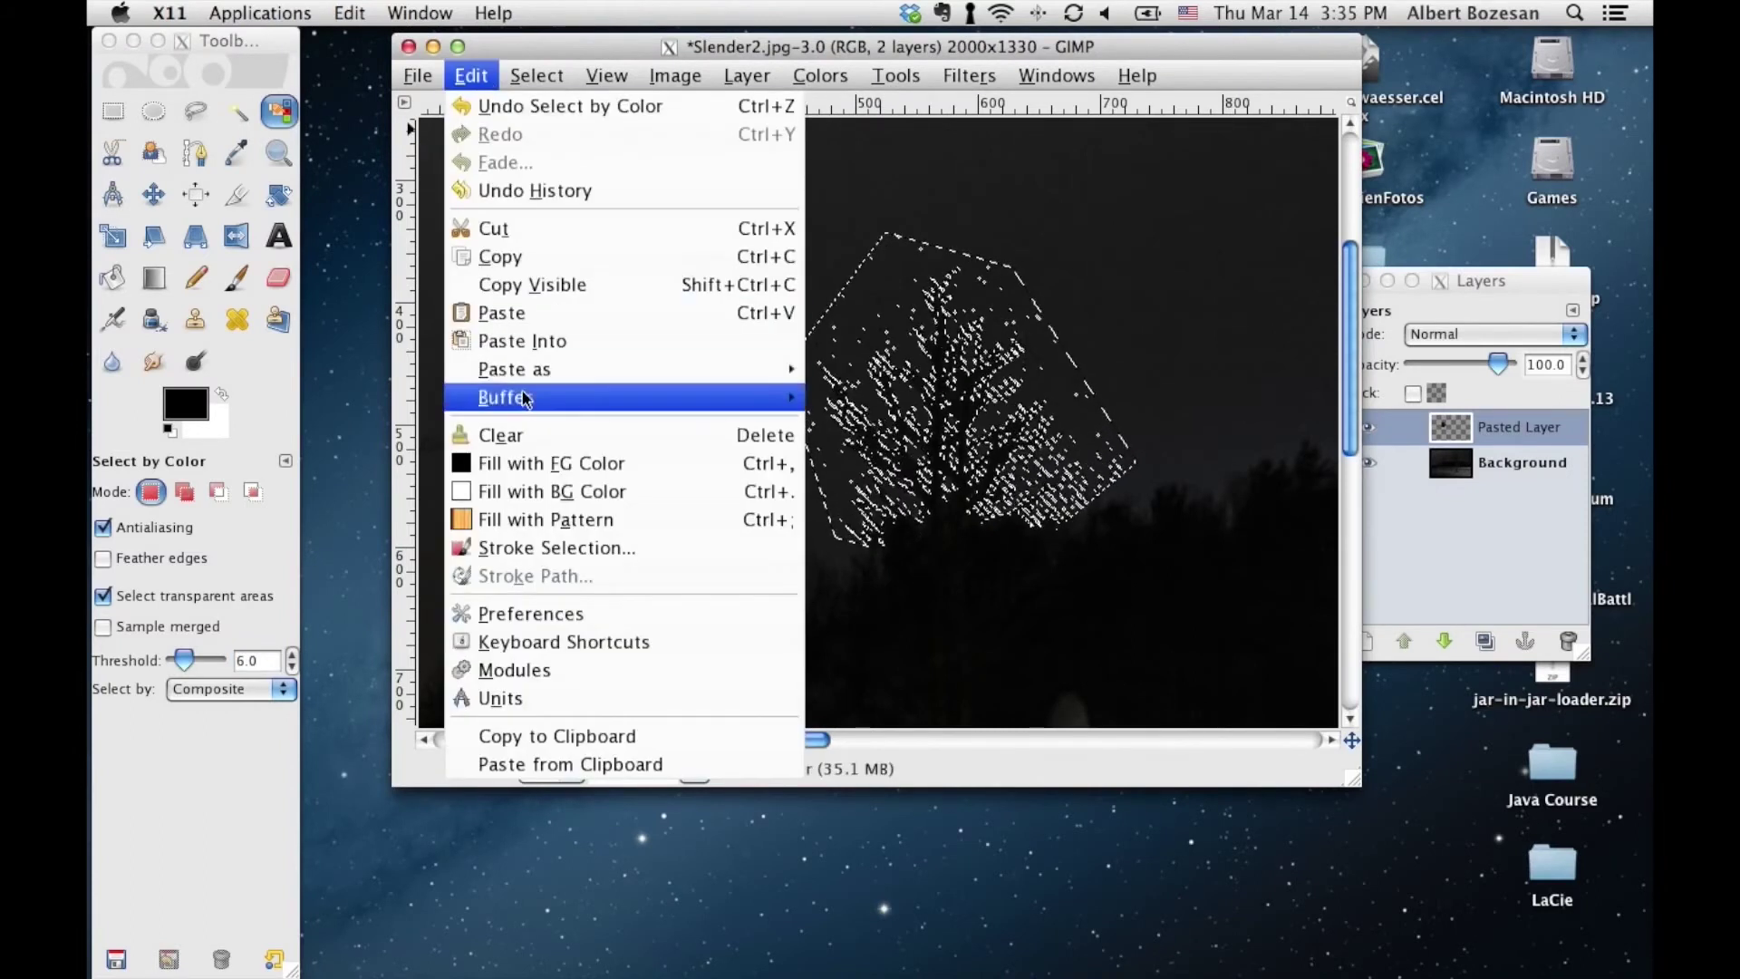
pyautogui.click(524, 444)
pyautogui.click(1473, 482)
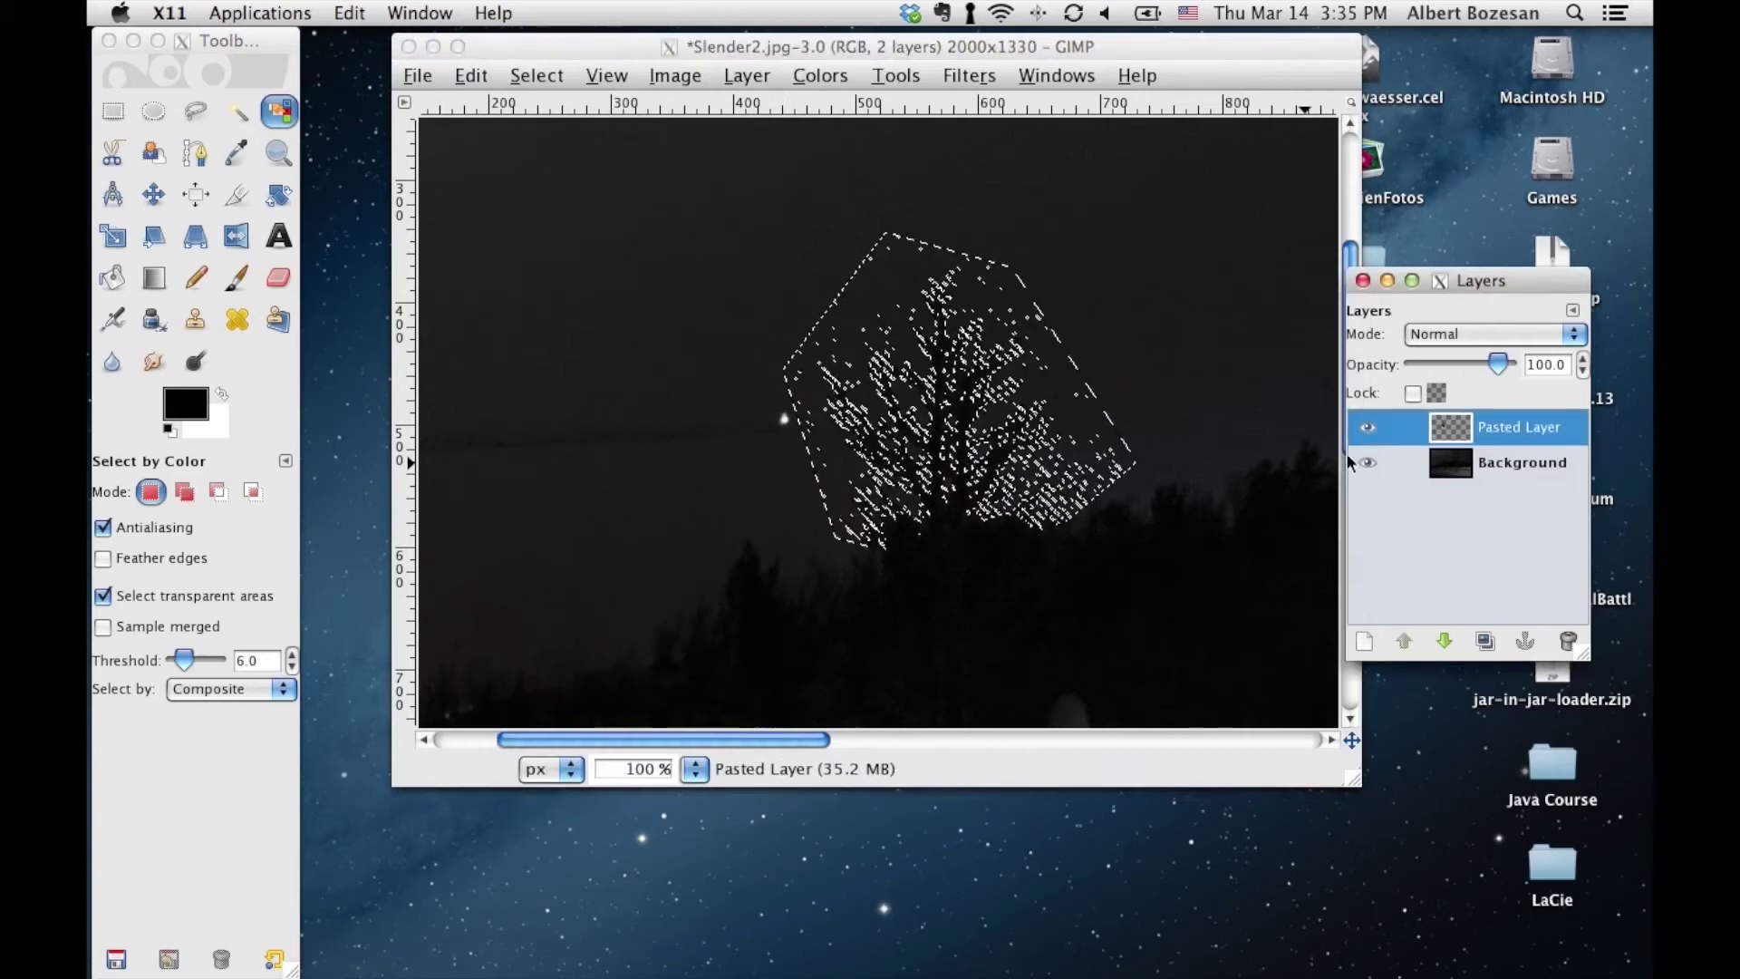
pyautogui.click(1369, 462)
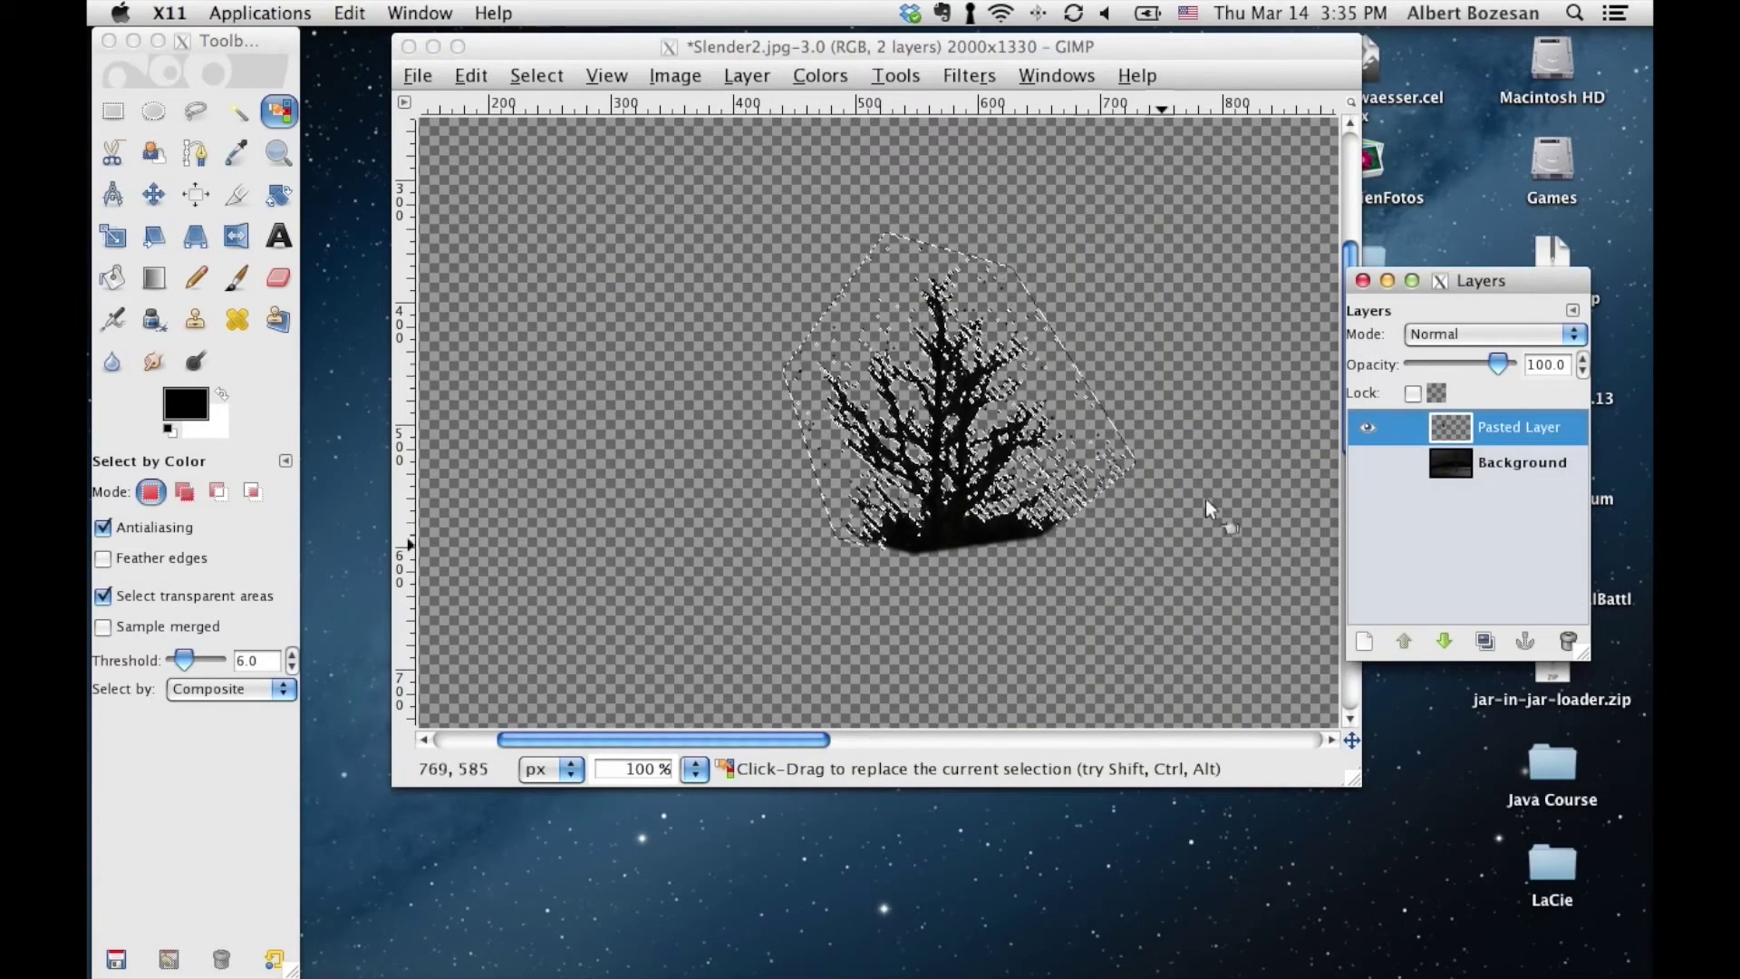
pyautogui.click(548, 68)
pyautogui.click(567, 127)
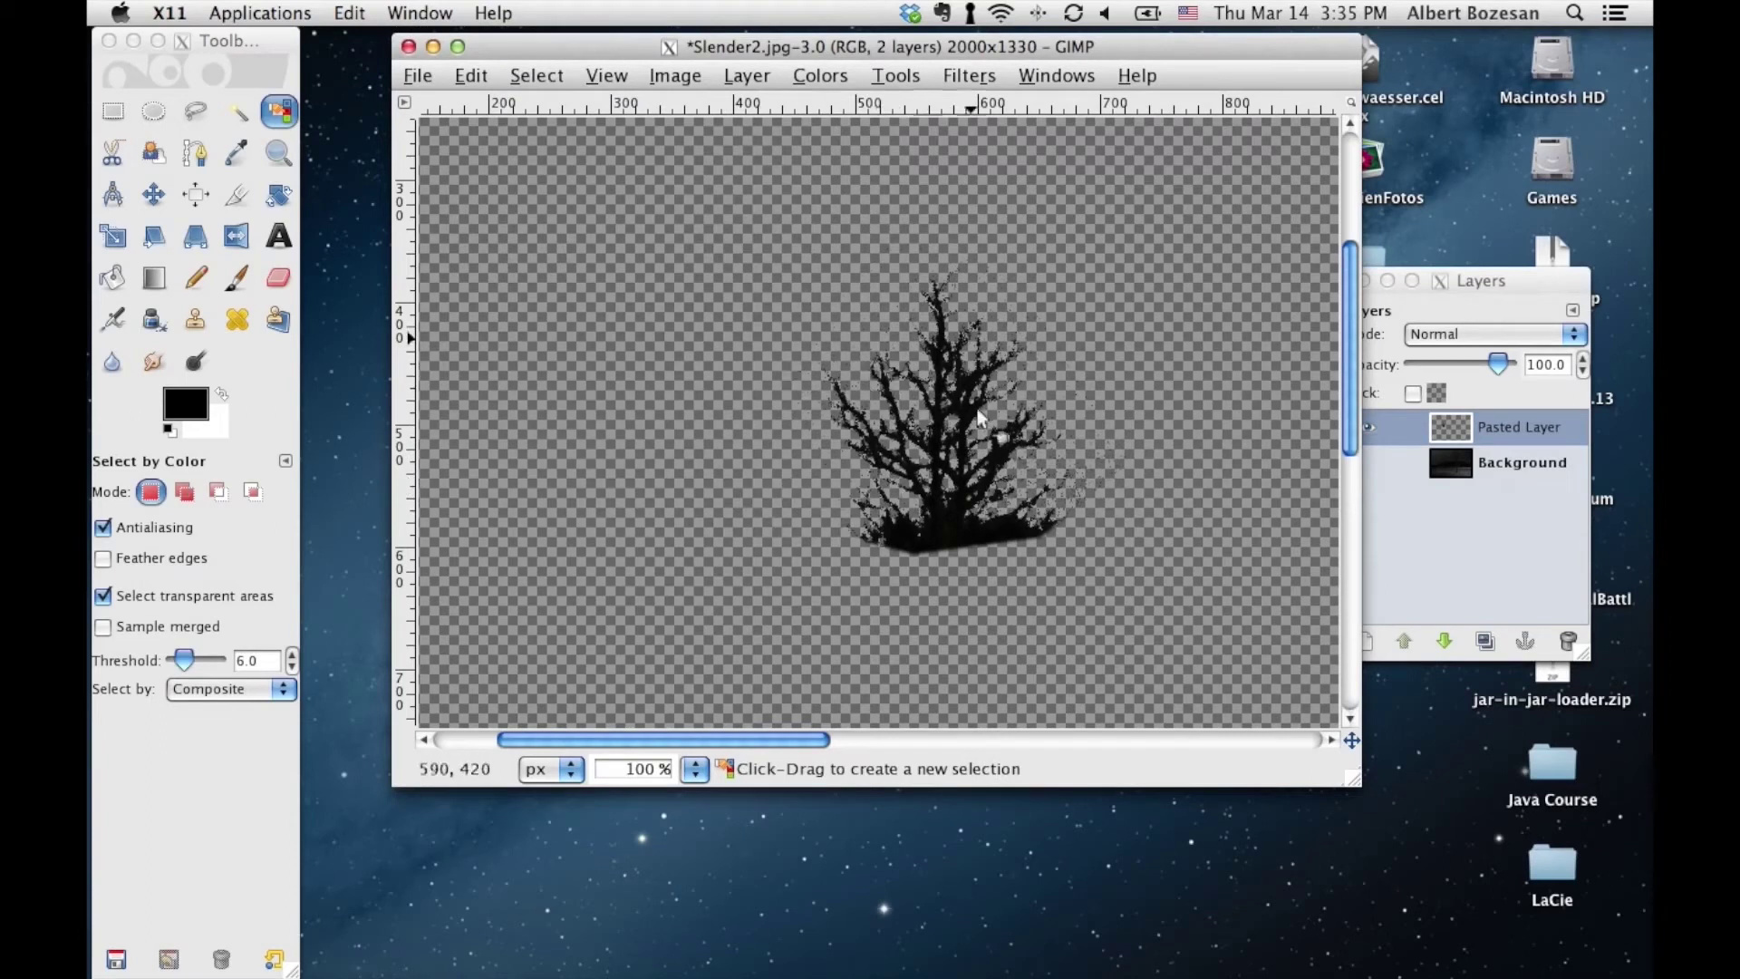
pyautogui.click(970, 76)
pyautogui.moveTo(1033, 228)
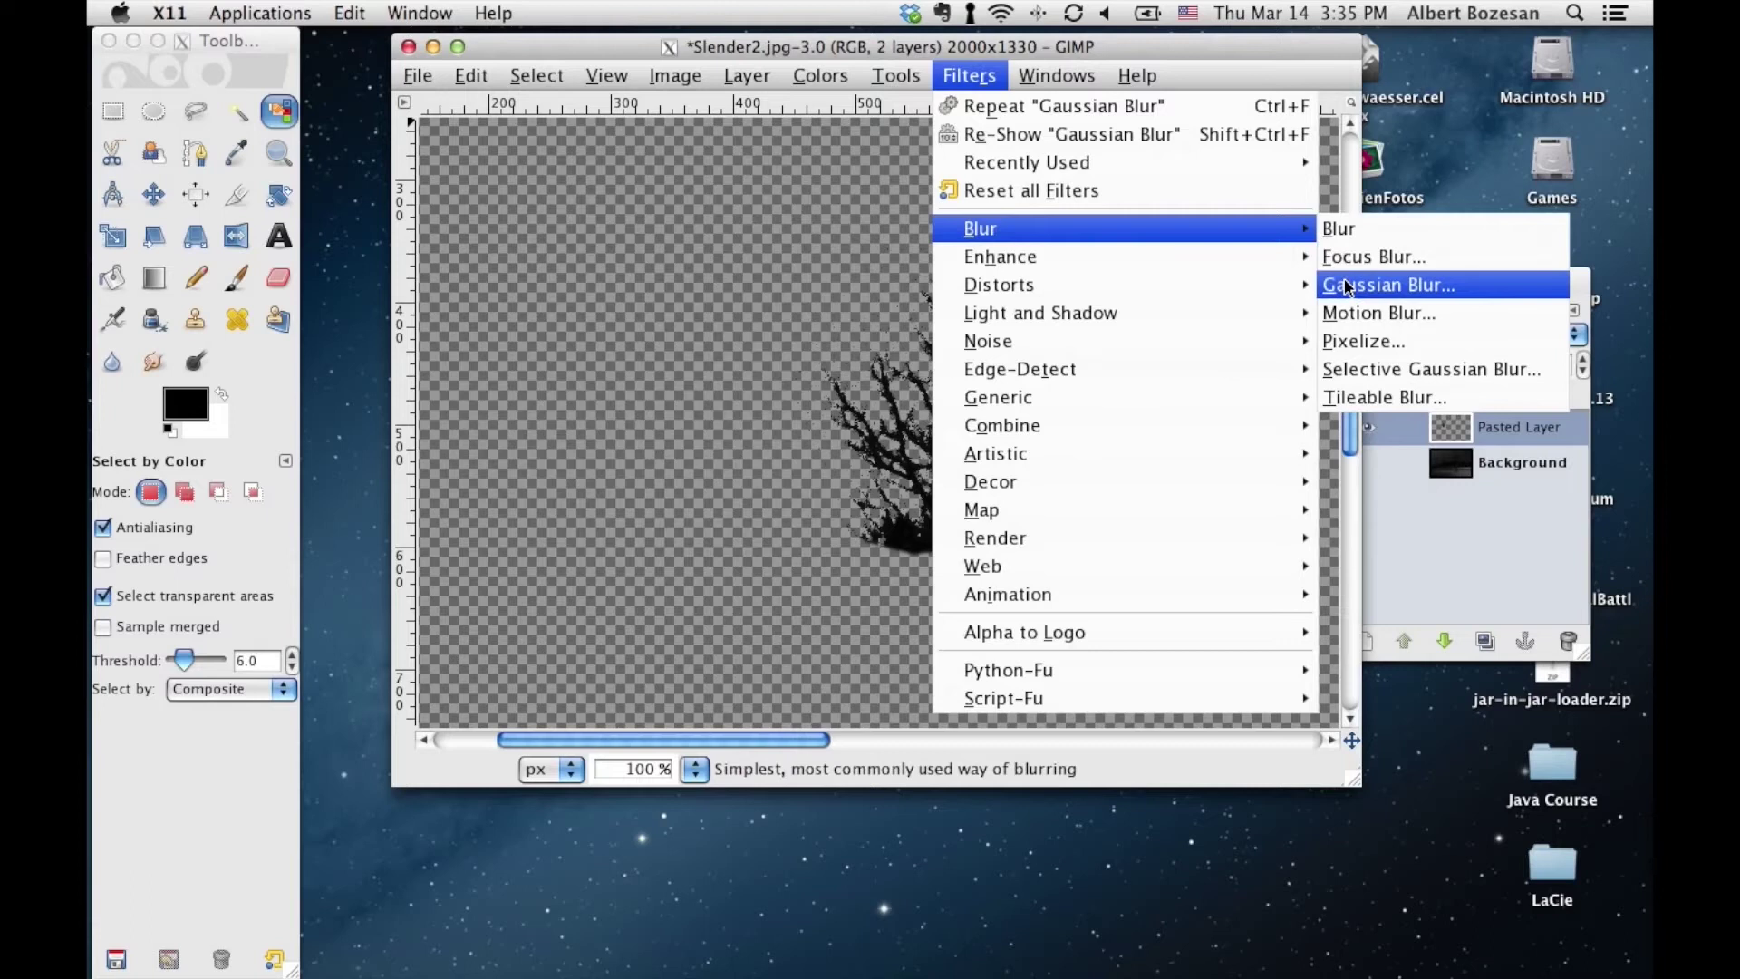
# Soften the pasted tree with a 2.0 px Gaussian Blur and make Background visible again
pyautogui.click(1330, 295)
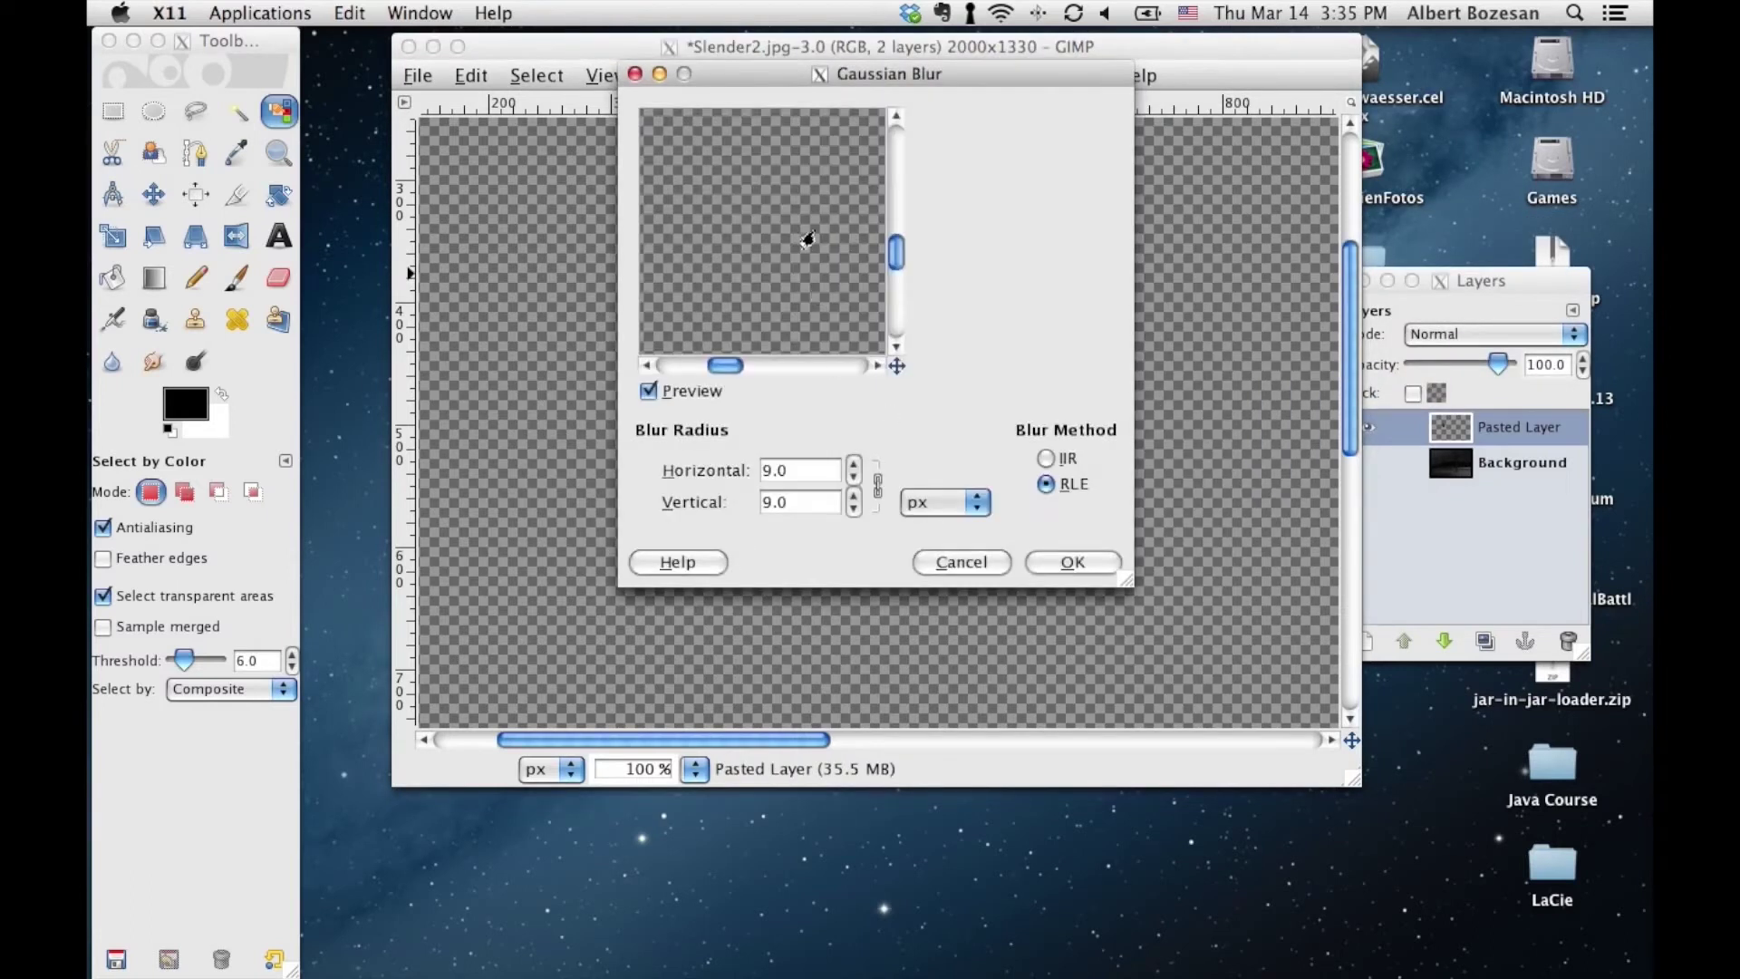
pyautogui.moveTo(896, 253); pyautogui.dragTo(895, 205)
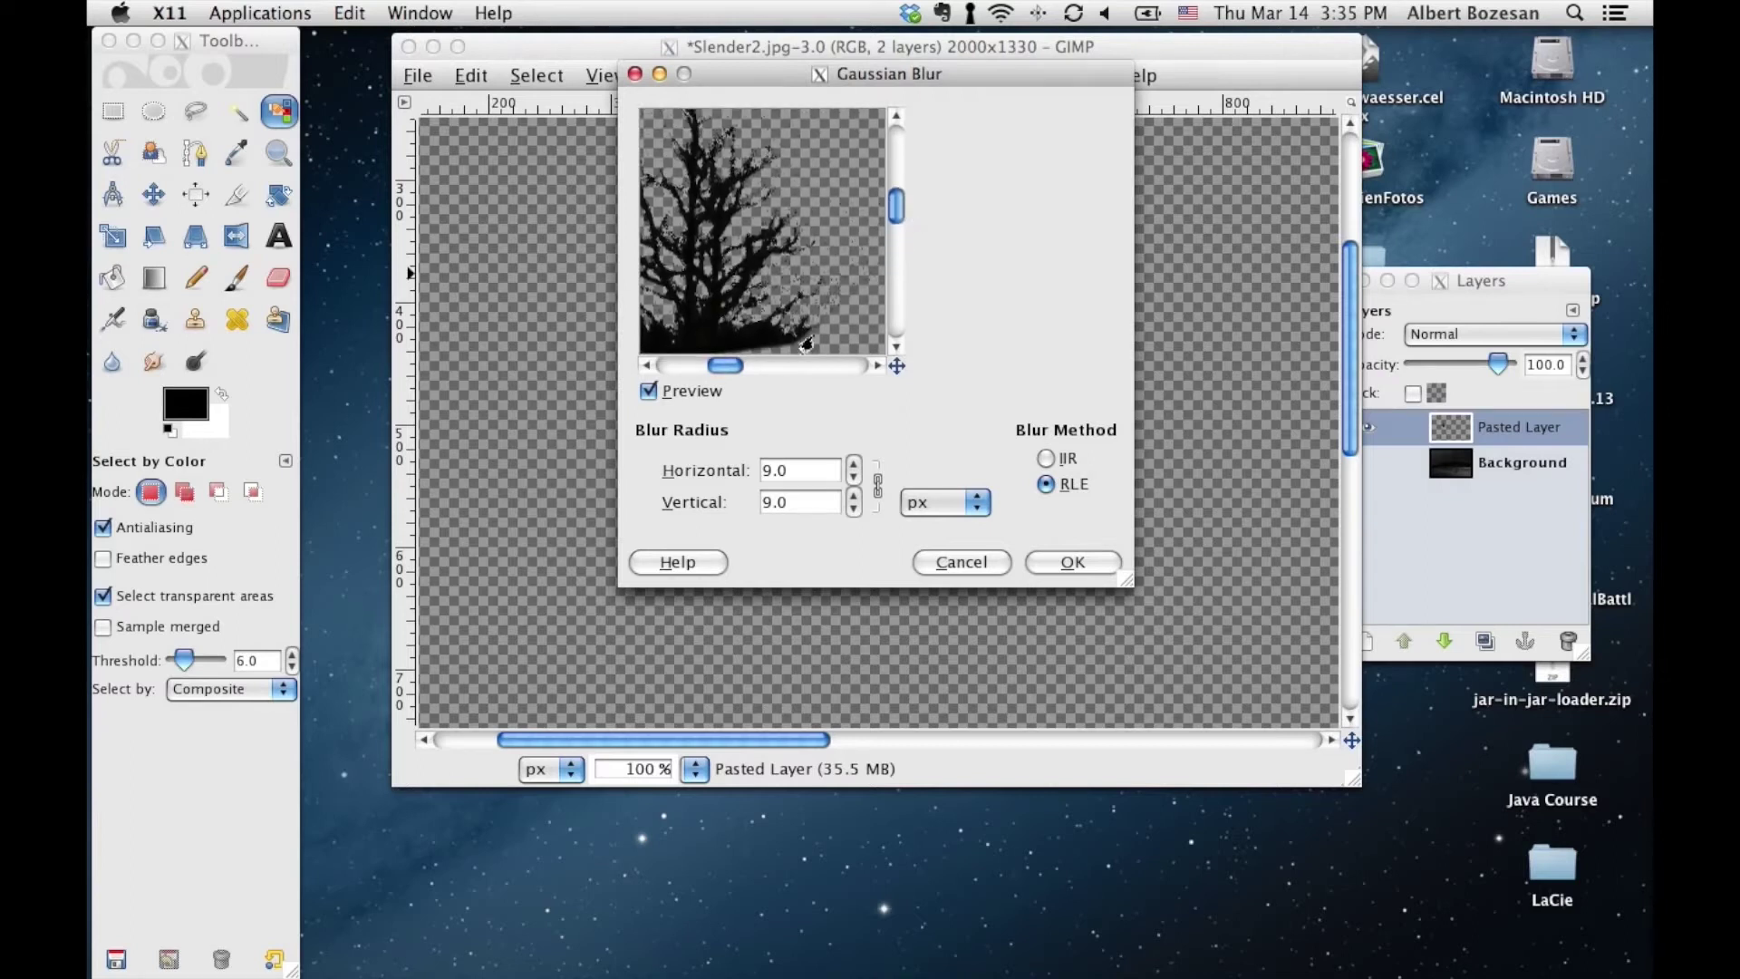
pyautogui.moveTo(743, 365); pyautogui.dragTo(724, 364)
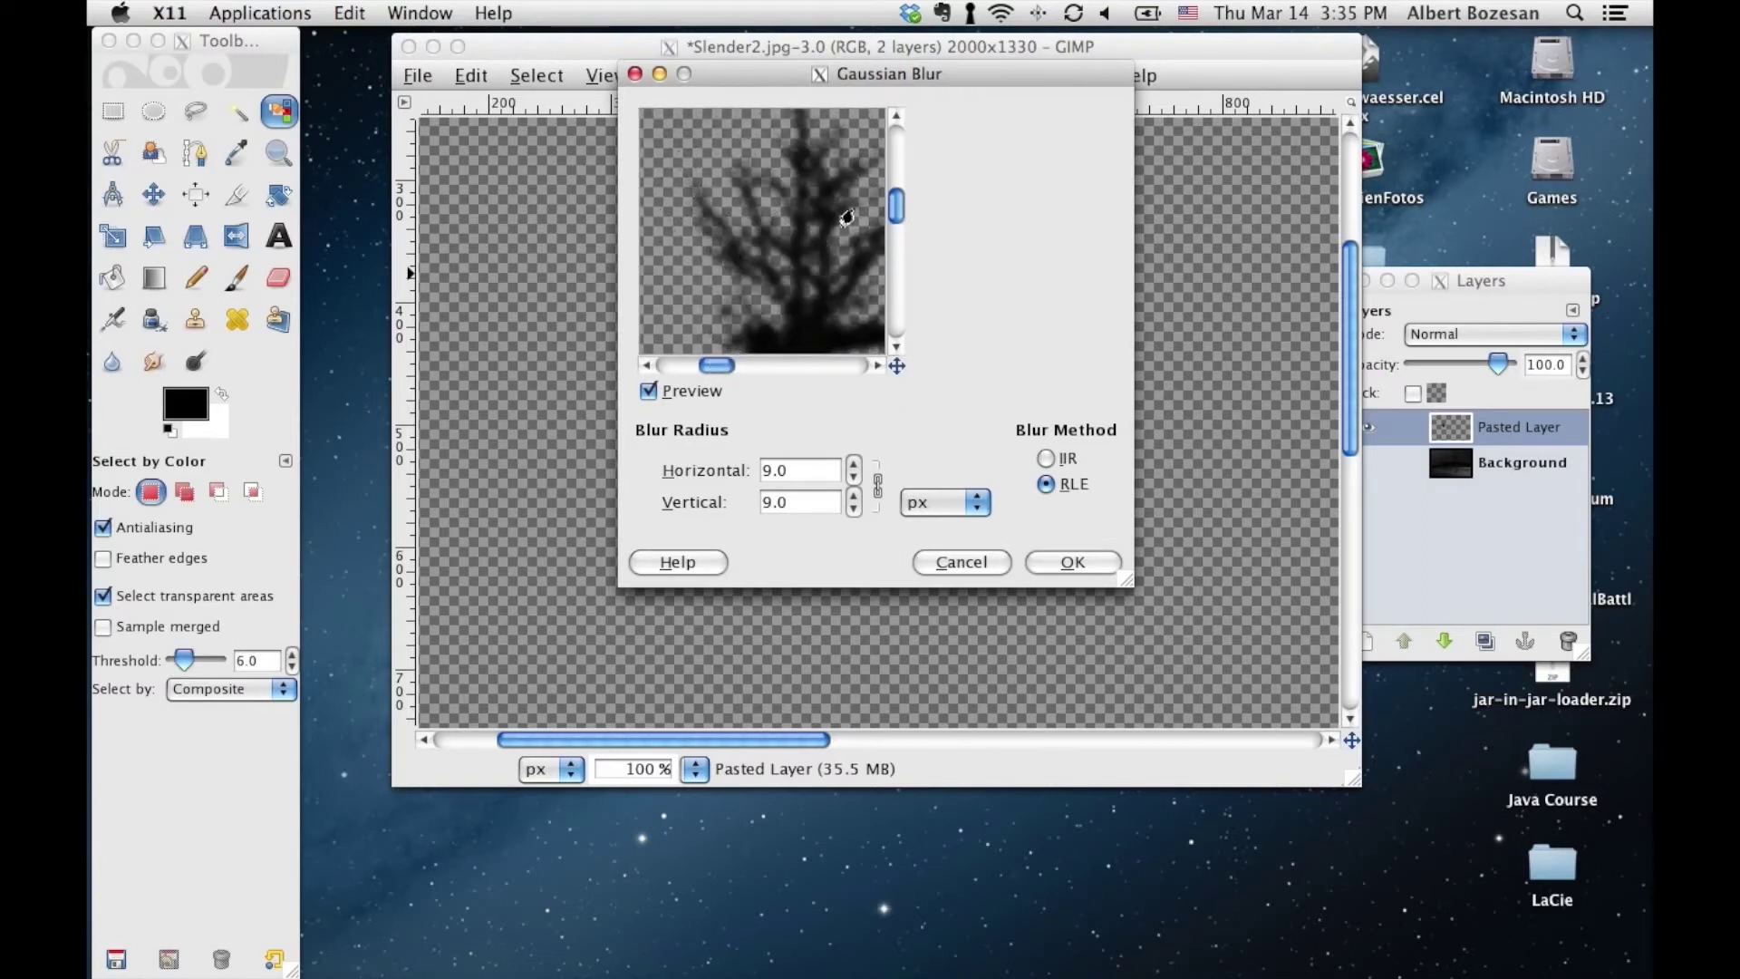
pyautogui.moveTo(800, 481); pyautogui.dragTo(728, 465)
pyautogui.write('2')
pyautogui.click(810, 504)
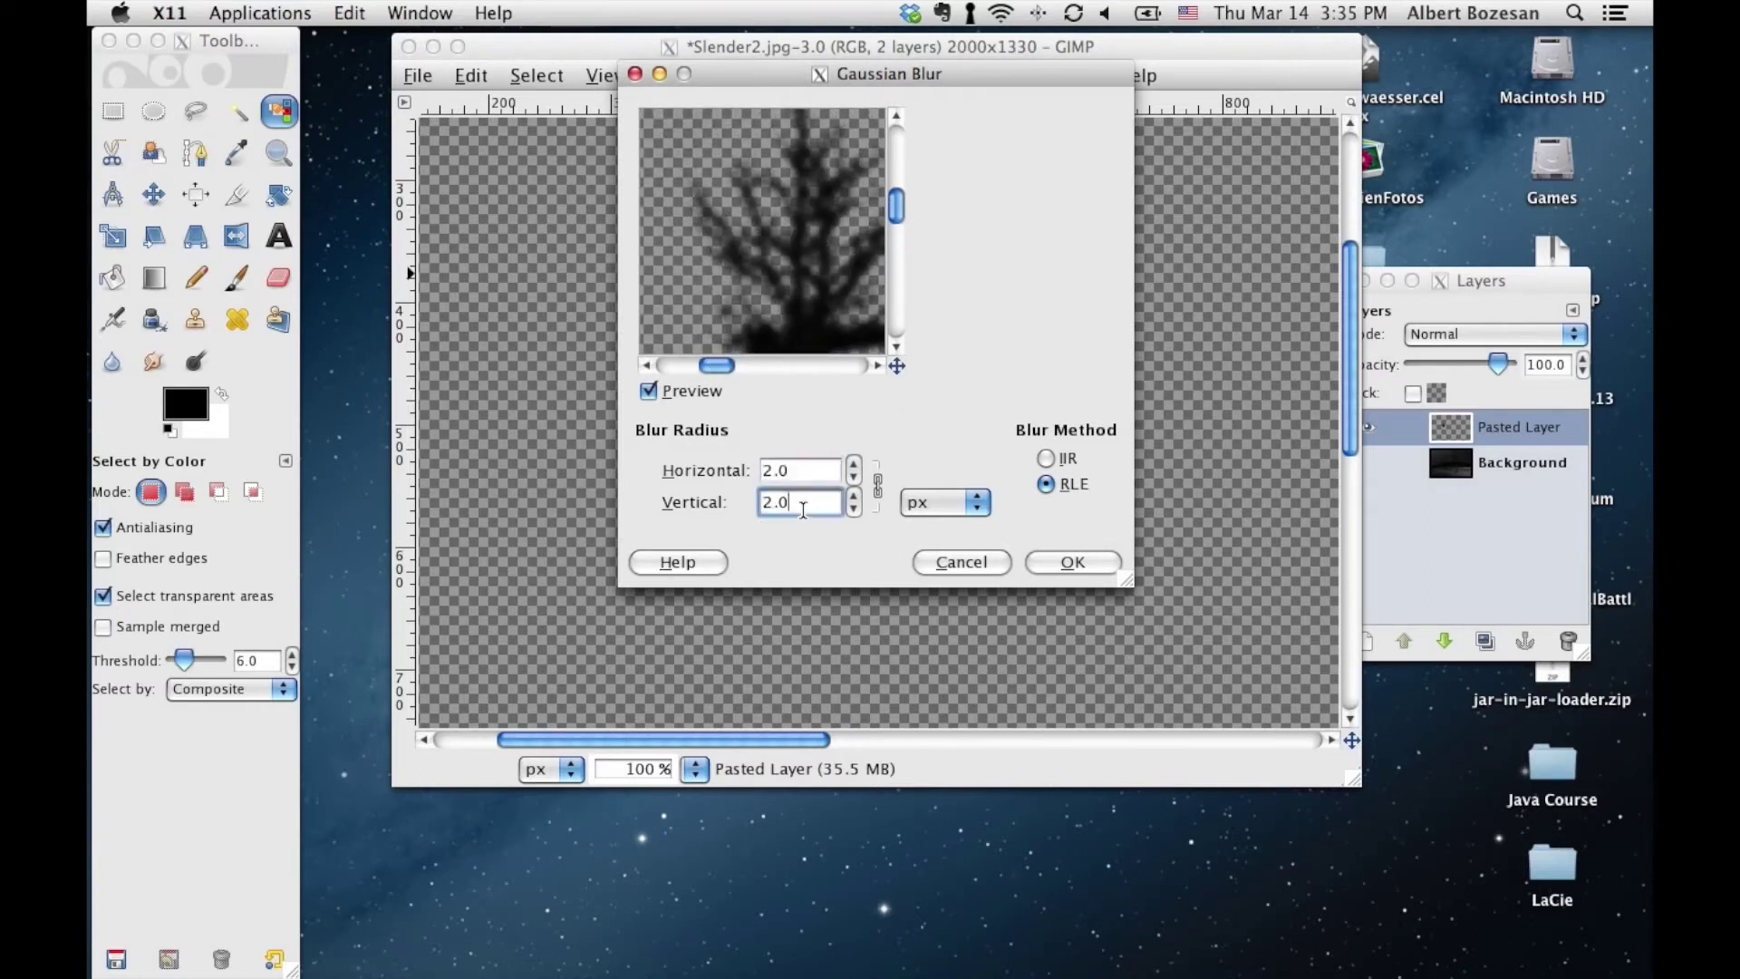
pyautogui.click(1068, 561)
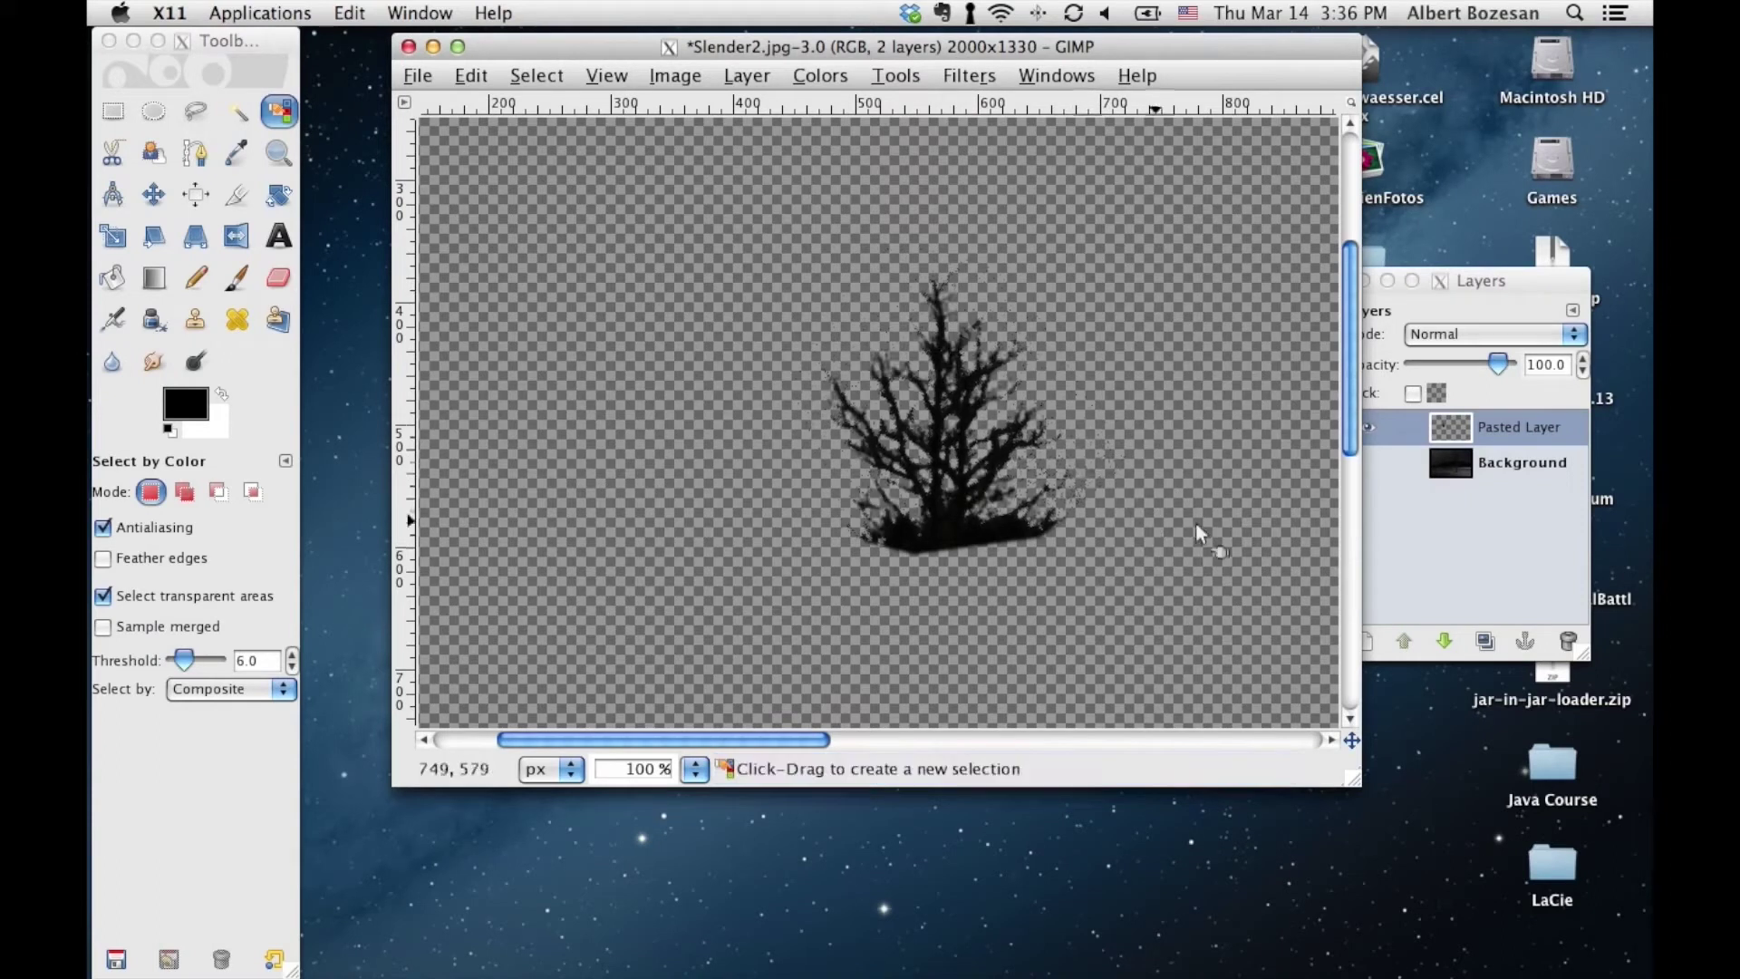
pyautogui.click(1414, 535)
pyautogui.click(1369, 463)
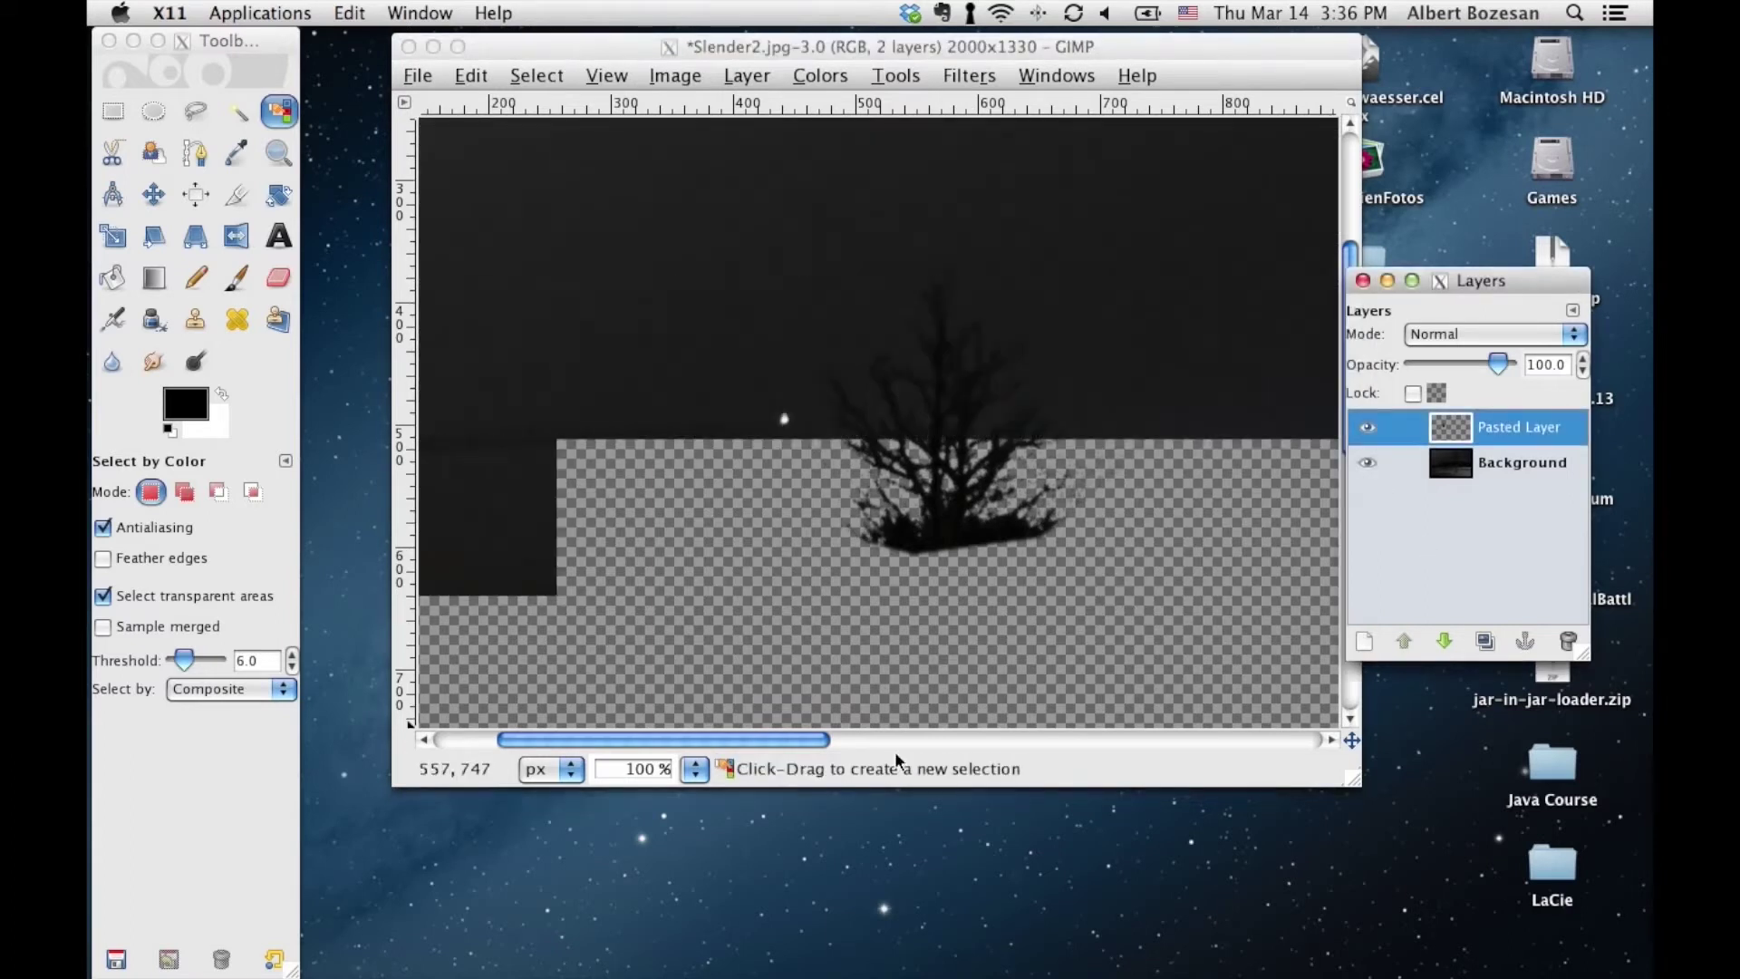
# Save the image as Slender2.xcf, replacing the existing file, then view it at 50% zoom
pyautogui.click(1494, 464)
pyautogui.click(722, 49)
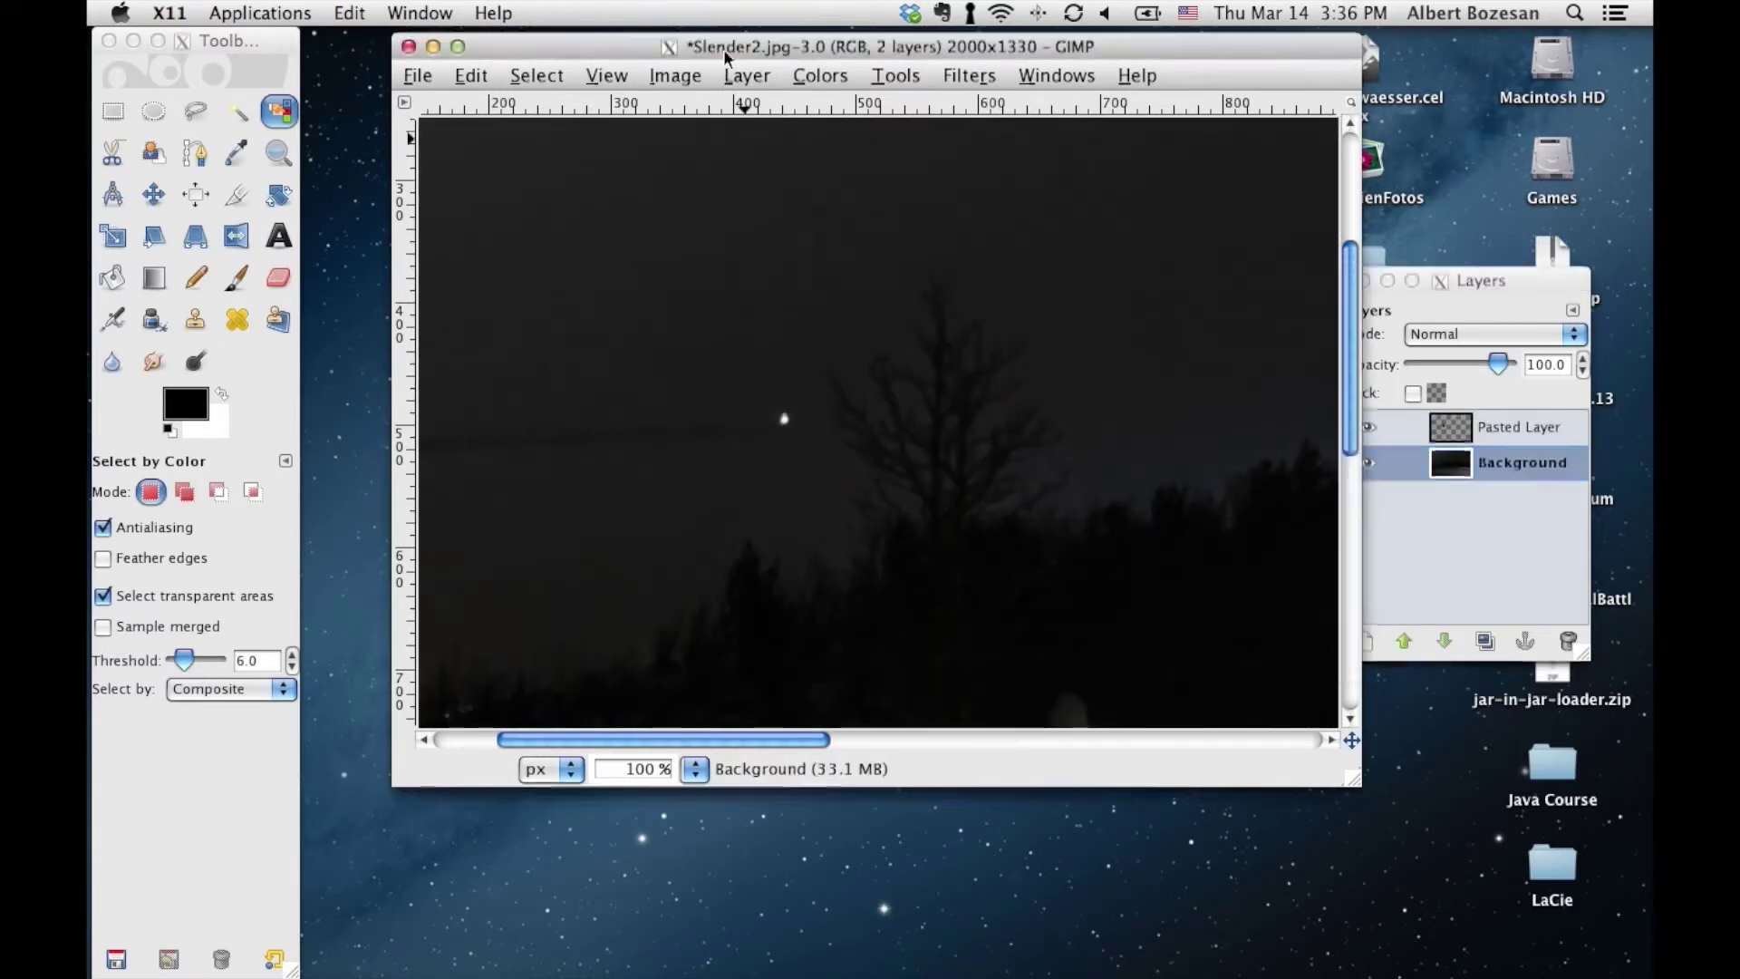
pyautogui.click(422, 78)
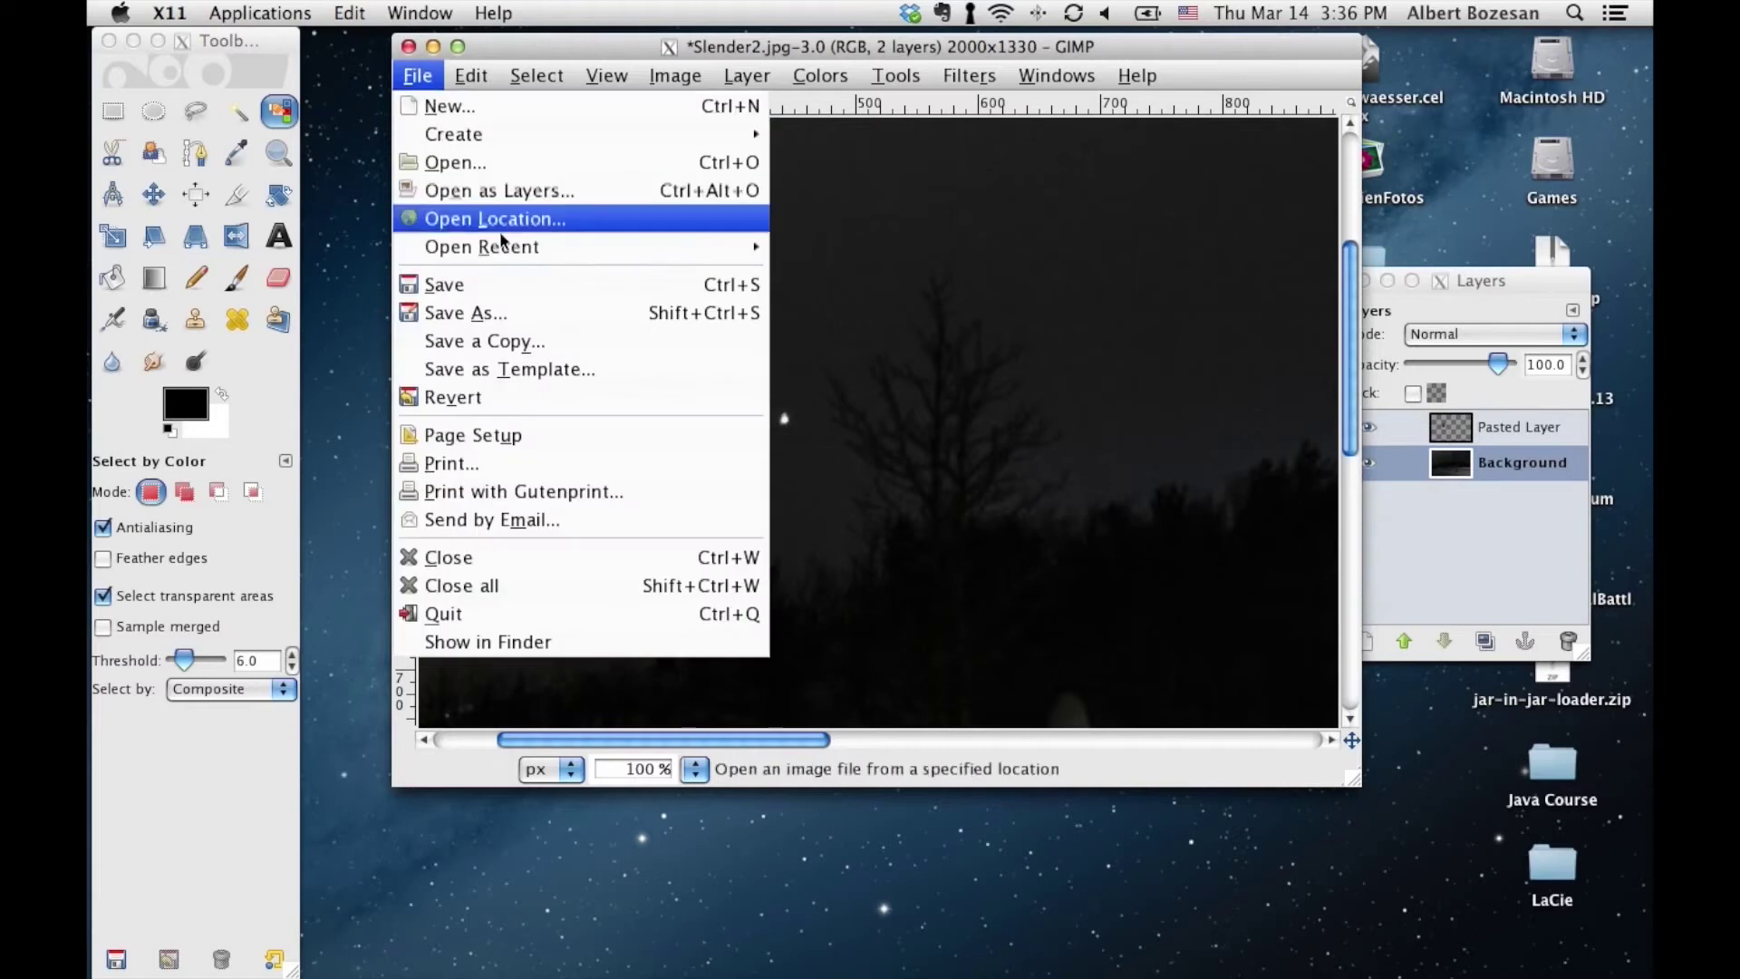
pyautogui.click(507, 311)
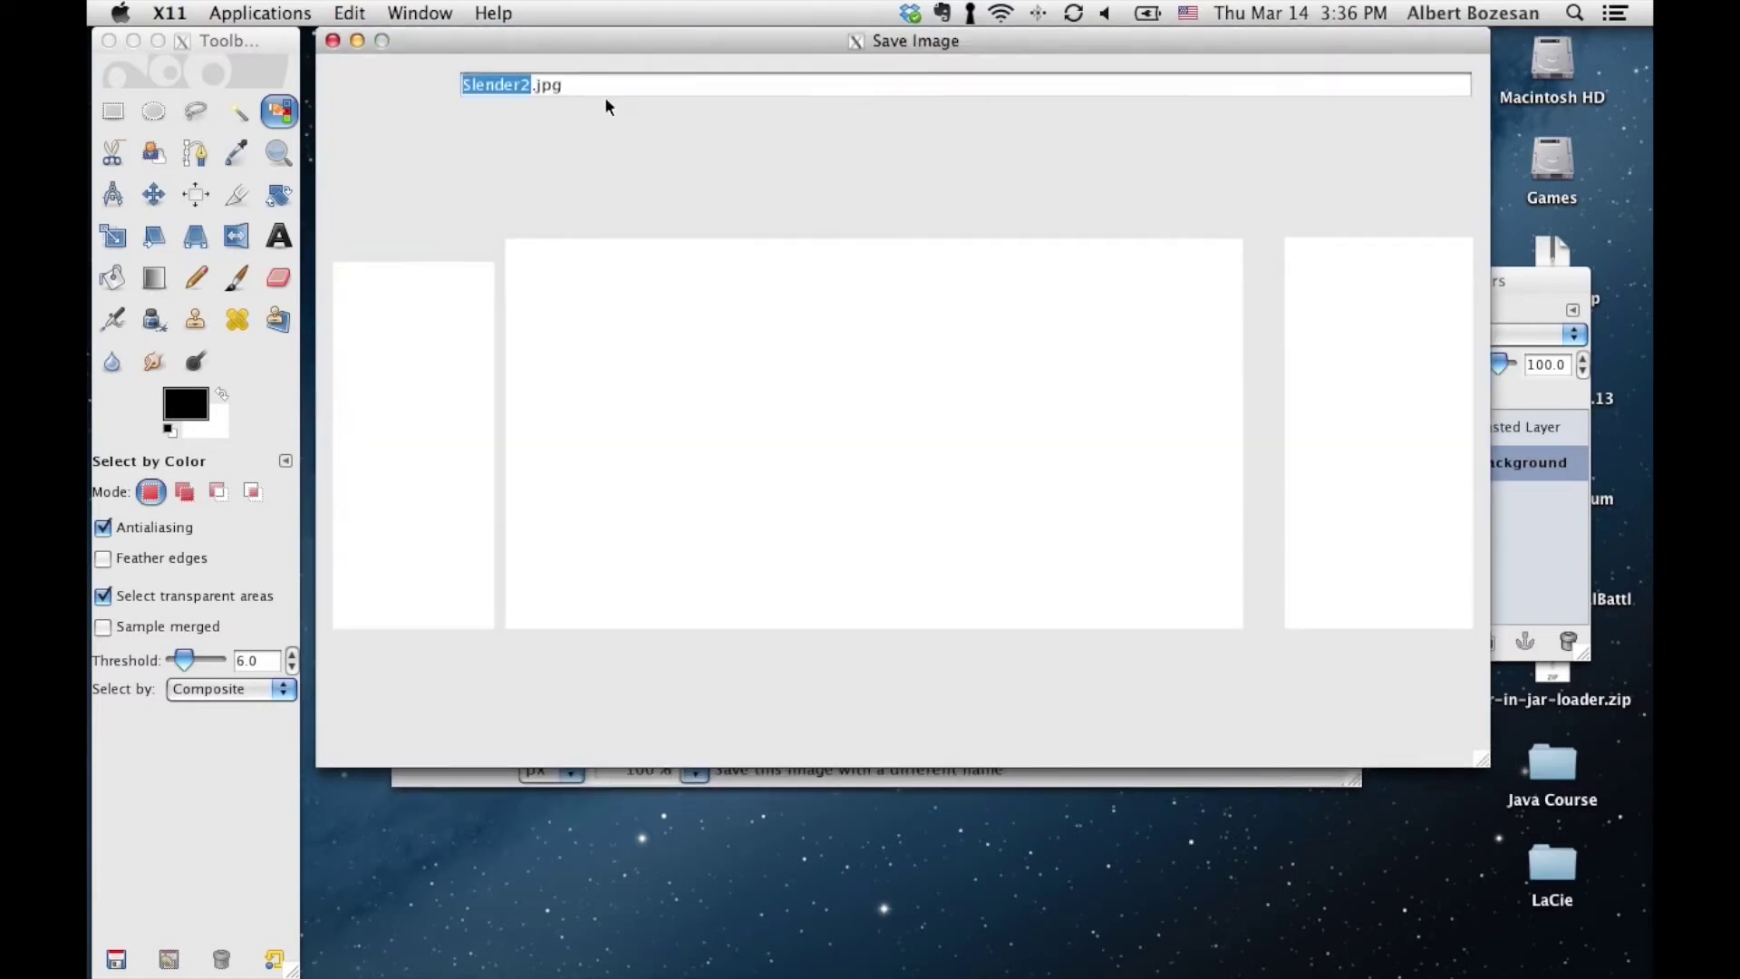
pyautogui.click(619, 88)
pyautogui.write('xcf')
pyautogui.click(1419, 735)
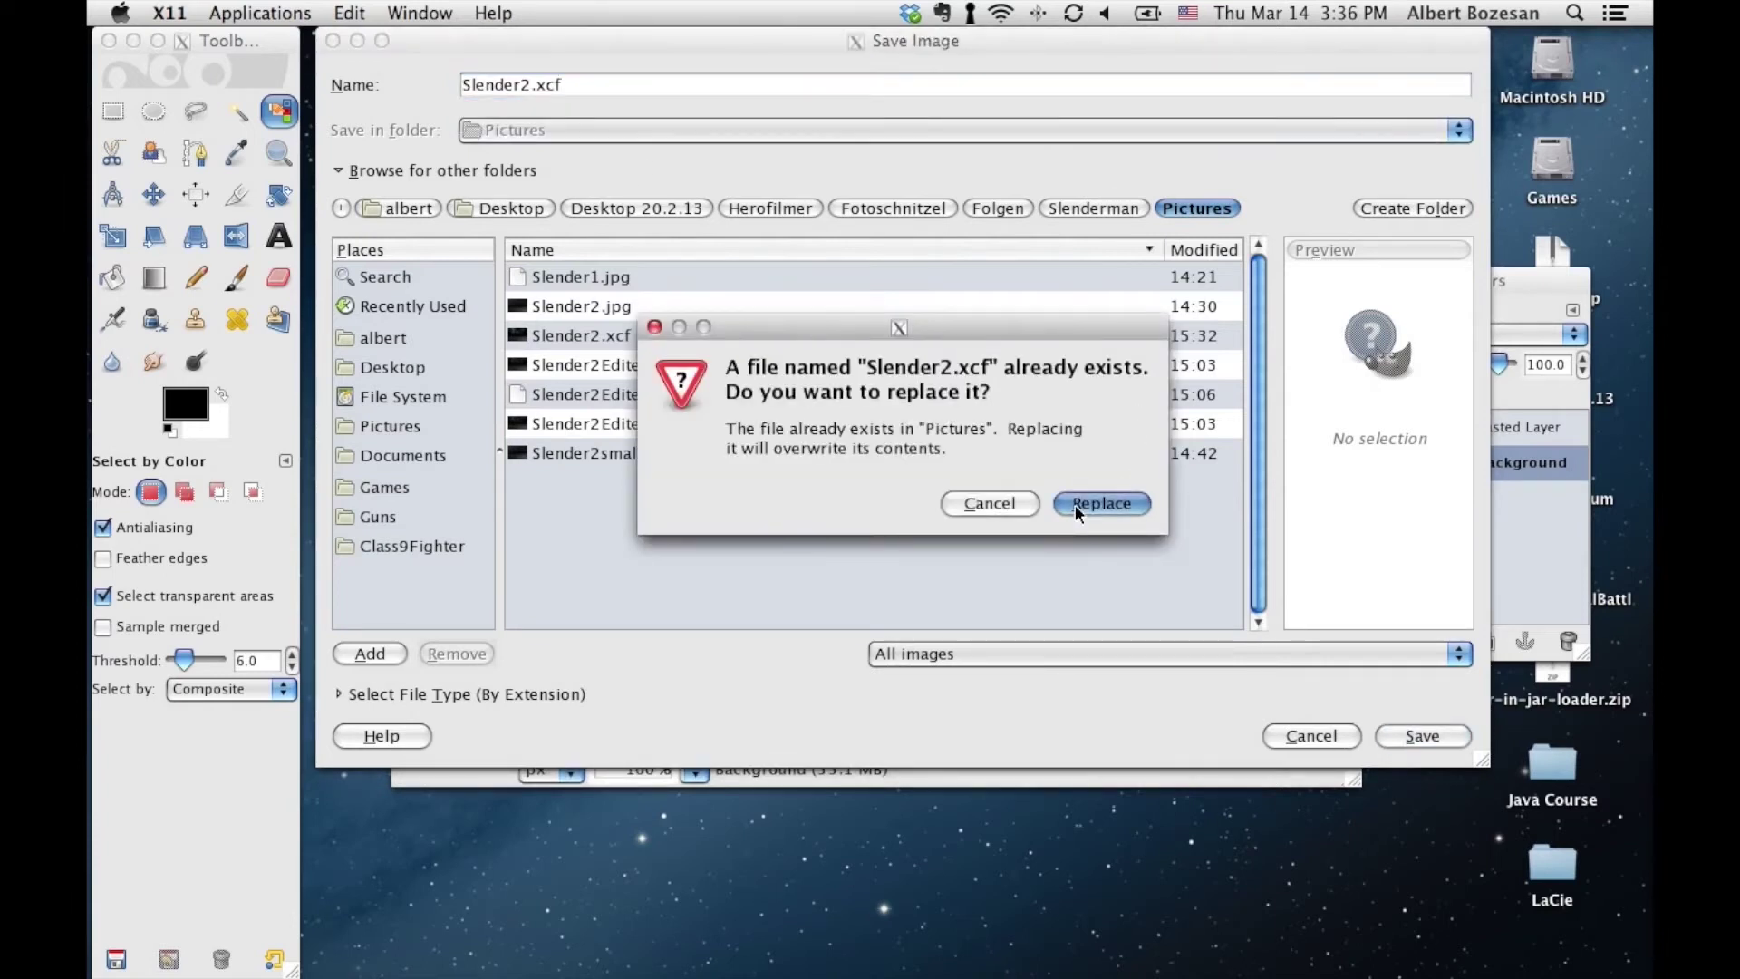
pyautogui.click(1075, 504)
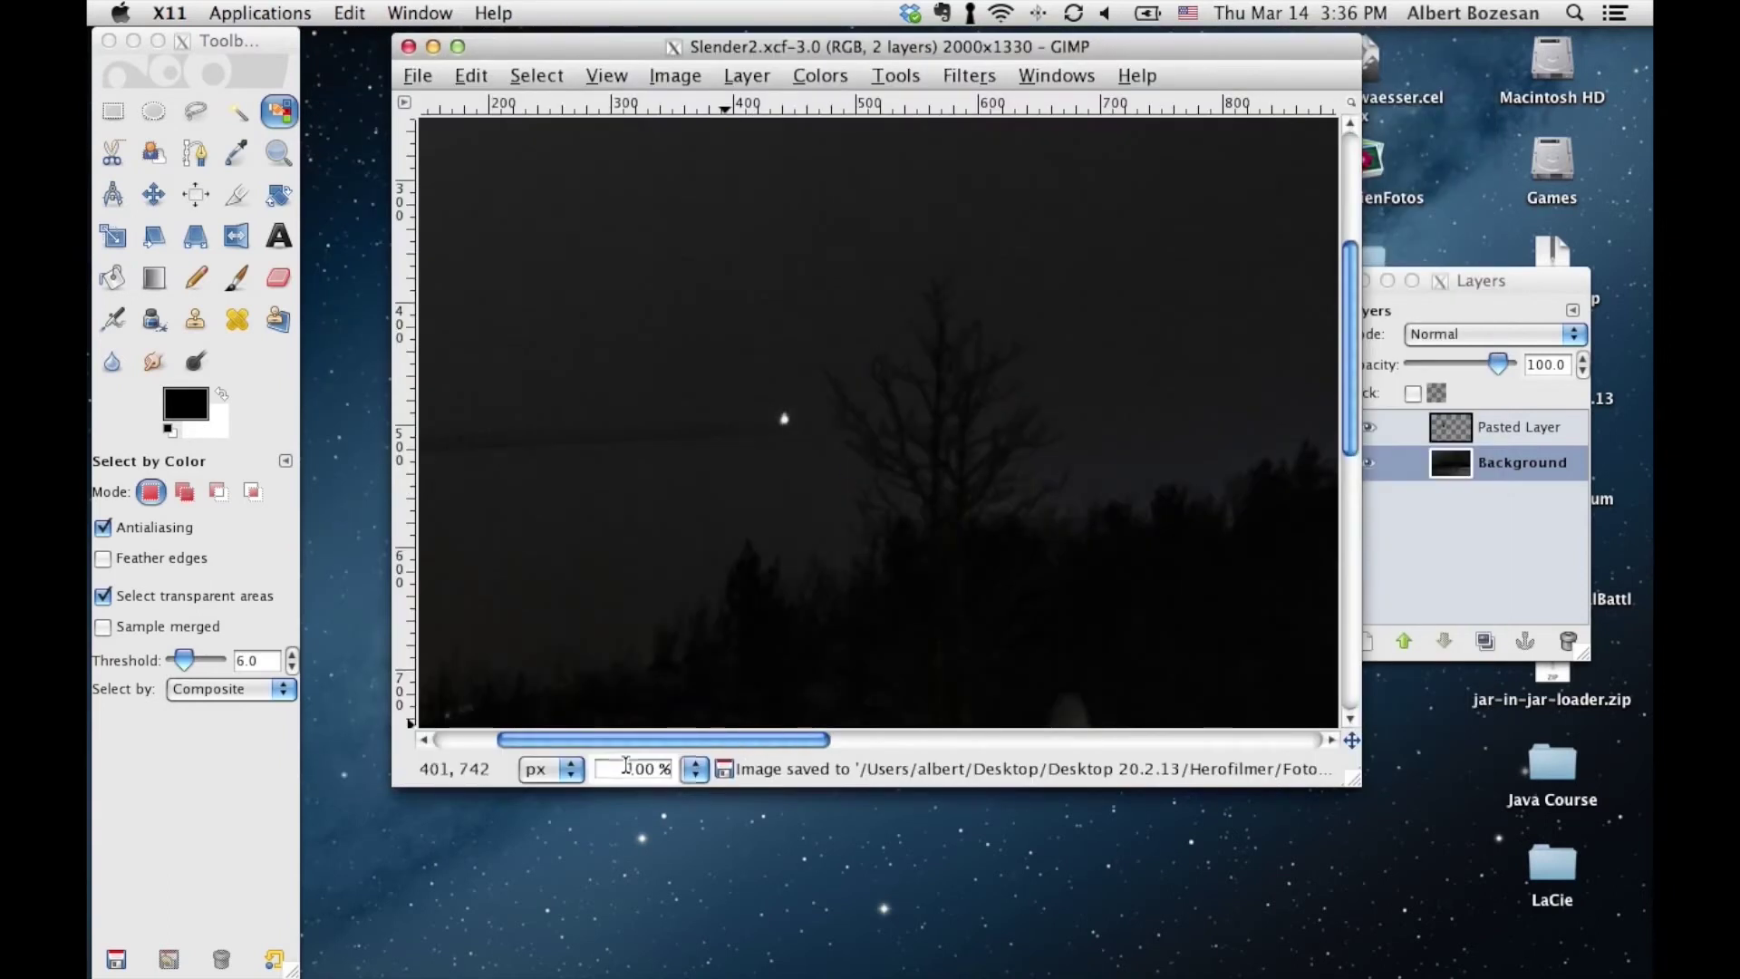
pyautogui.click(695, 769)
pyautogui.click(692, 668)
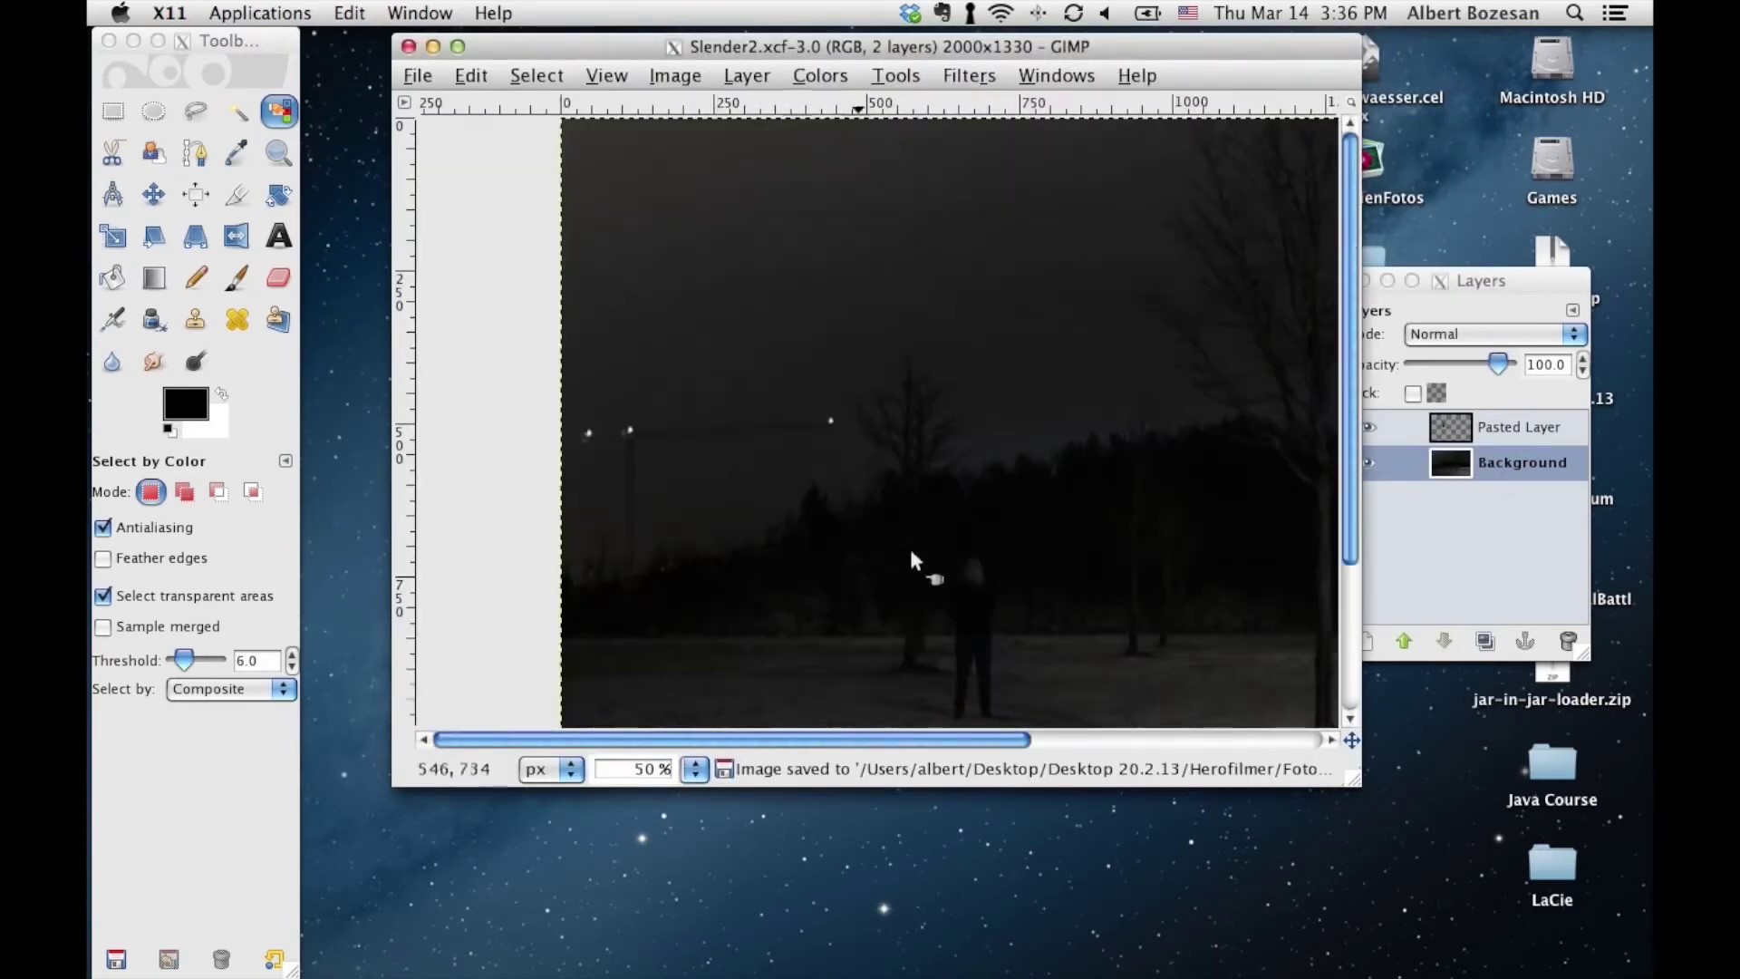
# At 30% zoom, outline the big tree's crown with a Free Select polygon
pyautogui.moveTo(800, 741); pyautogui.dragTo(952, 738)
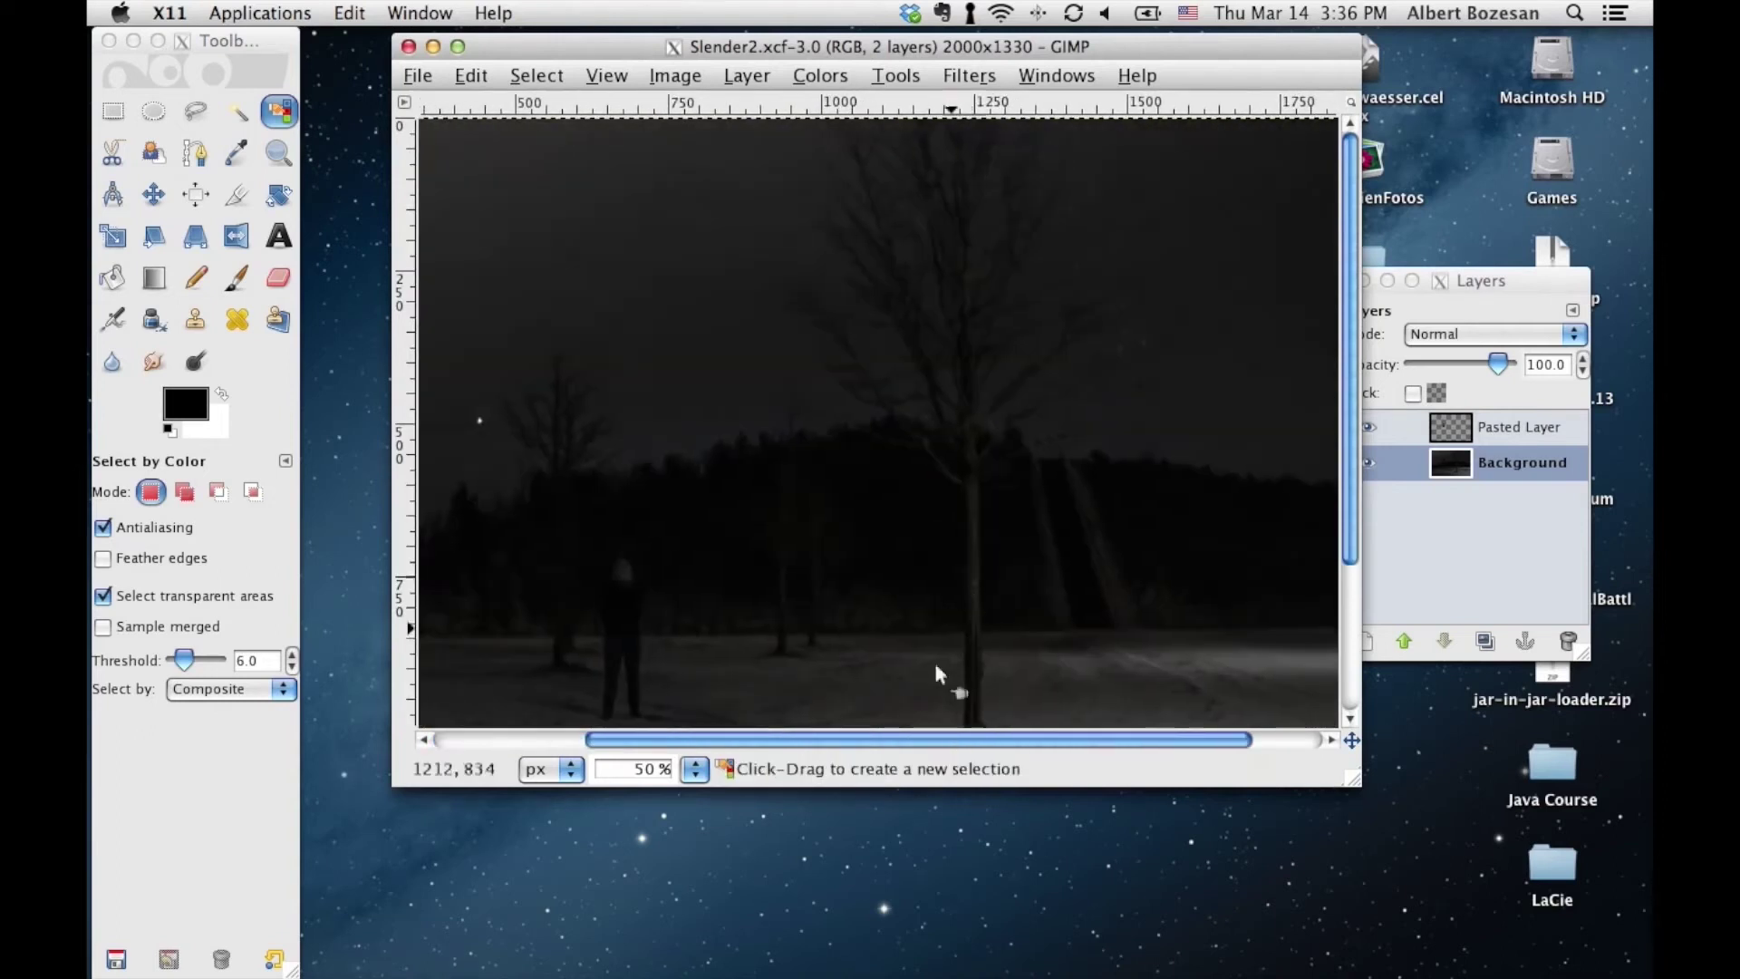
pyautogui.click(642, 770)
pyautogui.write('300')
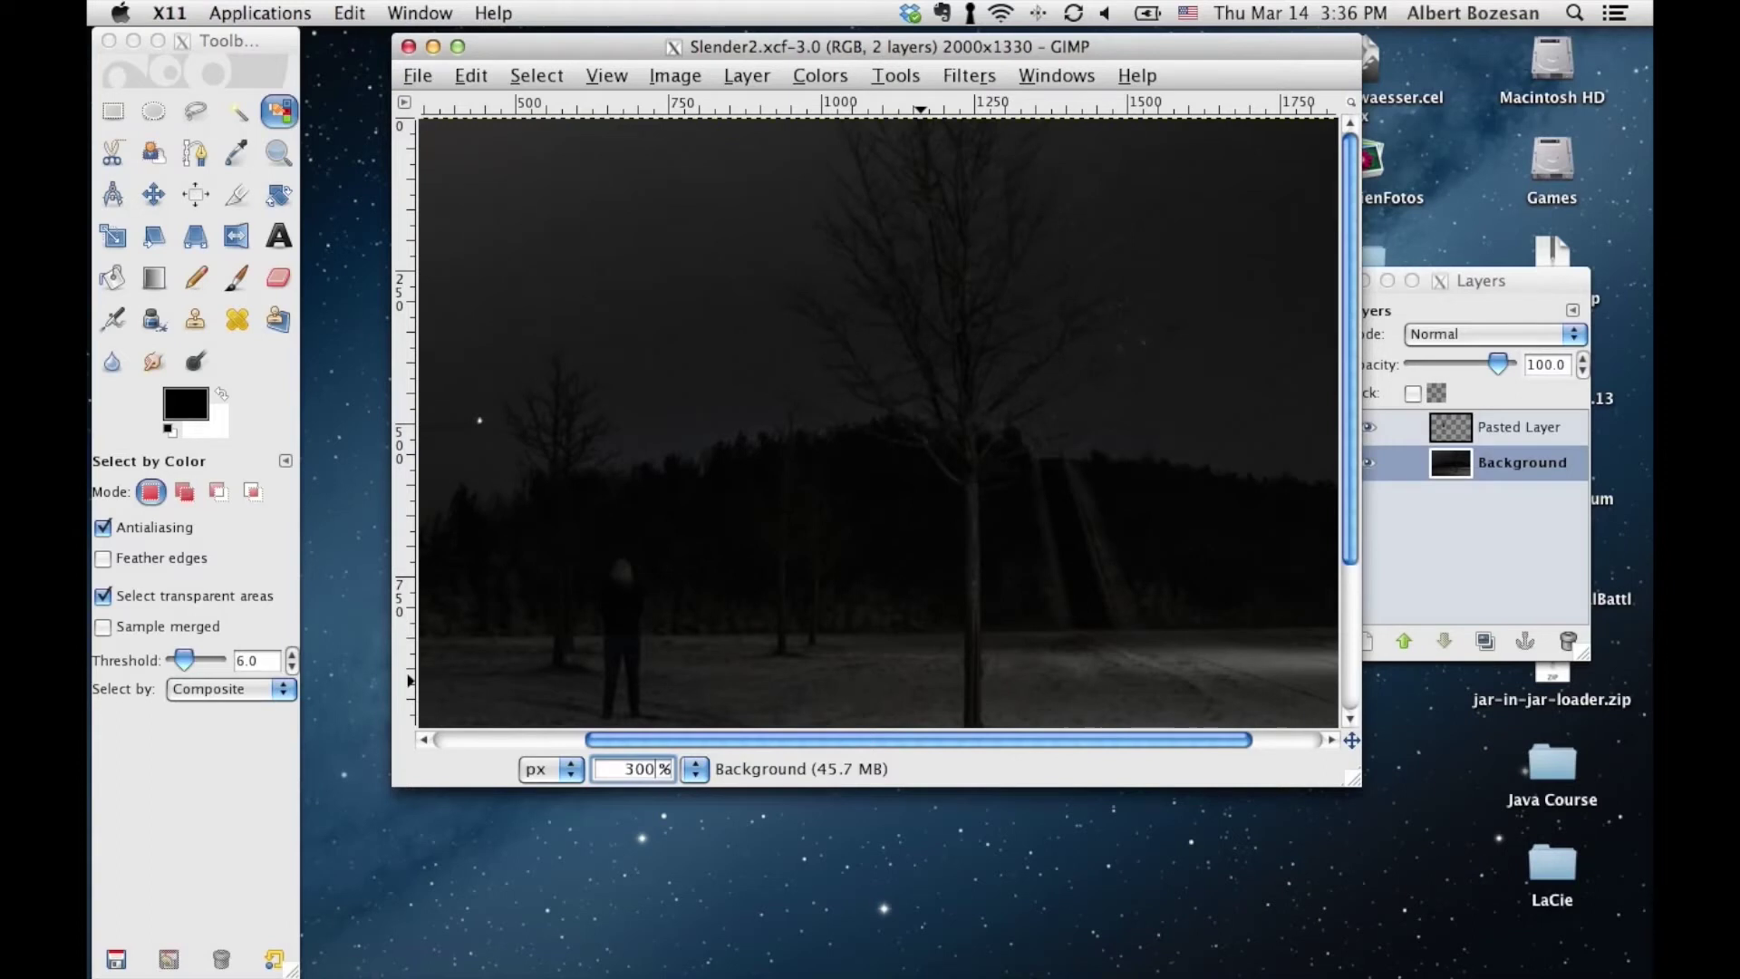
pyautogui.press('Return')
pyautogui.click(657, 772)
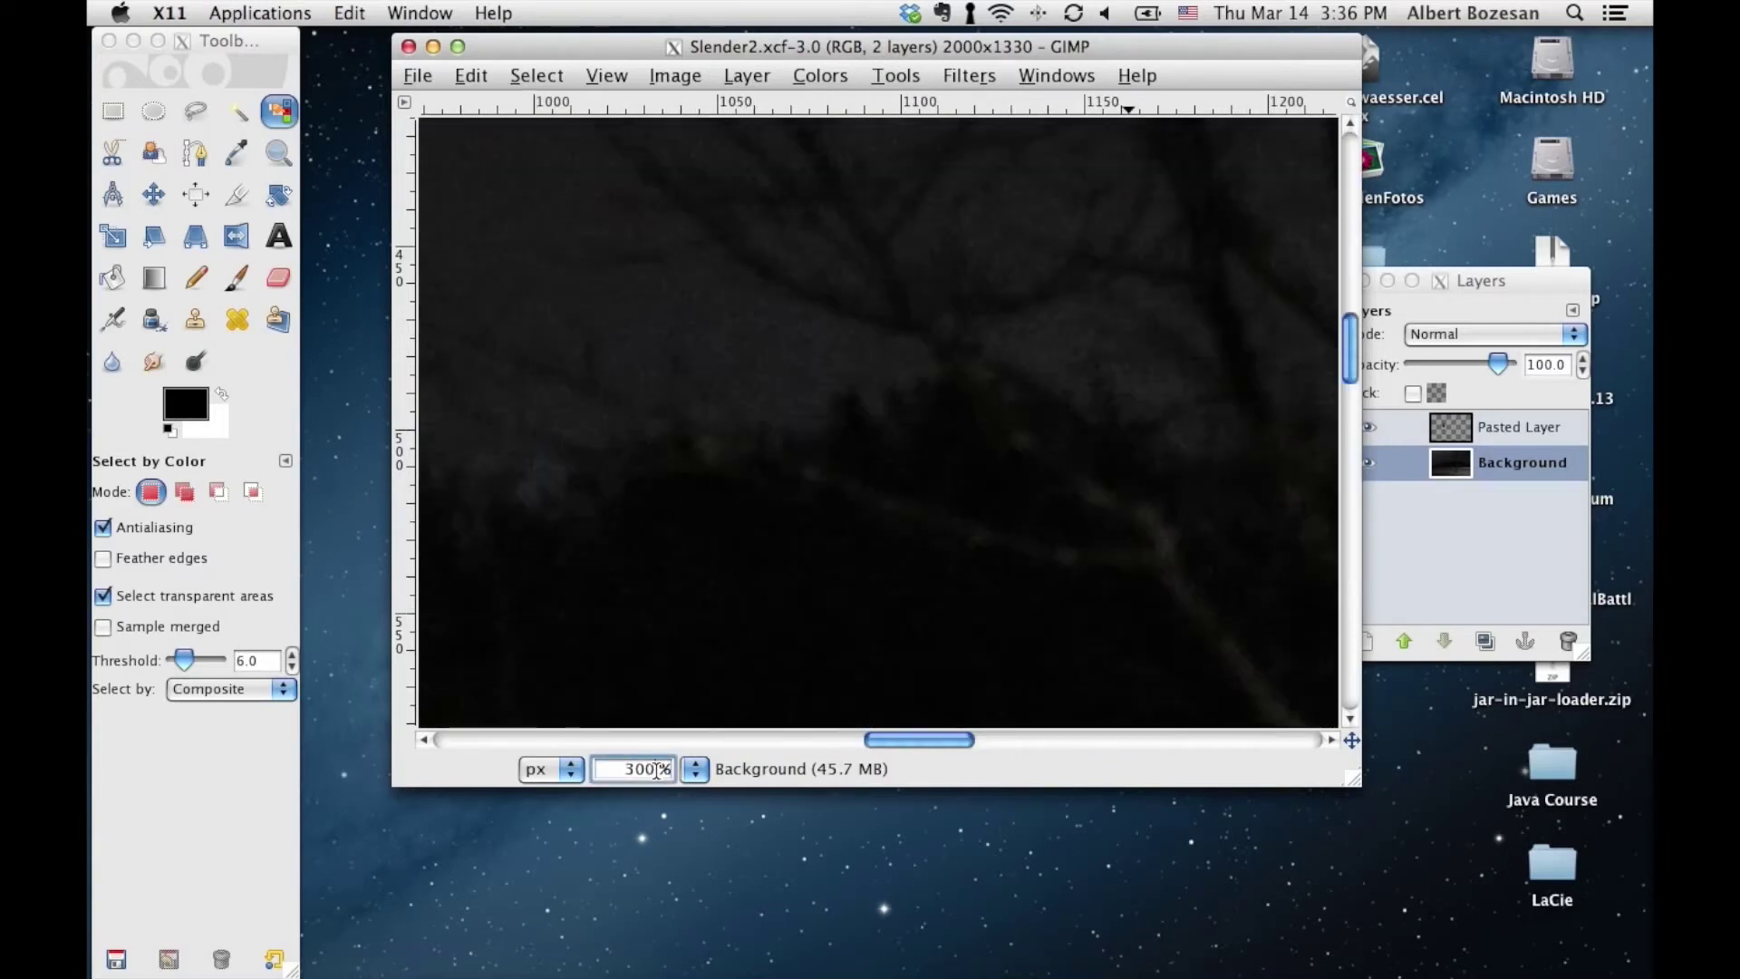
pyautogui.write('30')
pyautogui.press('Return')
pyautogui.click(196, 110)
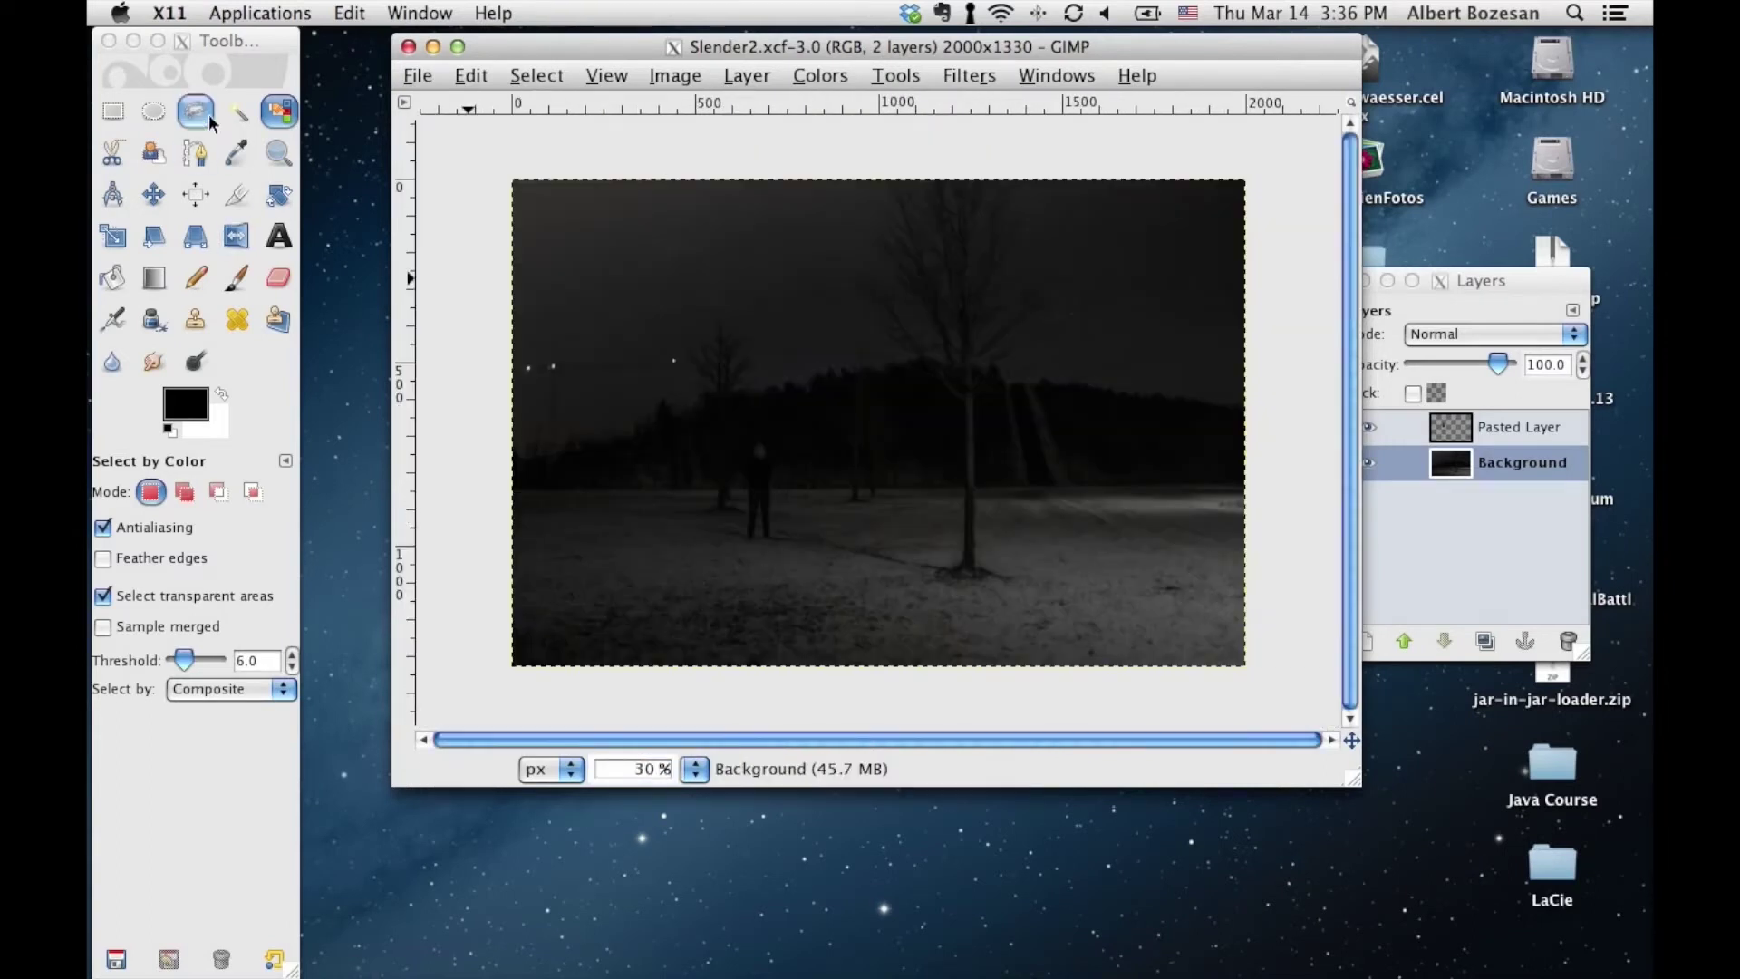
pyautogui.click(884, 171)
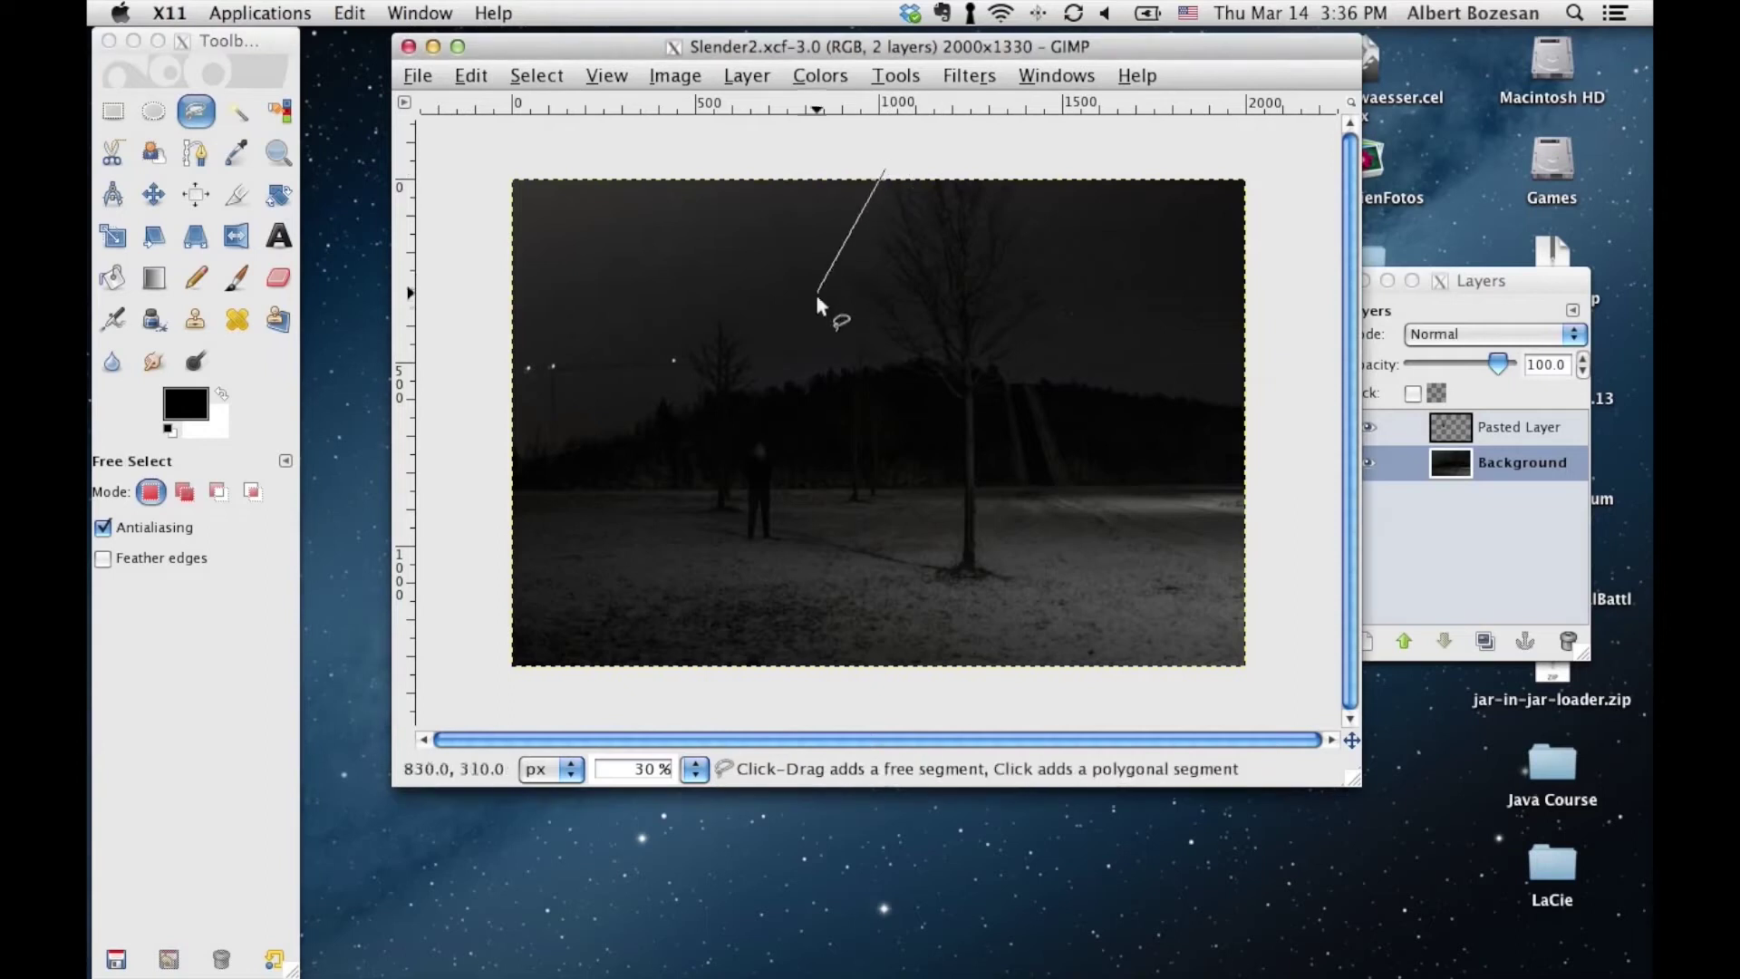
pyautogui.click(903, 367)
pyautogui.click(982, 379)
pyautogui.click(1128, 336)
pyautogui.click(1103, 242)
pyautogui.click(1029, 159)
pyautogui.click(884, 170)
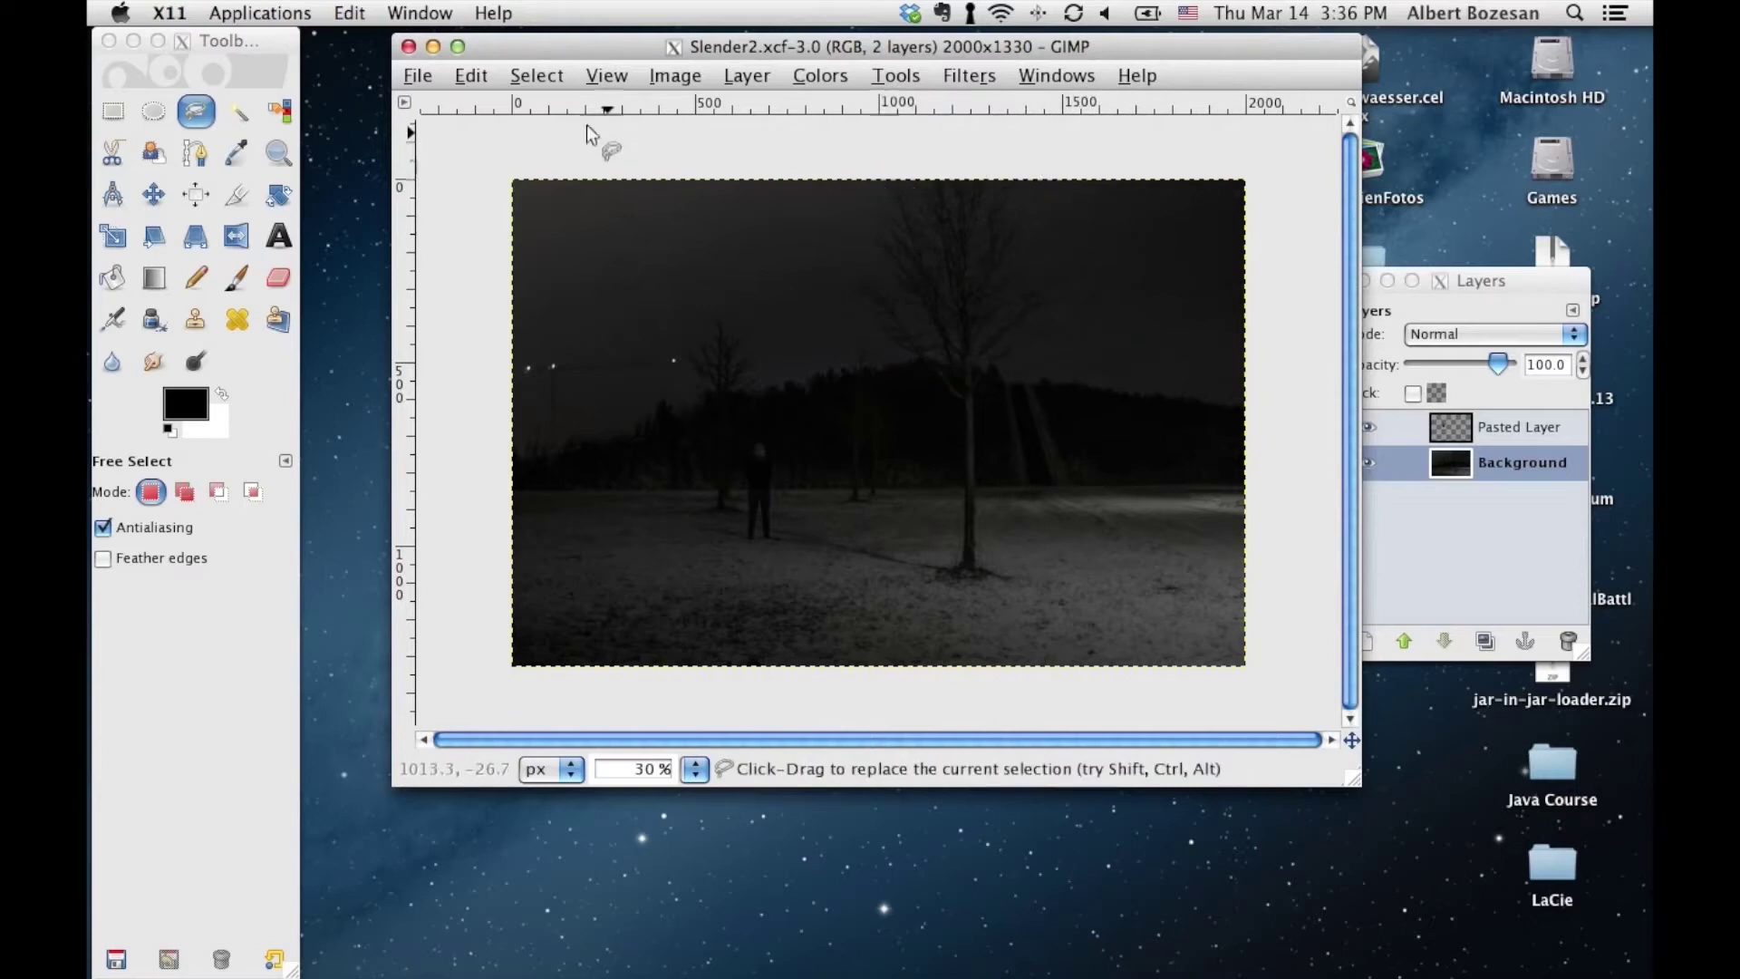
# Feather the crown selection by 4 pixels
pyautogui.click(541, 77)
pyautogui.click(614, 304)
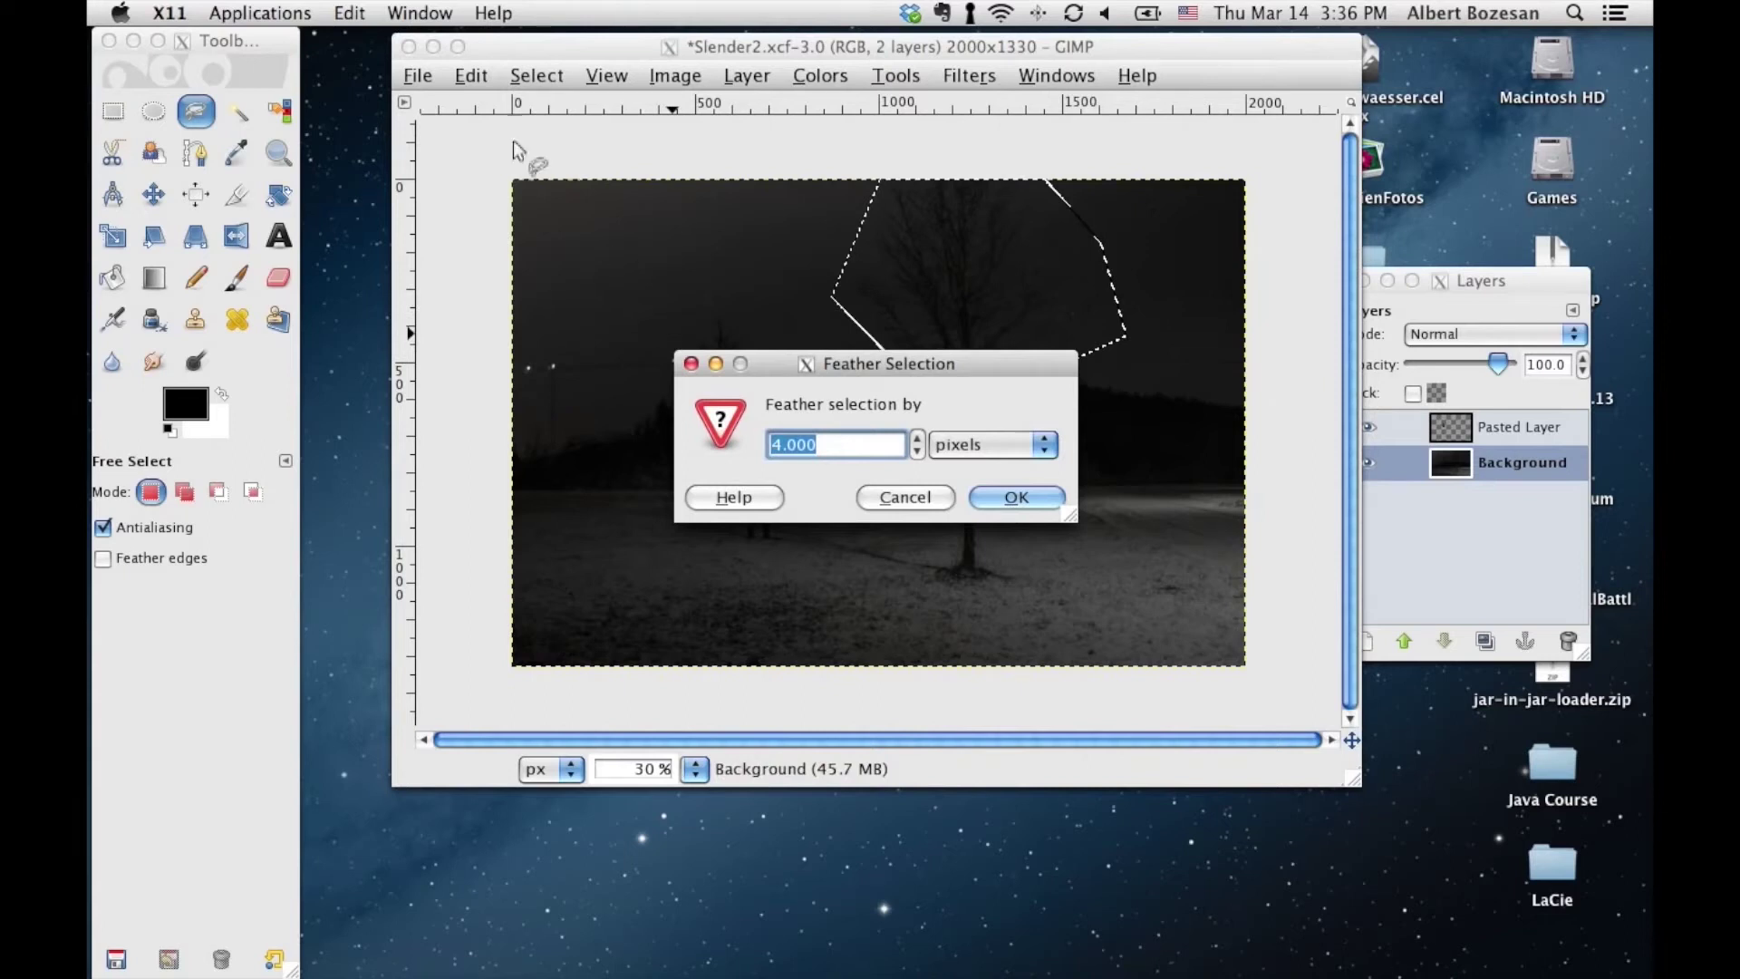
pyautogui.press('Return')
# Copy the feathered crown region and paste it back as a floating selection
pyautogui.click(472, 75)
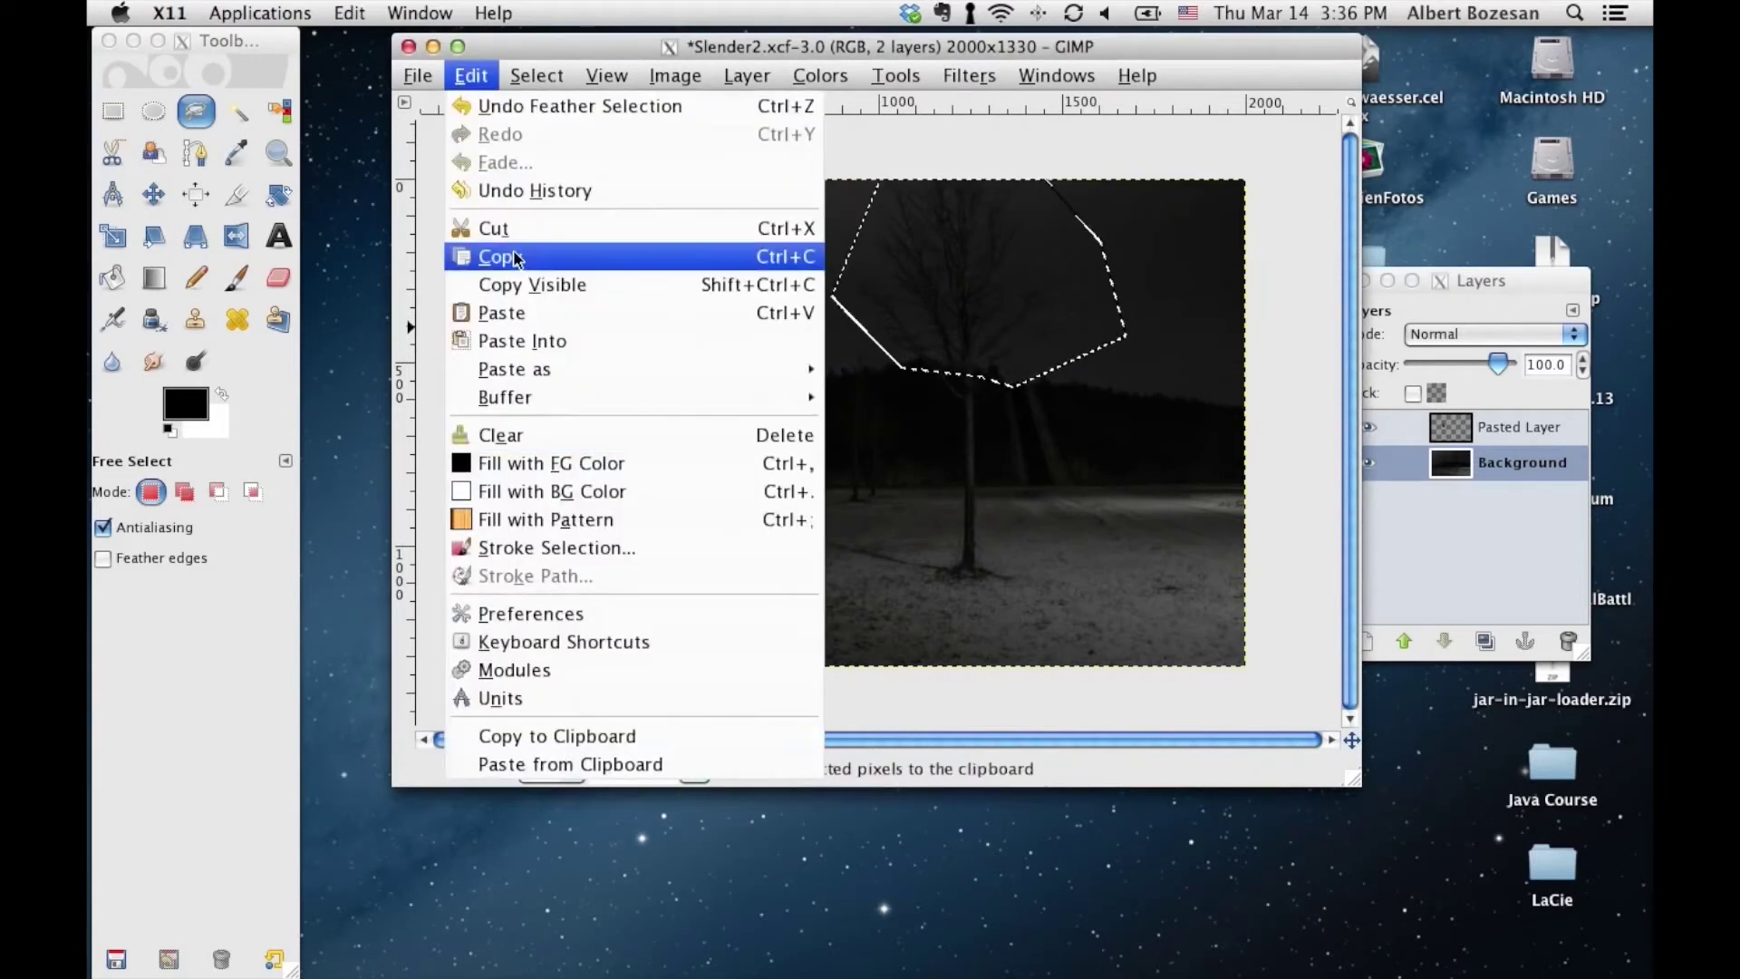
pyautogui.click(515, 260)
pyautogui.click(471, 76)
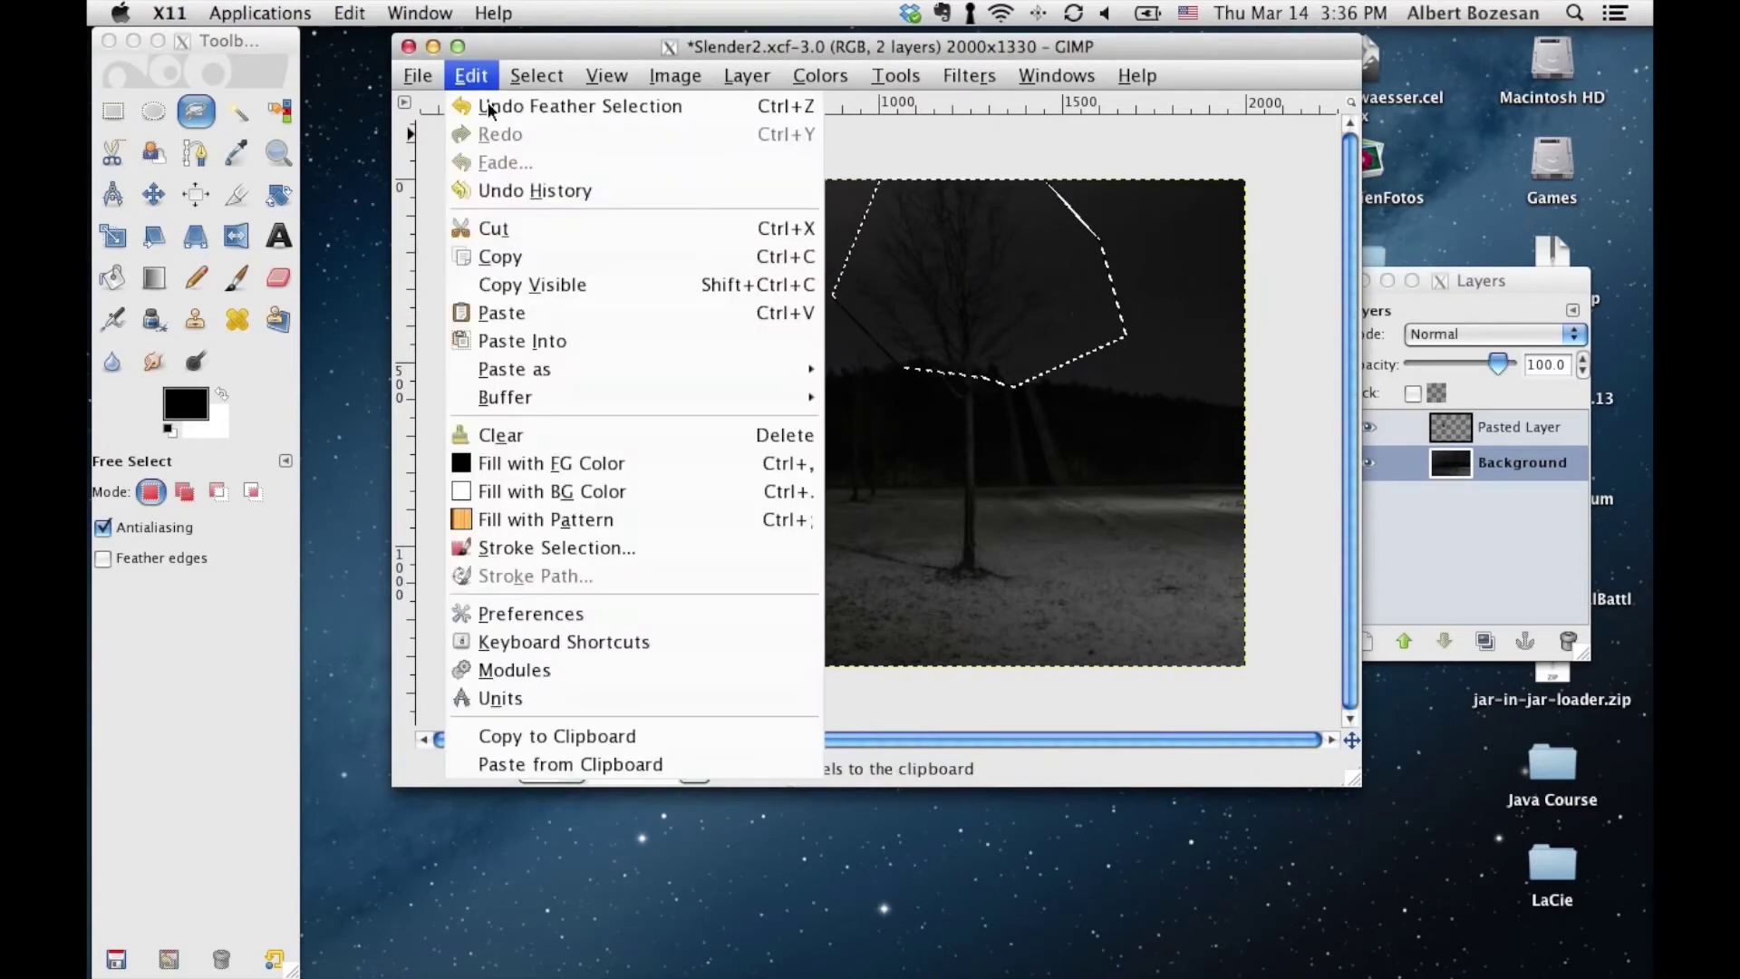
pyautogui.click(535, 317)
pyautogui.click(1405, 562)
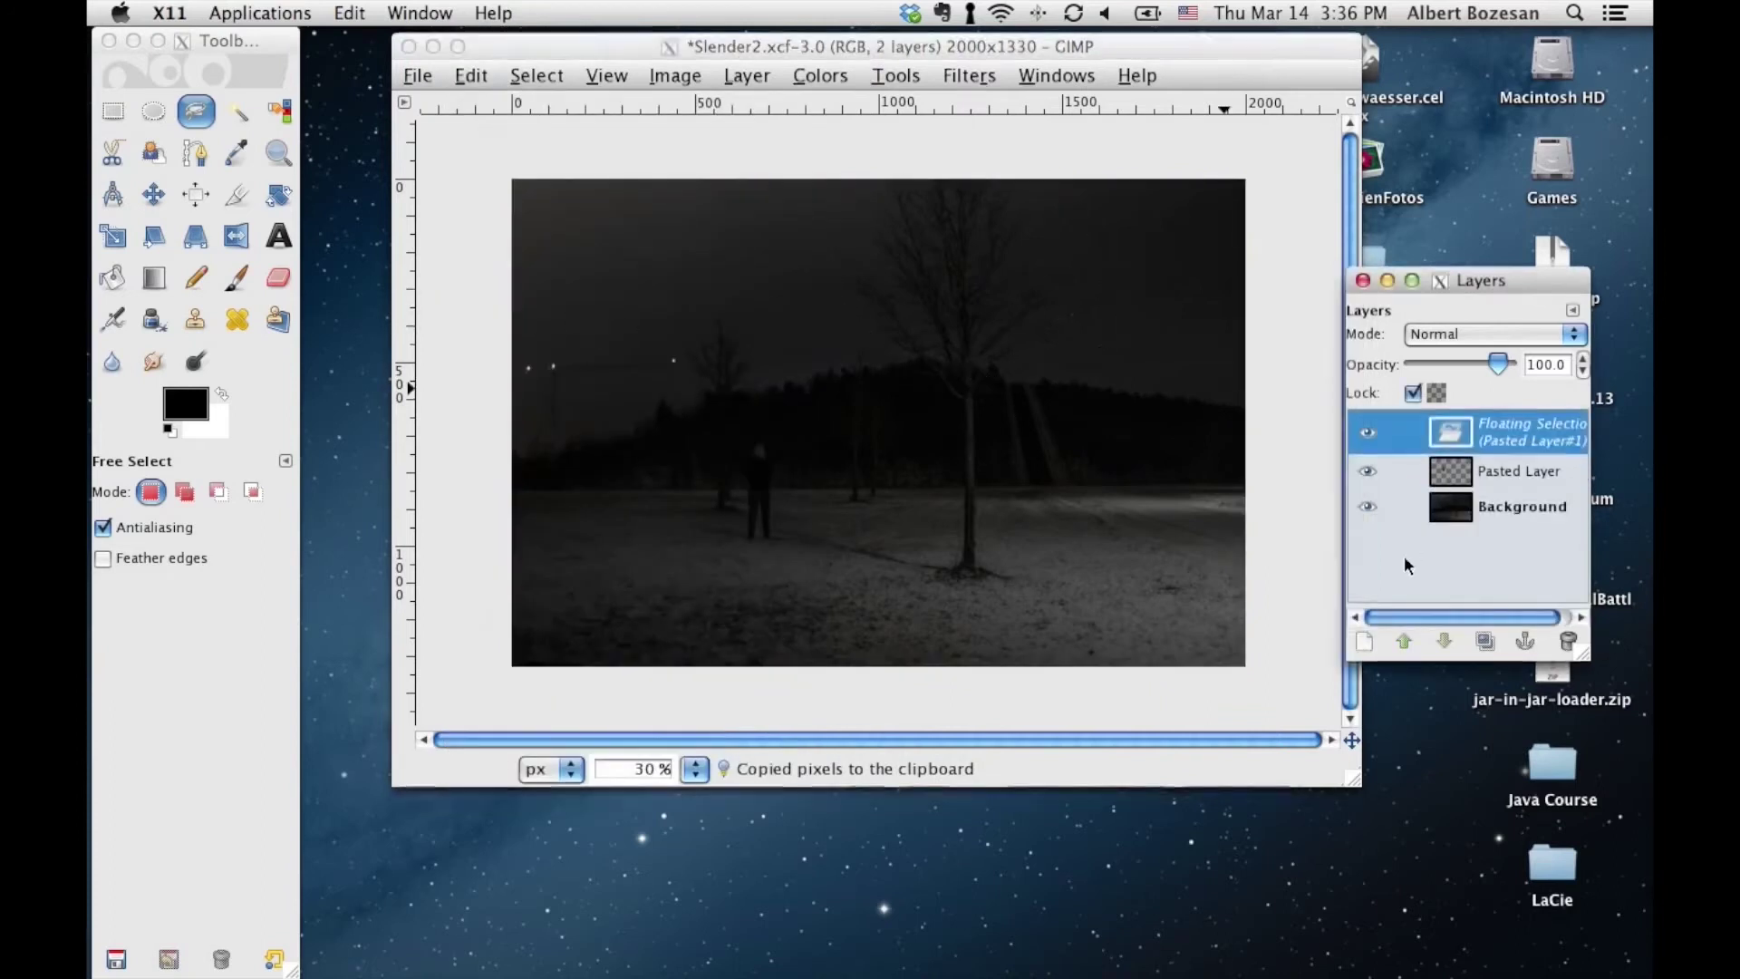
# Turn the pasted crown into the new layer Pasted Layer#1, sized to the full image
pyautogui.click(1366, 641)
pyautogui.rightClick(1505, 427)
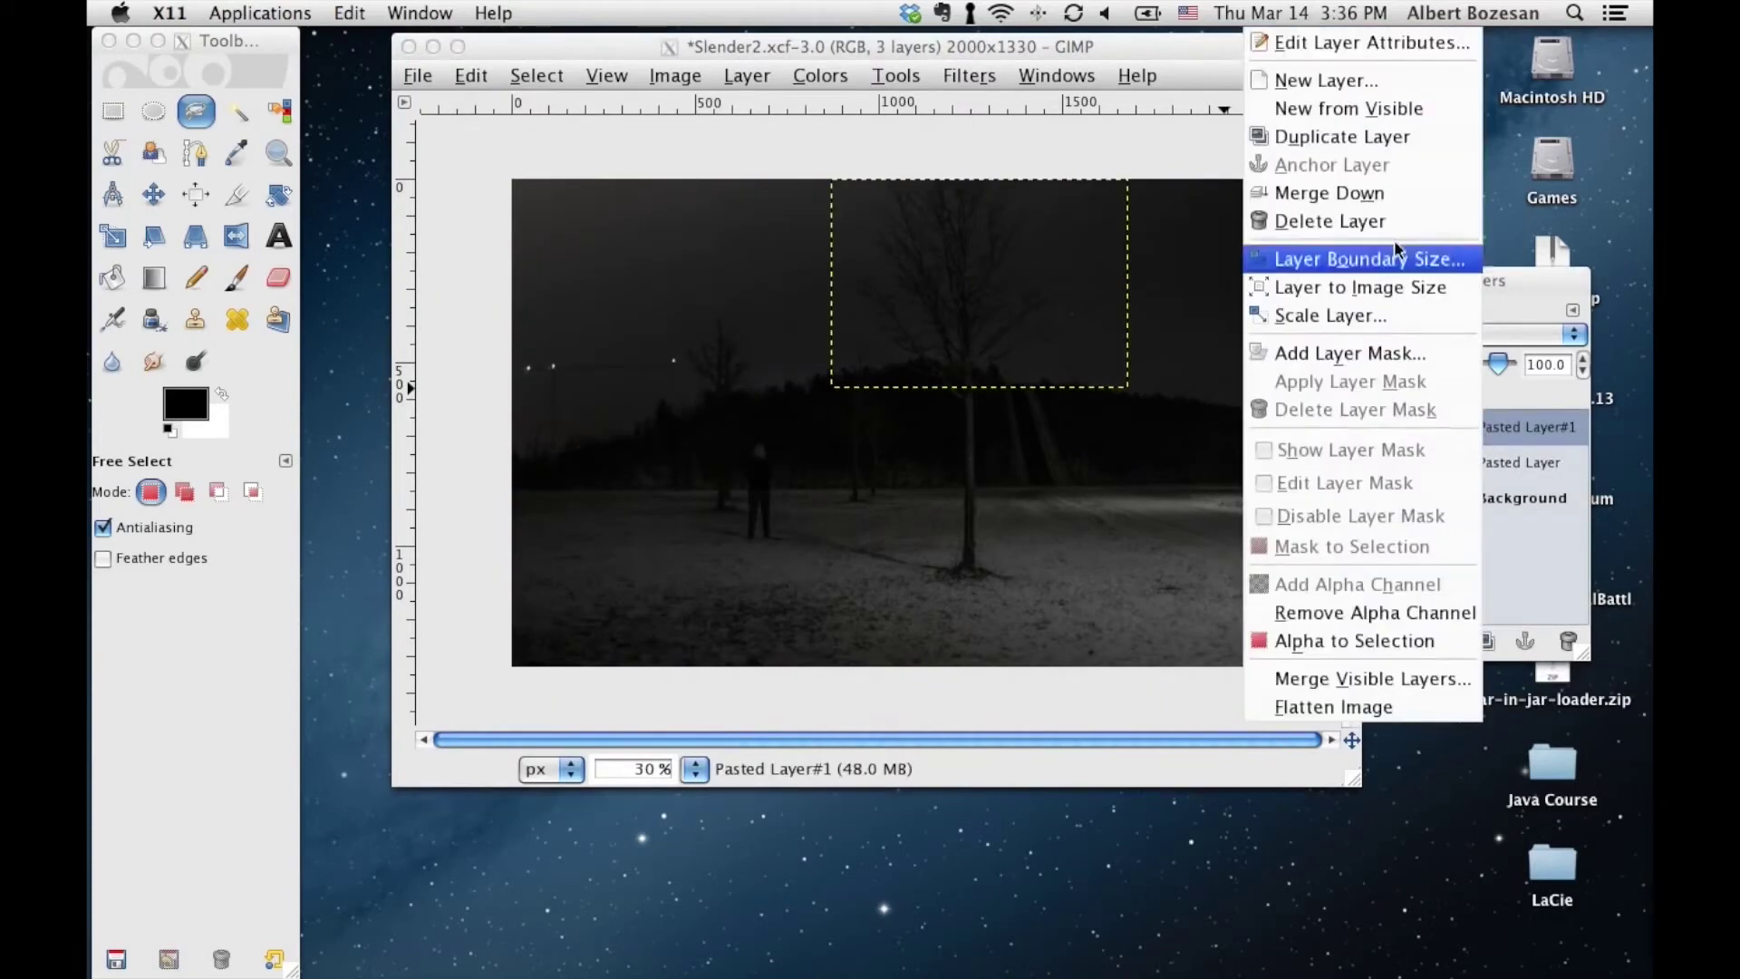
pyautogui.click(1369, 292)
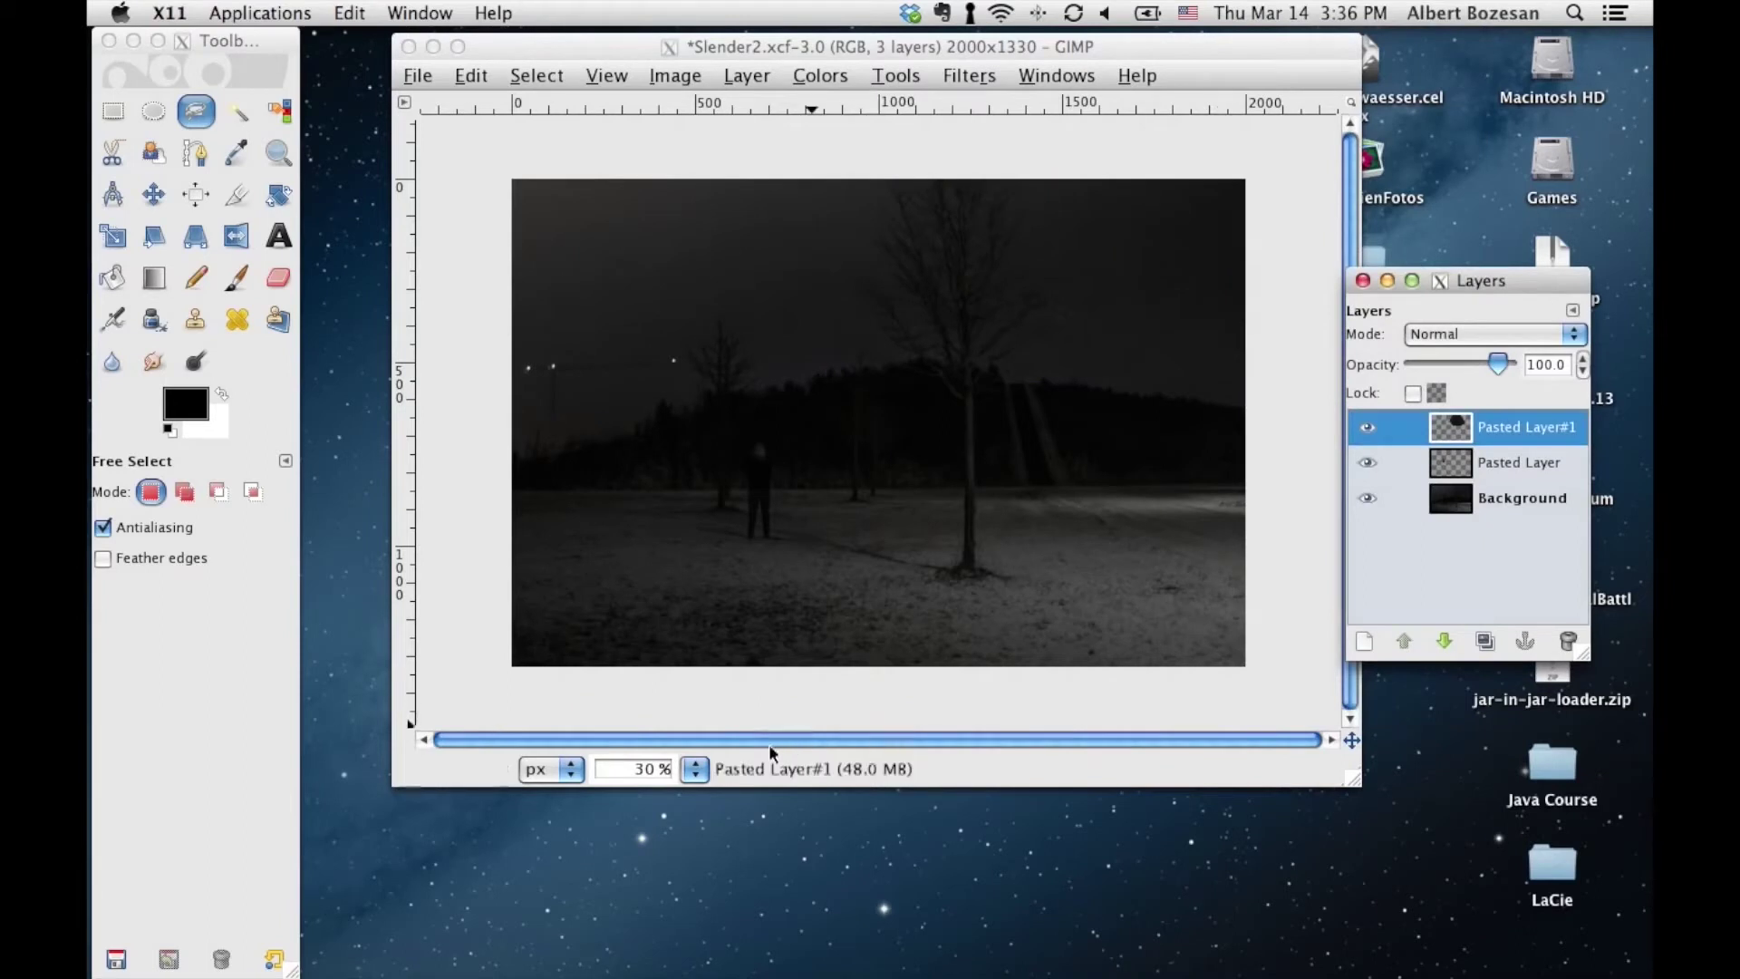
# At 50% zoom, use Select by Color on the sky among the crown branches
pyautogui.click(696, 770)
pyautogui.click(696, 770)
pyautogui.click(683, 626)
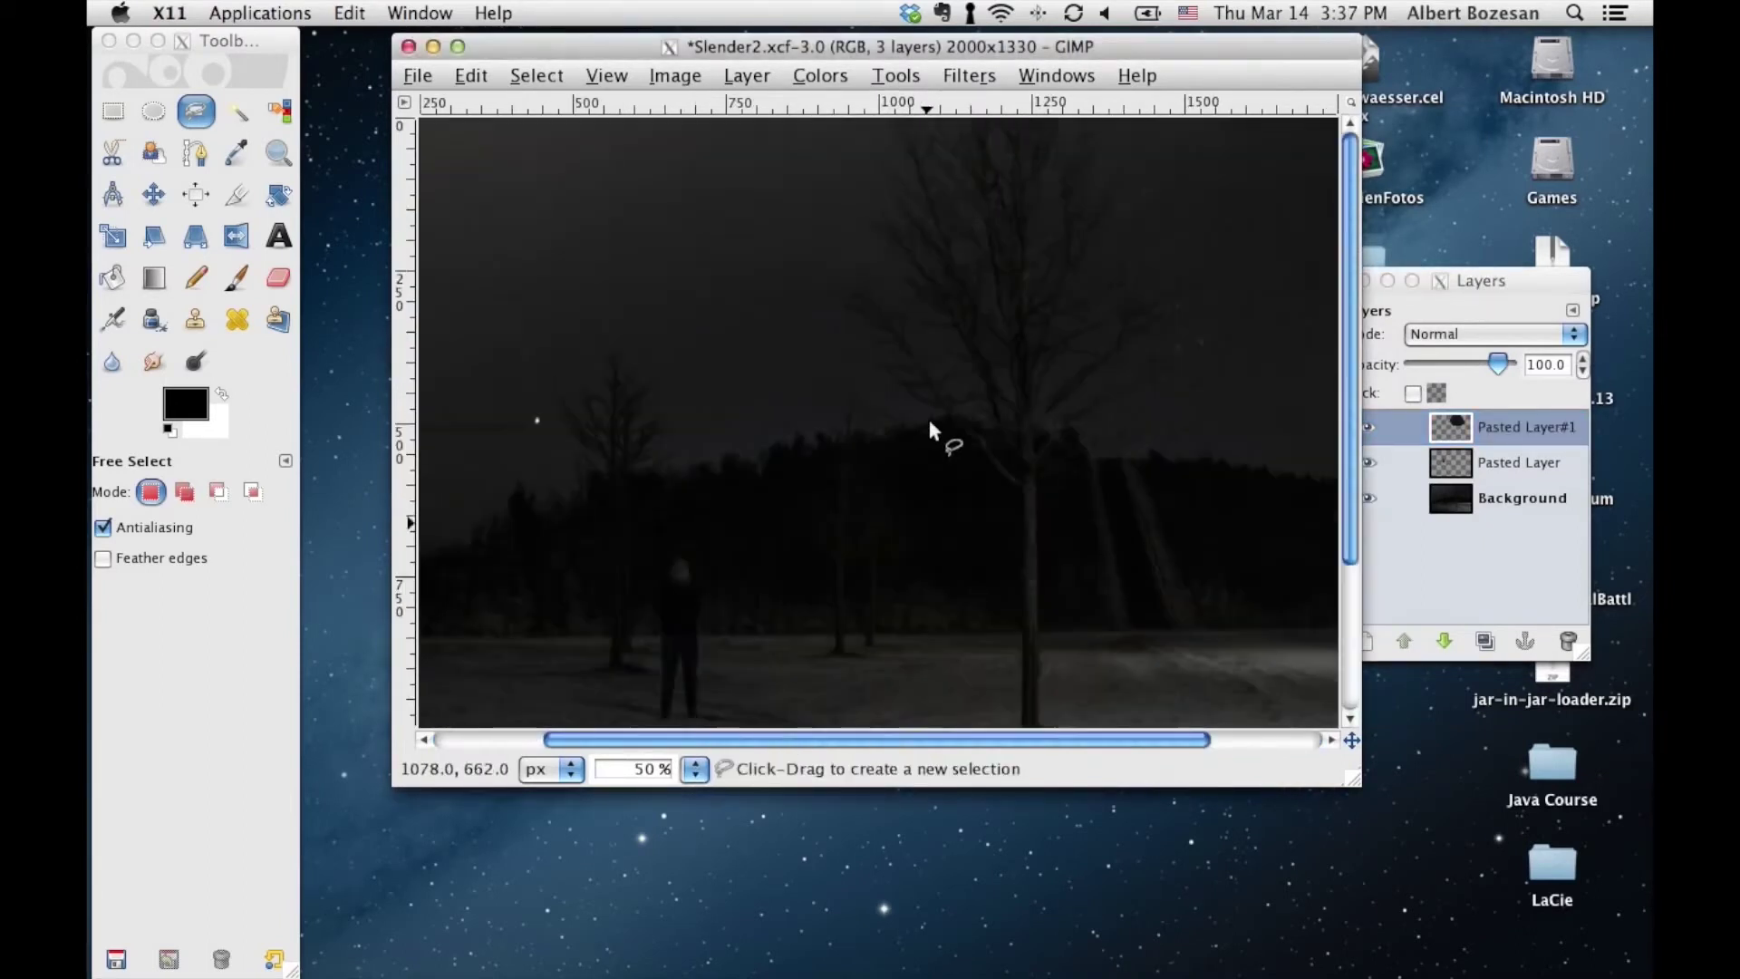
pyautogui.click(281, 116)
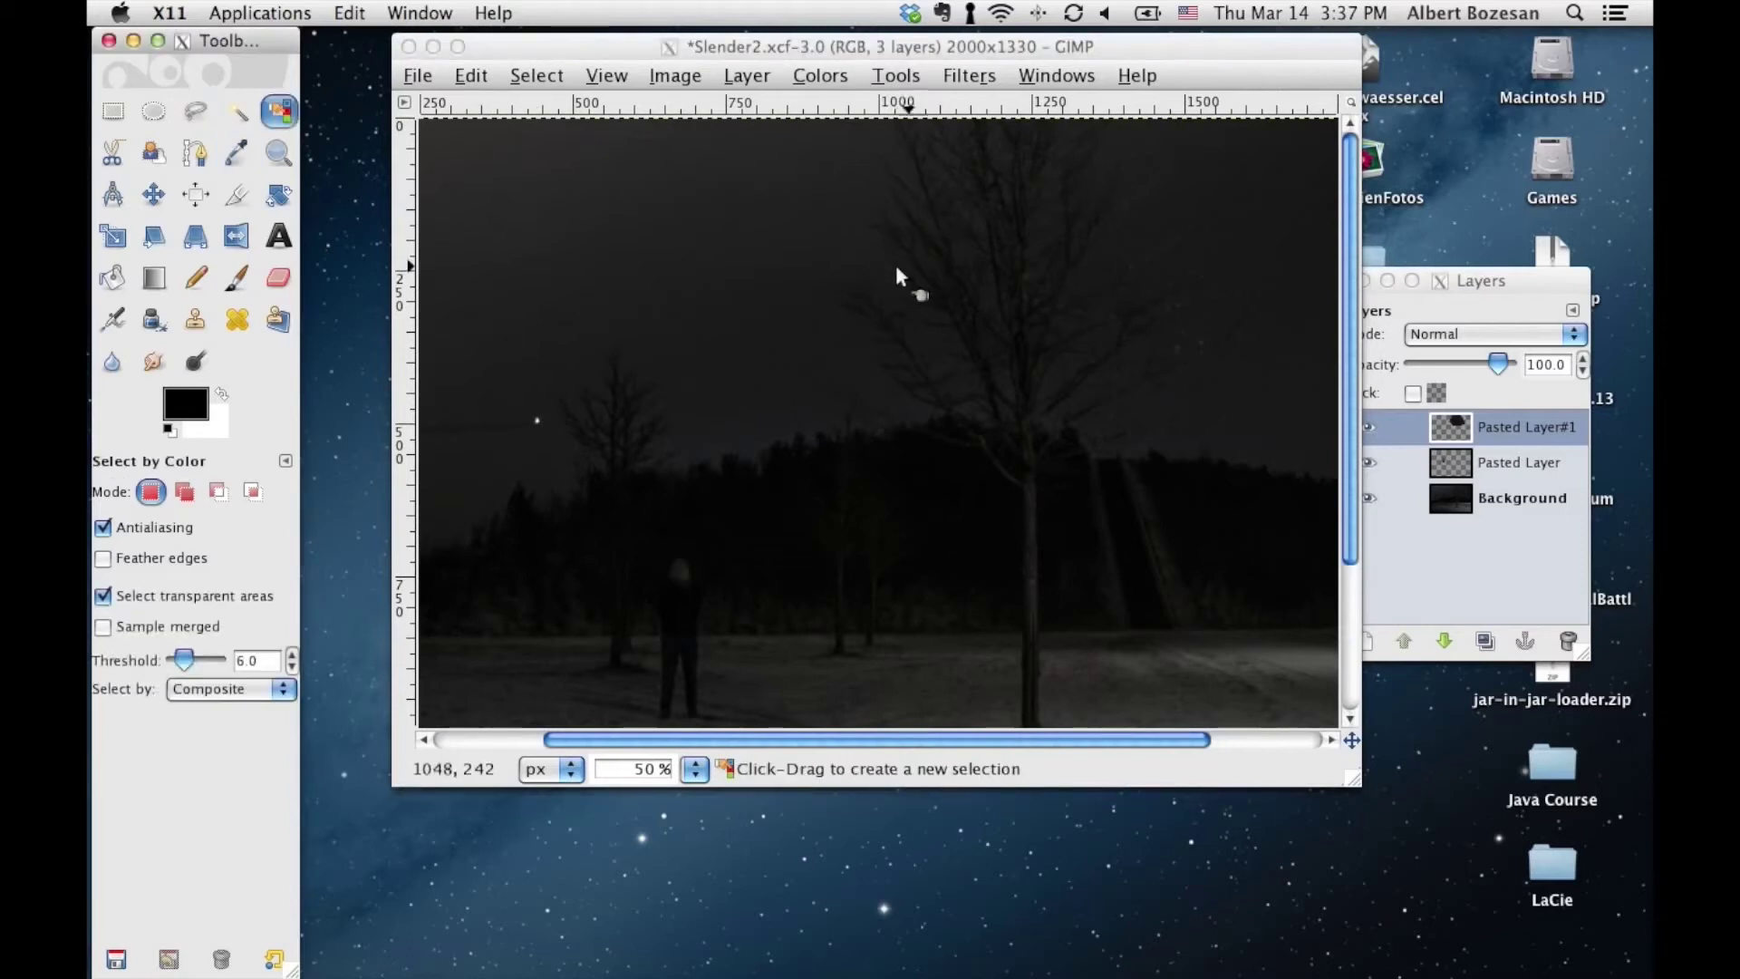
pyautogui.click(868, 266)
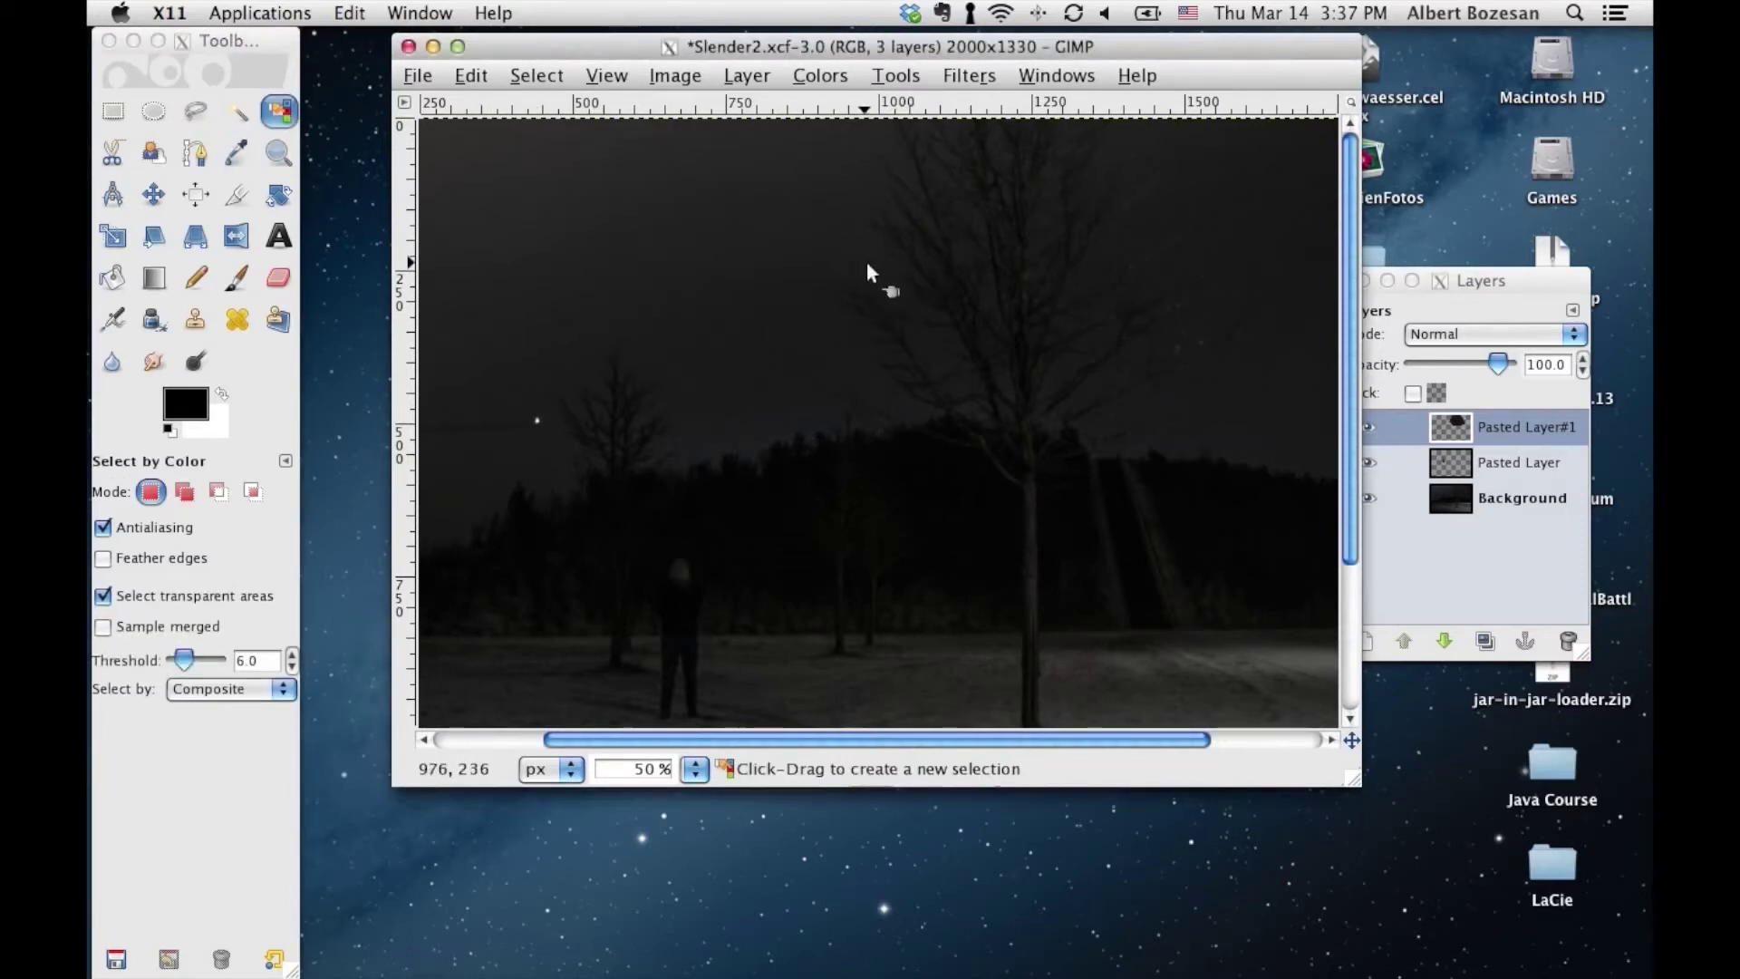
pyautogui.click(868, 268)
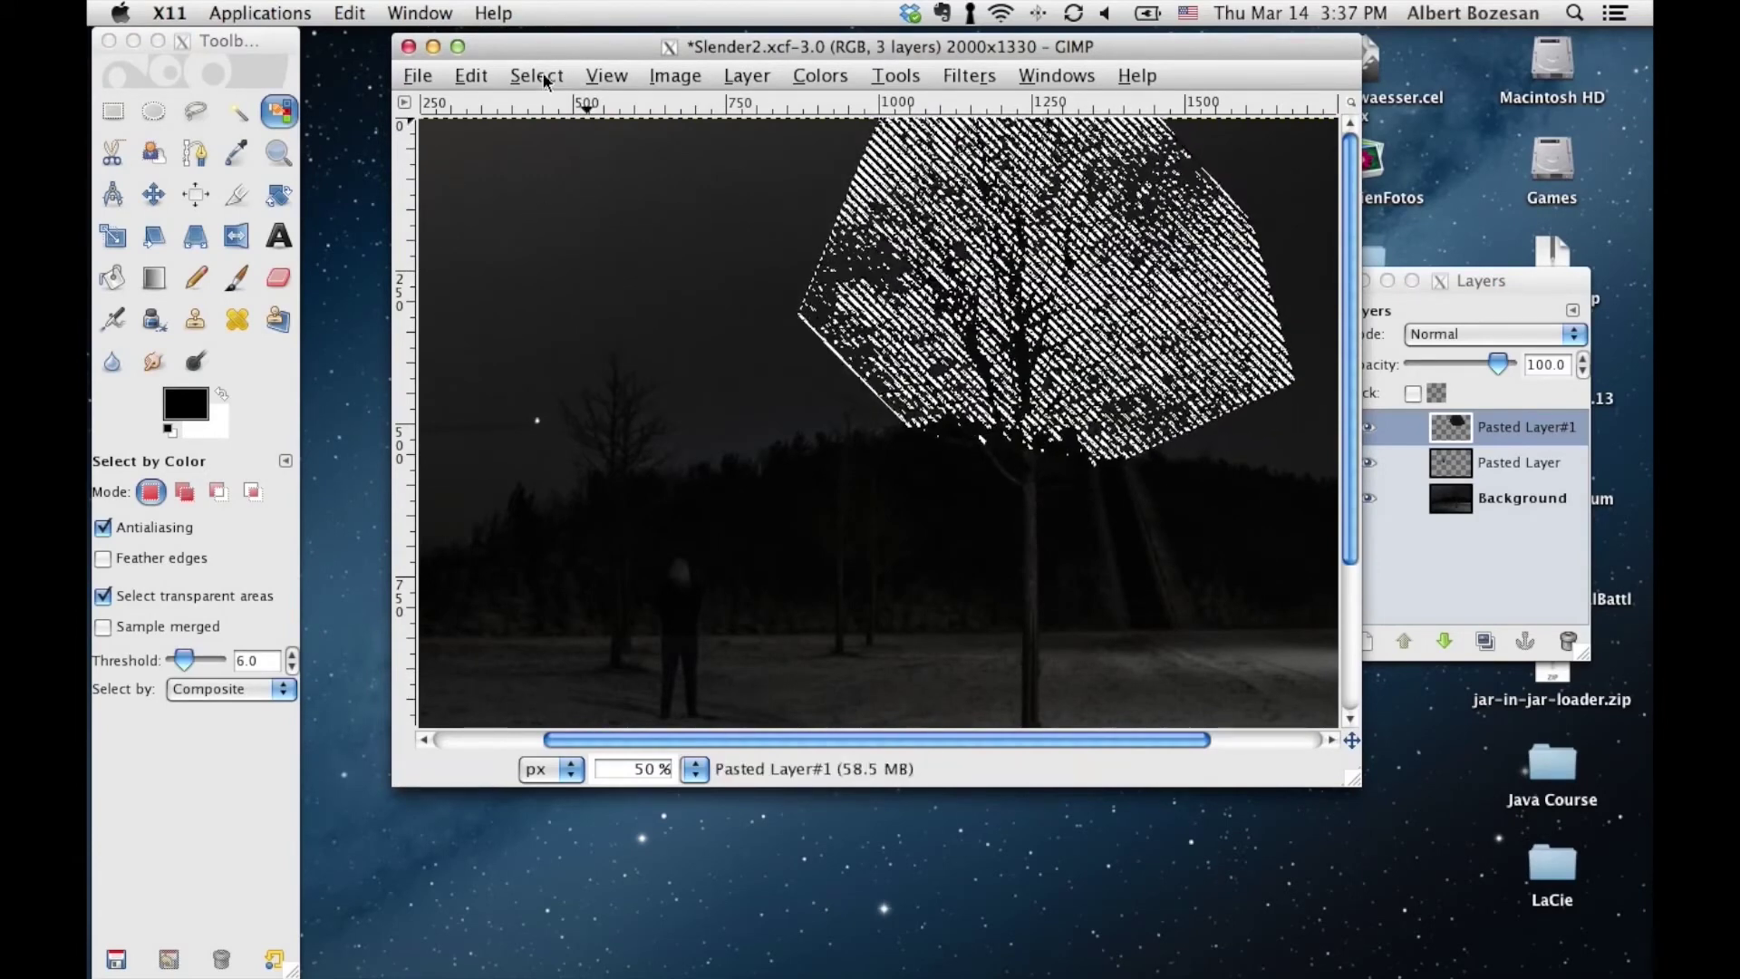
# Zoom to 100% and fill the selected sky area with black
pyautogui.click(694, 768)
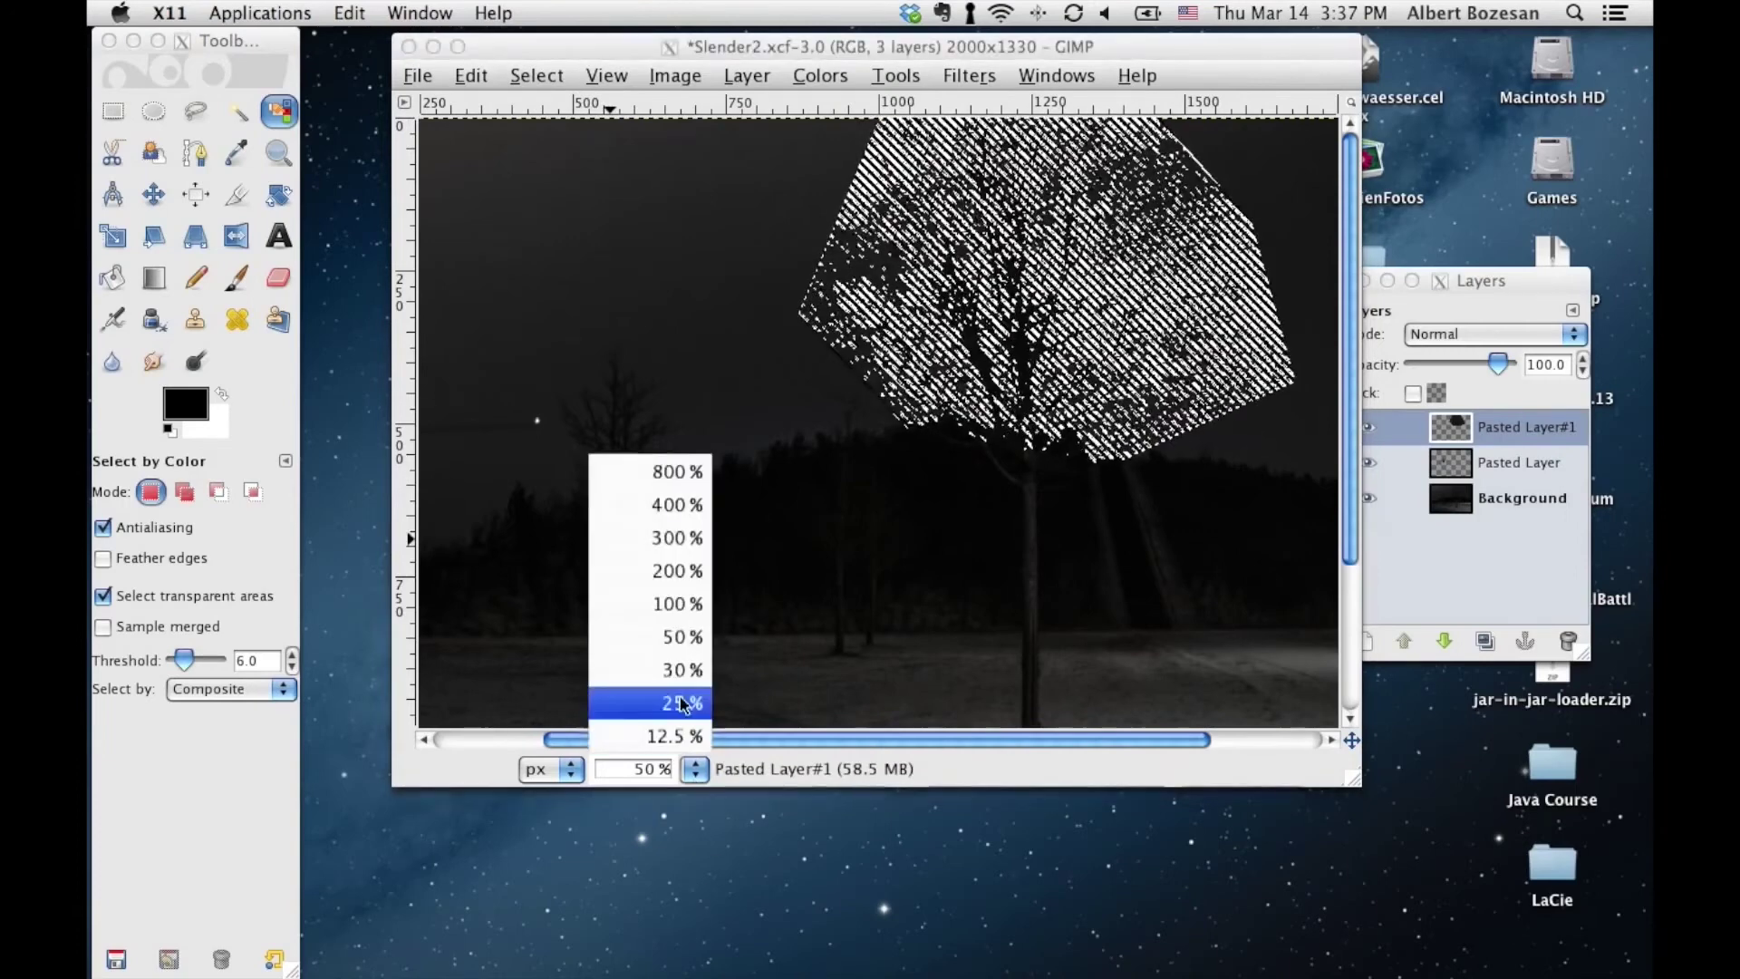
pyautogui.press('1')
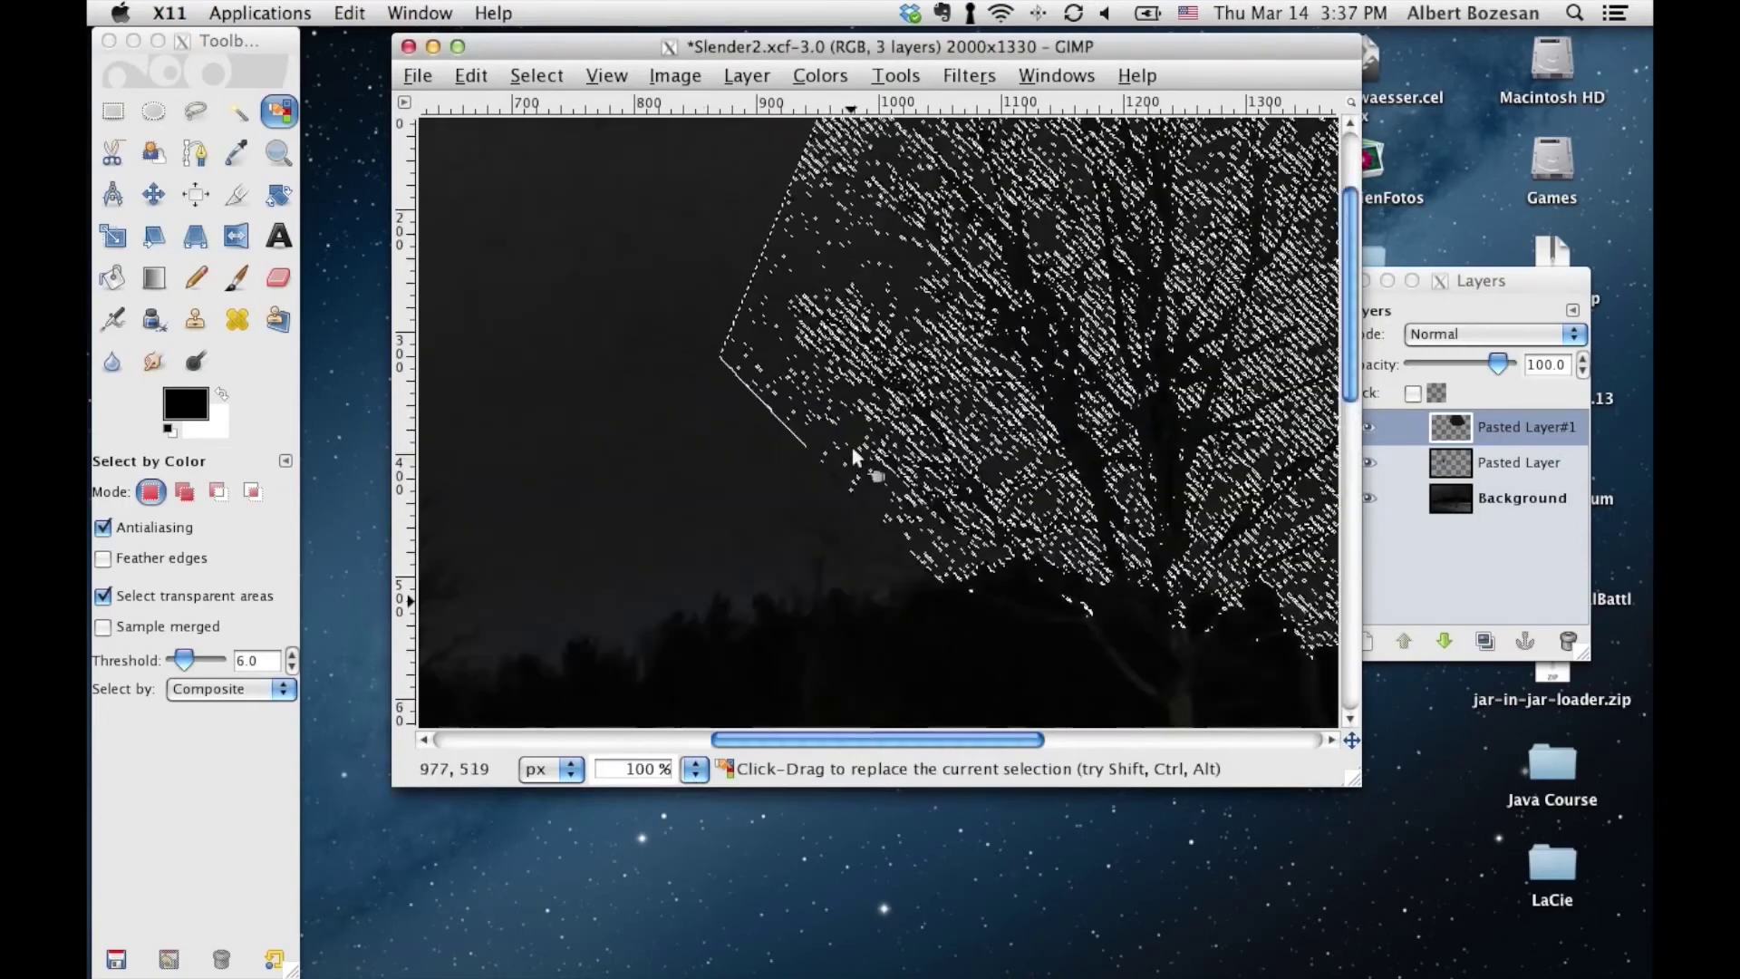
pyautogui.click(485, 72)
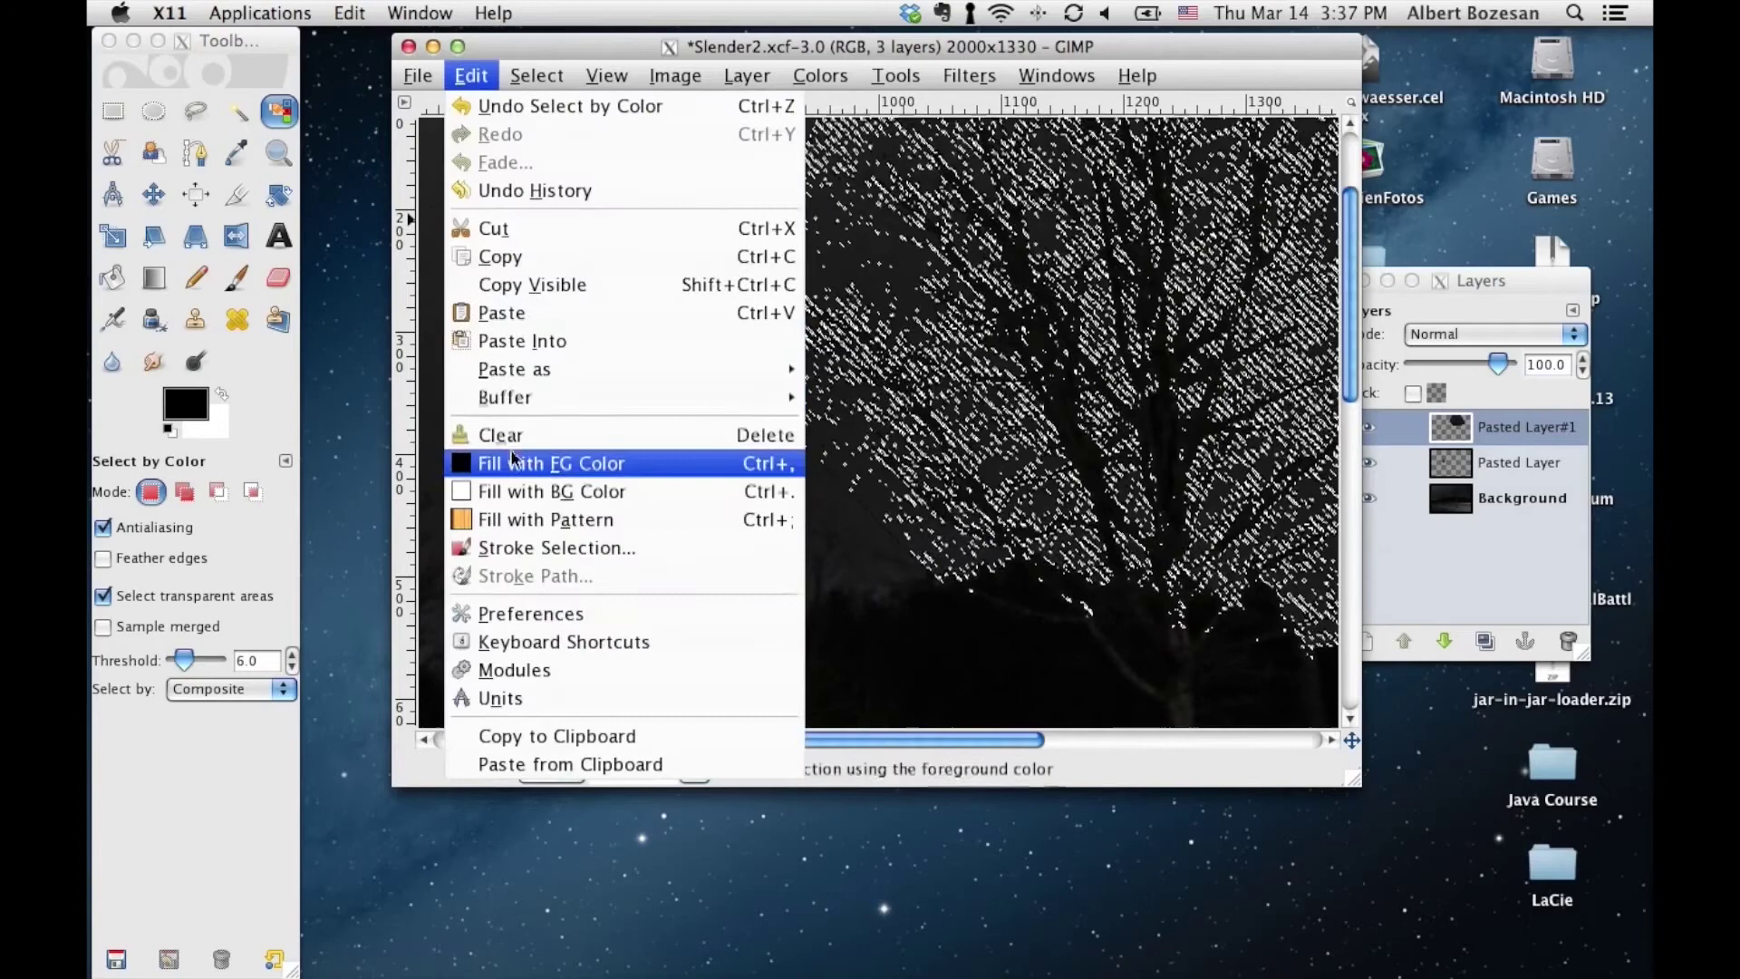
pyautogui.click(510, 450)
# Hide Background, select none, and repeat the Gaussian Blur on Pasted Layer#1
pyautogui.click(1427, 562)
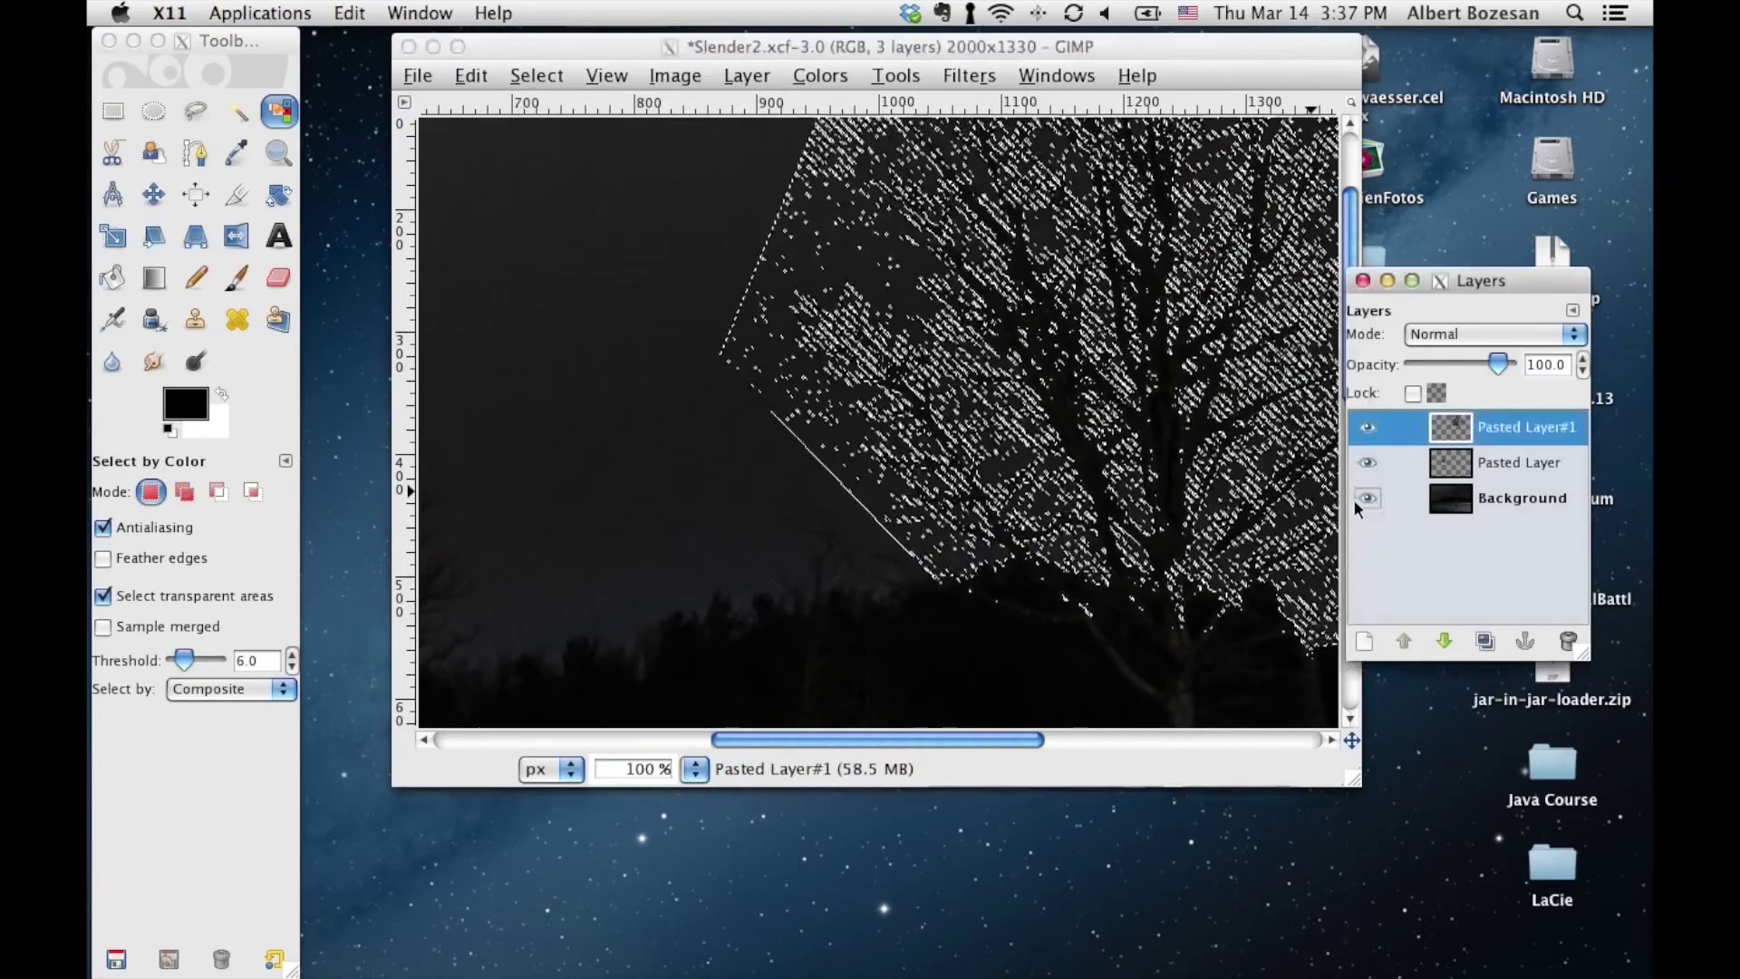
pyautogui.click(1356, 498)
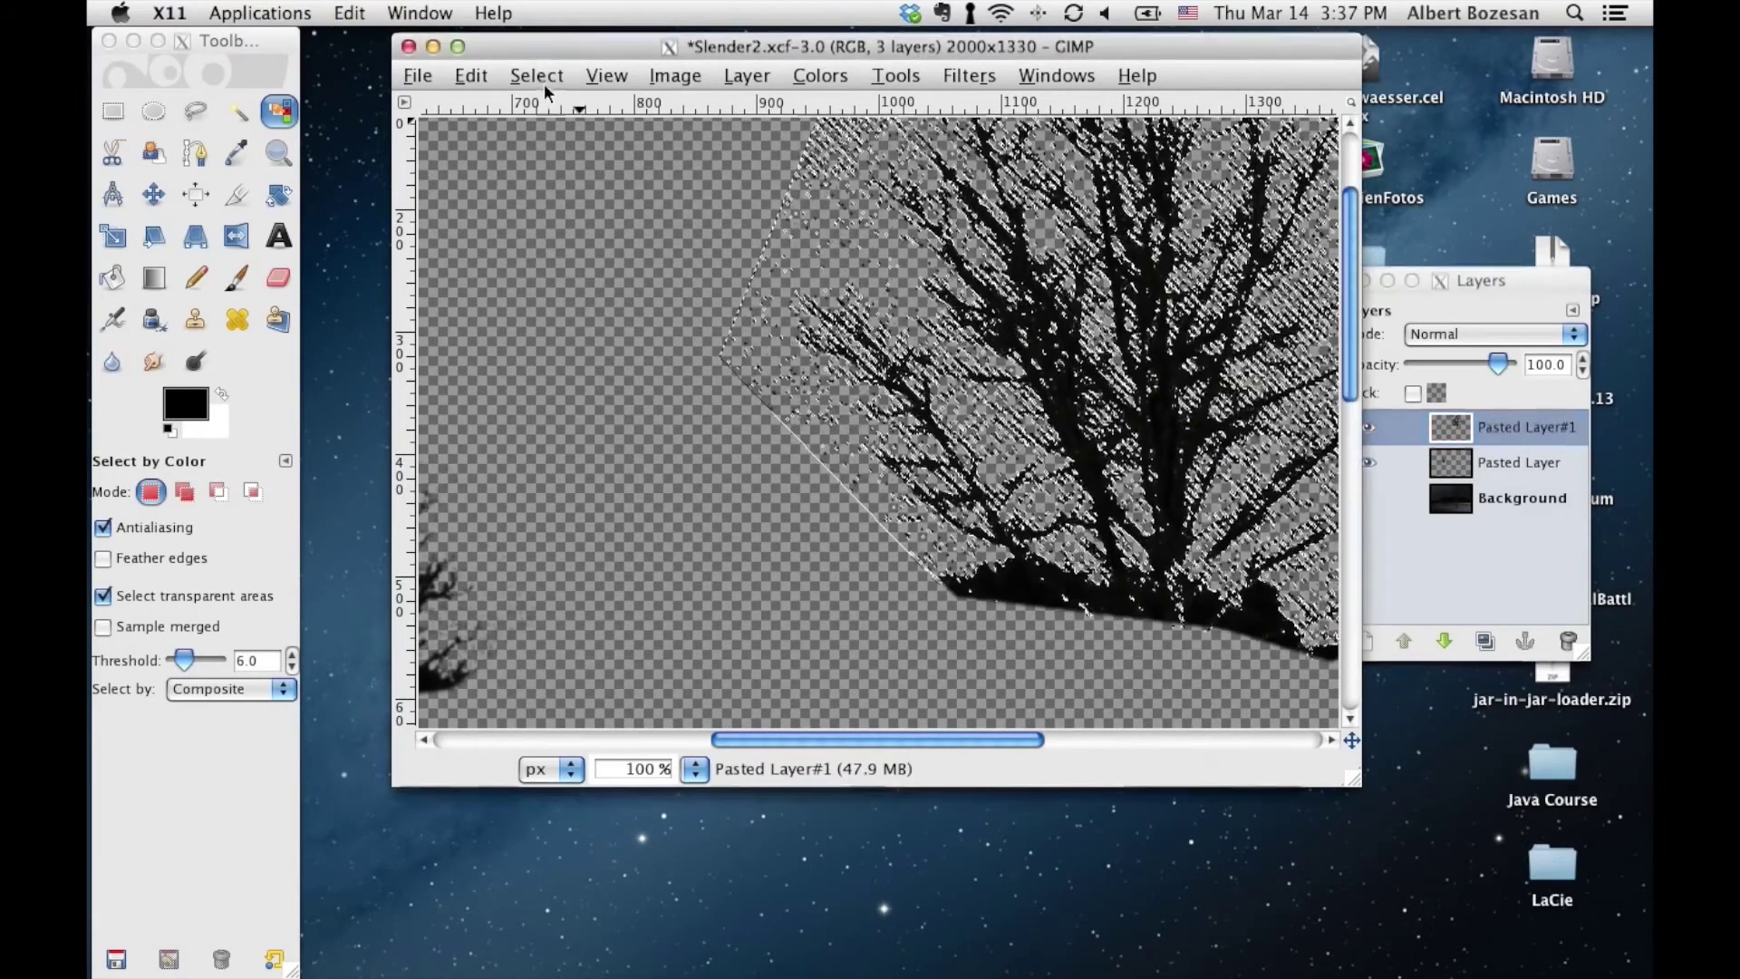
pyautogui.click(540, 78)
pyautogui.click(553, 123)
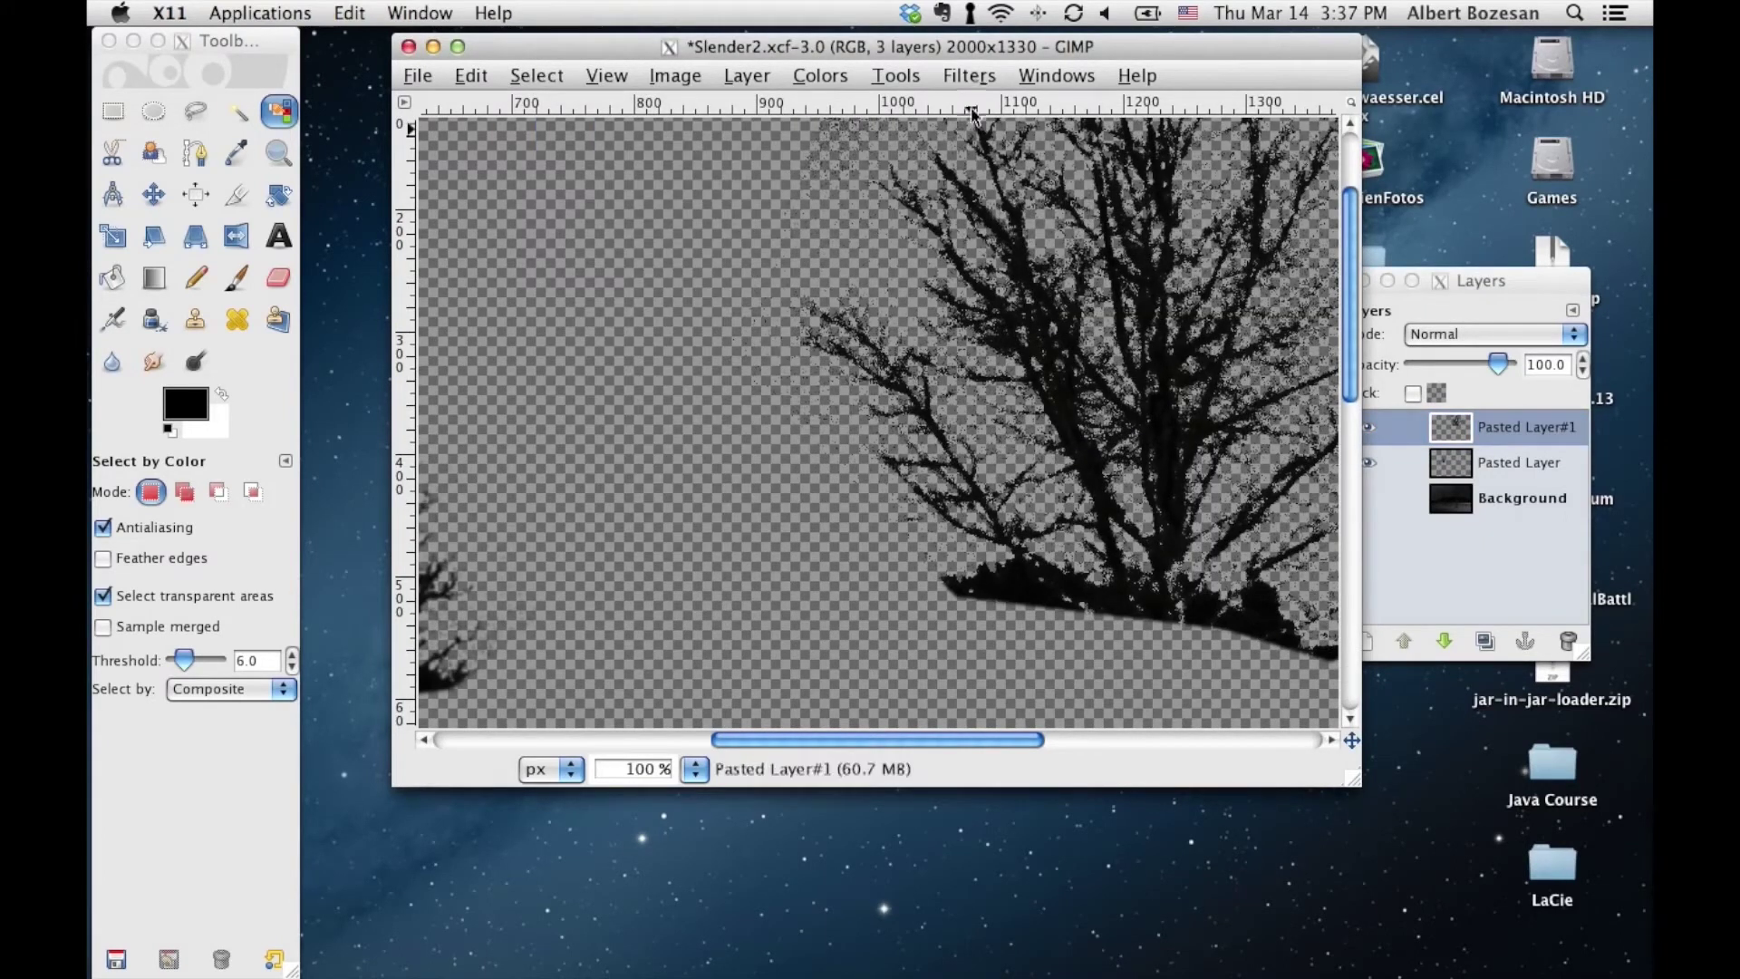
pyautogui.click(970, 77)
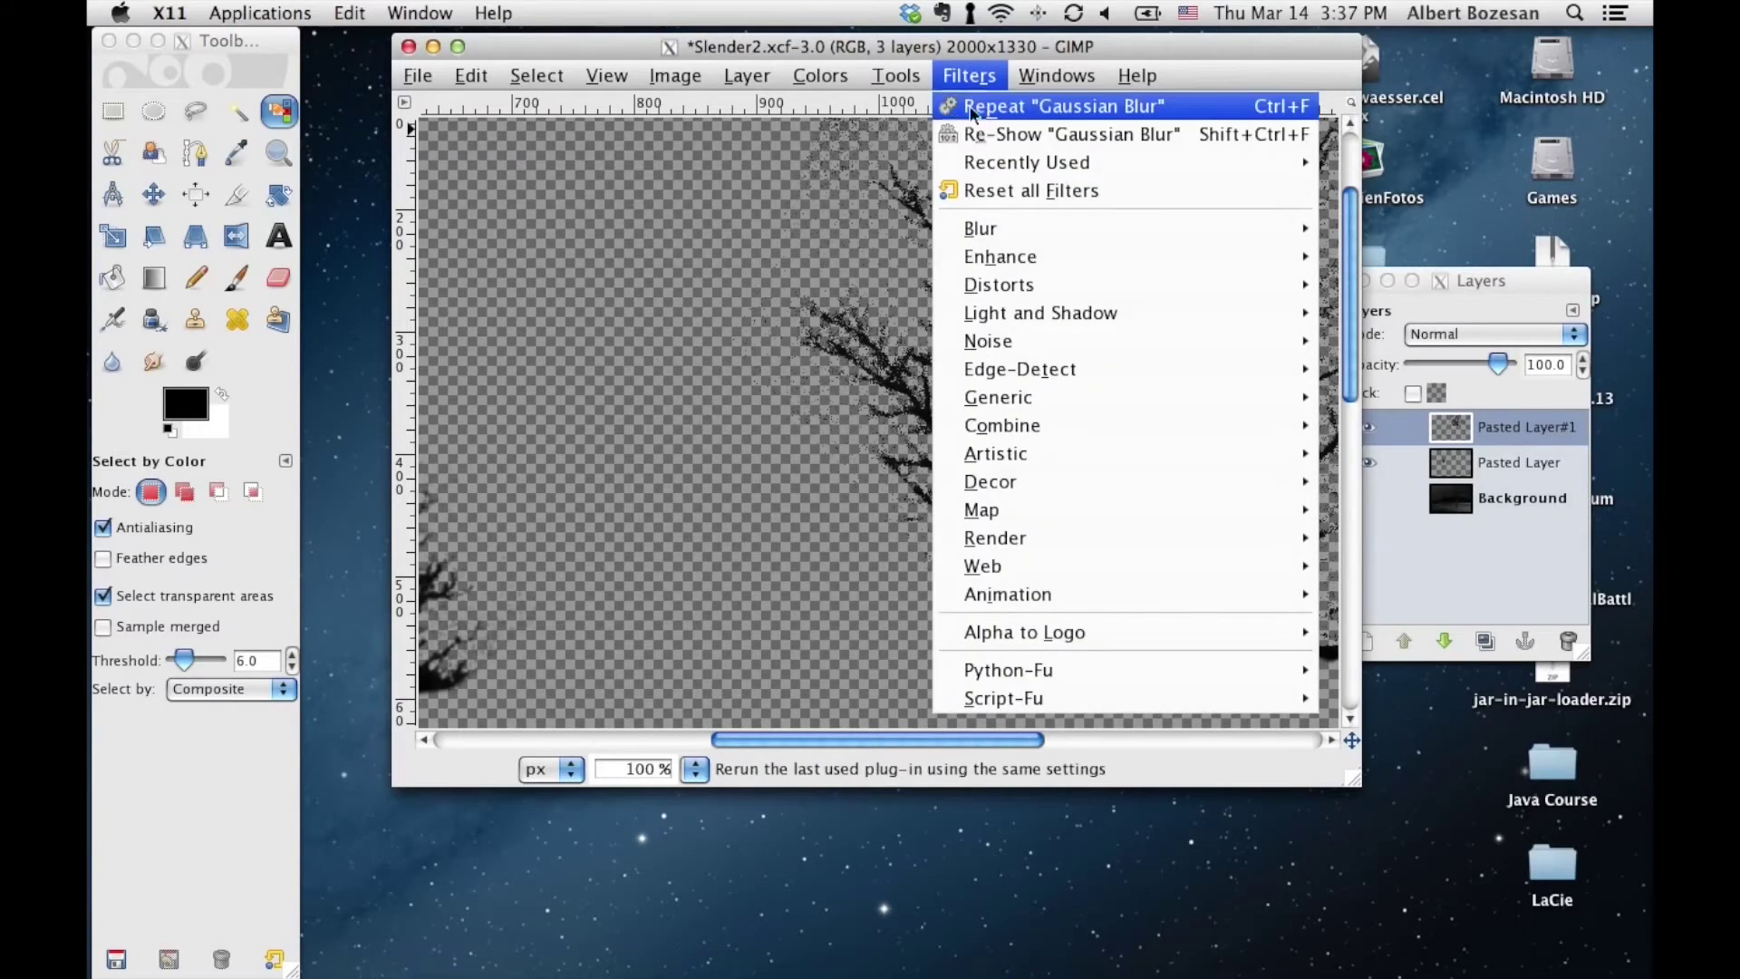
pyautogui.click(1097, 111)
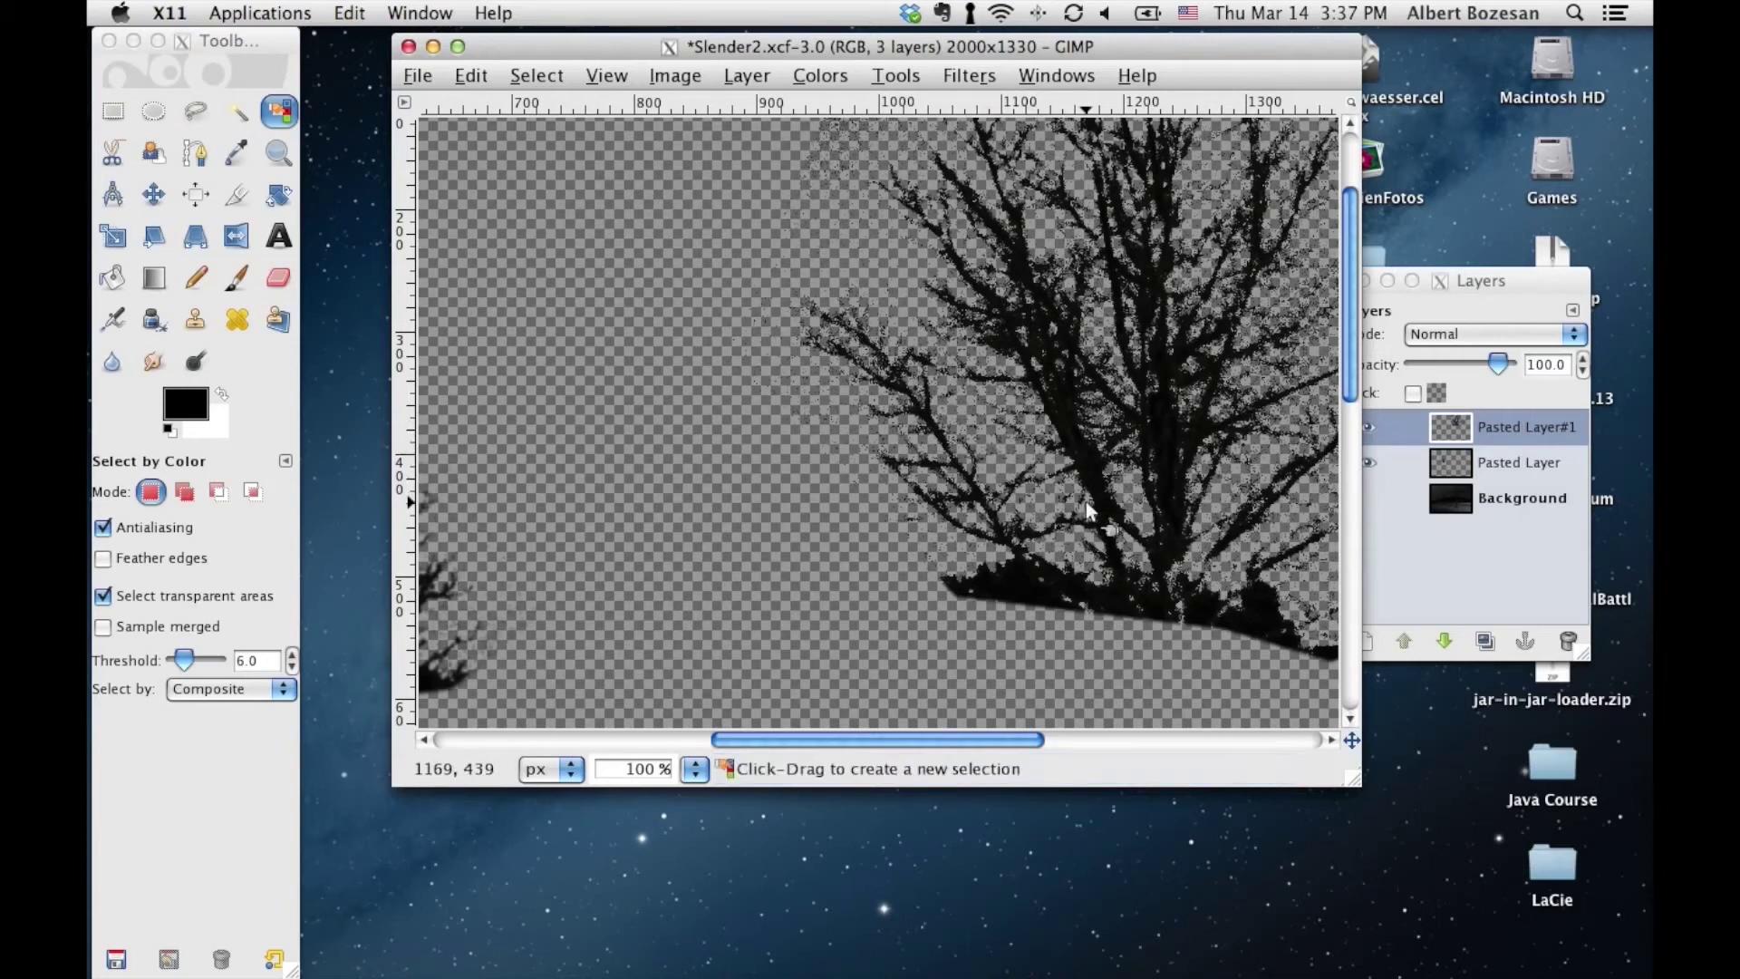
pyautogui.click(695, 769)
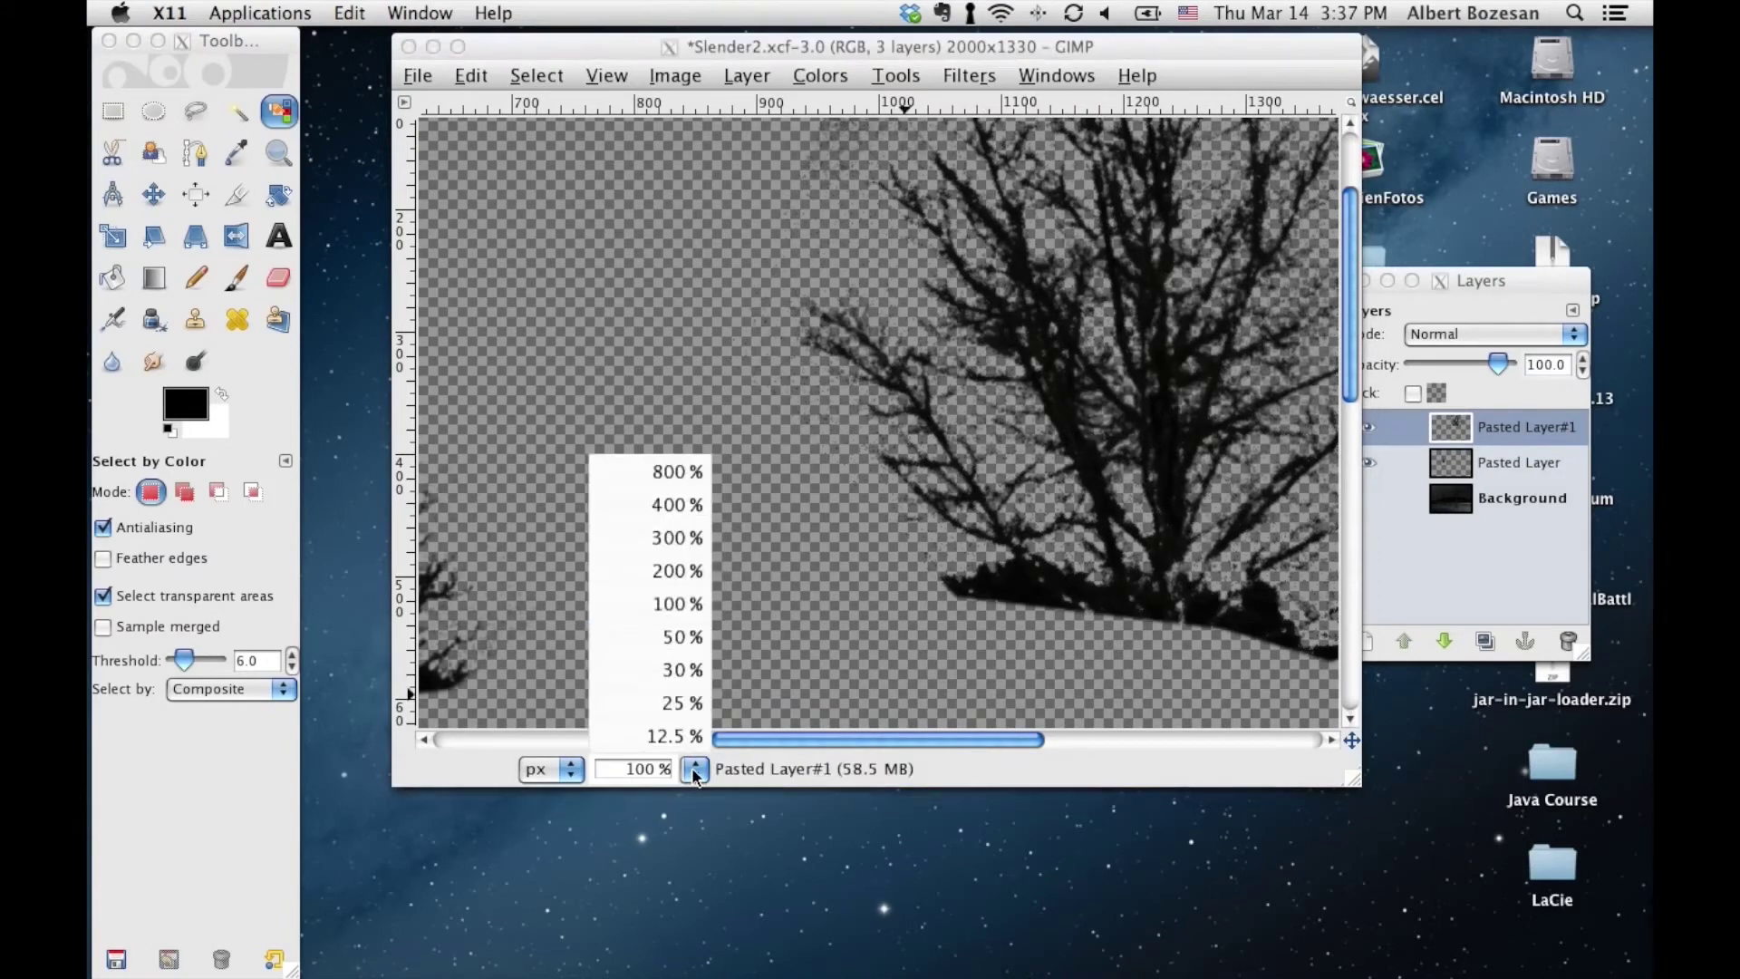
# At 30% zoom, erase the grey specks around the trees with the Eraser at scale 6.49
pyautogui.click(686, 669)
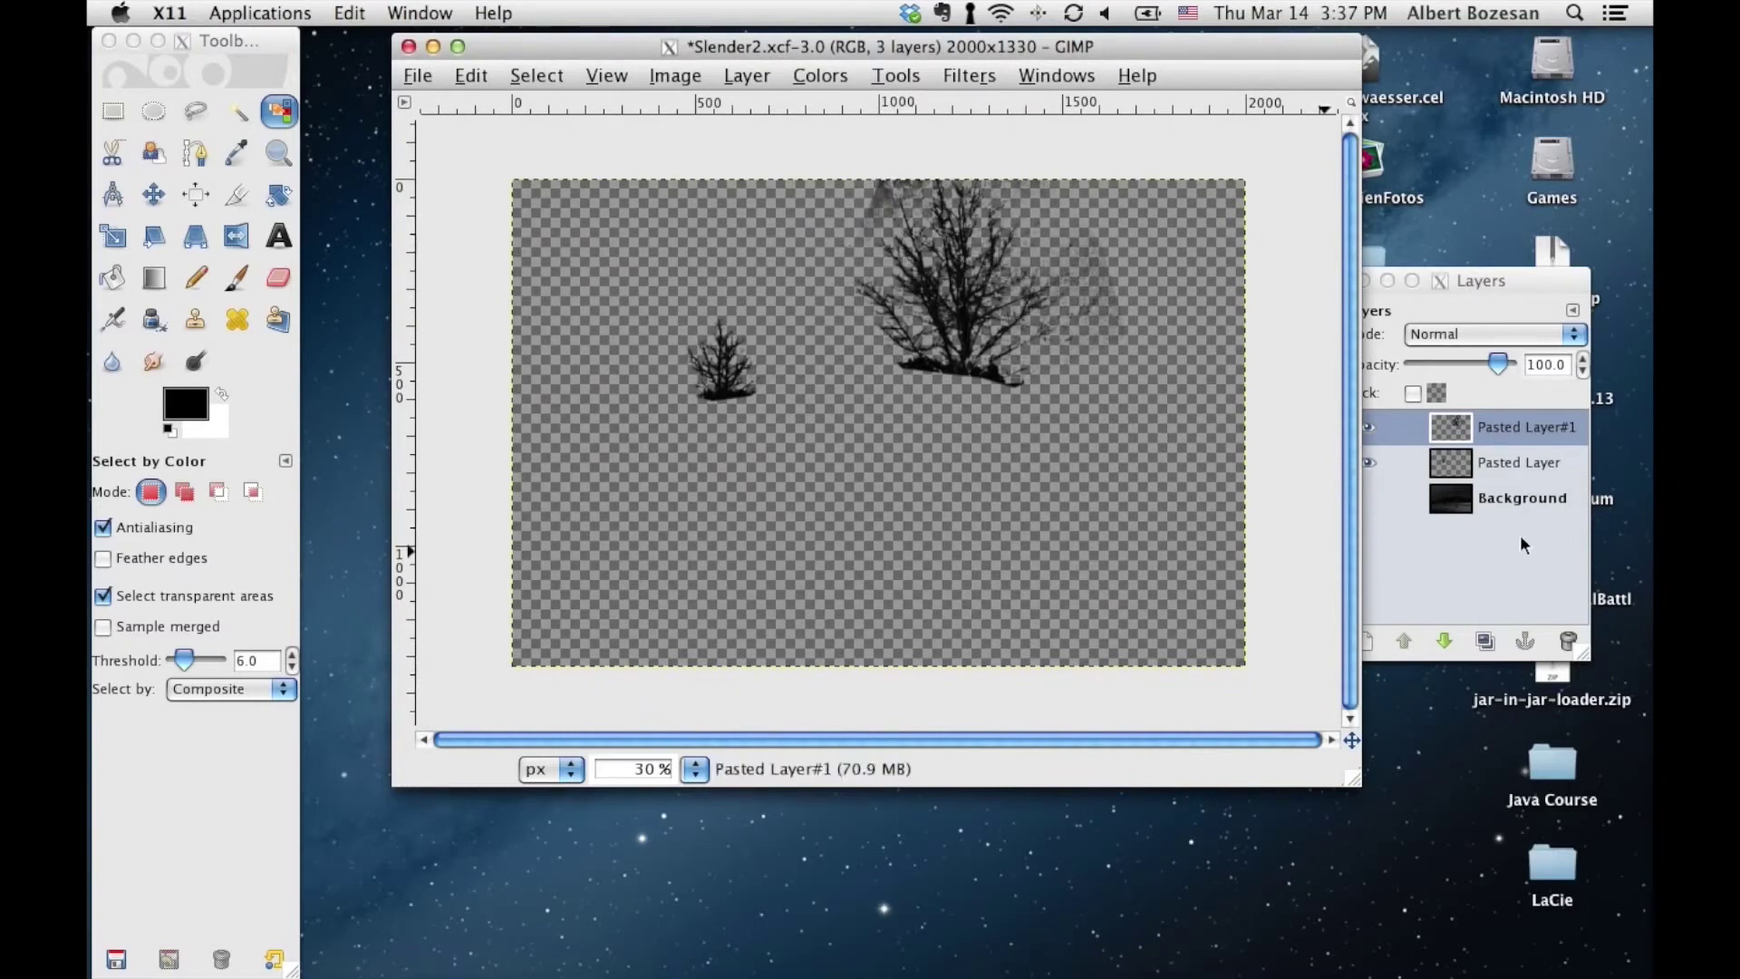
pyautogui.click(256, 323)
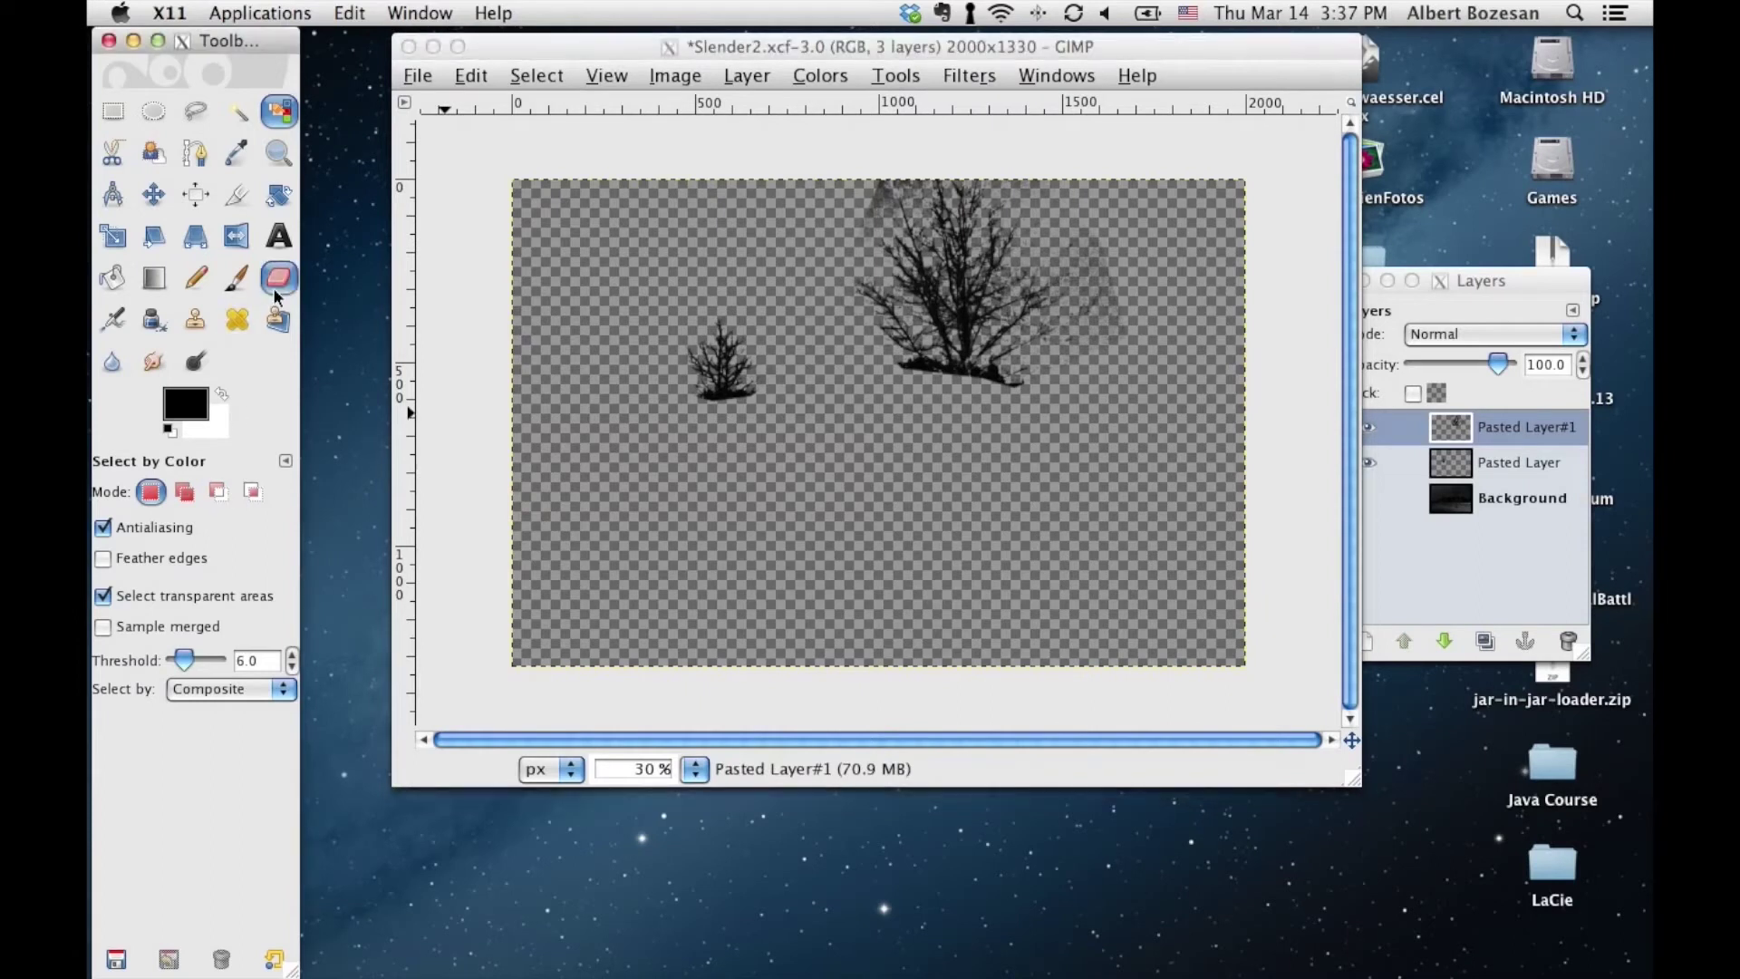
pyautogui.click(275, 285)
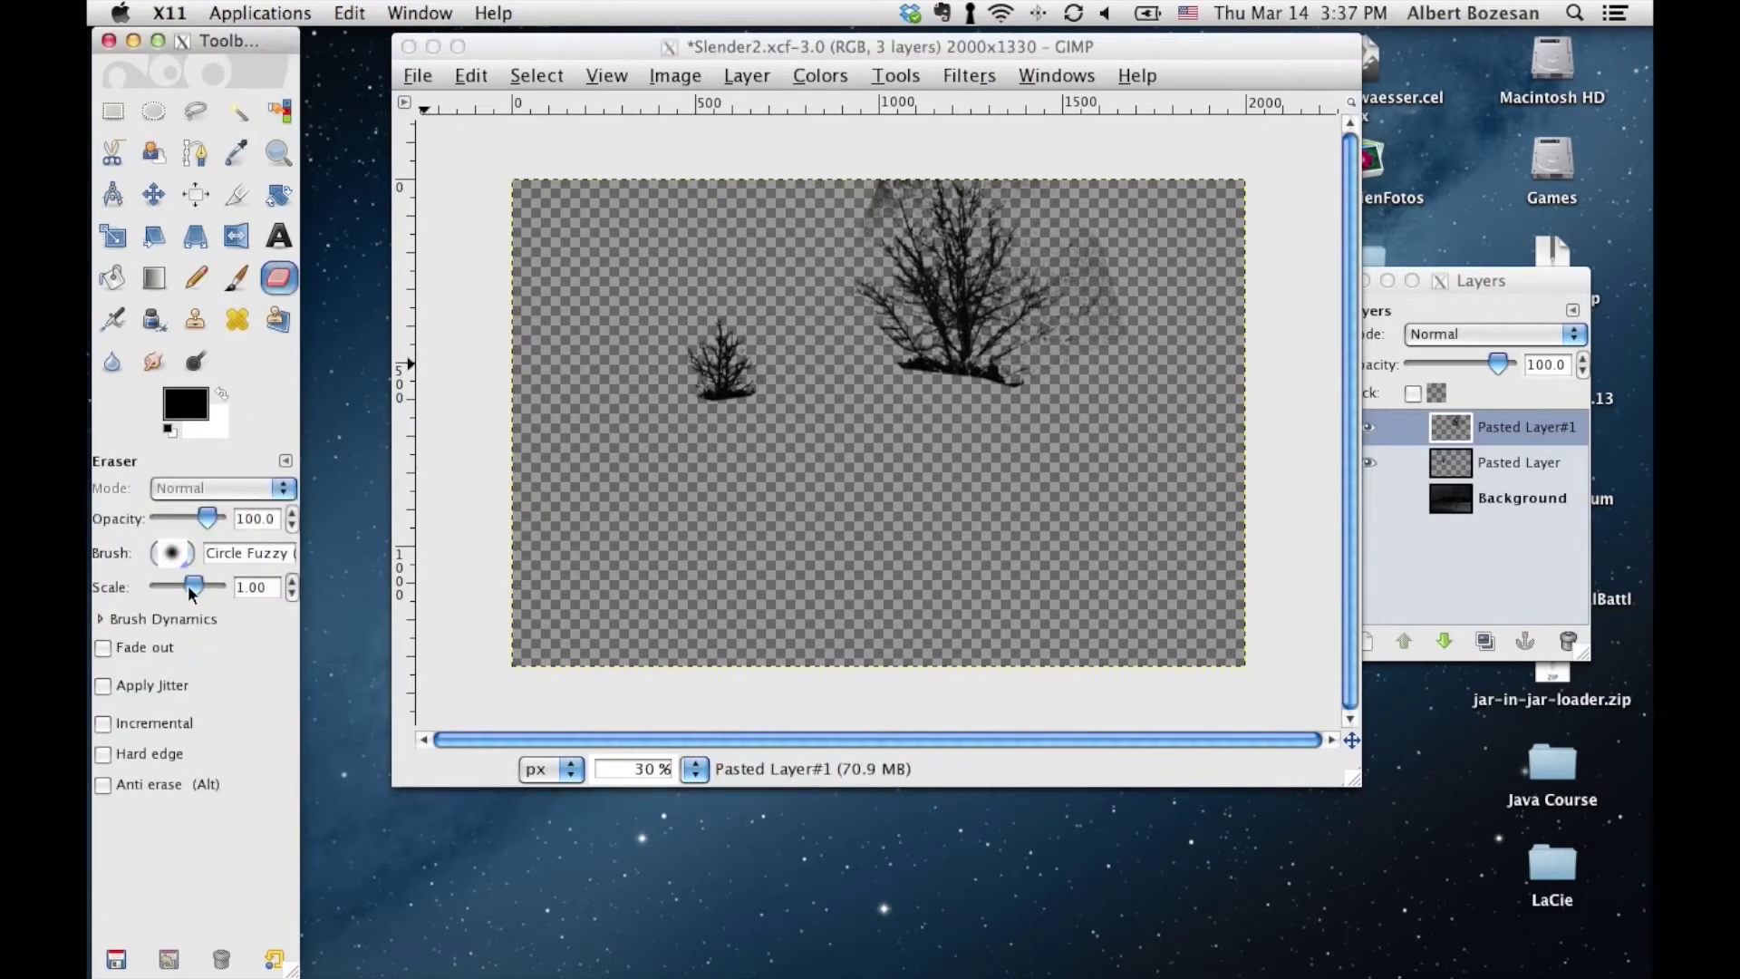
pyautogui.moveTo(201, 590); pyautogui.dragTo(207, 587)
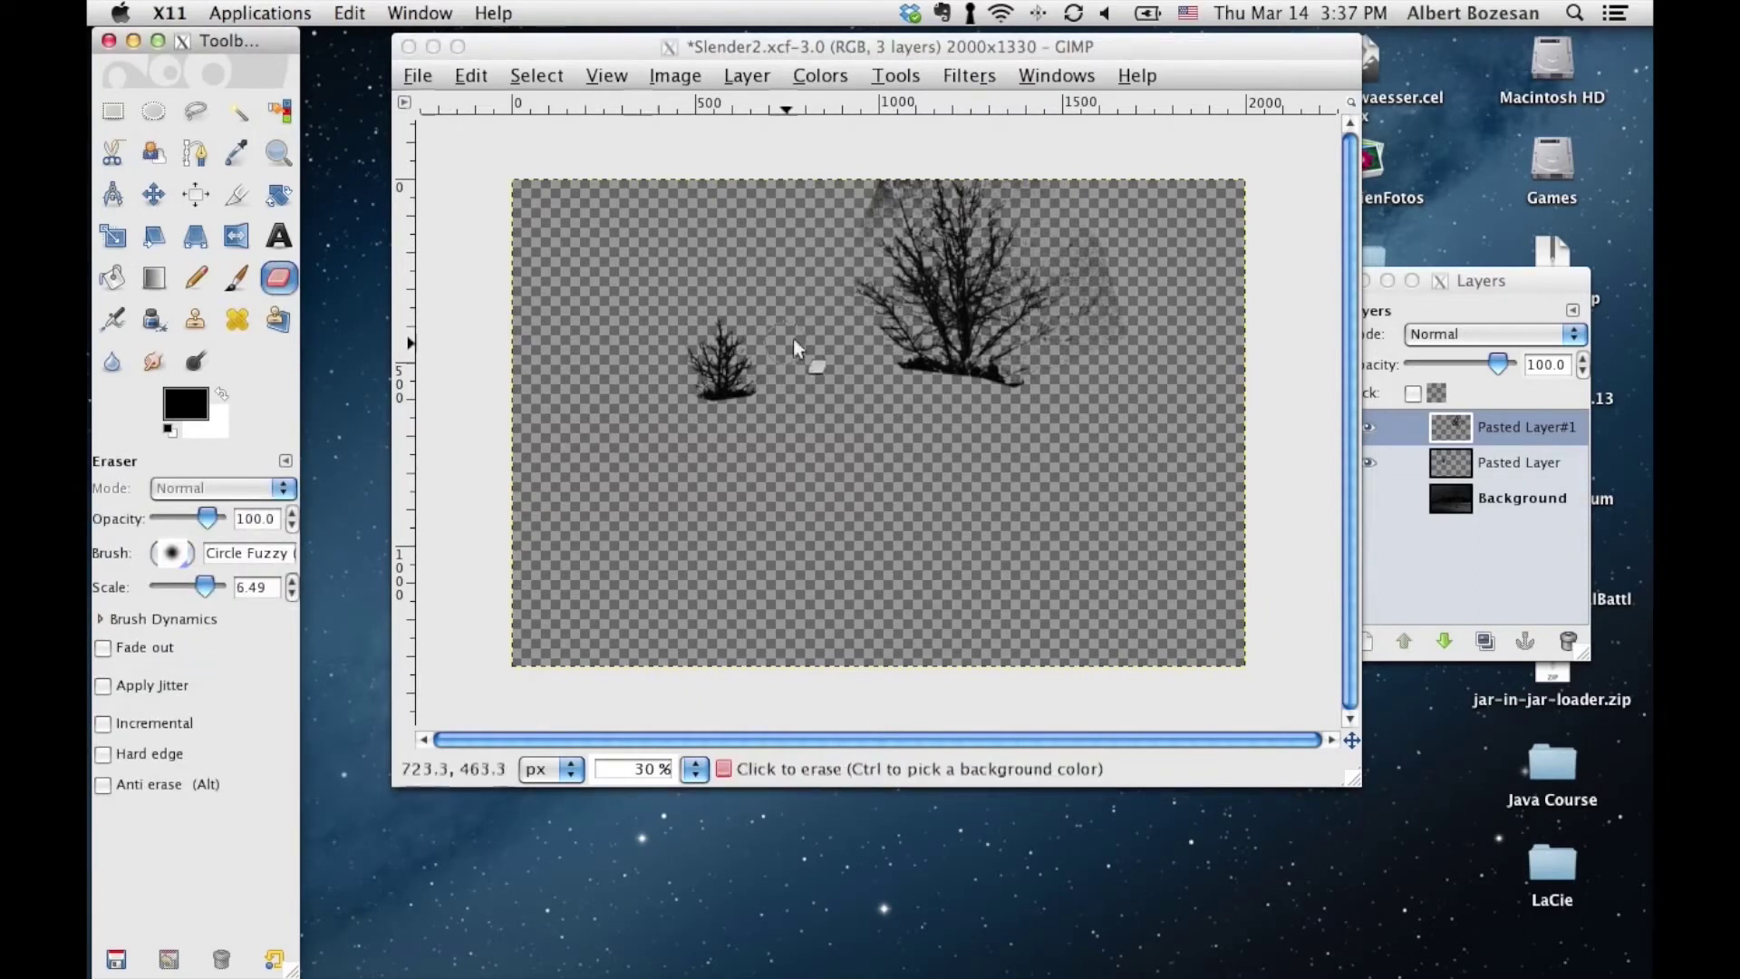
pyautogui.click(852, 215)
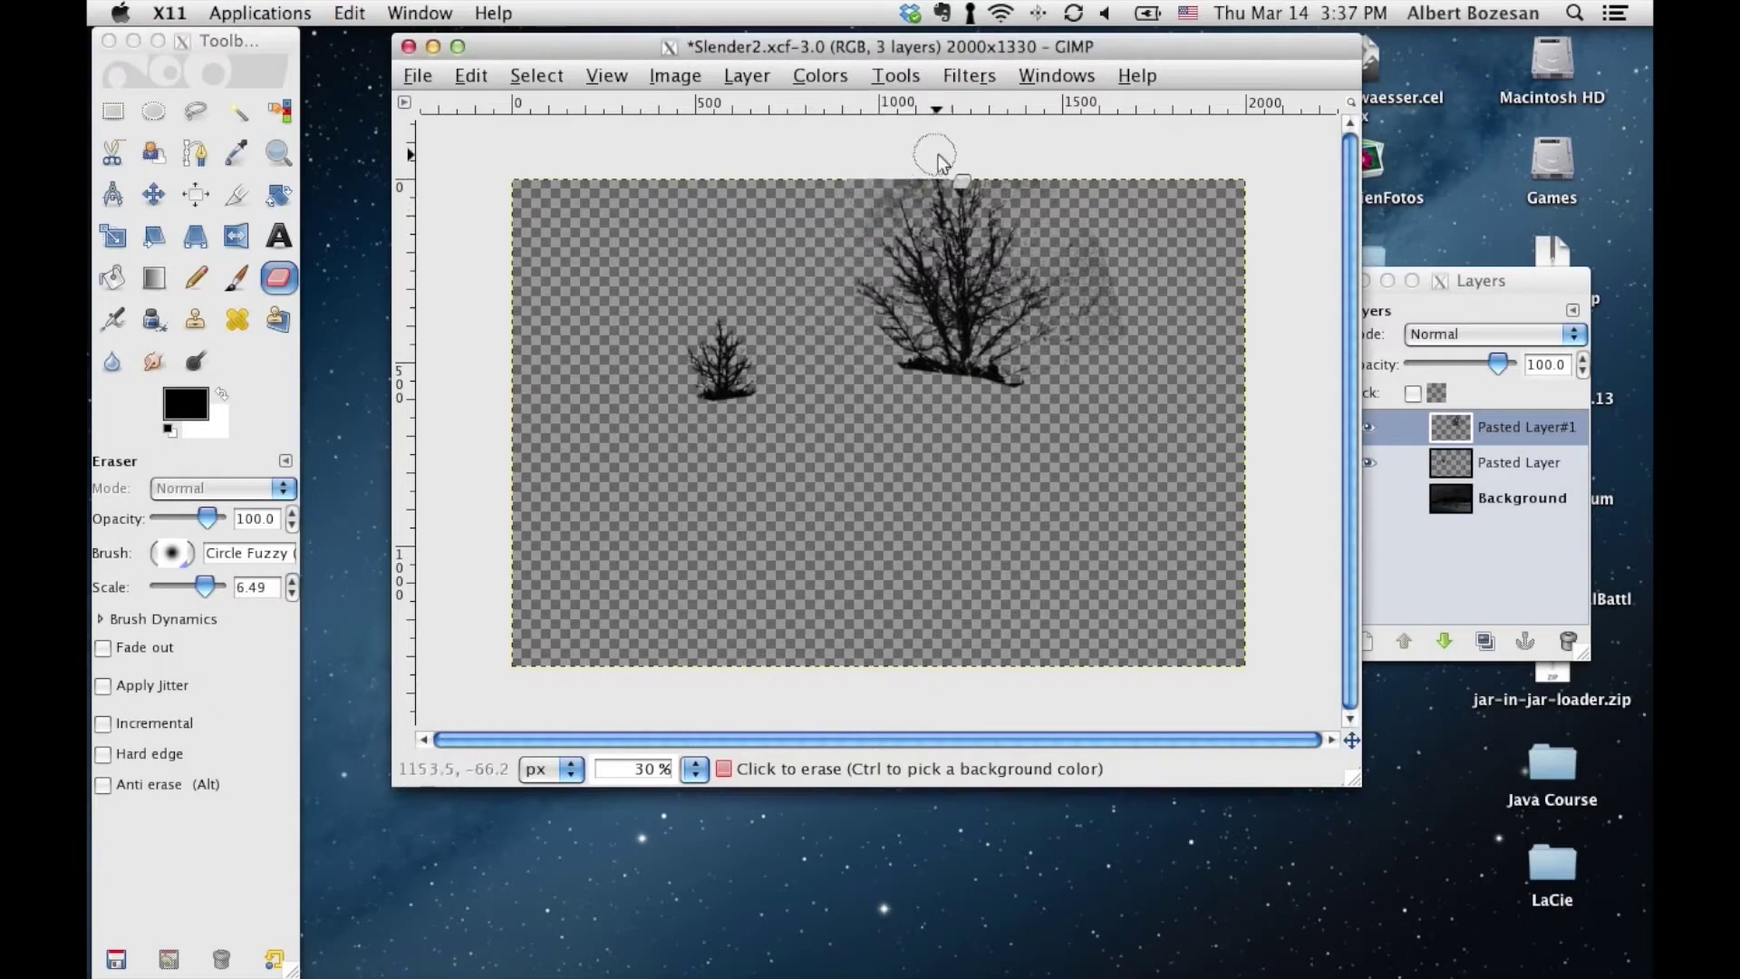
pyautogui.moveTo(1100, 292); pyautogui.dragTo(1079, 218)
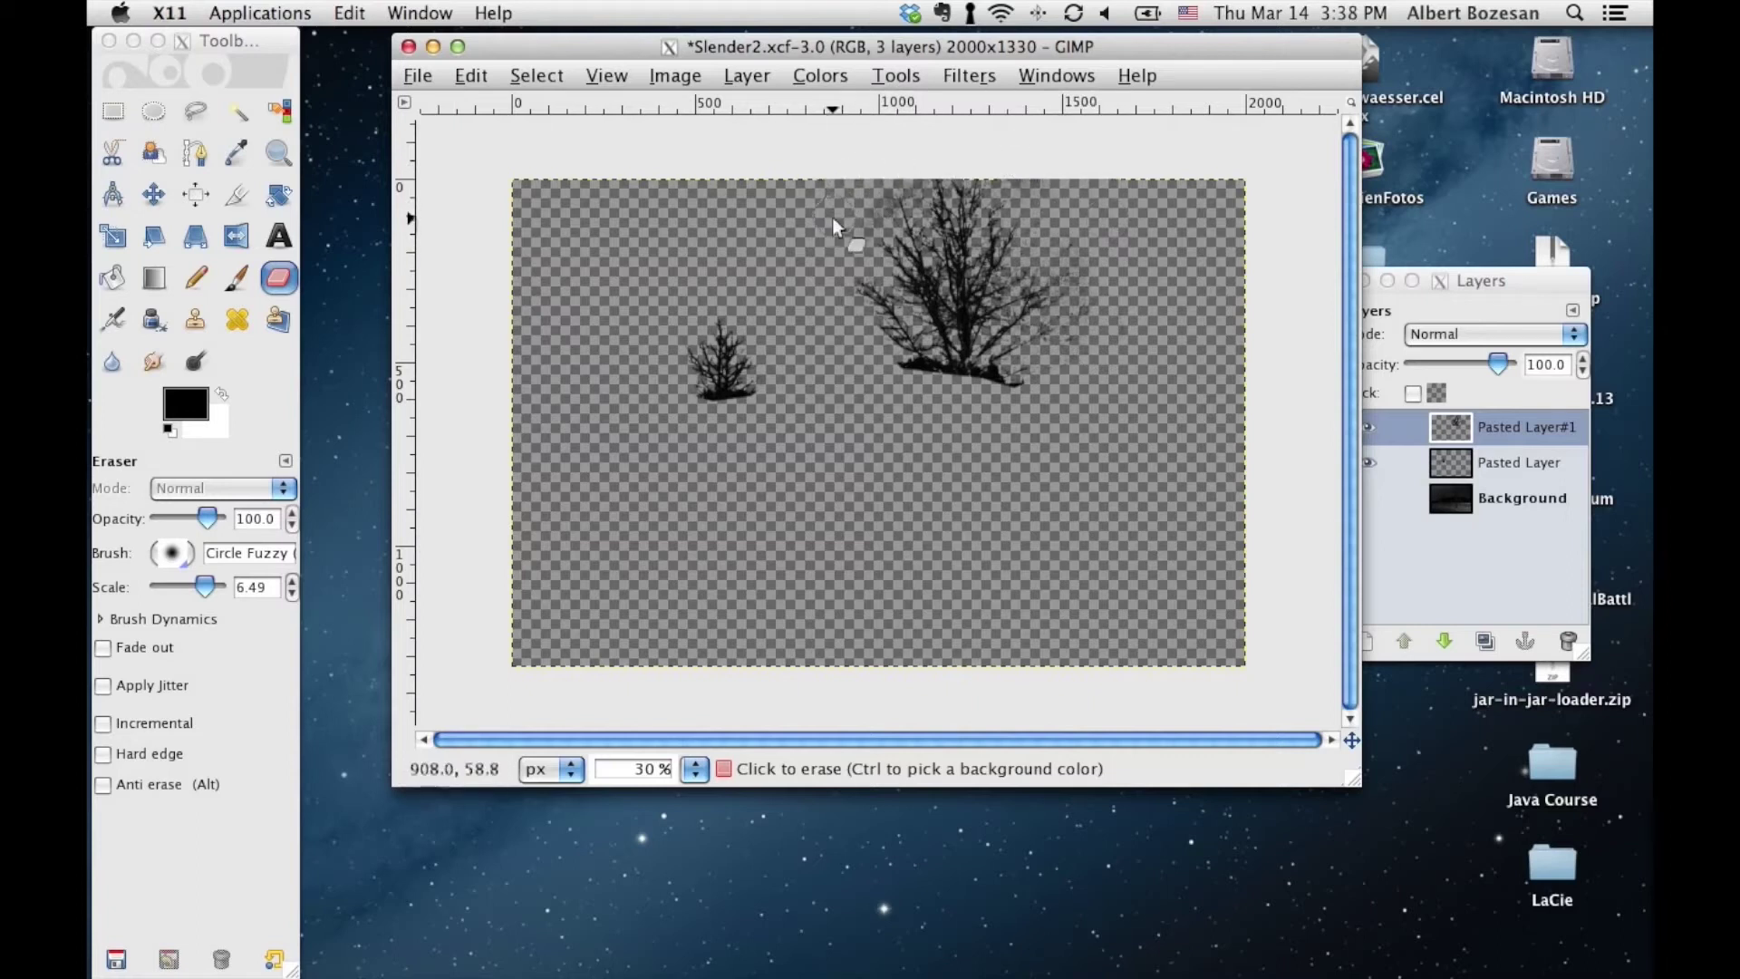
pyautogui.click(796, 346)
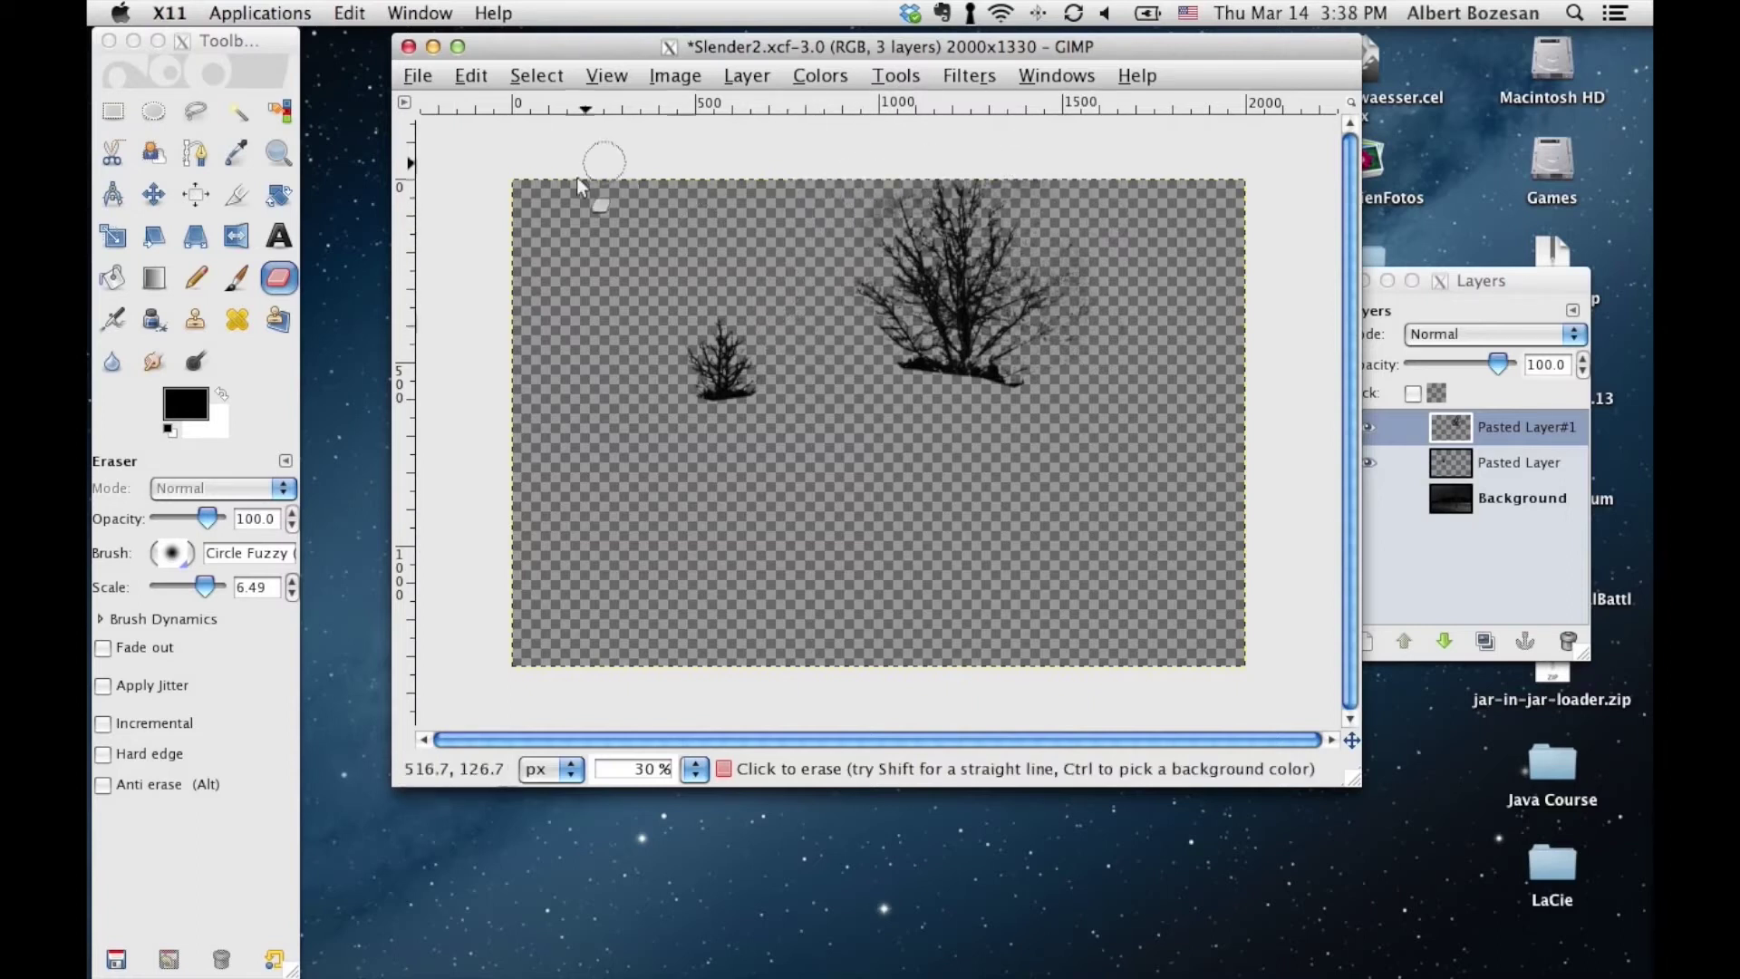
pyautogui.click(1475, 522)
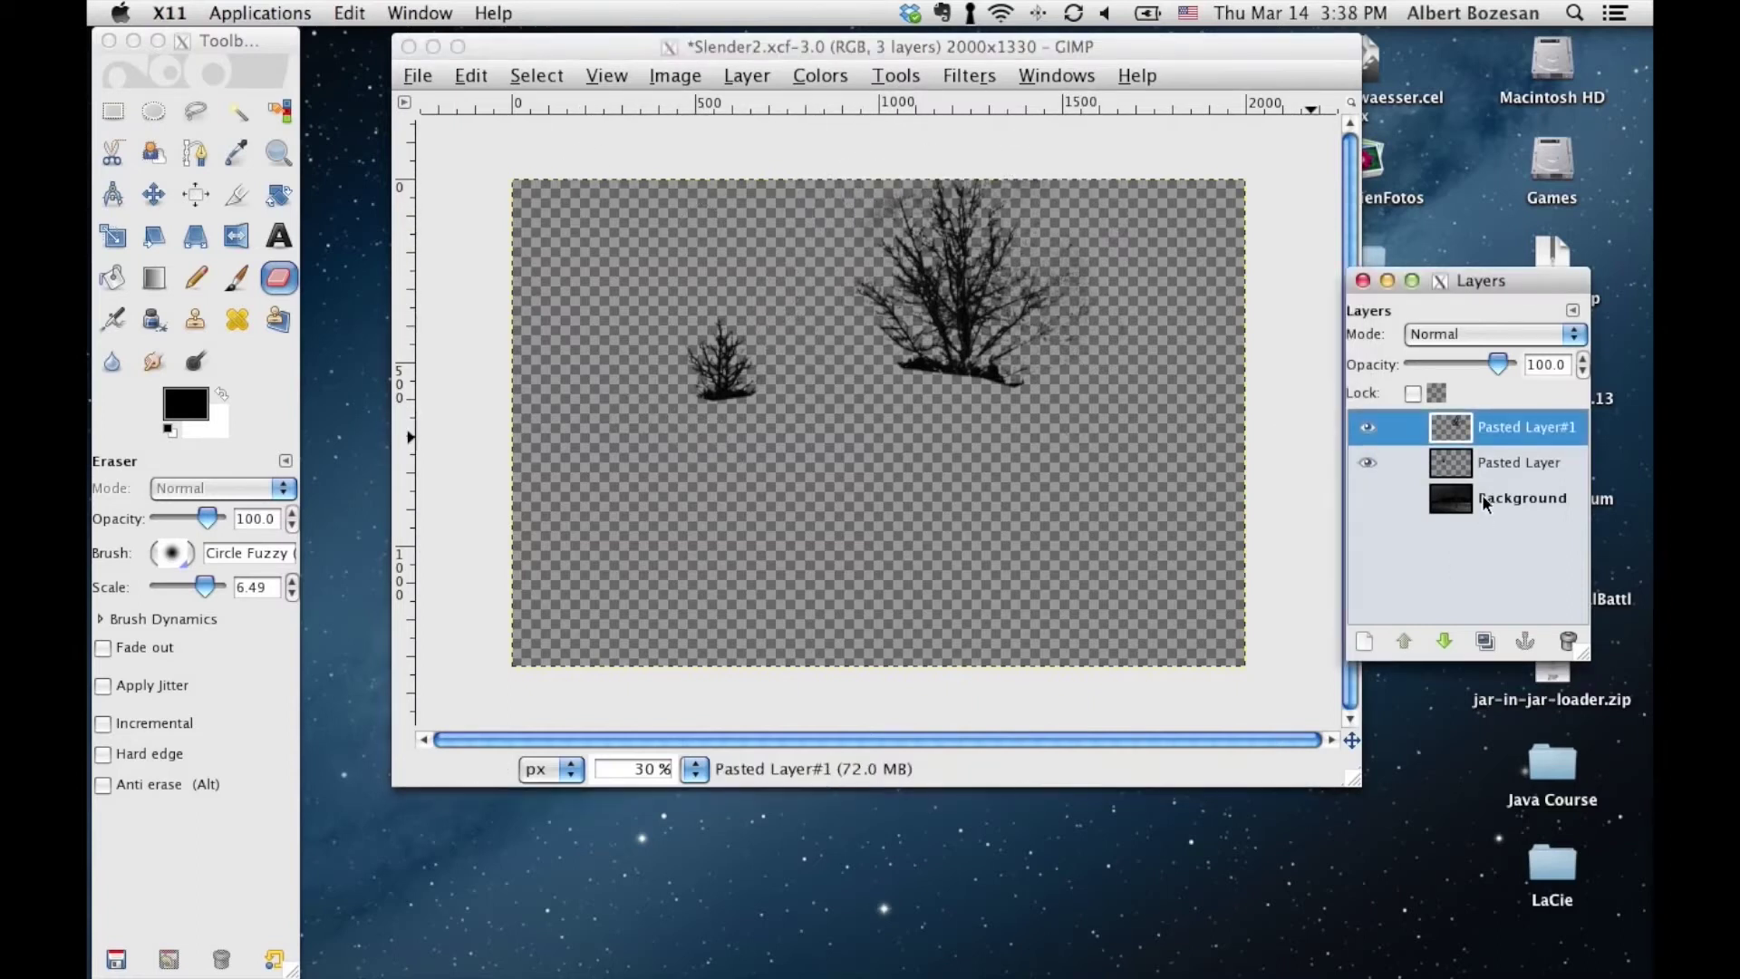
# Show and activate Background, then free-select the sky above the treeline
pyautogui.click(1483, 498)
pyautogui.click(1381, 498)
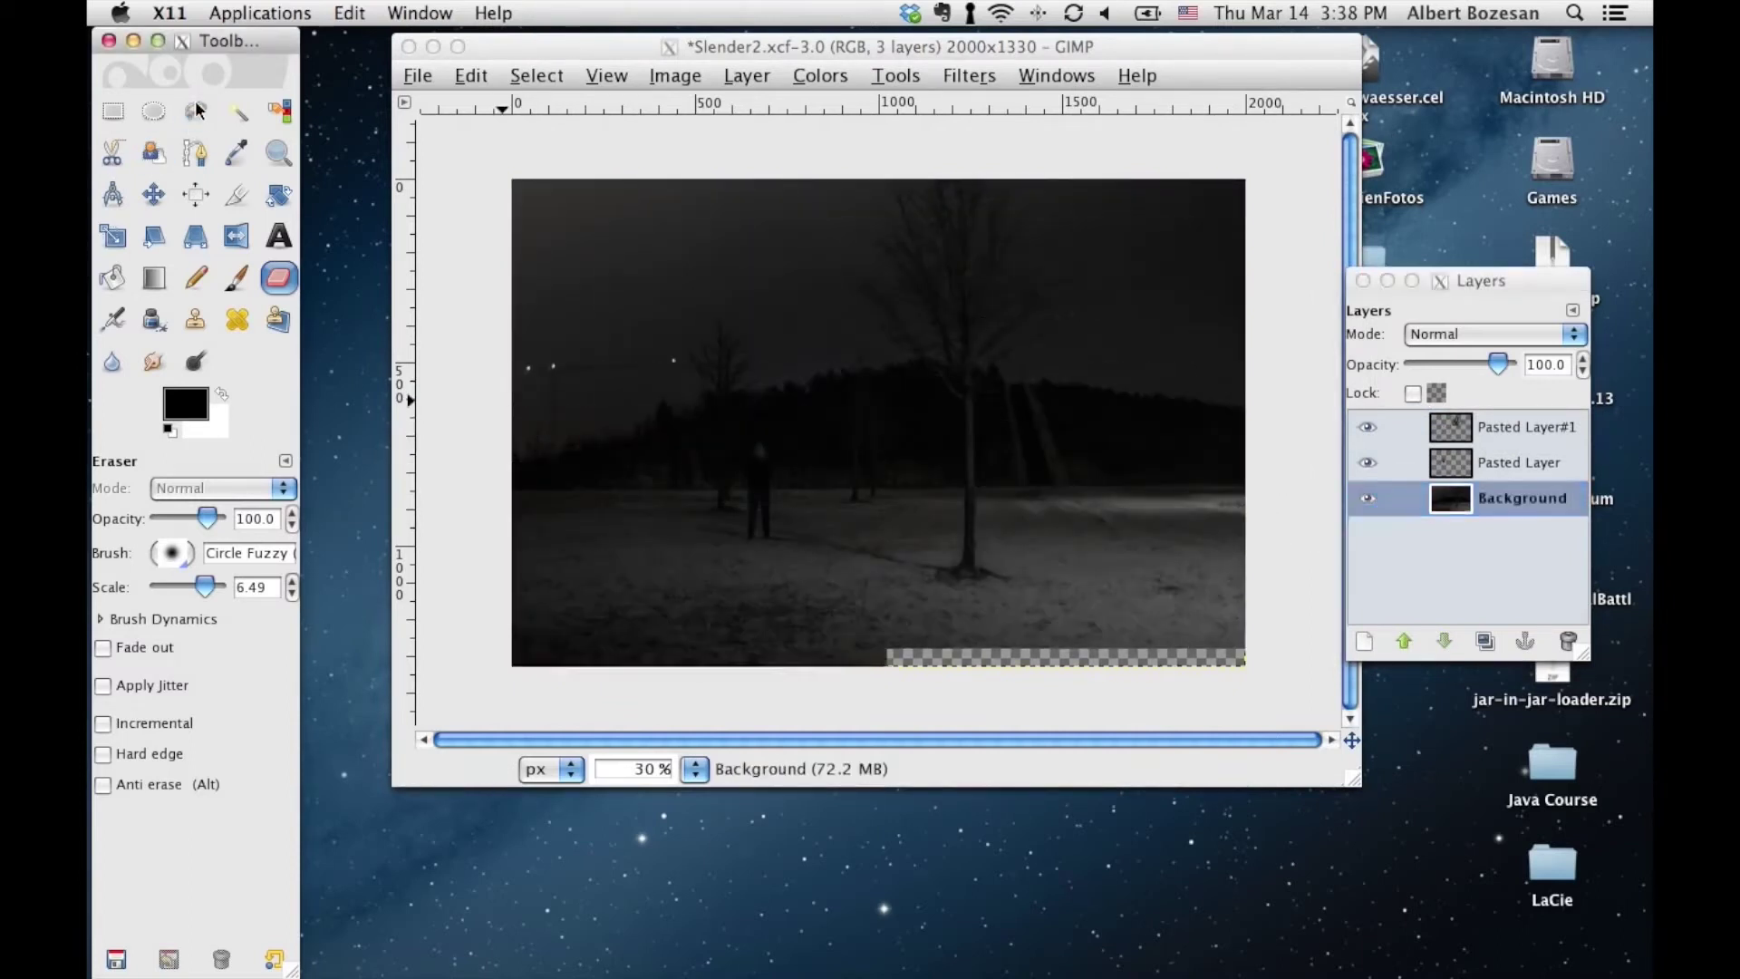
pyautogui.press('f')
pyautogui.click(506, 469)
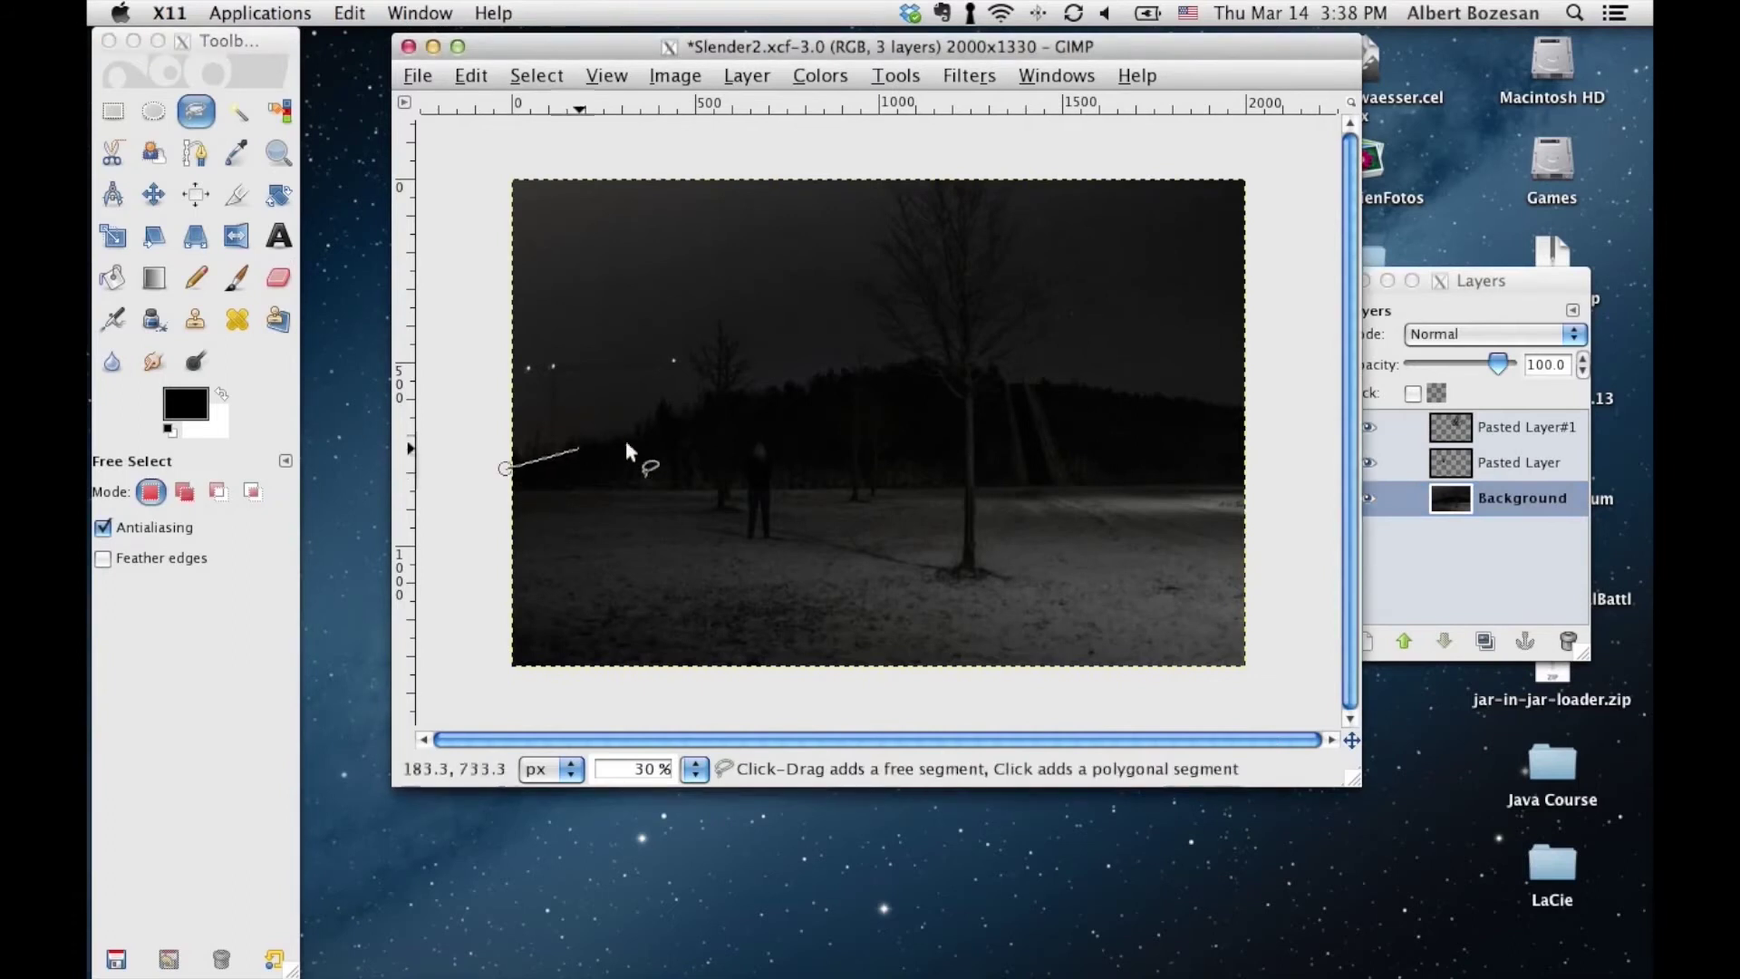
pyautogui.click(816, 389)
pyautogui.click(963, 367)
pyautogui.click(1056, 396)
pyautogui.click(1254, 416)
pyautogui.click(1256, 167)
pyautogui.click(479, 169)
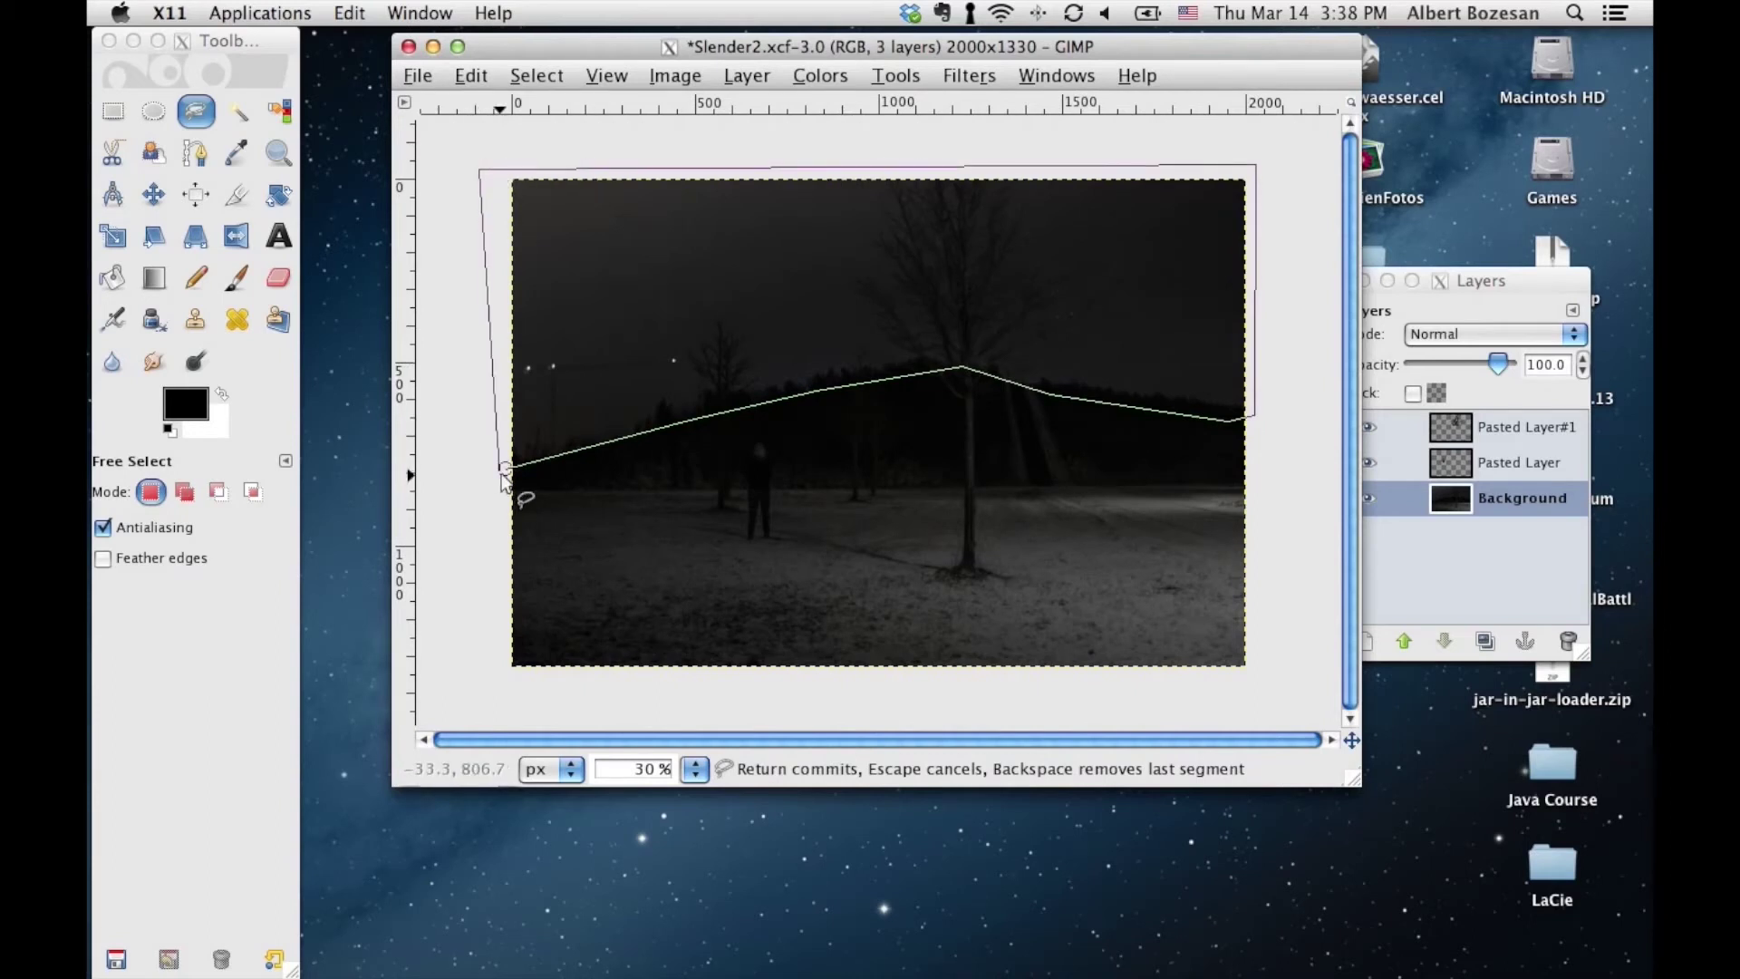
pyautogui.click(508, 470)
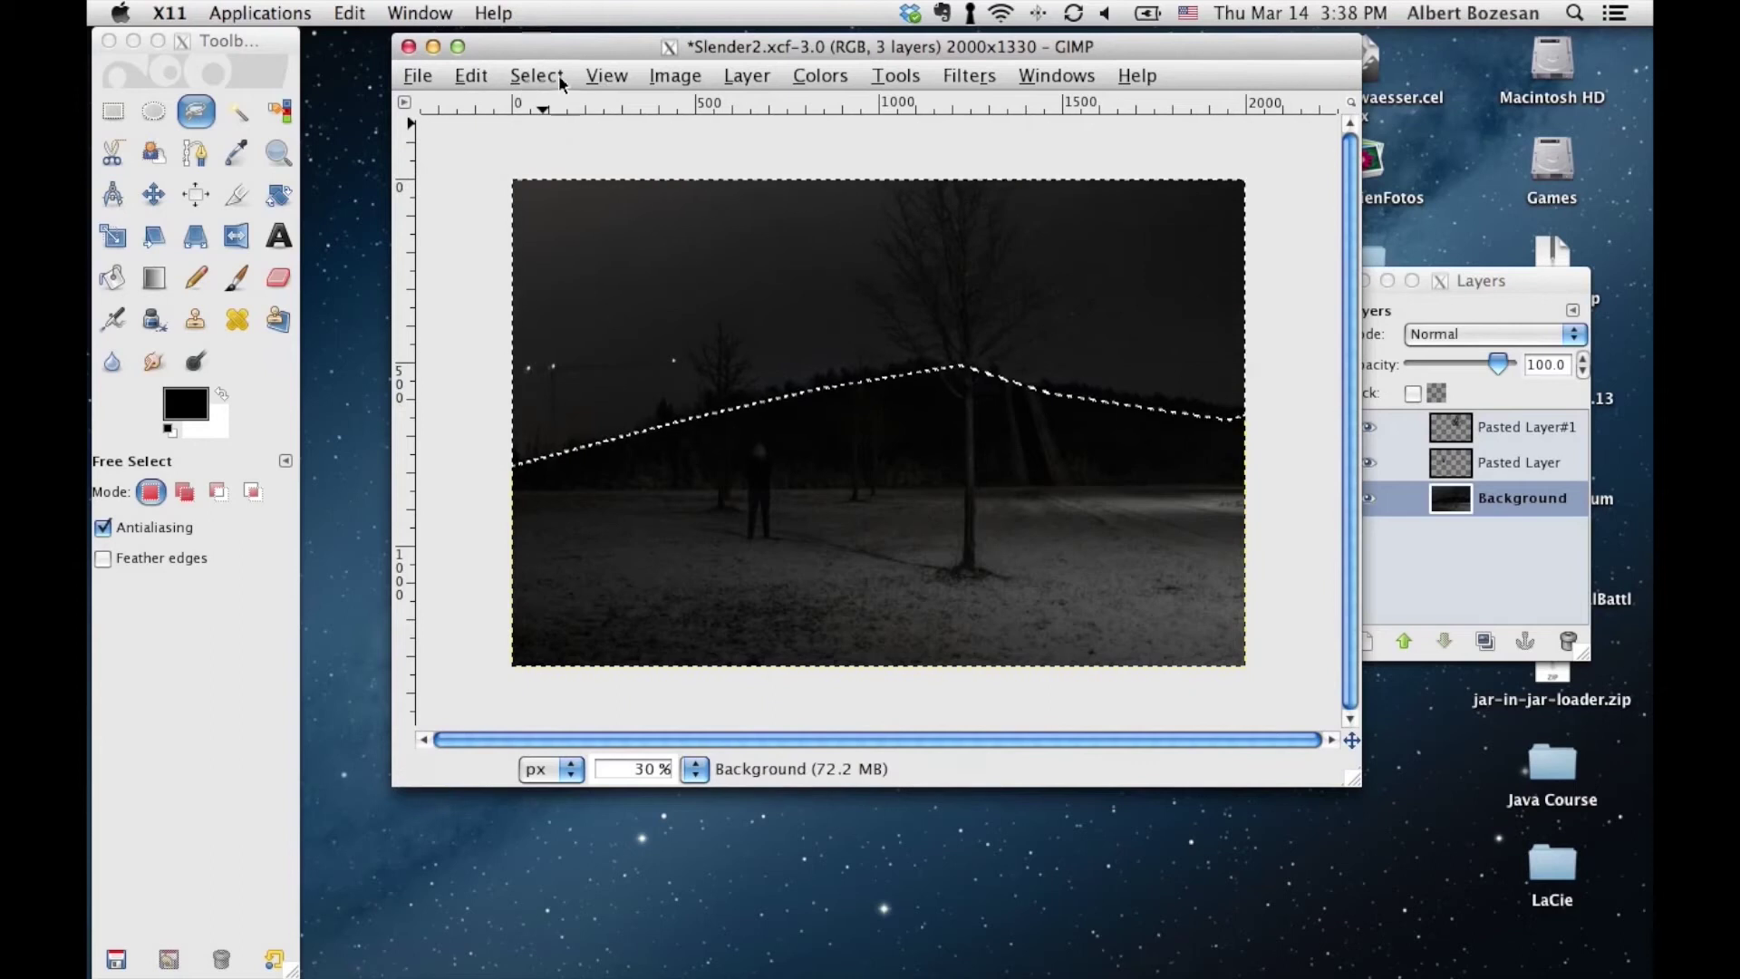
# Copy and paste the selected sky, turning it into the new layer Pasted Layer#2
pyautogui.click(471, 75)
pyautogui.click(508, 254)
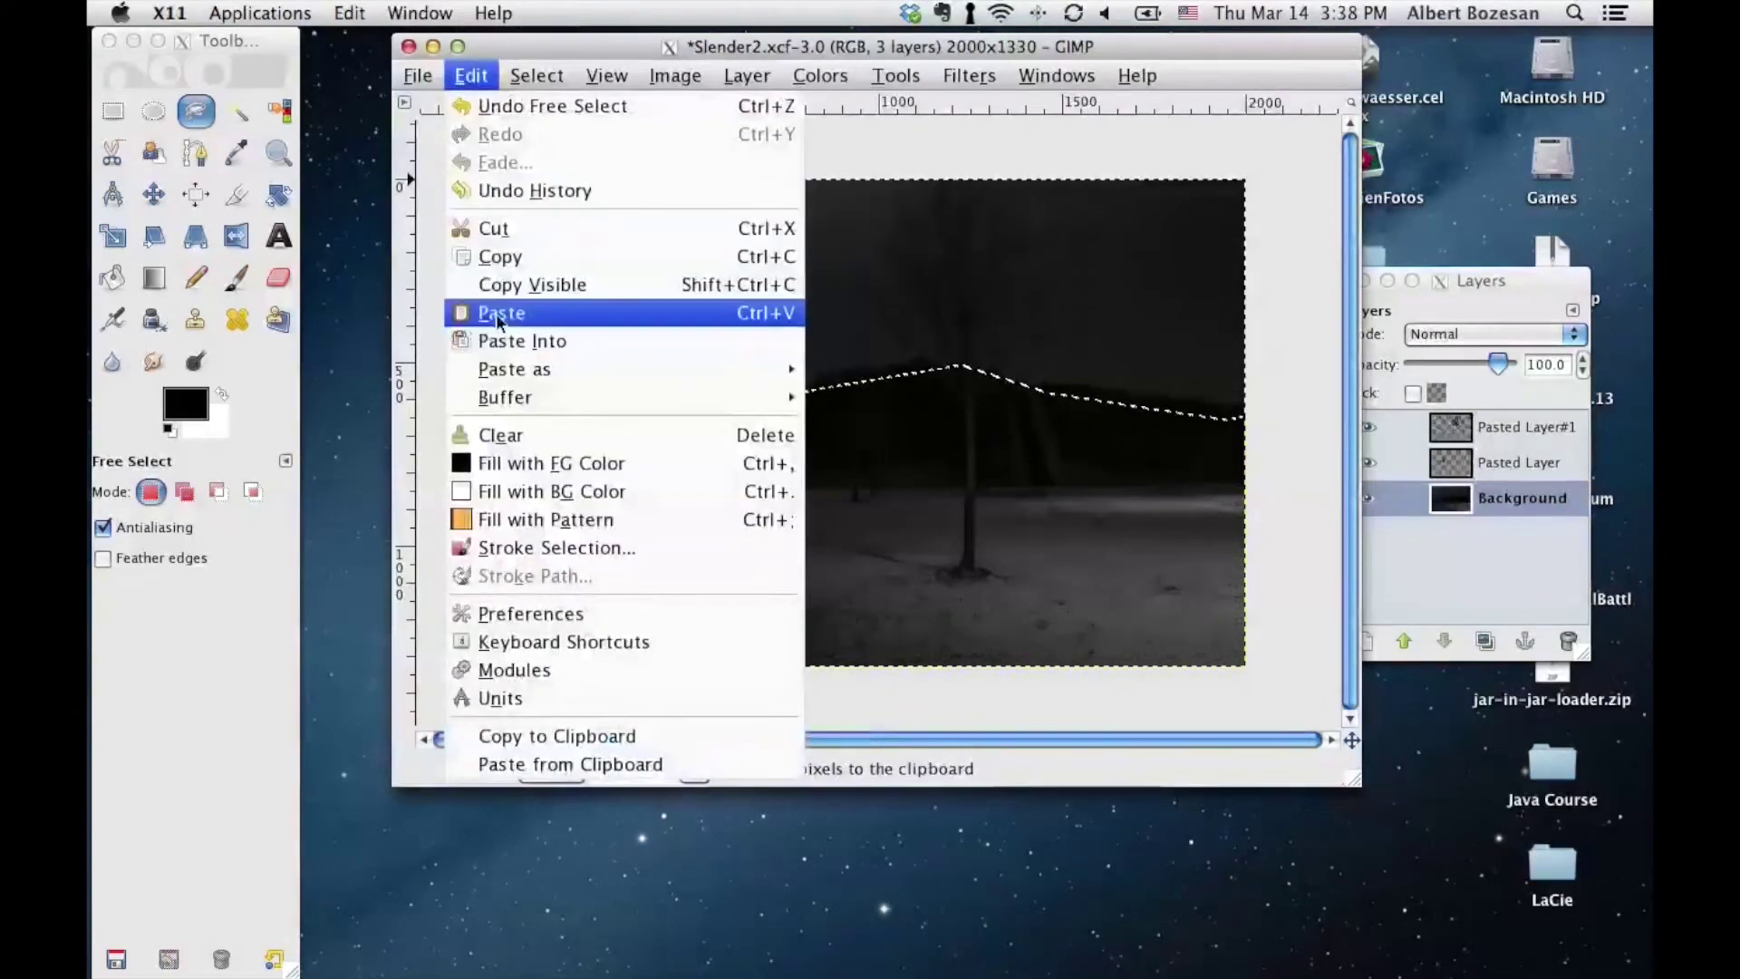
pyautogui.click(1275, 400)
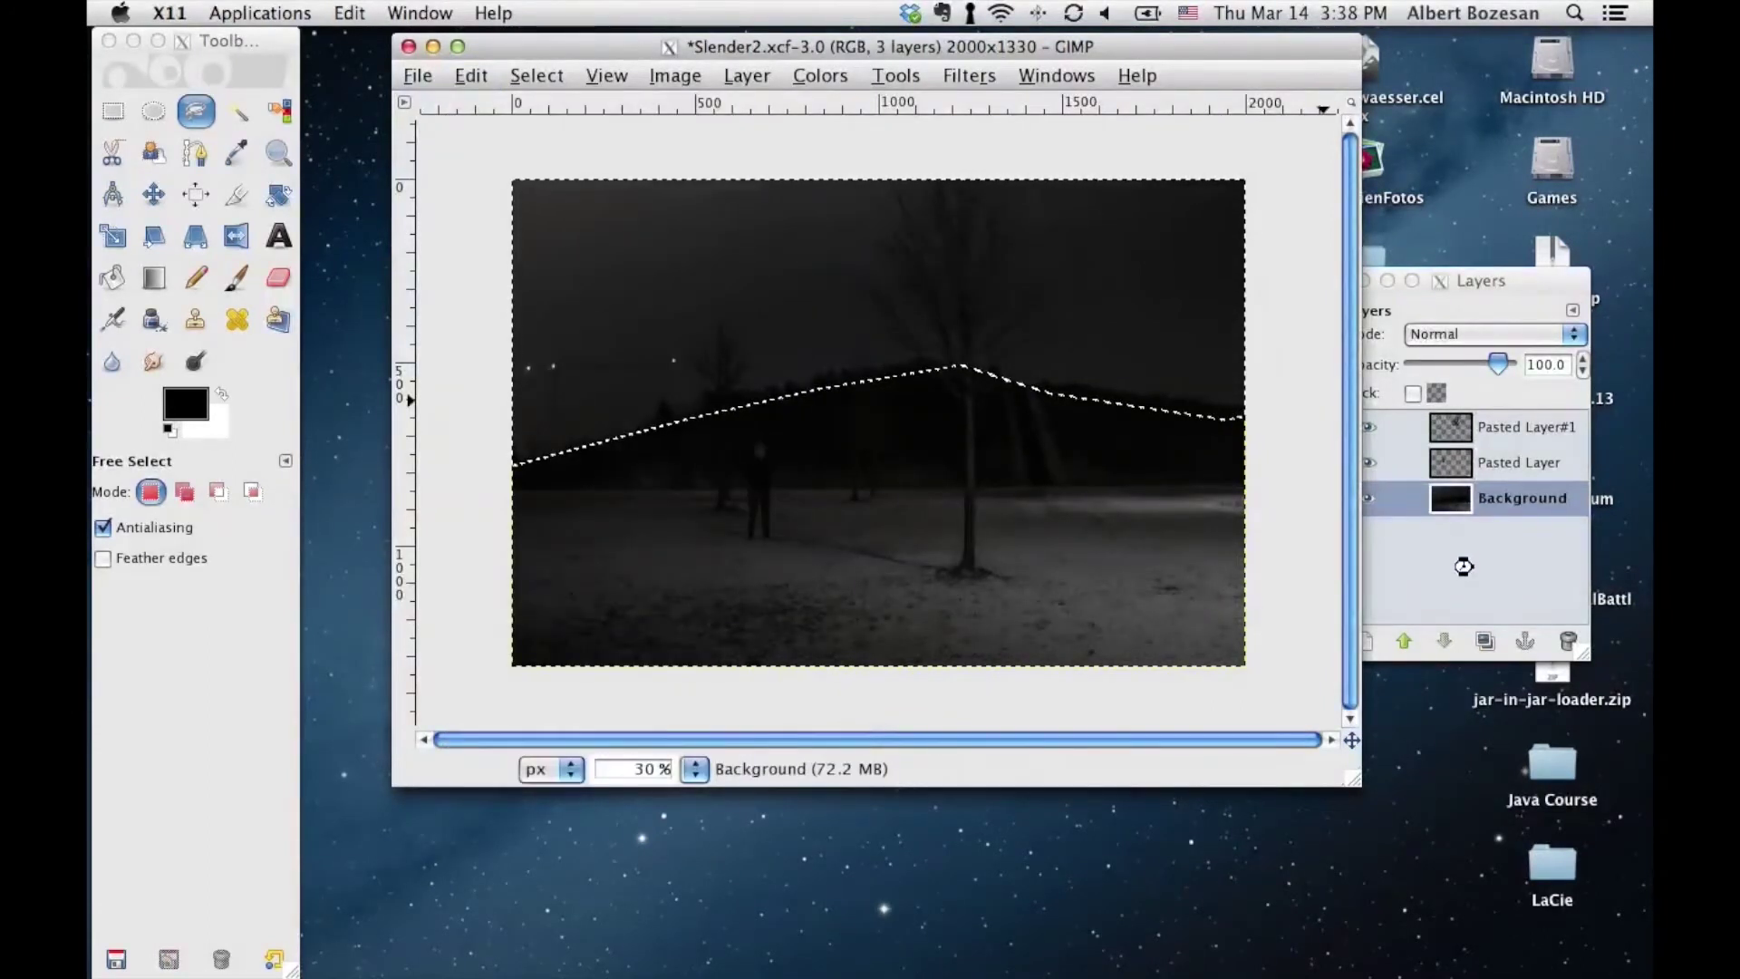
pyautogui.click(1480, 437)
pyautogui.click(1375, 646)
# Move Pasted Layer#2 just above Background and select its dark sky by colour at threshold 13.4
pyautogui.moveTo(1470, 434); pyautogui.dragTo(1487, 528)
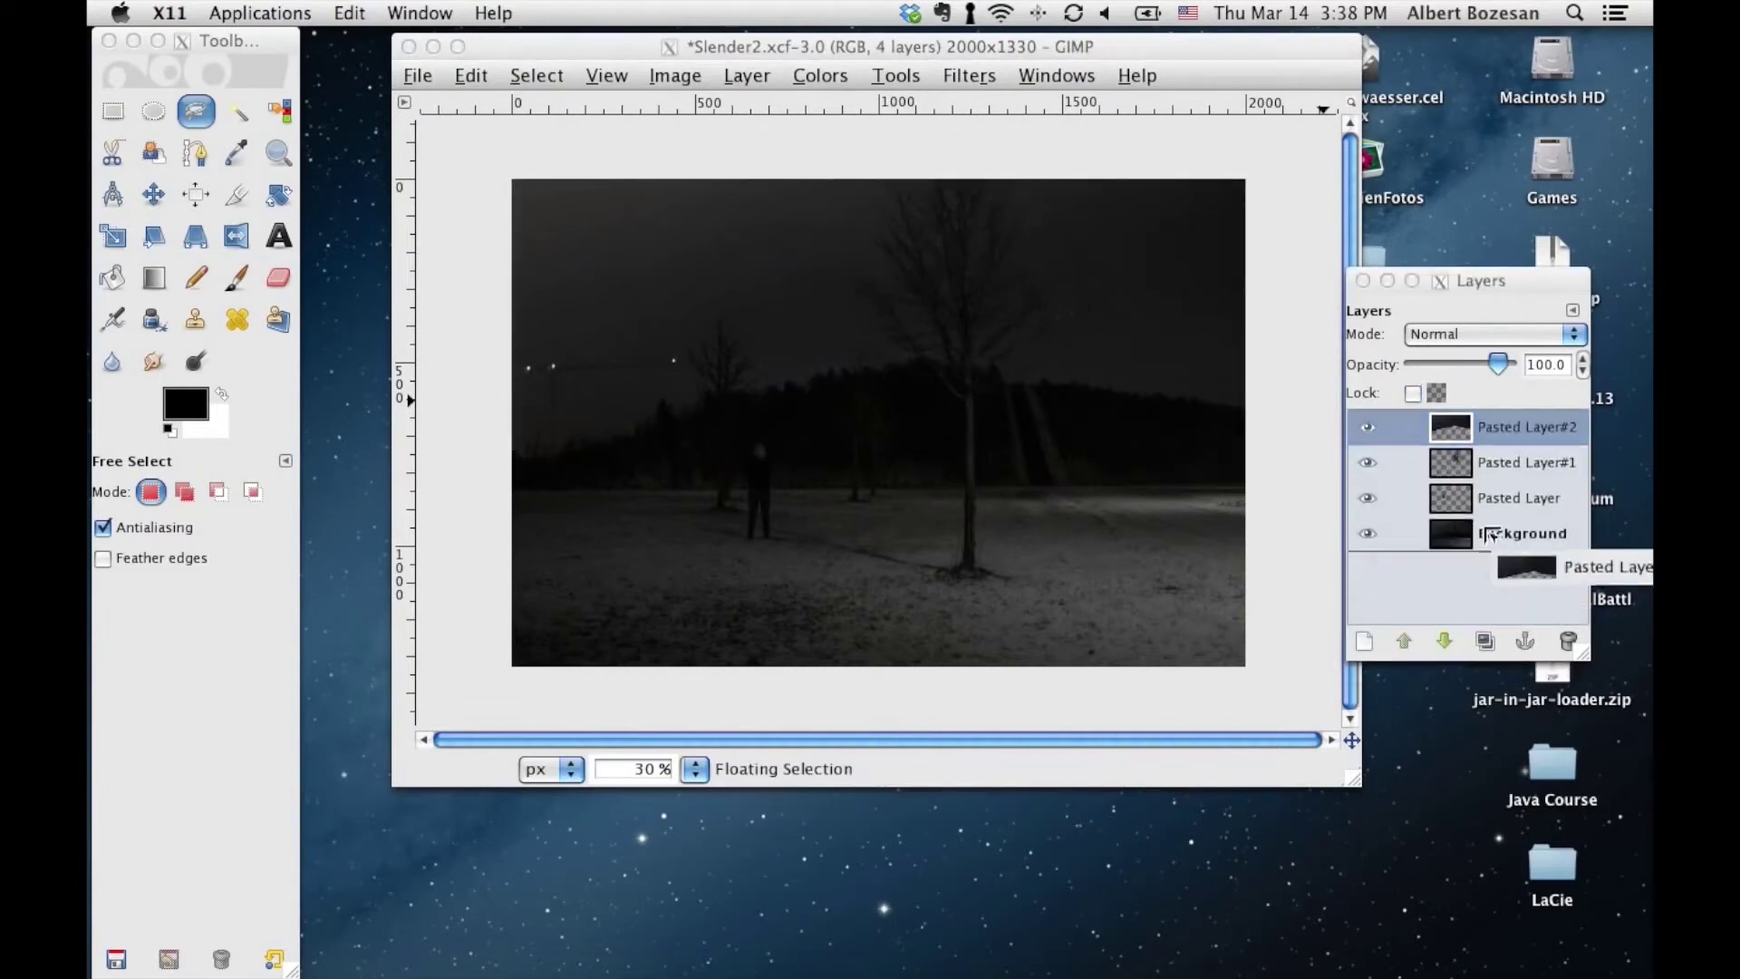
pyautogui.click(275, 108)
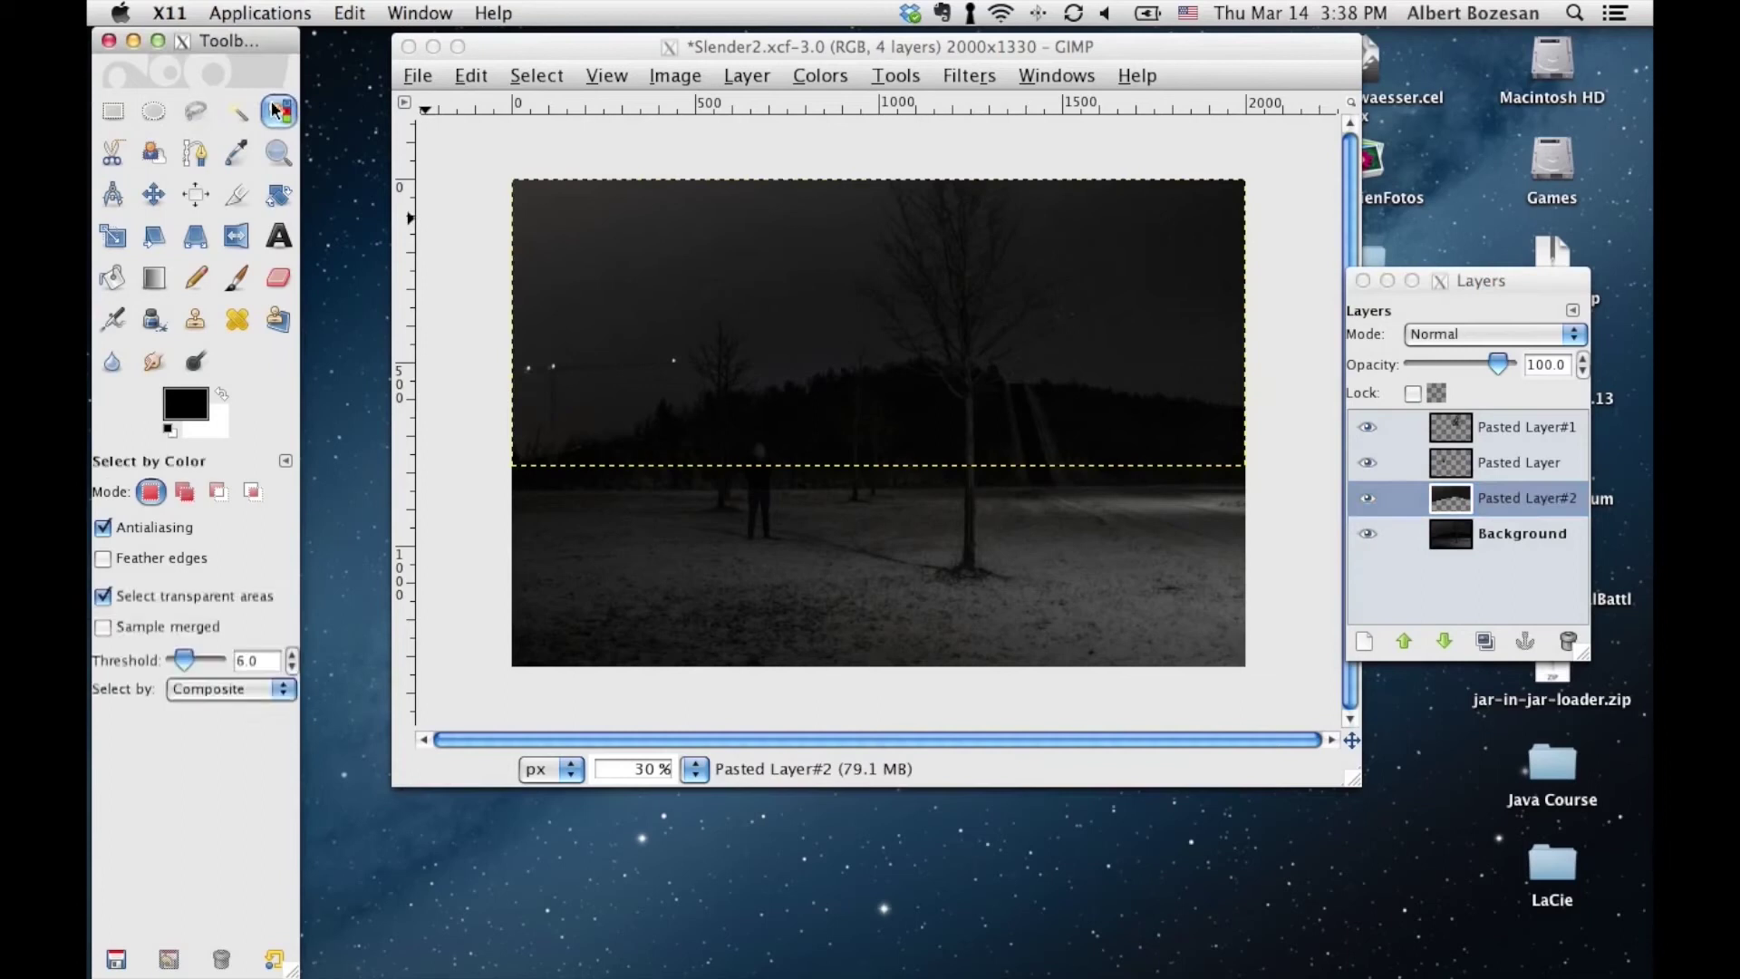
pyautogui.click(689, 234)
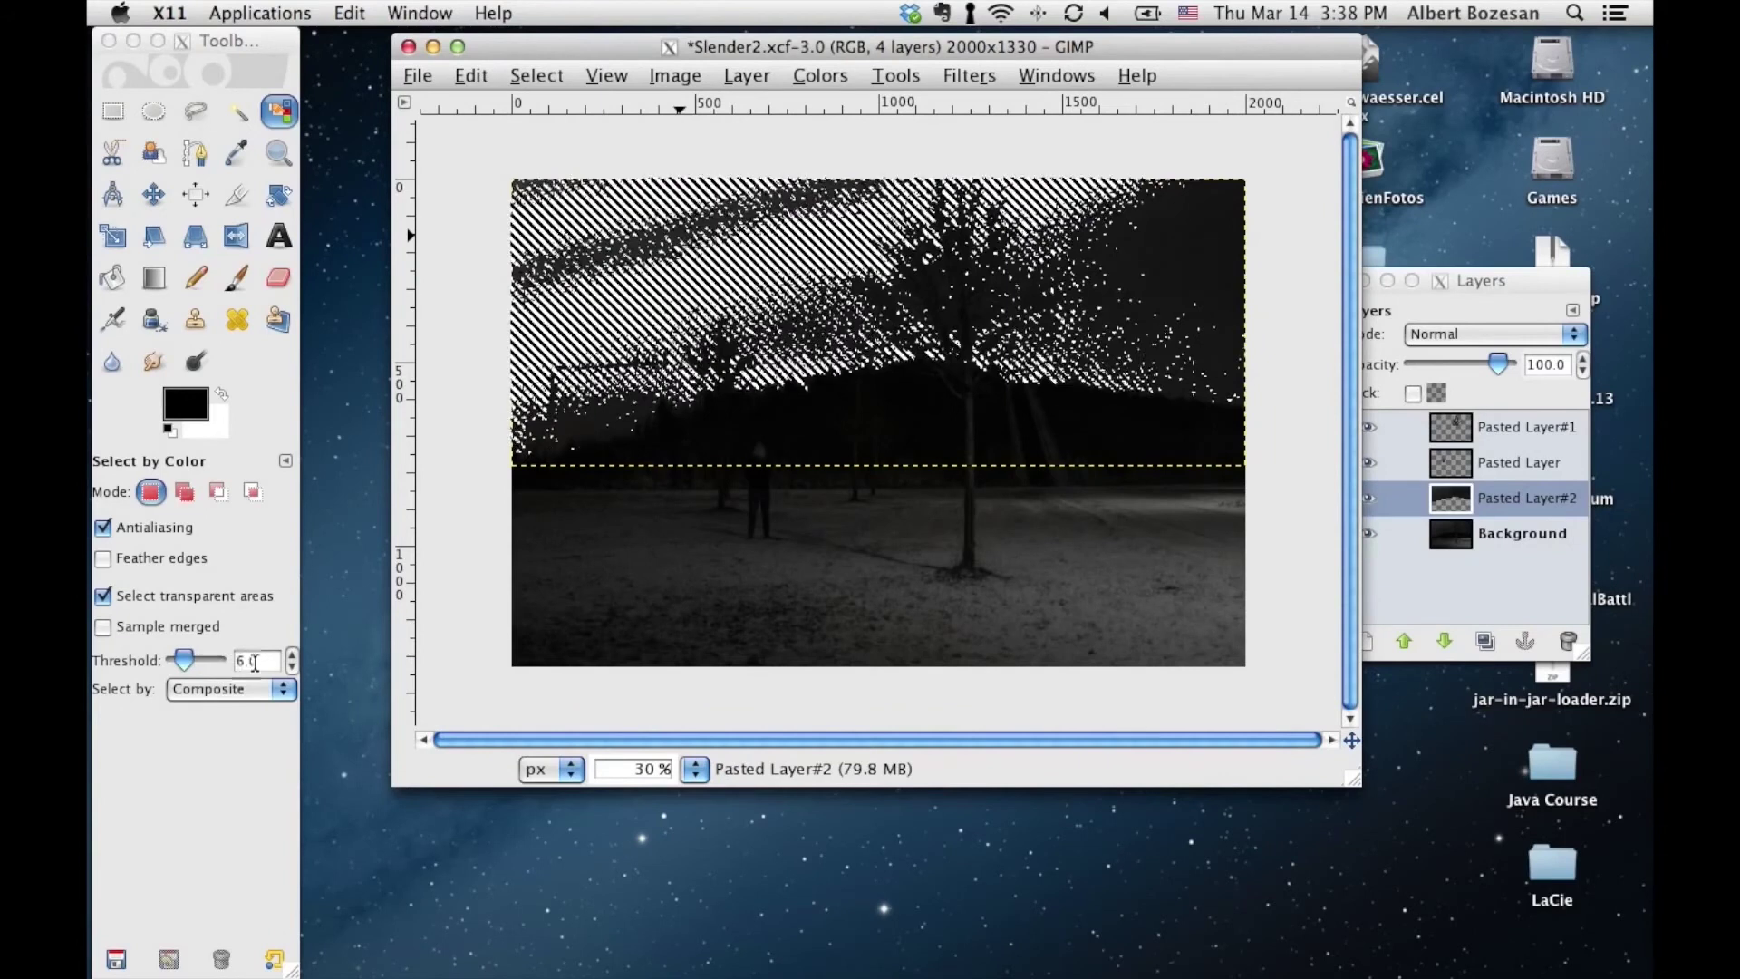
pyautogui.click(185, 662)
pyautogui.moveTo(184, 661); pyautogui.dragTo(186, 661)
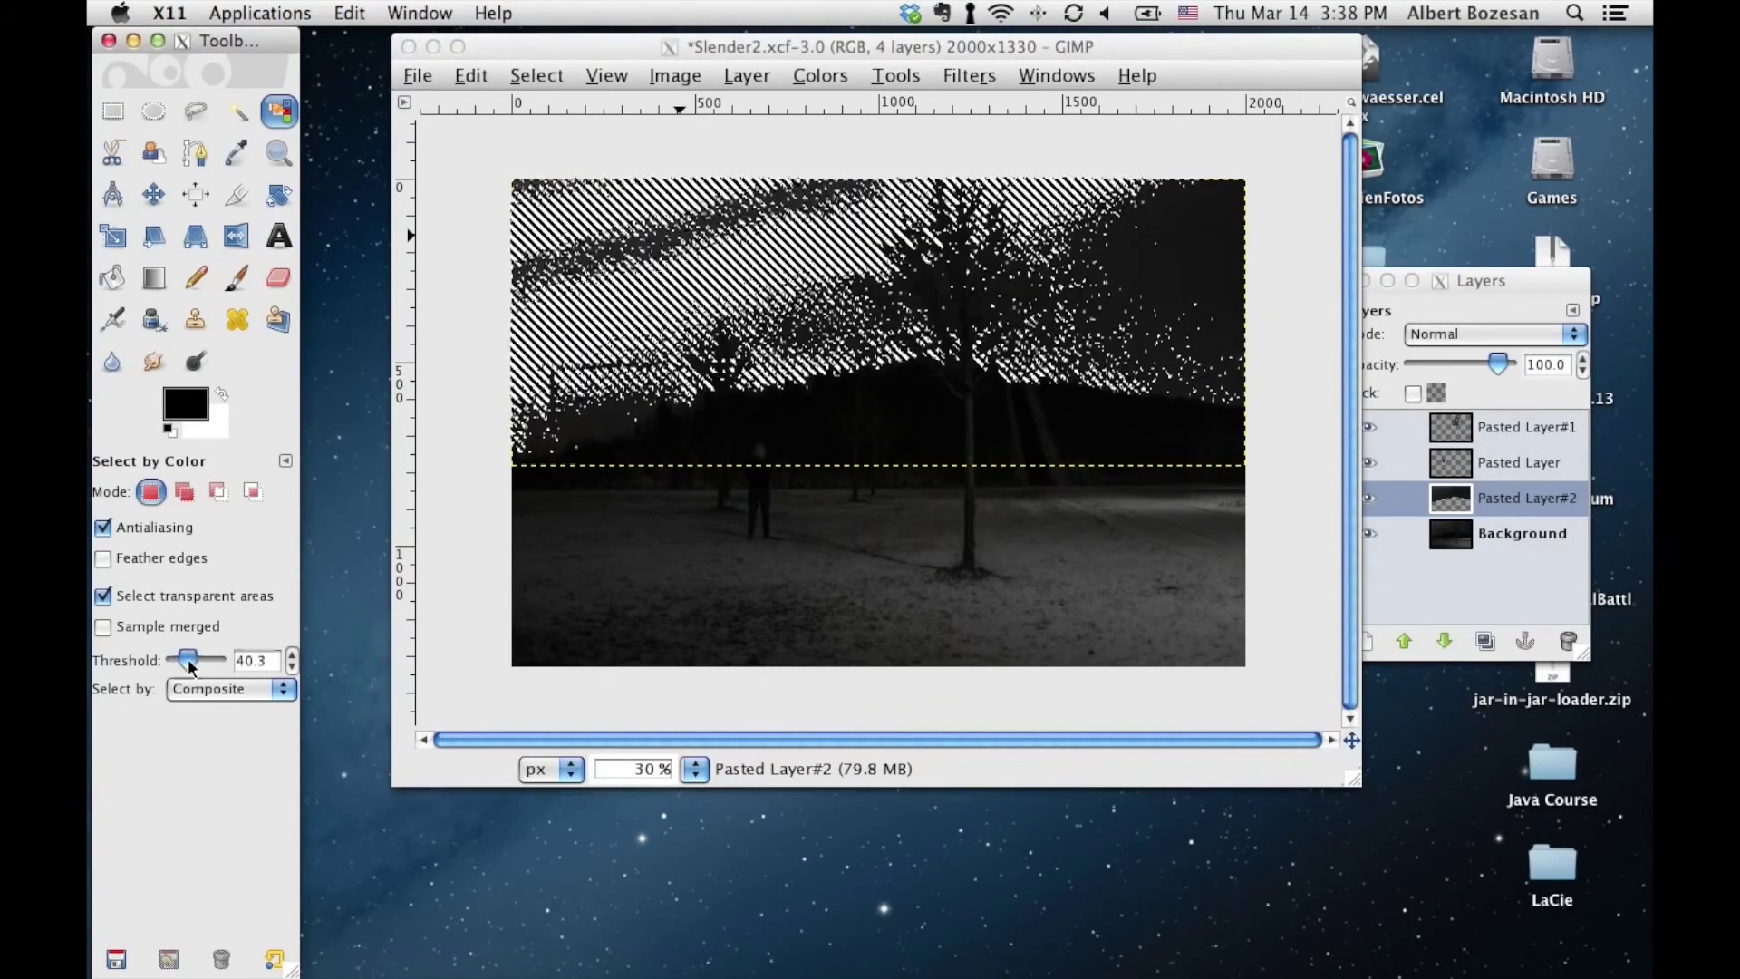
pyautogui.click(533, 83)
pyautogui.click(544, 134)
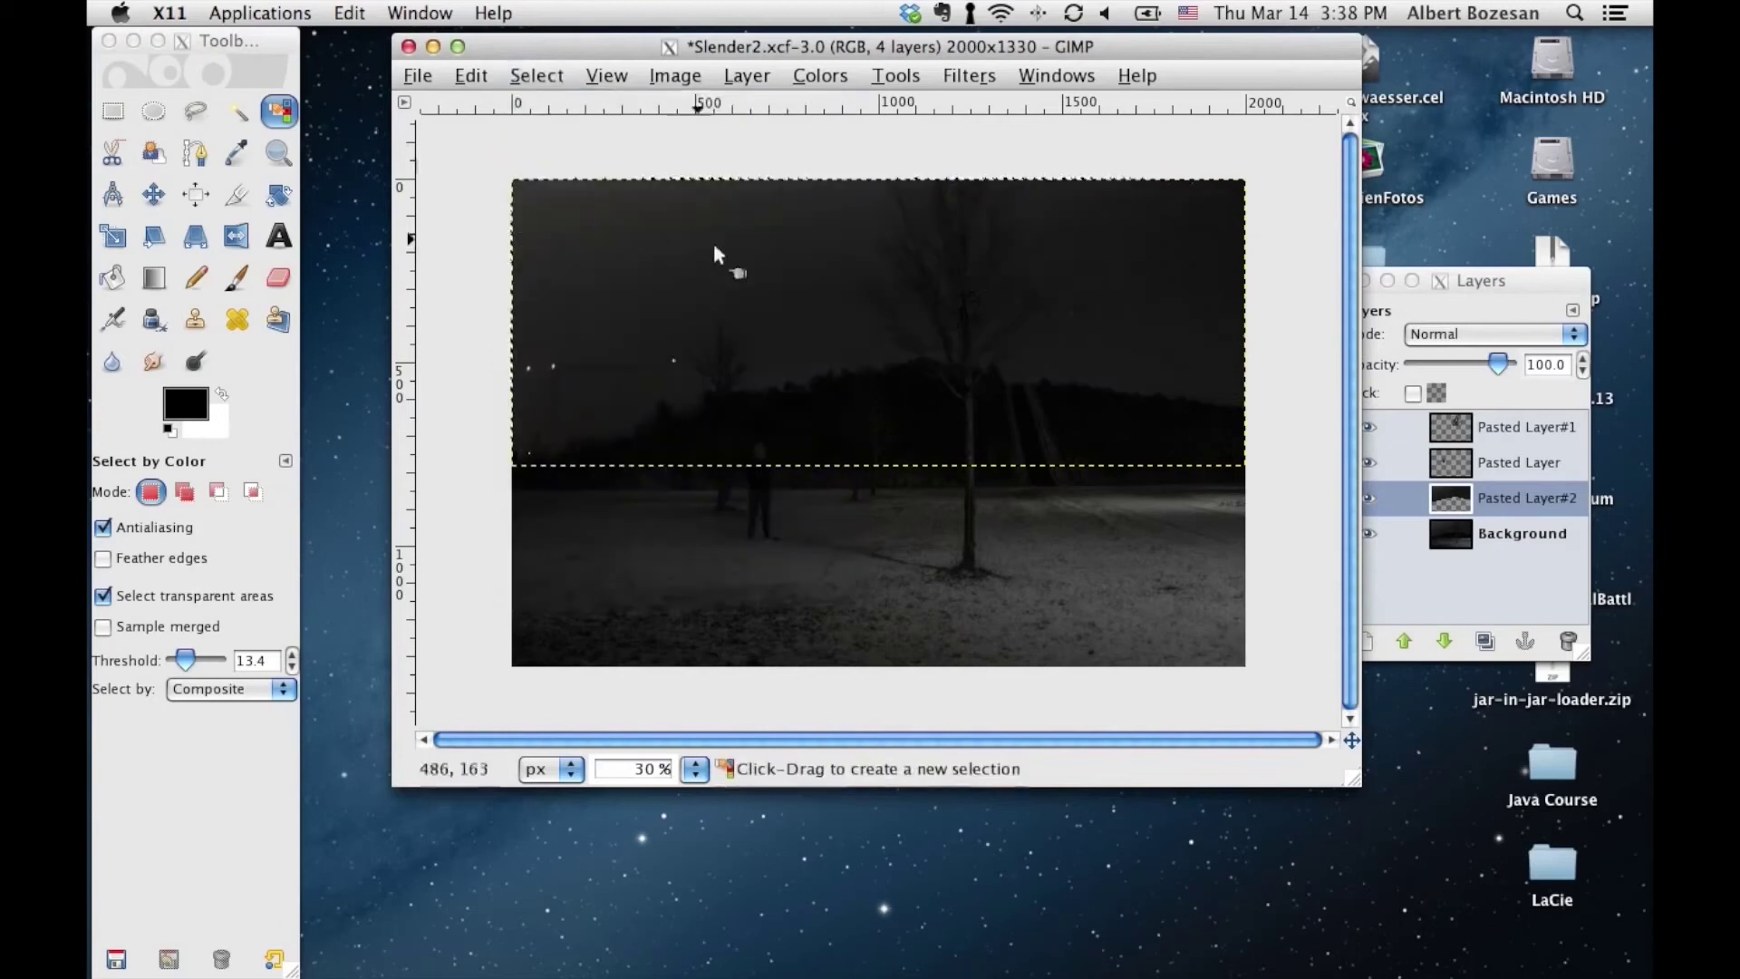
pyautogui.click(742, 243)
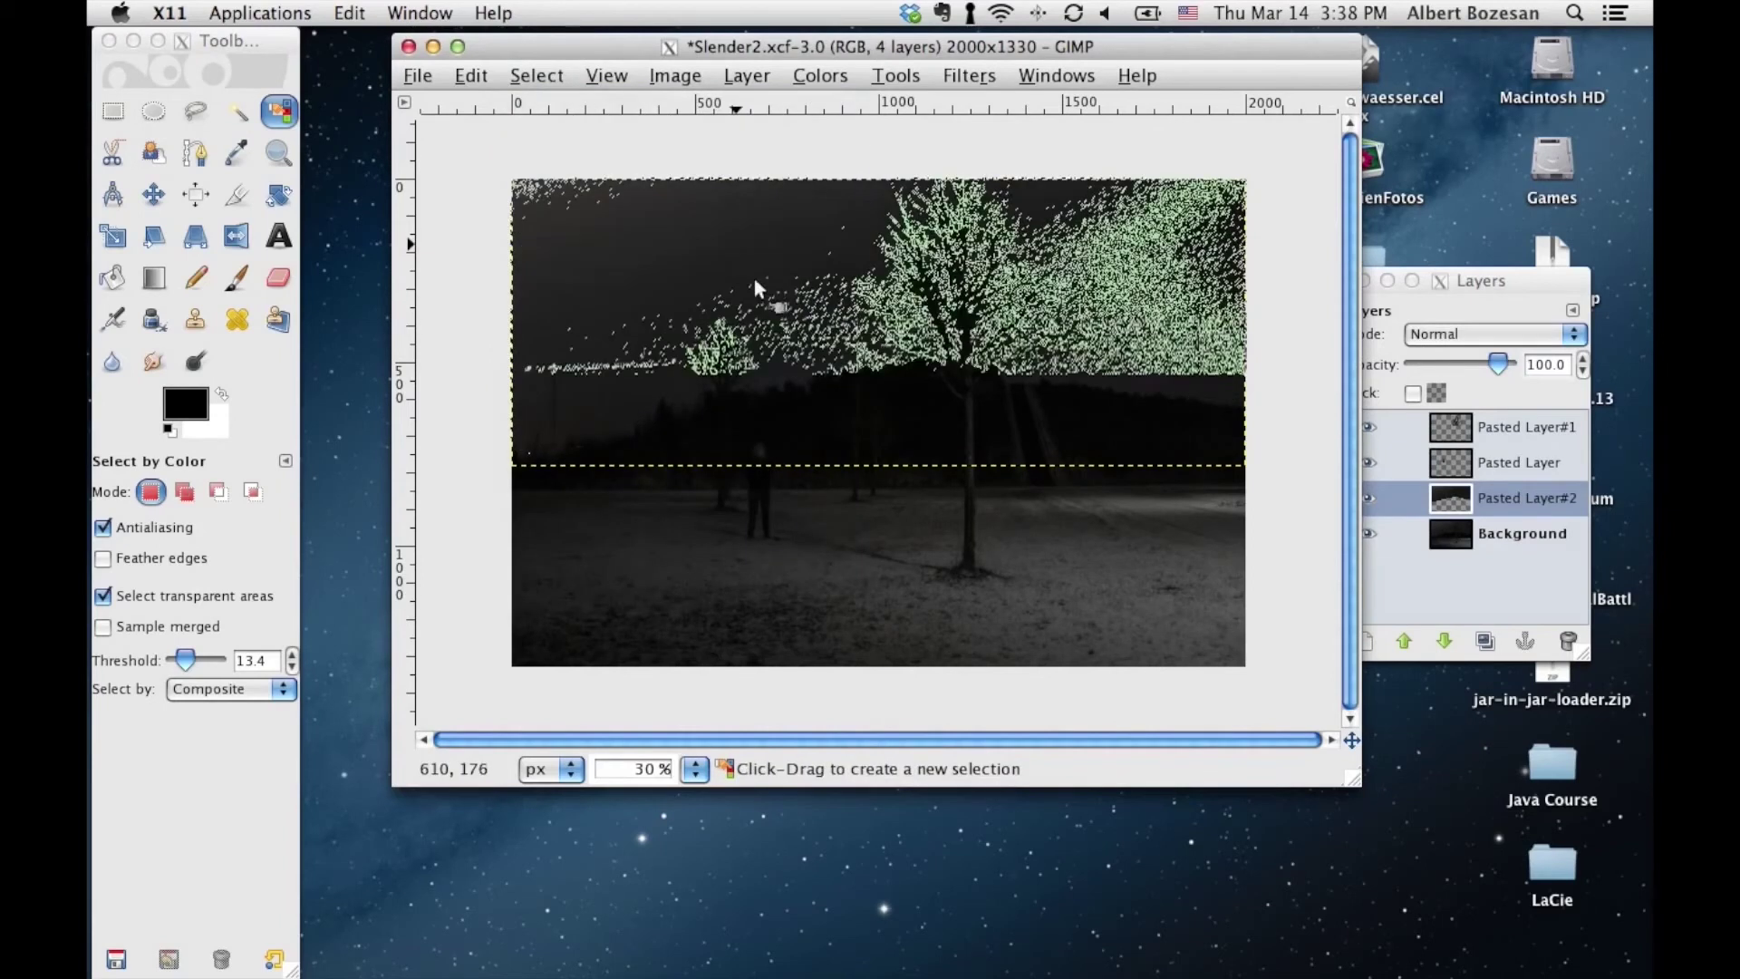
pyautogui.click(743, 245)
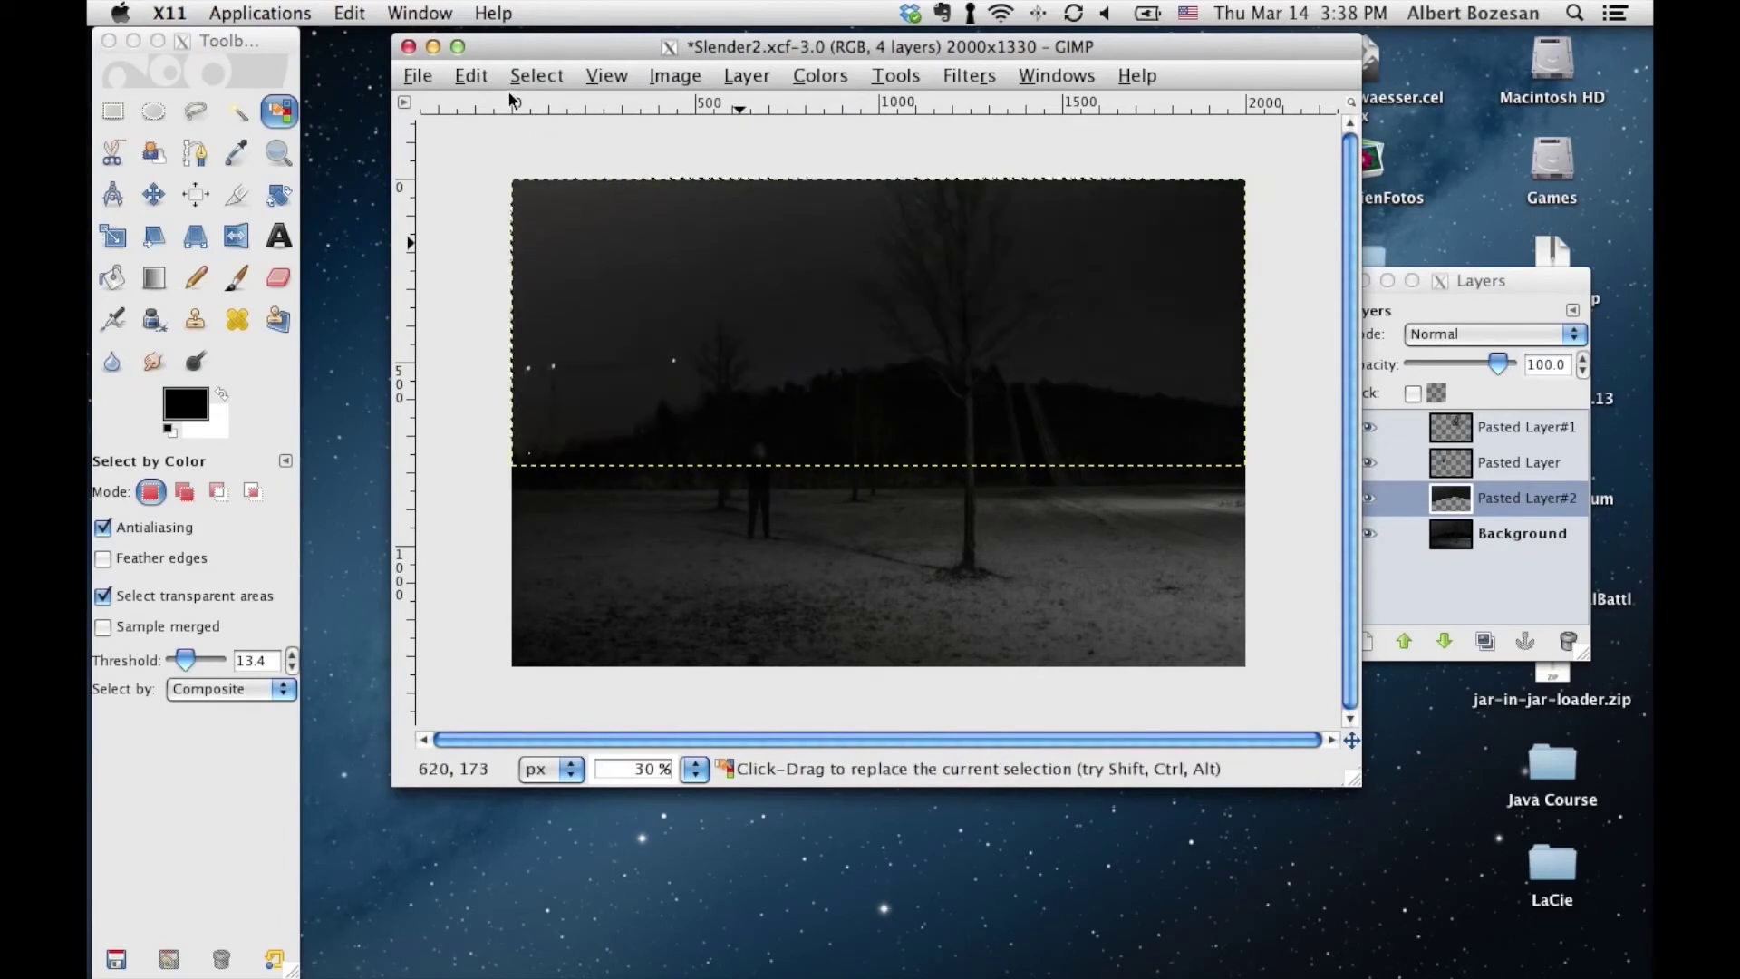
pyautogui.click(682, 260)
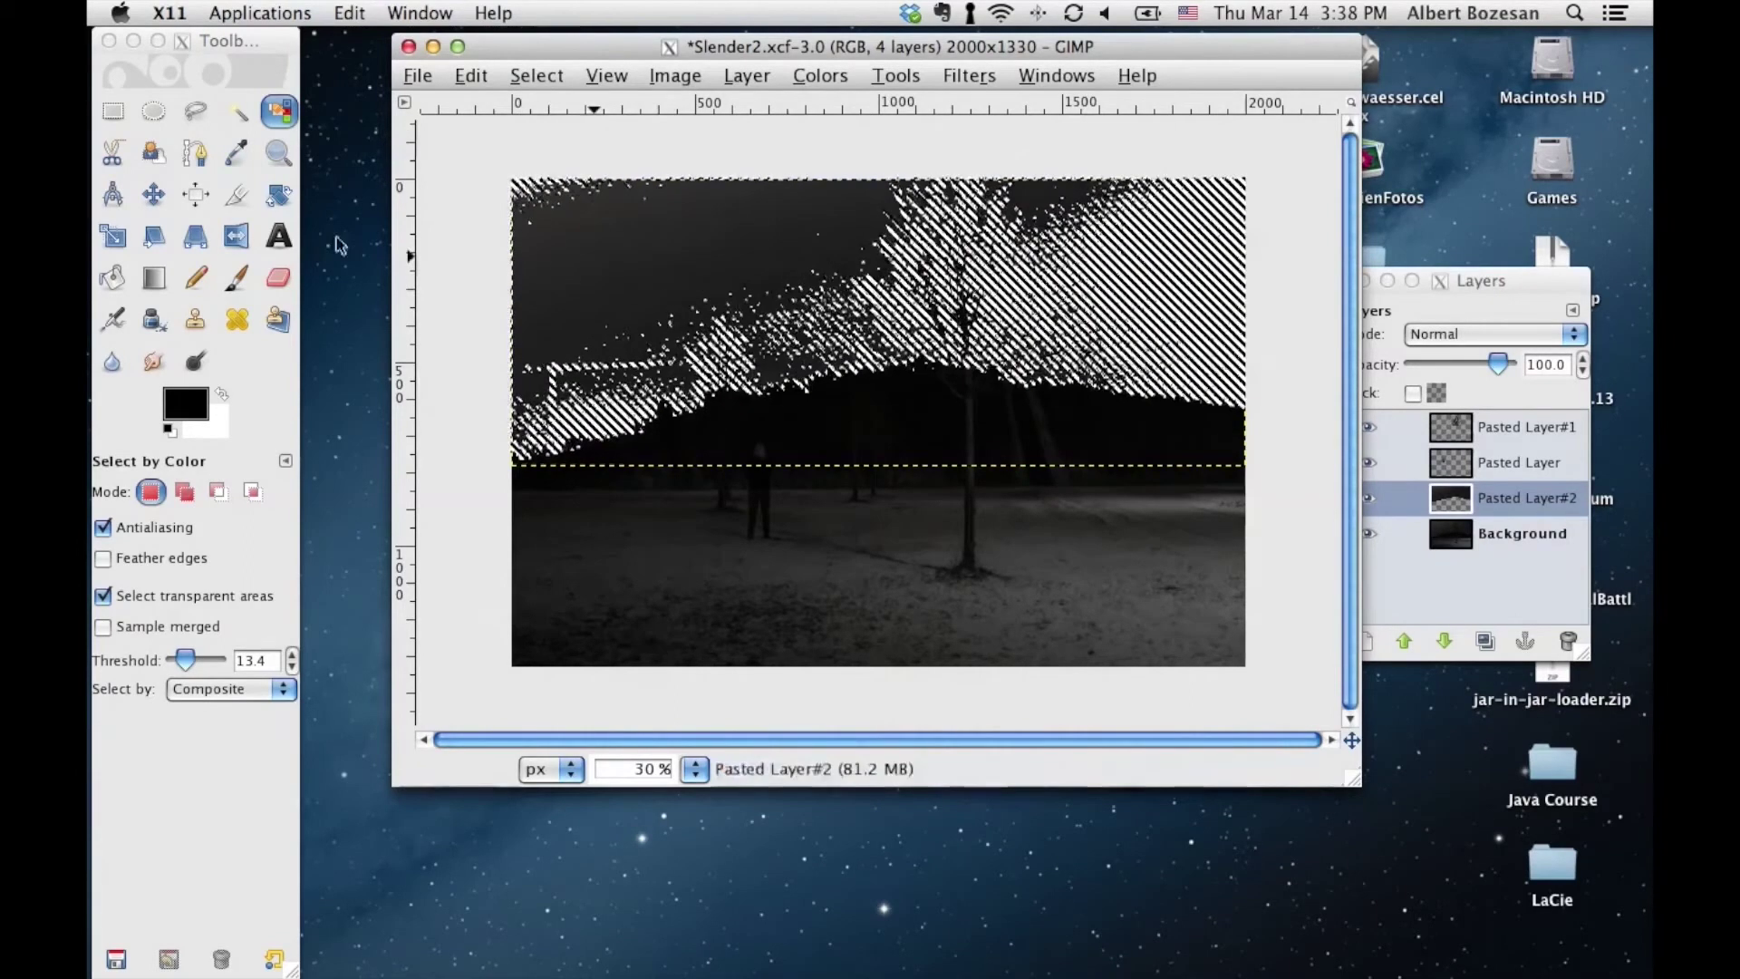
# Grow the sky selection by 3 pixels
pyautogui.click(560, 72)
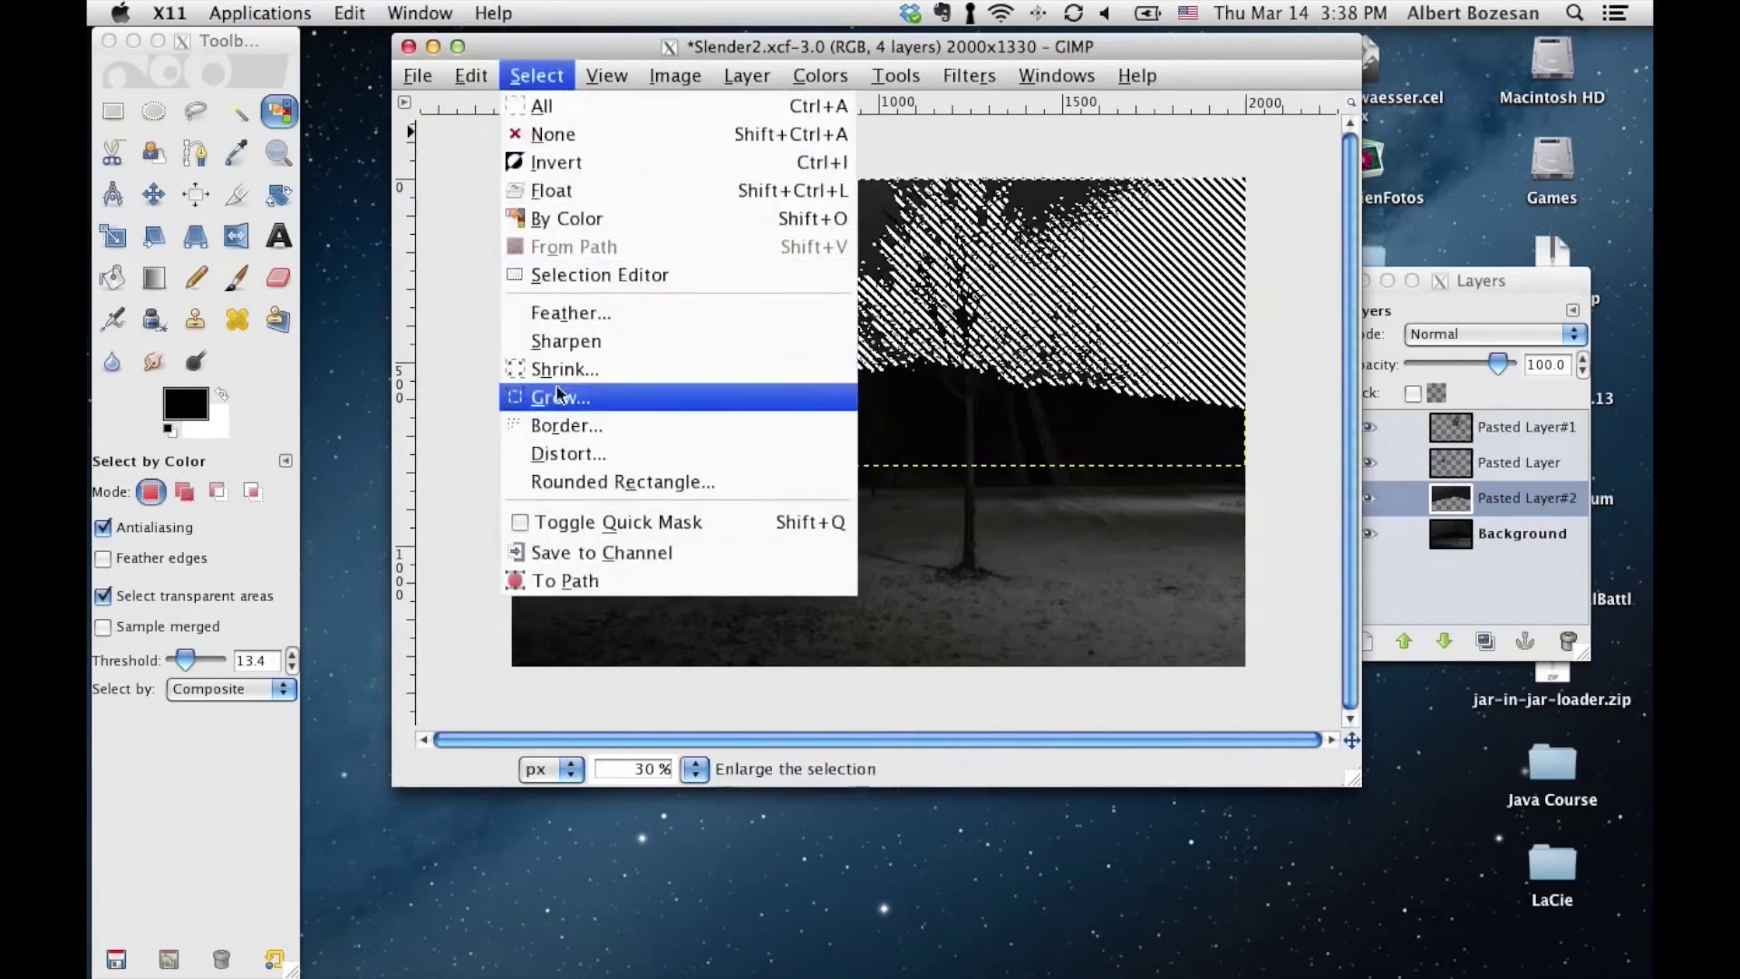
pyautogui.click(562, 397)
pyautogui.click(917, 437)
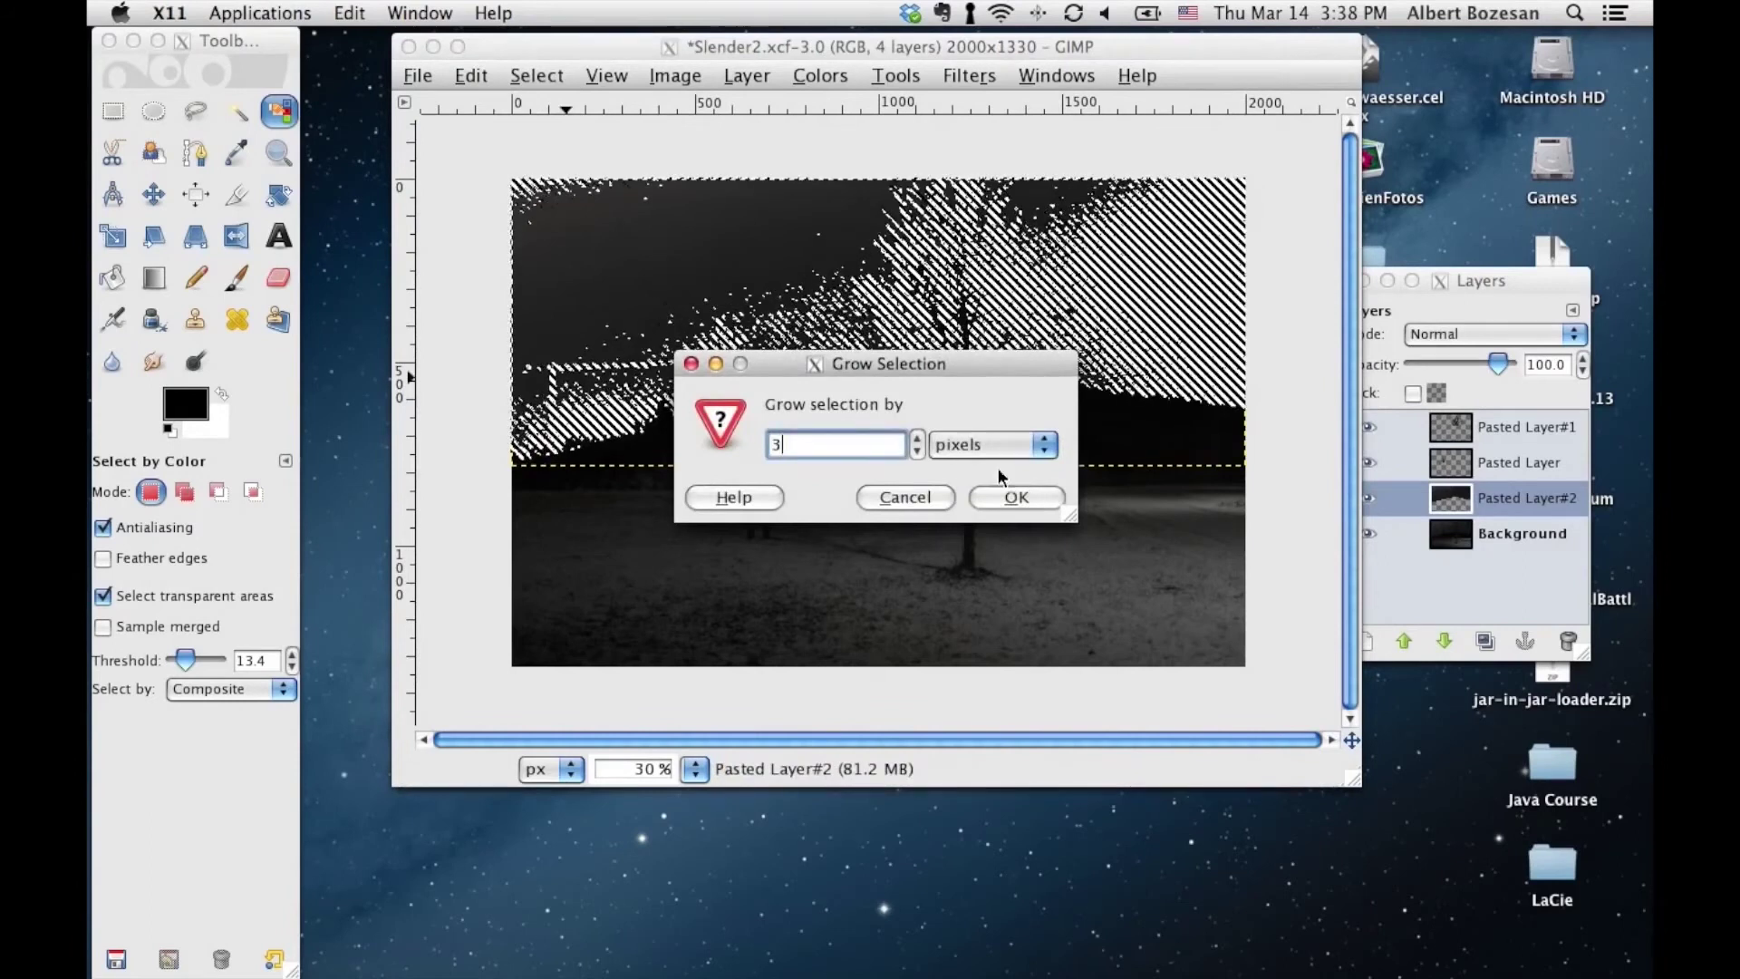
pyautogui.click(1007, 490)
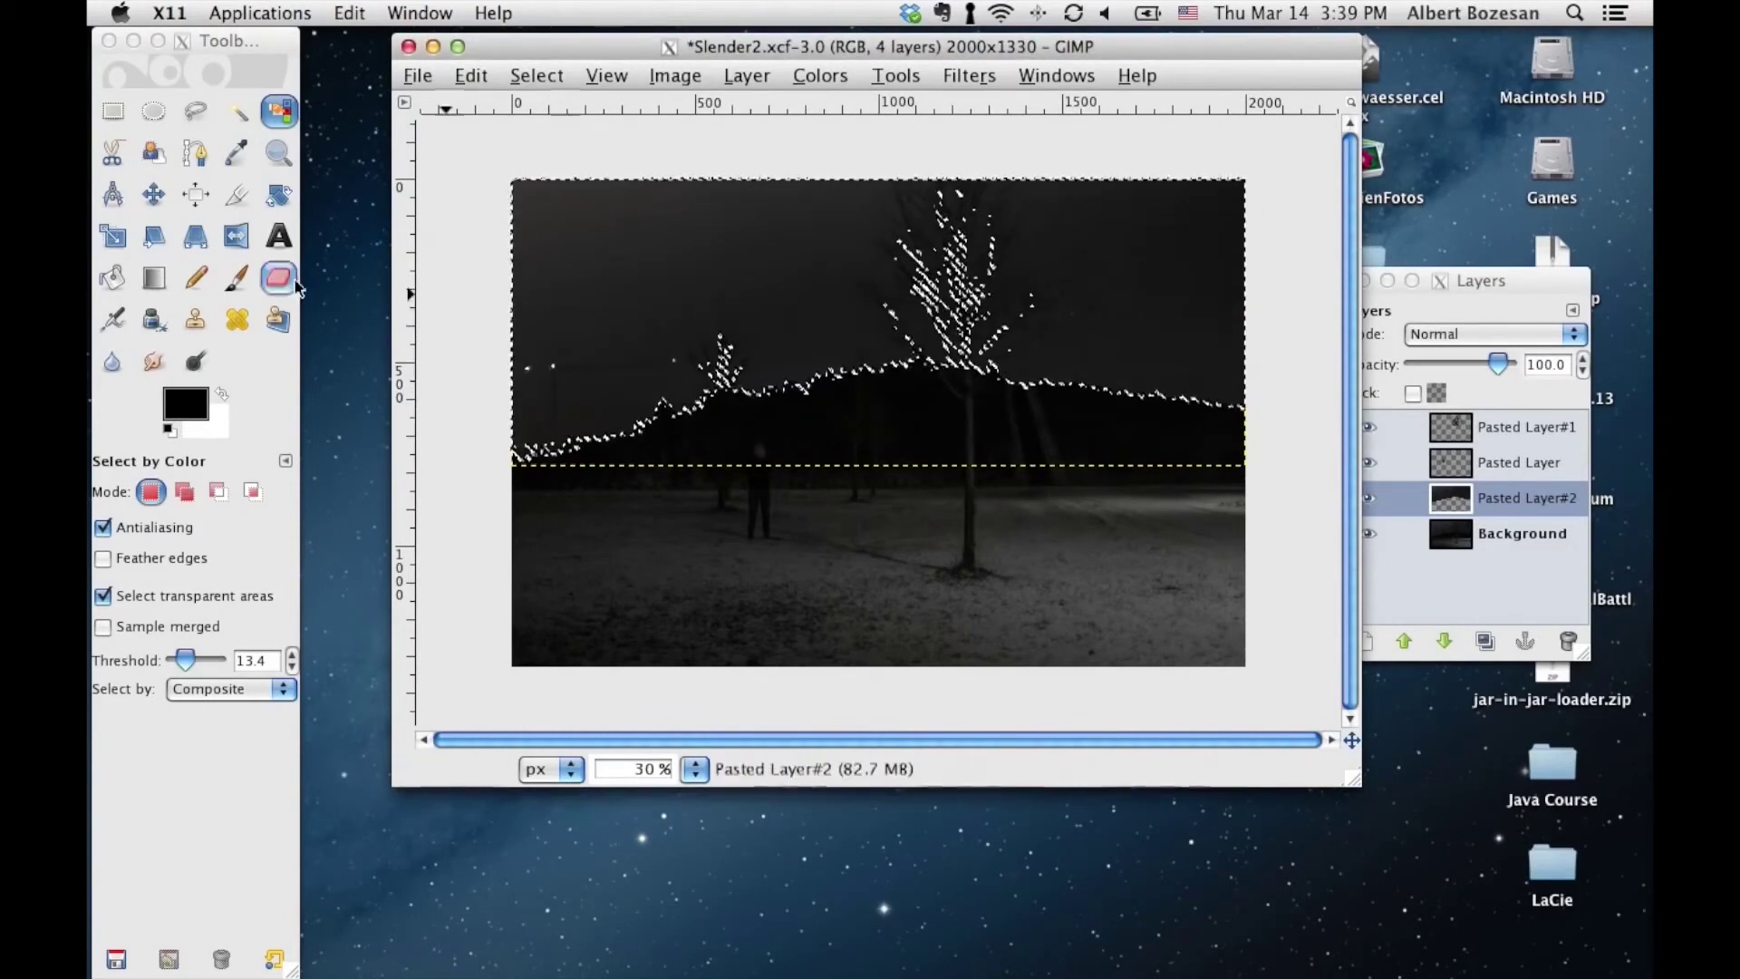
# Add a freehand outline around the central tree's branches to the sky selection
pyautogui.click(201, 116)
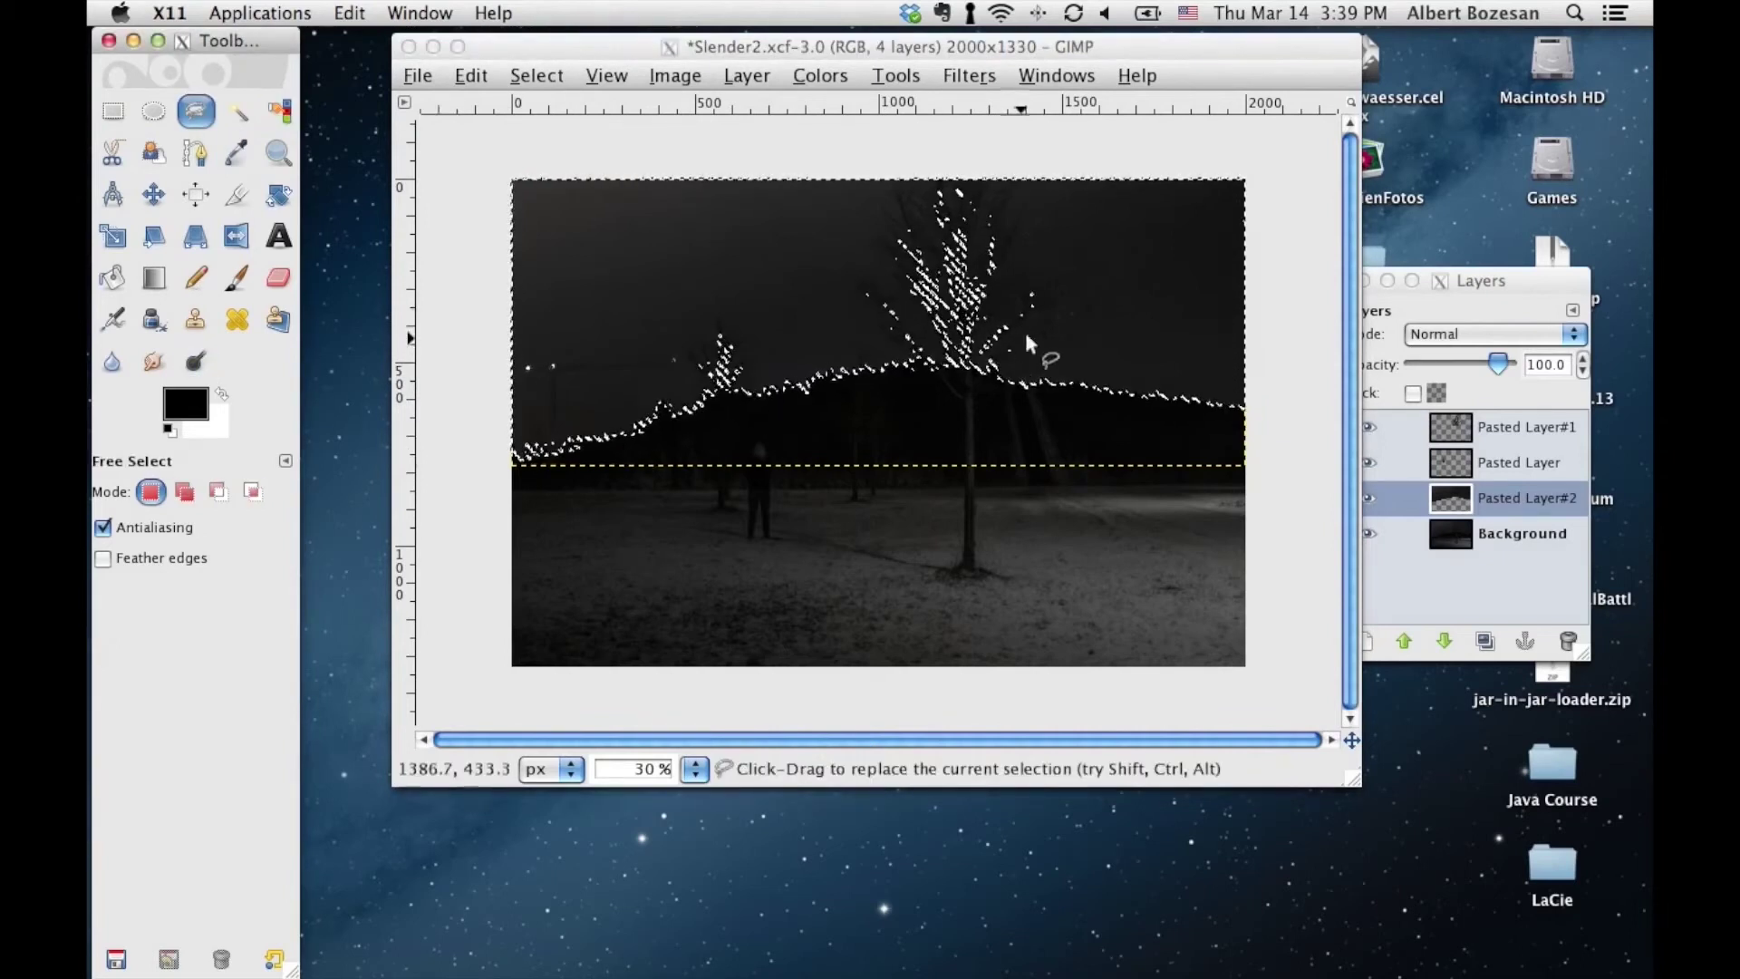
pyautogui.click(185, 491)
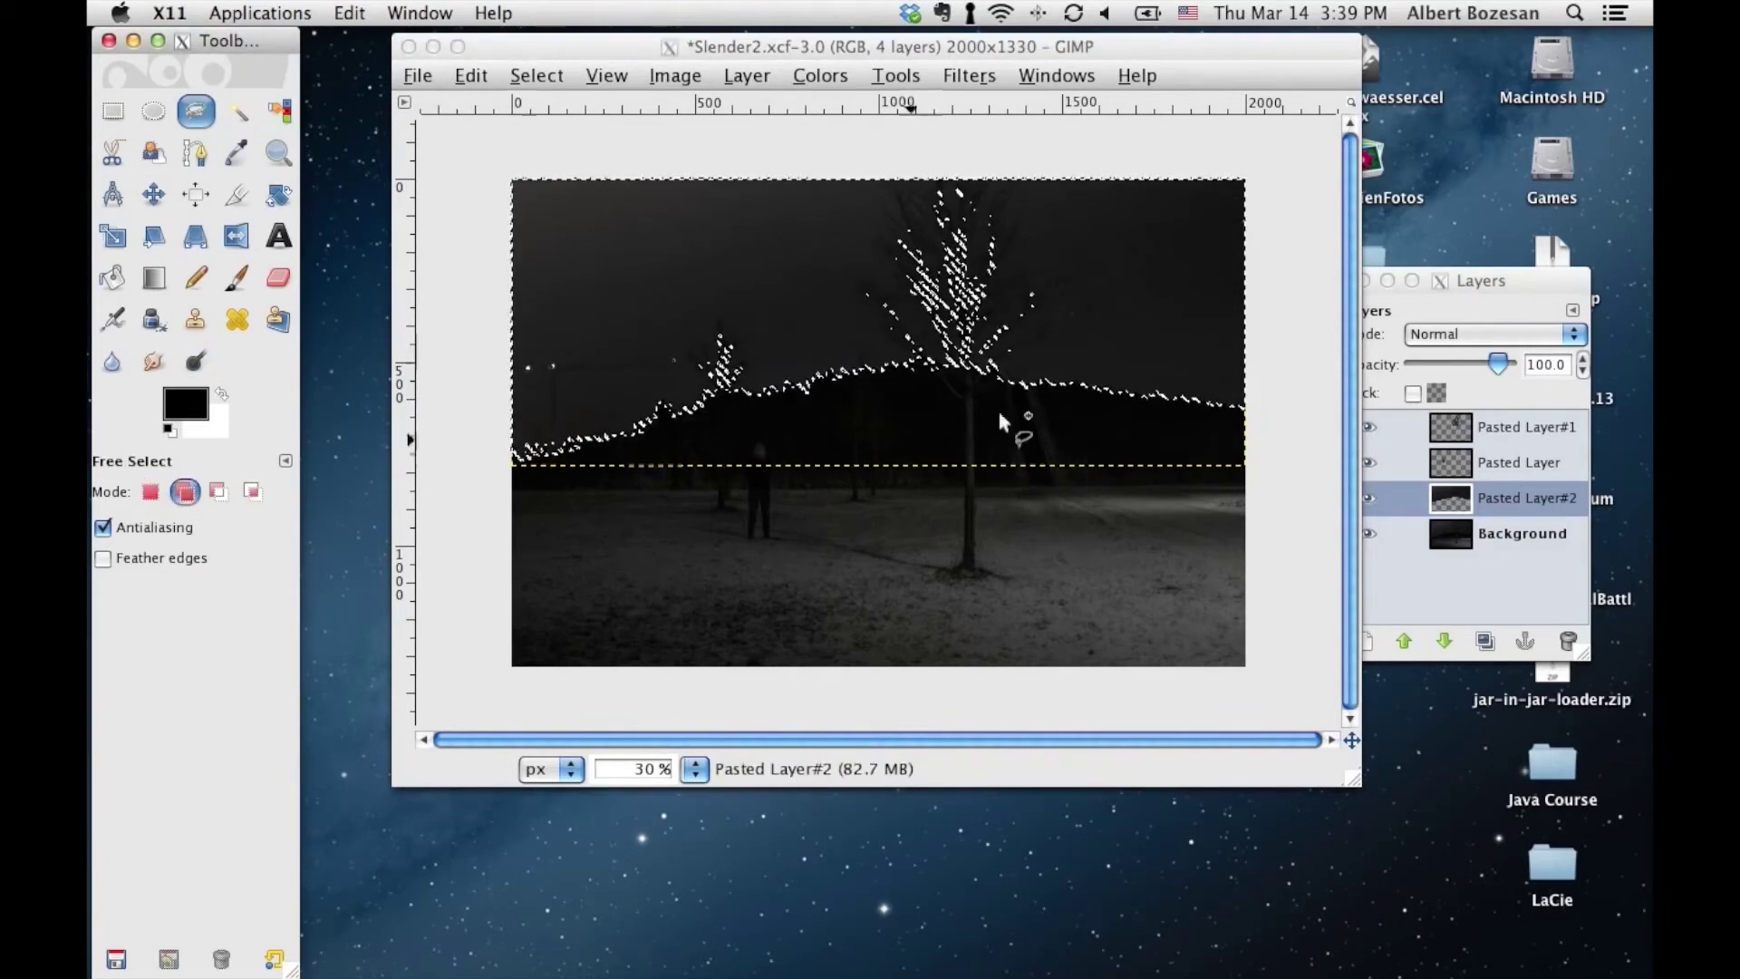
pyautogui.click(1011, 375)
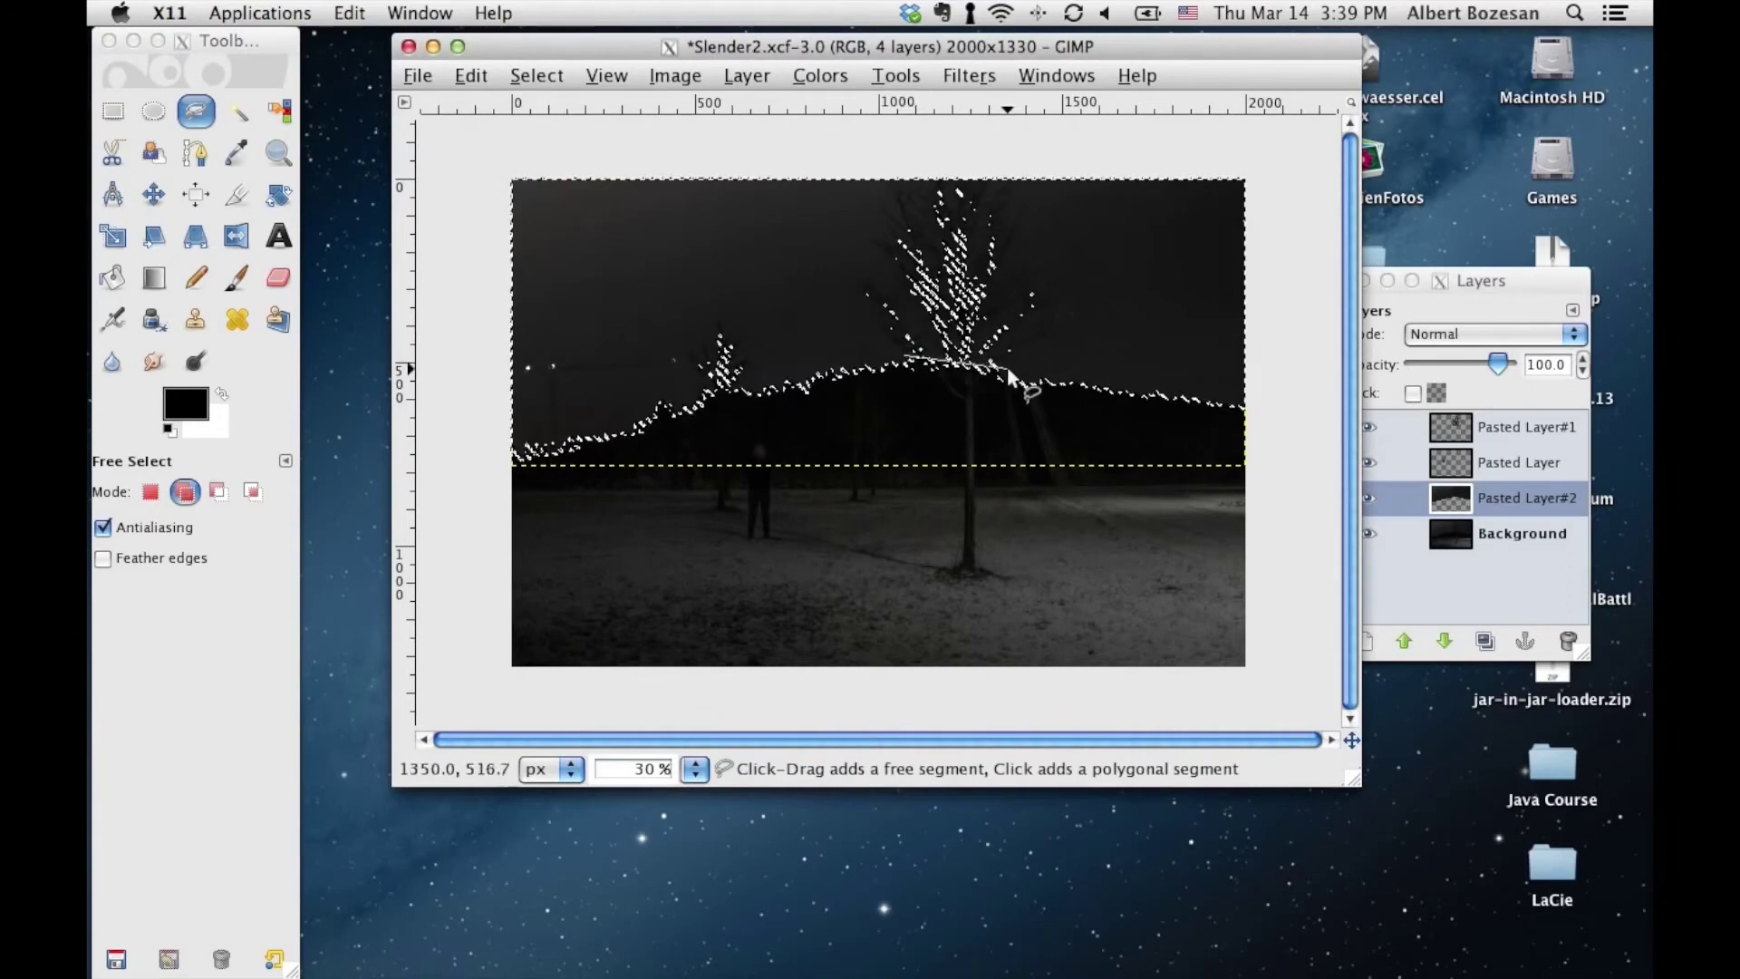
pyautogui.click(1108, 295)
pyautogui.click(961, 184)
pyautogui.click(826, 193)
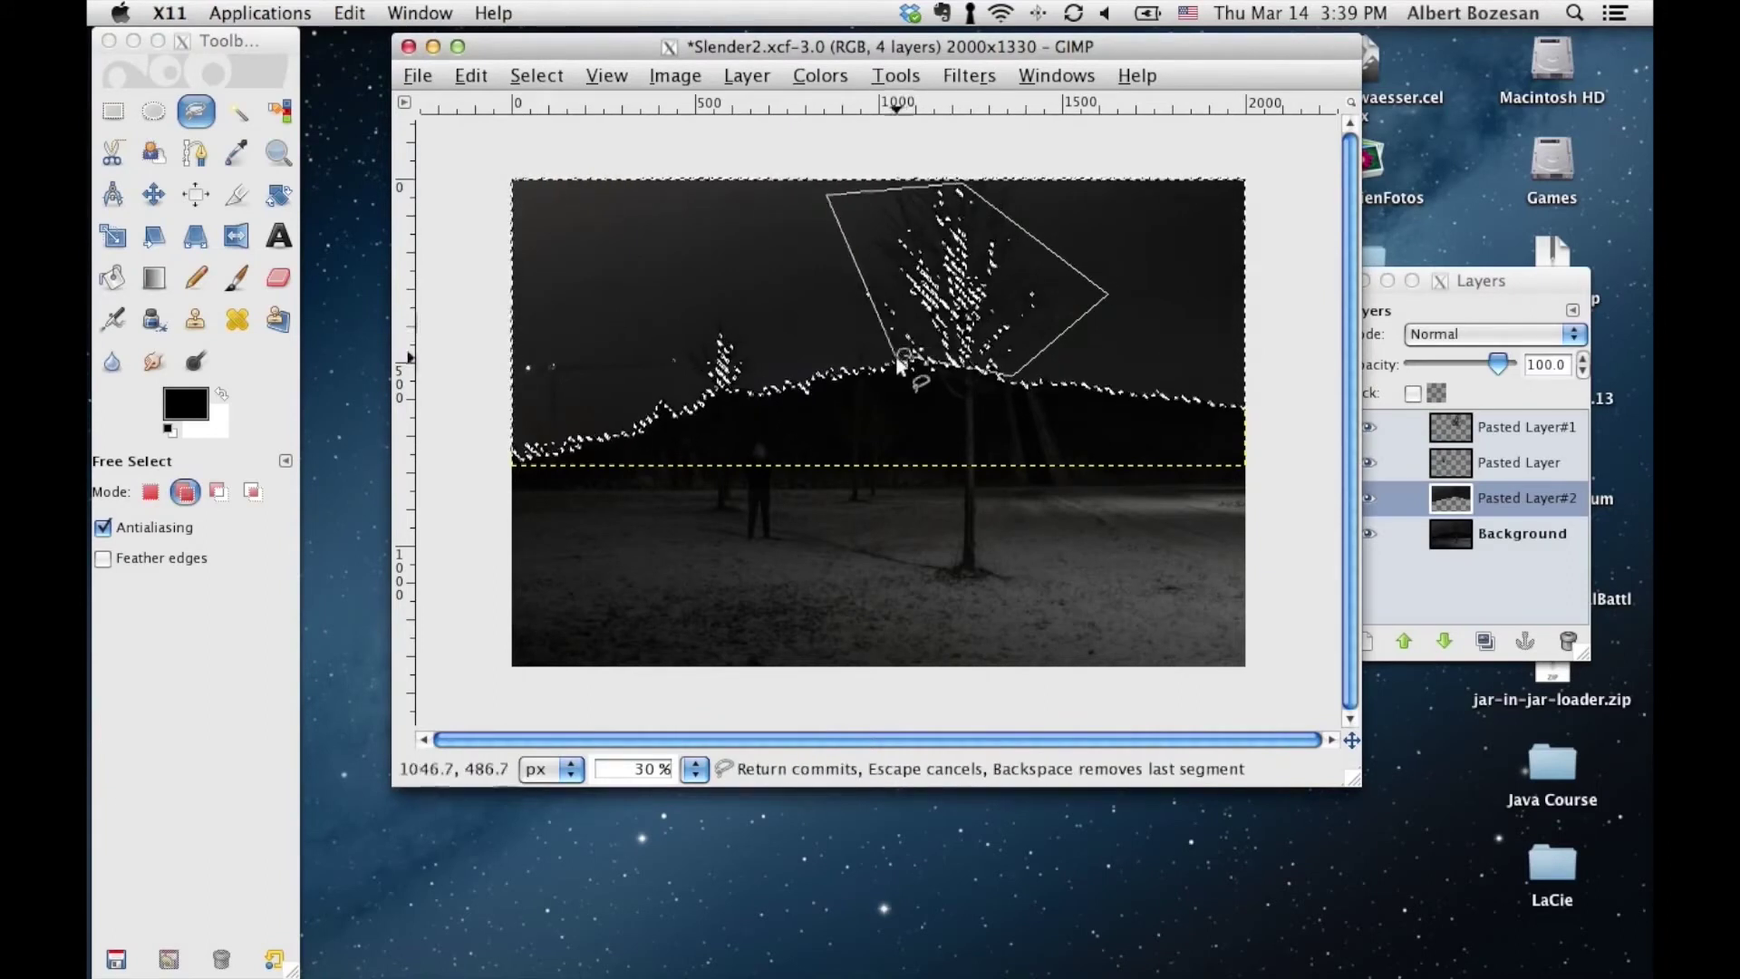
pyautogui.click(843, 336)
pyautogui.click(1010, 375)
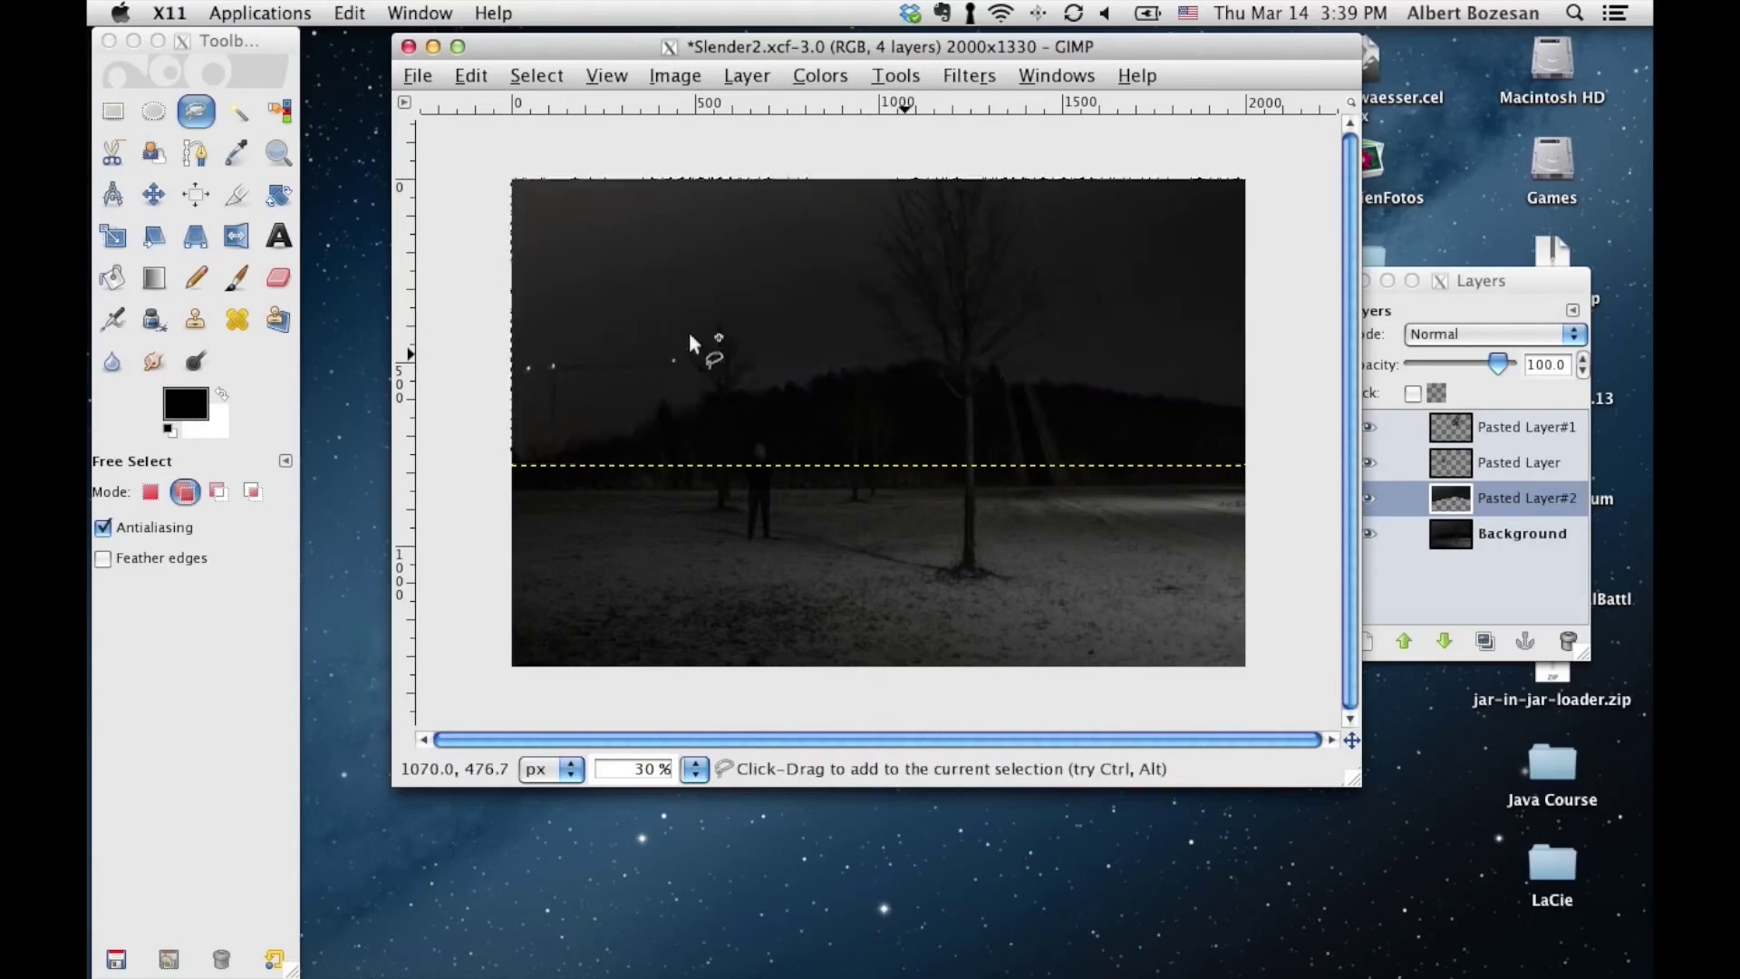
# Add the smaller left tree and a left-edge patch to the selection, then activate Background
pyautogui.click(664, 315)
pyautogui.click(701, 391)
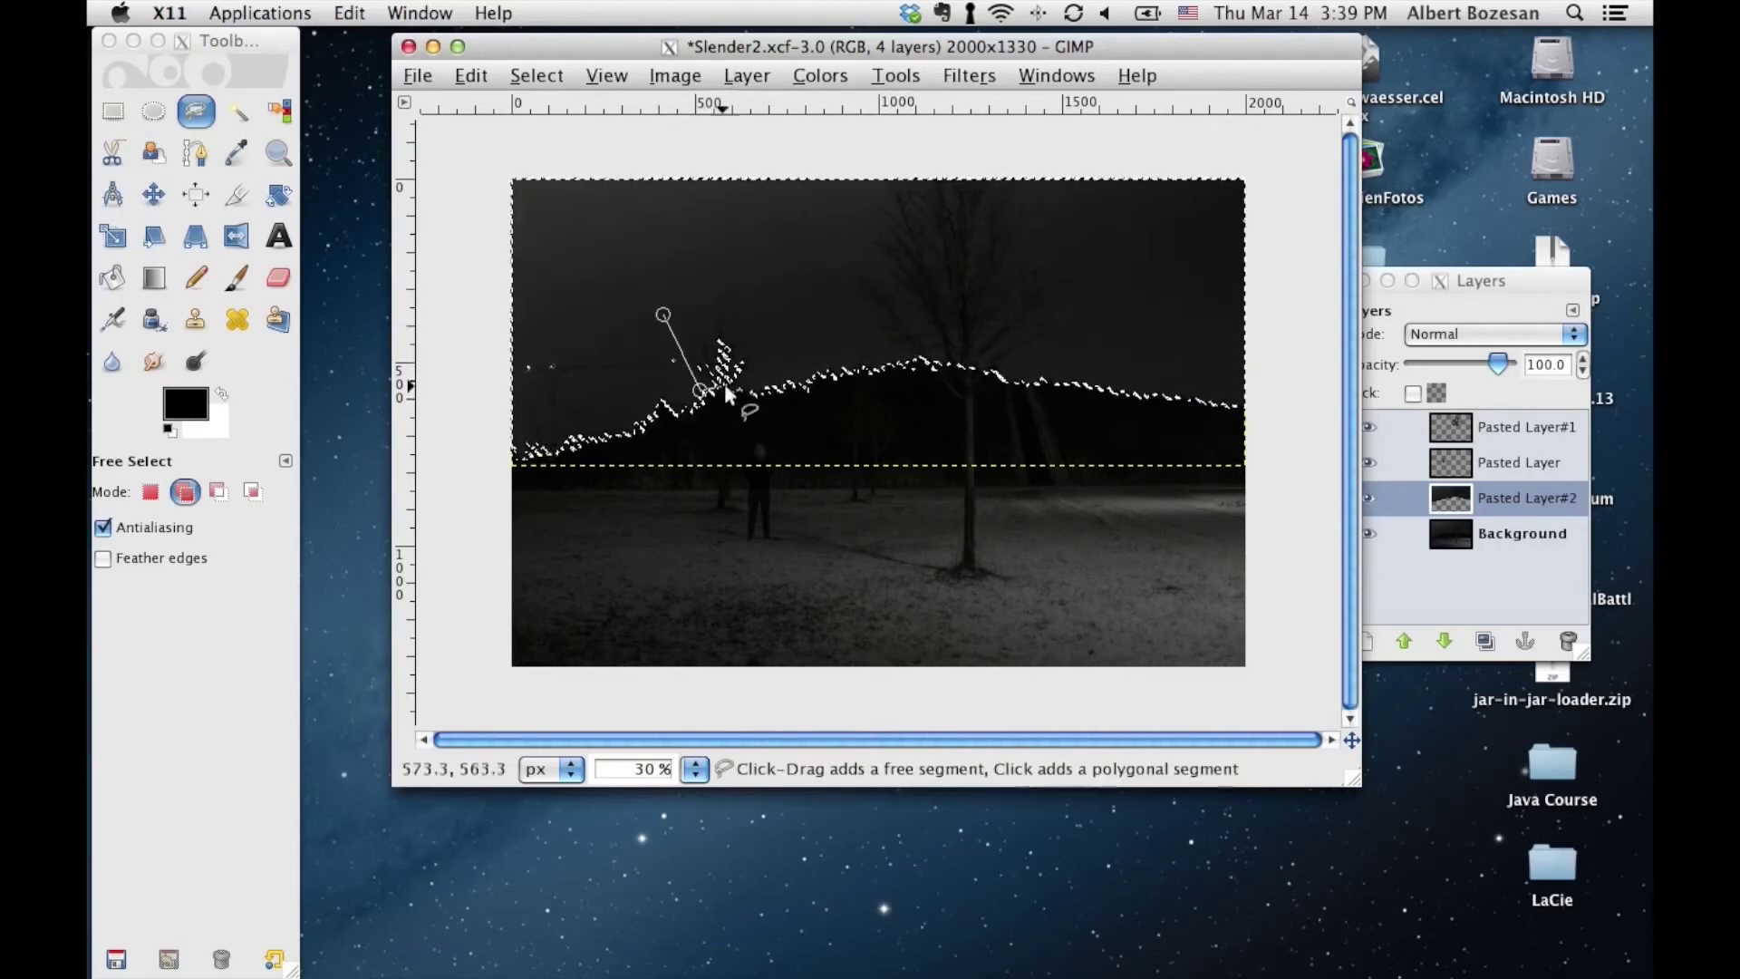
pyautogui.click(745, 386)
pyautogui.click(759, 326)
pyautogui.click(664, 314)
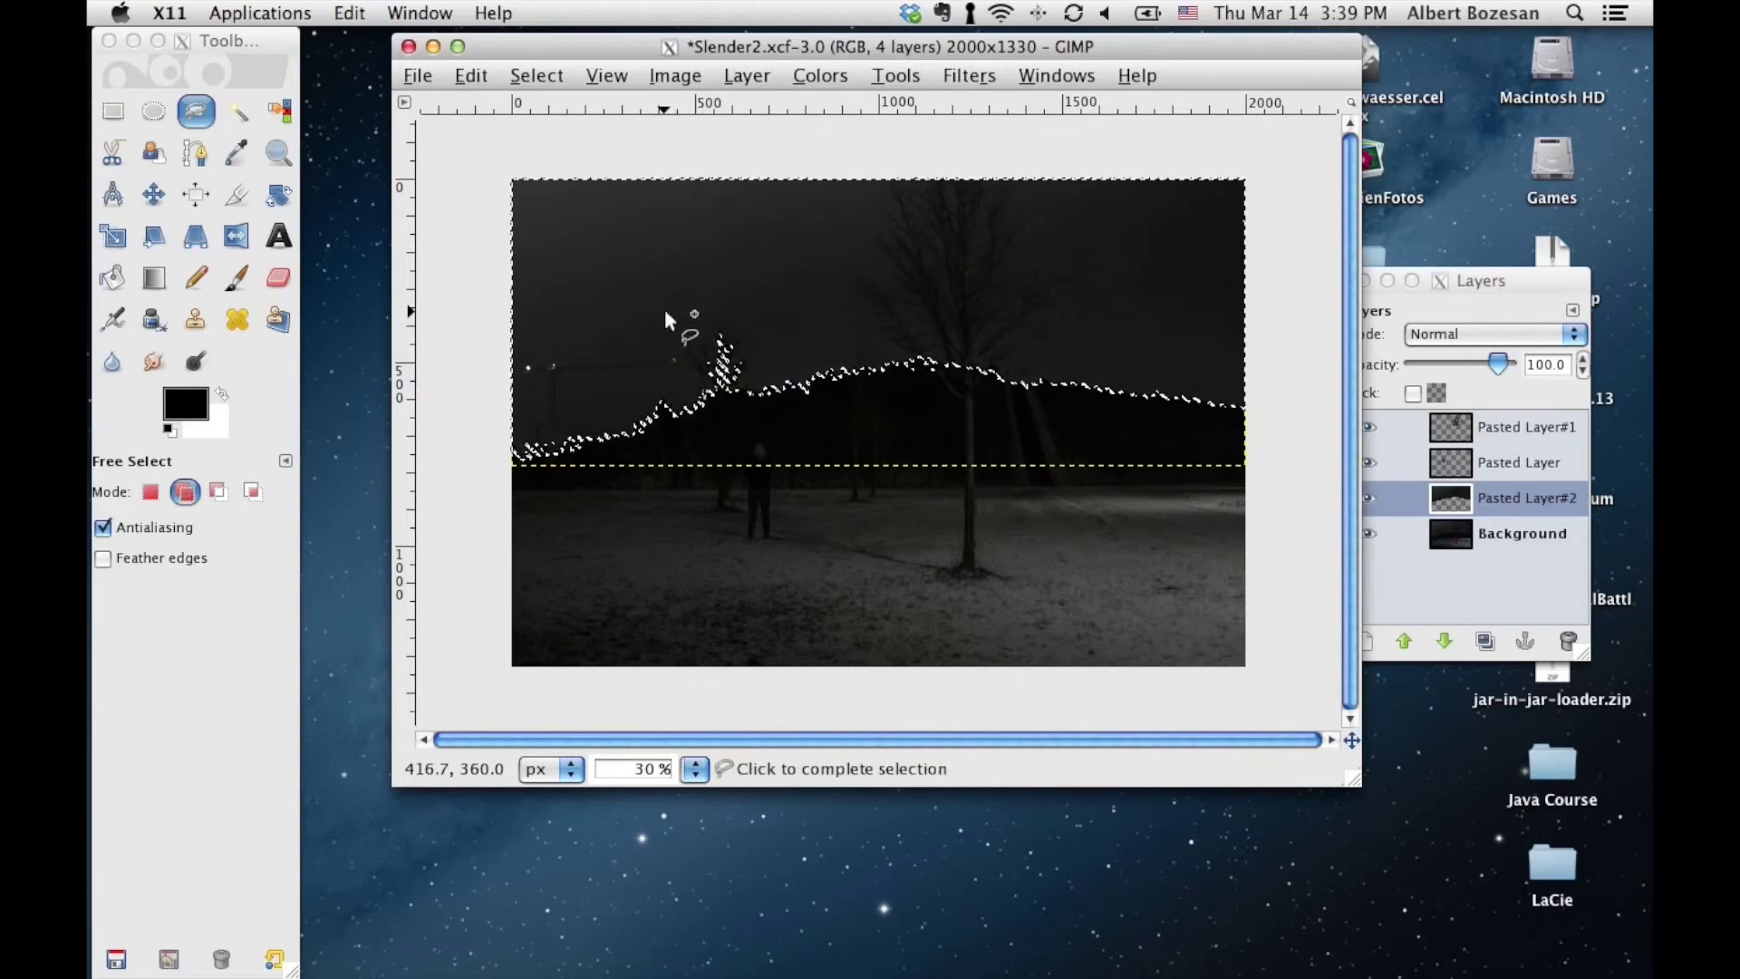
pyautogui.click(564, 336)
pyautogui.click(574, 392)
pyautogui.click(518, 381)
pyautogui.click(520, 339)
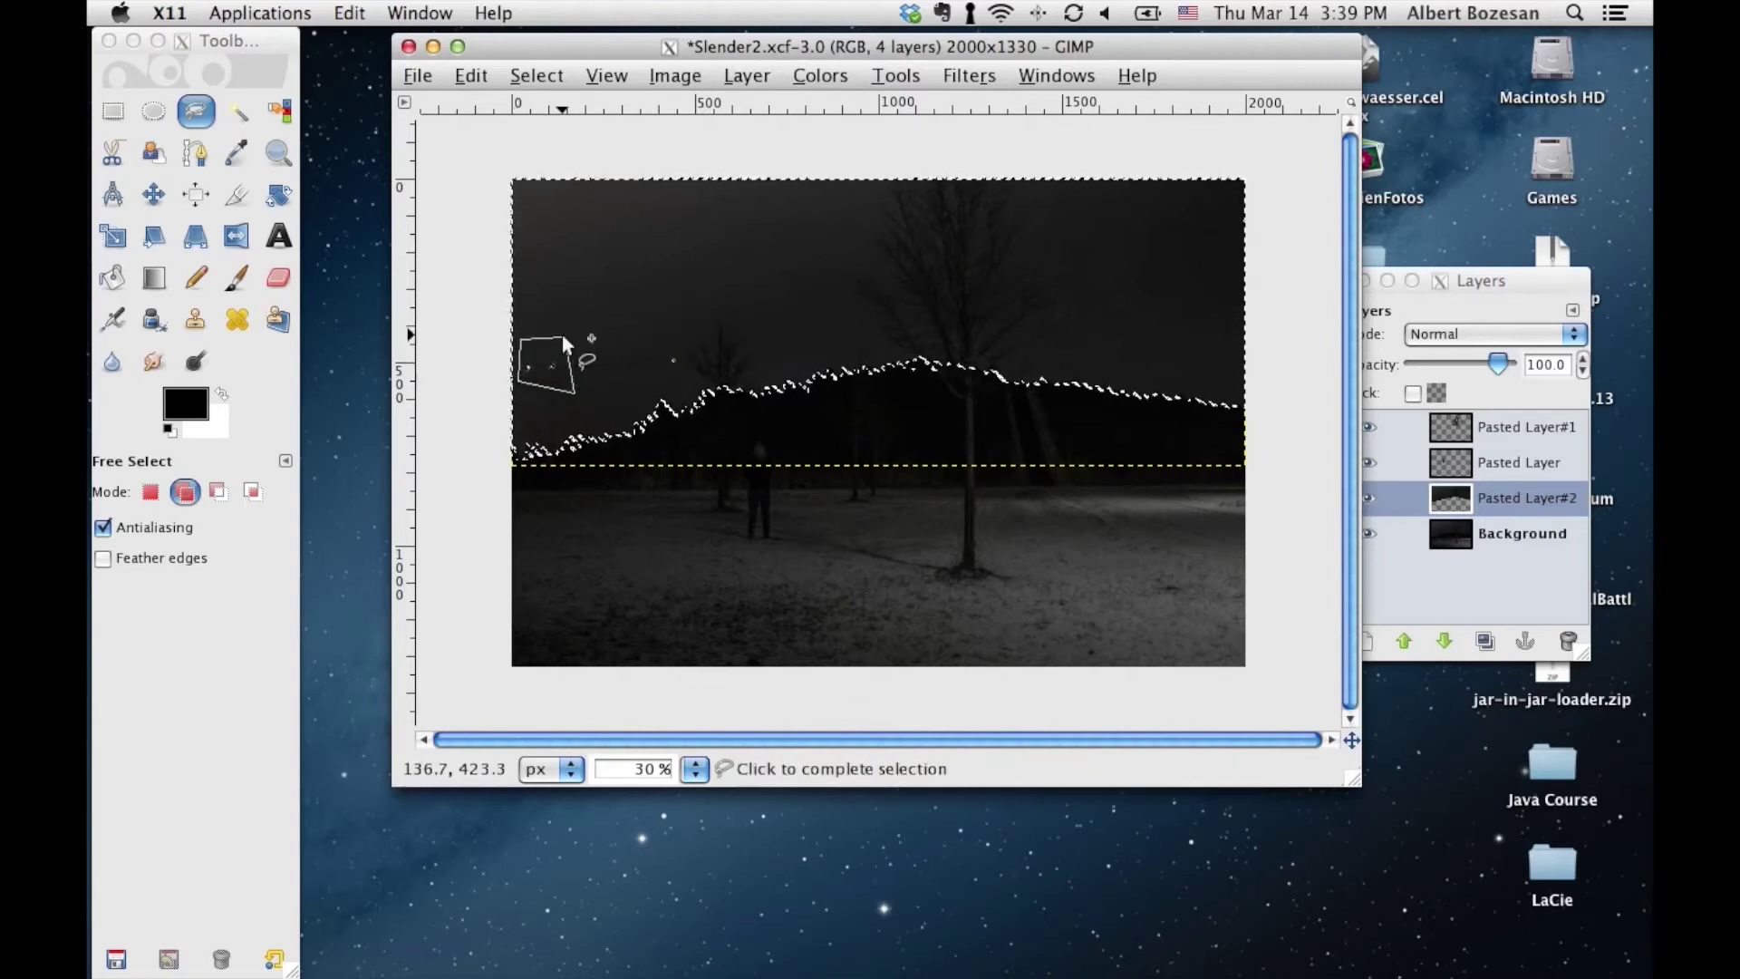
pyautogui.click(563, 335)
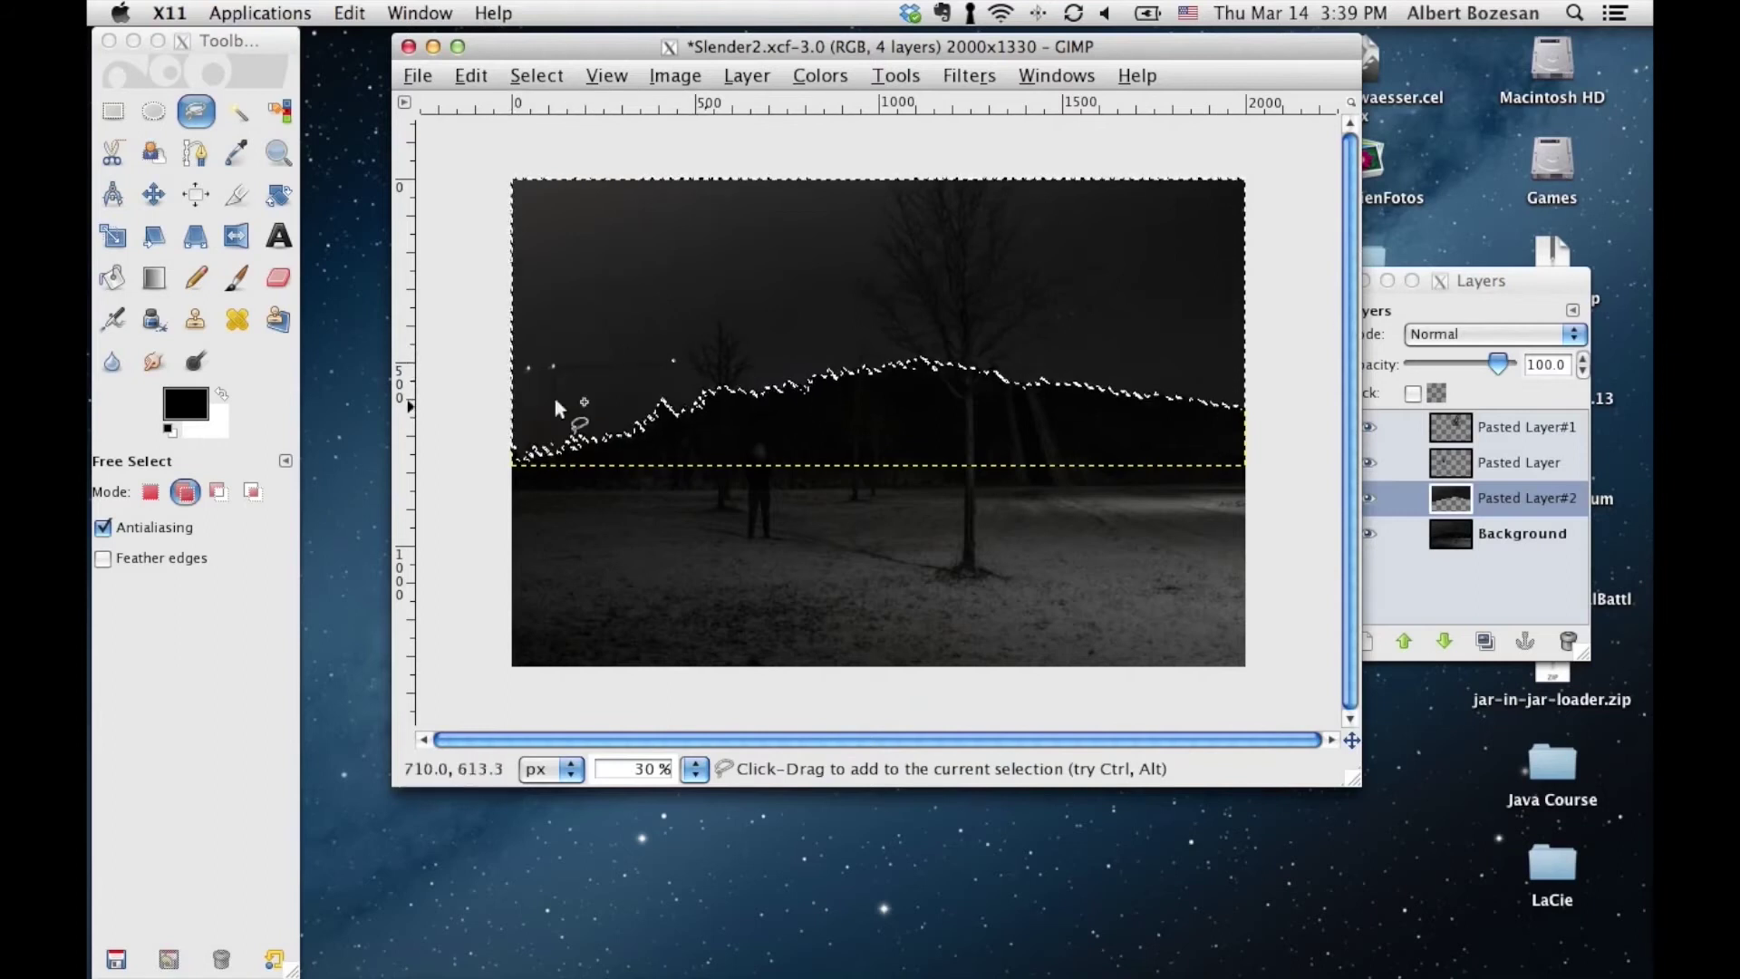
pyautogui.click(1470, 540)
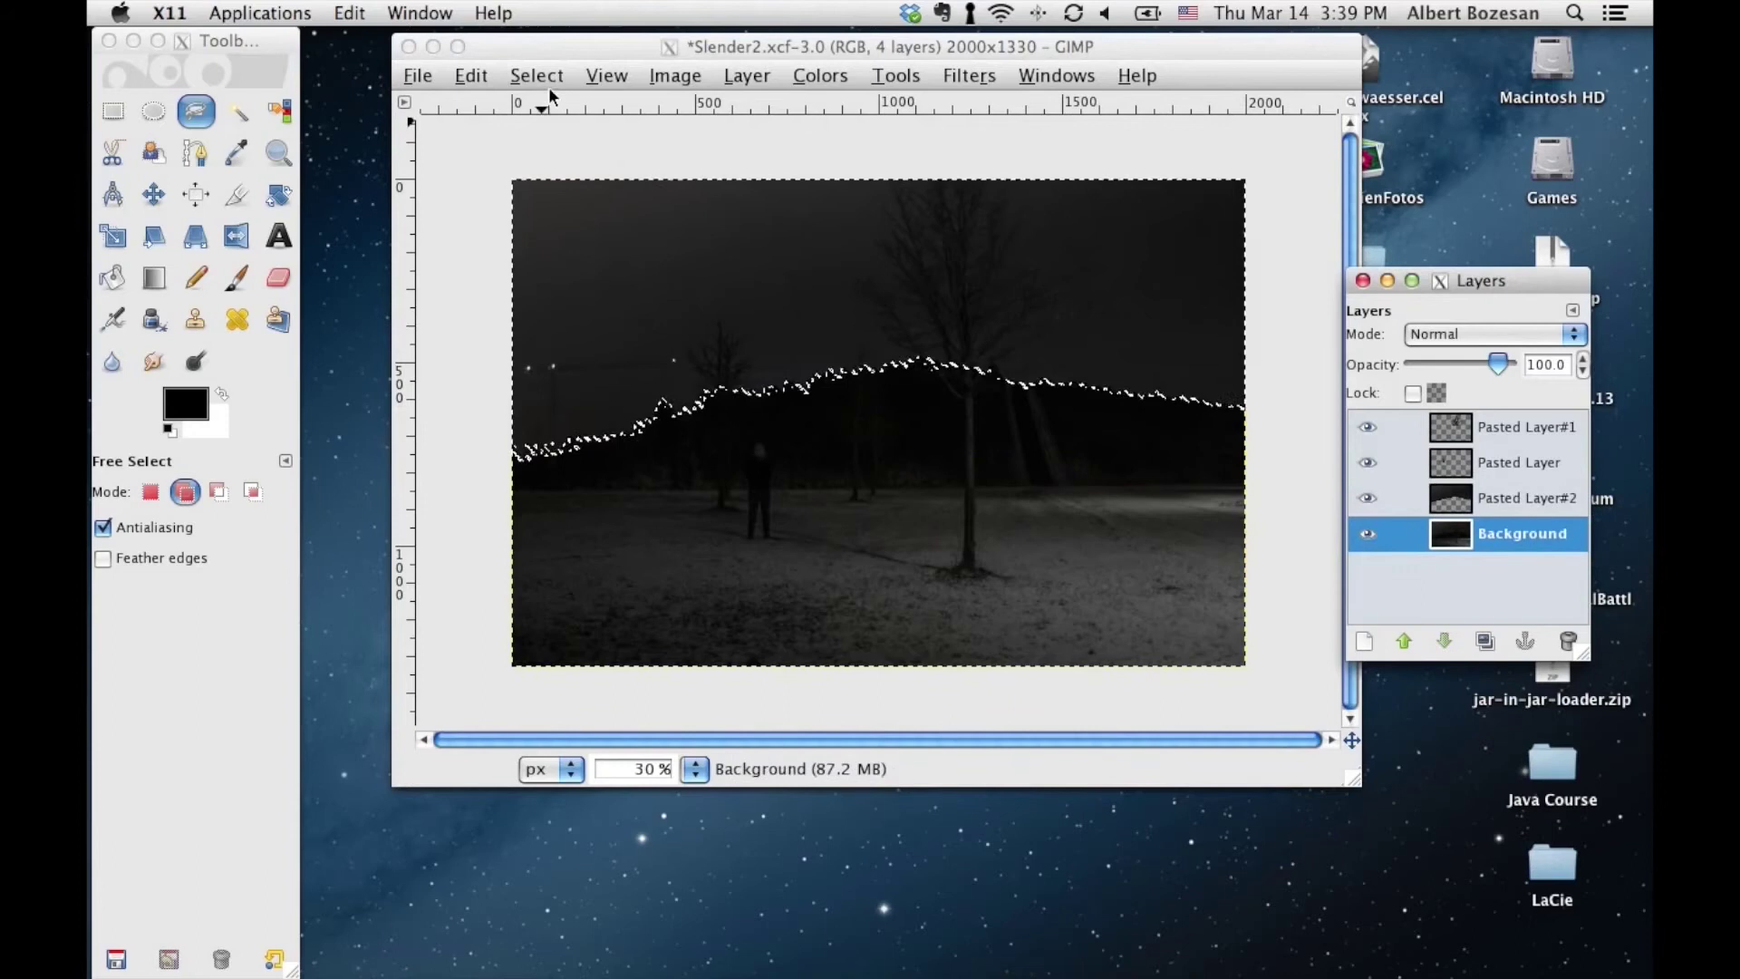
# Feather the sky selection by 2.000 px and clear it from the Background layer
pyautogui.click(473, 78)
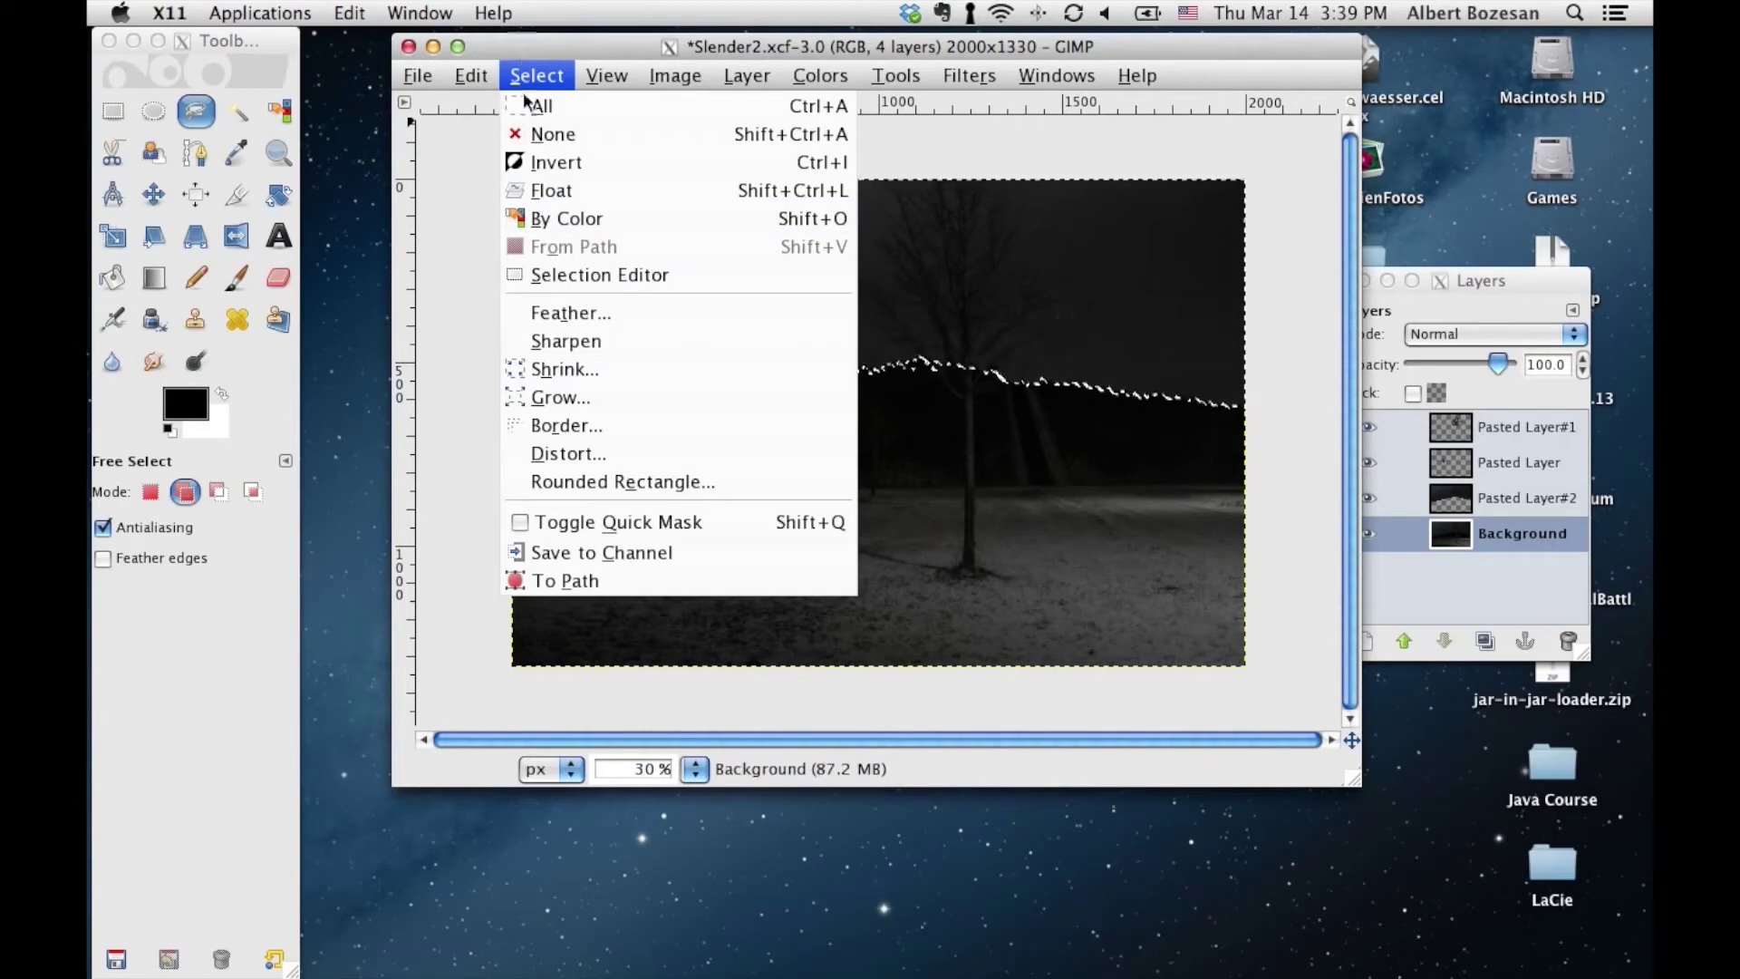
pyautogui.click(536, 309)
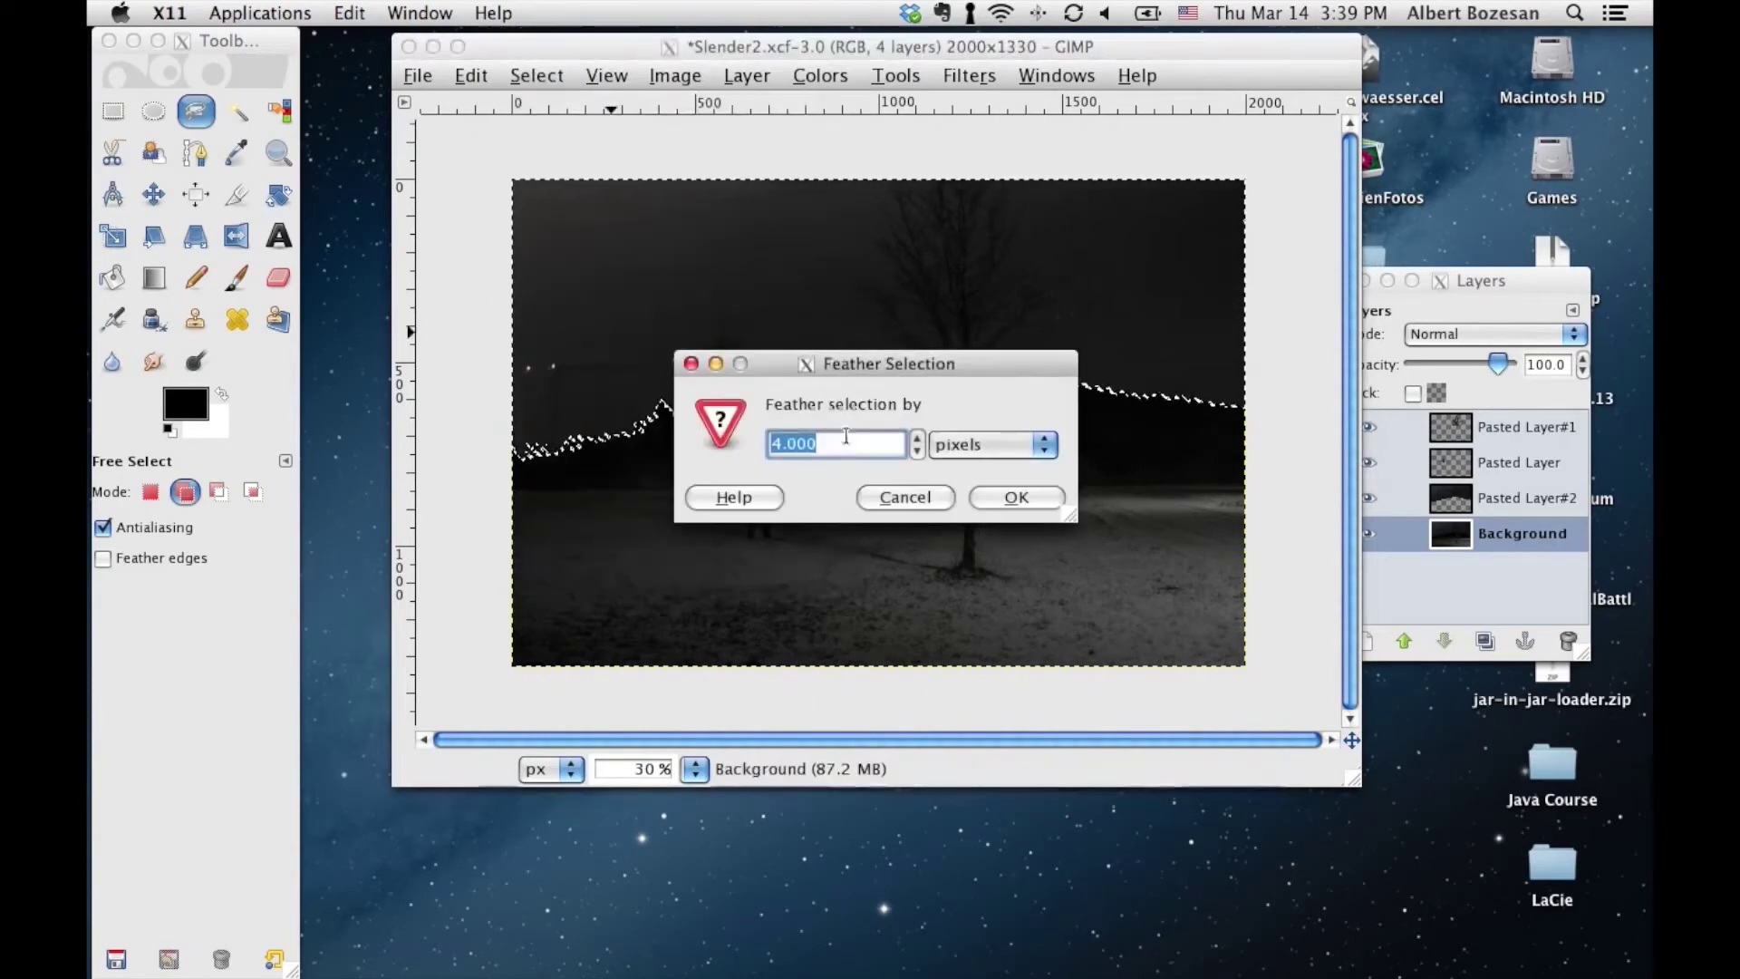
pyautogui.write('2.000')
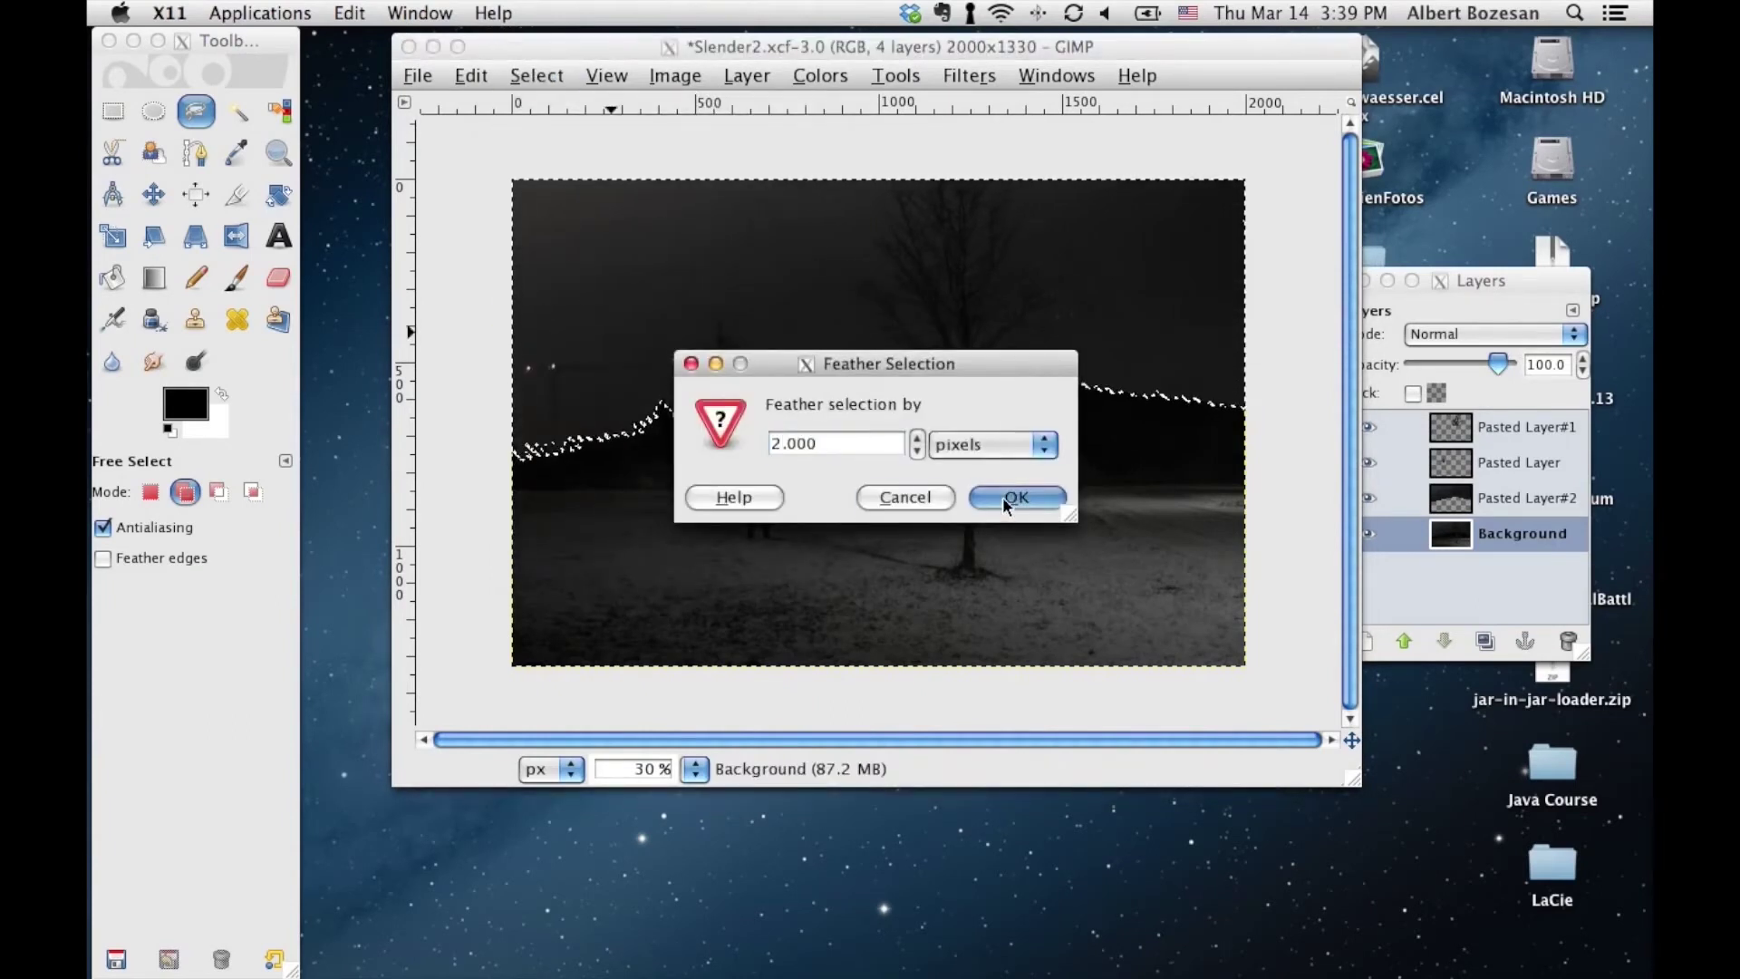
pyautogui.click(1002, 497)
pyautogui.click(476, 76)
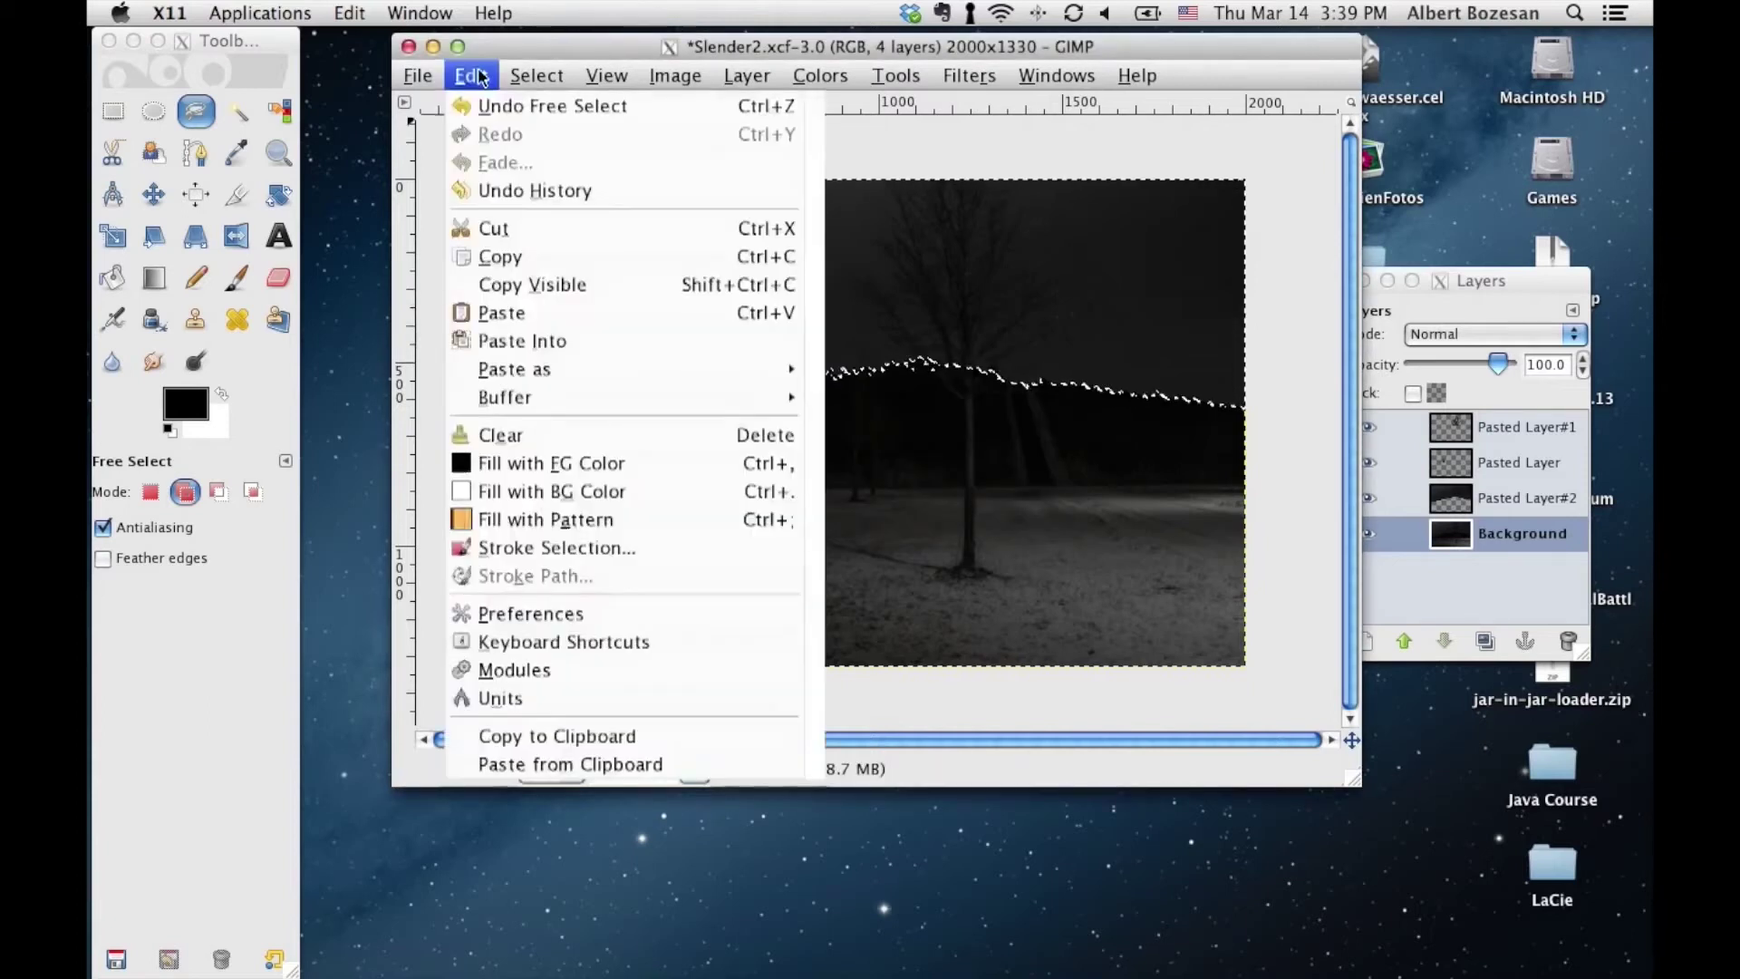
pyautogui.click(491, 432)
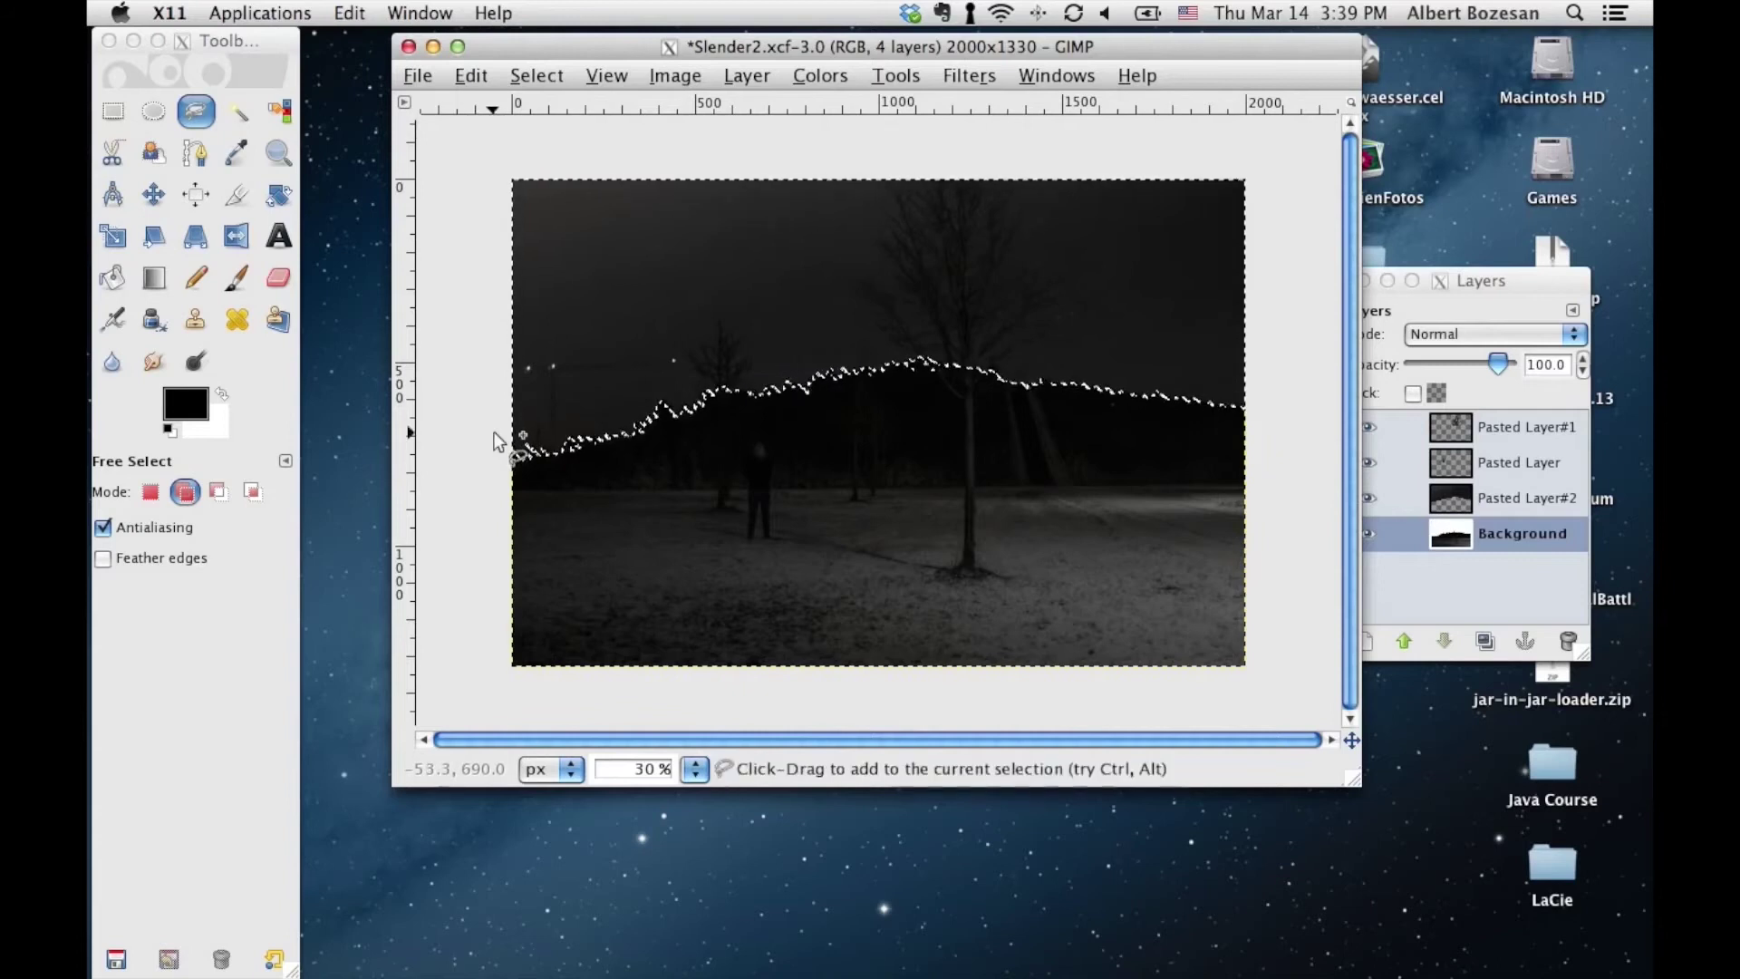
# Hide Pasted Layer#2 to inspect the cleared sky, then reselect Background
pyautogui.click(1458, 564)
pyautogui.click(1367, 498)
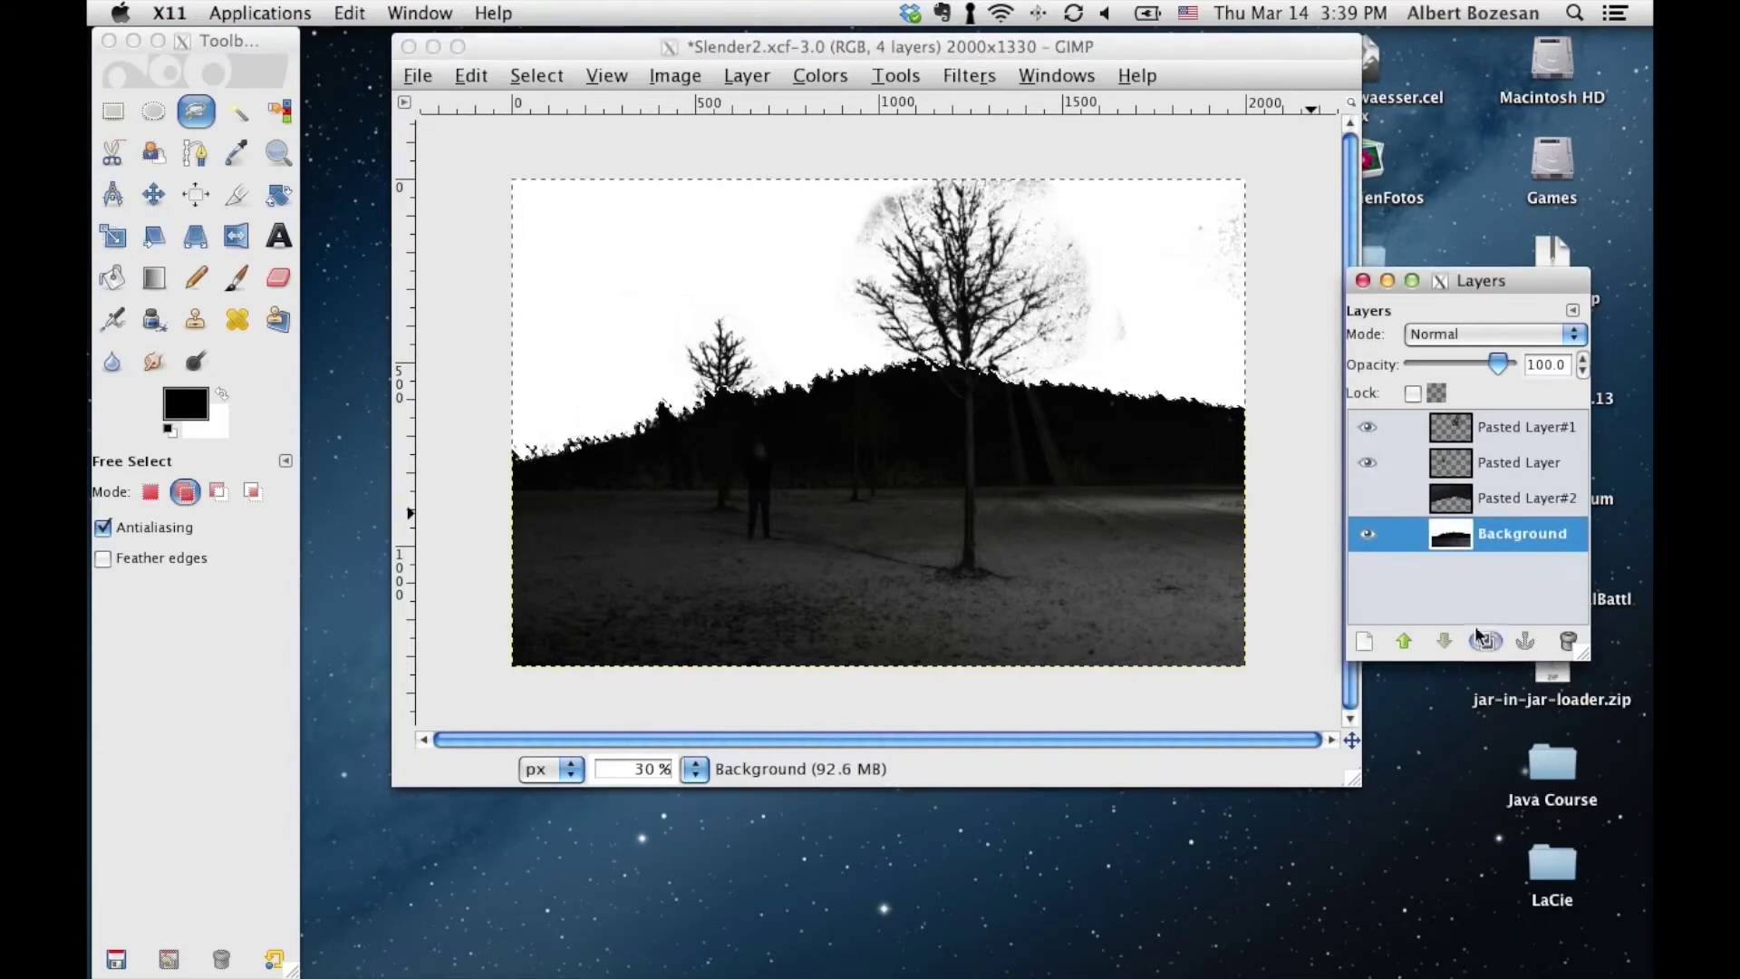
pyautogui.click(1387, 503)
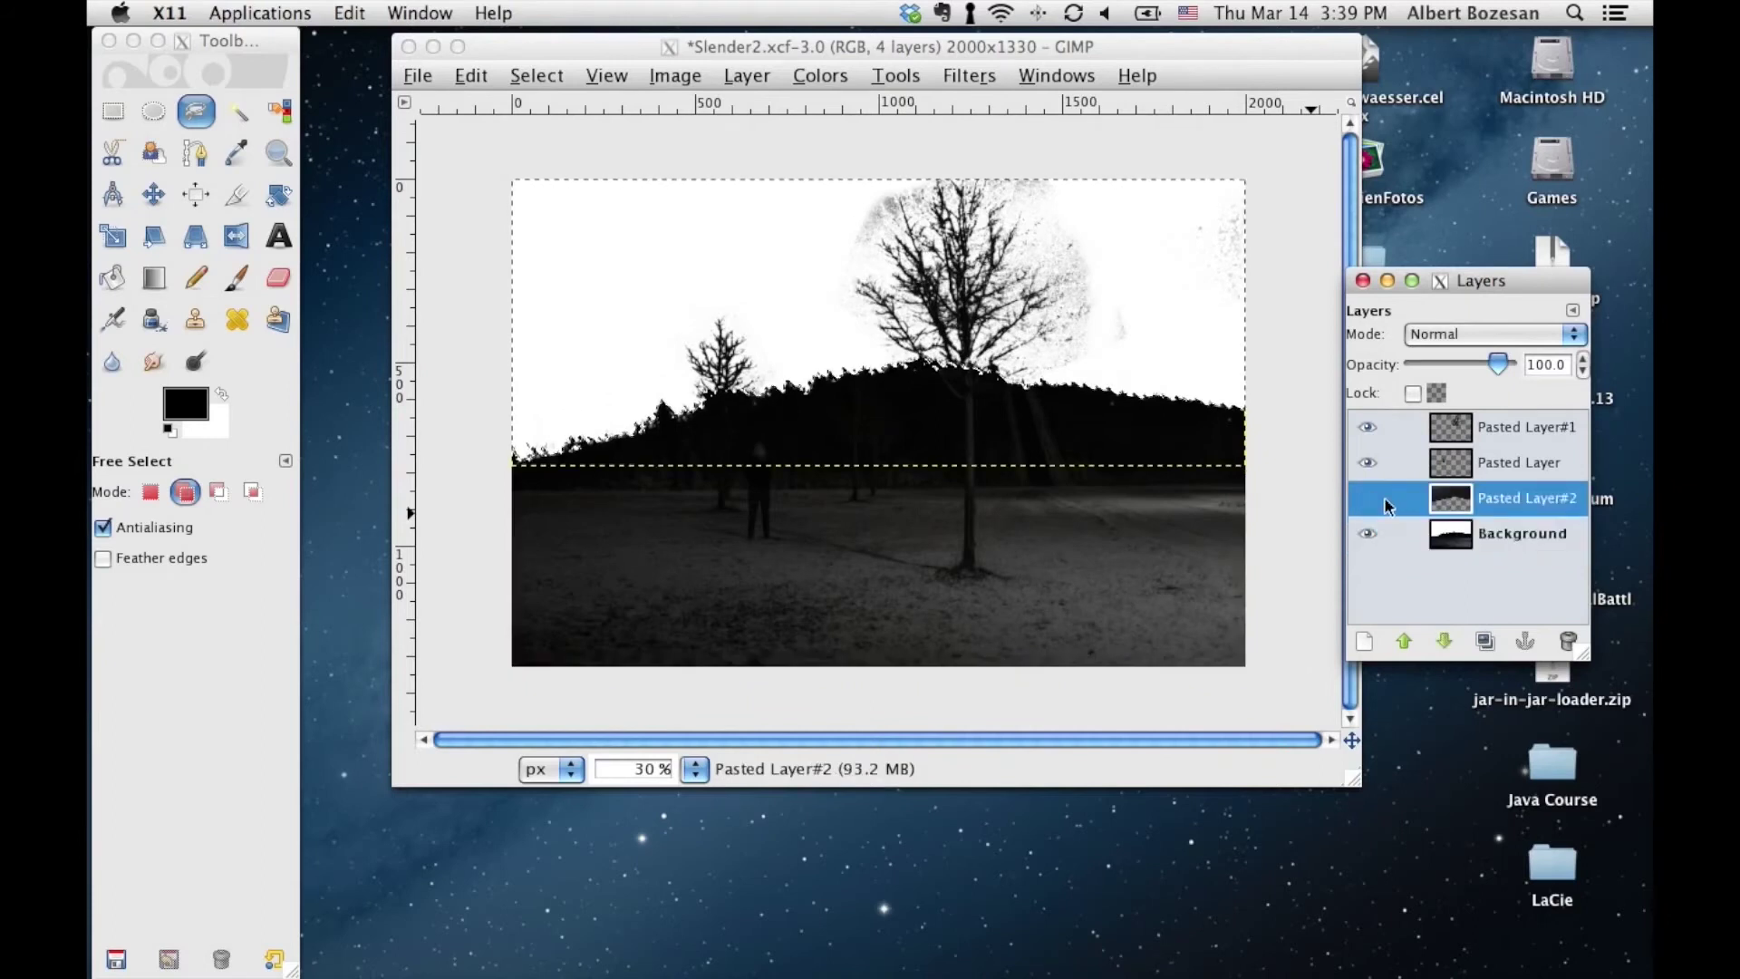
pyautogui.click(1469, 531)
pyautogui.click(471, 76)
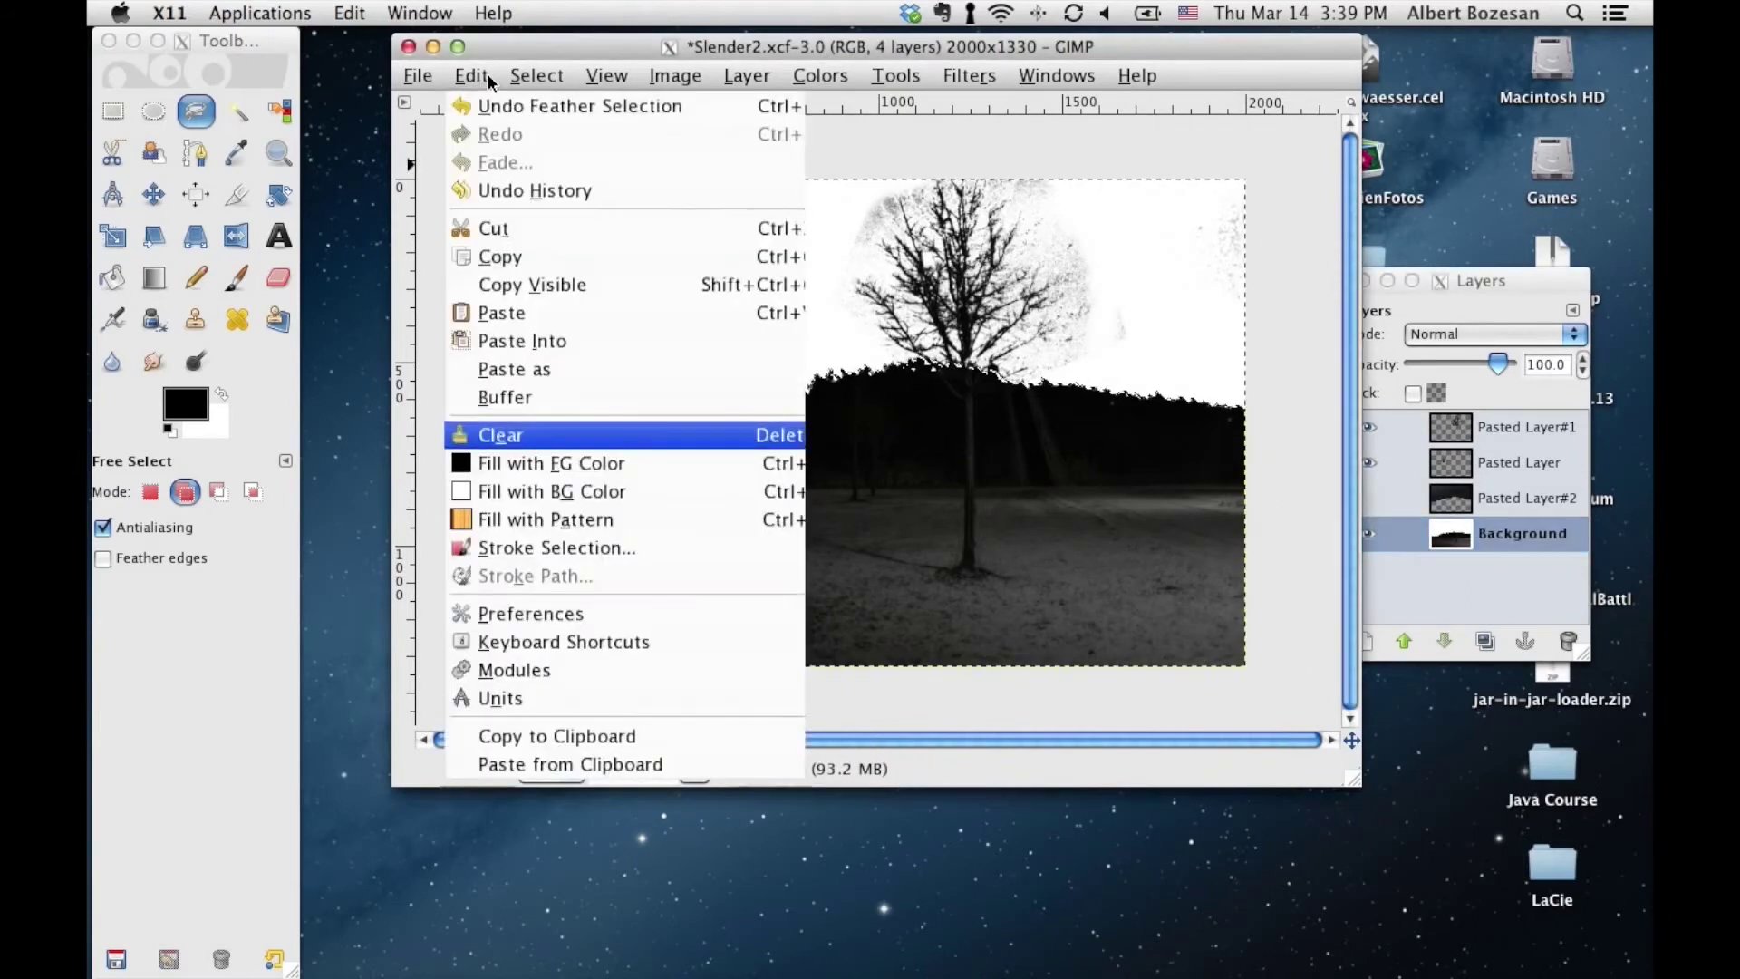
# Undo the white sky fill, restore the feathered sky selection, and delete Pasted Layer#2
pyautogui.click(490, 105)
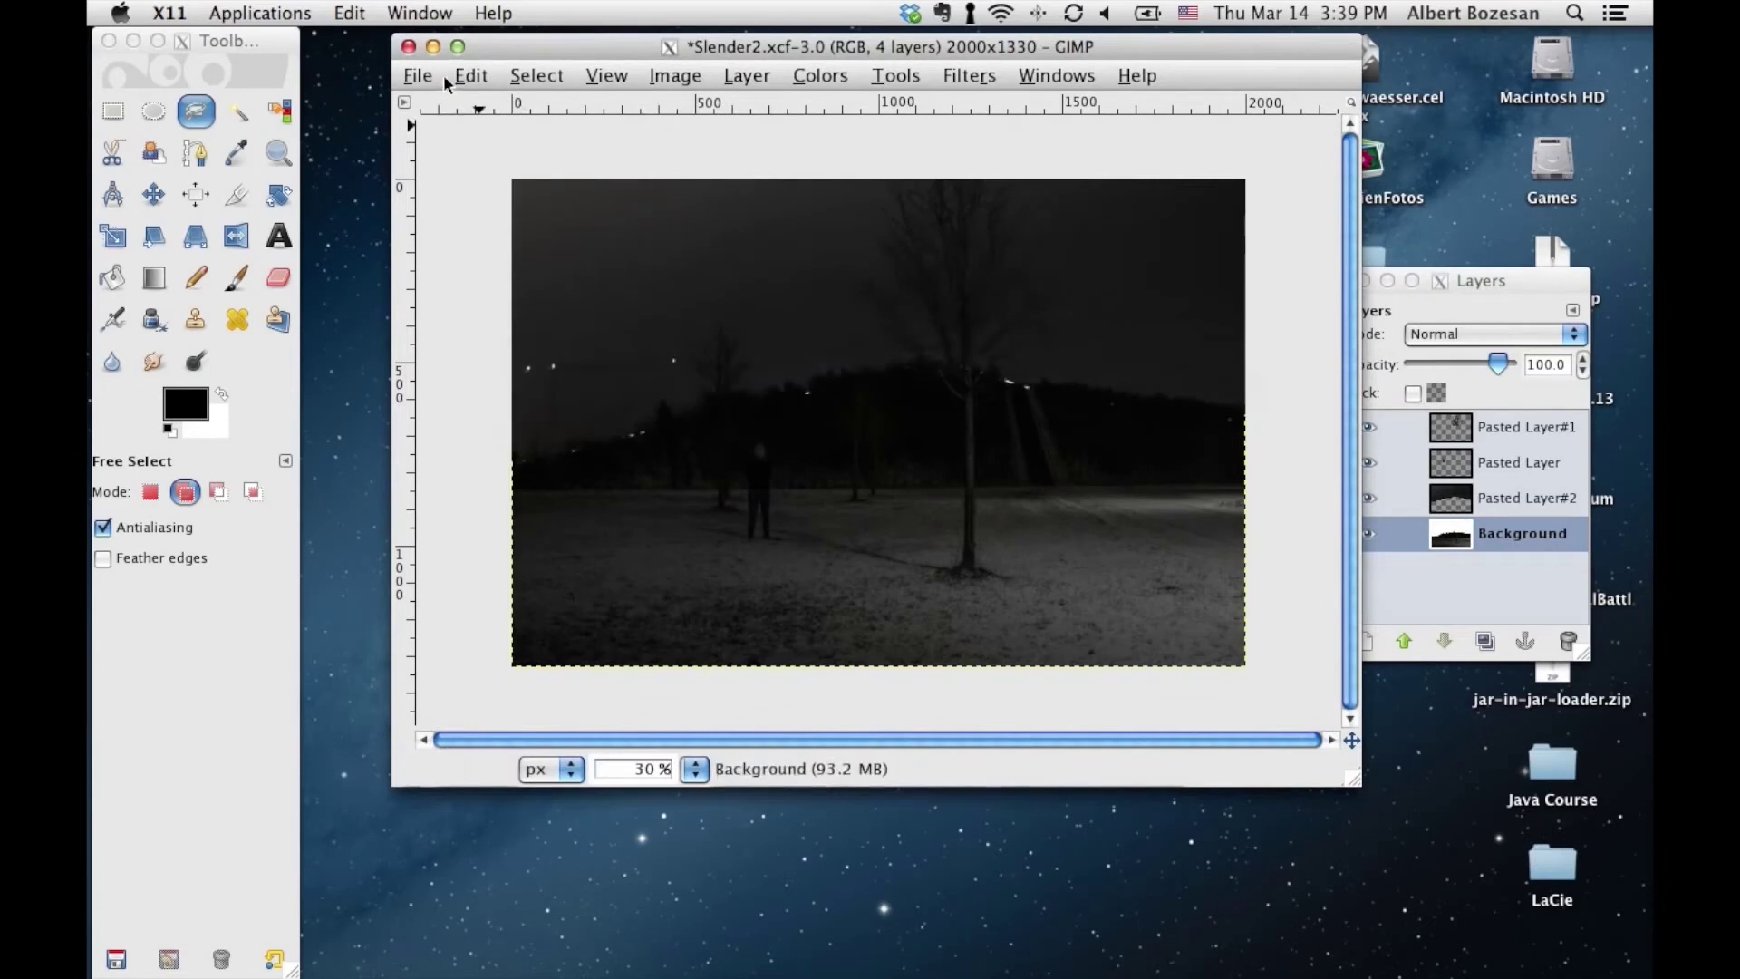
pyautogui.click(472, 76)
pyautogui.click(498, 105)
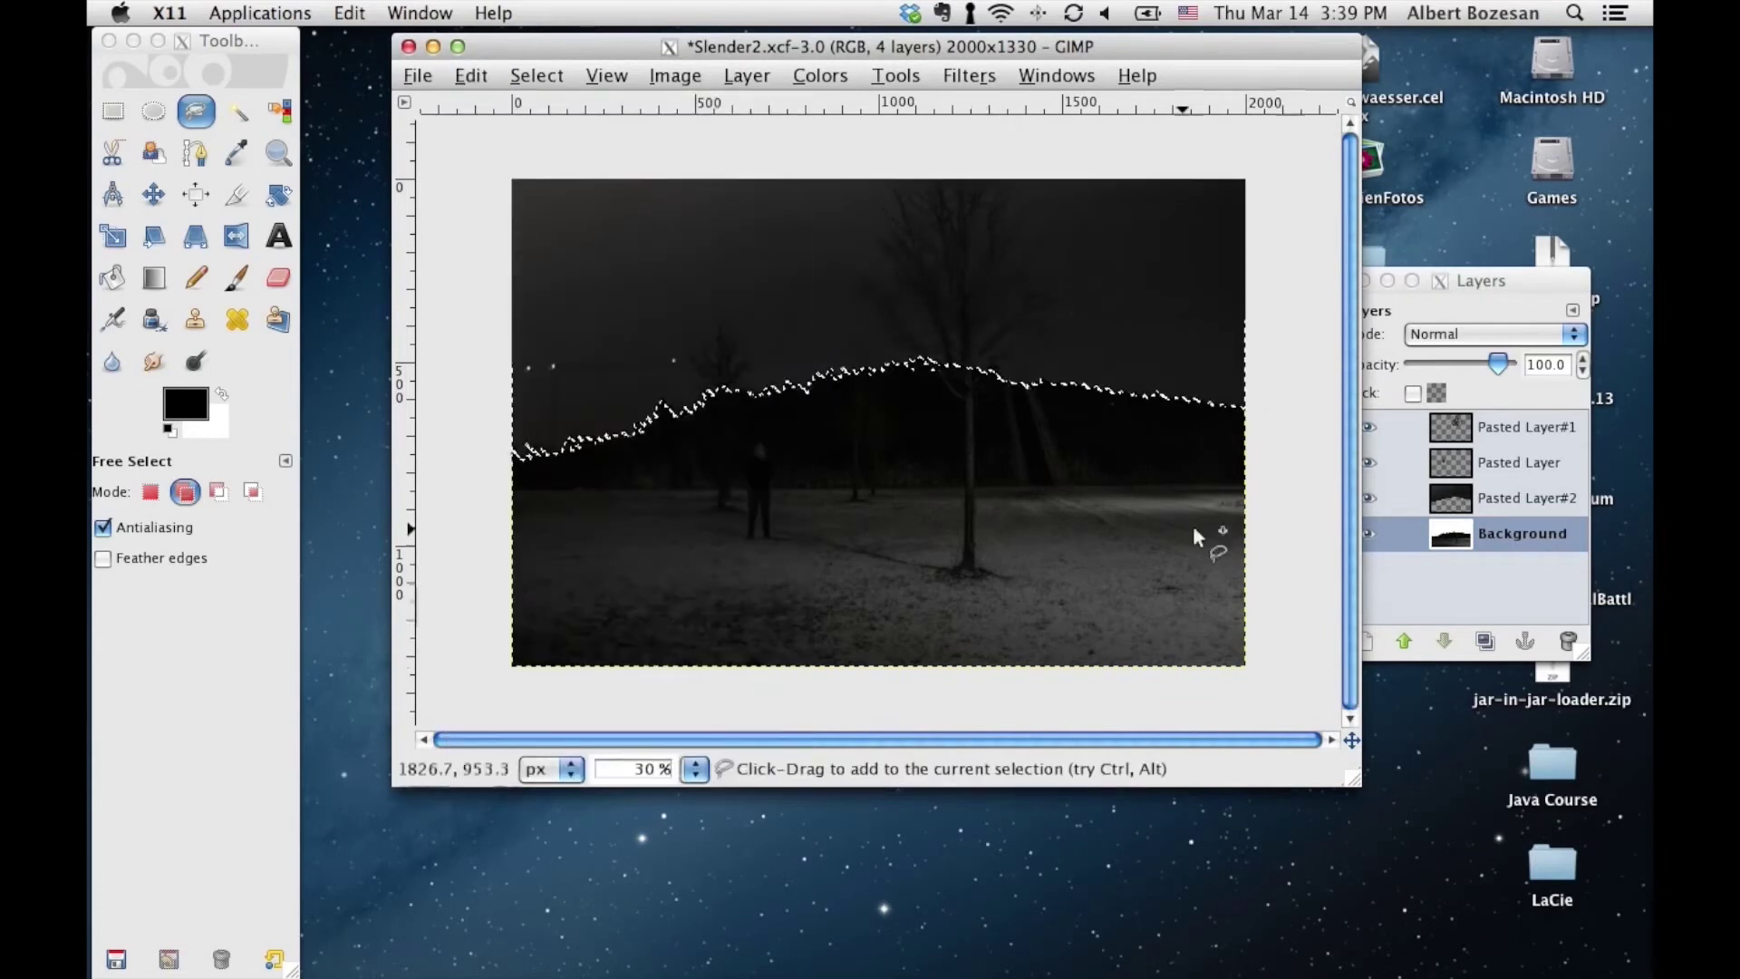
pyautogui.click(1427, 571)
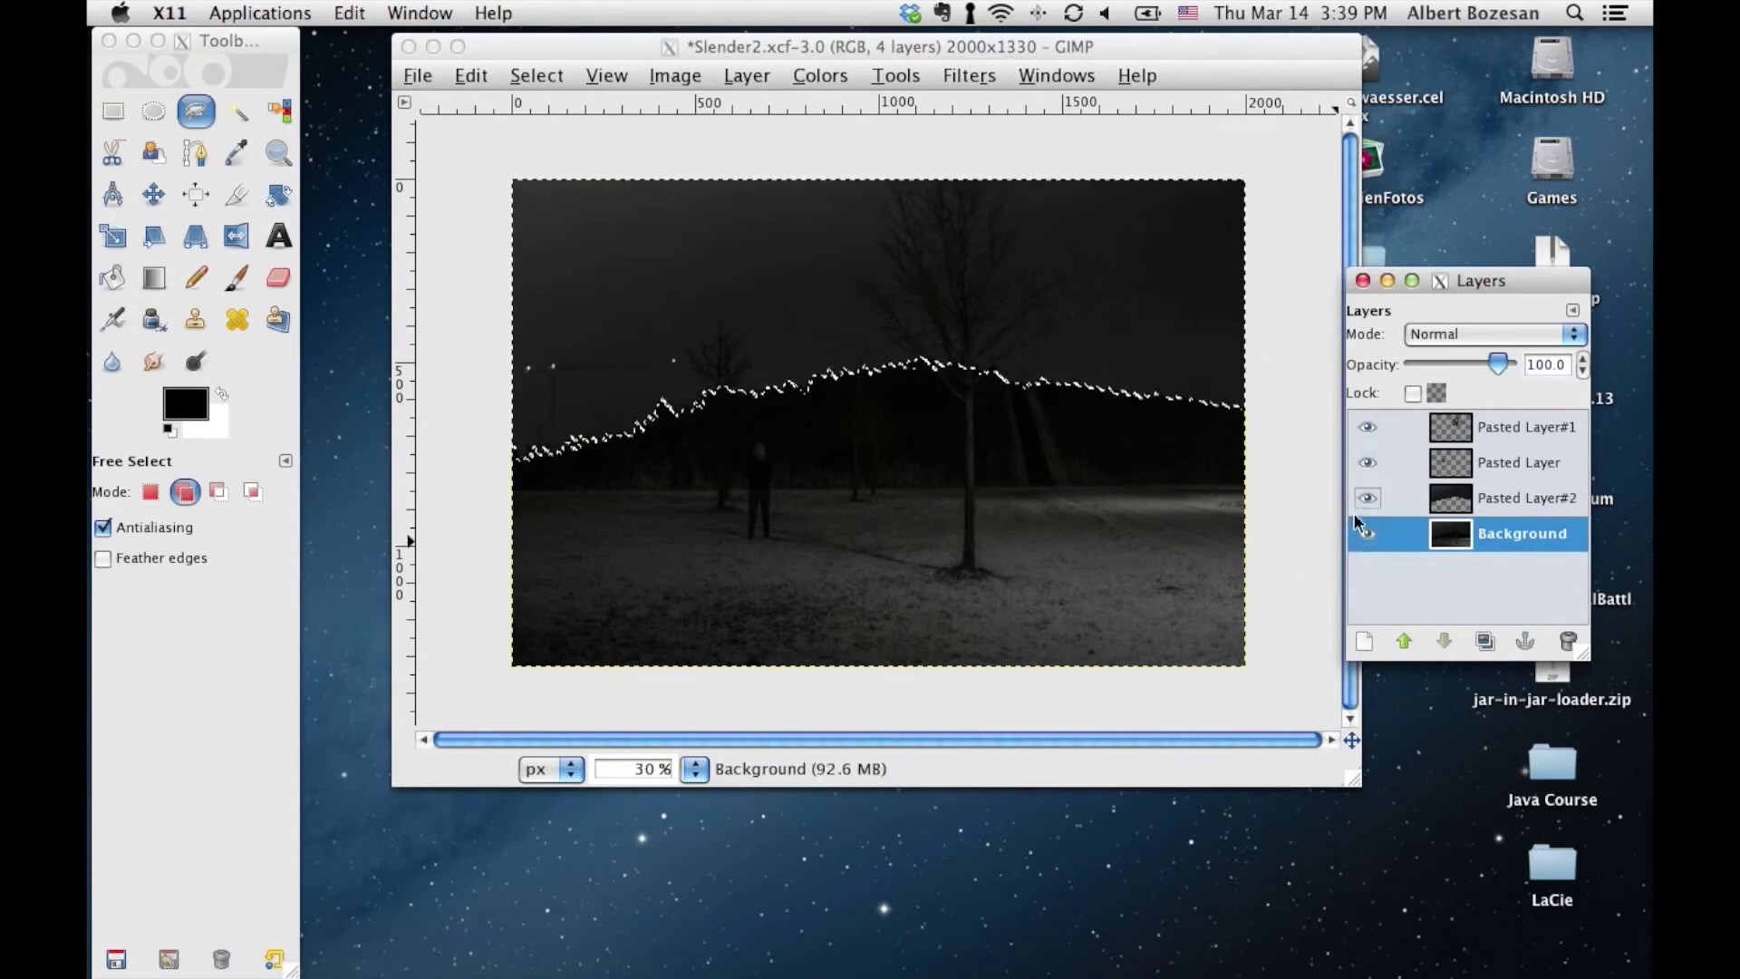
pyautogui.click(1471, 494)
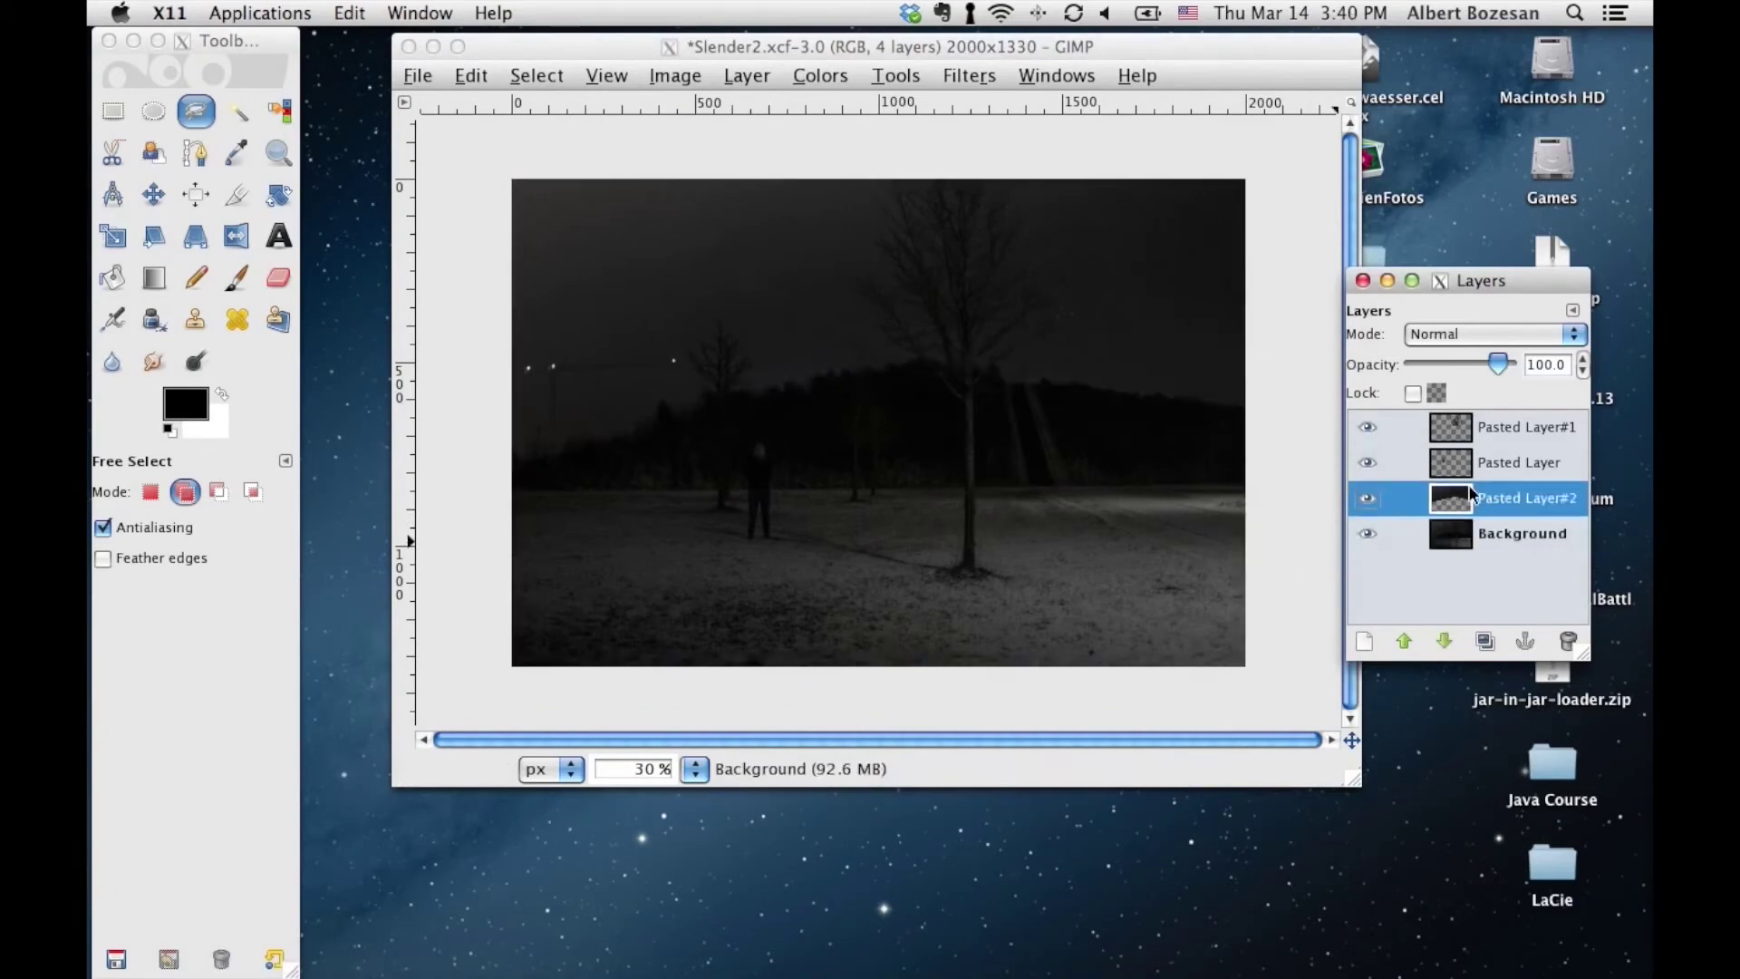
pyautogui.moveTo(1470, 495)
pyautogui.mouseDown()
pyautogui.moveTo(1418, 525)
pyautogui.moveTo(1477, 502)
pyautogui.mouseUp()
# Add an alpha channel to Background and clear the selected sky to transparency
pyautogui.rightClick(1469, 497)
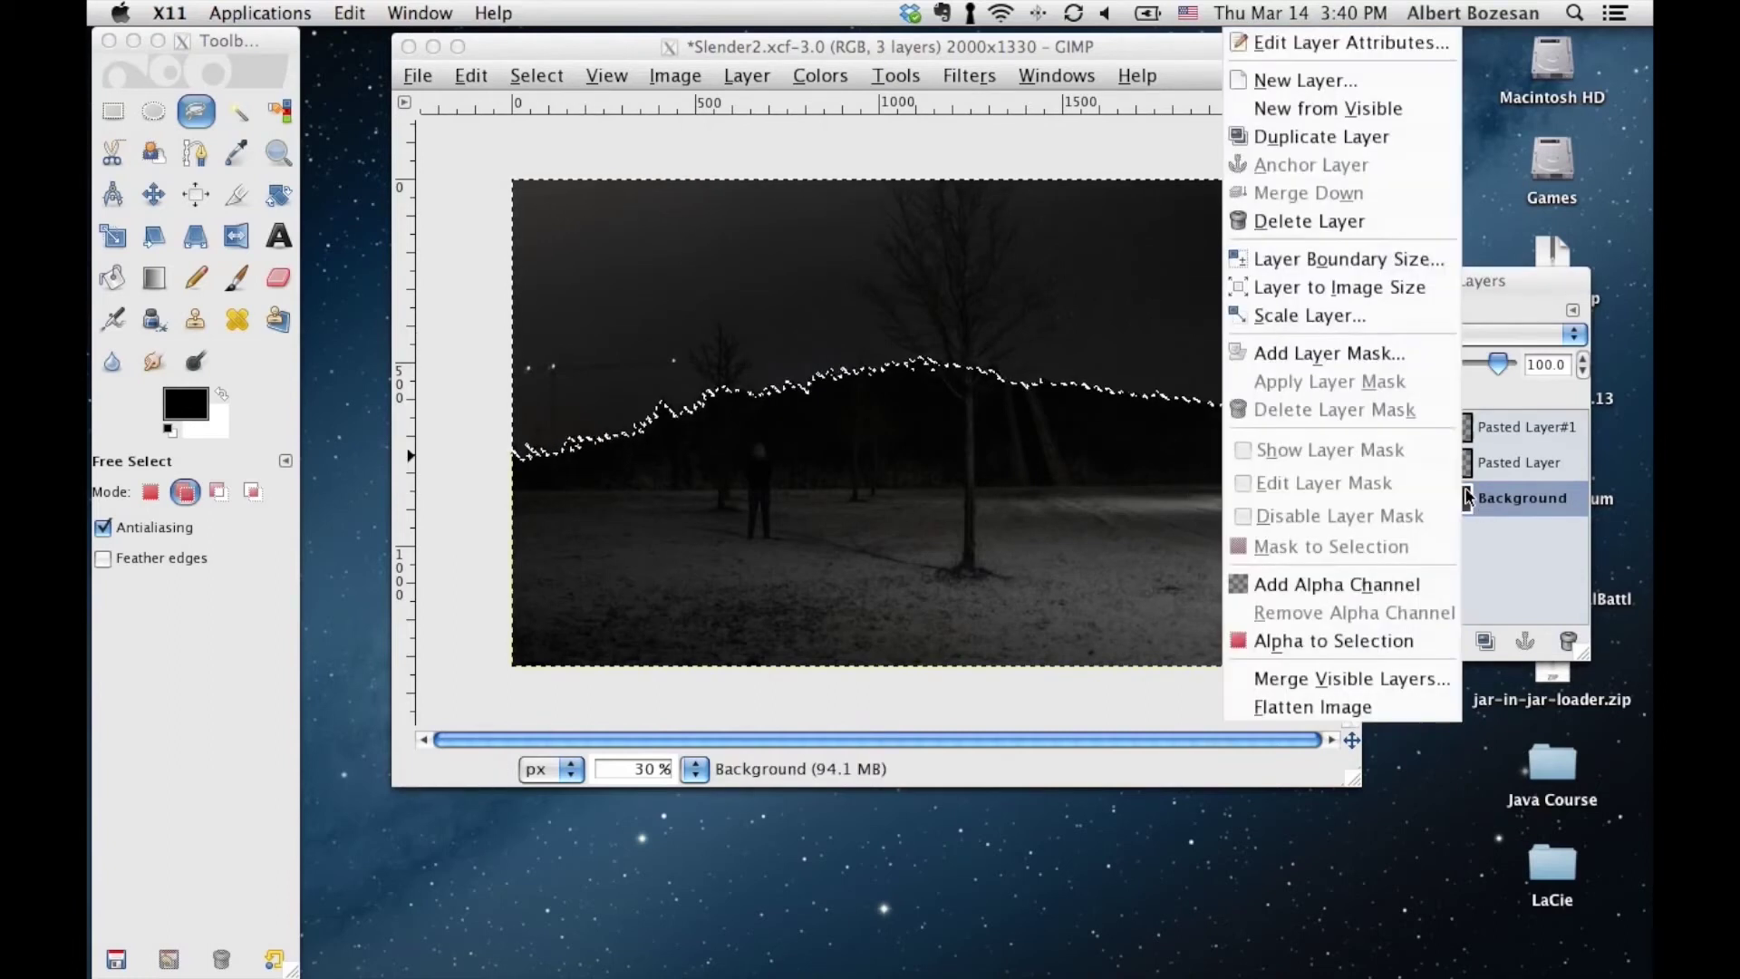
pyautogui.click(1357, 584)
pyautogui.click(874, 303)
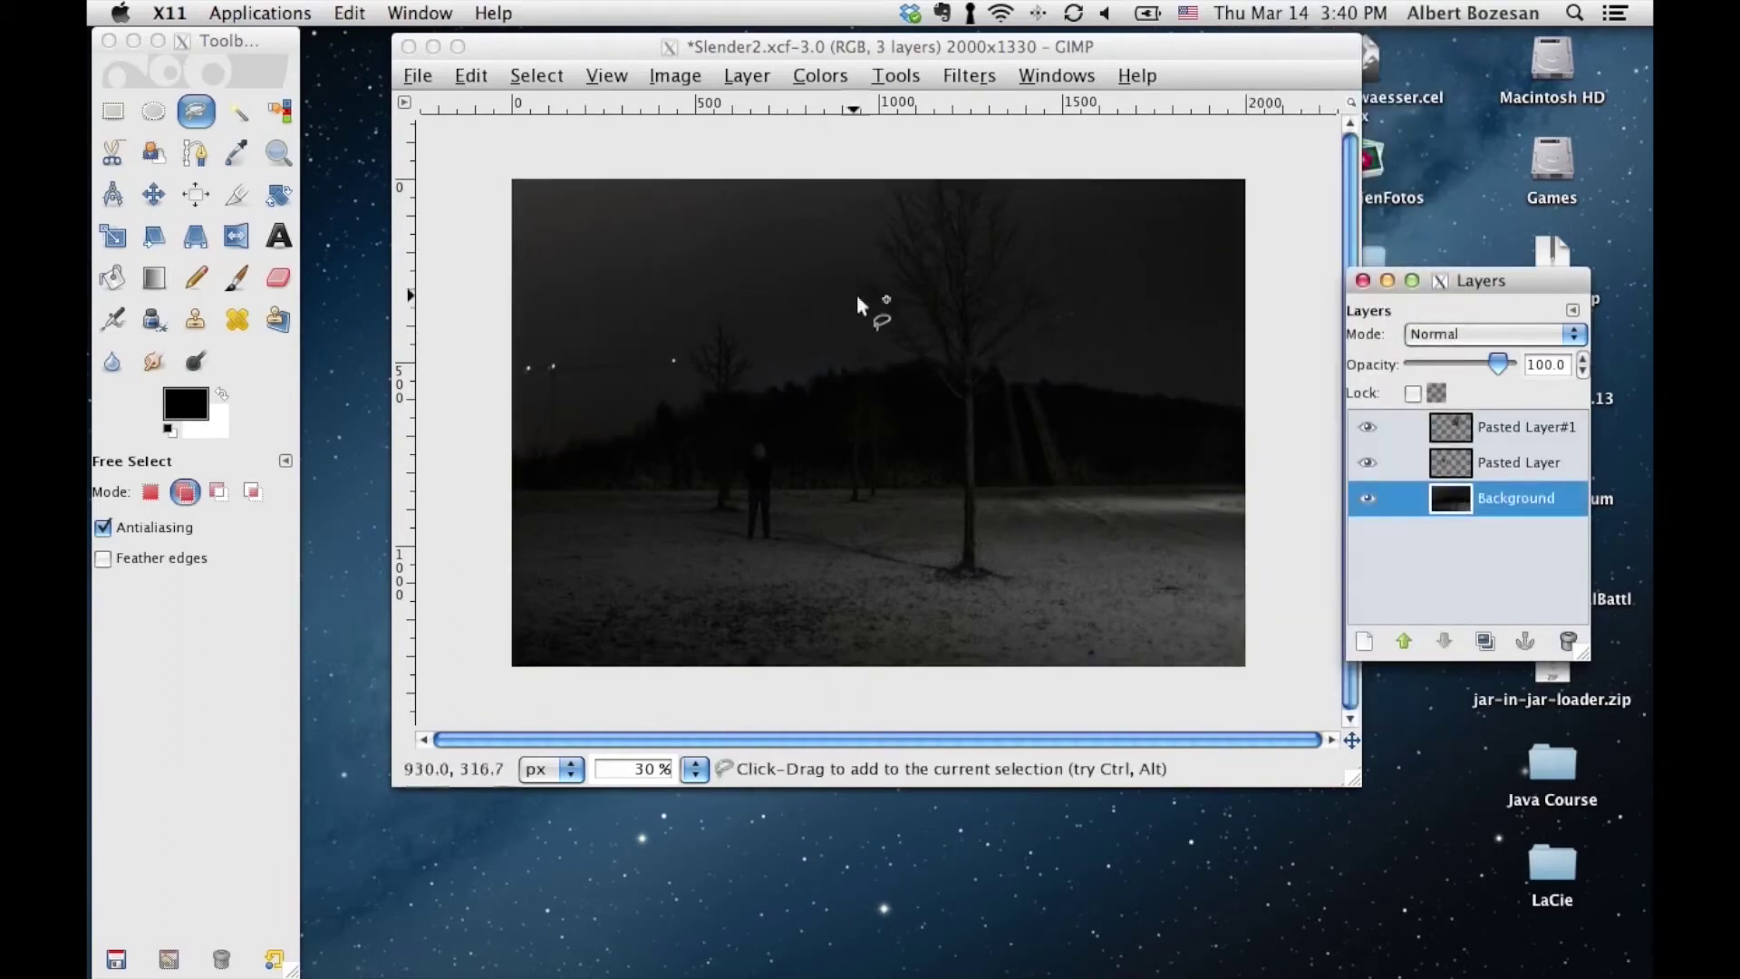
pyautogui.click(471, 76)
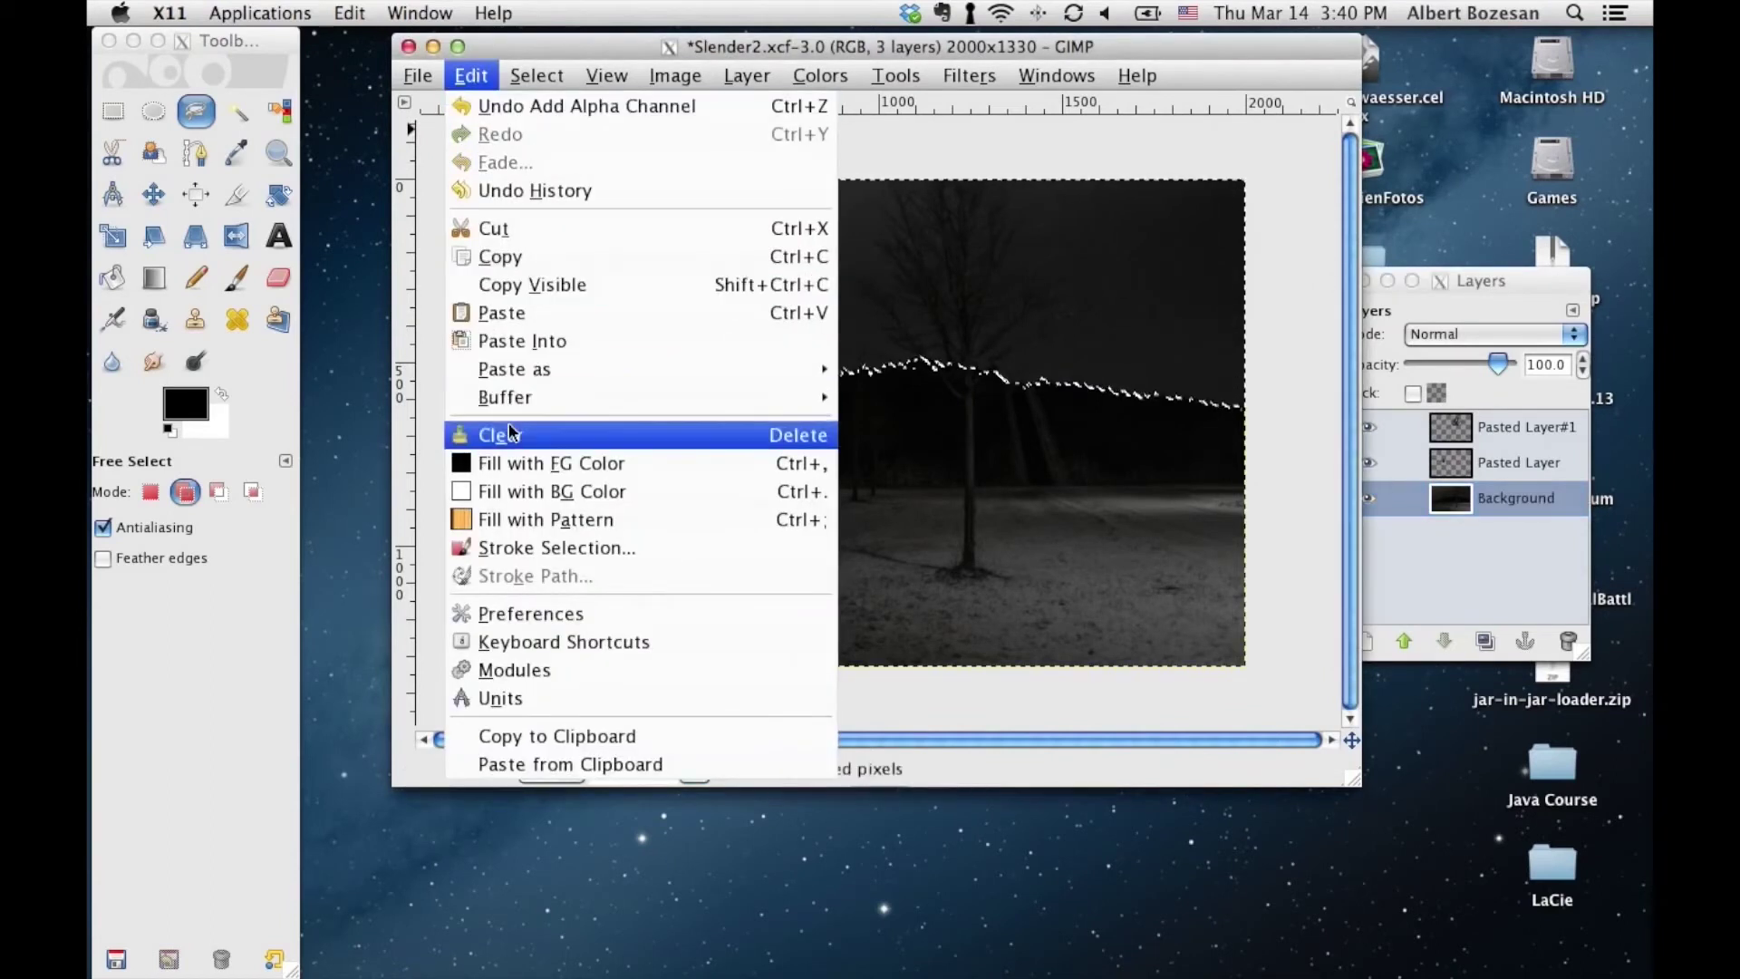
pyautogui.click(511, 434)
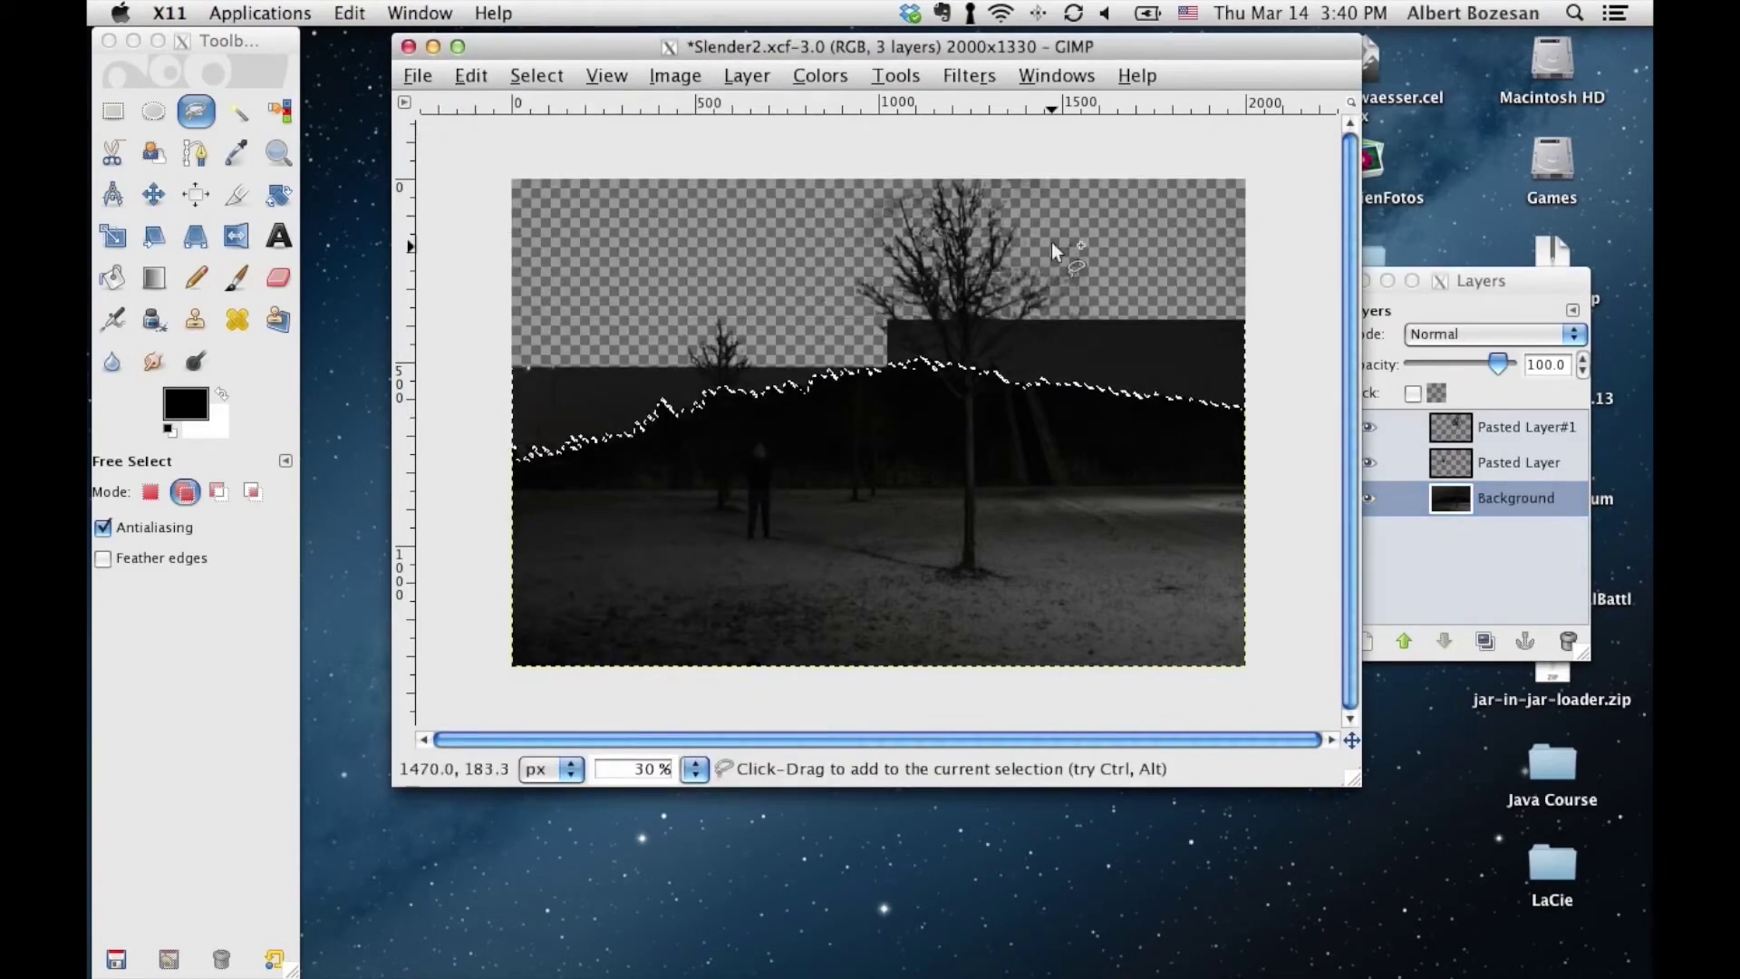
# Remove the current selection with Select > None
pyautogui.click(1488, 549)
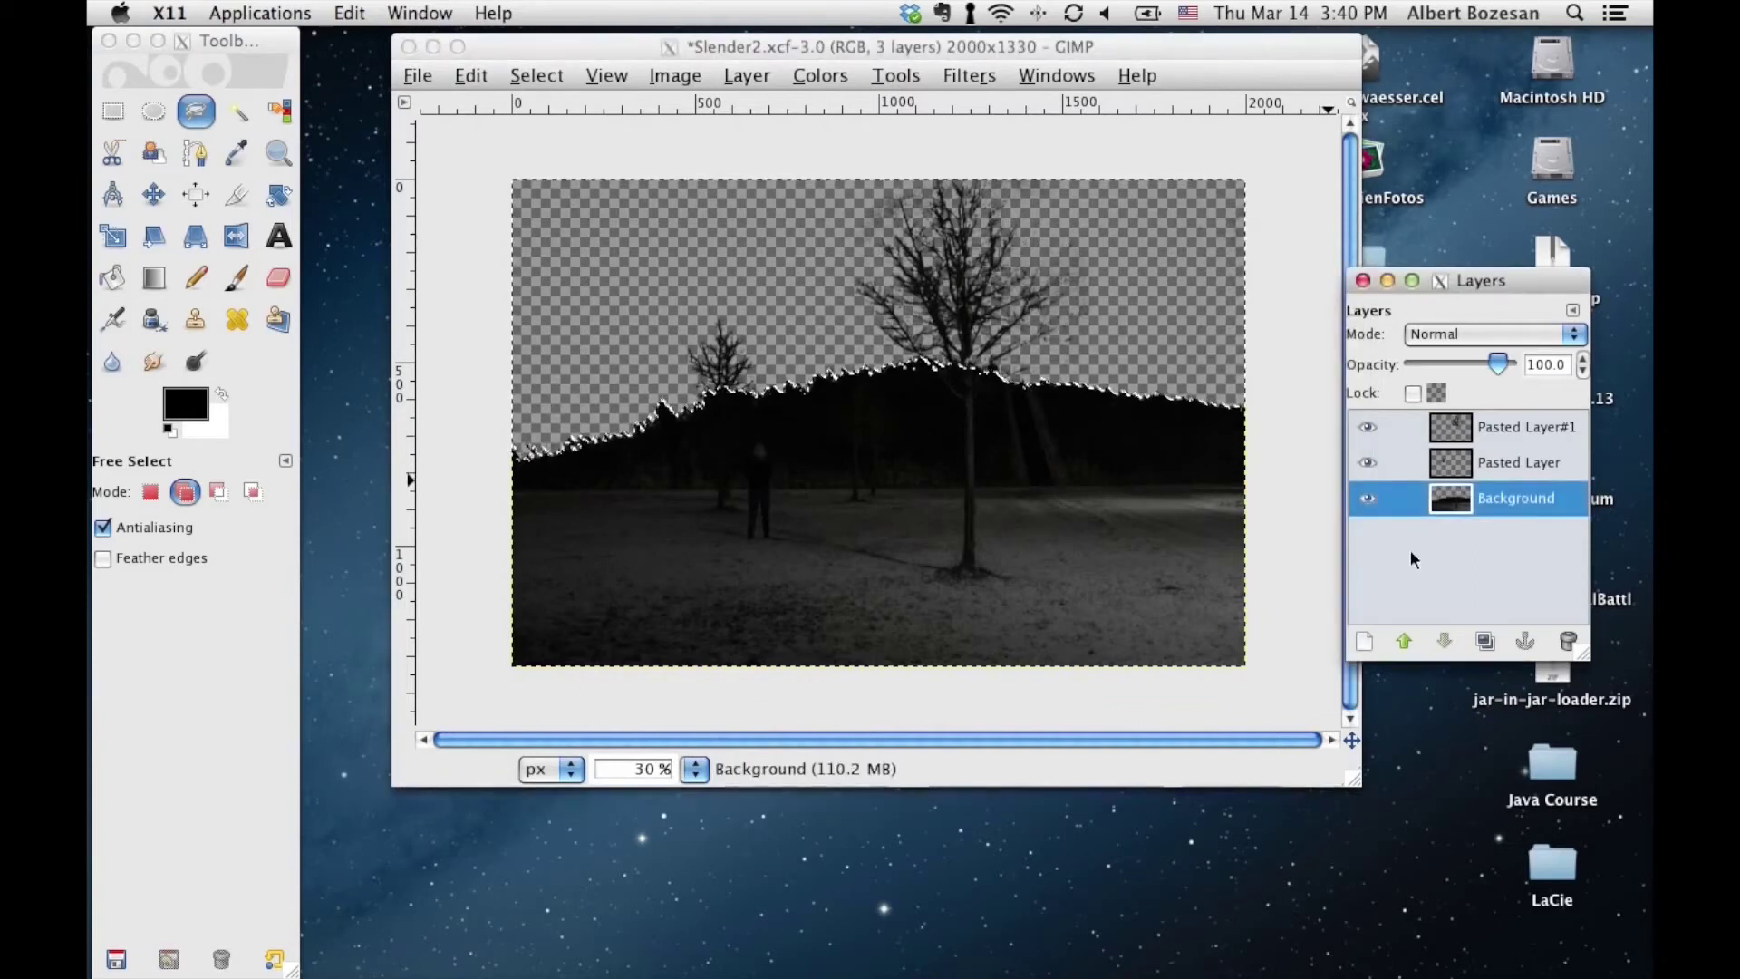
pyautogui.click(536, 76)
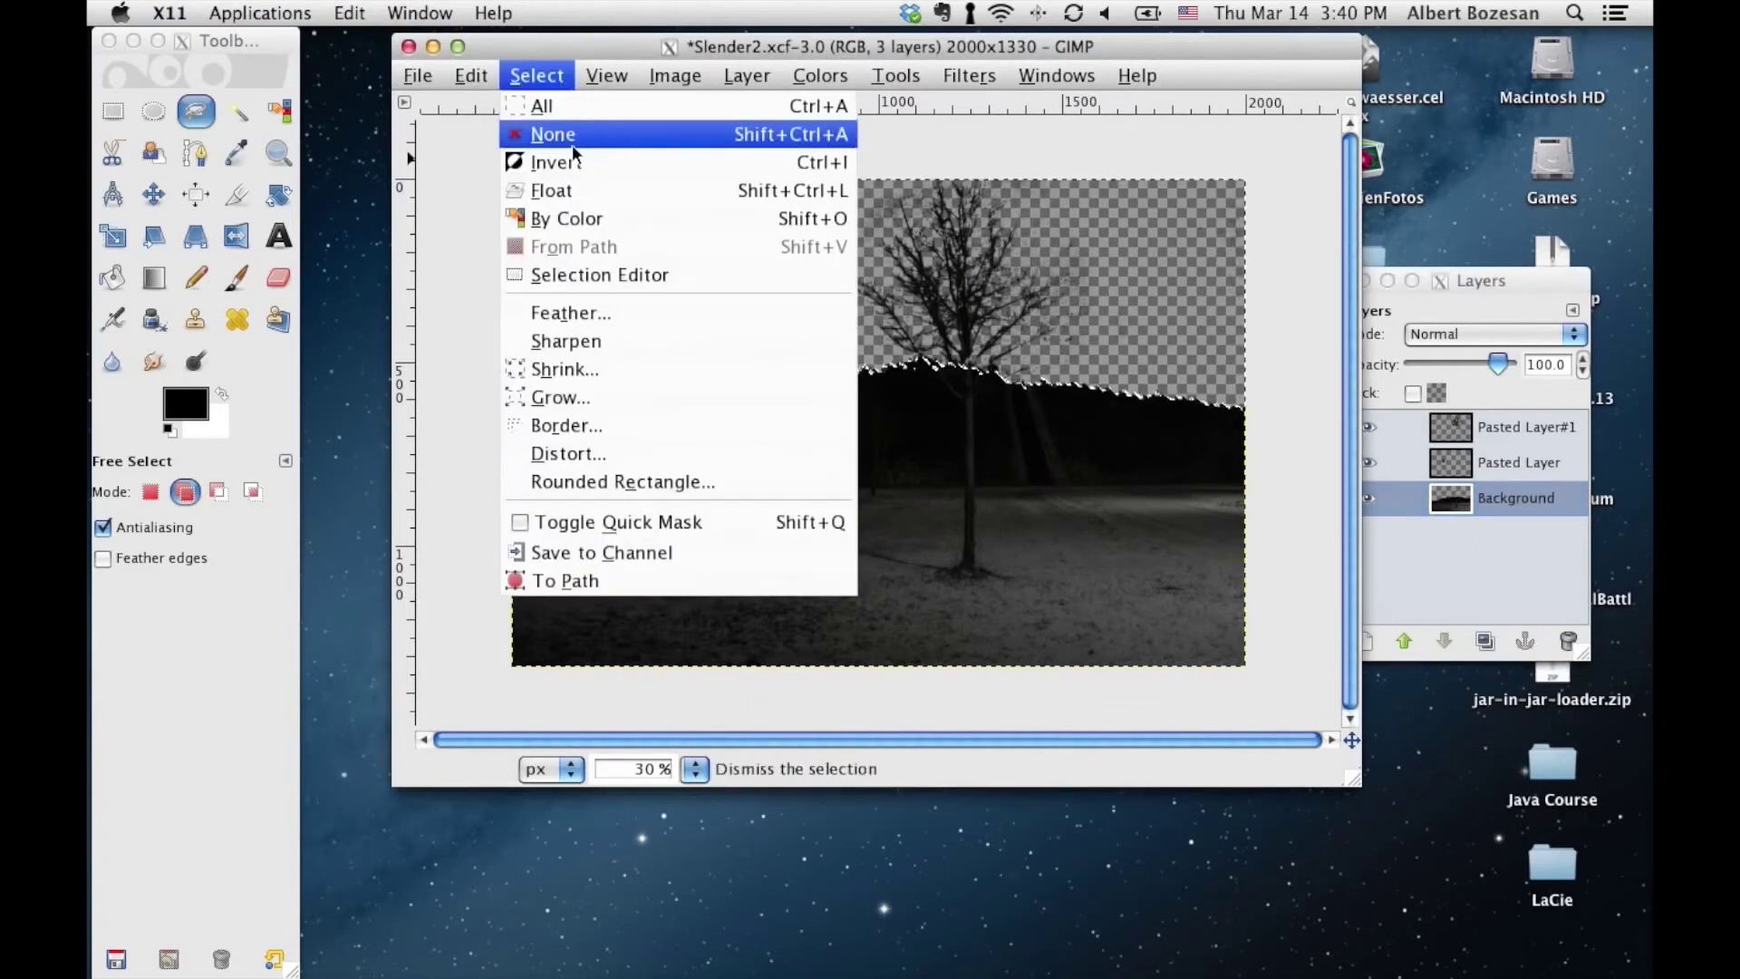
pyautogui.click(573, 136)
pyautogui.click(410, 78)
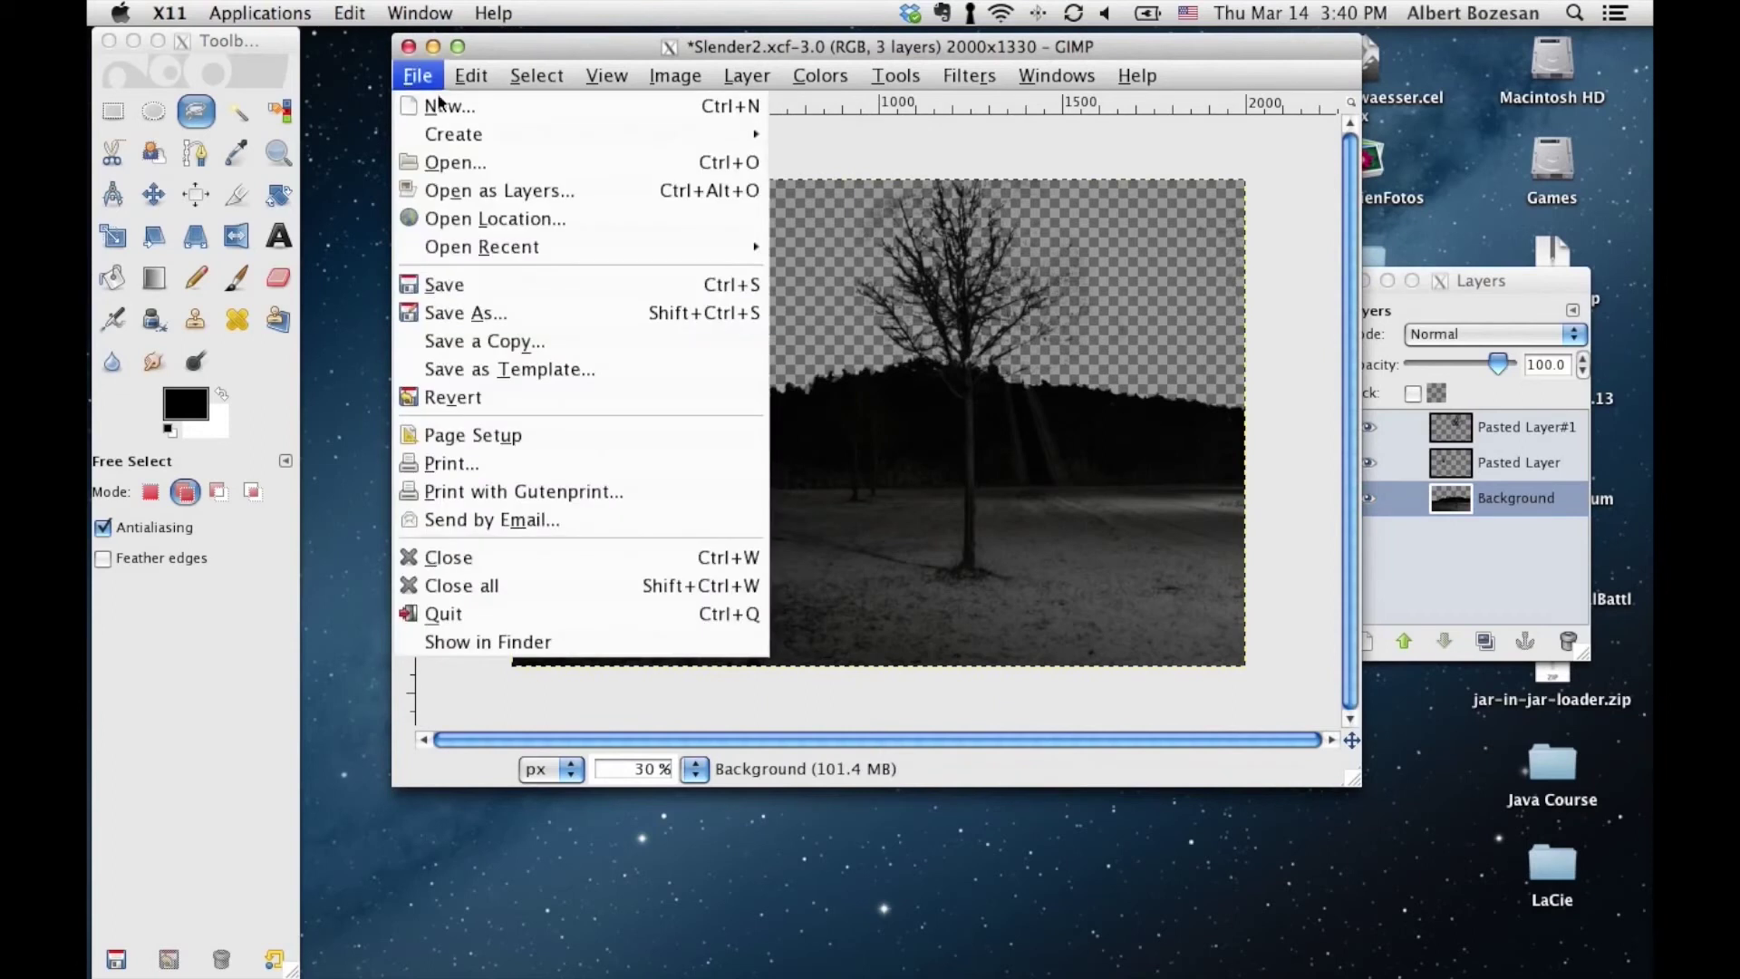
# Open night_sky.jpg from the Slenderman Collage folder
pyautogui.click(497, 186)
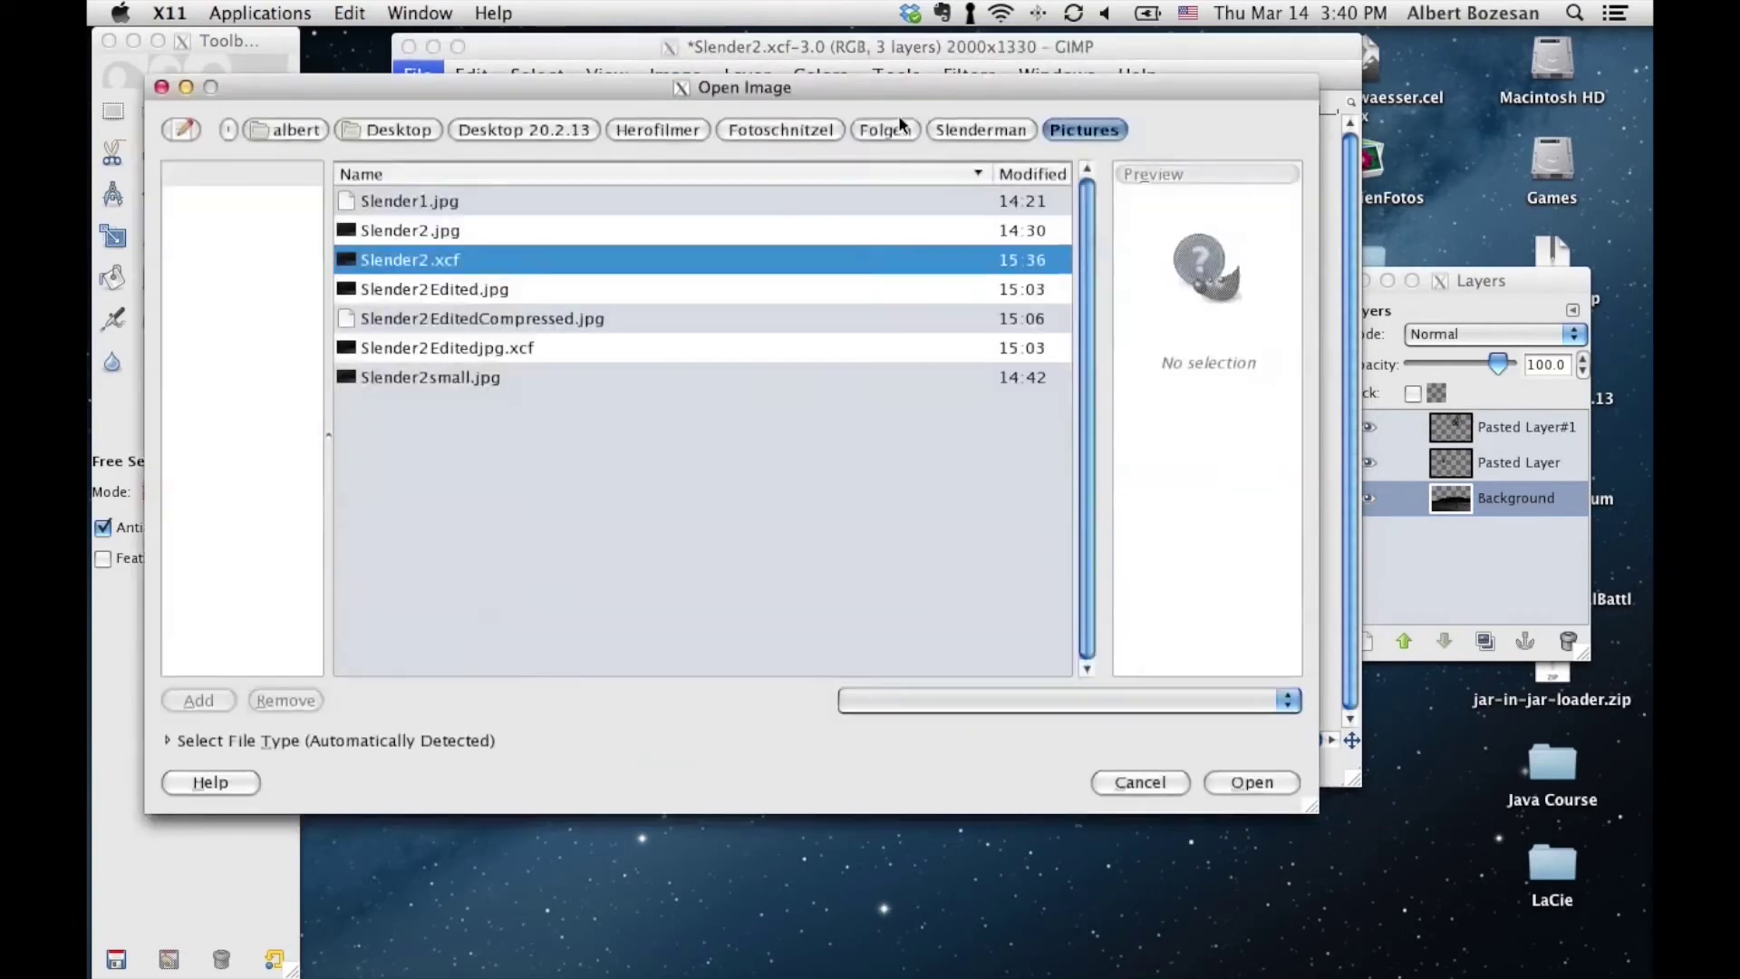
pyautogui.click(970, 129)
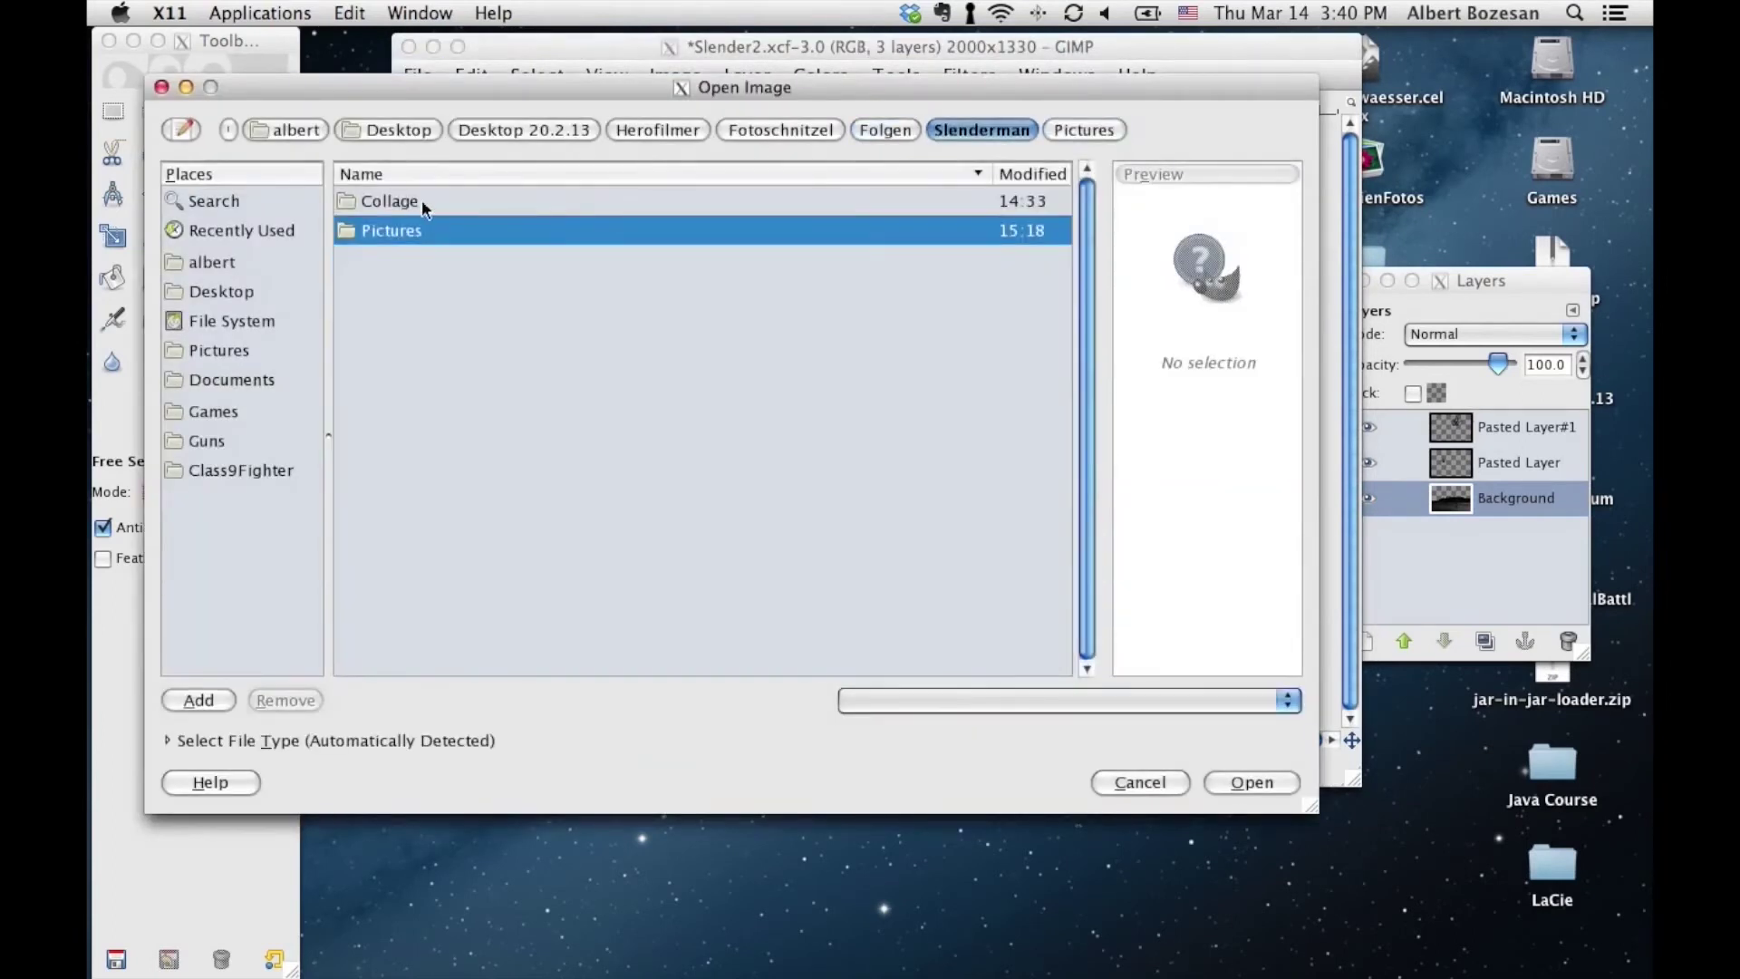
pyautogui.doubleClick(422, 204)
pyautogui.click(449, 234)
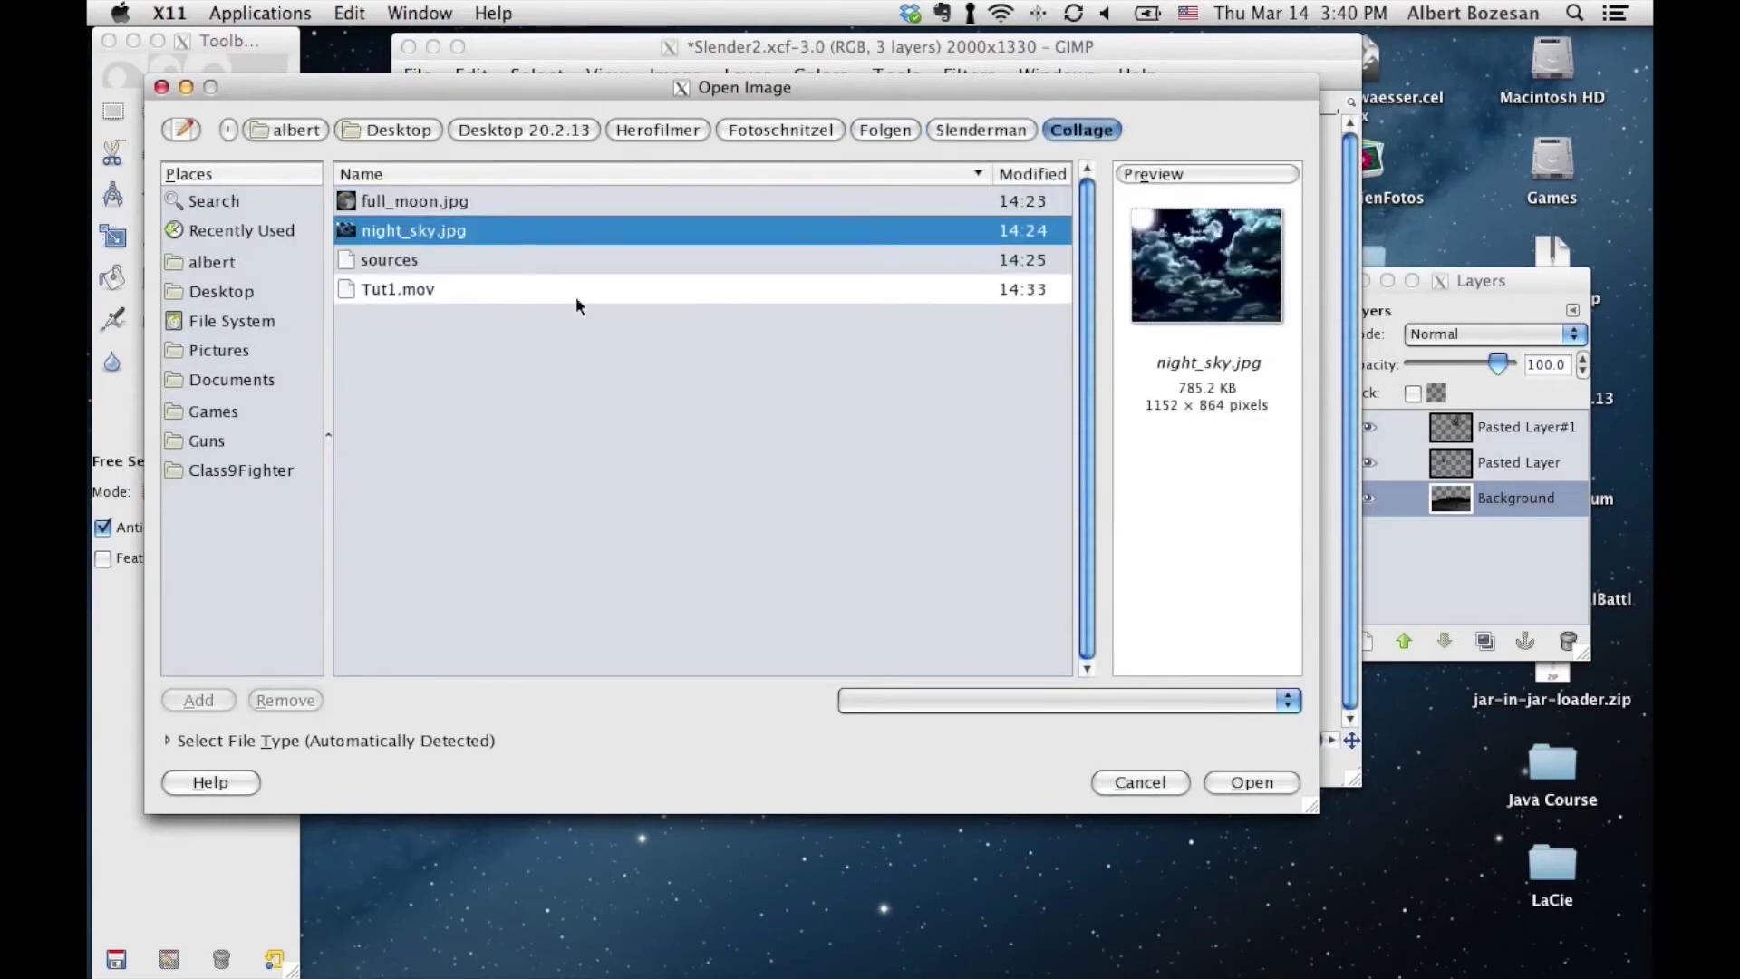
pyautogui.click(1252, 780)
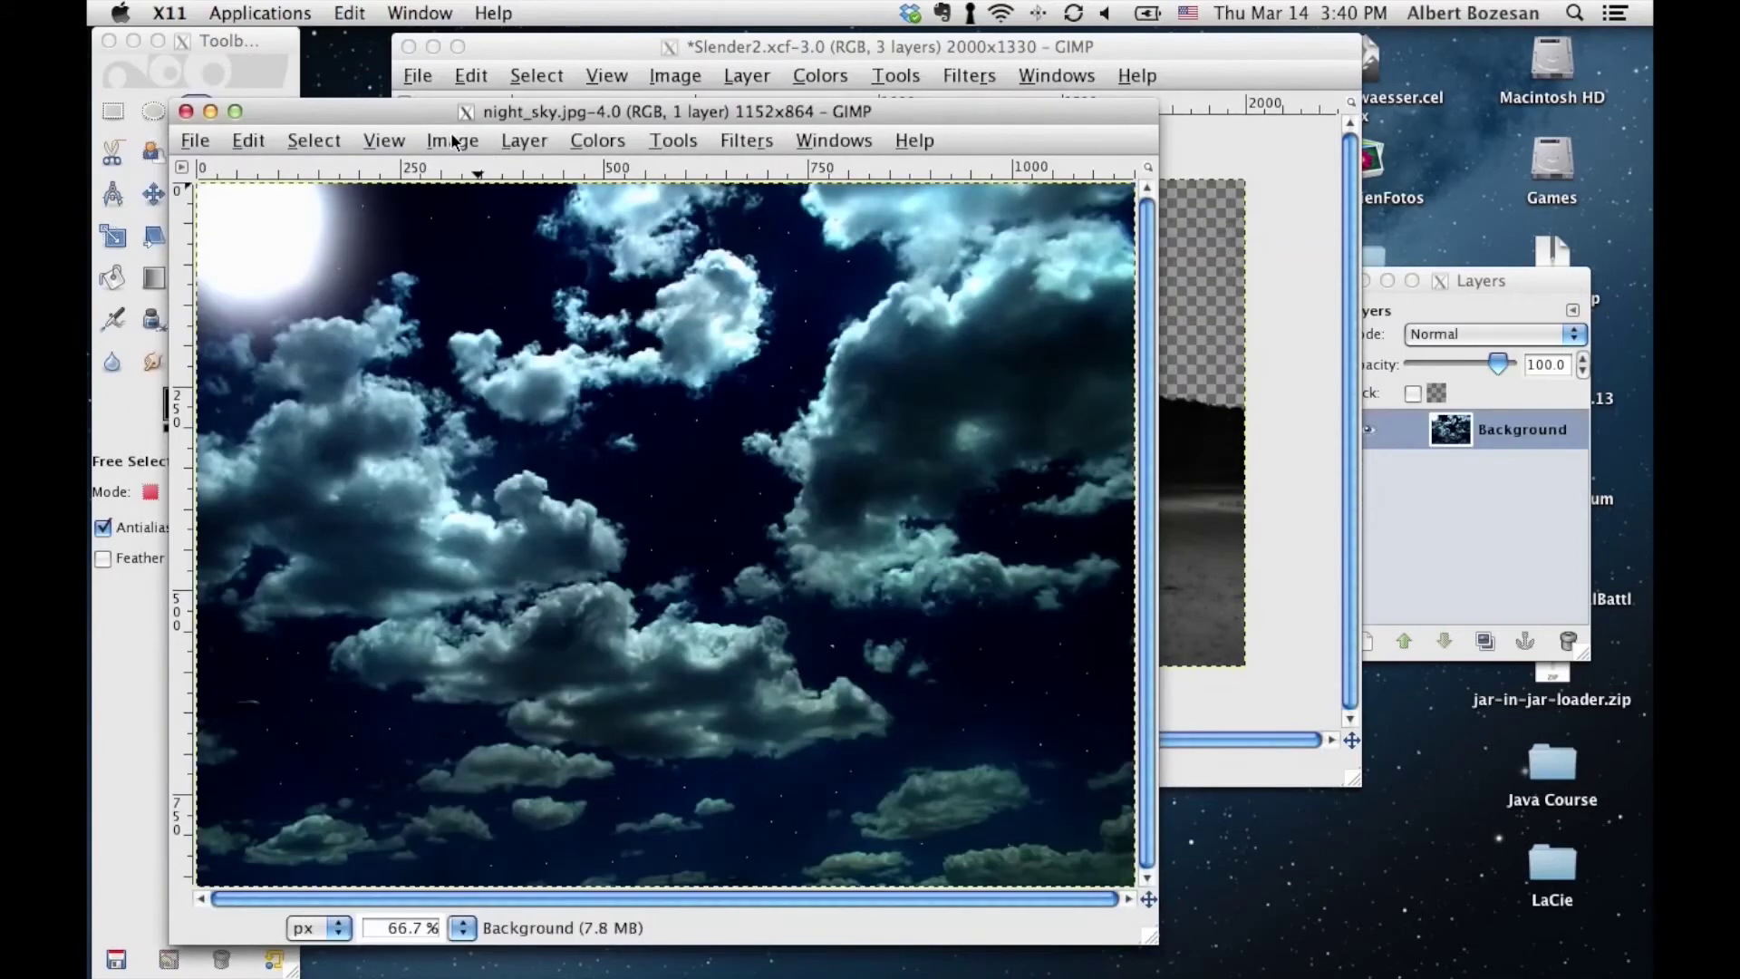
# Select all of the night sky image and copy it
pyautogui.click(453, 140)
pyautogui.click(442, 141)
pyautogui.click(314, 140)
pyautogui.click(314, 171)
pyautogui.click(258, 143)
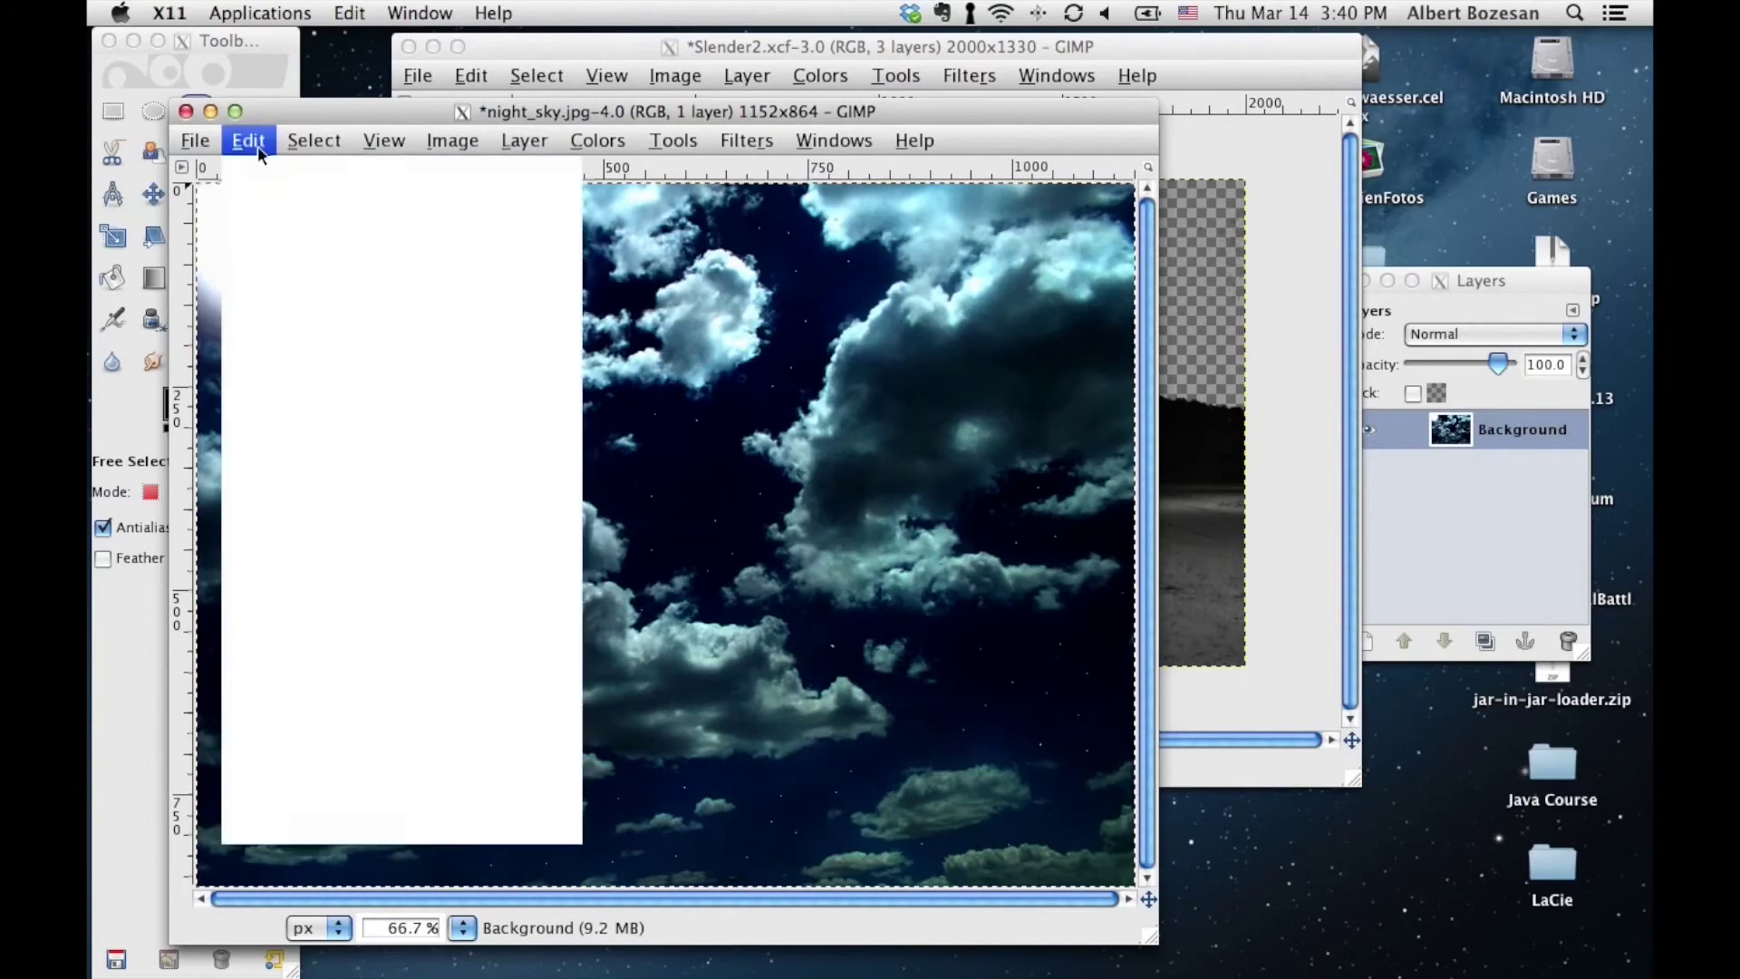
pyautogui.click(270, 317)
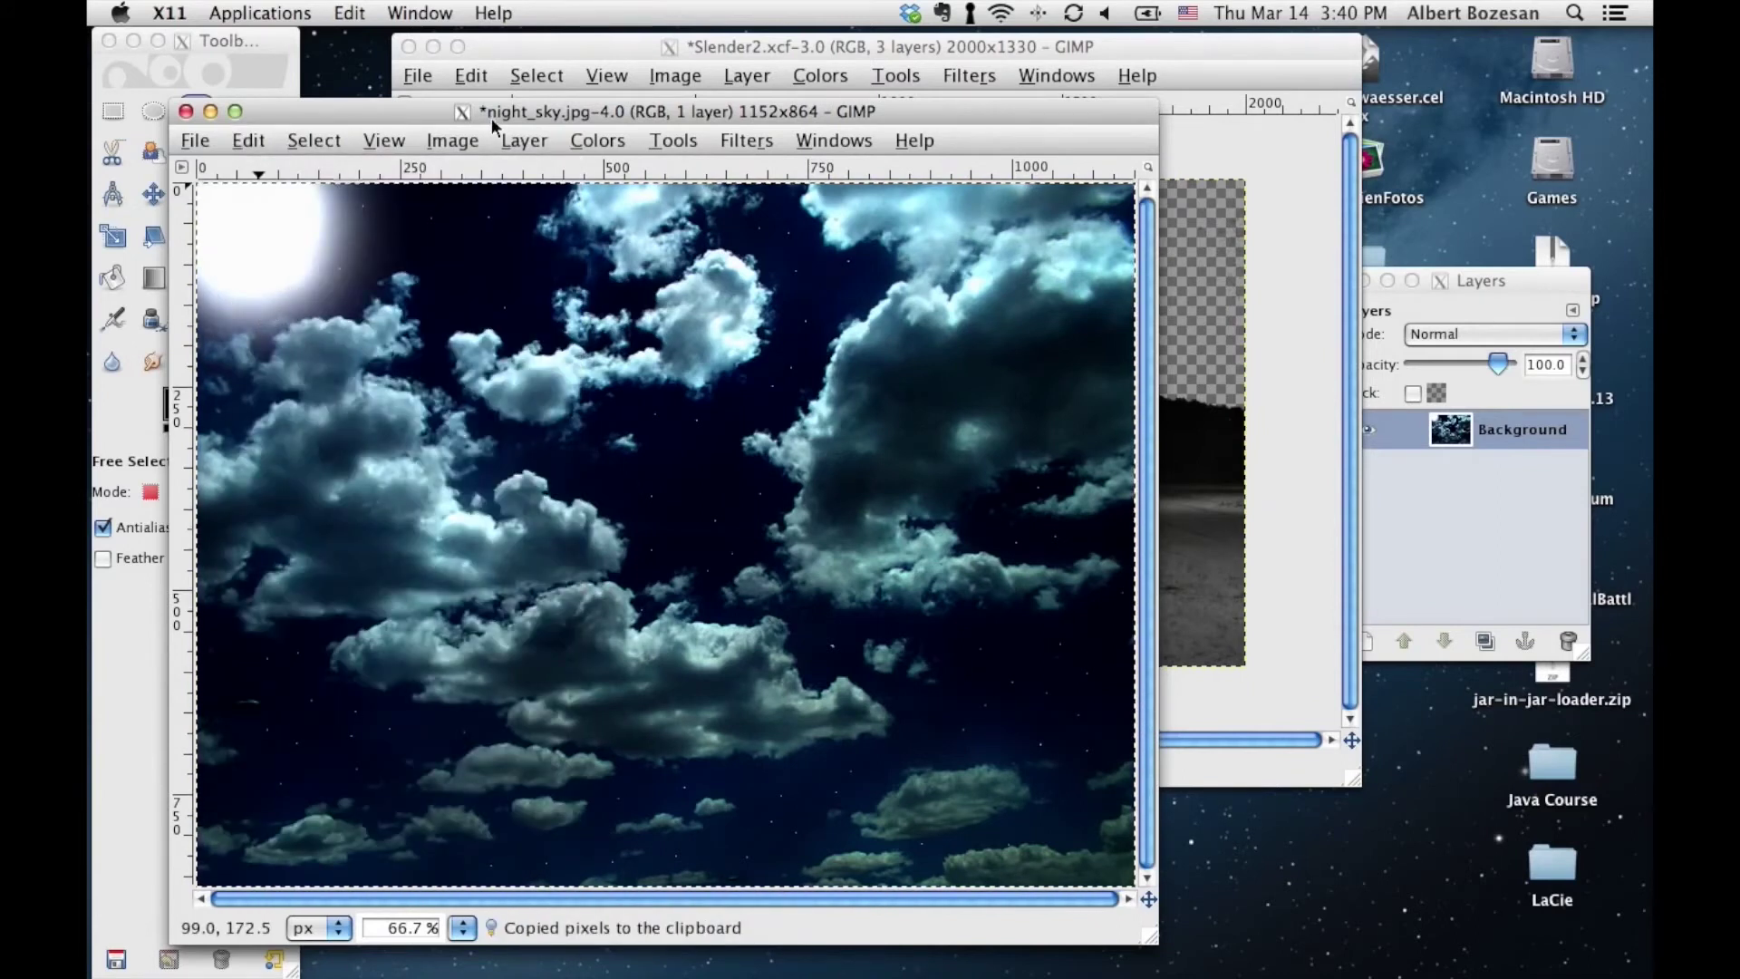
# Paste the sky into Slender2 as a new layer and close night_sky.jpg without saving
pyautogui.click(542, 44)
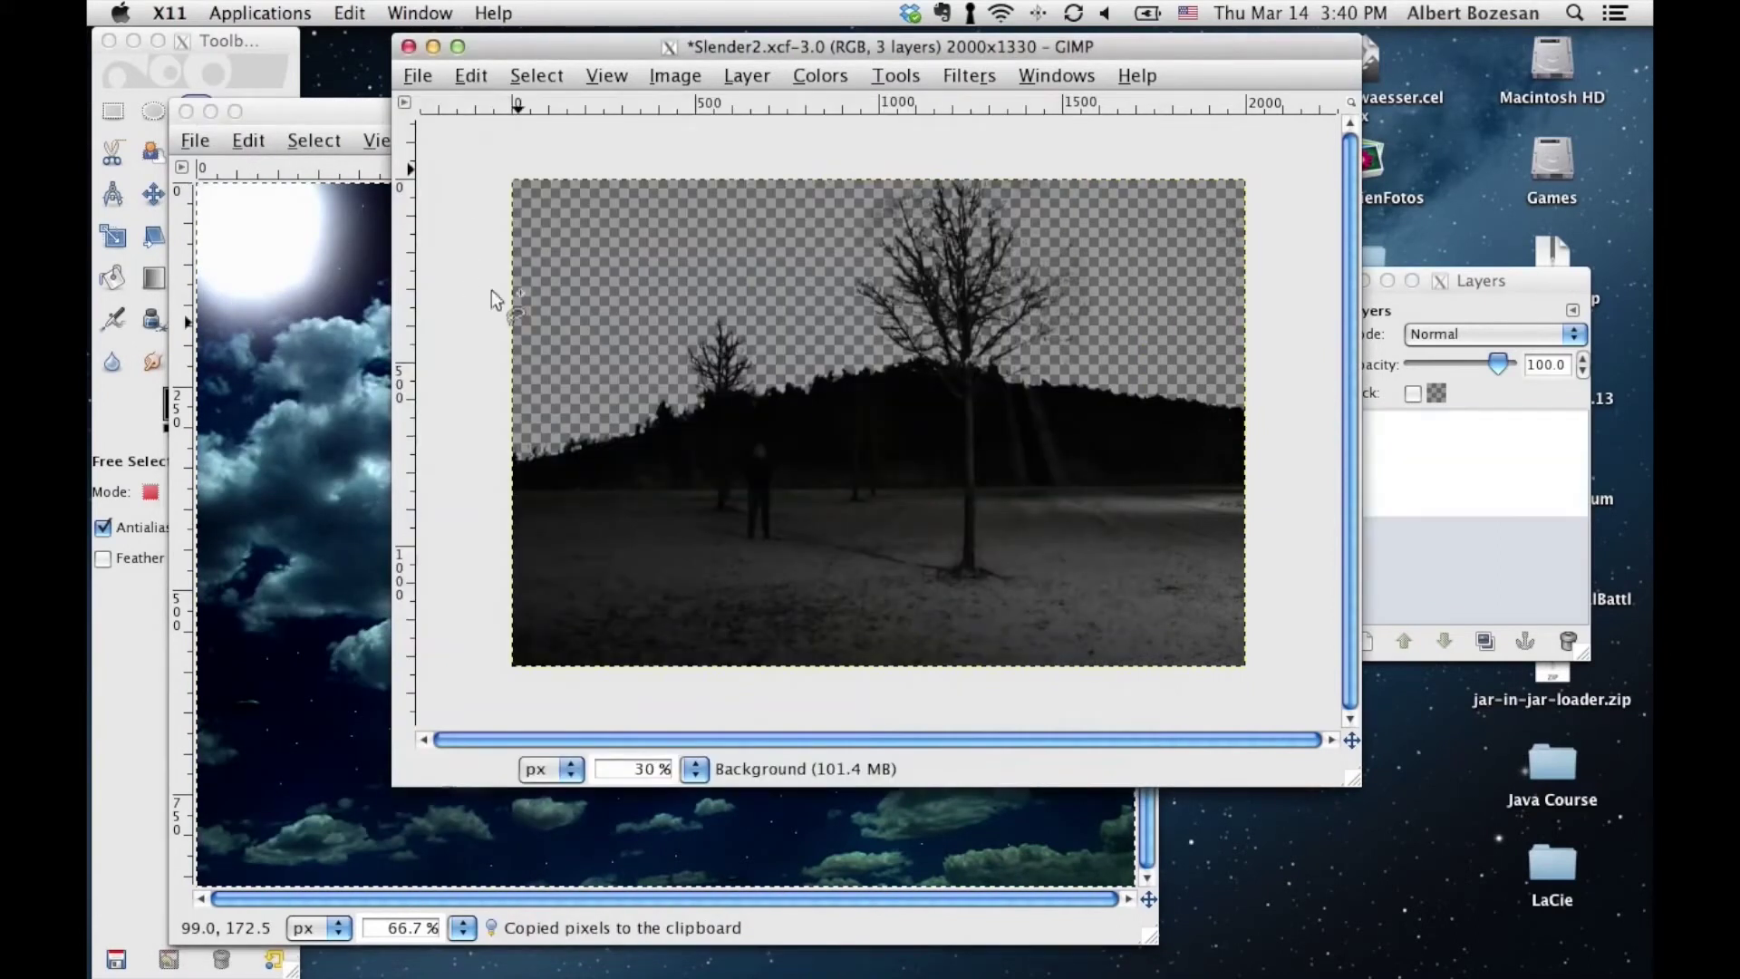
pyautogui.click(472, 76)
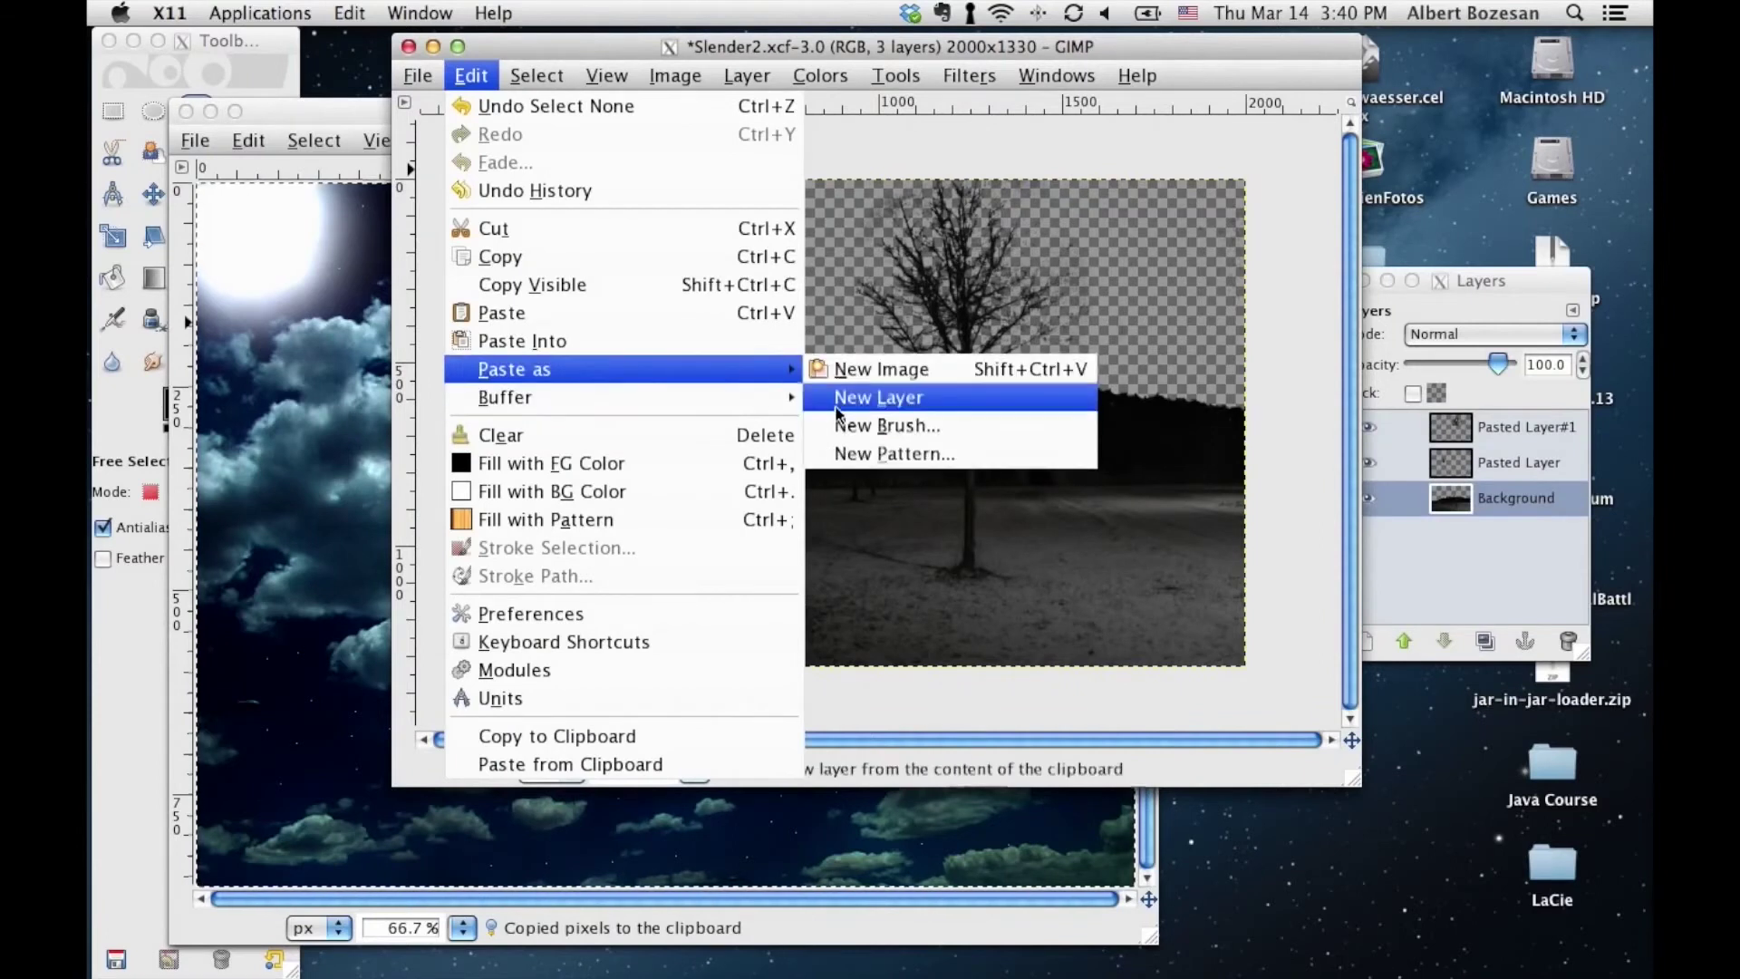
pyautogui.click(826, 399)
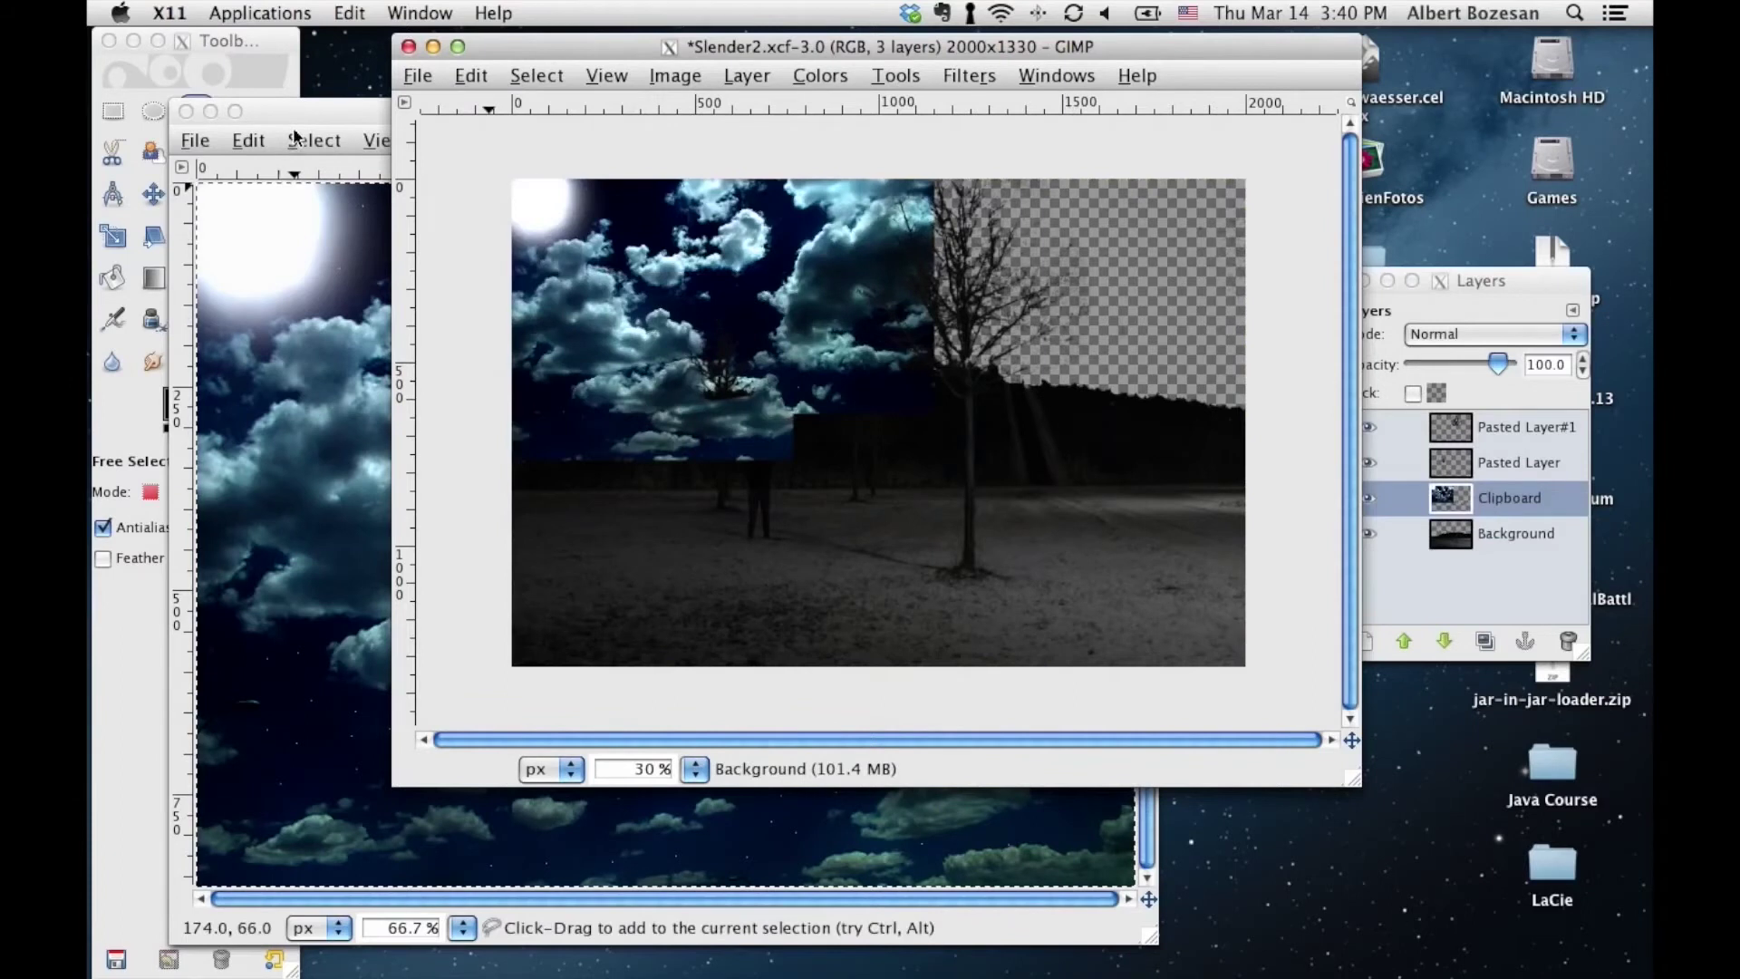
pyautogui.click(255, 110)
pyautogui.click(186, 111)
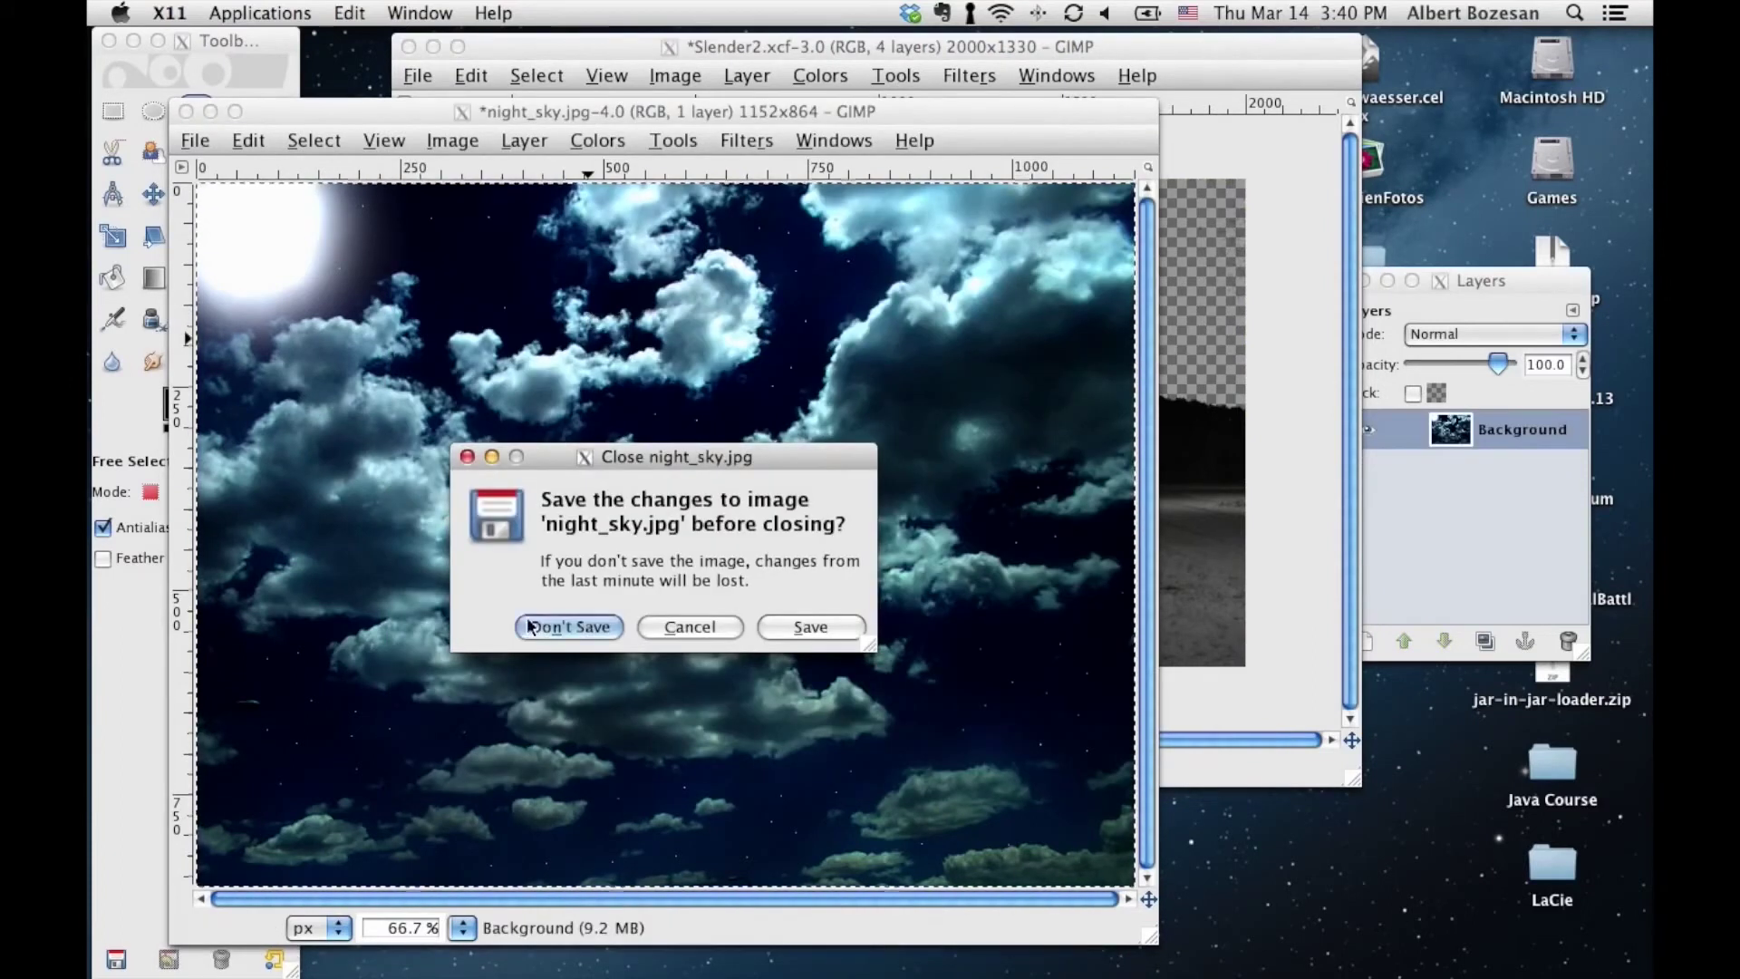
pyautogui.click(571, 623)
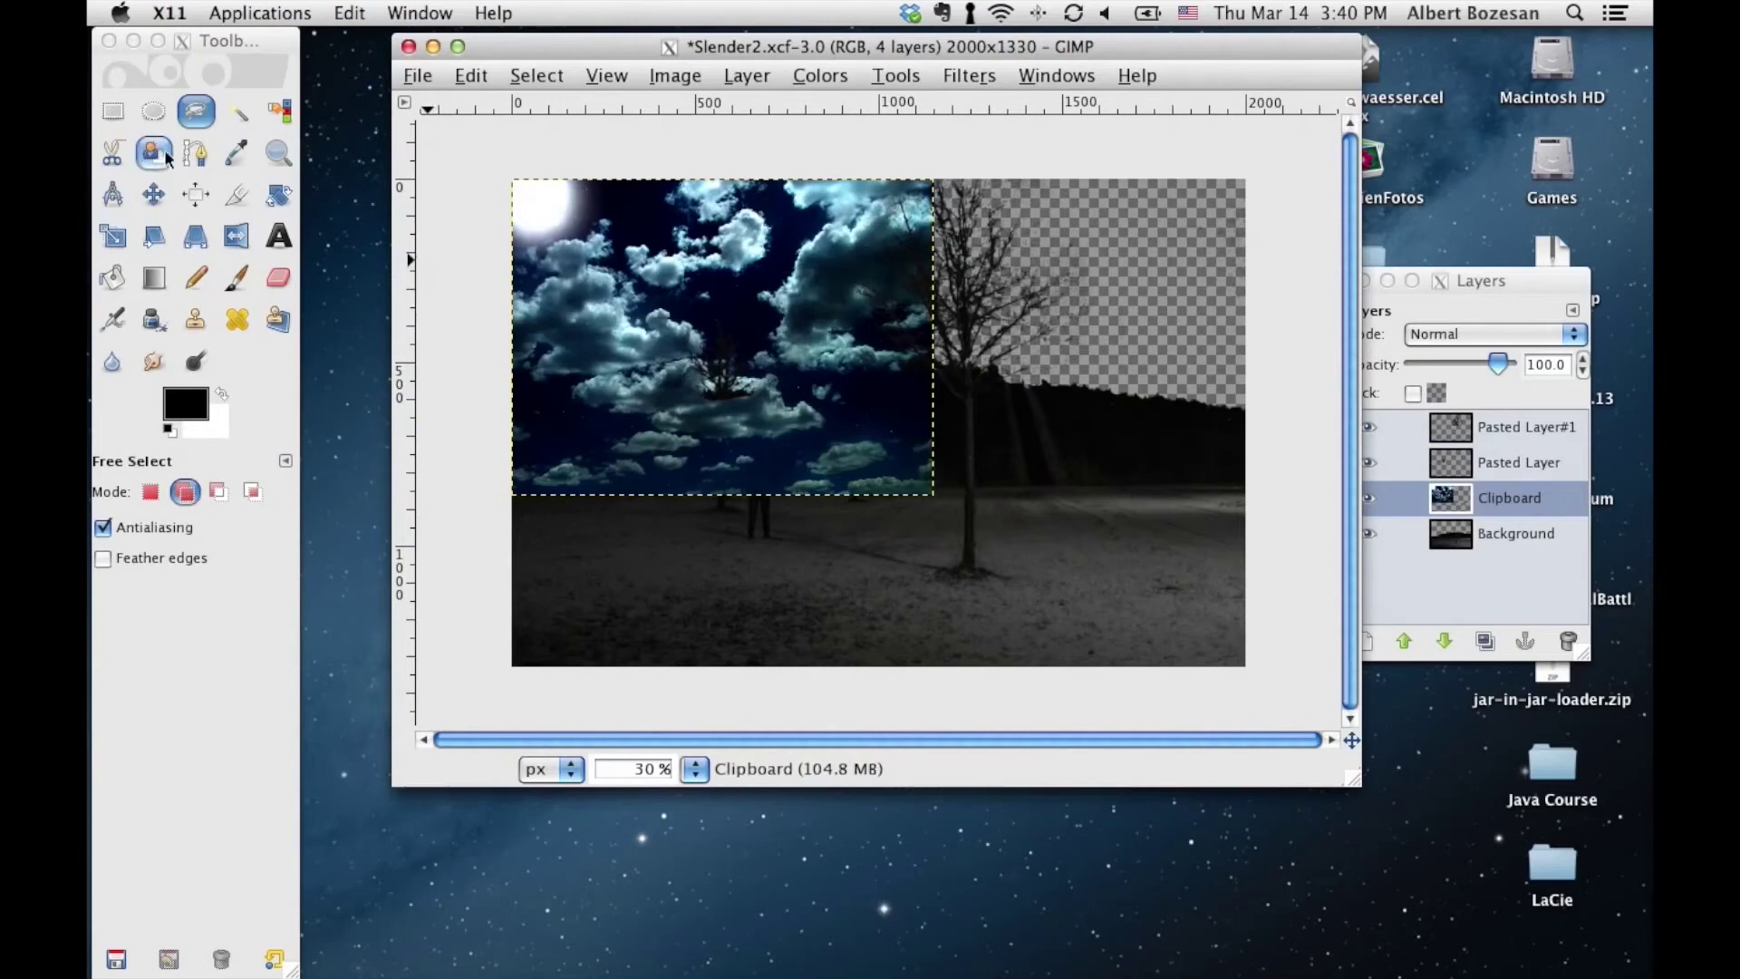
# Move the Clipboard layer beneath Background, leaving the sky unrotated
pyautogui.click(1475, 564)
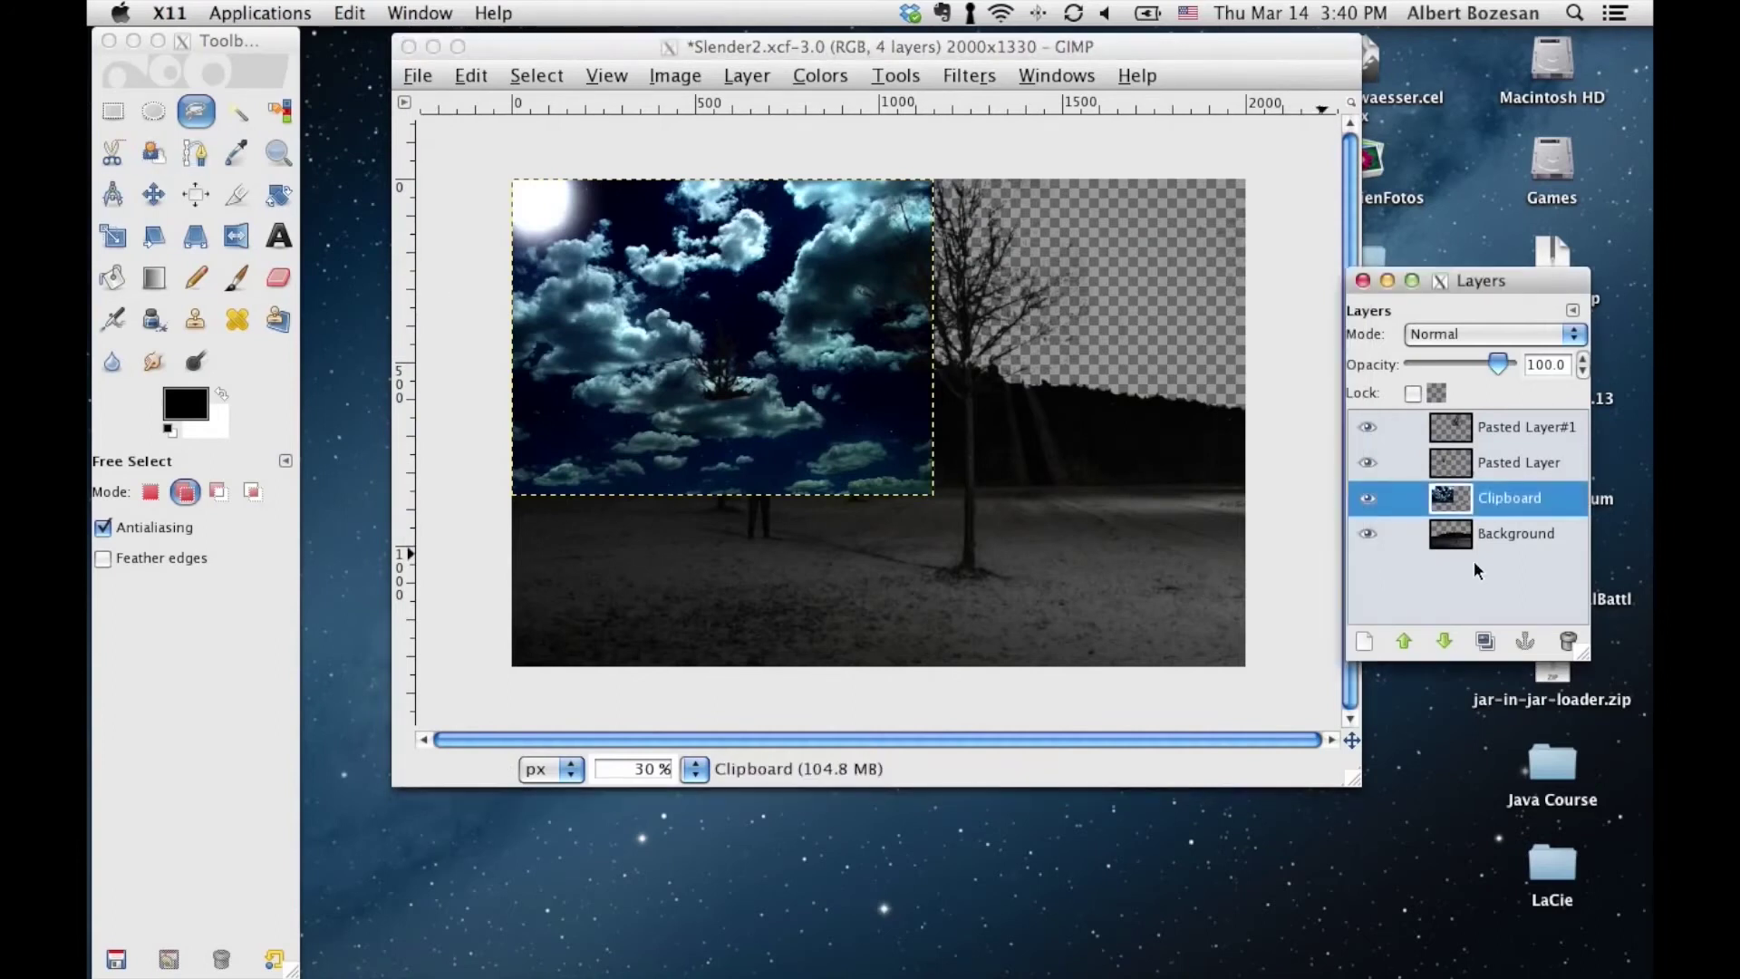
pyautogui.moveTo(1488, 498); pyautogui.dragTo(1516, 541)
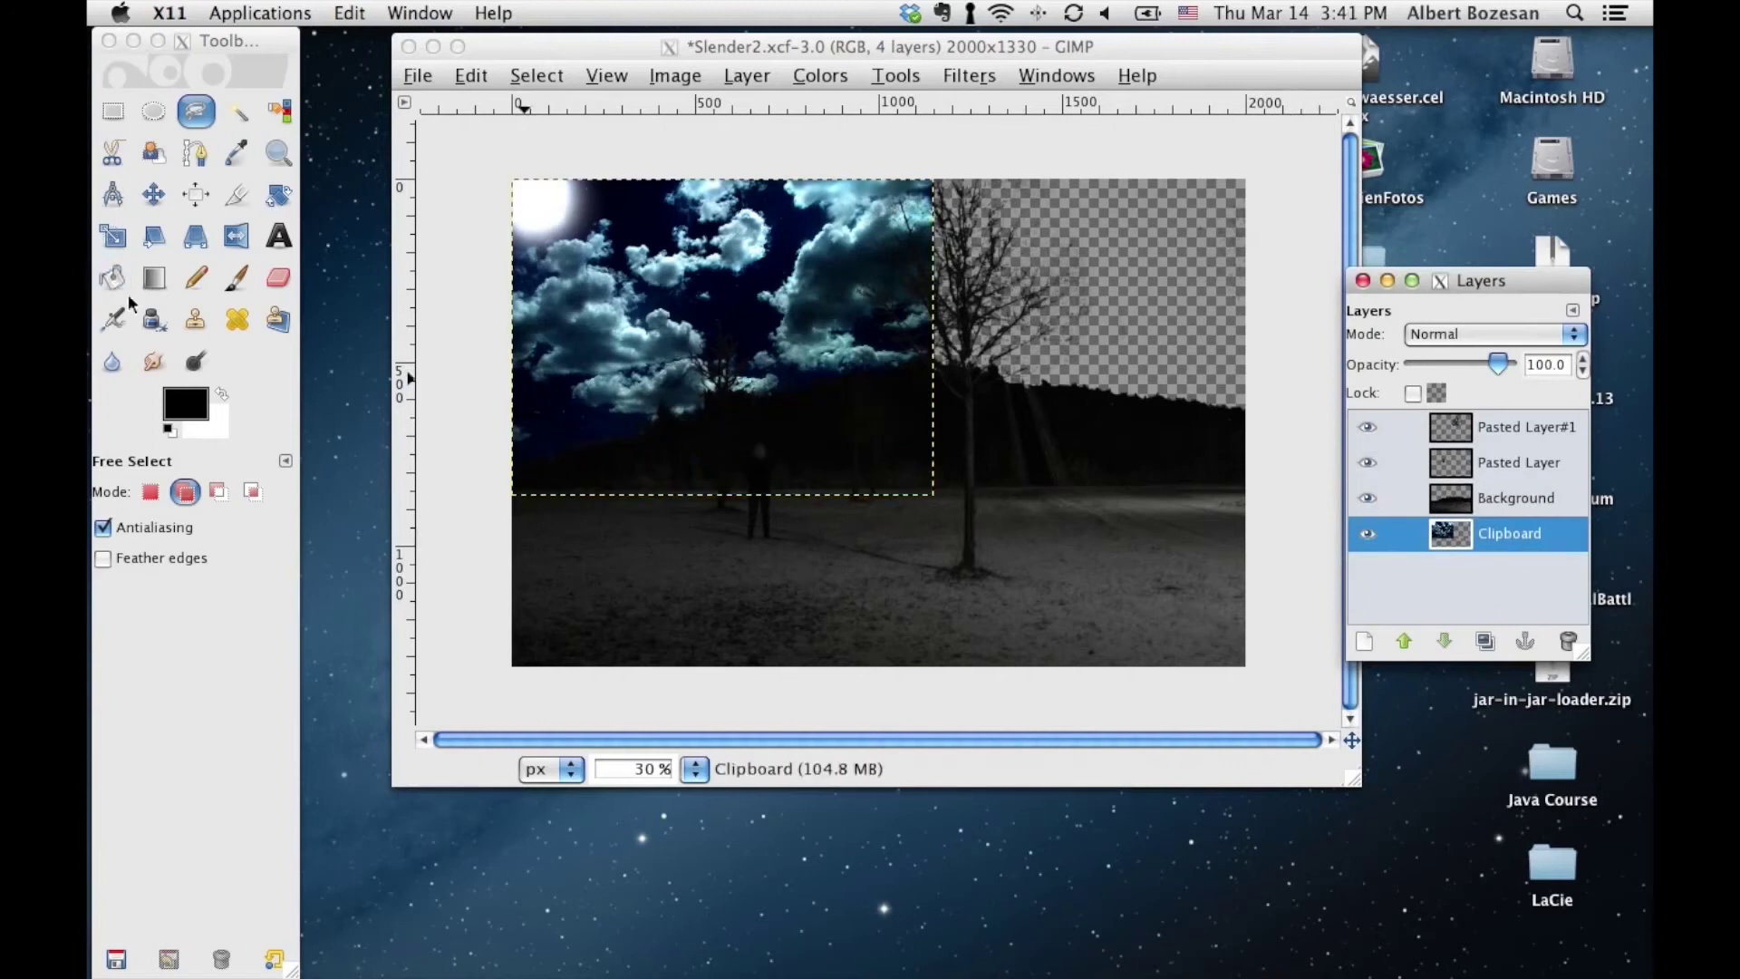
pyautogui.click(277, 196)
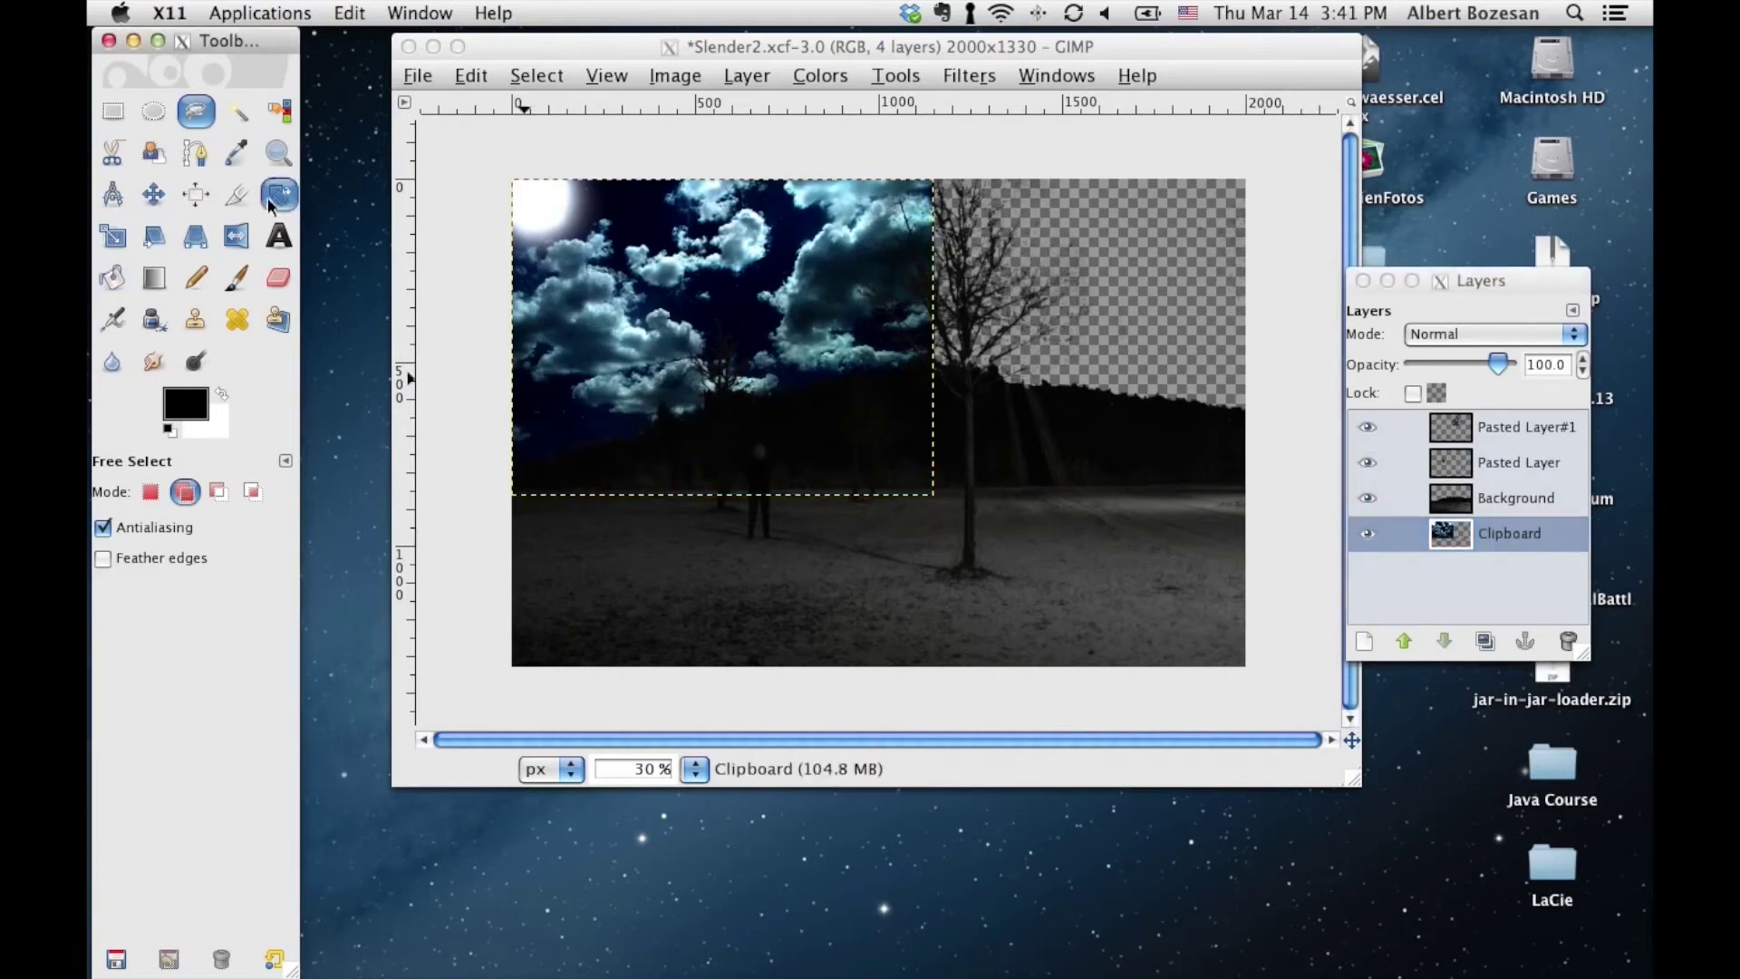
pyautogui.click(624, 237)
pyautogui.click(392, 520)
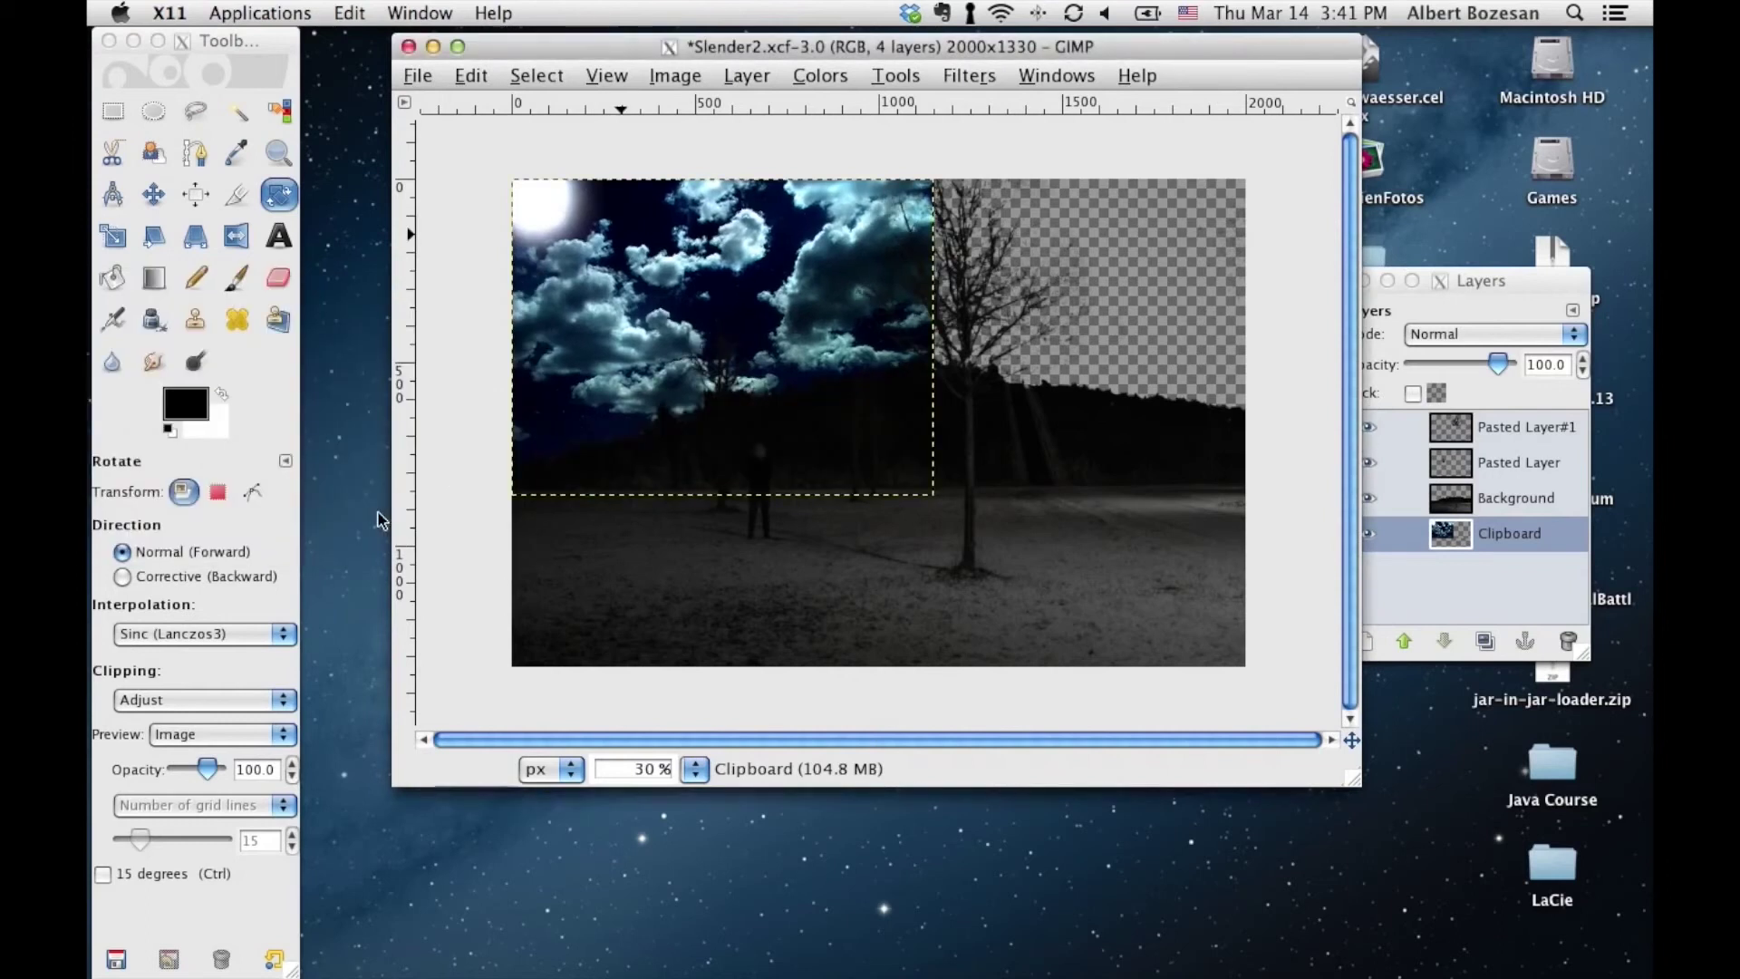
# Scale the sky layer to 2081×1561 and align it over the photo's top
pyautogui.click(115, 237)
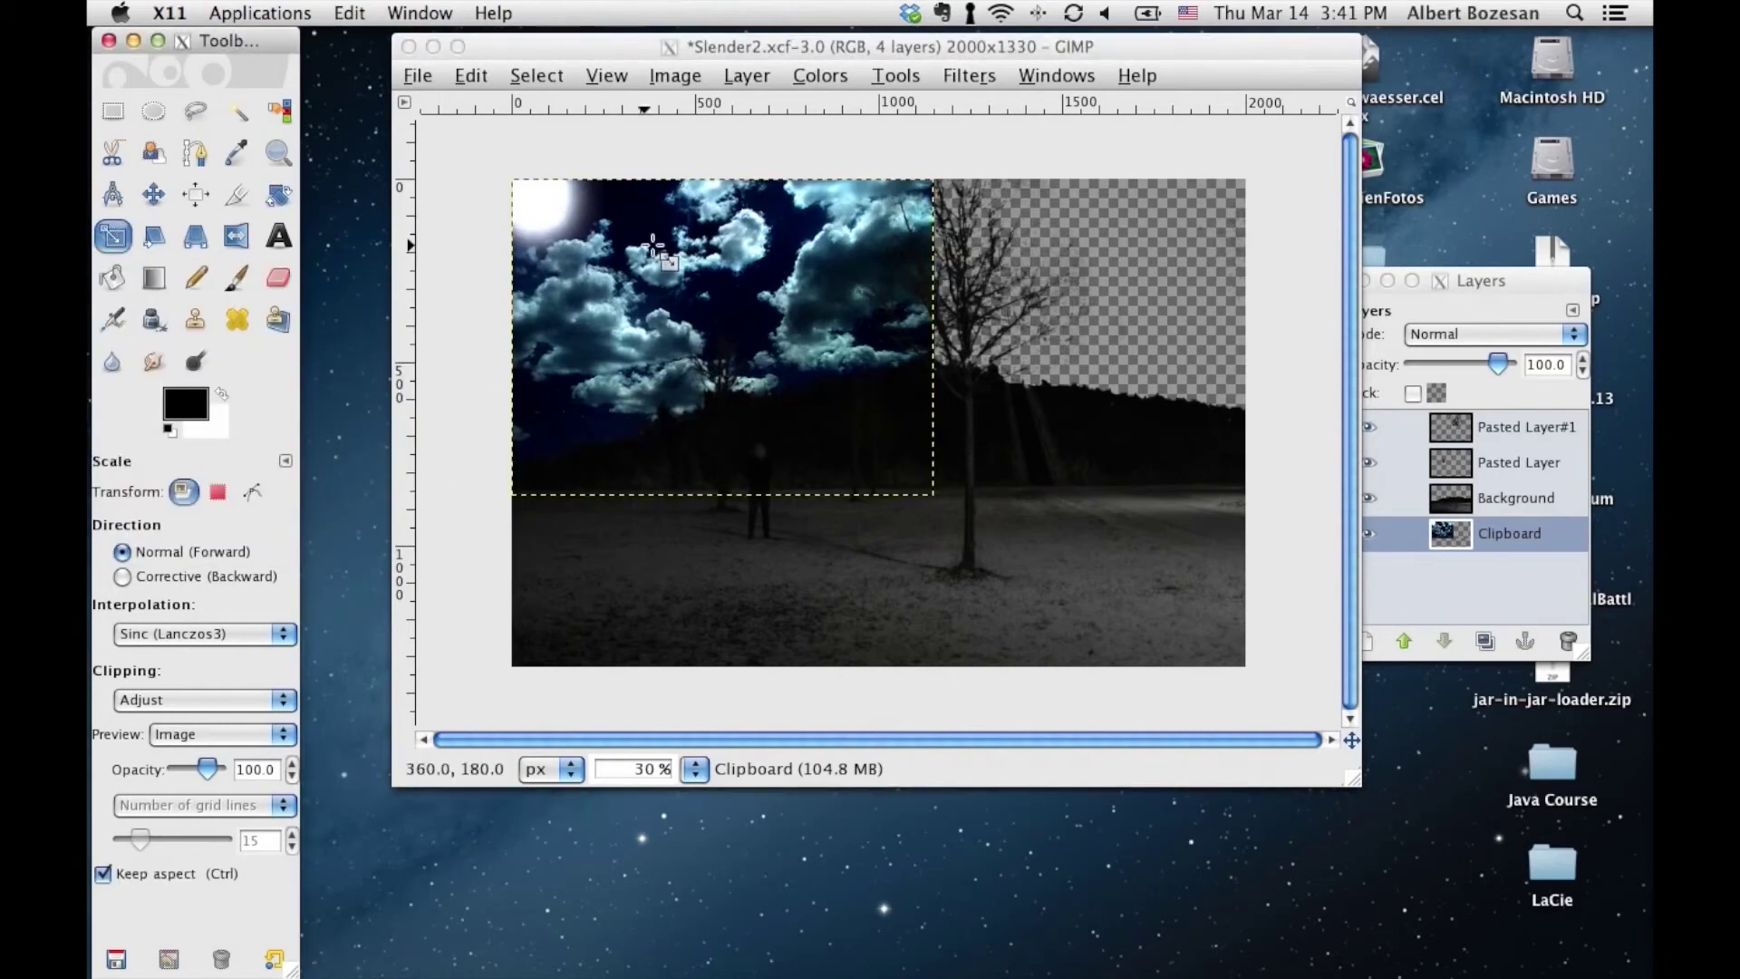
pyautogui.click(605, 241)
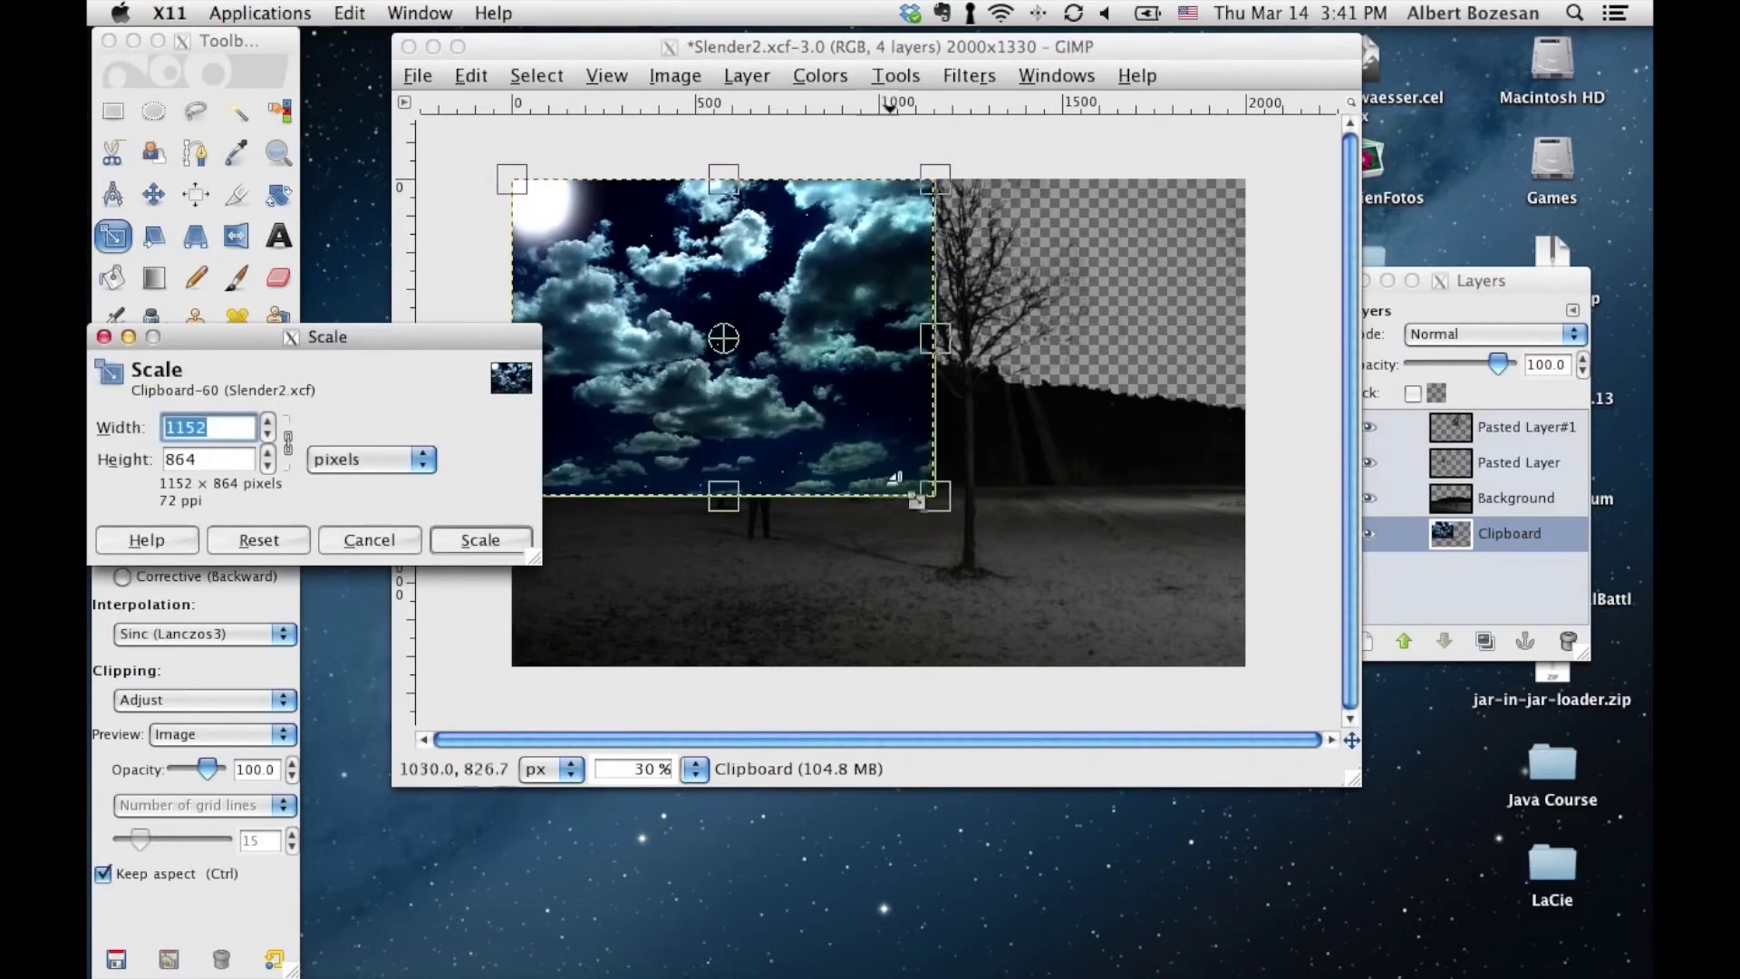
pyautogui.click(946, 514)
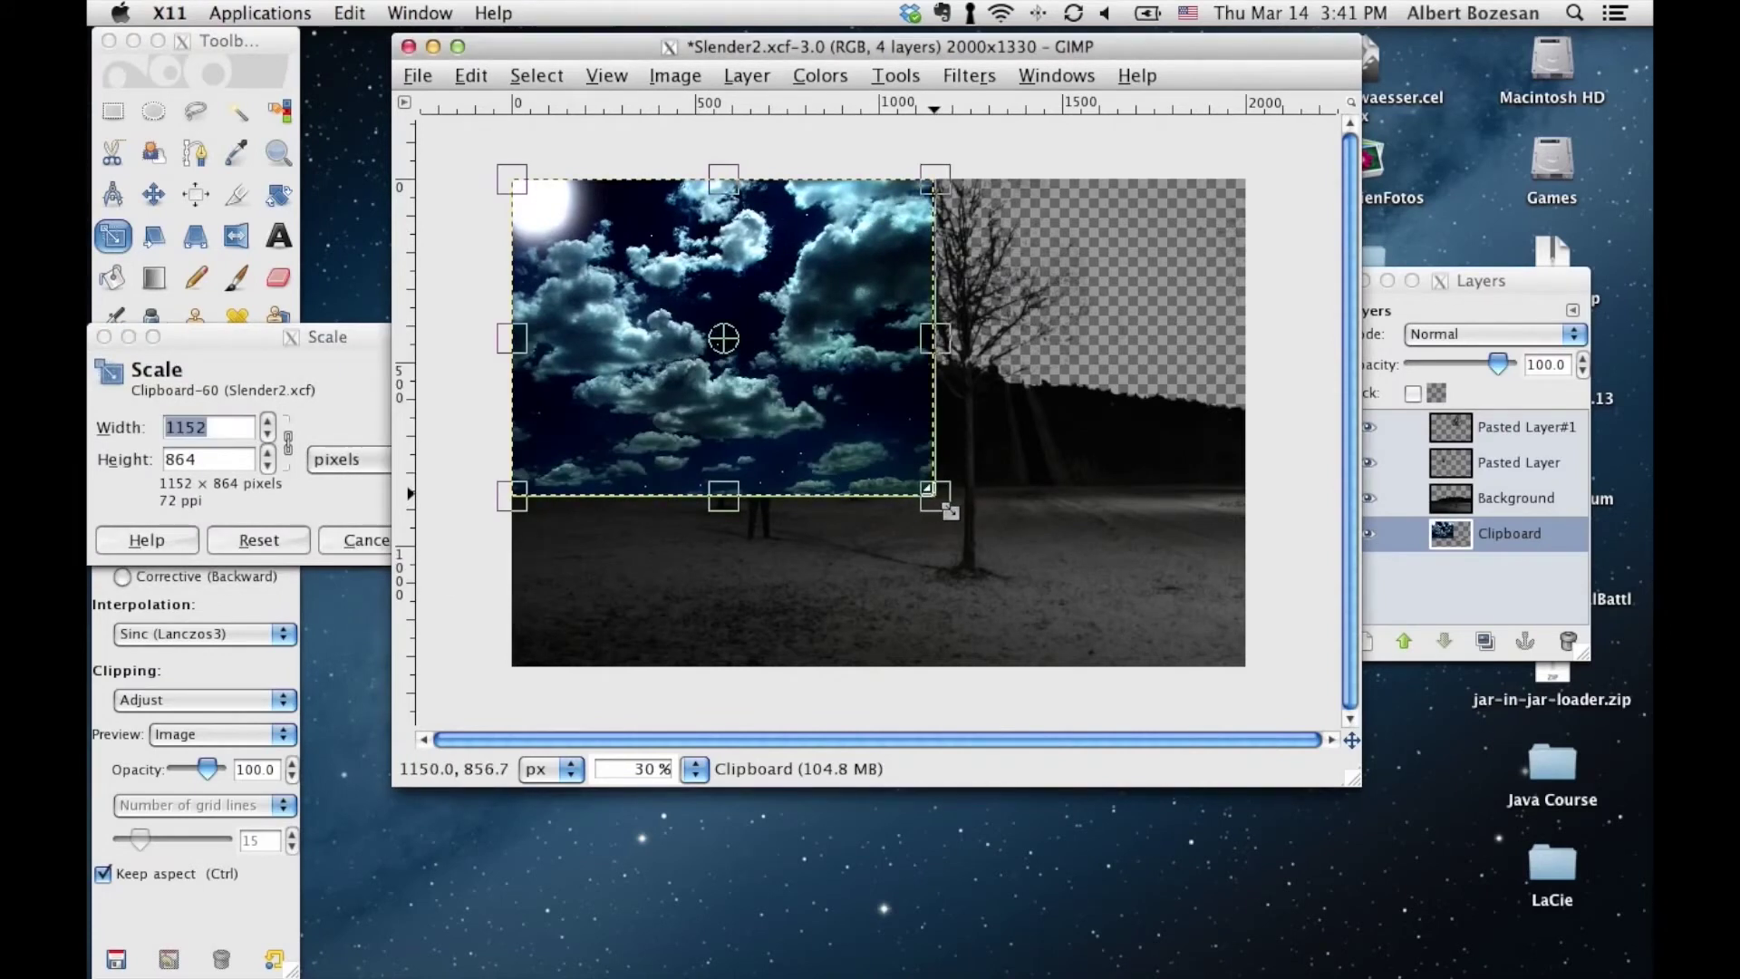
pyautogui.moveTo(959, 504)
pyautogui.mouseDown()
pyautogui.moveTo(1402, 683)
pyautogui.moveTo(1473, 746)
pyautogui.mouseUp()
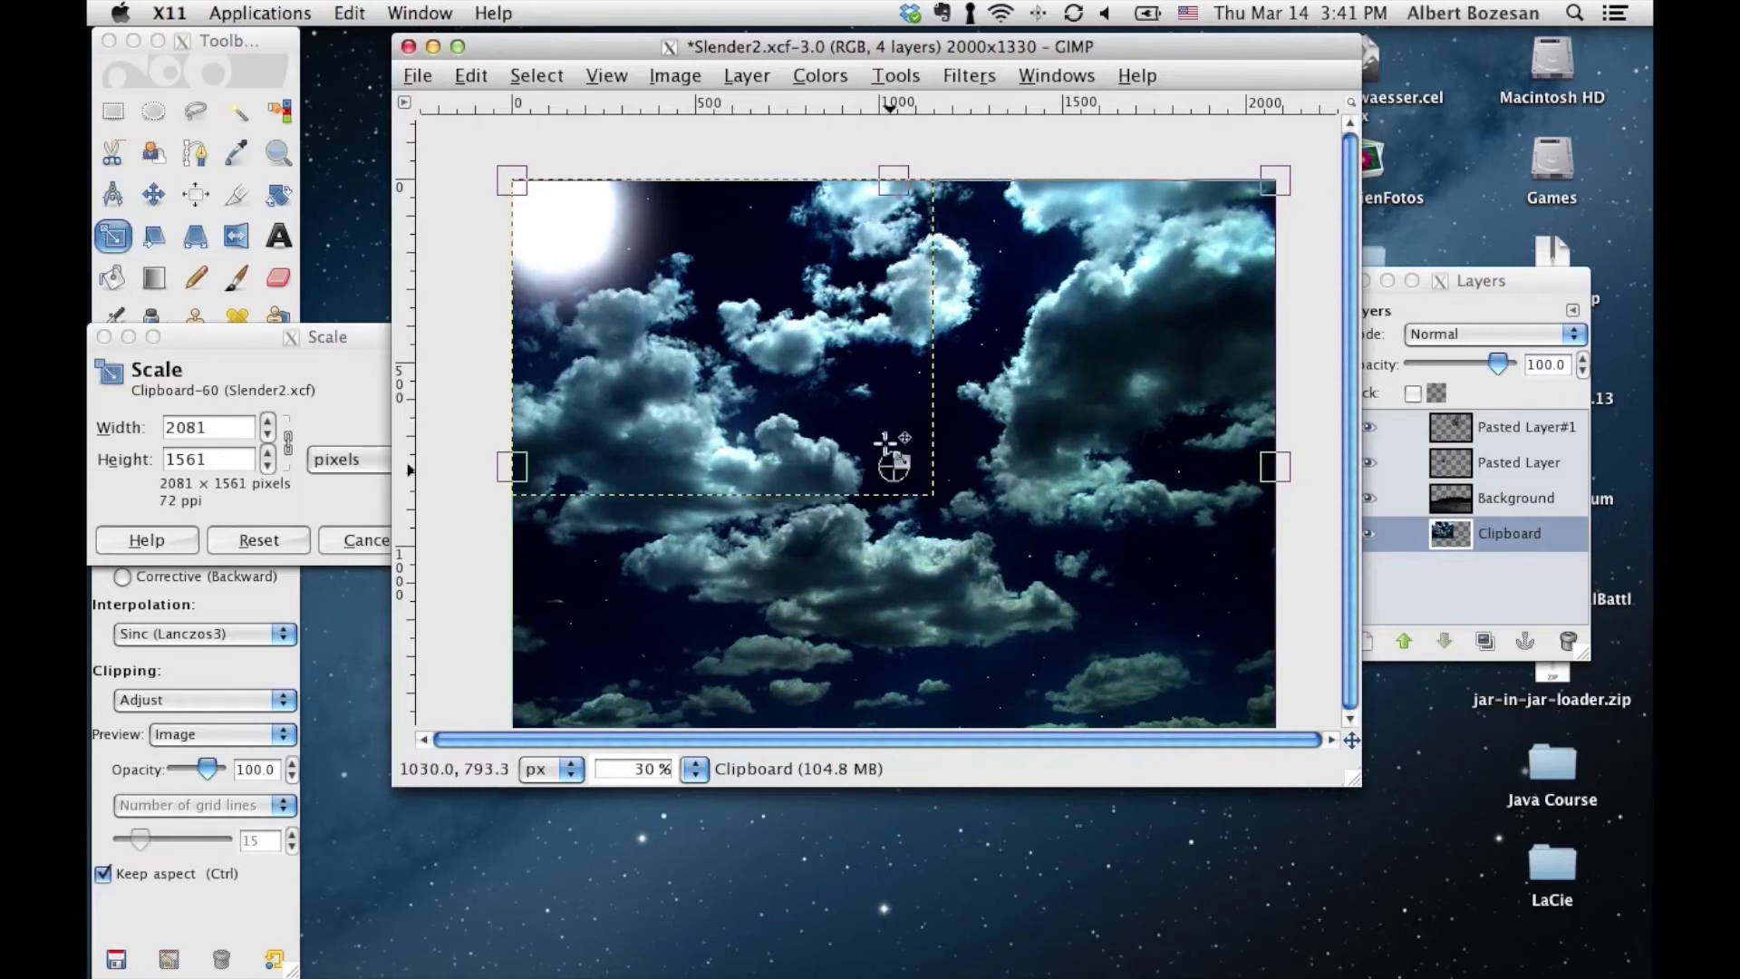
pyautogui.moveTo(891, 179)
pyautogui.mouseDown()
pyautogui.moveTo(870, 163)
pyautogui.moveTo(904, 150)
pyautogui.mouseUp()
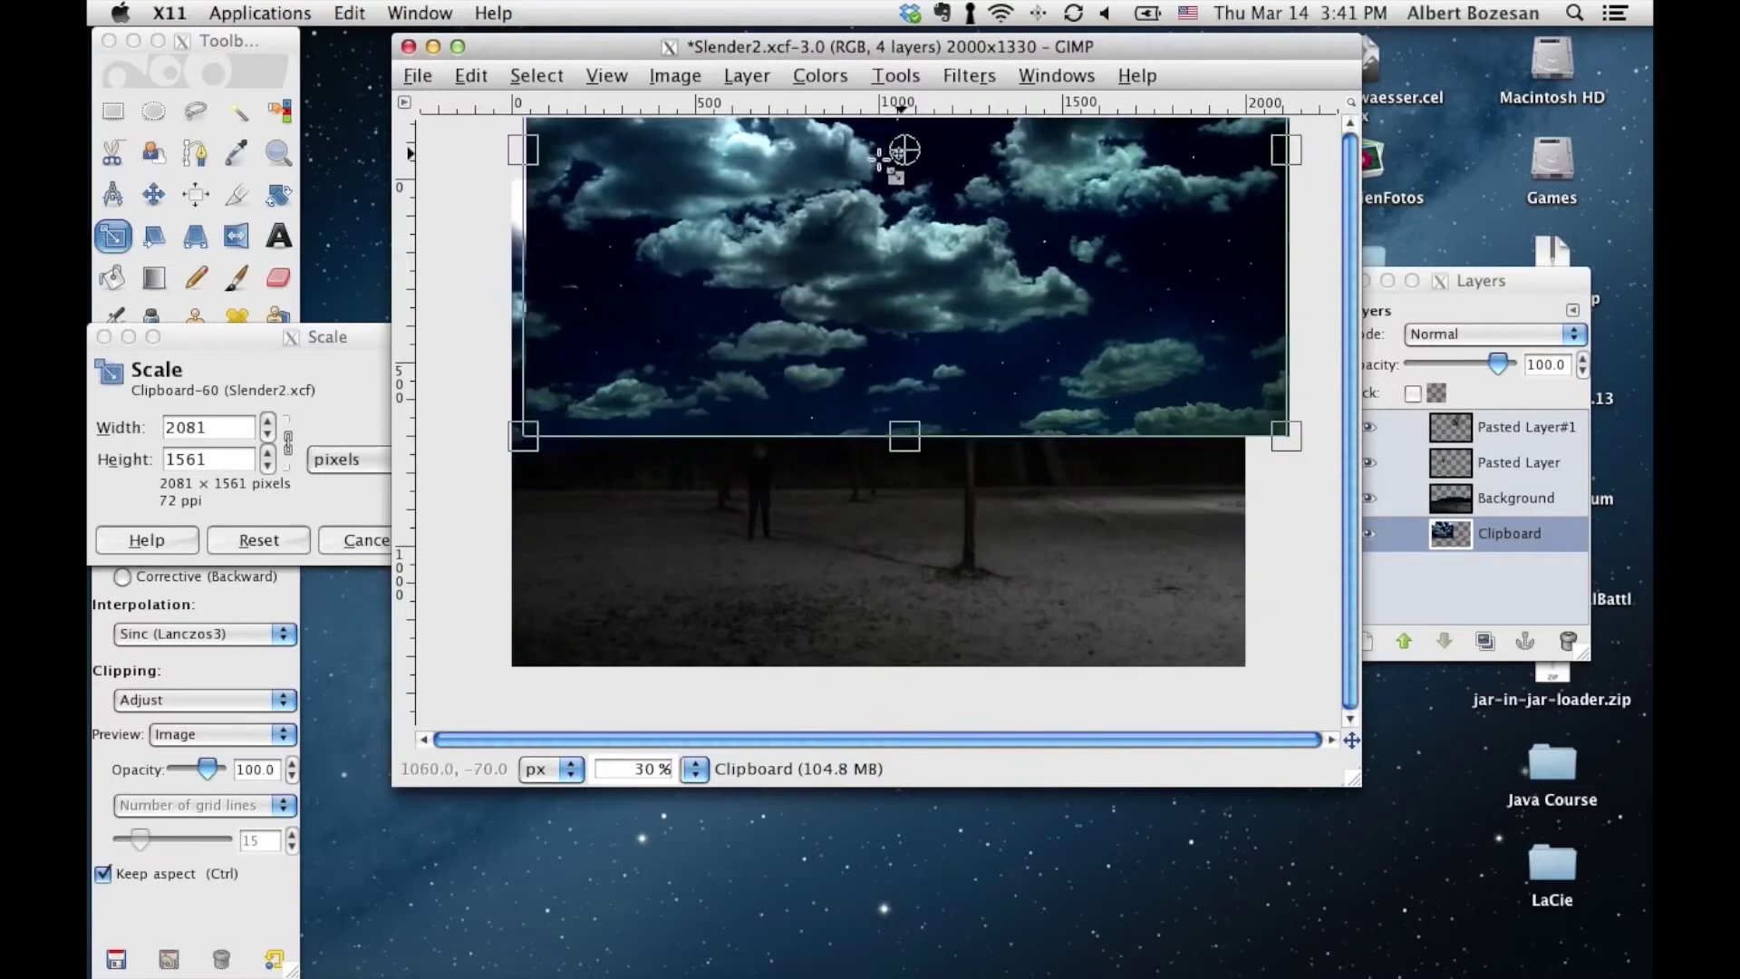
pyautogui.moveTo(904, 150); pyautogui.dragTo(879, 156)
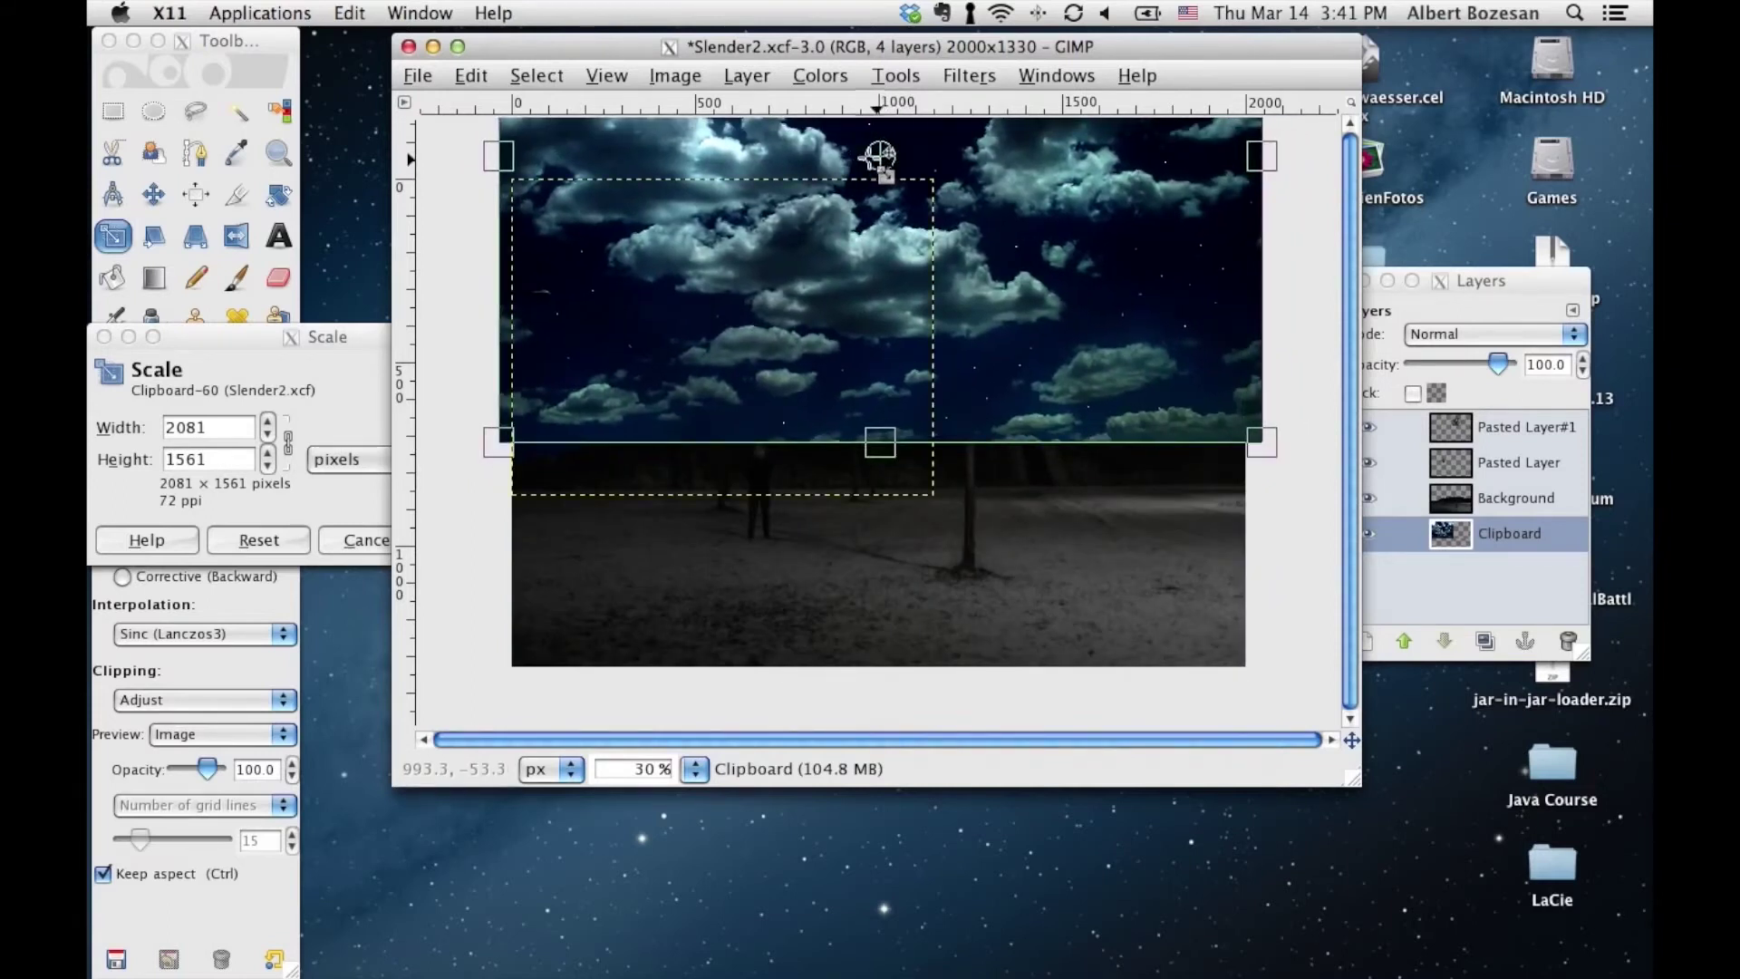
pyautogui.press('Return')
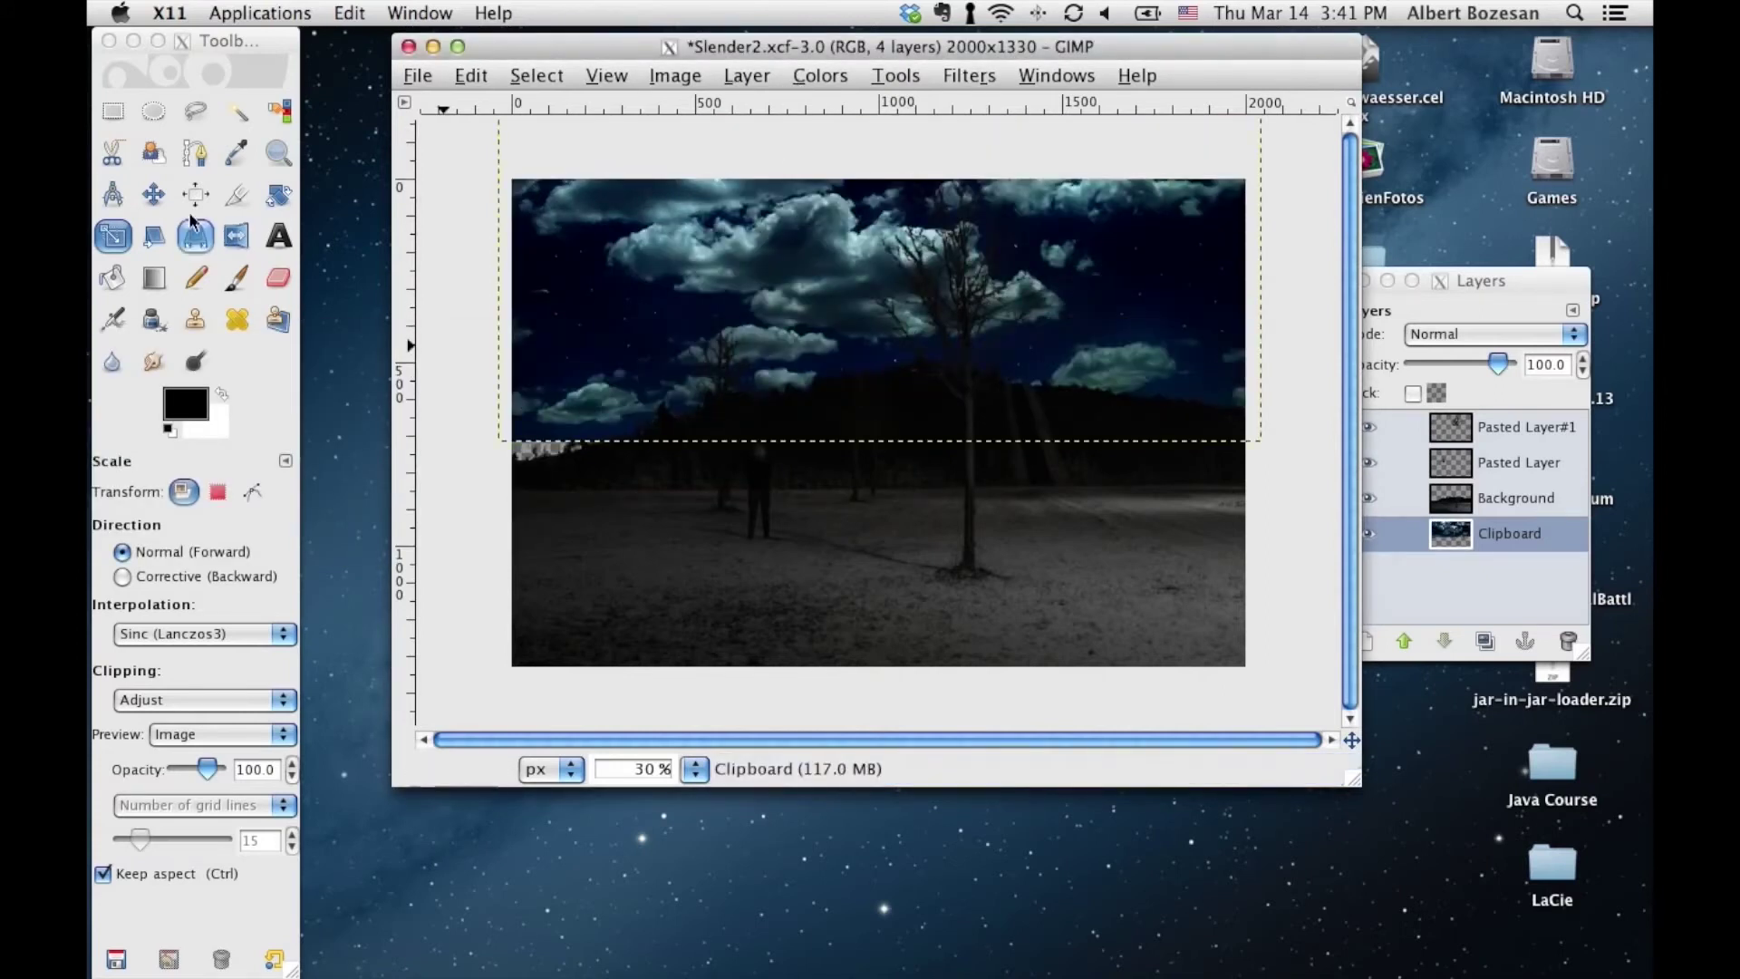
# Nudge the sky layer lower and colorize it with hue 184, saturation 11, lightness -55
pyautogui.click(153, 194)
pyautogui.moveTo(688, 228); pyautogui.dragTo(688, 254)
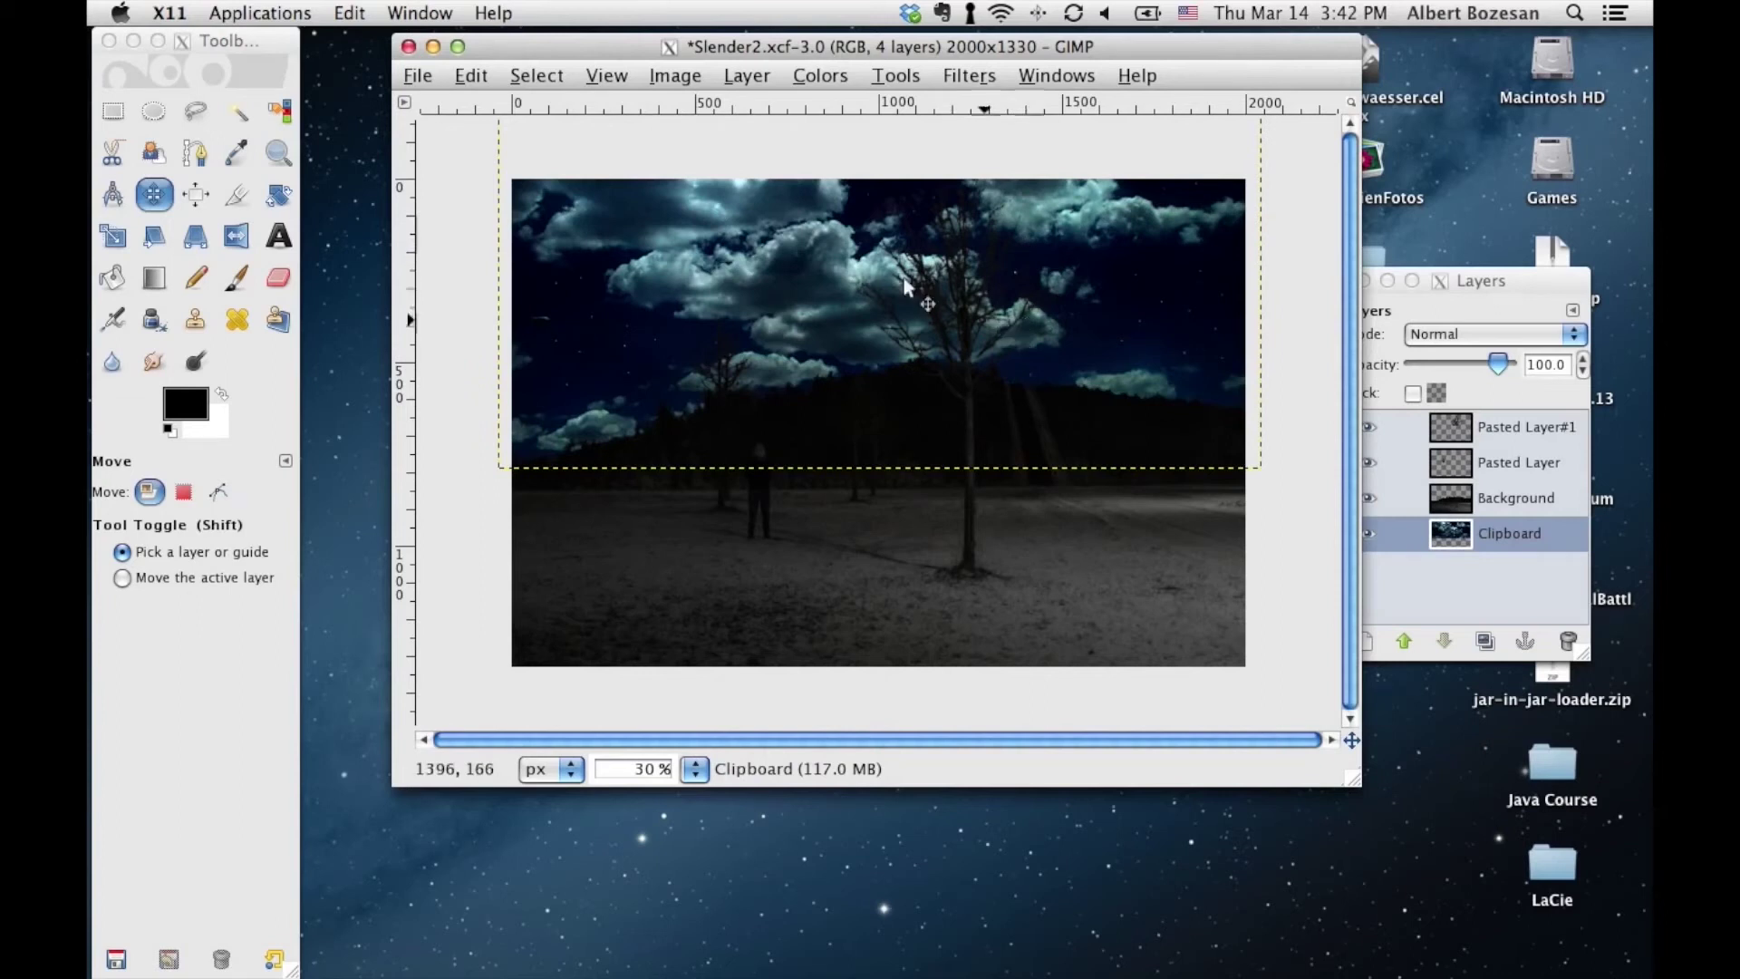
pyautogui.click(676, 75)
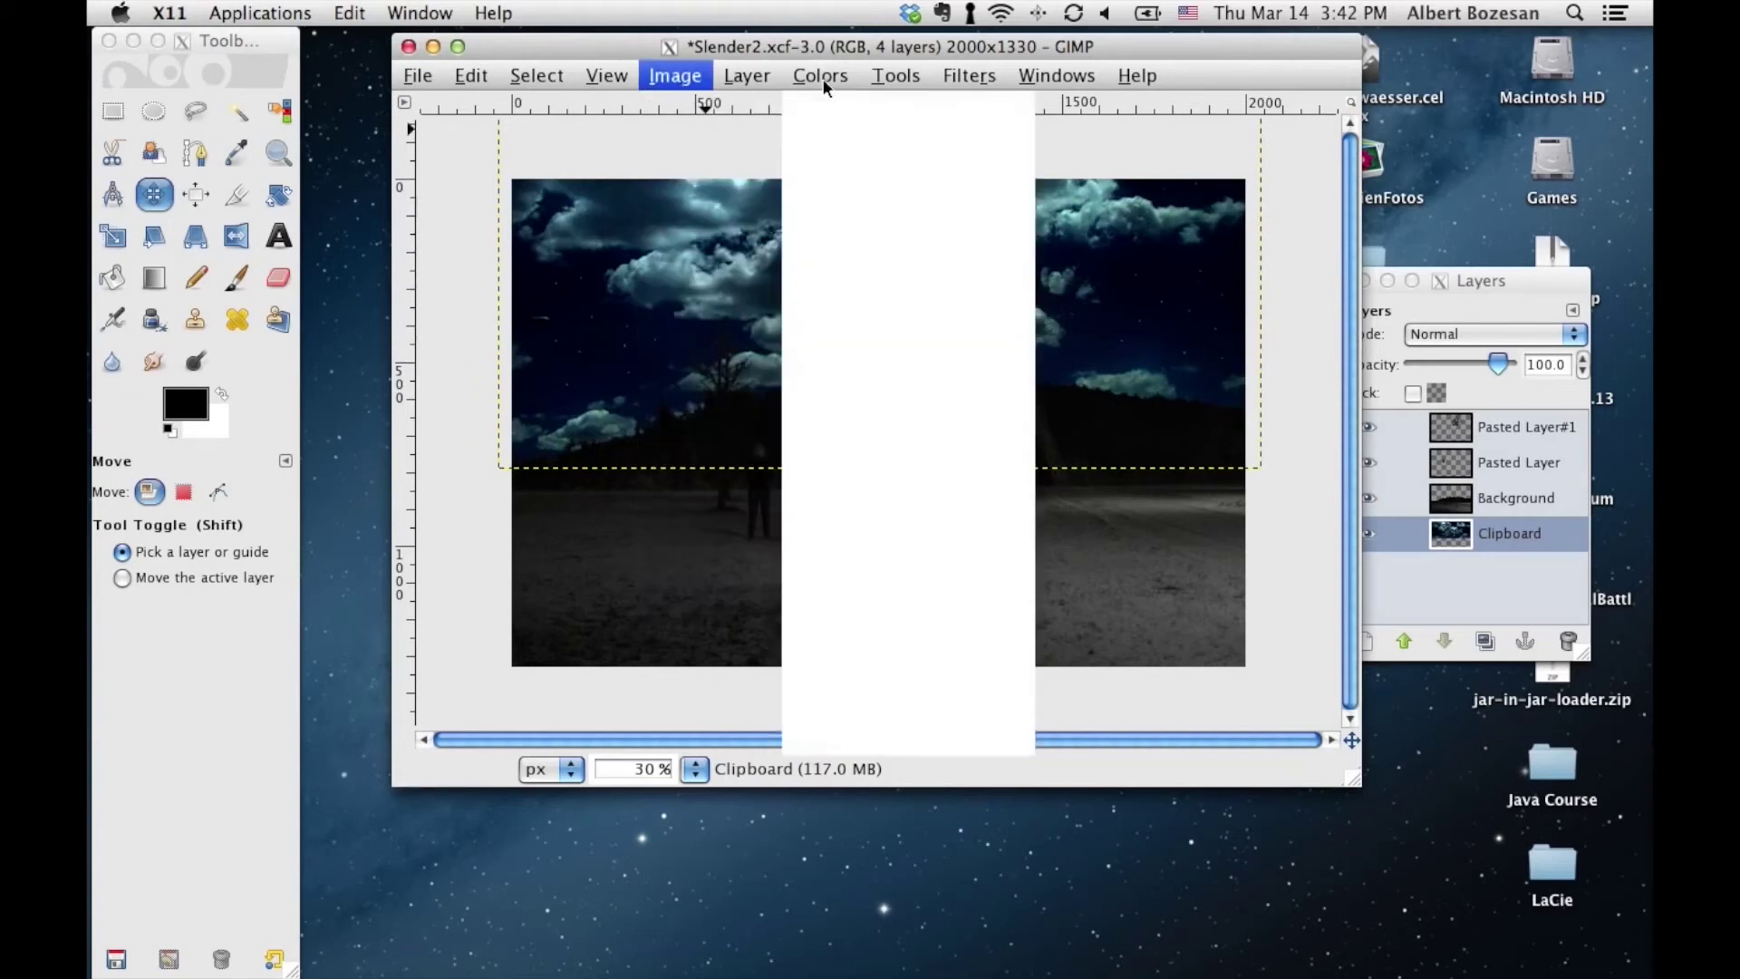
pyautogui.click(883, 159)
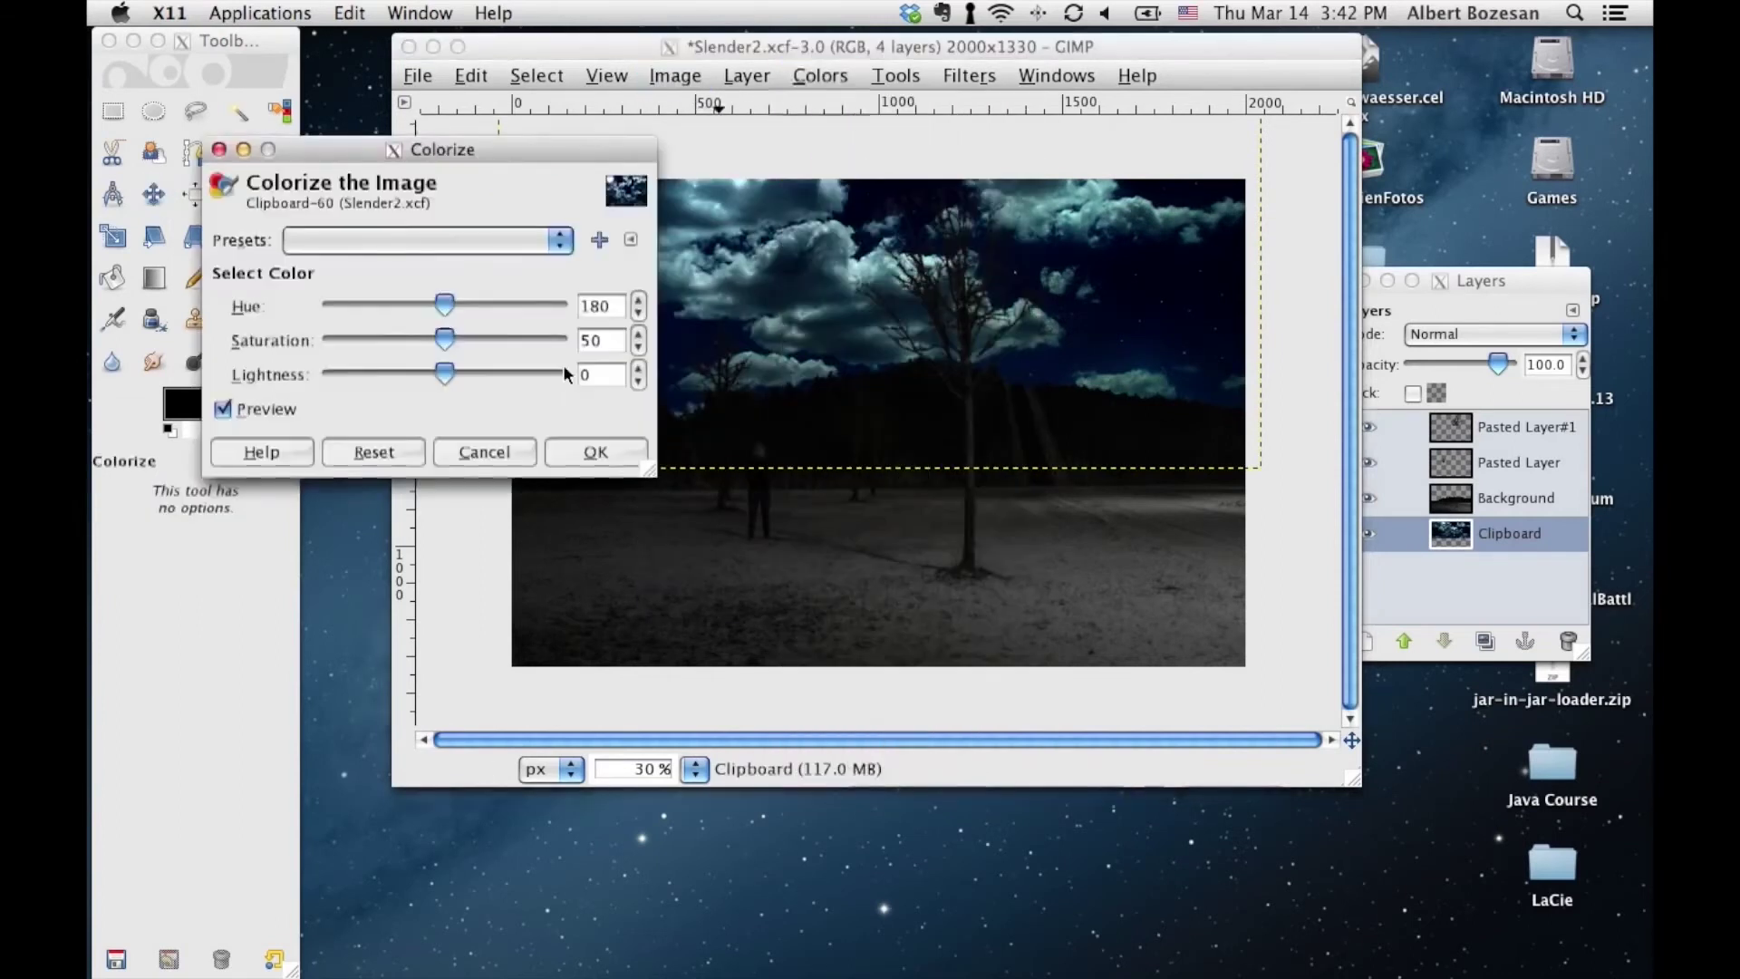
pyautogui.moveTo(446, 306); pyautogui.dragTo(348, 345)
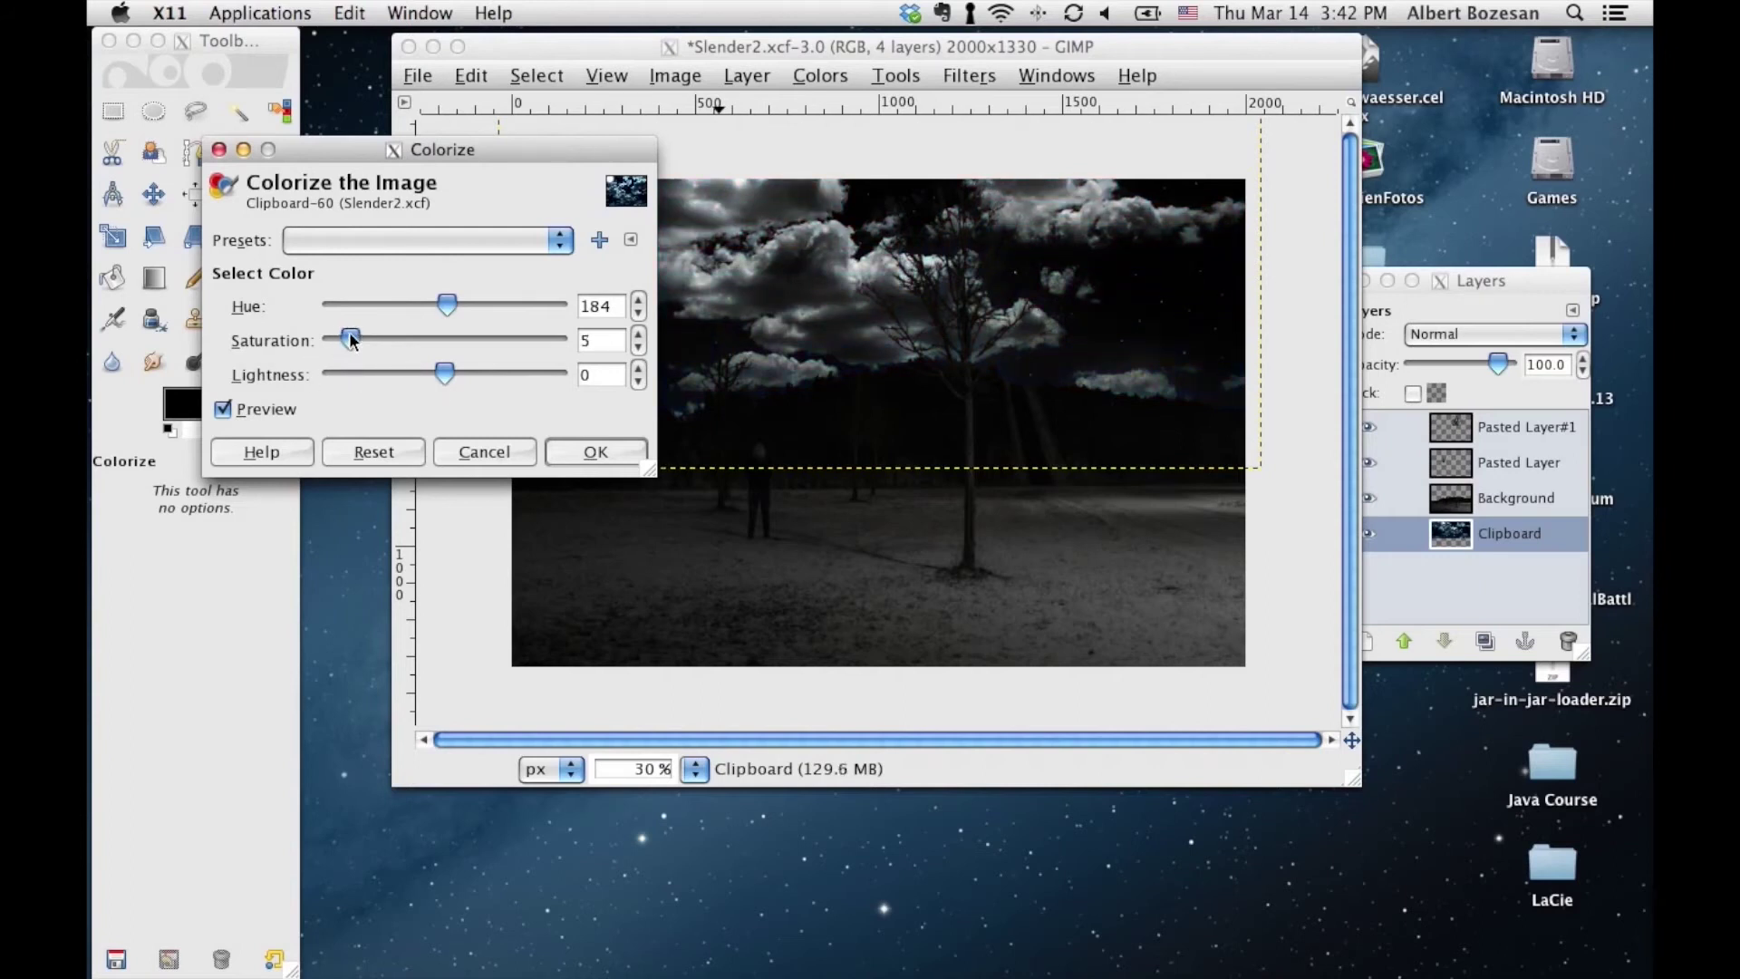
pyautogui.moveTo(350, 334); pyautogui.dragTo(367, 378)
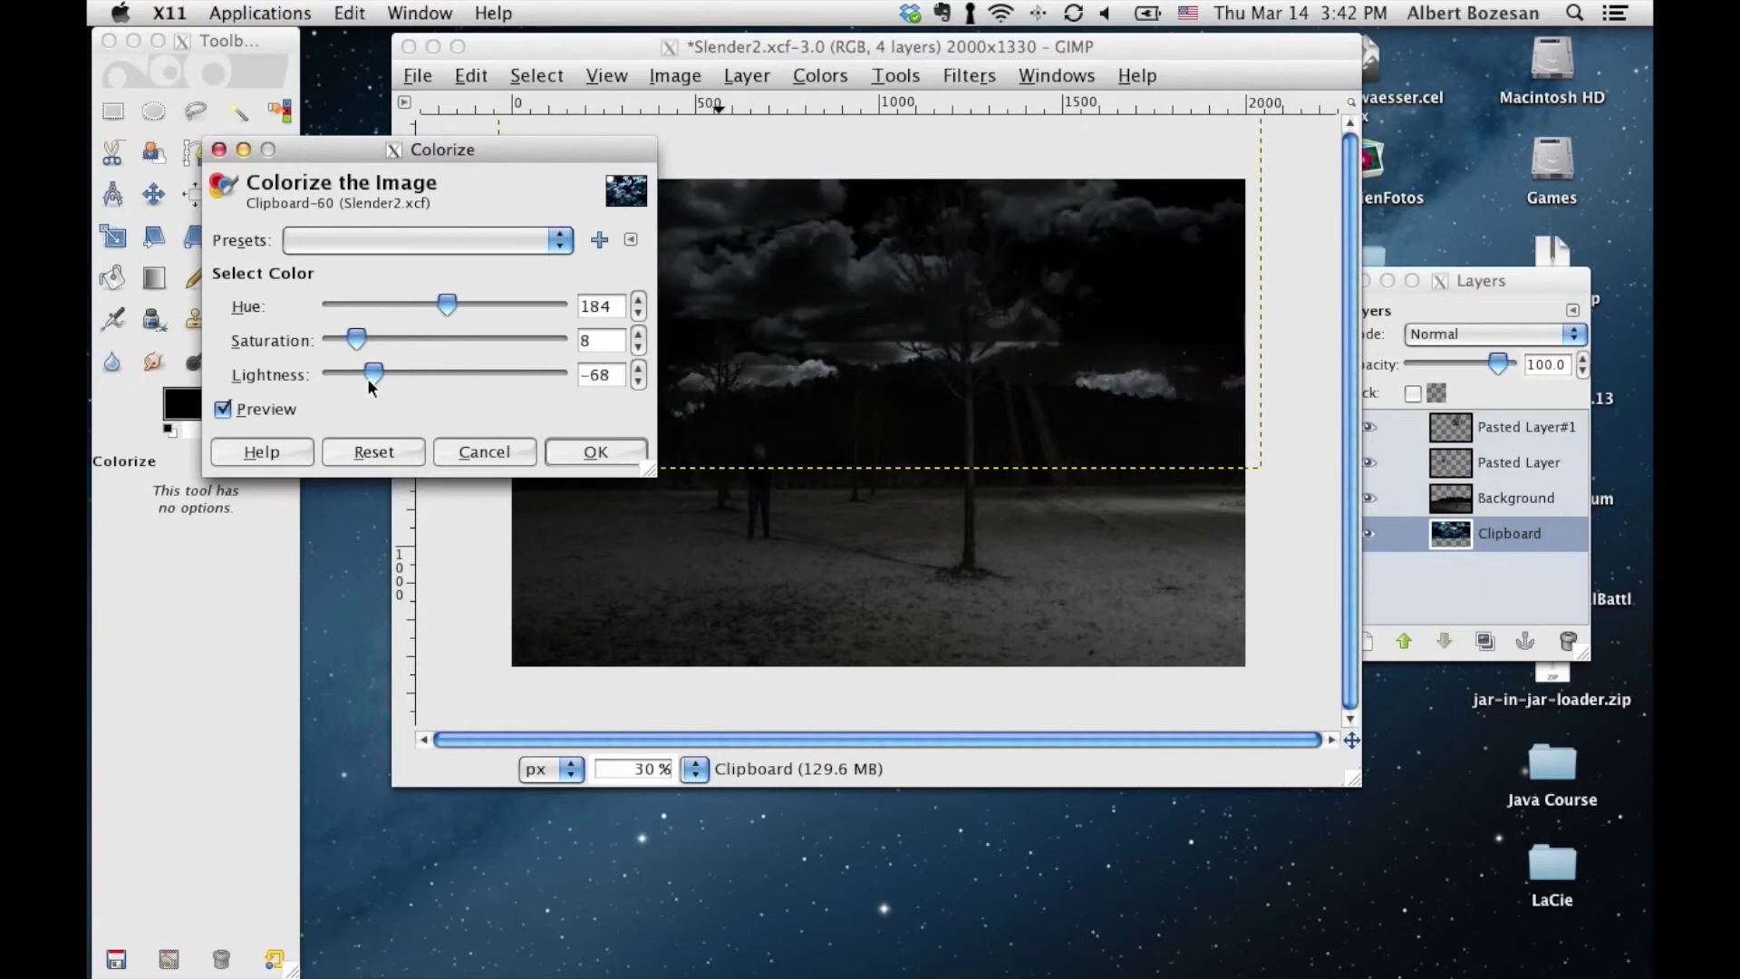
pyautogui.moveTo(368, 380); pyautogui.dragTo(380, 388)
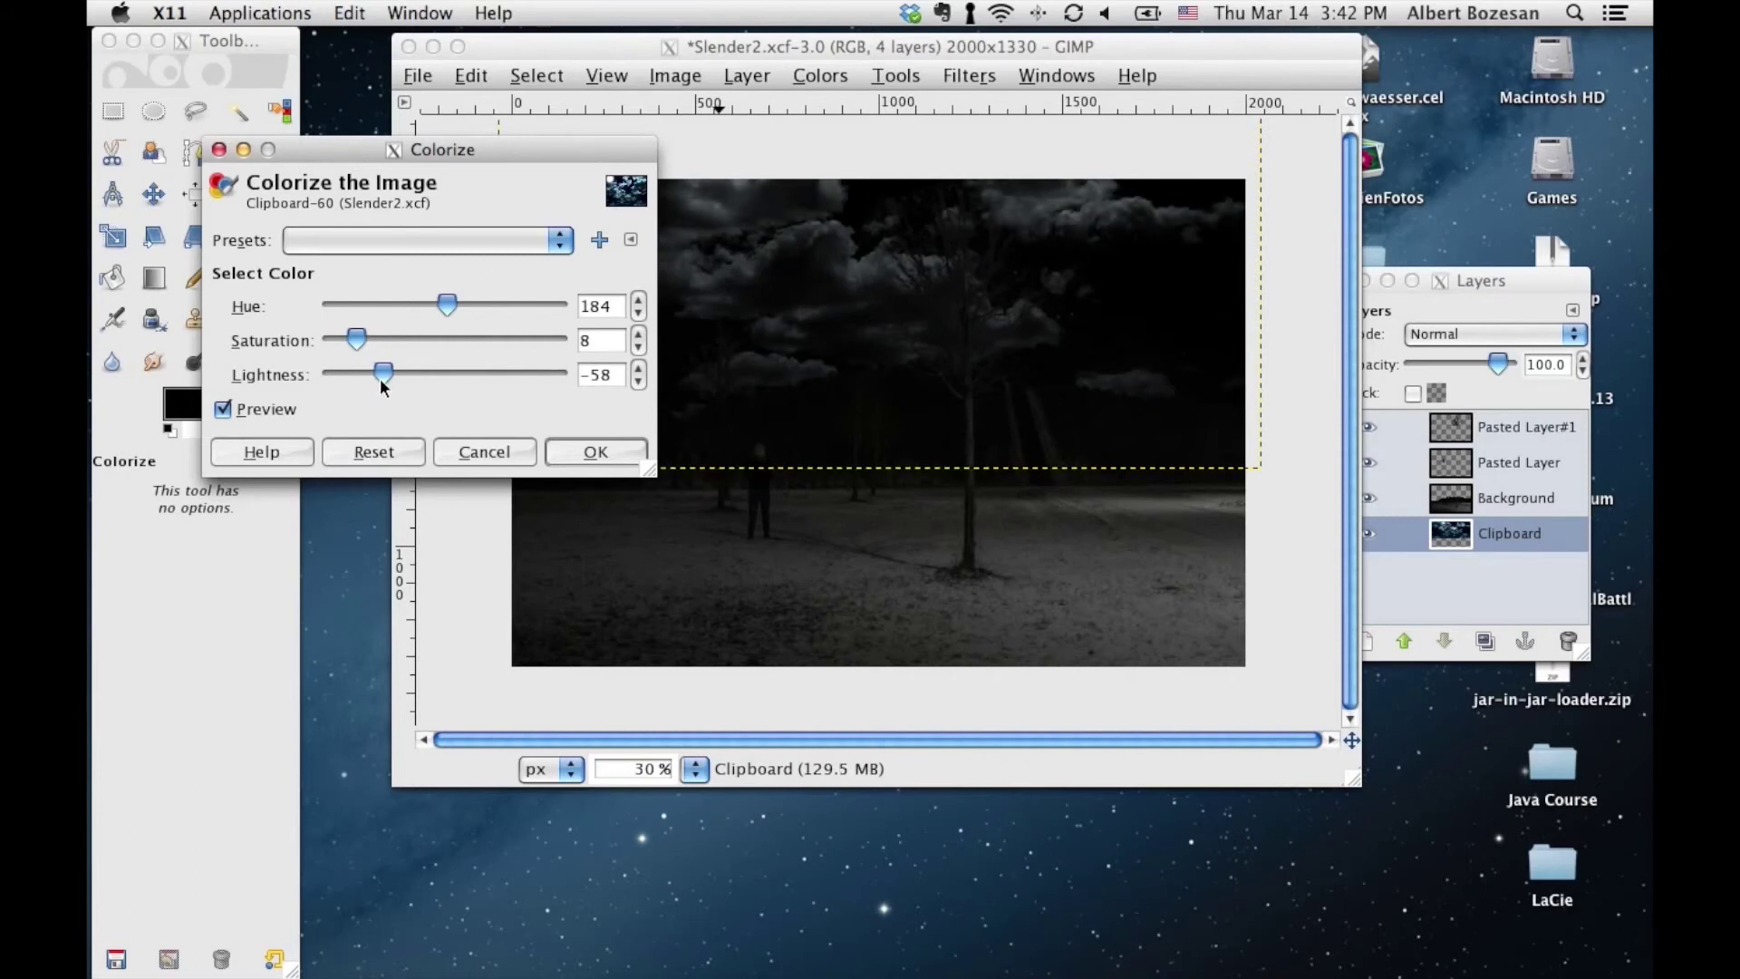
pyautogui.moveTo(381, 387); pyautogui.dragTo(388, 388)
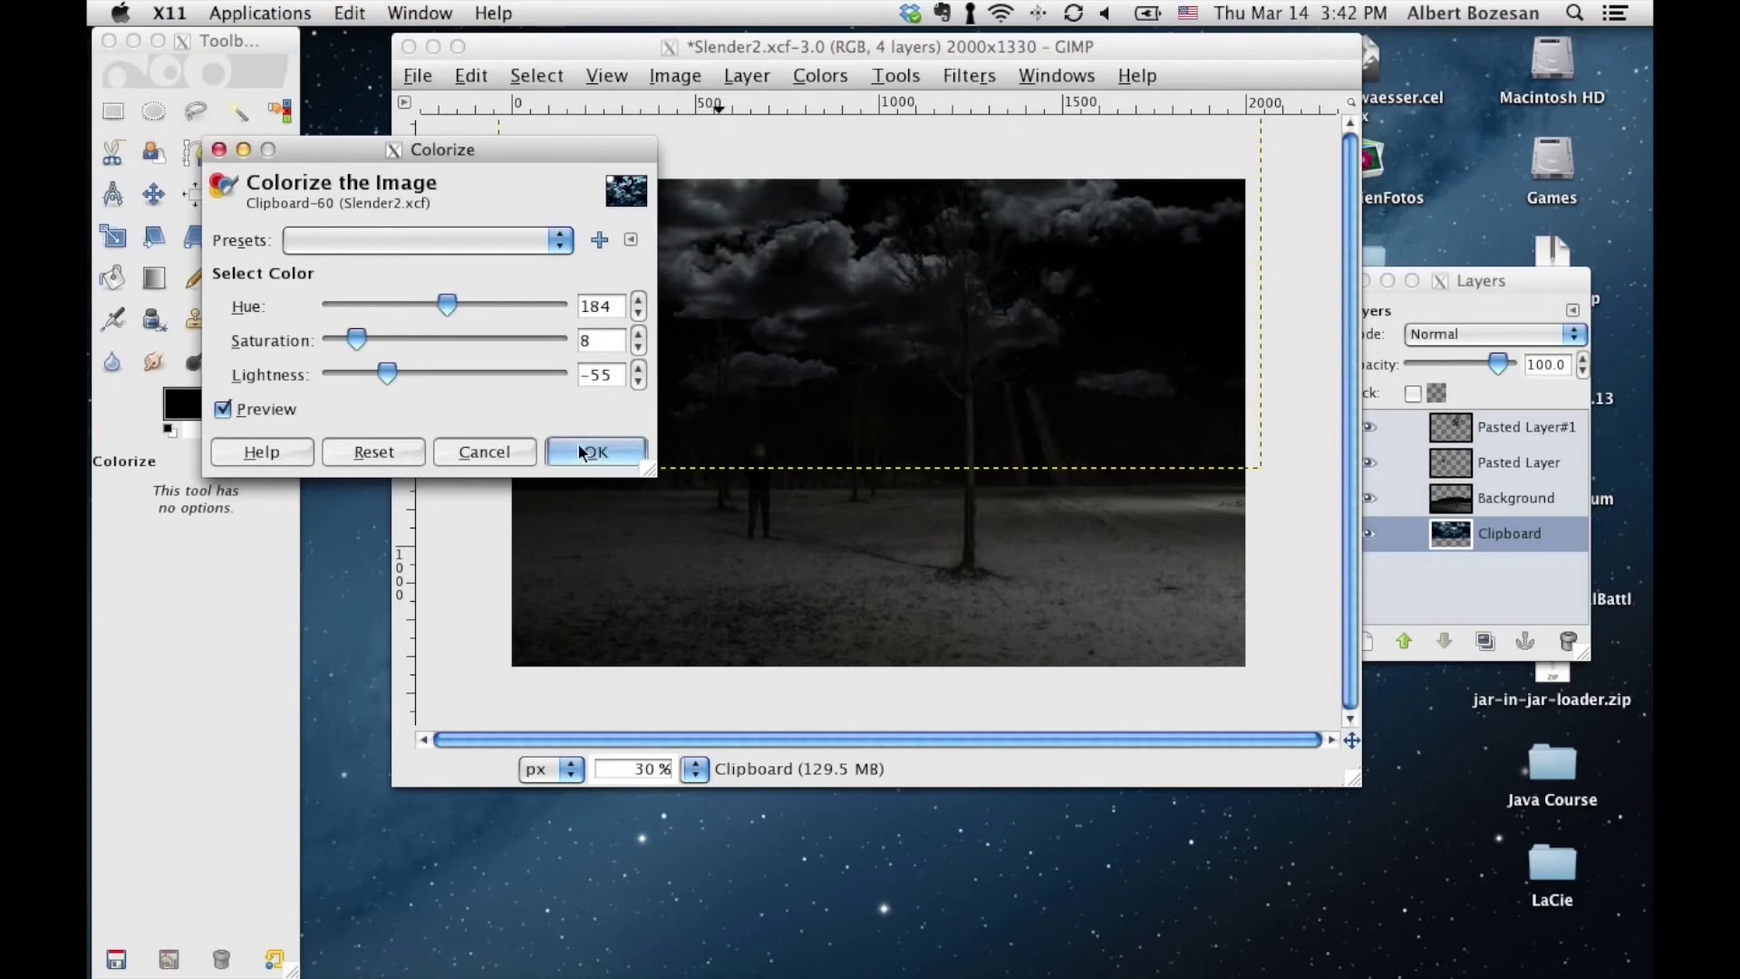
pyautogui.moveTo(356, 340); pyautogui.dragTo(366, 336)
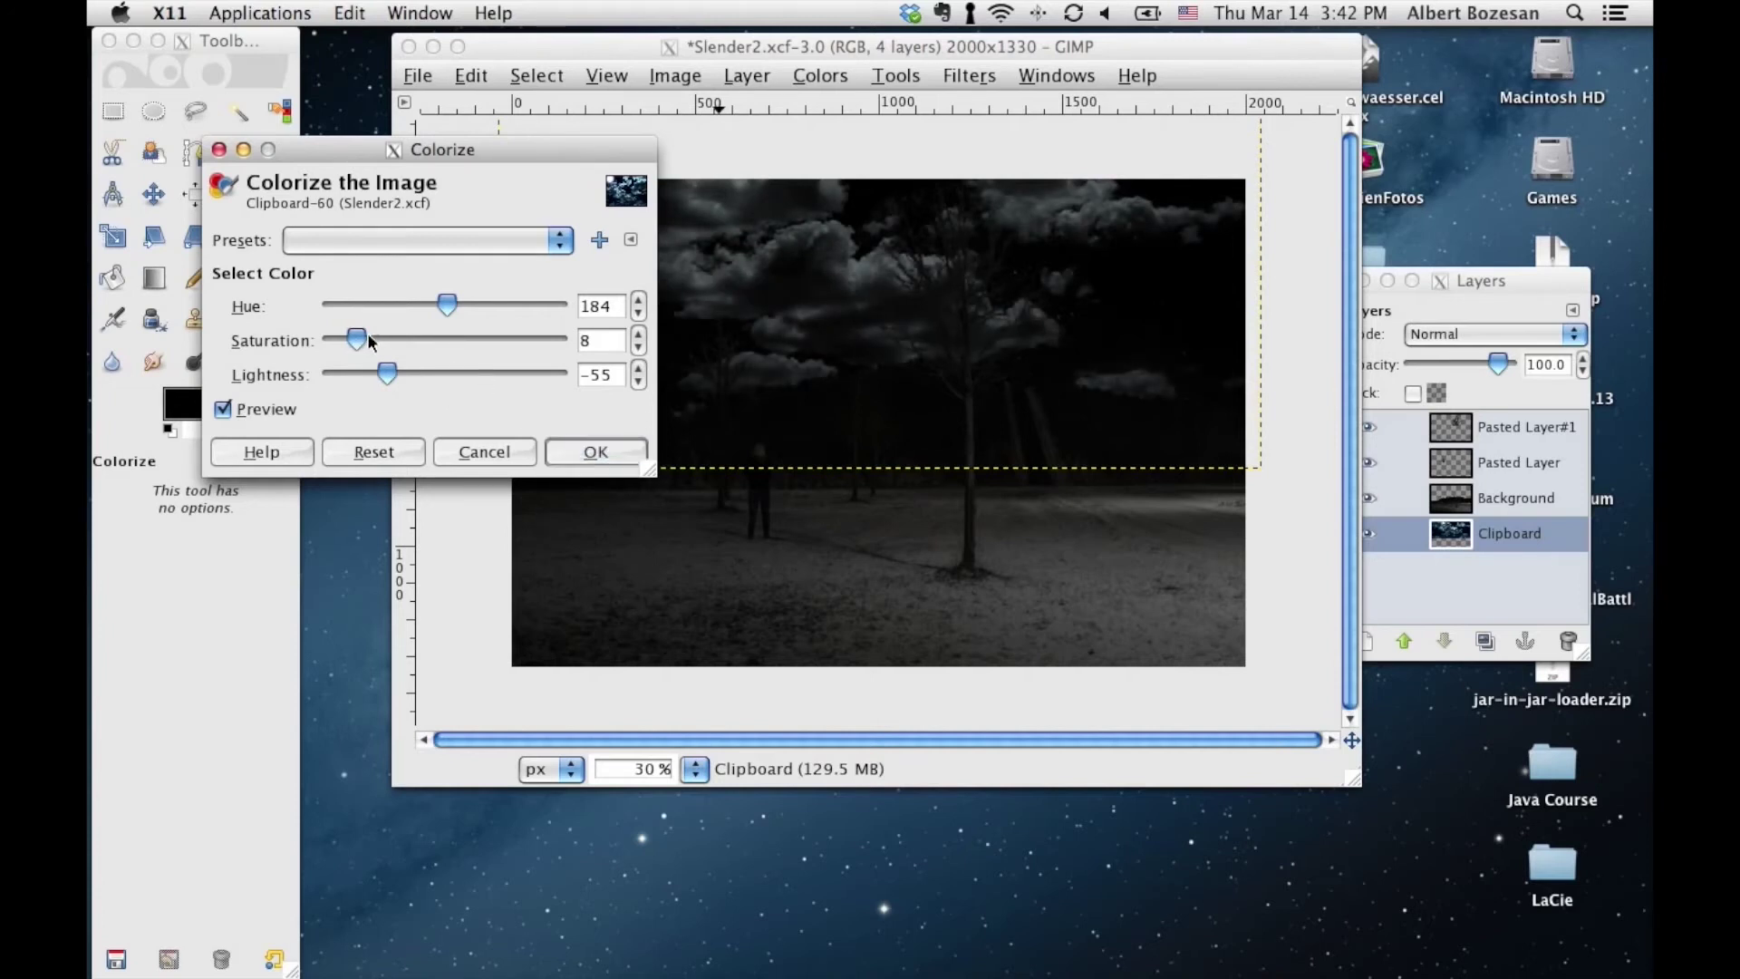
pyautogui.click(573, 449)
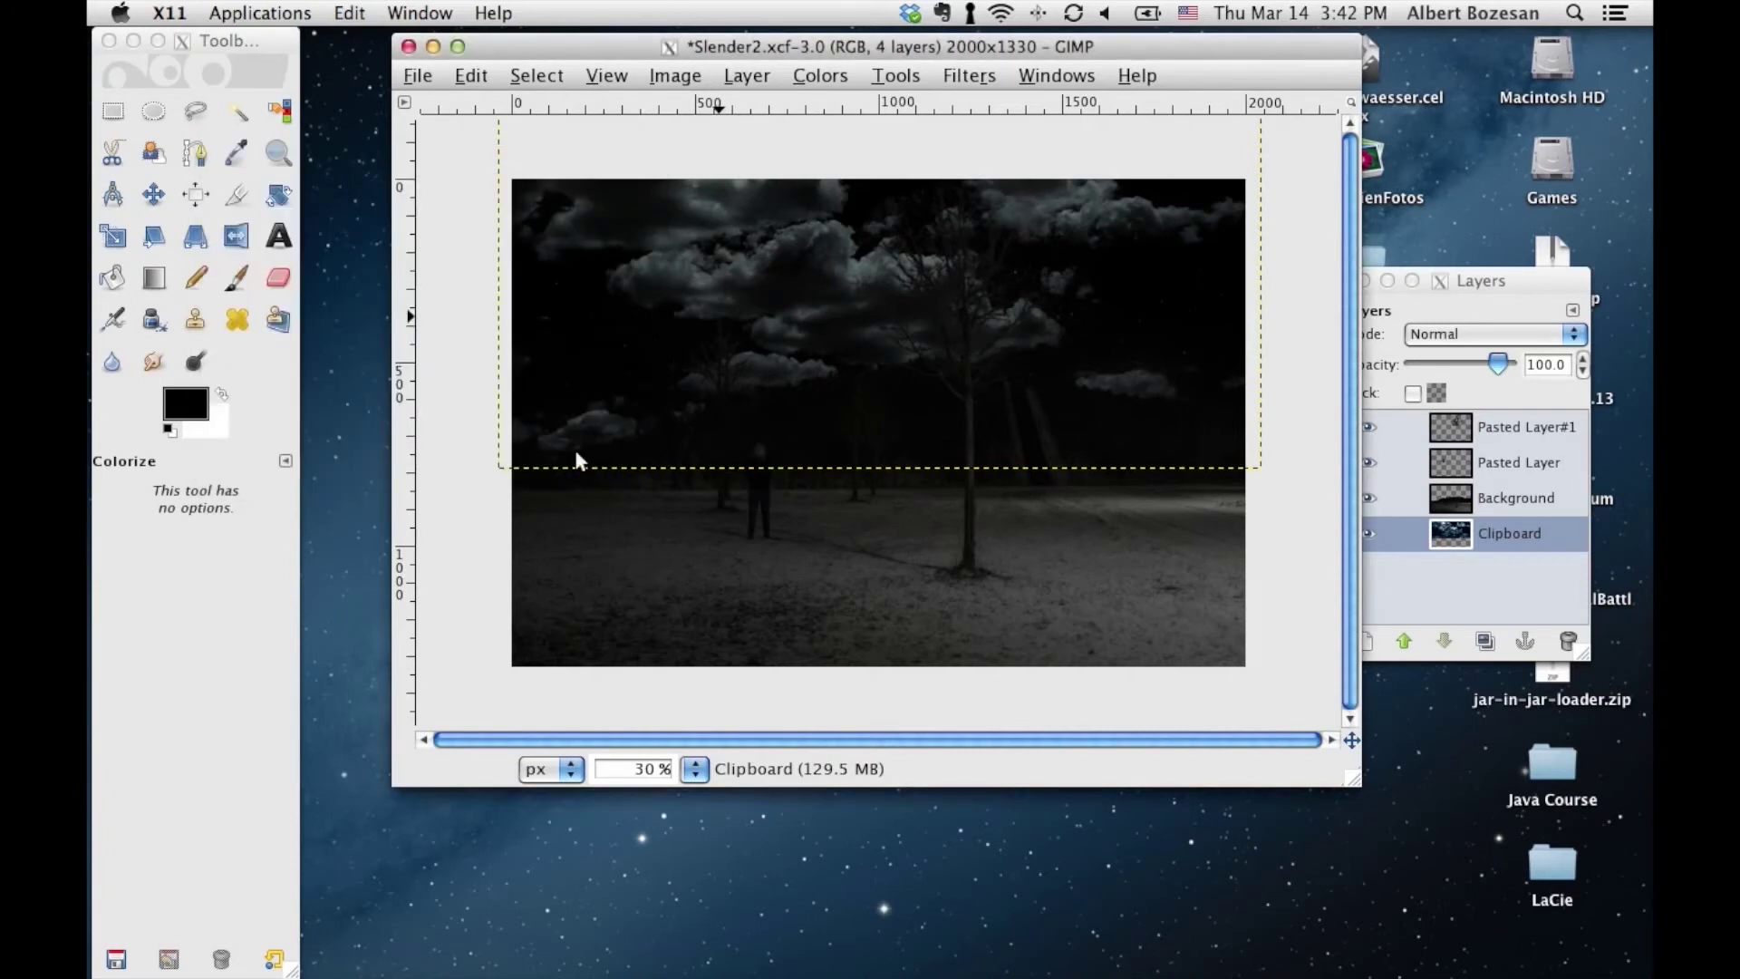
# Zoom the view to 200% and make Background the active layer
pyautogui.click(1482, 587)
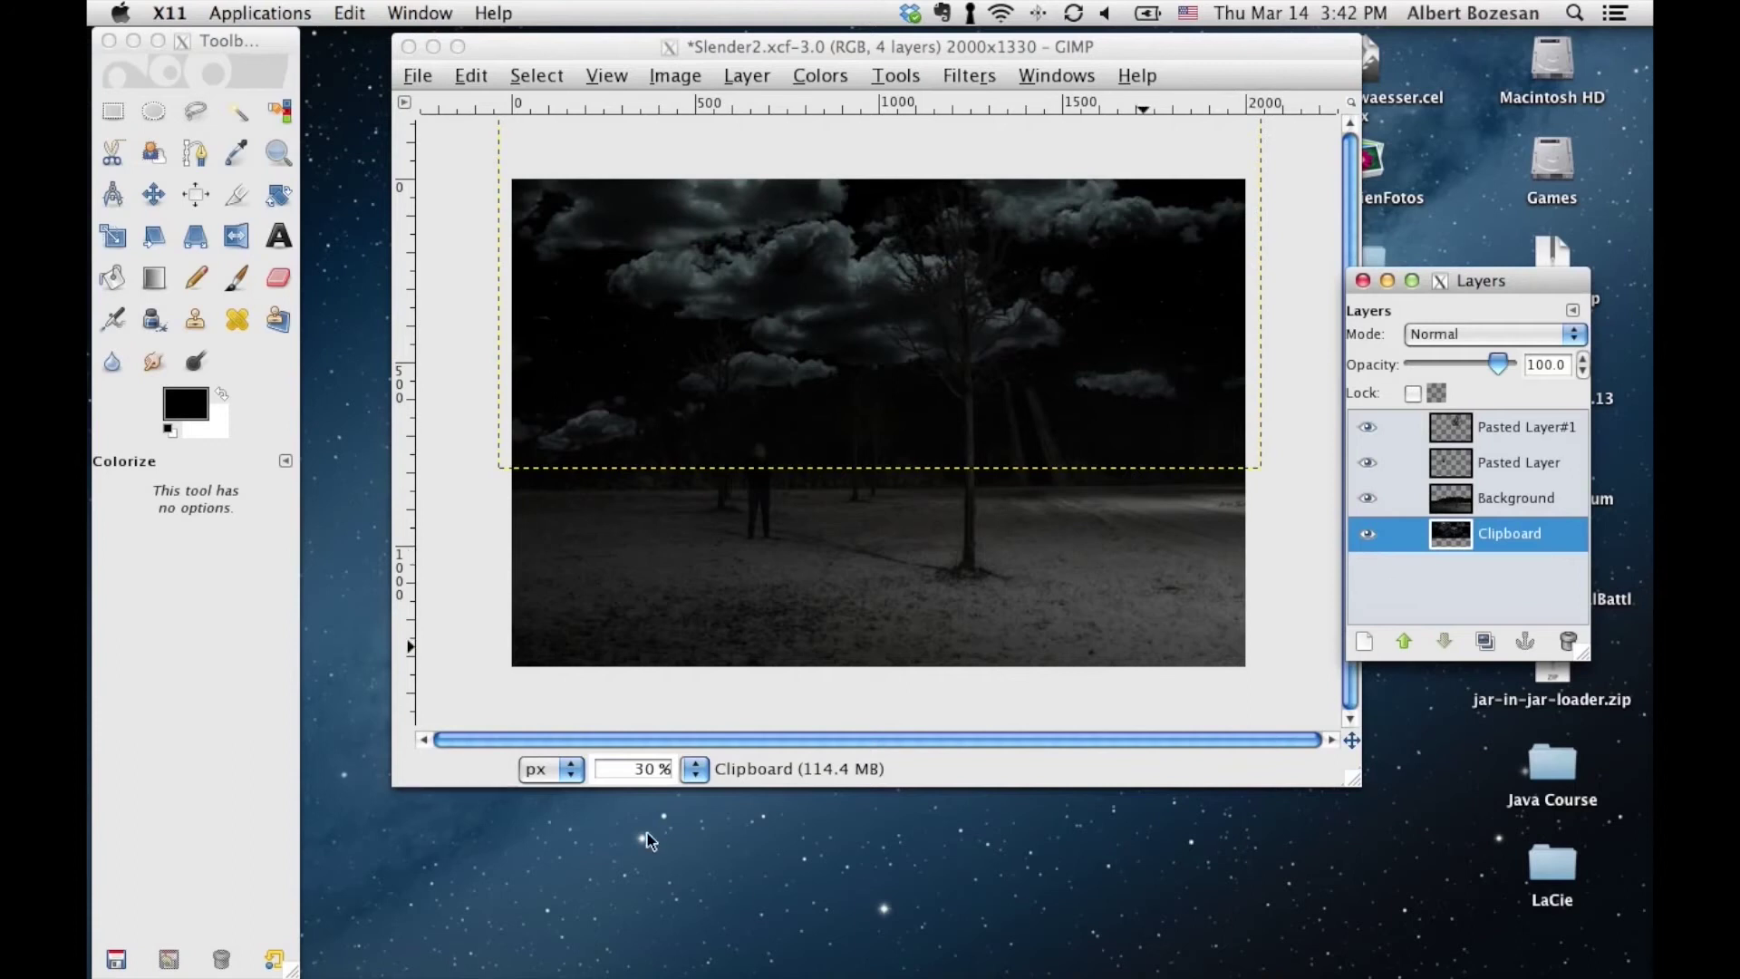
pyautogui.click(696, 769)
pyautogui.click(692, 571)
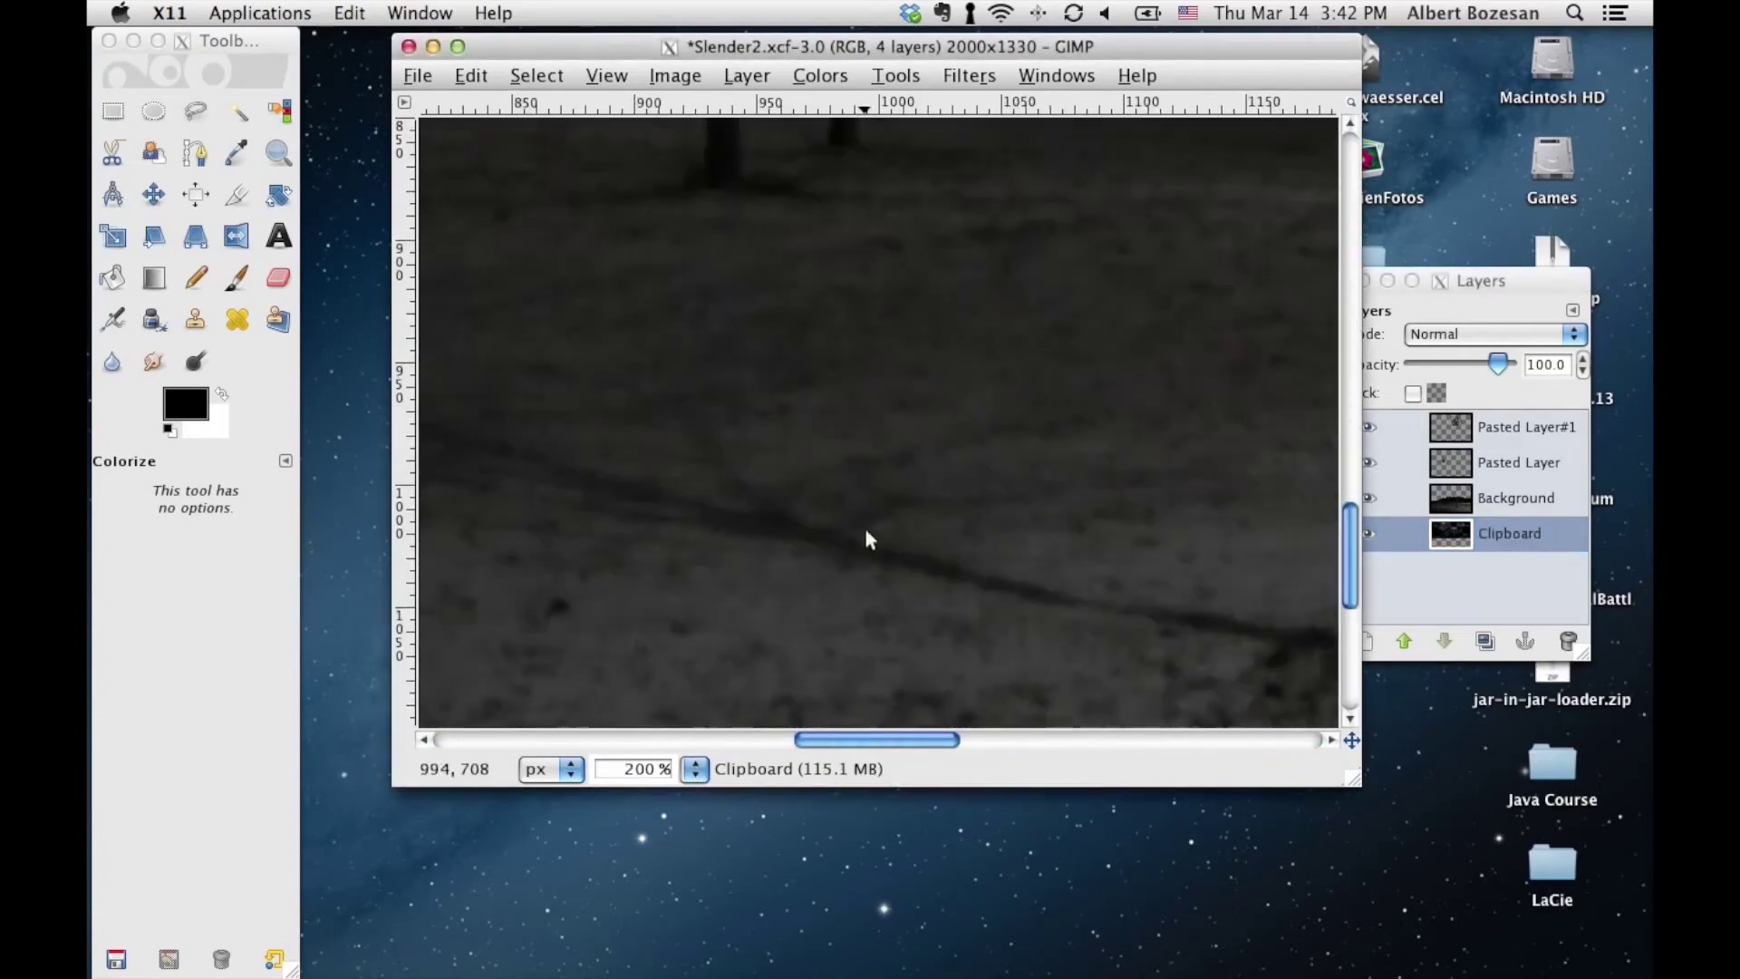
pyautogui.moveTo(824, 741); pyautogui.dragTo(727, 738)
pyautogui.scroll(3, 807, 575)
pyautogui.scroll(3, 807, 607)
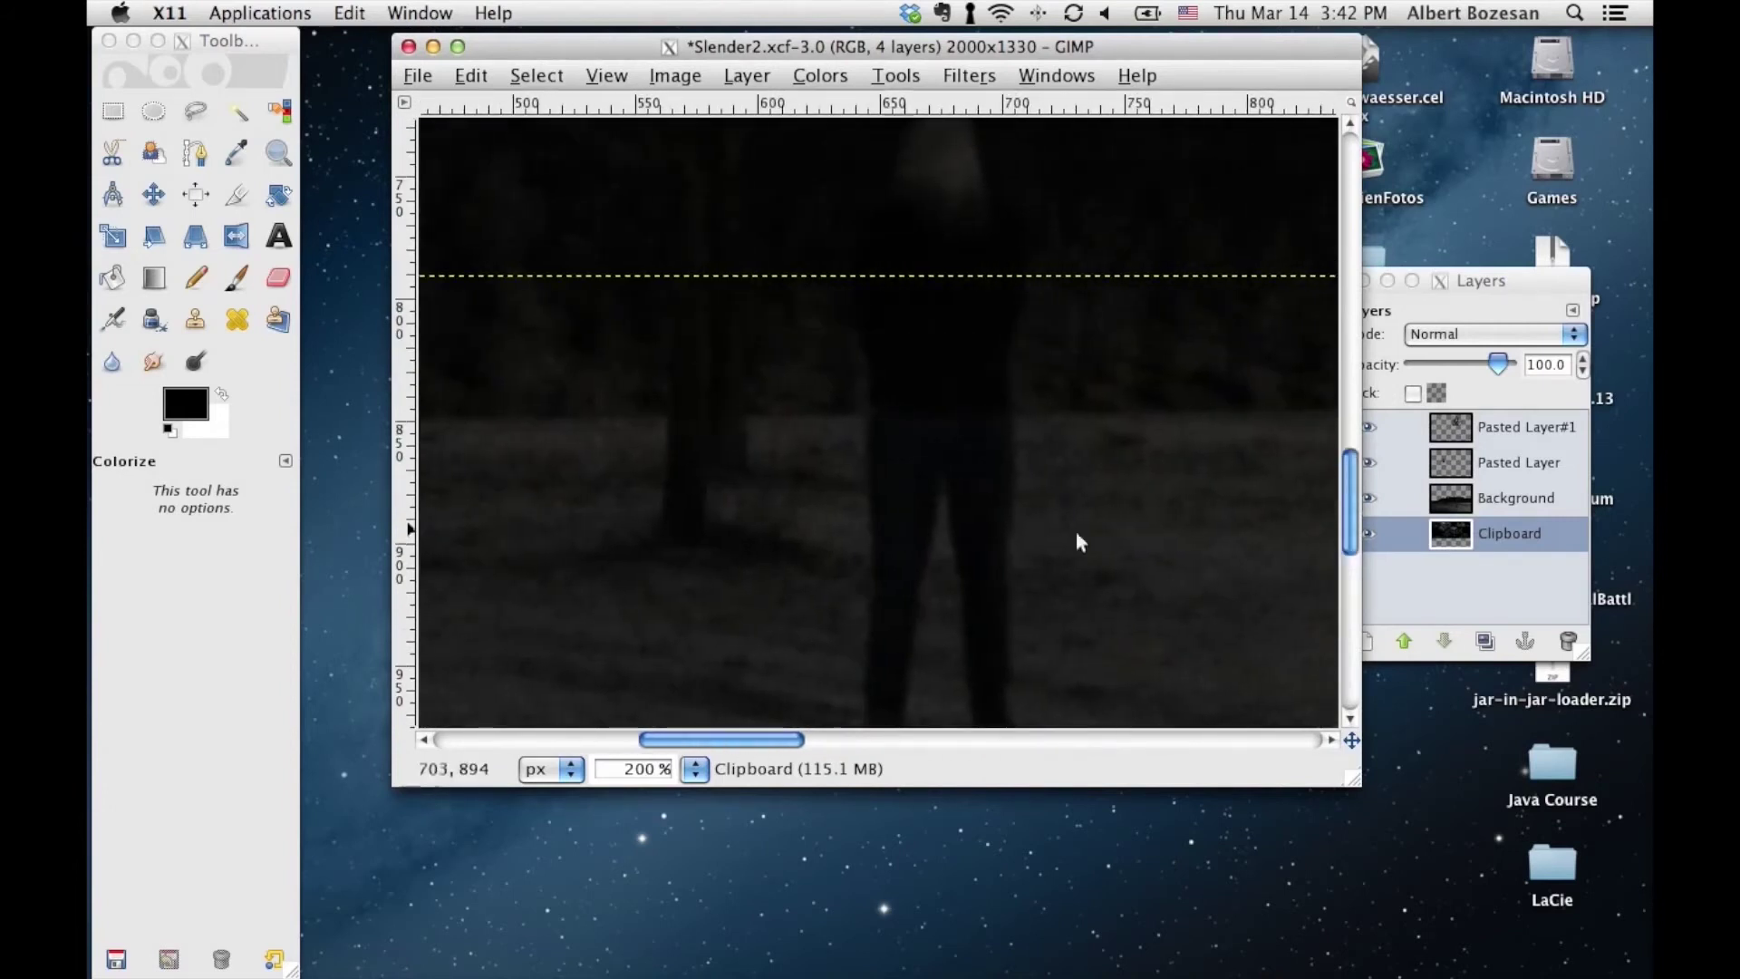
pyautogui.click(1488, 577)
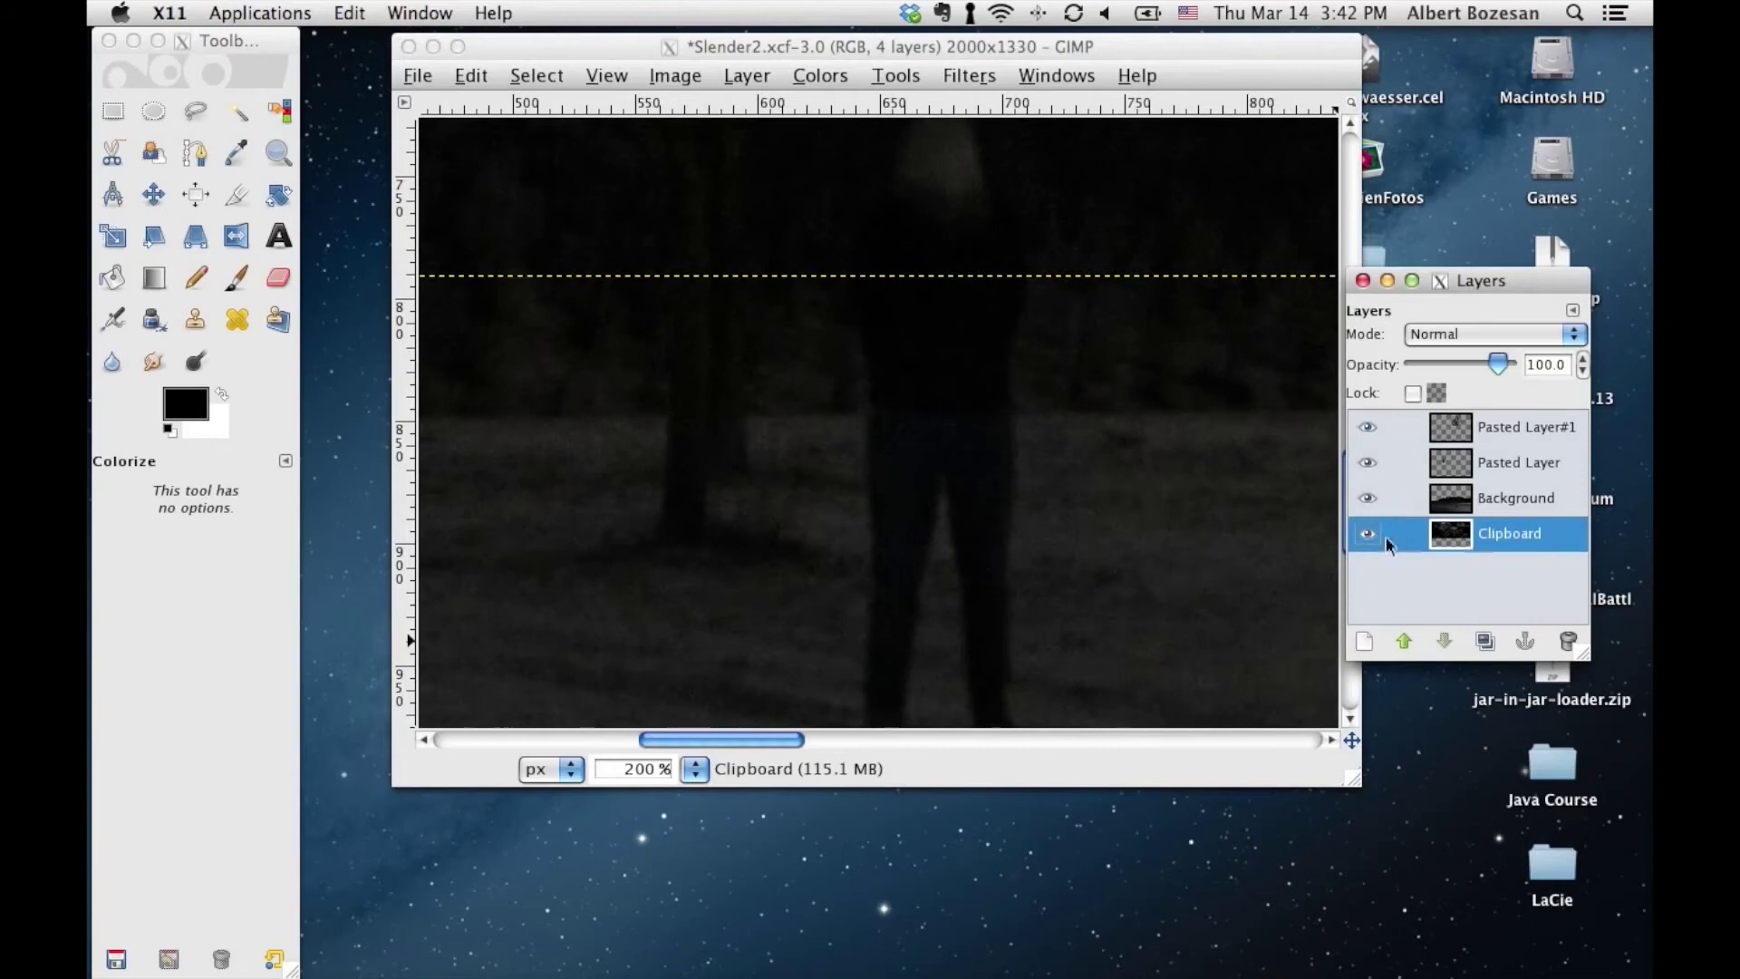
pyautogui.click(1483, 497)
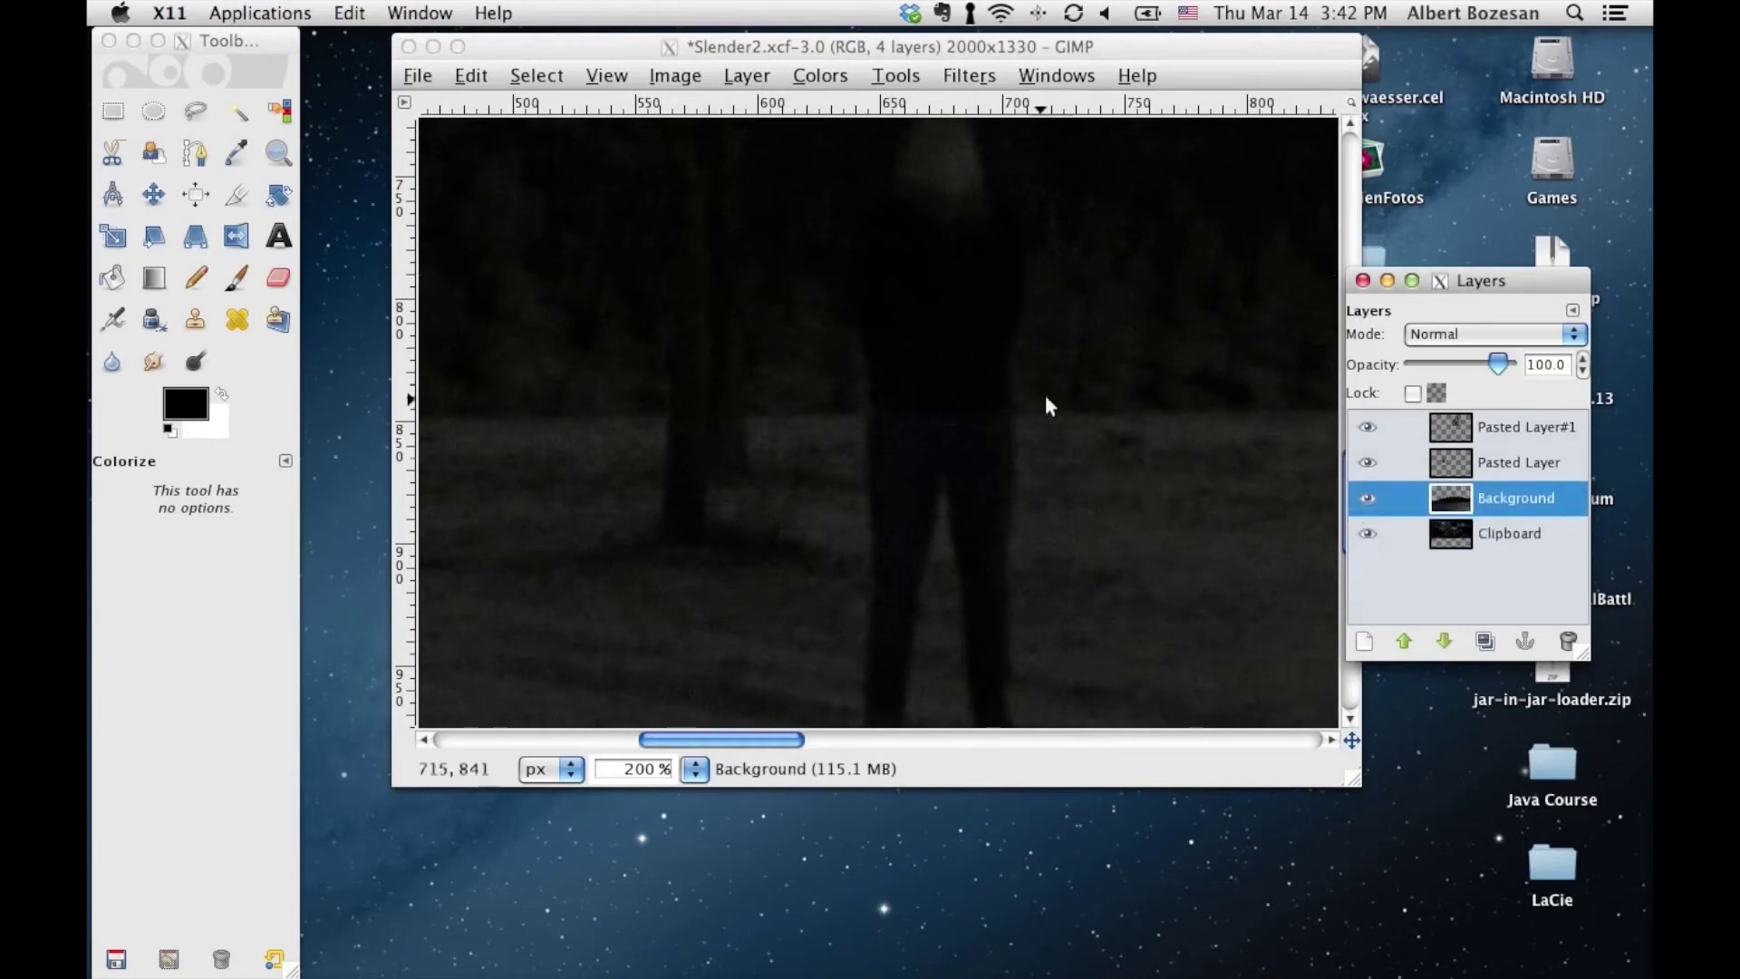
# With Free Select in replace mode, trace the figure from the head down its left side to the foot
pyautogui.click(196, 110)
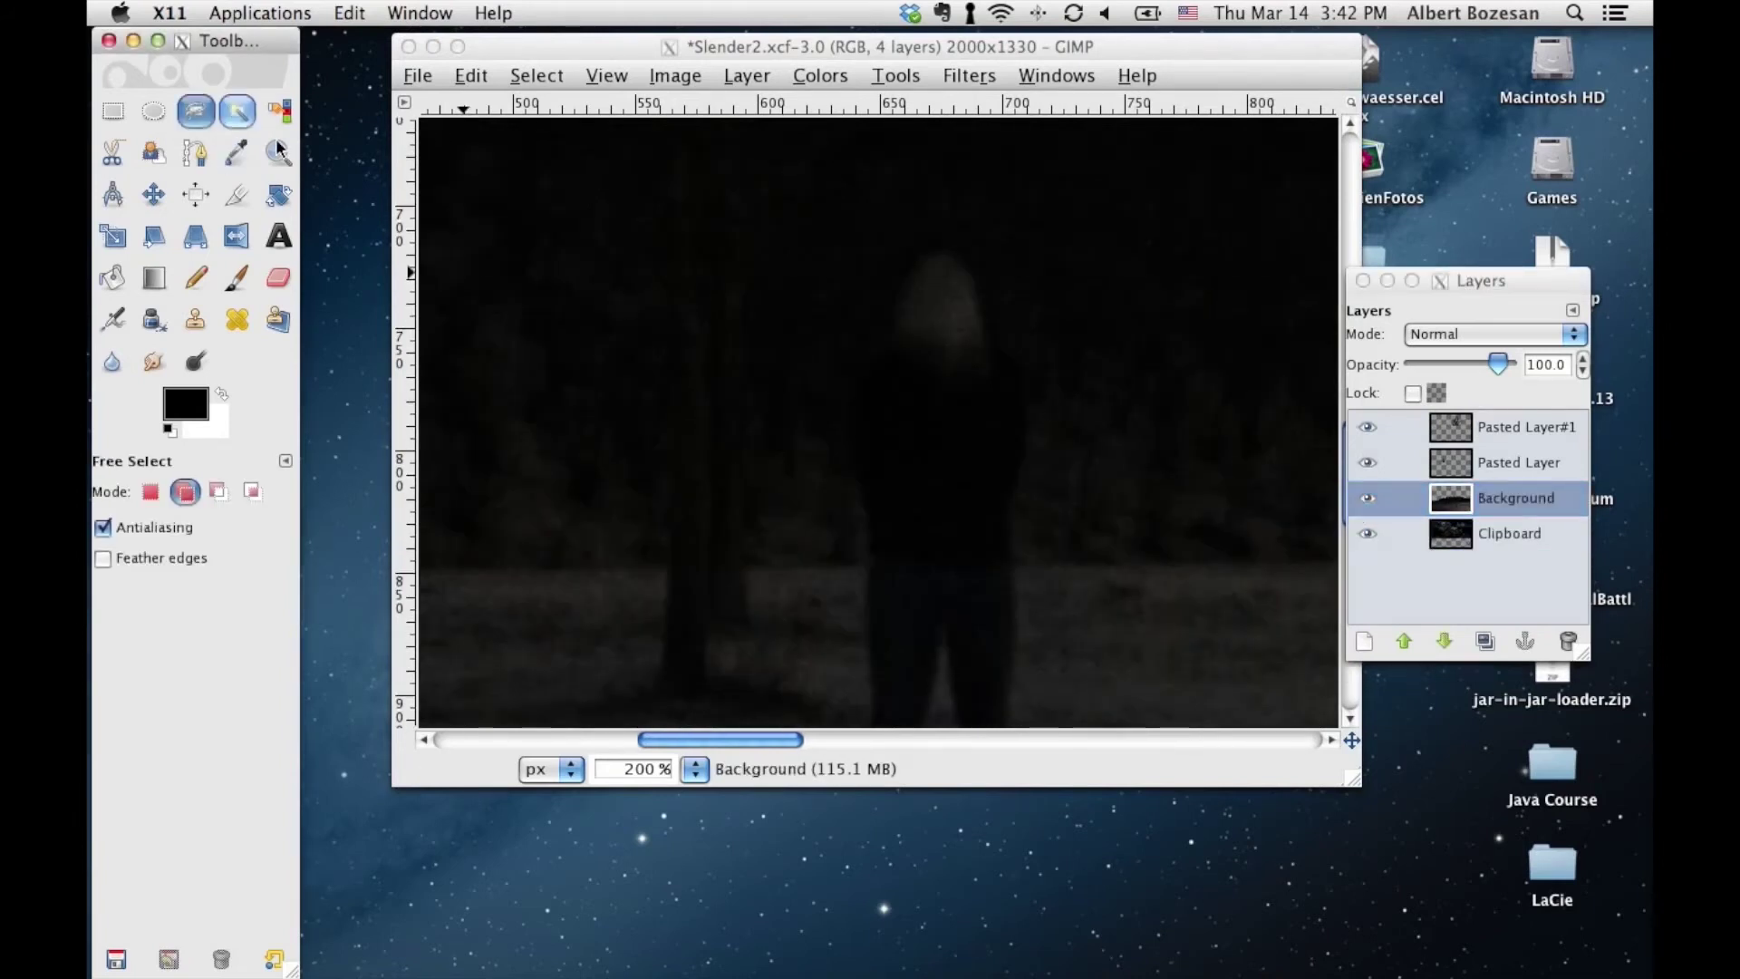
pyautogui.click(152, 491)
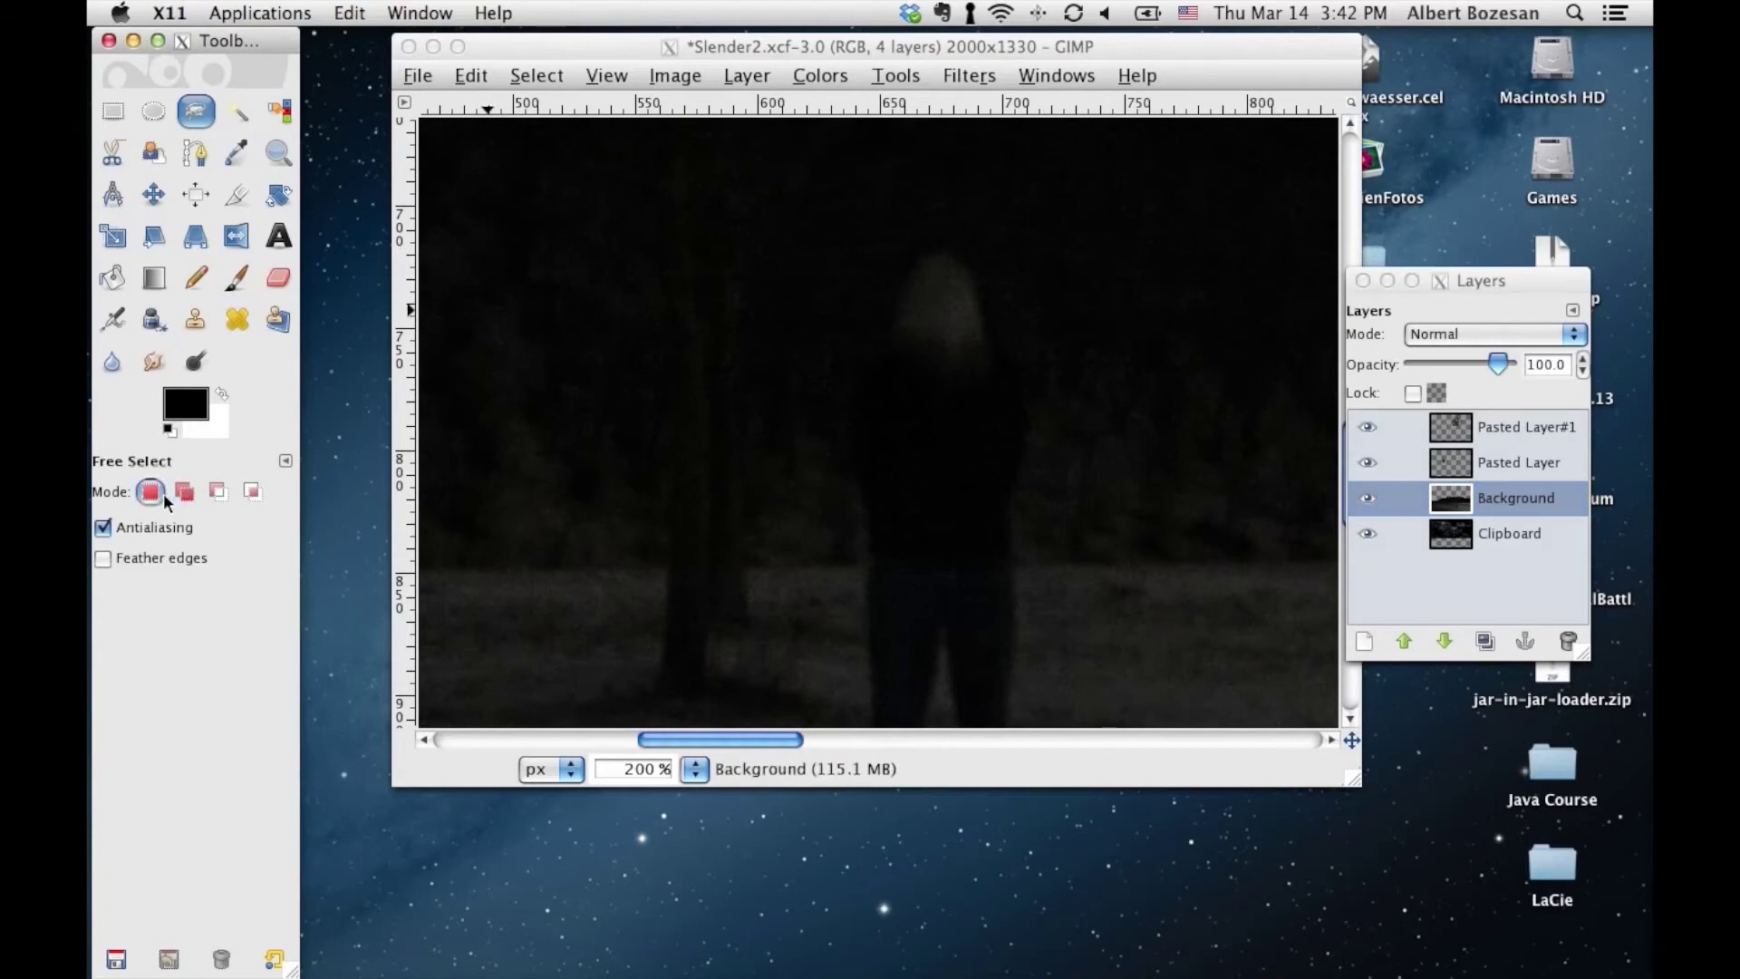
pyautogui.click(941, 257)
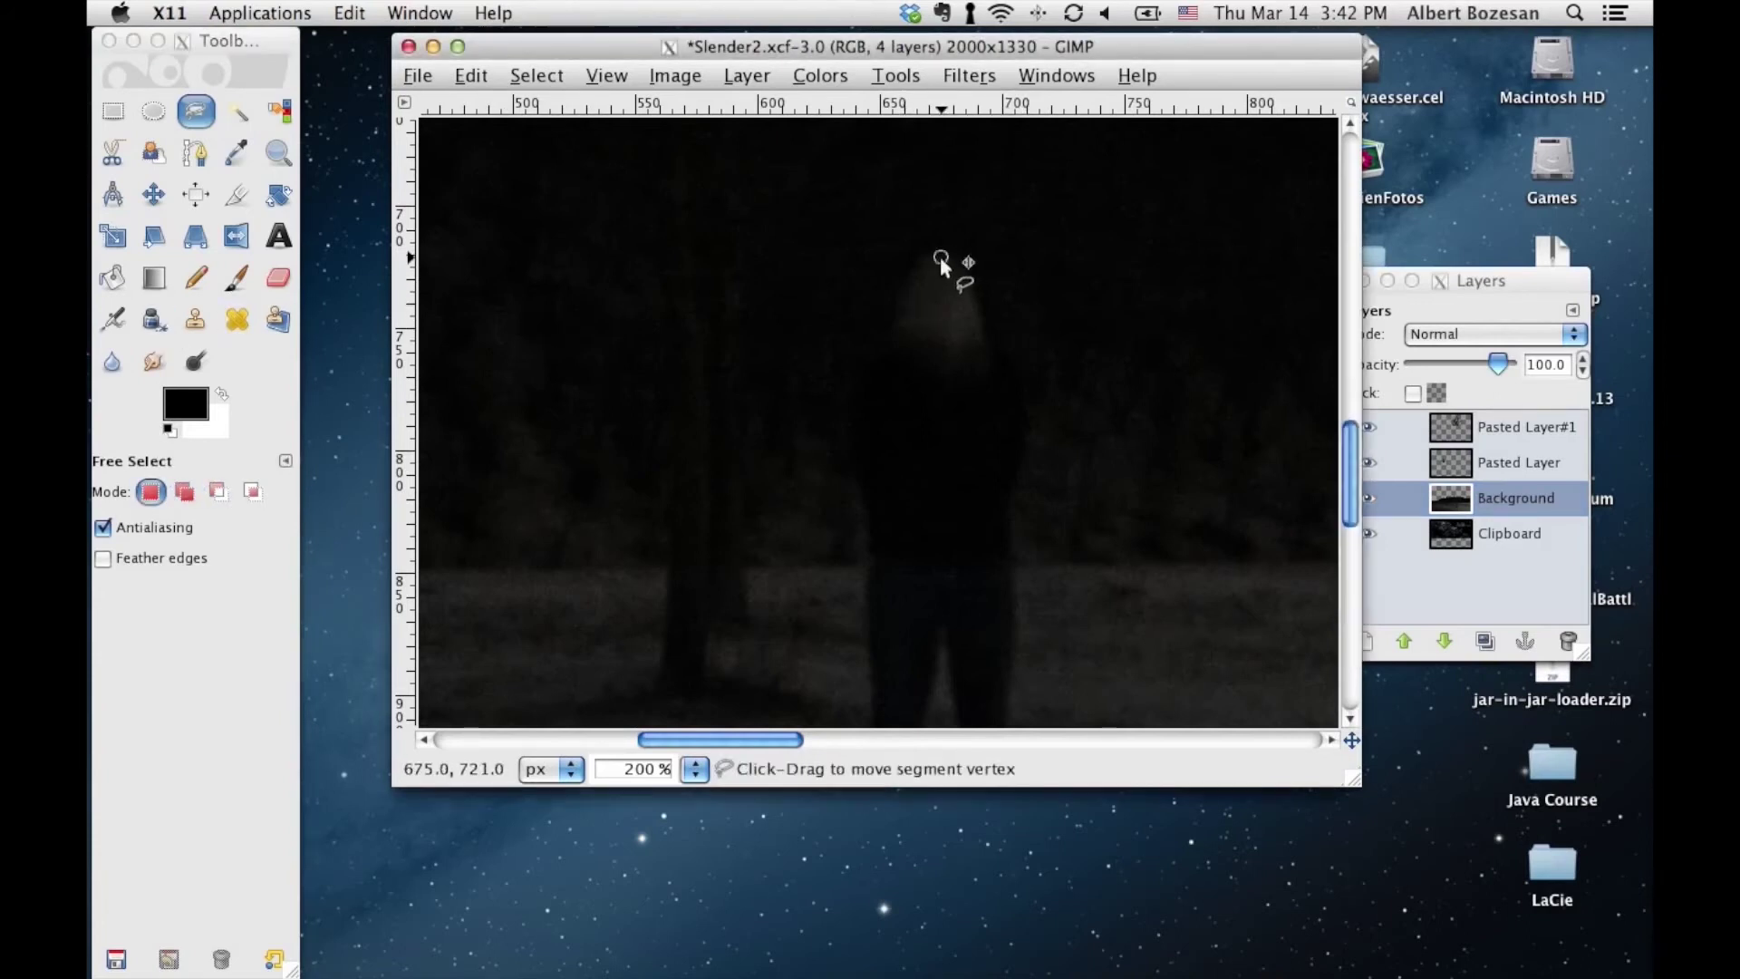
pyautogui.click(915, 273)
pyautogui.click(906, 320)
pyautogui.click(906, 349)
pyautogui.click(867, 379)
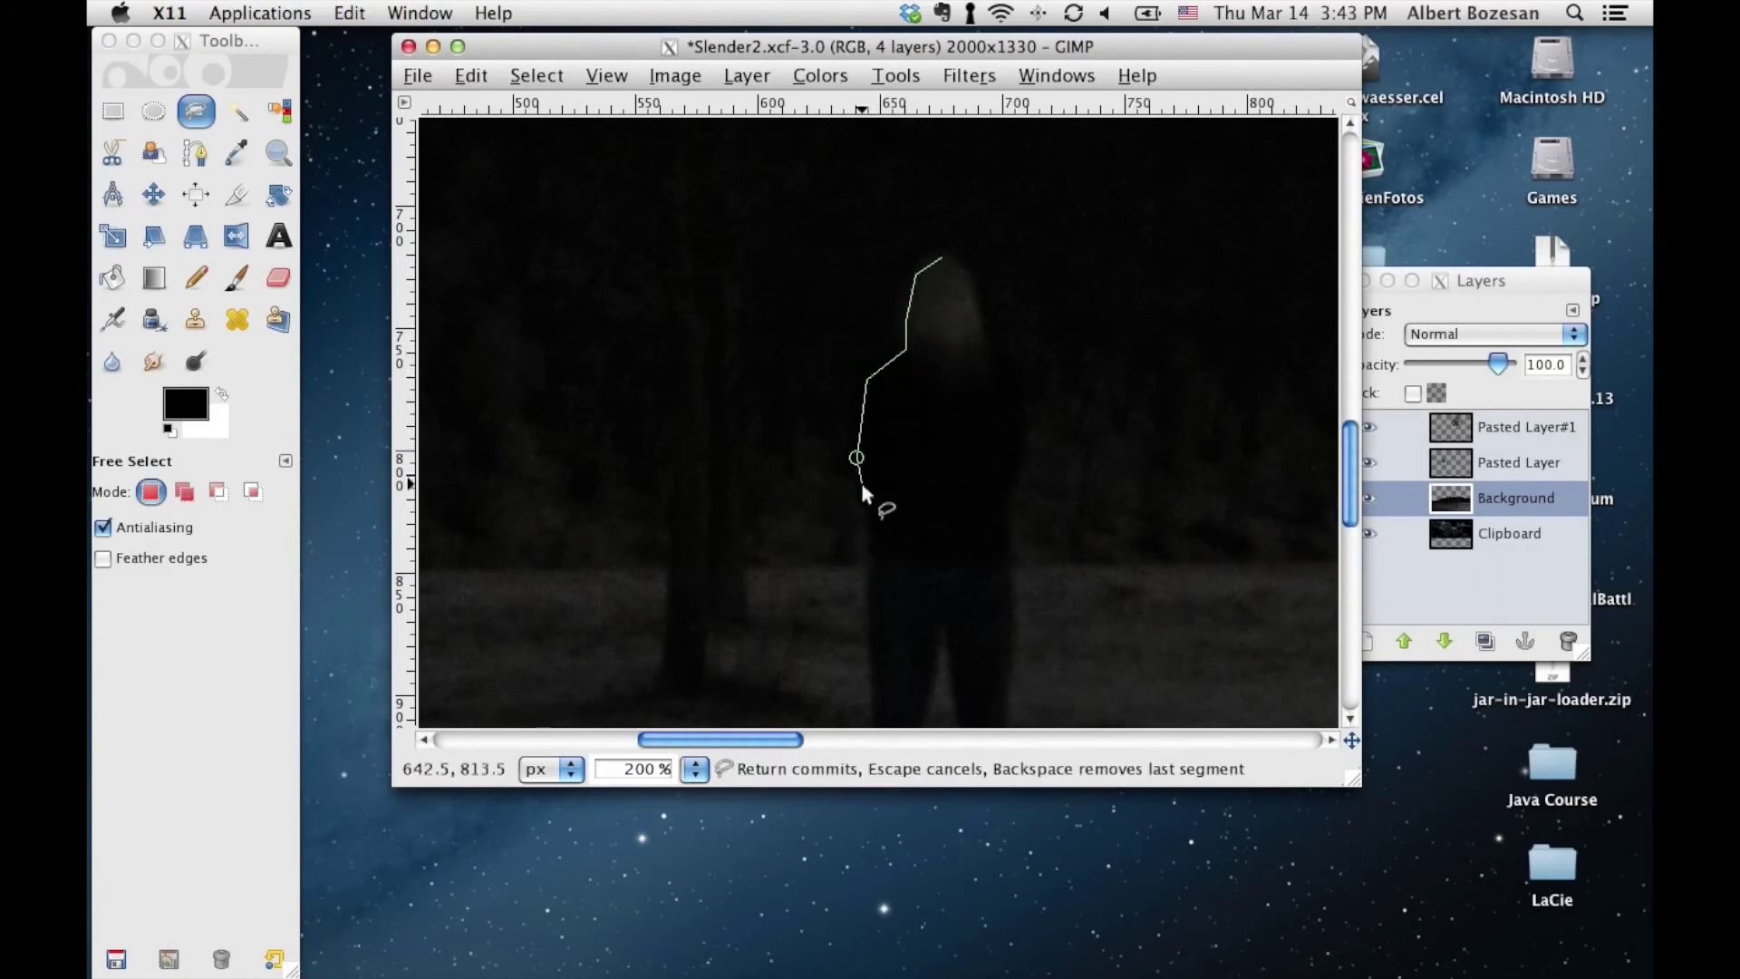
pyautogui.click(873, 535)
pyautogui.click(870, 605)
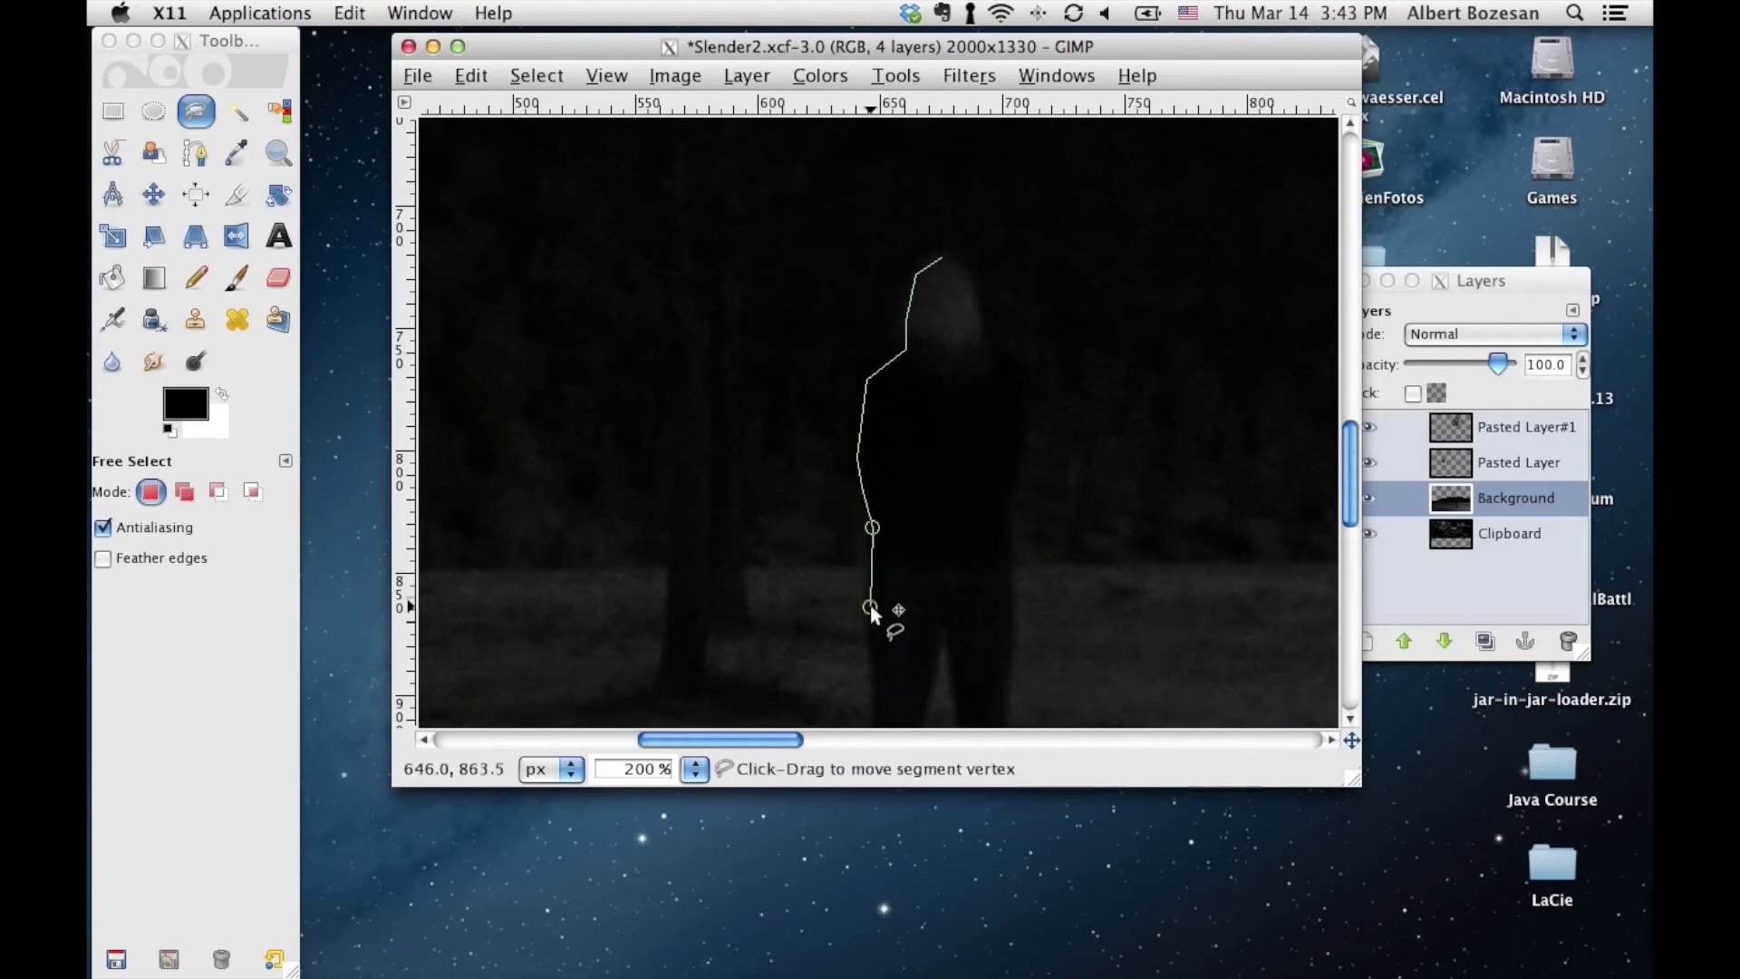
pyautogui.scroll(-3, 870, 606)
pyautogui.click(871, 556)
pyautogui.click(872, 643)
pyautogui.scroll(-3, 874, 650)
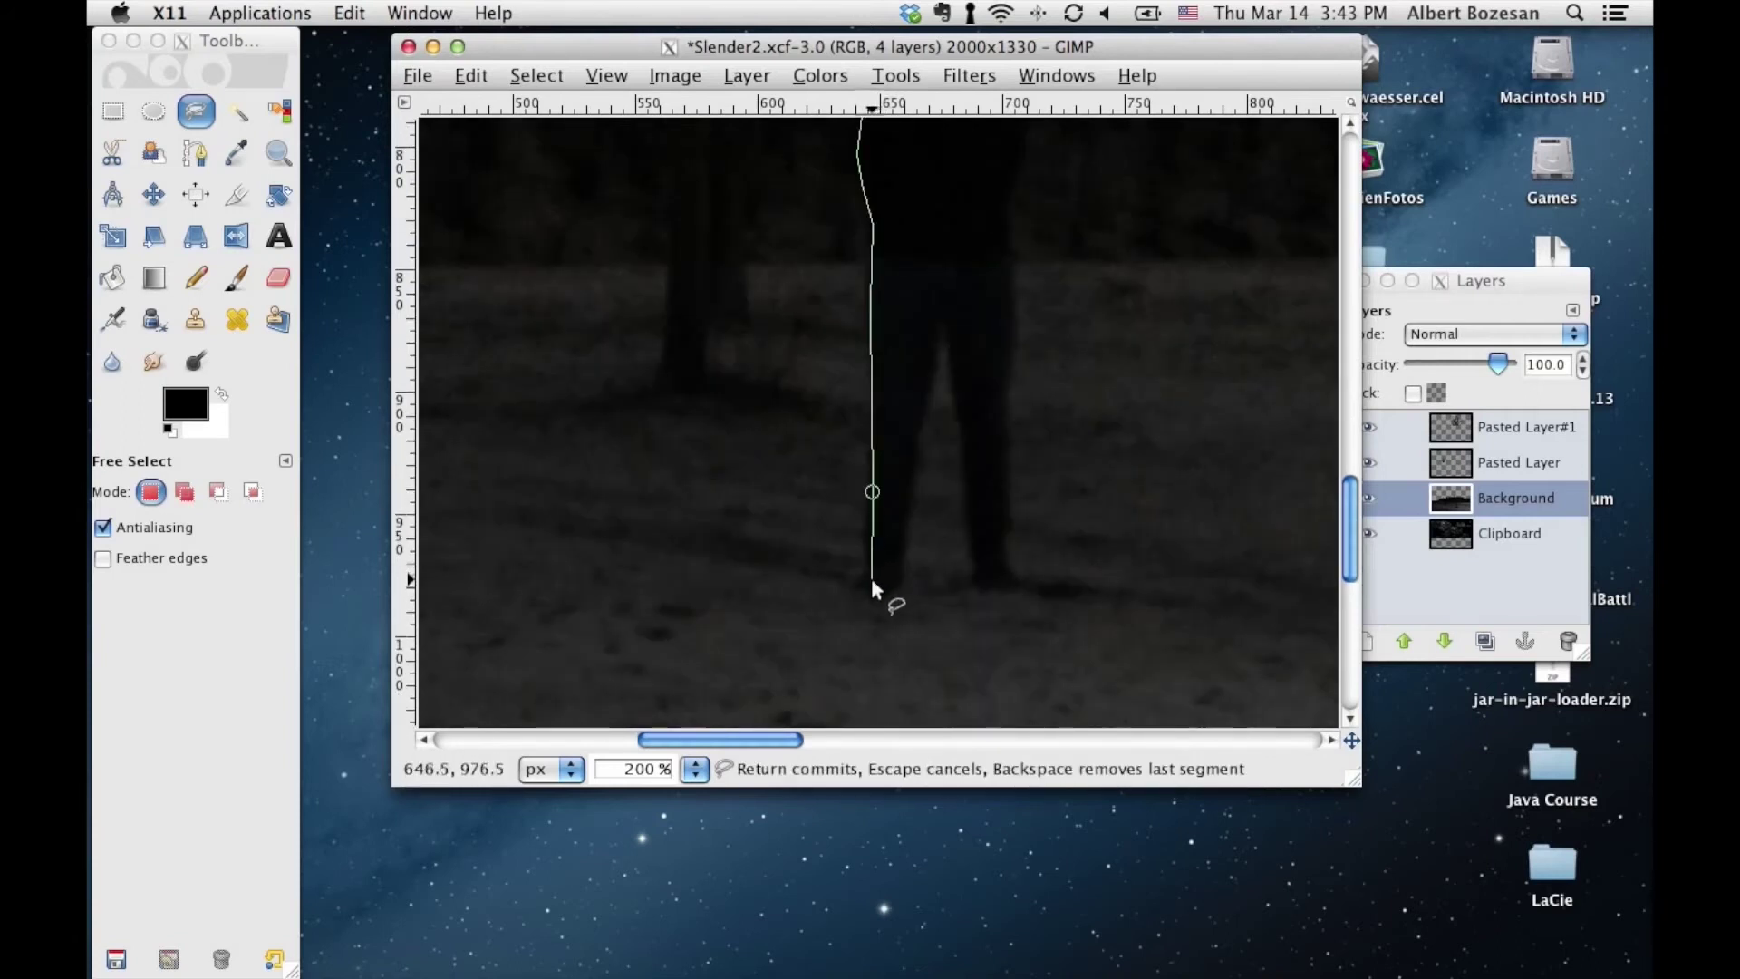
pyautogui.click(872, 580)
pyautogui.click(868, 581)
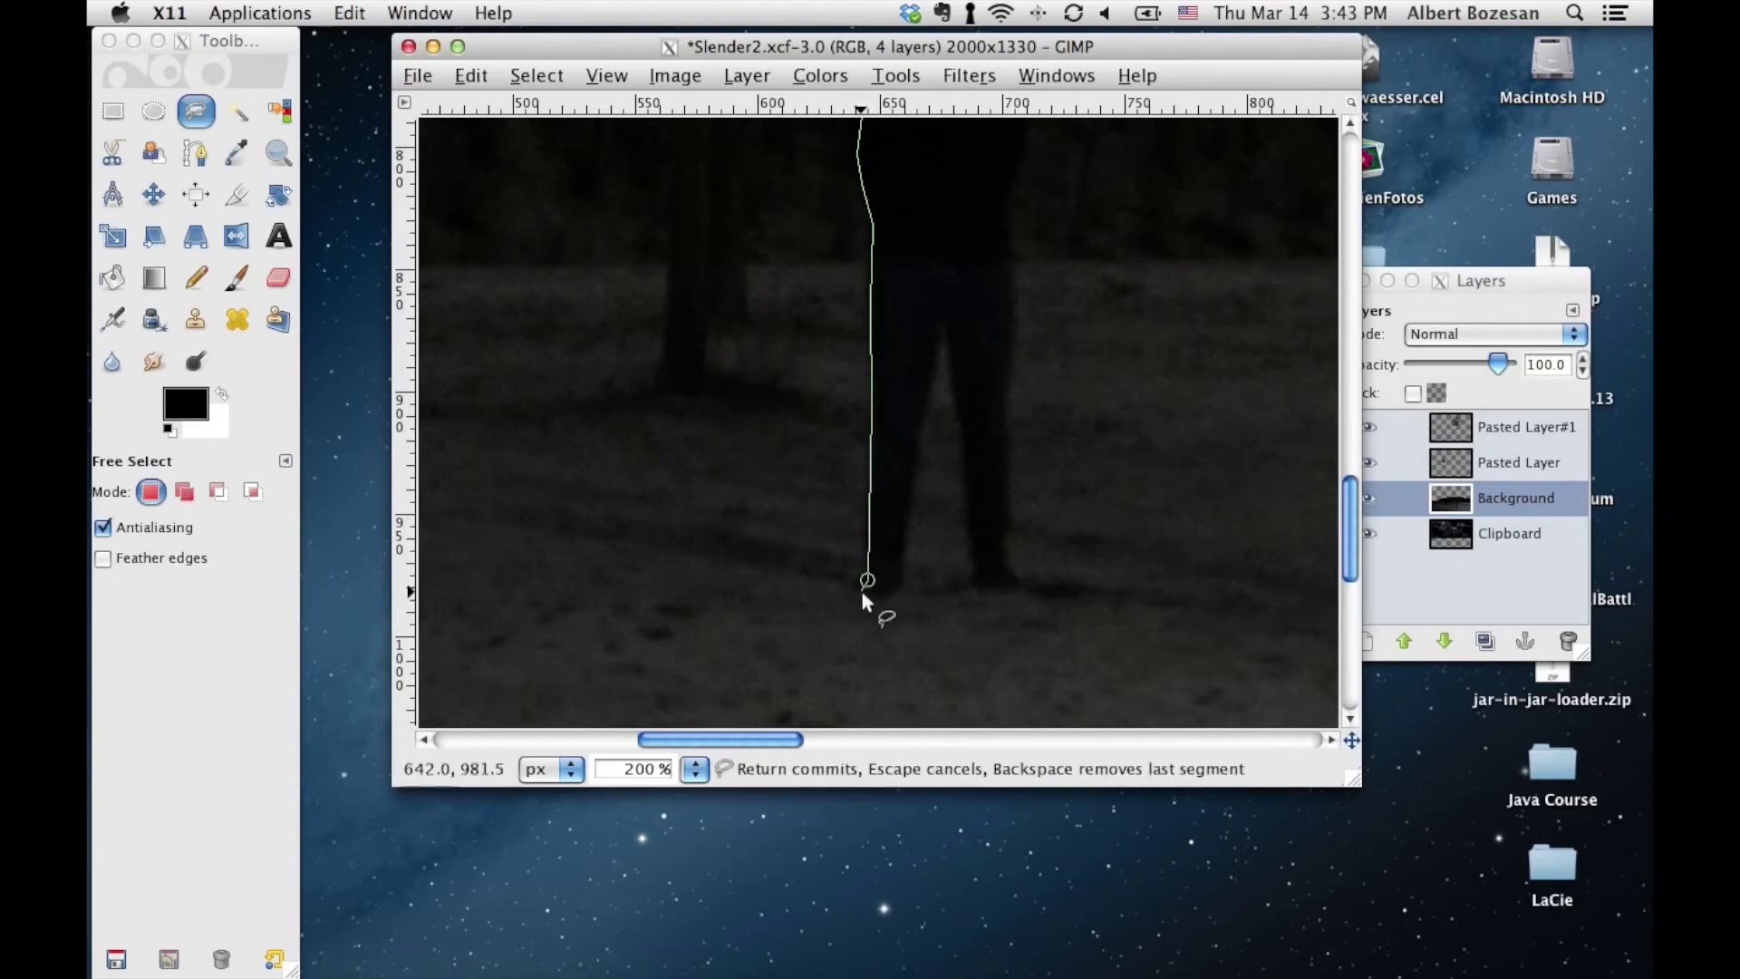
# Trace up the inner left leg and down the inner right leg to the right foot
pyautogui.click(895, 587)
pyautogui.click(911, 474)
pyautogui.click(922, 416)
pyautogui.click(936, 372)
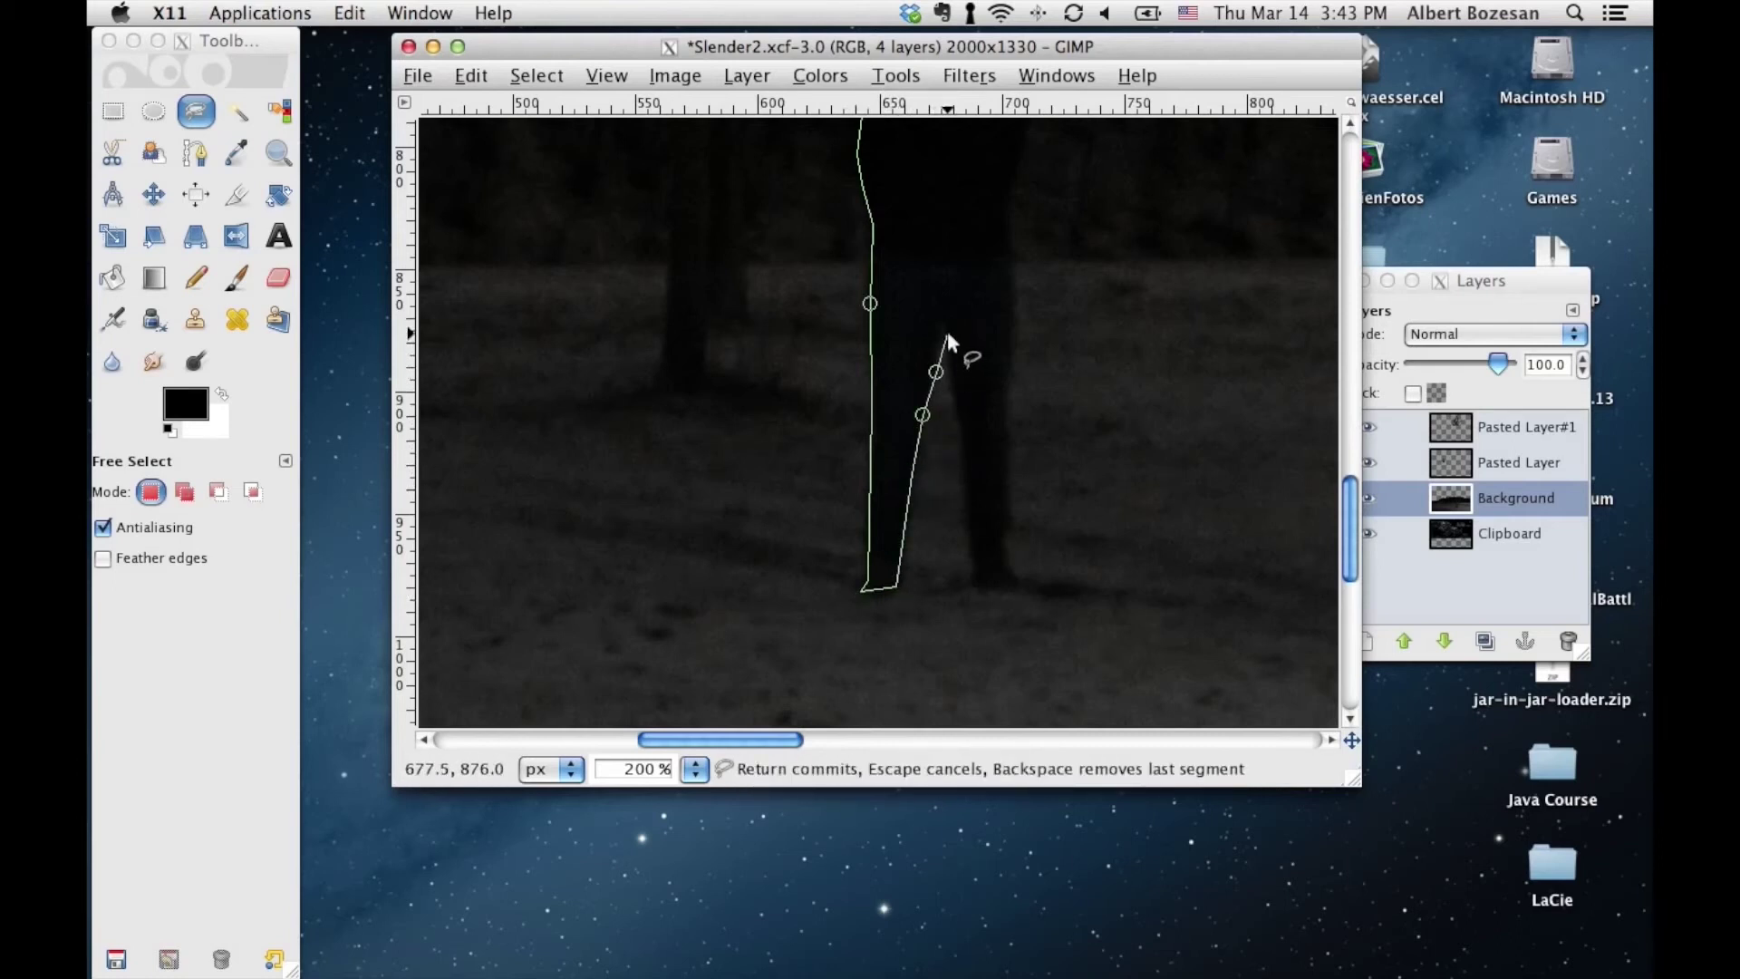
pyautogui.click(945, 319)
pyautogui.click(958, 423)
pyautogui.click(966, 506)
pyautogui.click(971, 582)
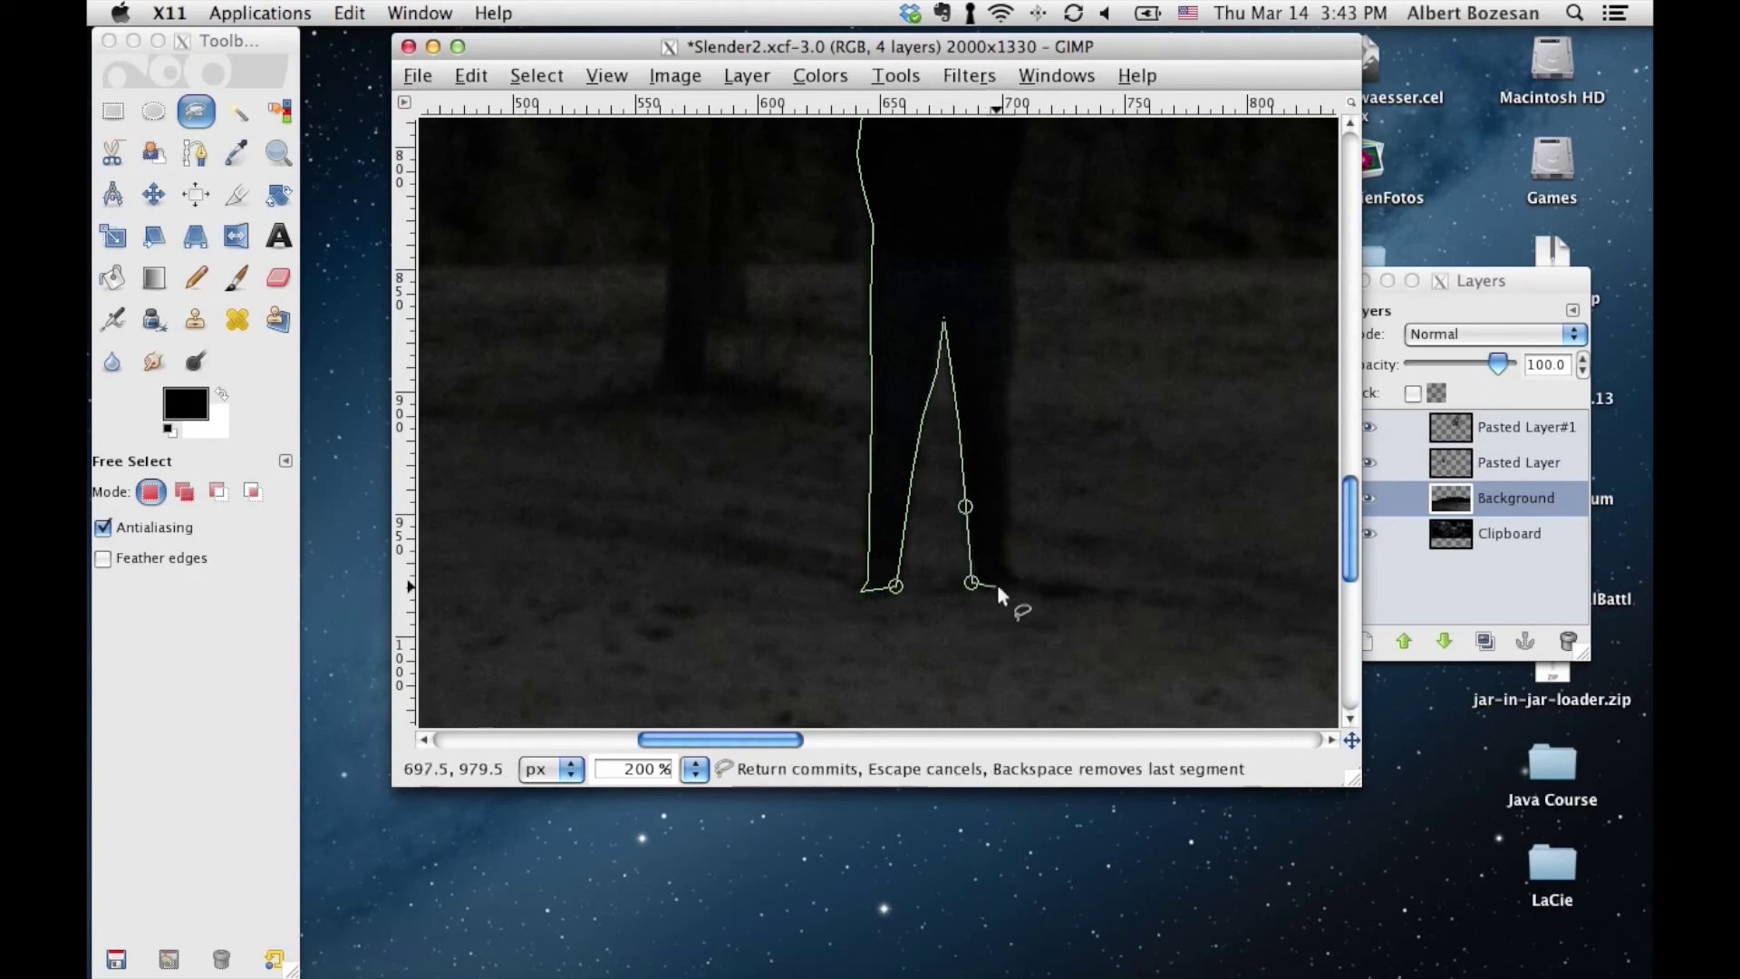
pyautogui.doubleClick(1014, 587)
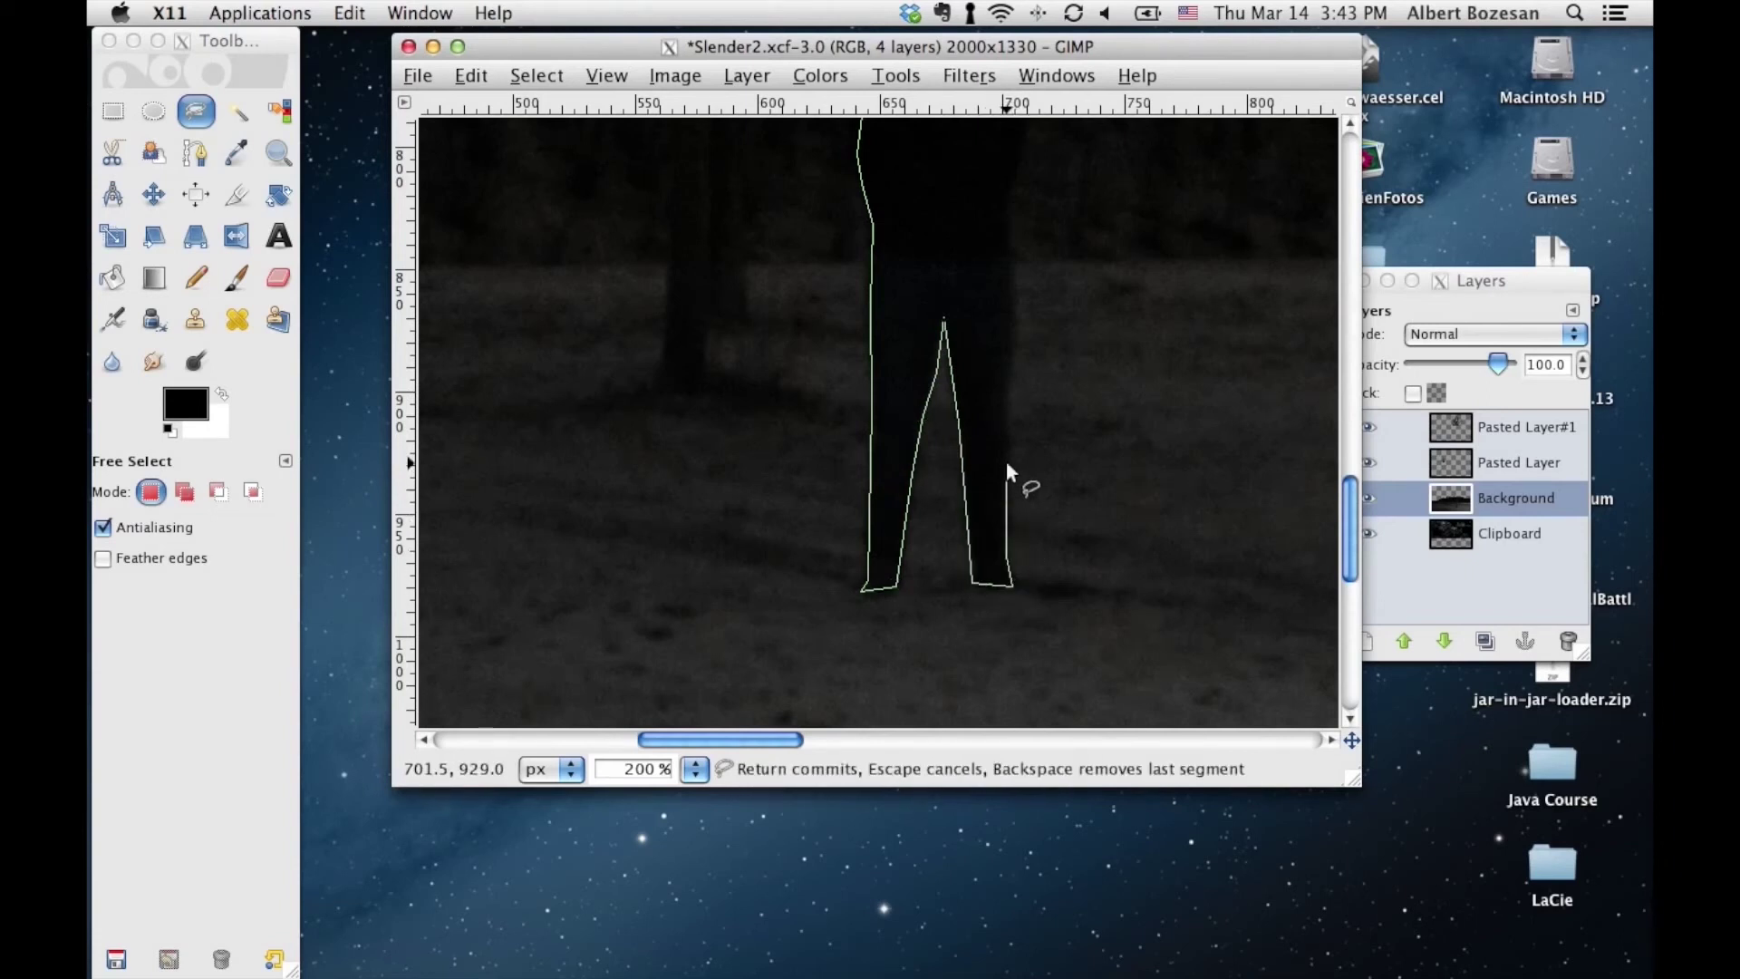
pyautogui.press('Return')
# Trace up the right leg, torso and head, closing the outline at the start point
pyautogui.click(1012, 489)
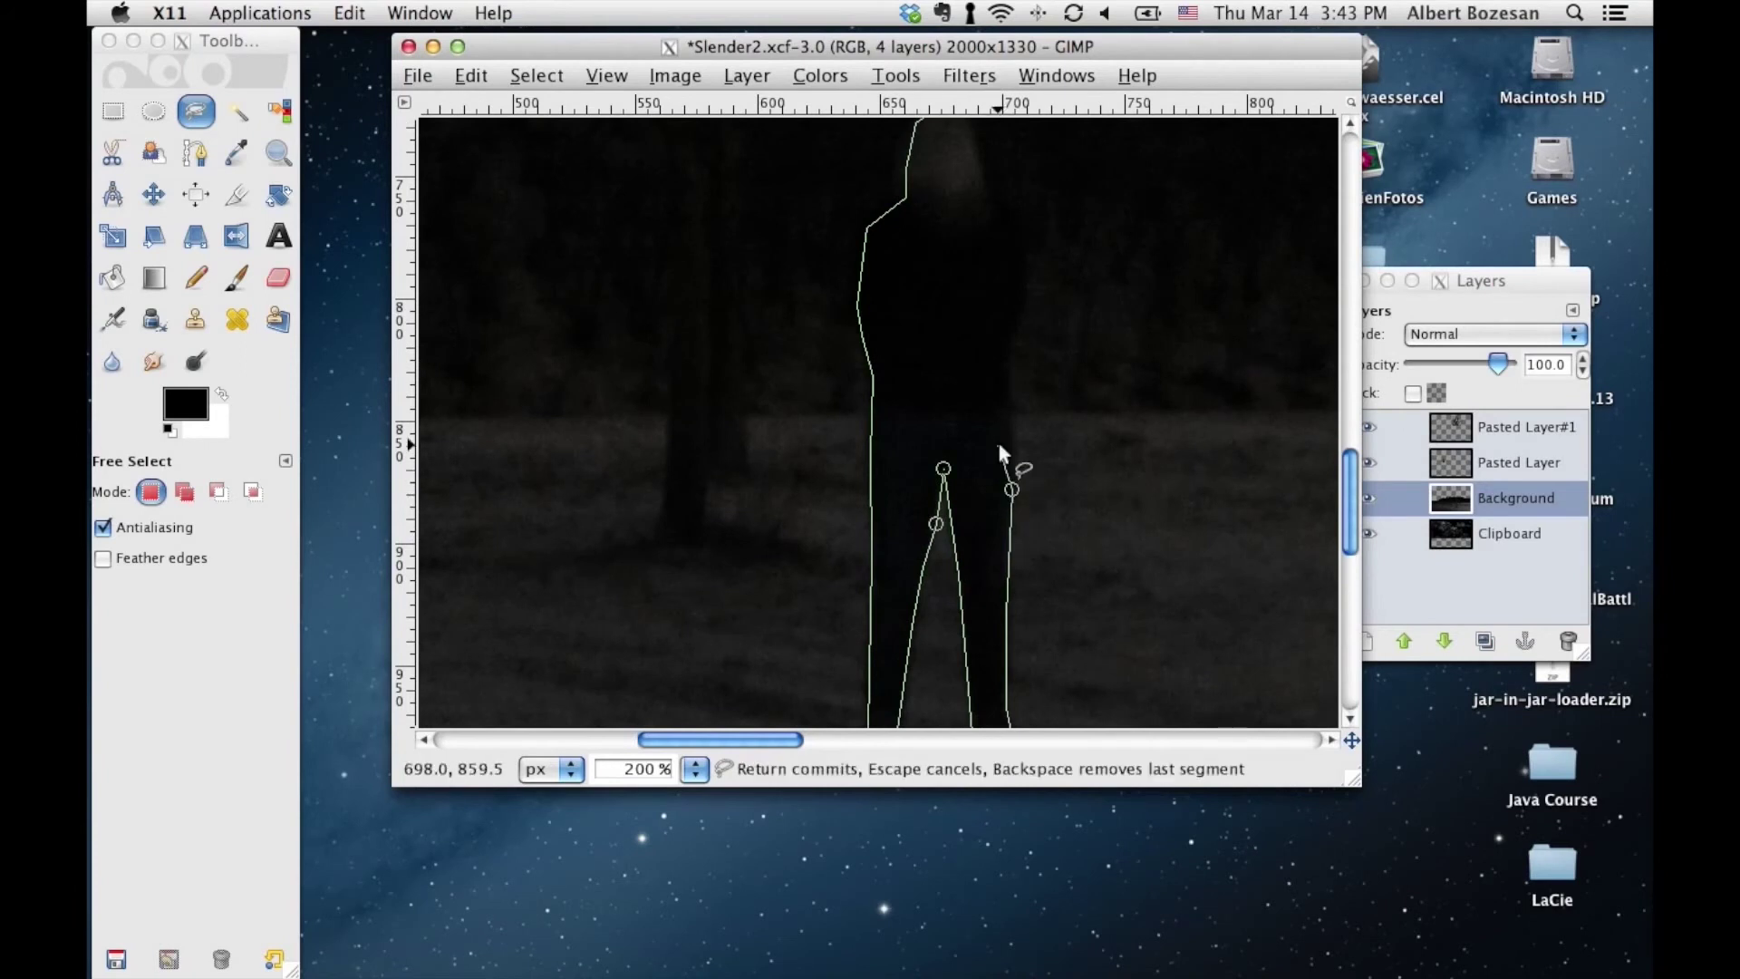
pyautogui.click(1007, 398)
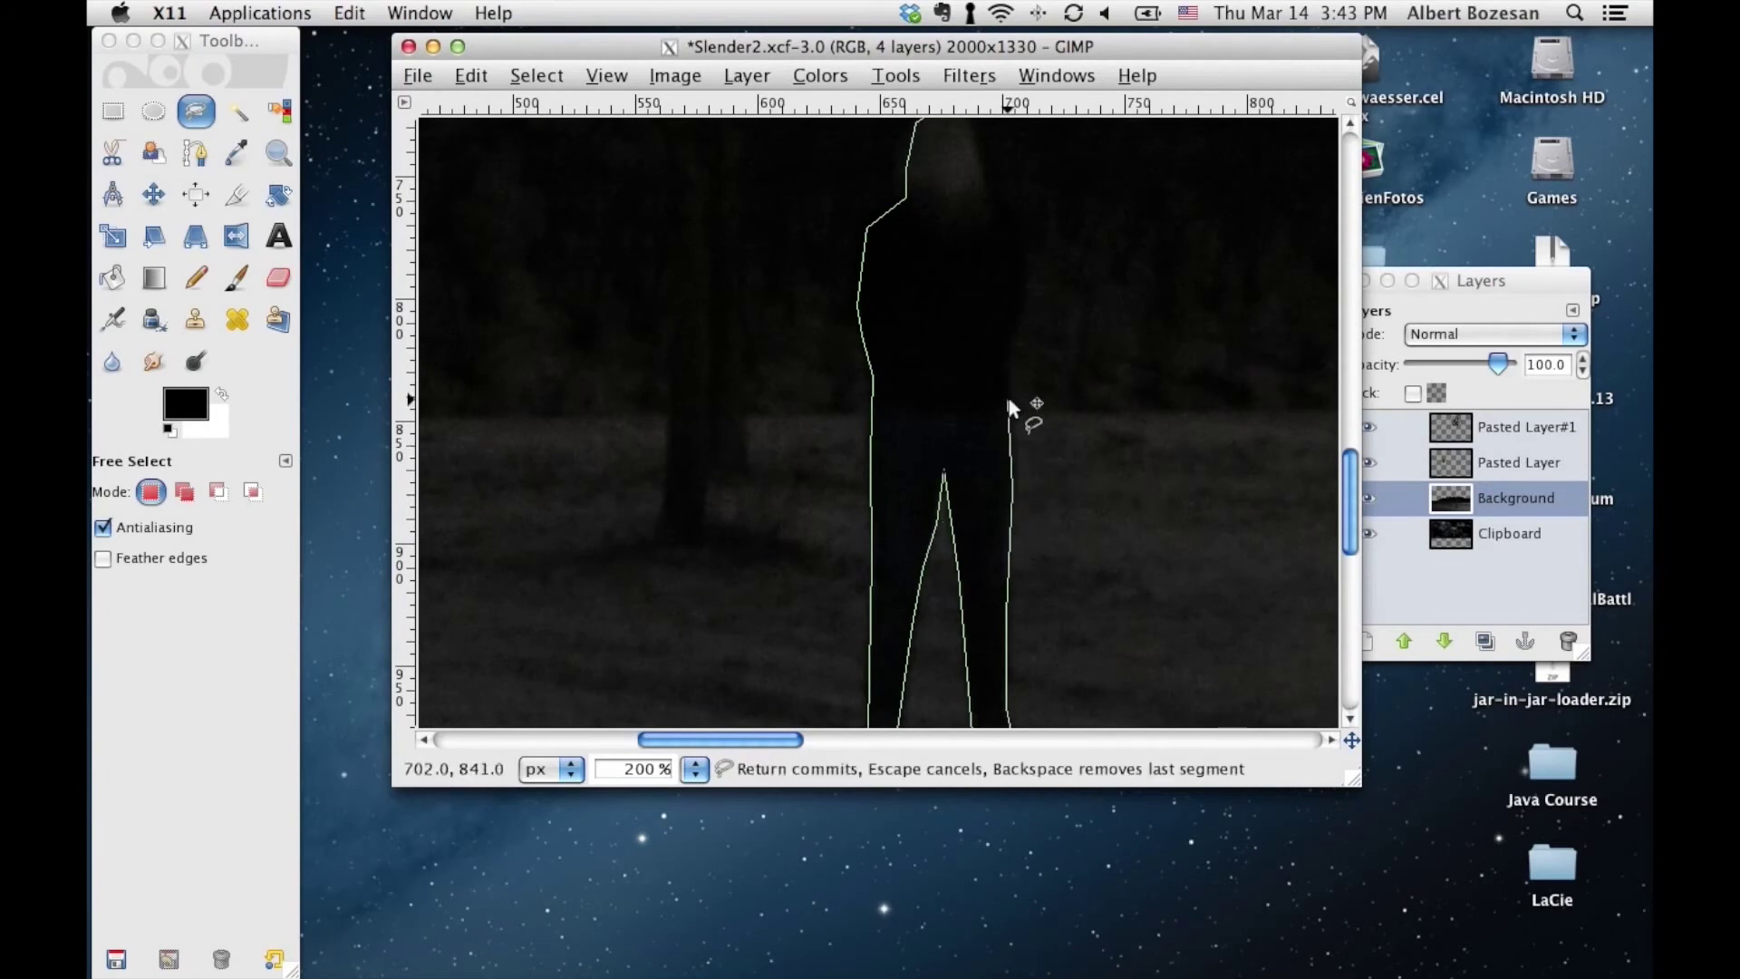
pyautogui.click(1006, 346)
pyautogui.click(1018, 285)
pyautogui.click(984, 208)
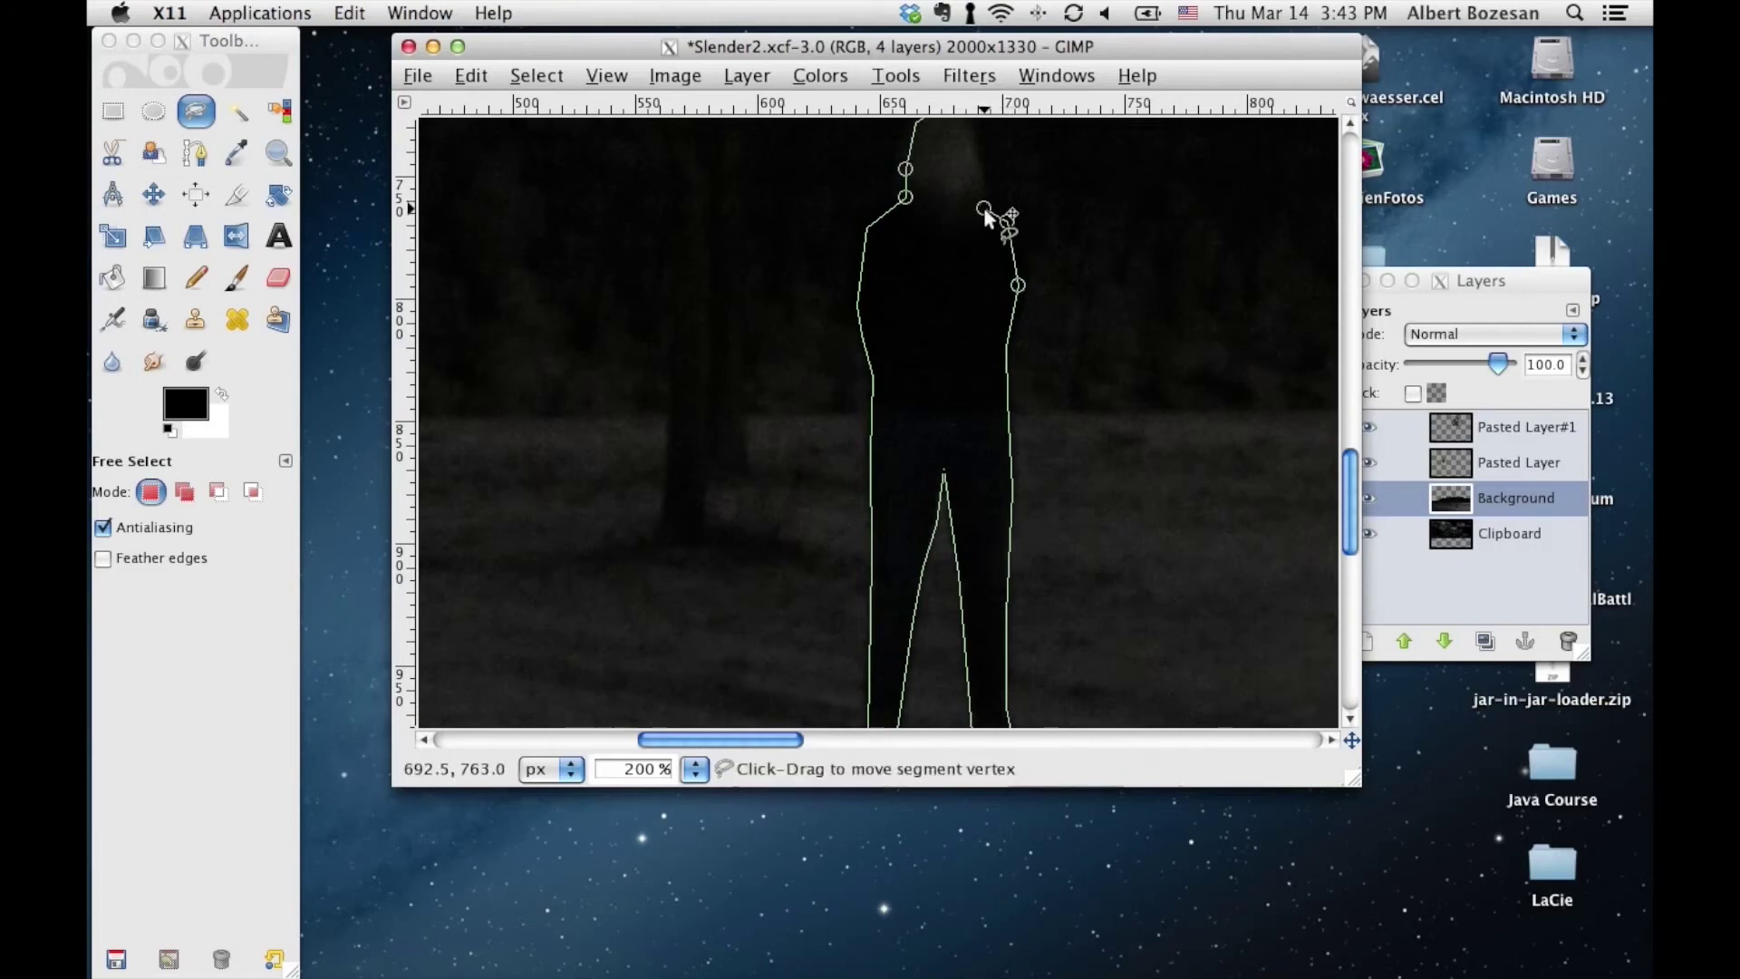
pyautogui.scroll(3, 983, 207)
pyautogui.click(977, 286)
pyautogui.click(962, 266)
pyautogui.click(943, 258)
# Turn the outline into a selection and feather it by 2 pixels
pyautogui.press('Return')
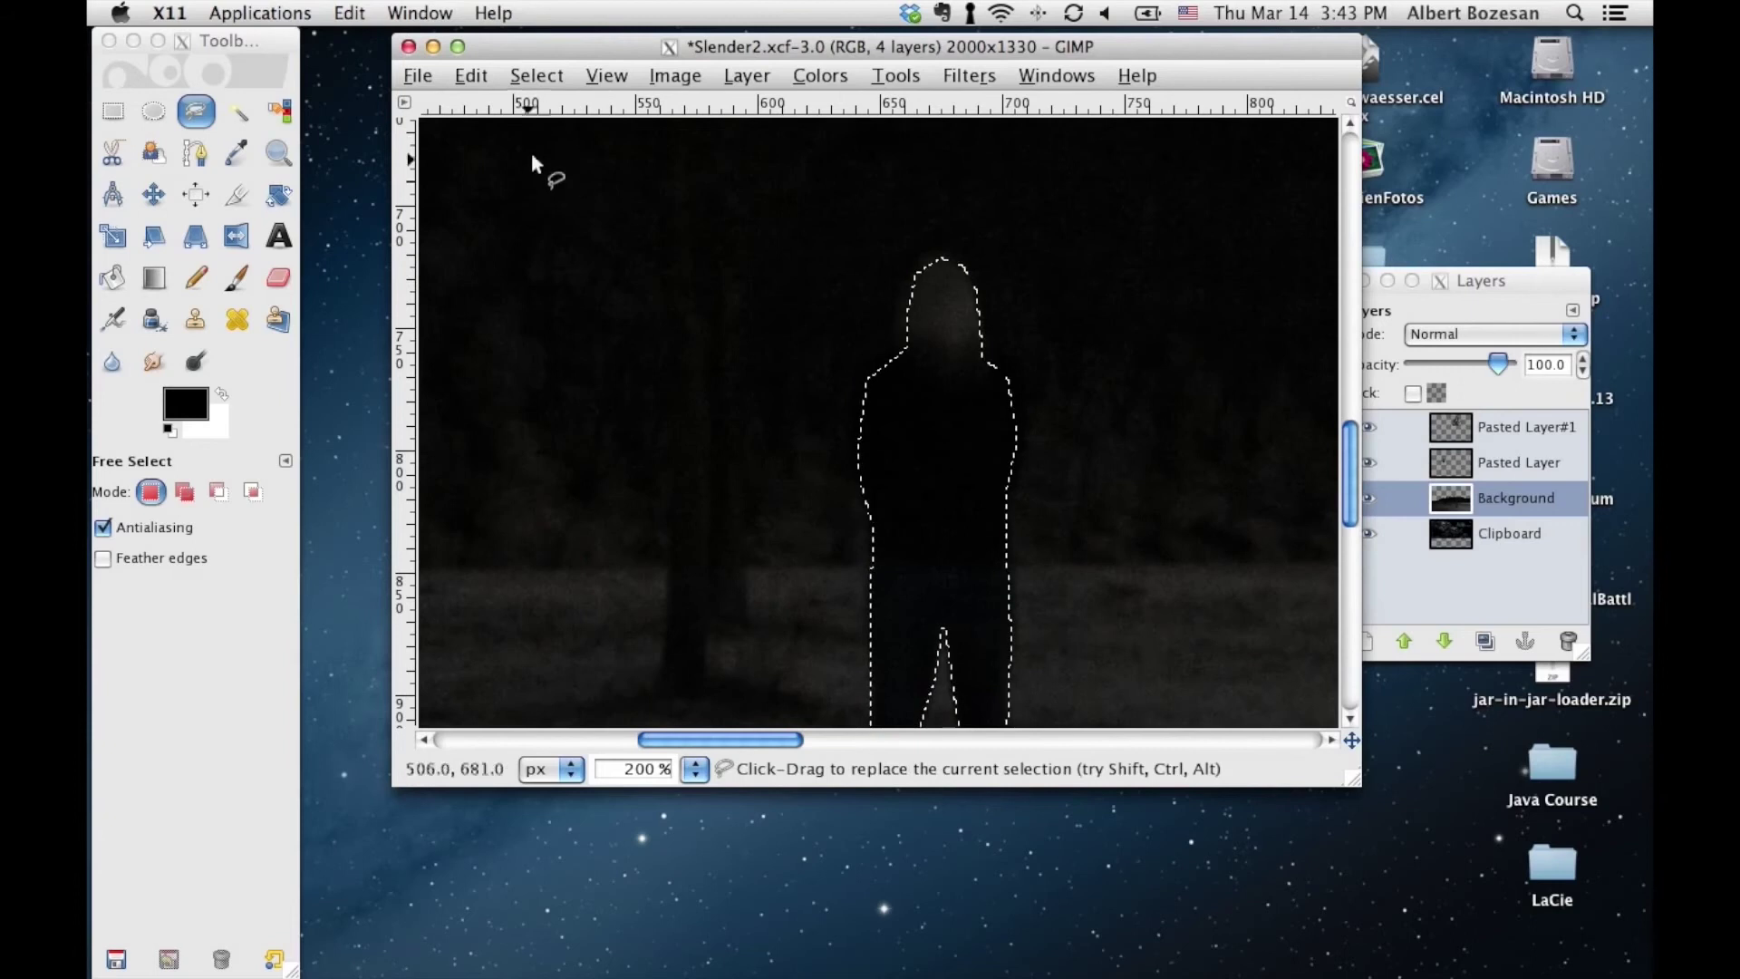
pyautogui.click(528, 80)
pyautogui.click(571, 313)
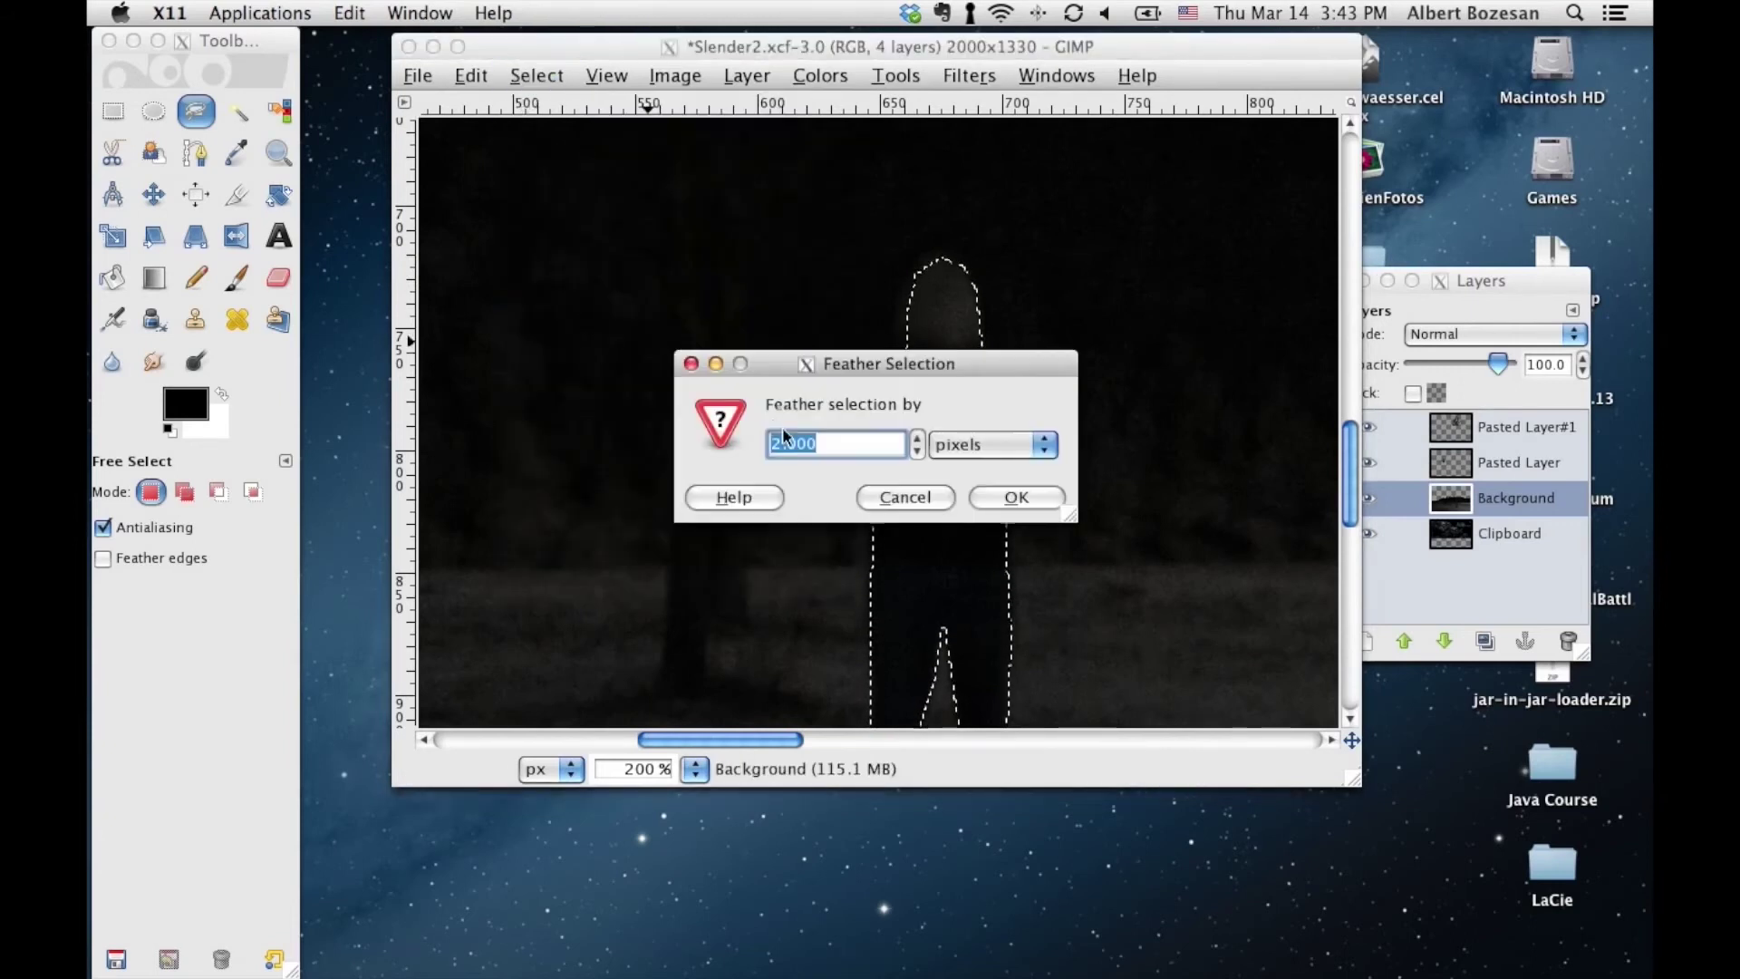
pyautogui.click(1005, 495)
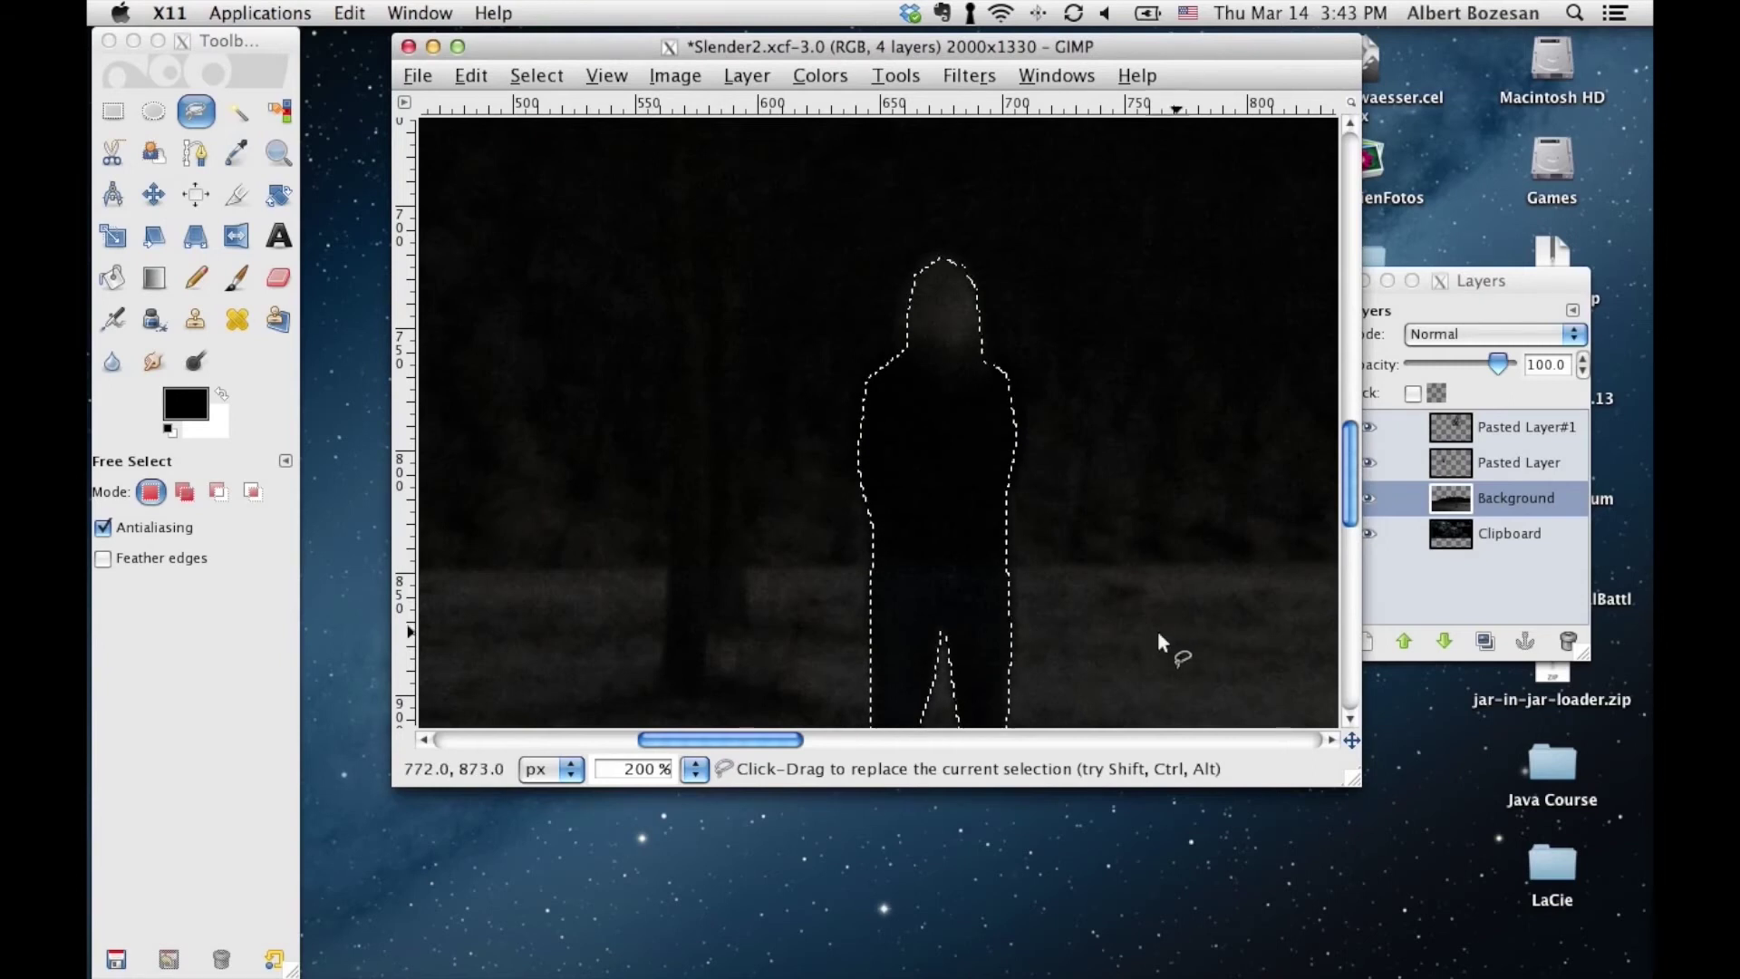
pyautogui.scroll(-2, 1035, 437)
pyautogui.scroll(-3, 1035, 437)
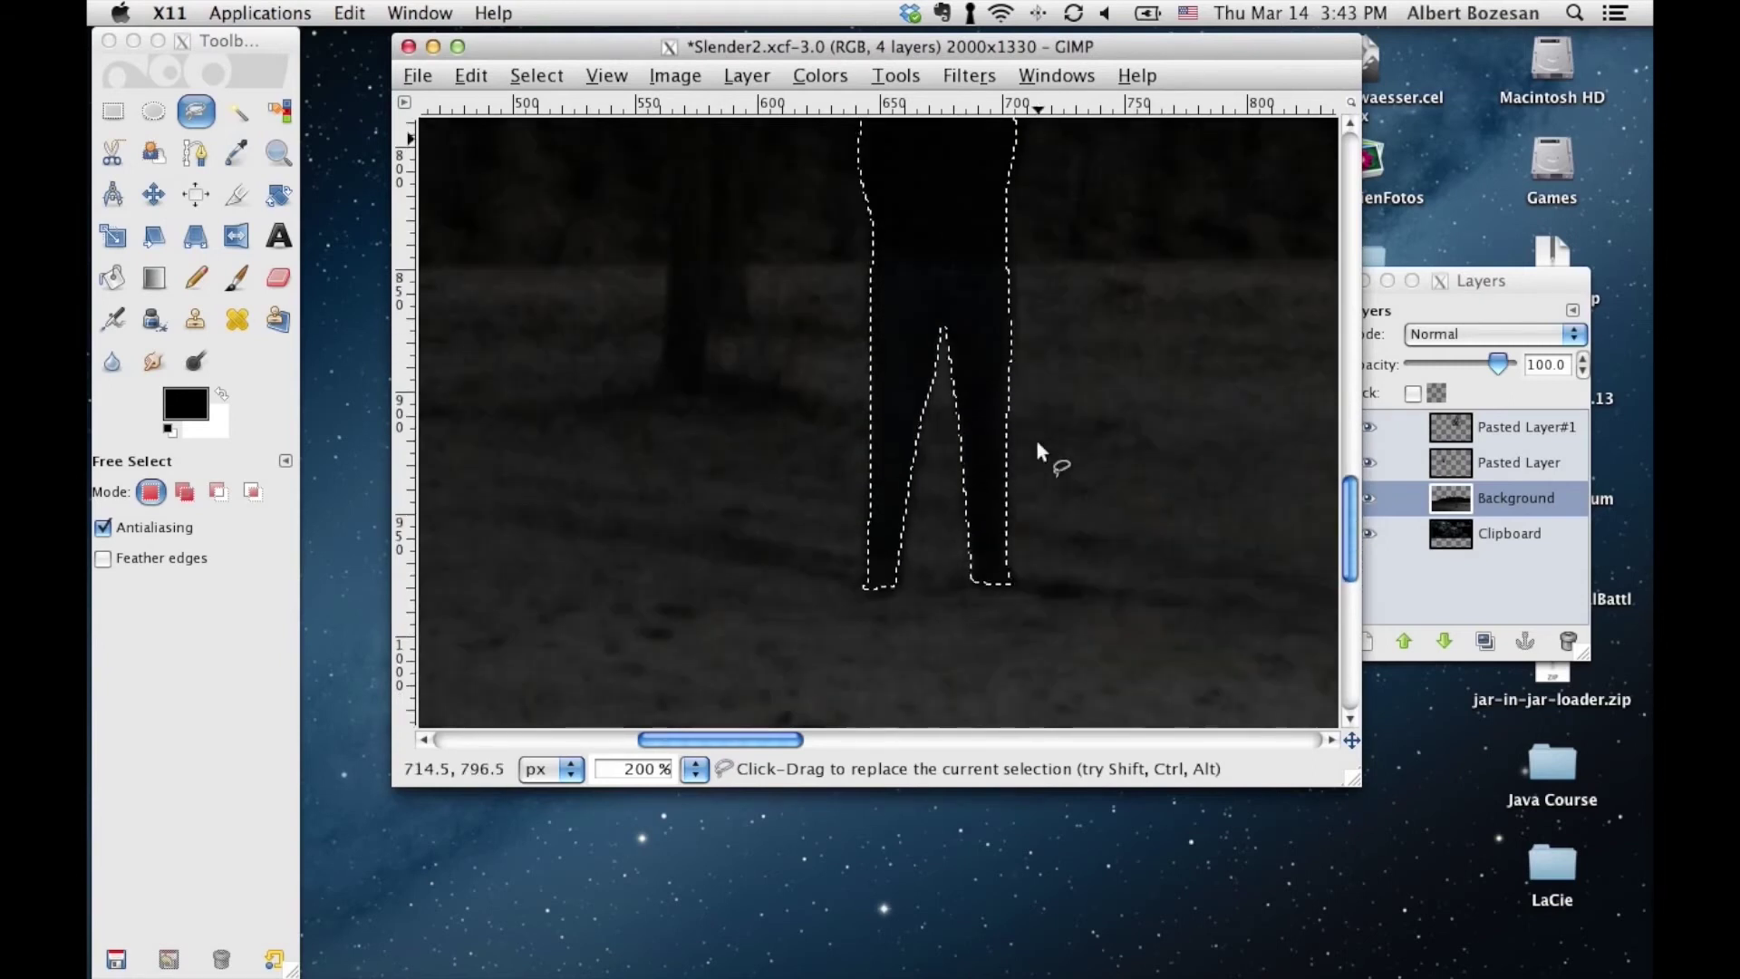
pyautogui.scroll(2, 1038, 443)
pyautogui.scroll(3, 1038, 442)
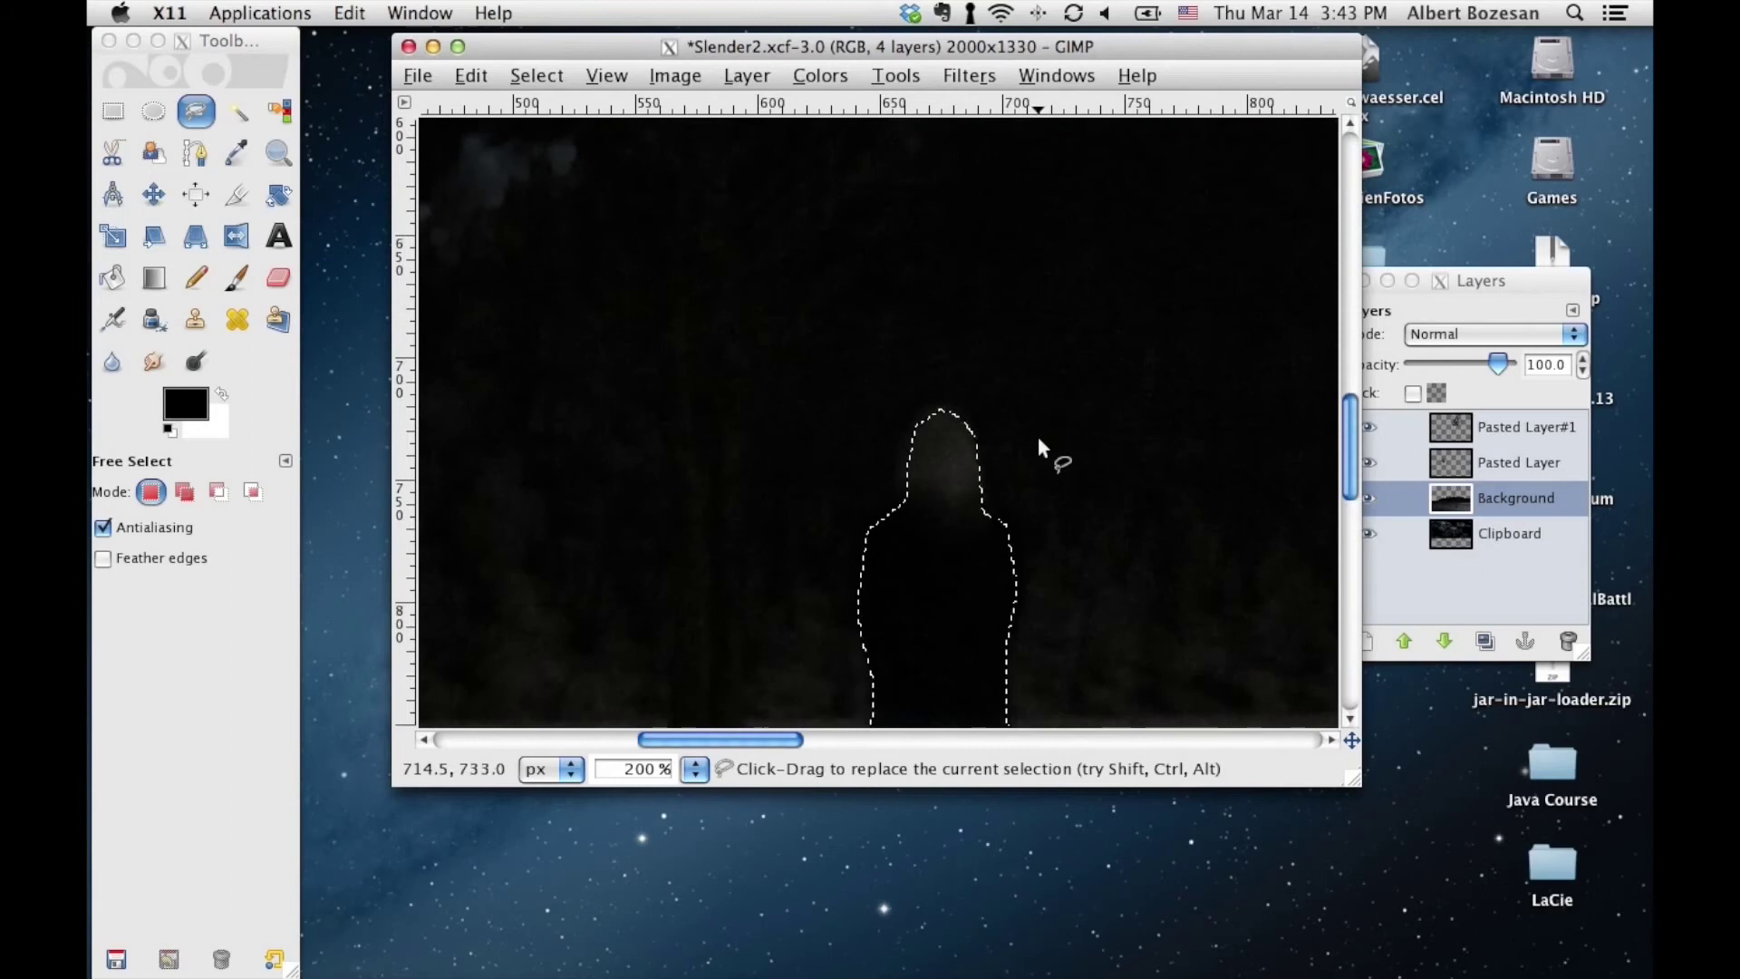
pyautogui.scroll(-2, 1037, 437)
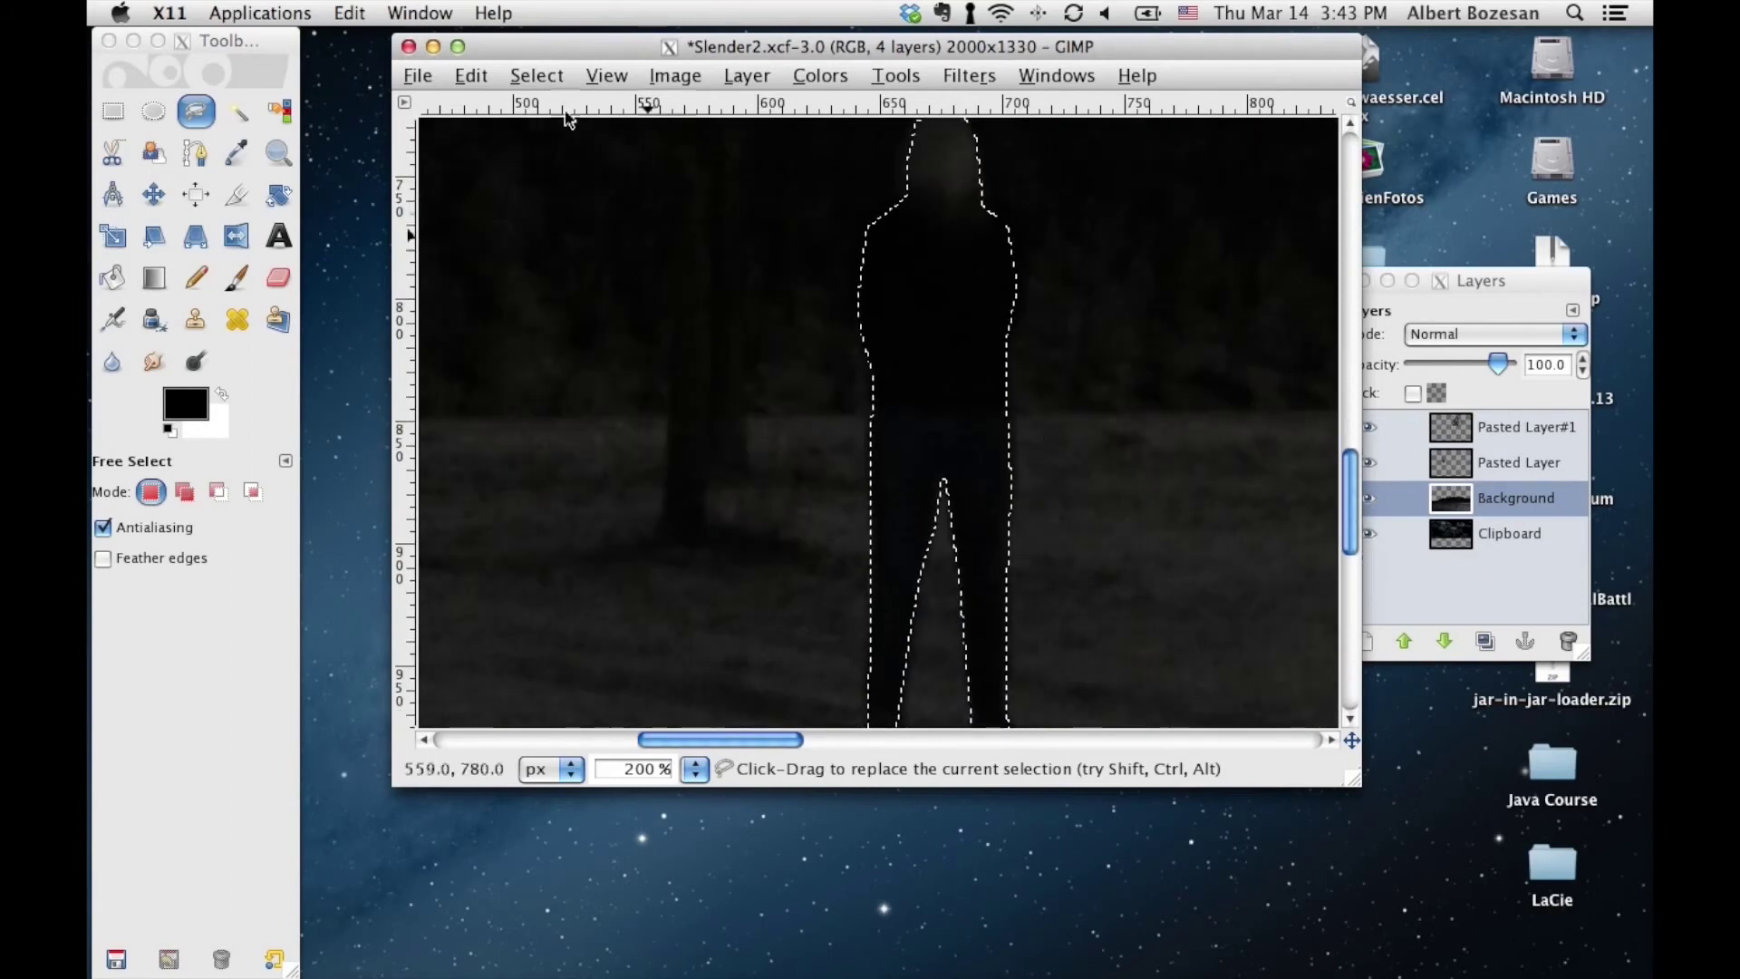
# Copy the selected figure and paste it as a new layer
pyautogui.click(463, 79)
pyautogui.click(512, 260)
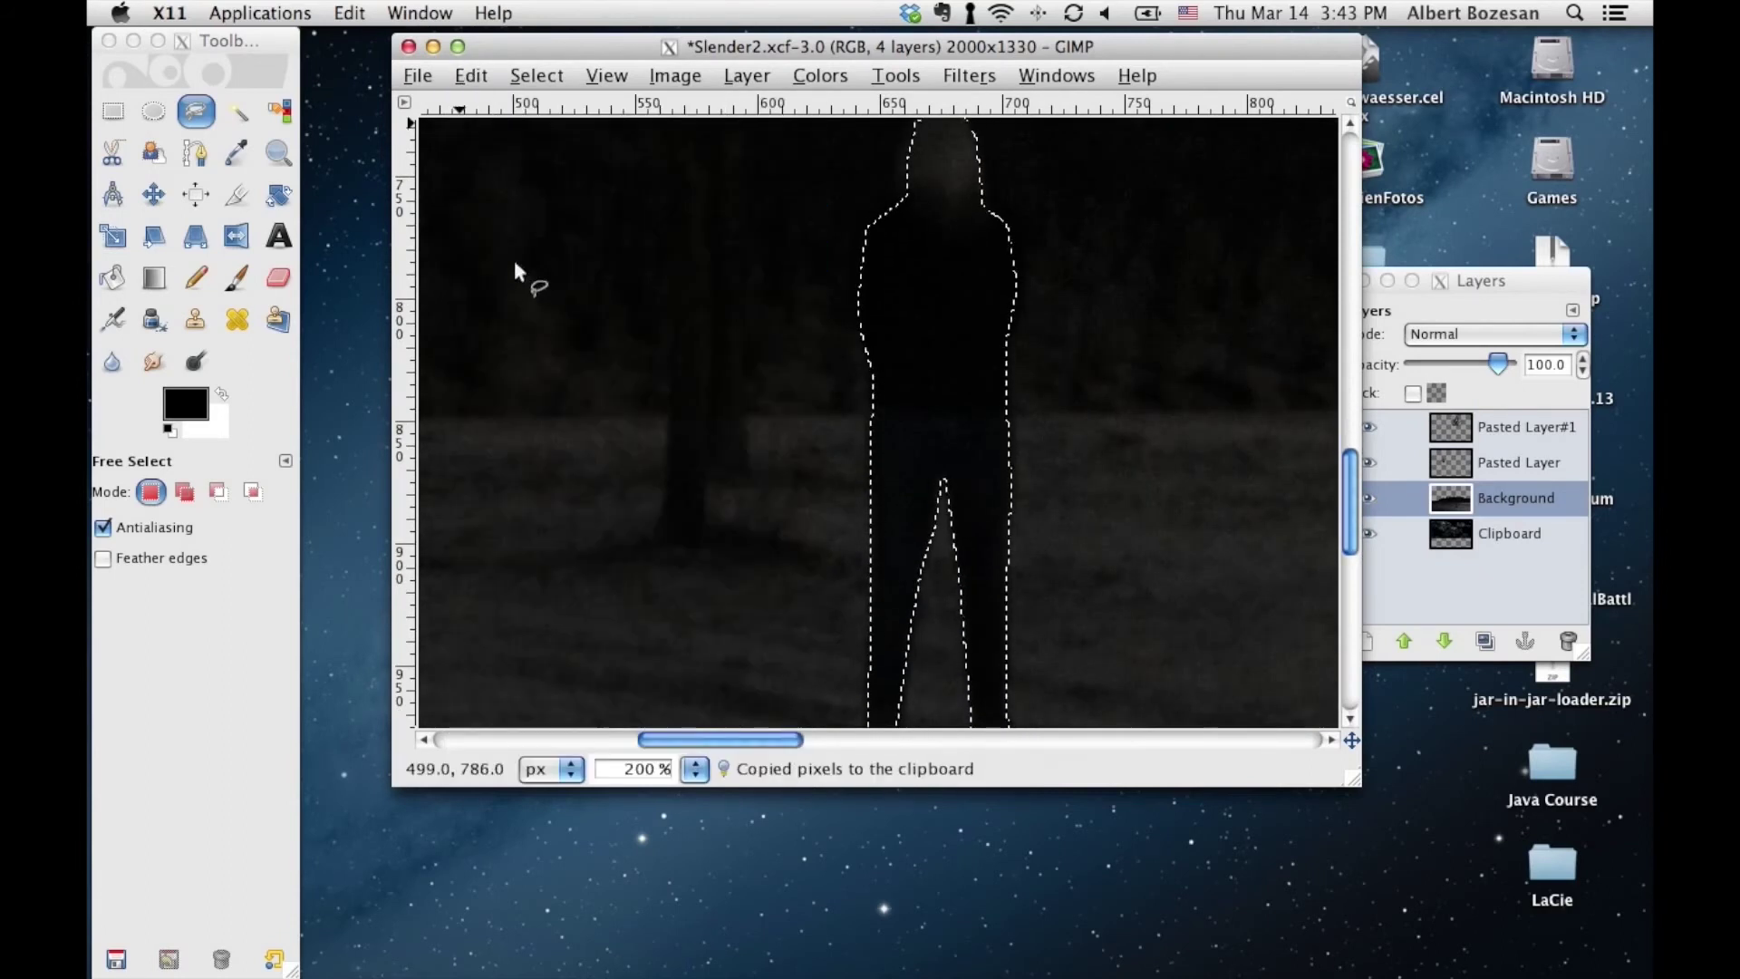
pyautogui.click(470, 75)
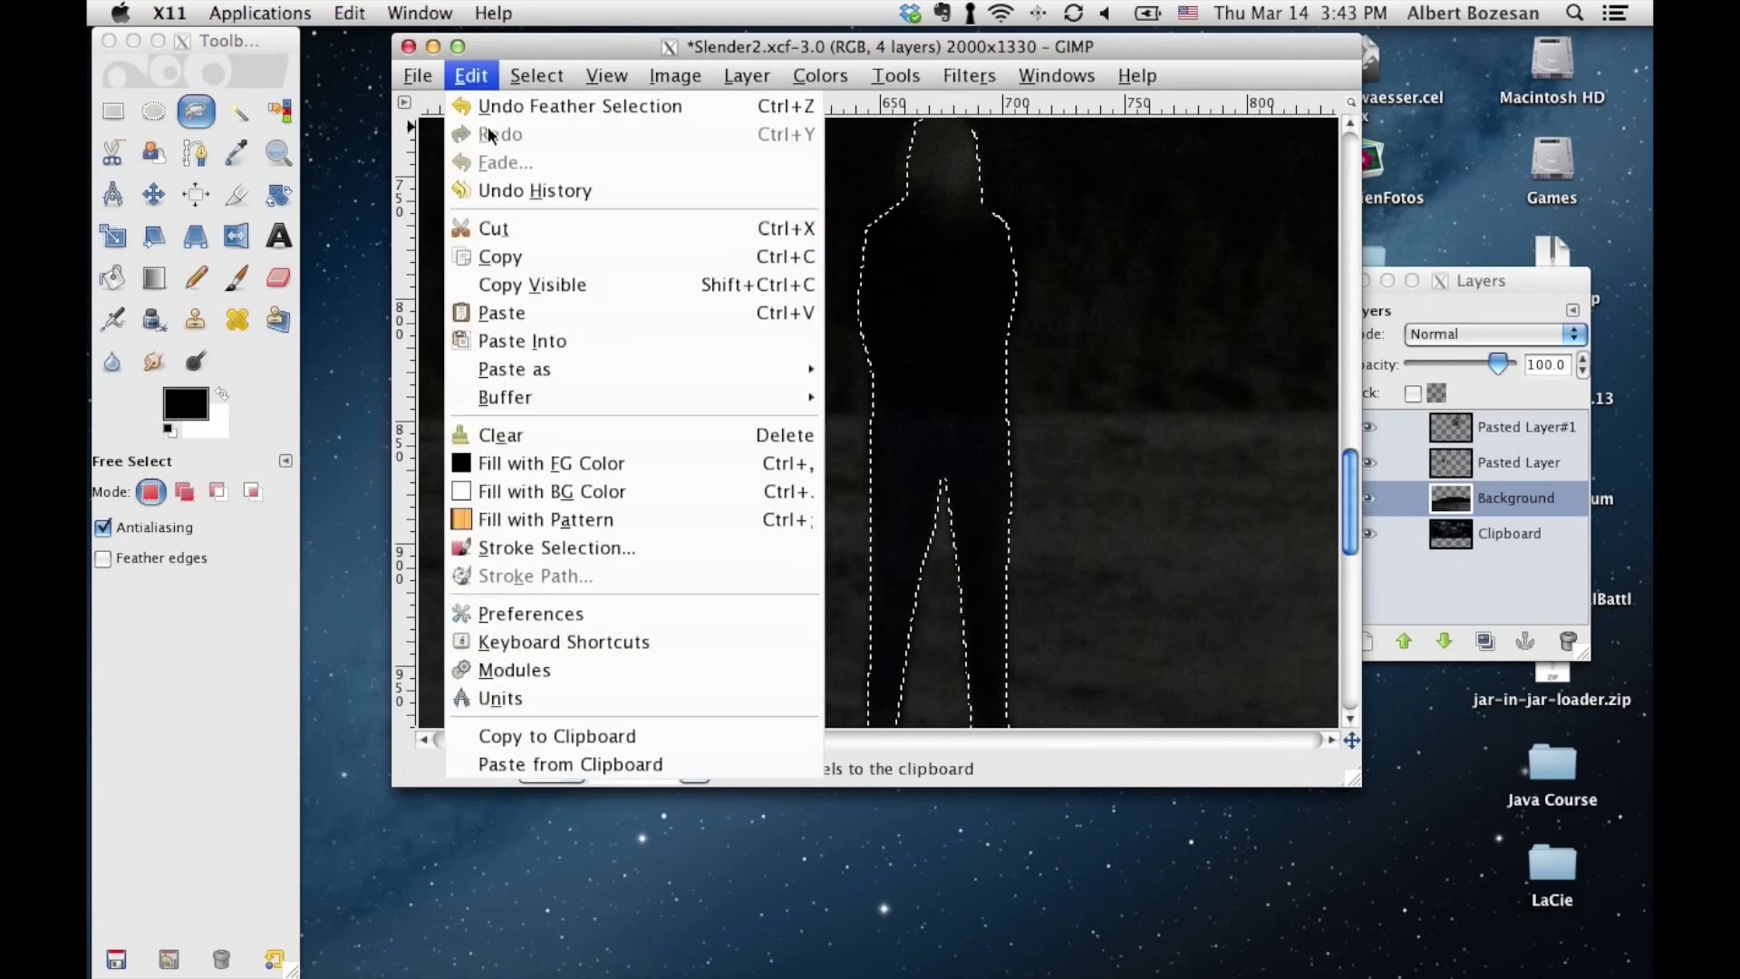
pyautogui.click(547, 314)
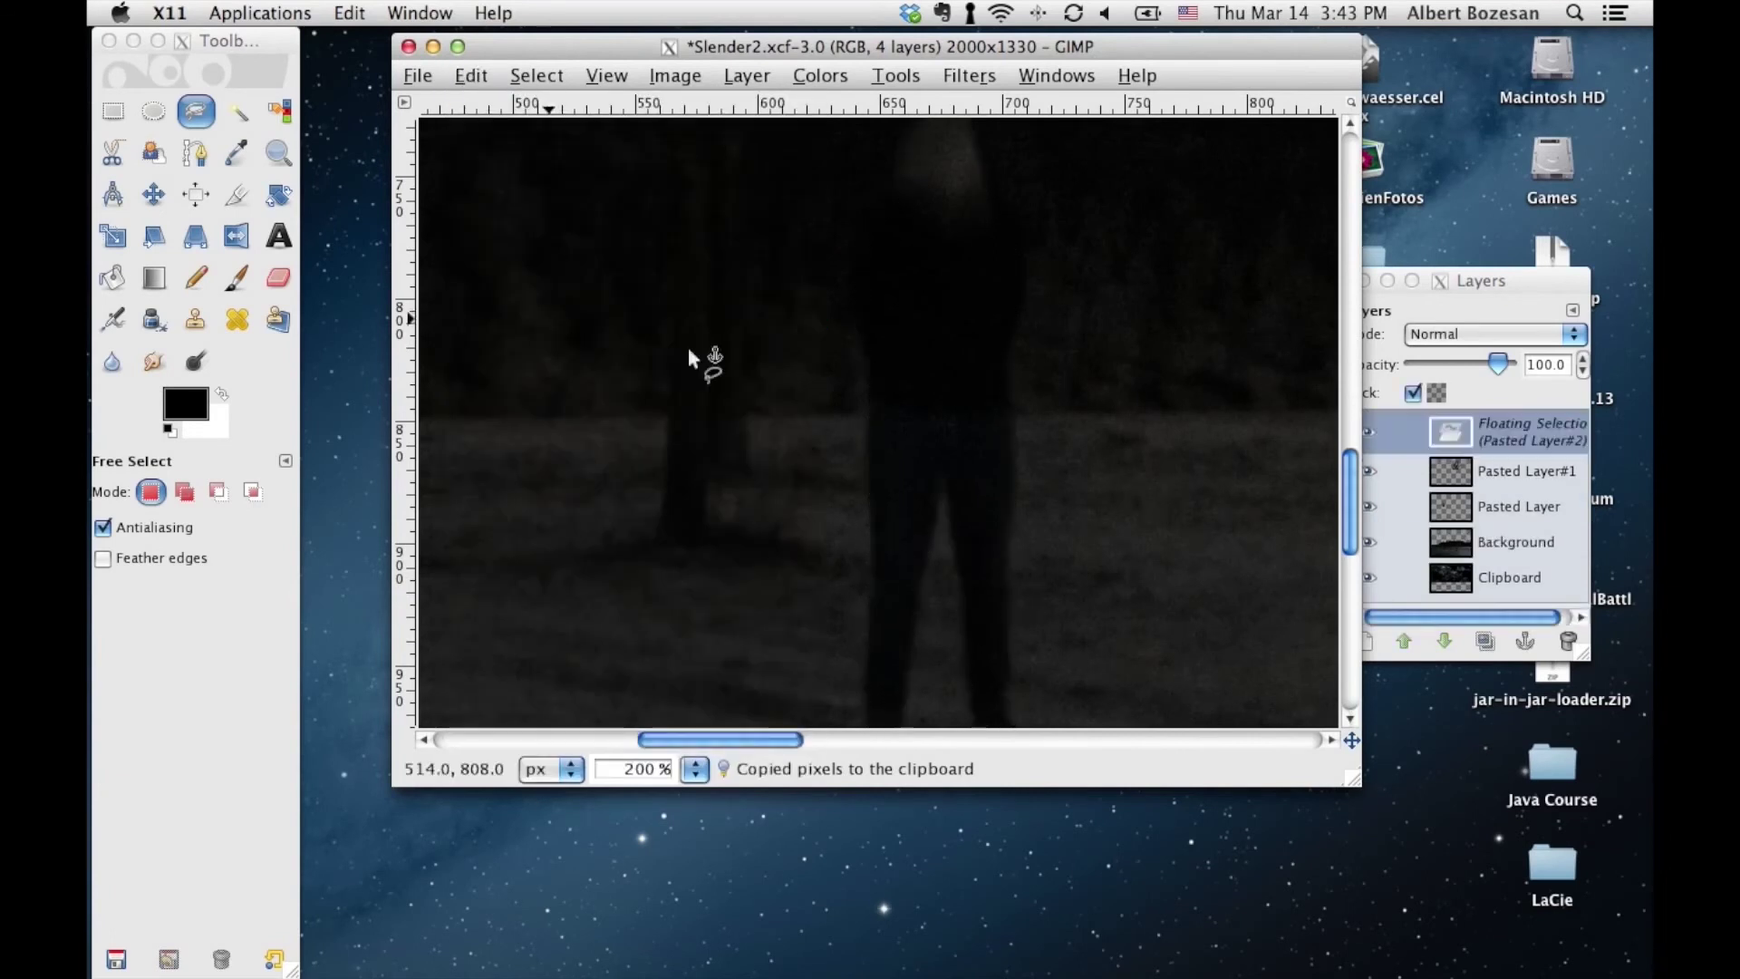
pyautogui.click(1375, 638)
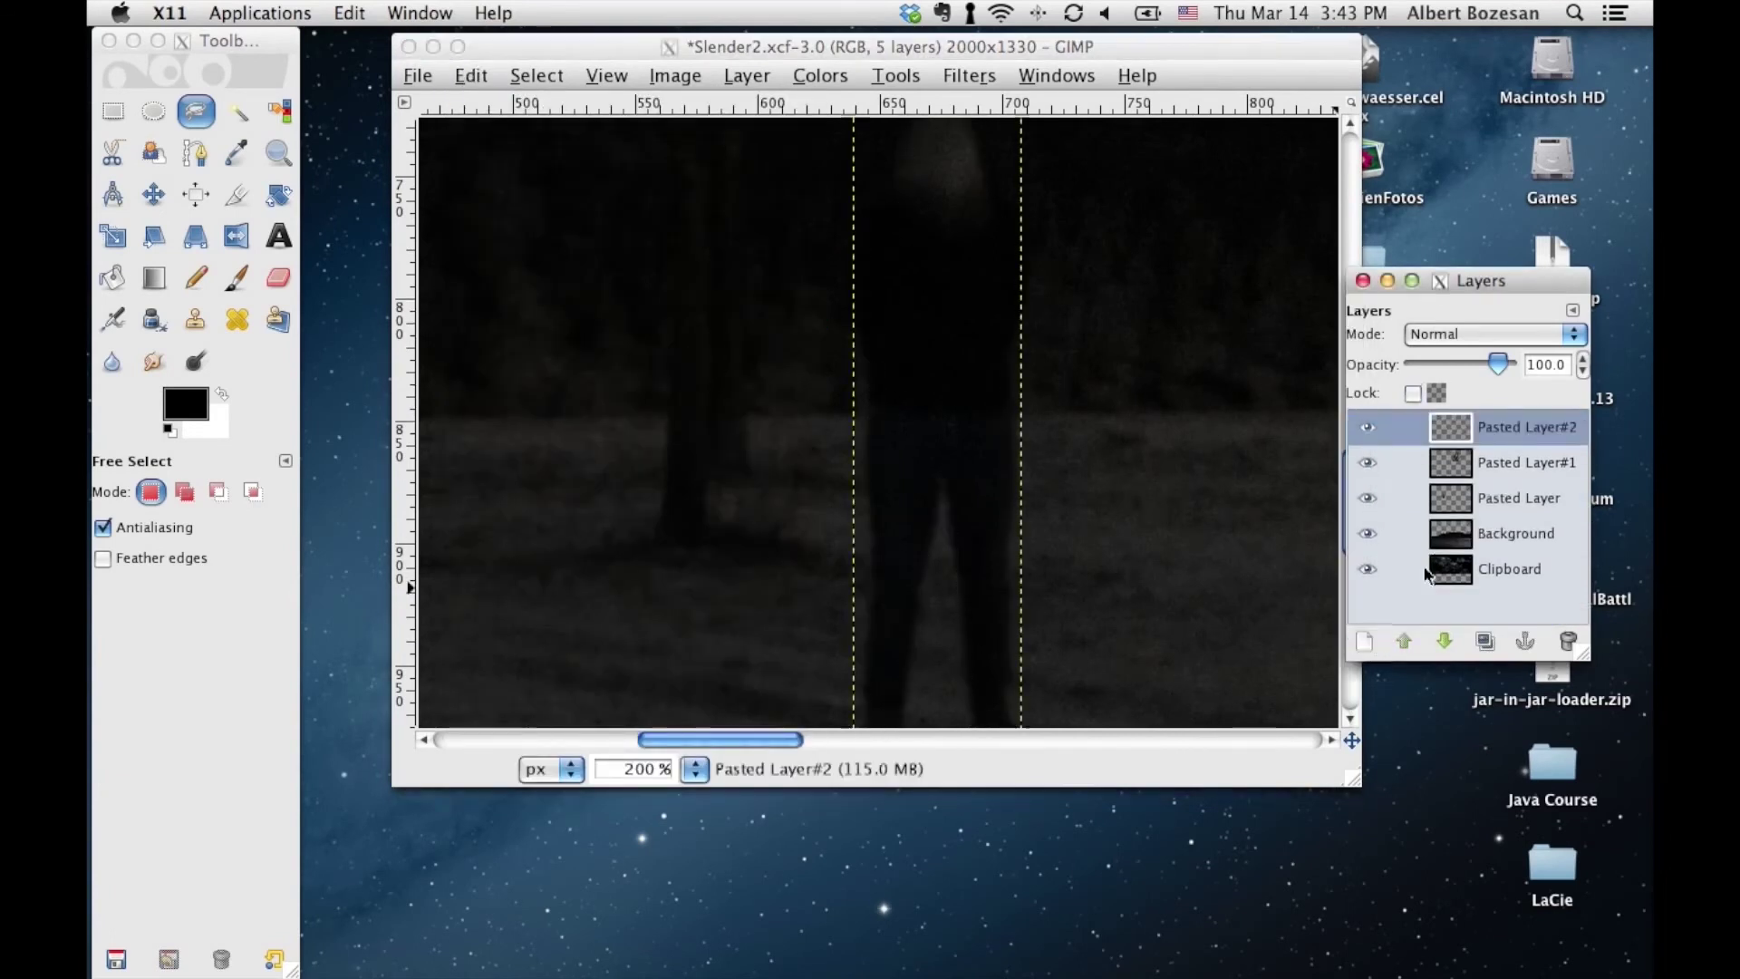
# Rename the pasted layer to Slenderglow
pyautogui.doubleClick(1522, 427)
pyautogui.write('Slenderglow')
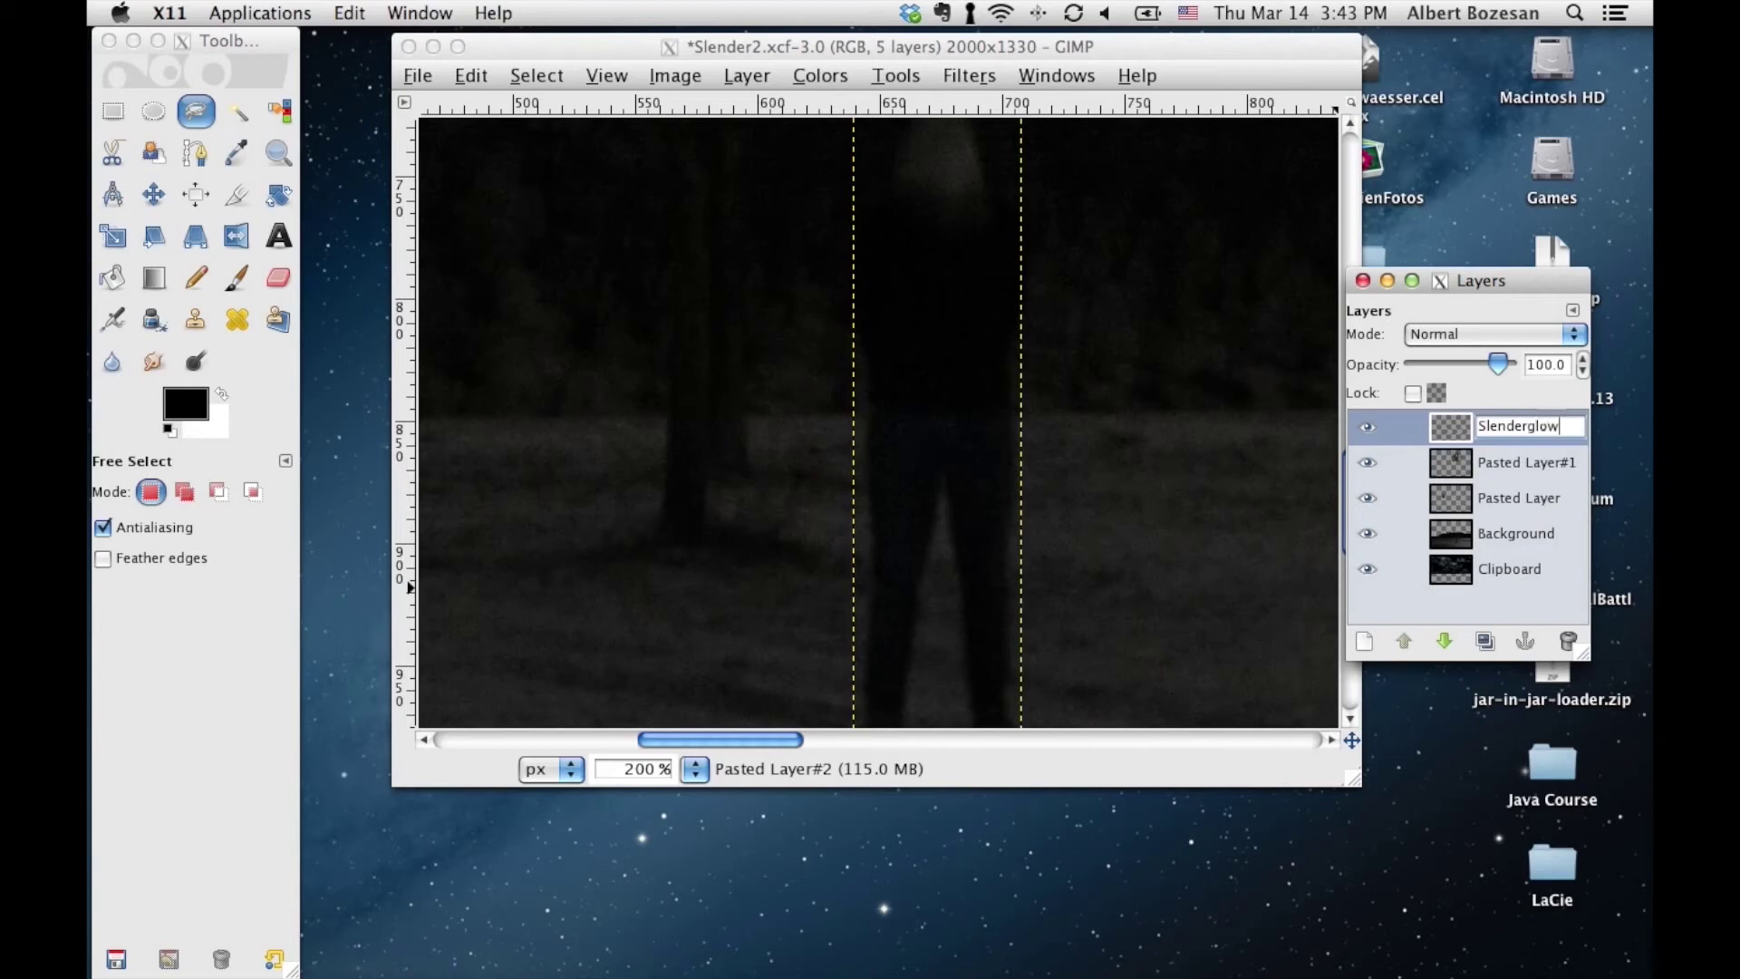
pyautogui.press('Return')
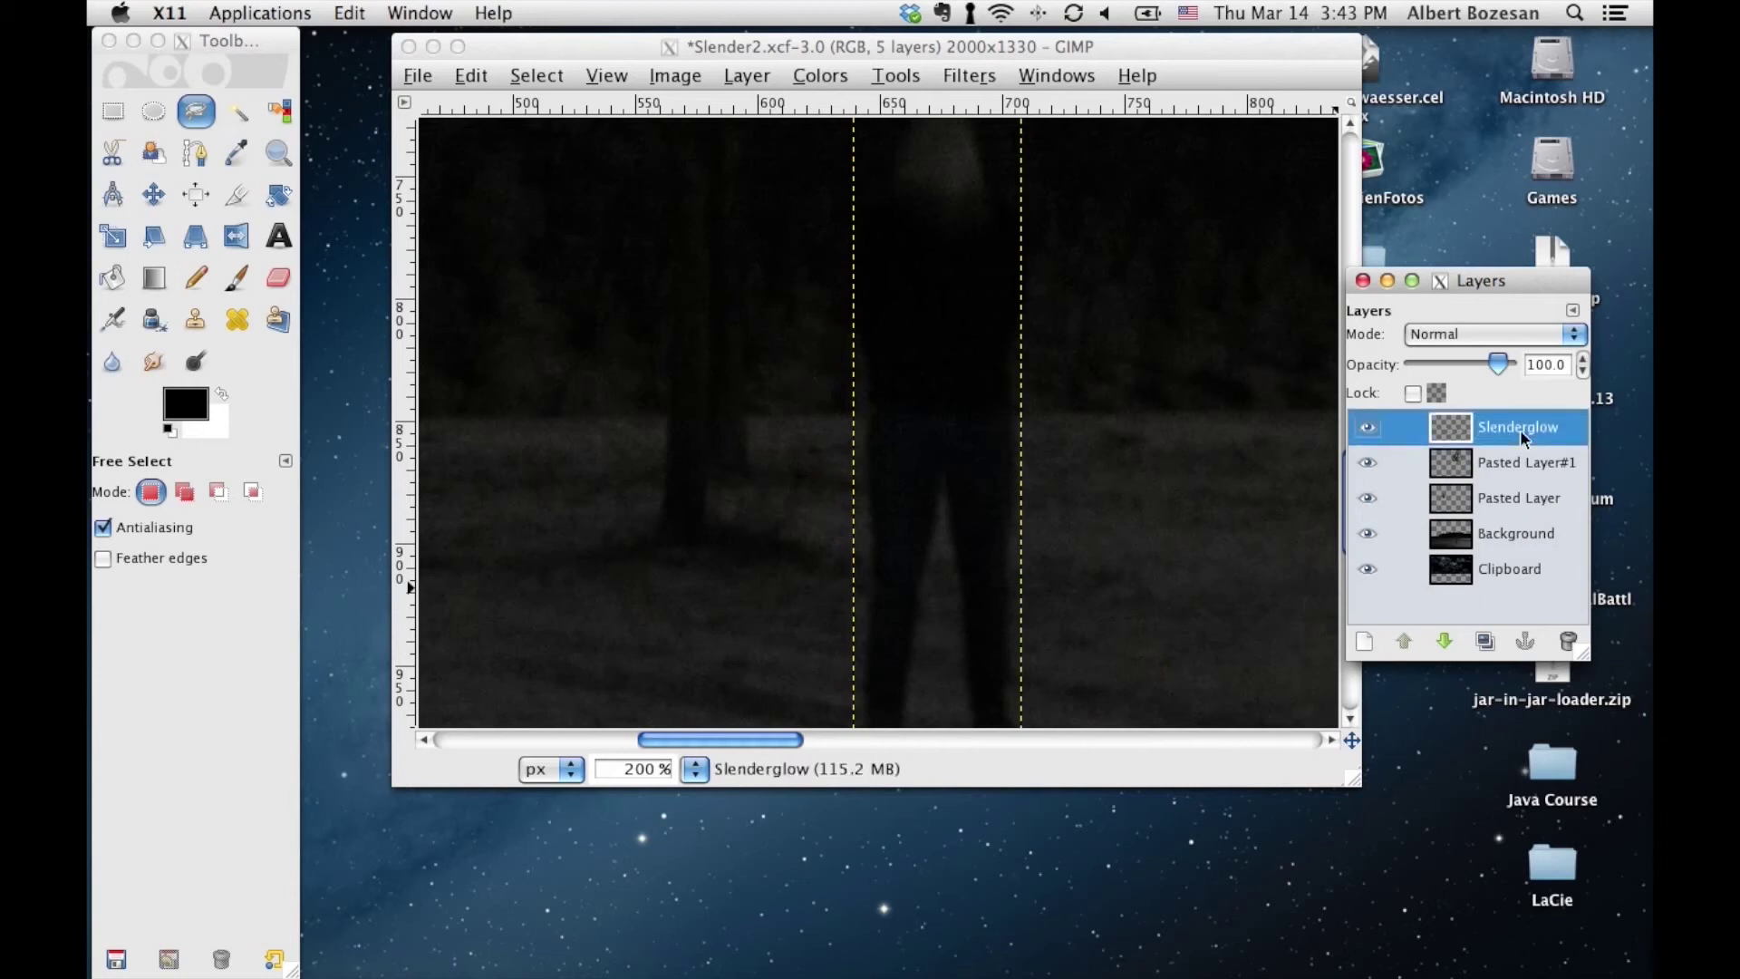
# Duplicate the Slenderglow layer and rename the copy Slenderman
pyautogui.click(1486, 642)
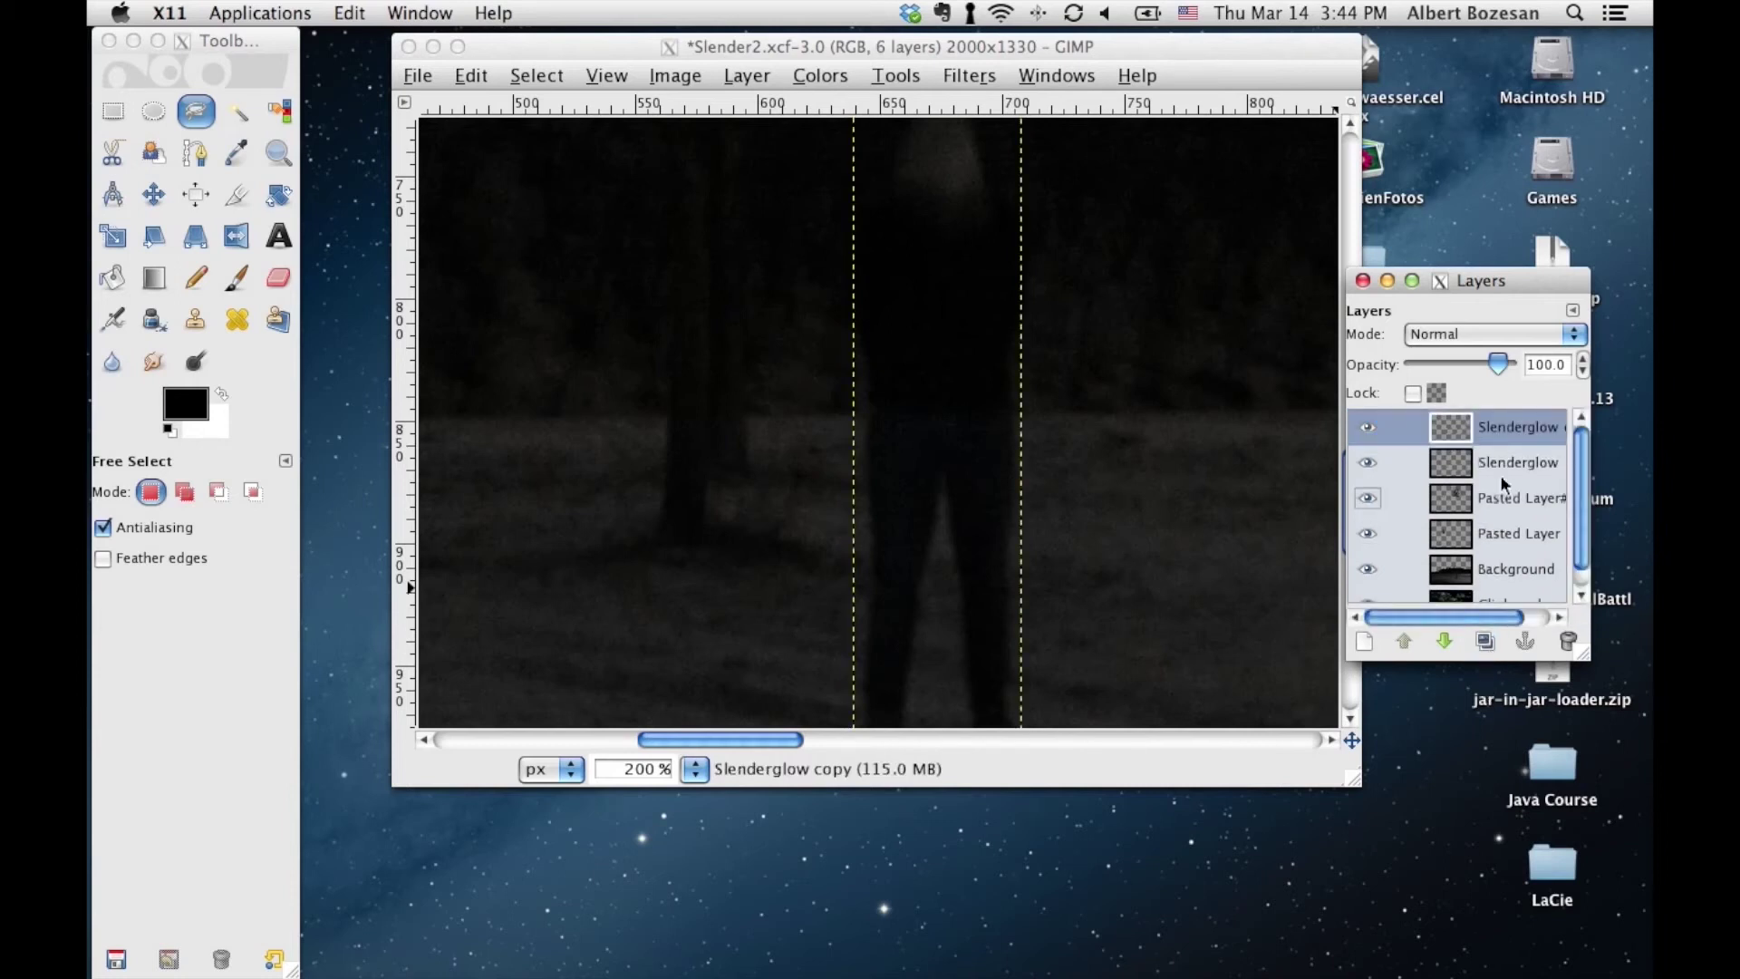
pyautogui.doubleClick(1519, 427)
pyautogui.moveTo(1529, 426); pyautogui.dragTo(1630, 426)
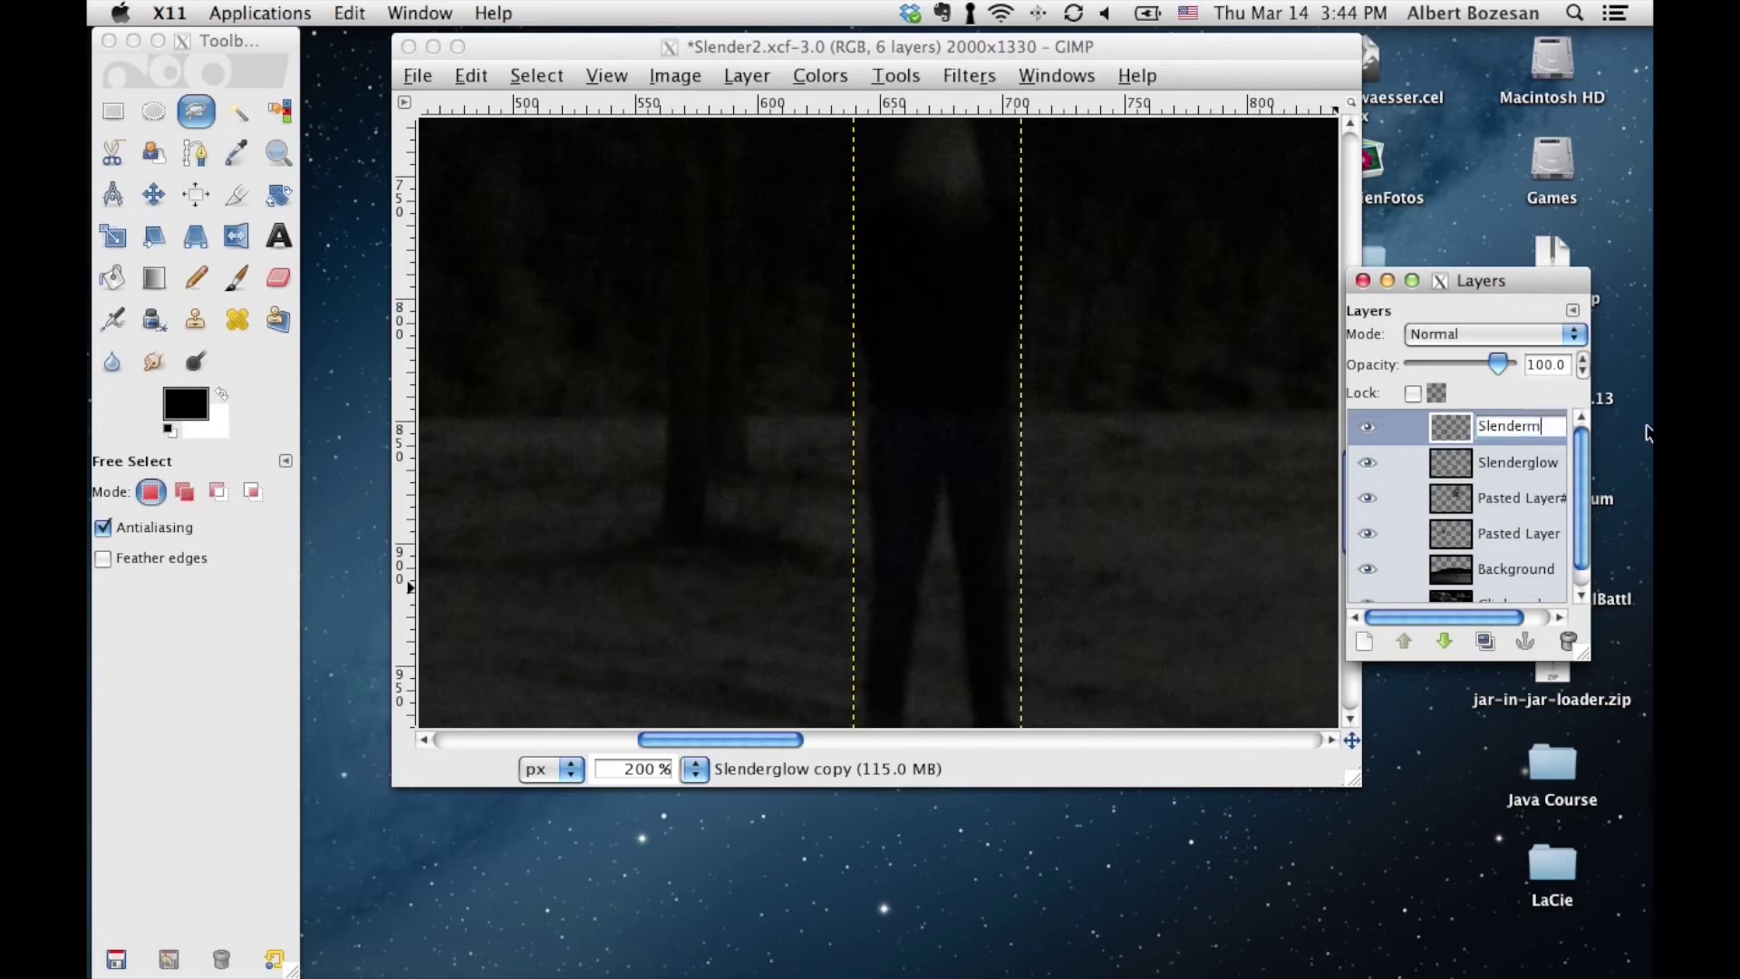
pyautogui.press('Return')
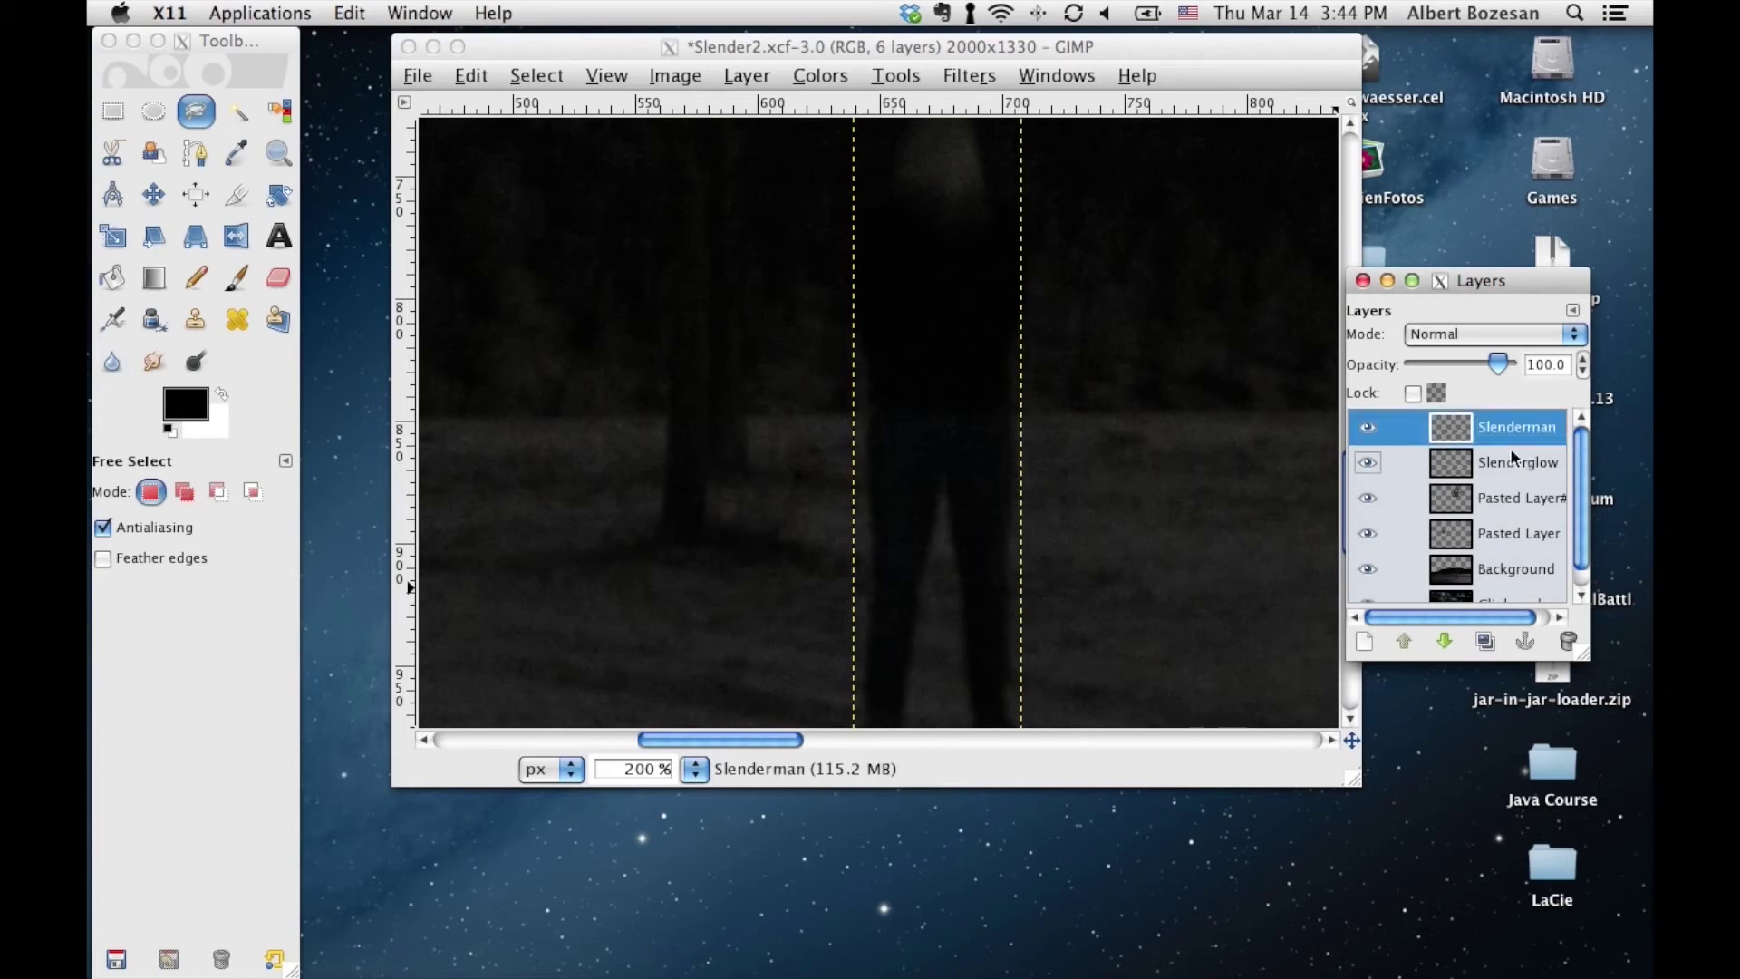
# Apply Layer to Image Size to the Slenderman layer
pyautogui.click(1512, 461)
pyautogui.rightClick(1529, 460)
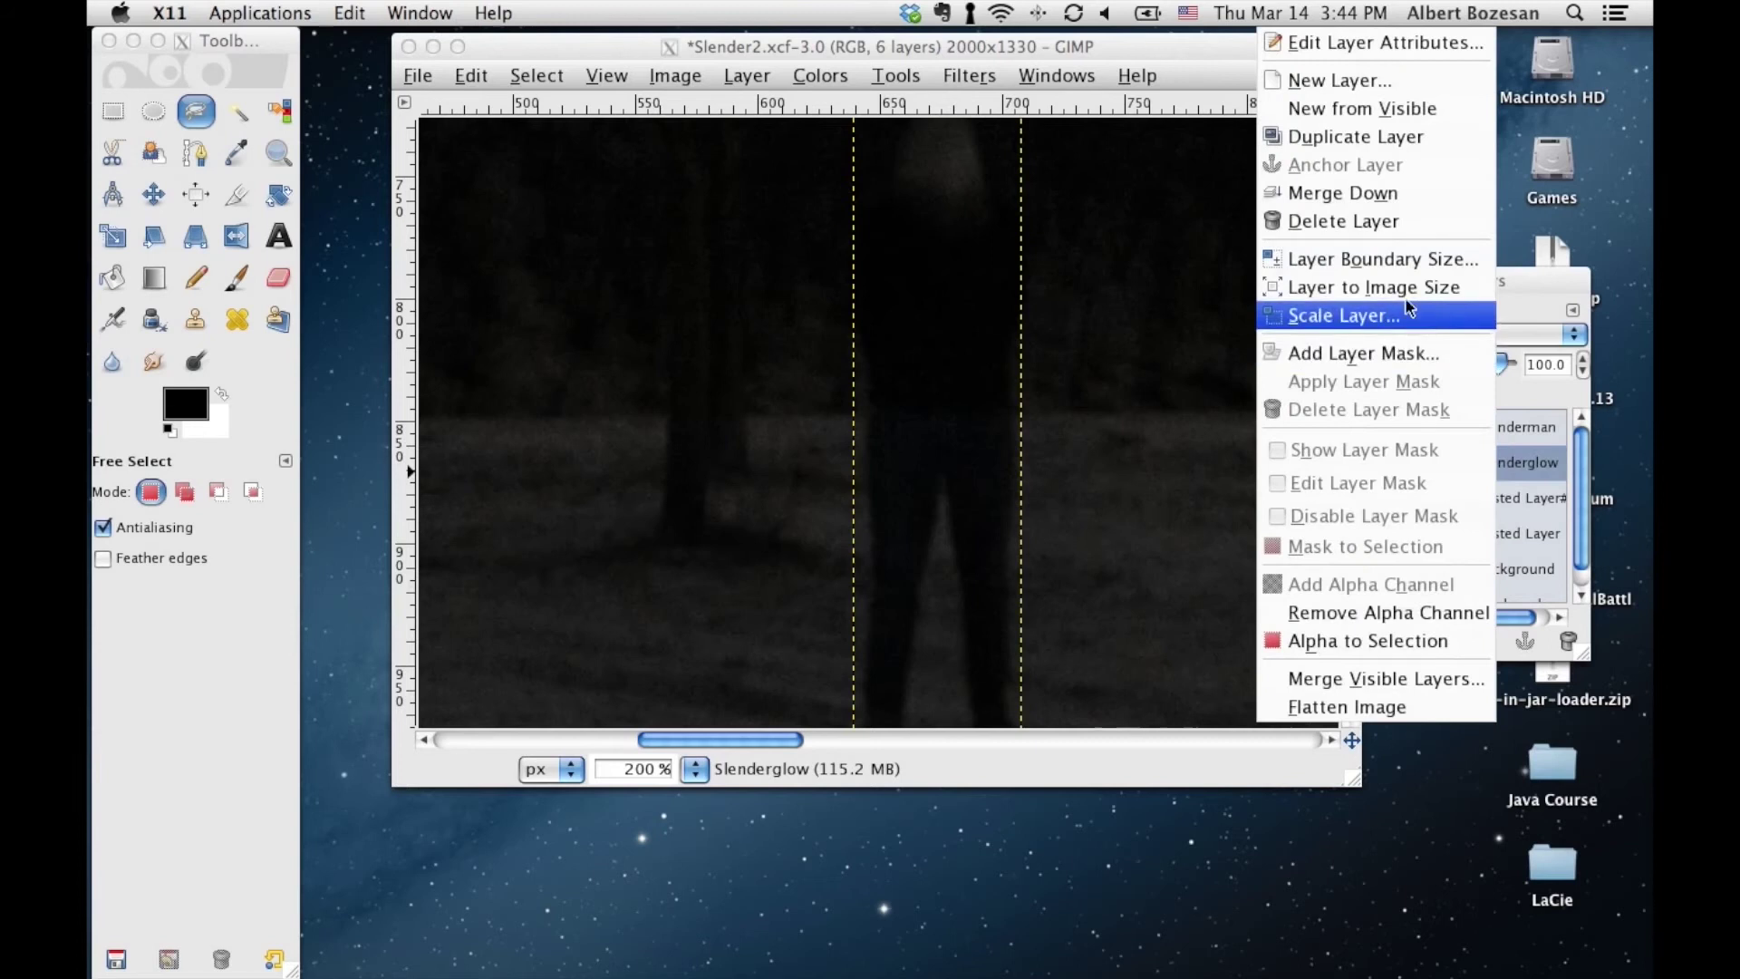
pyautogui.click(1406, 313)
pyautogui.click(1503, 432)
pyautogui.rightClick(1503, 432)
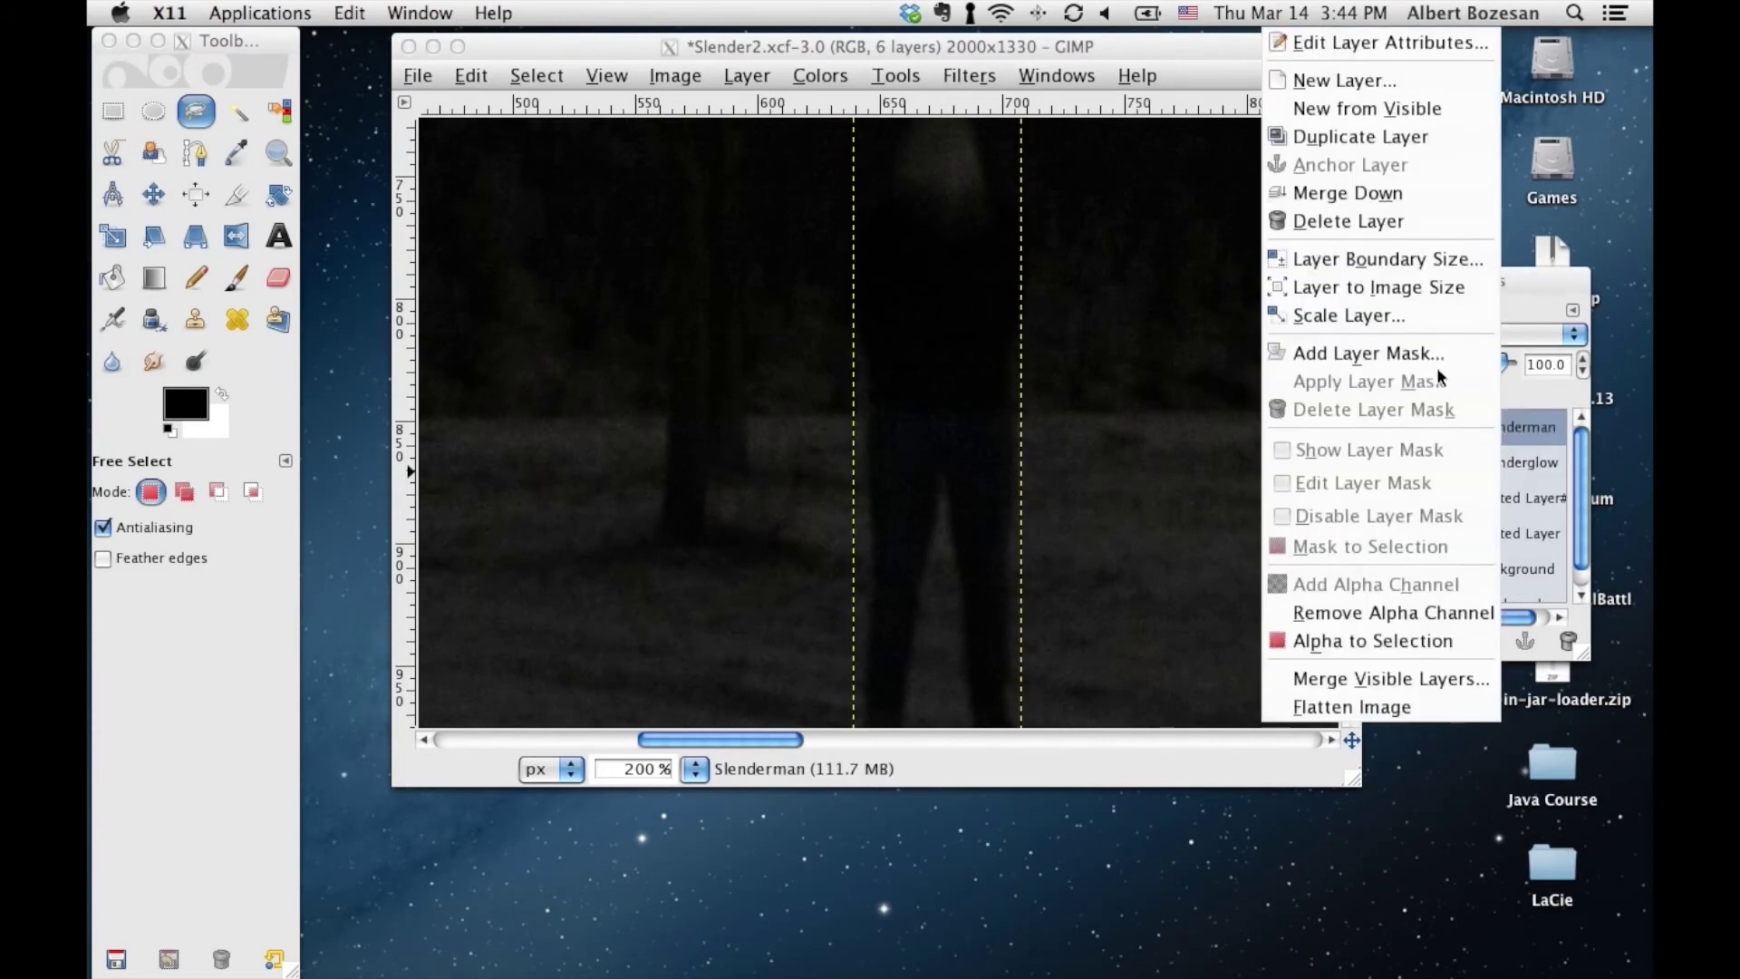
pyautogui.click(1333, 289)
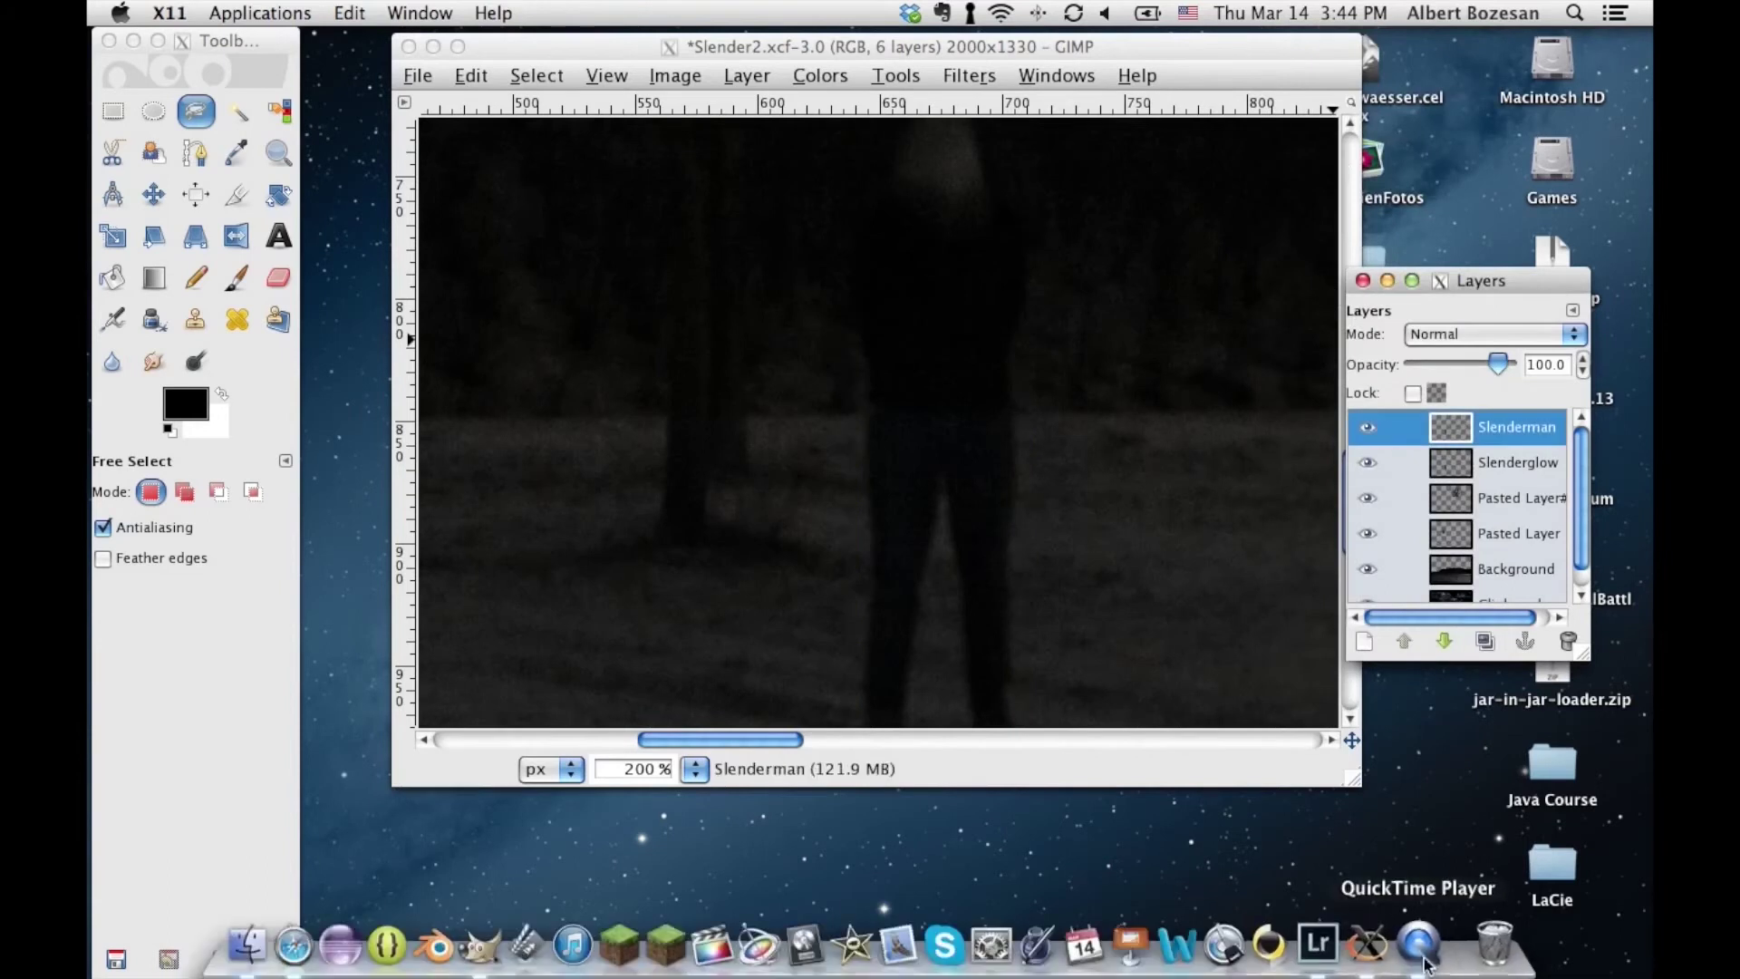
# Open Gaussian Blur on the Slenderglow layer
pyautogui.click(1493, 455)
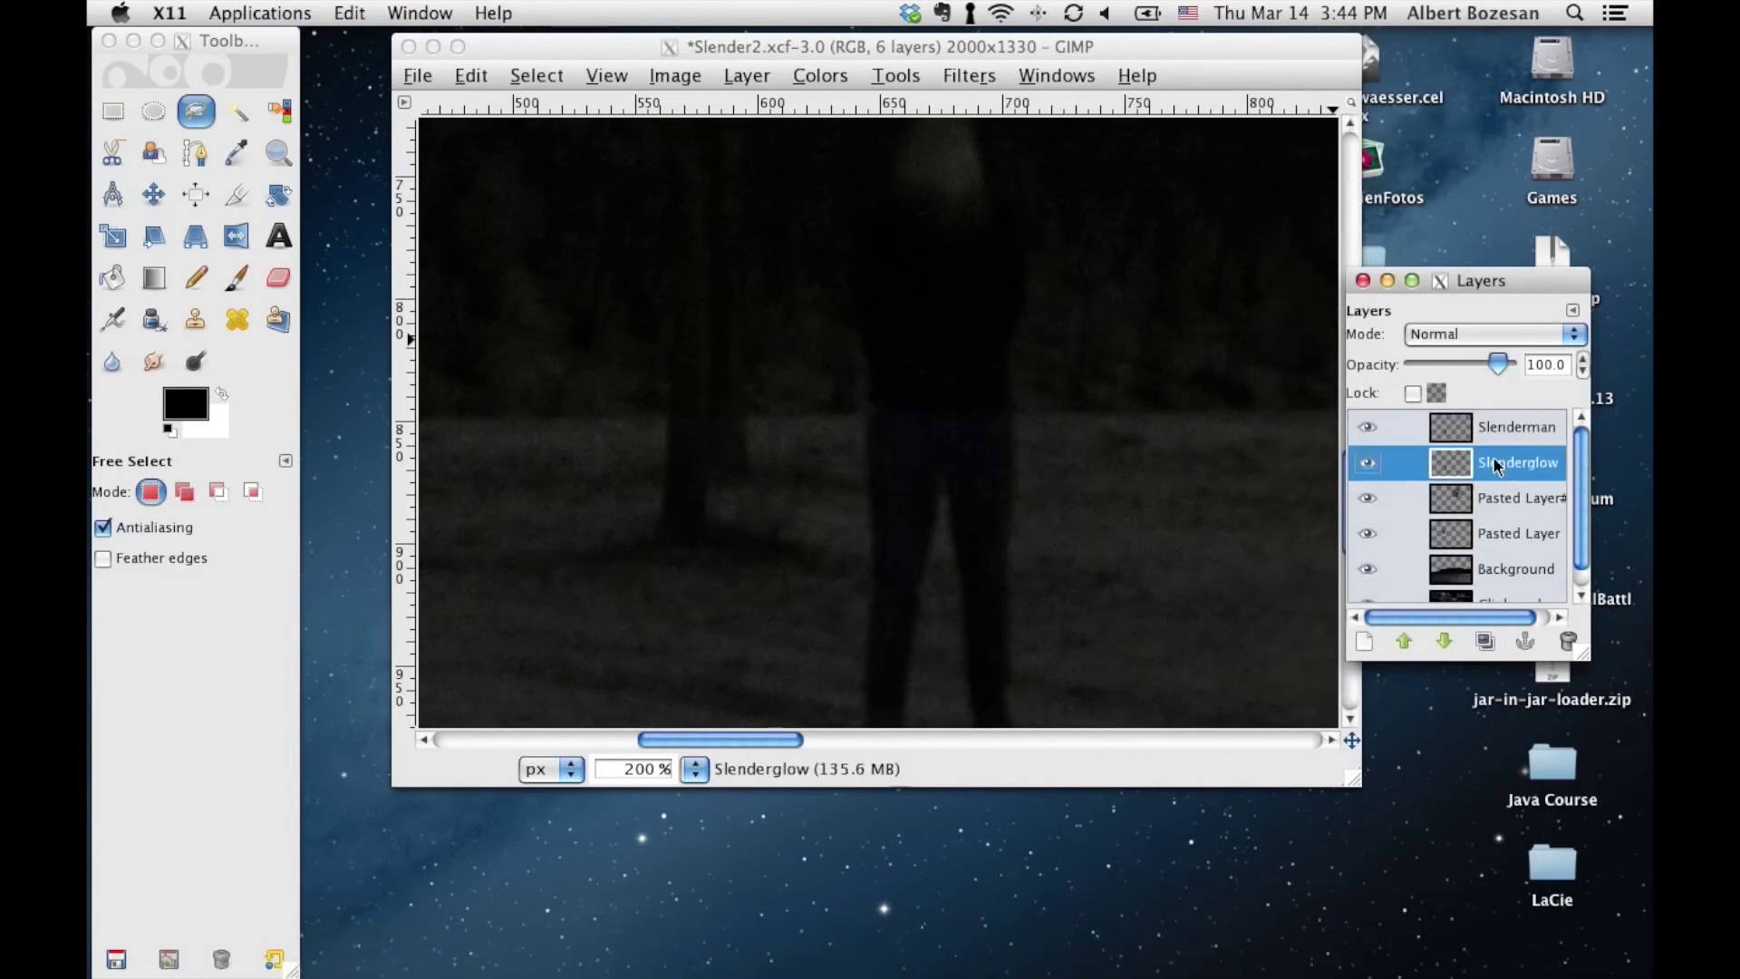
pyautogui.click(977, 78)
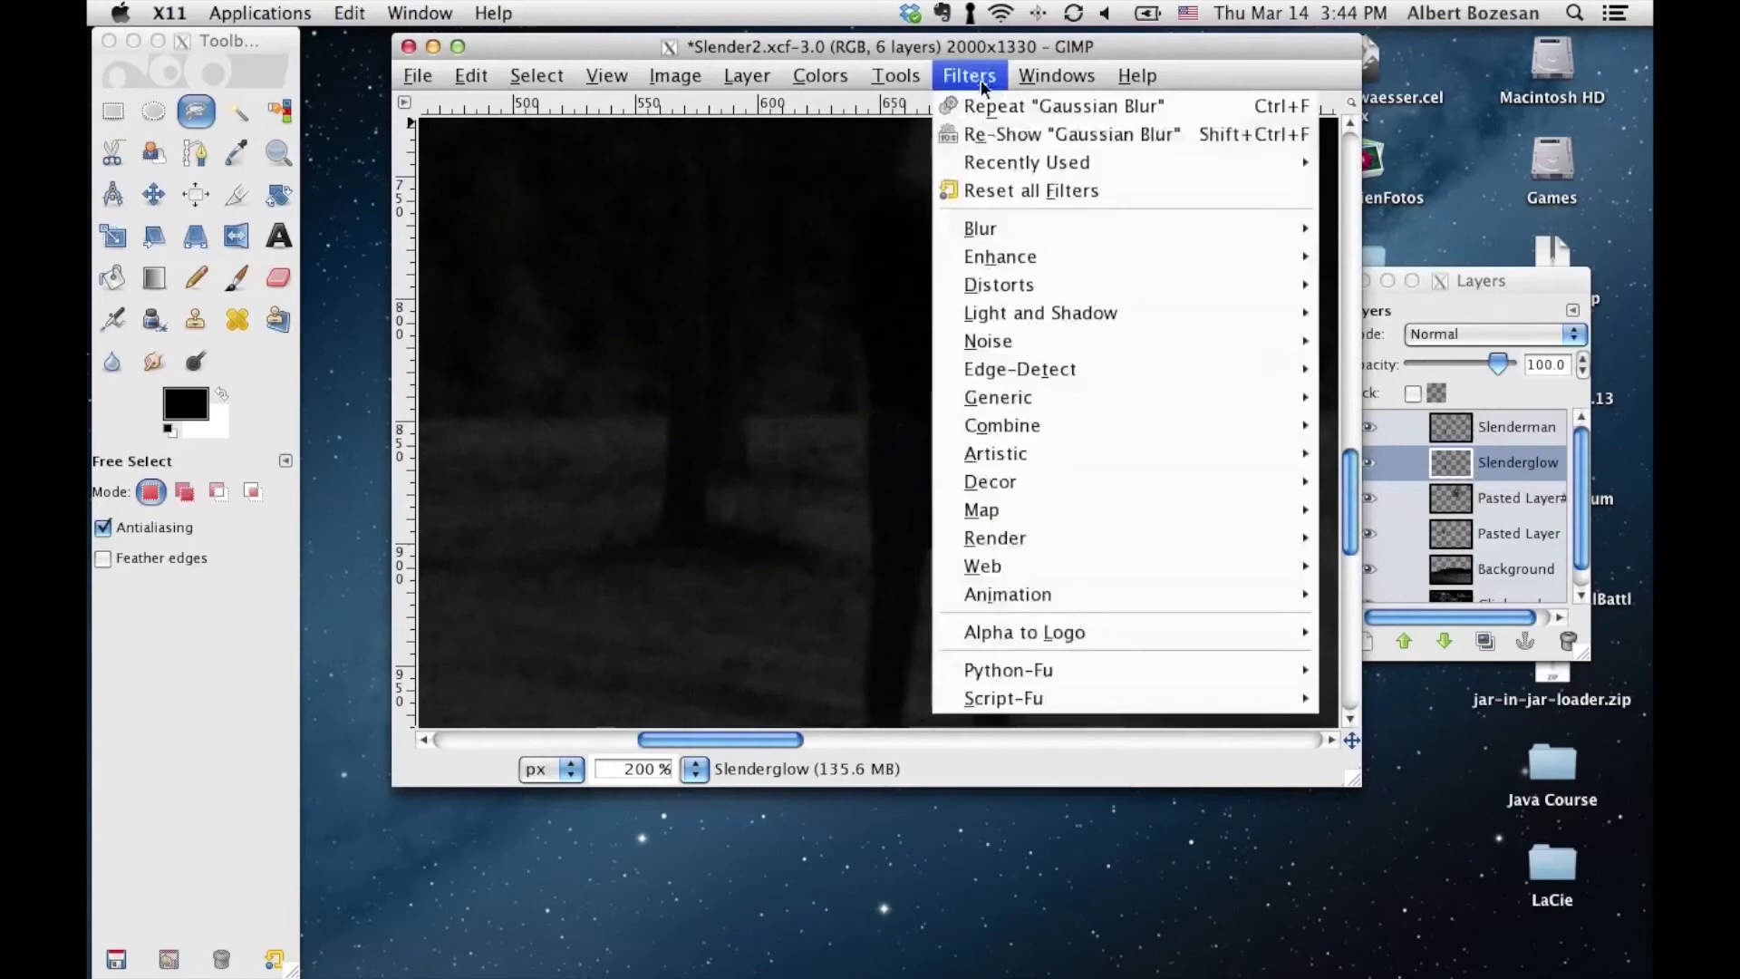
pyautogui.moveTo(1017, 229)
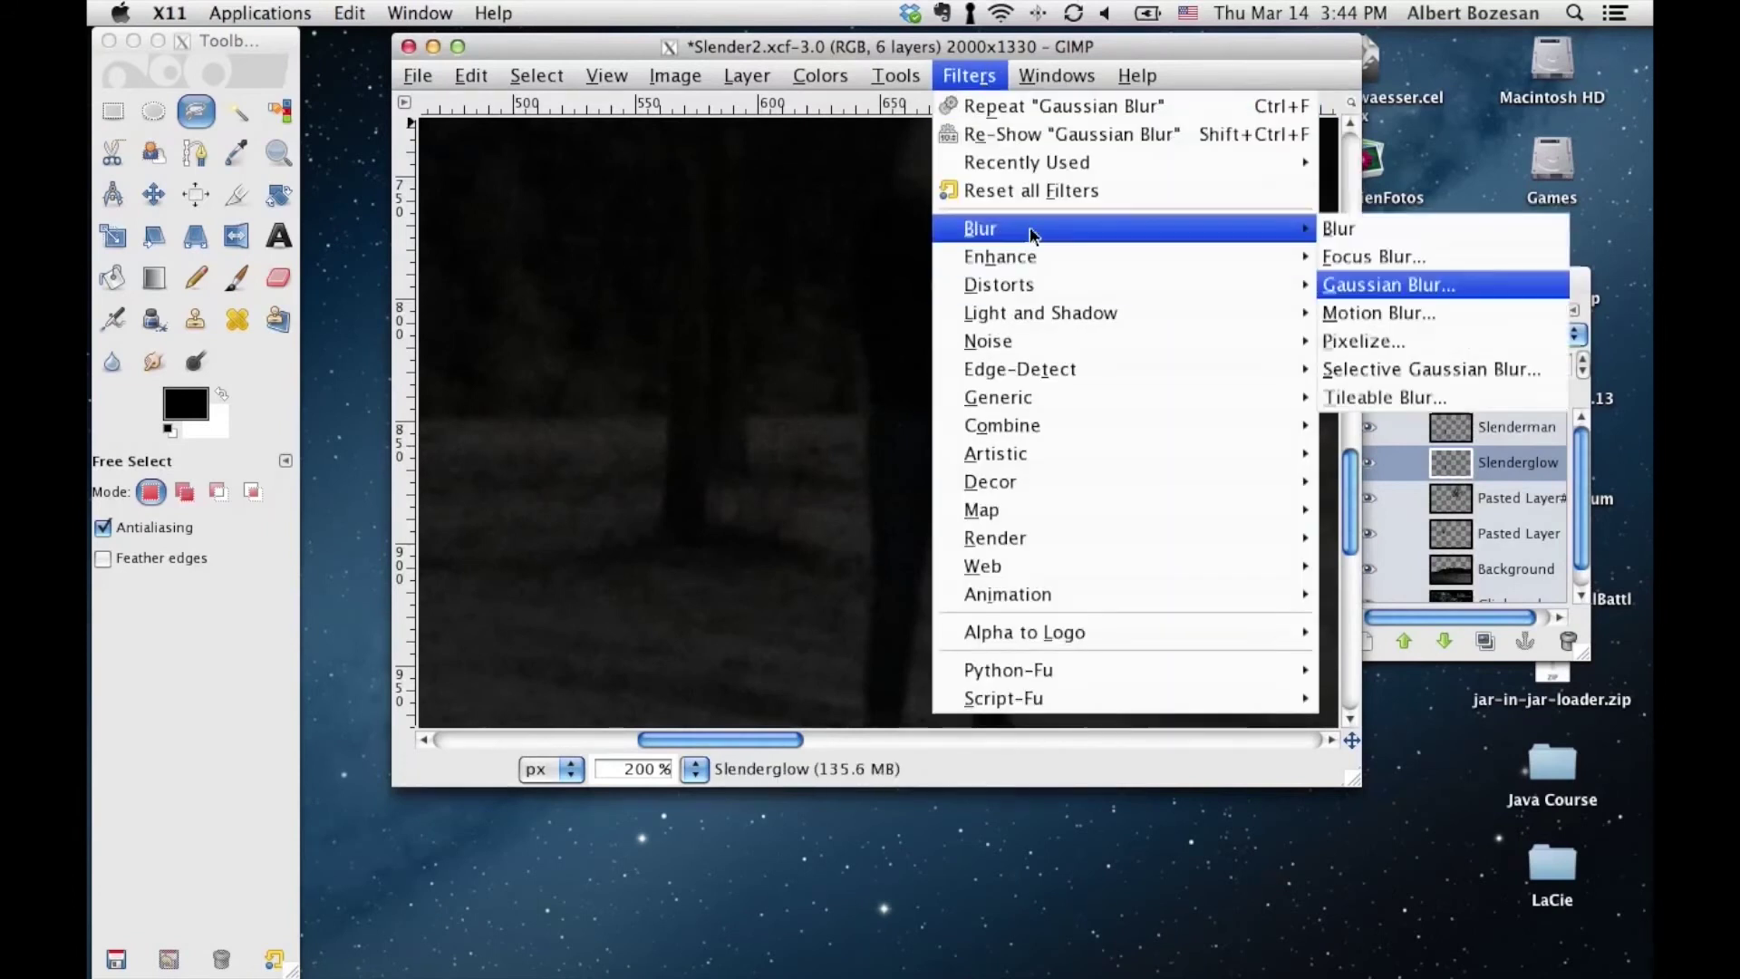
pyautogui.click(1332, 284)
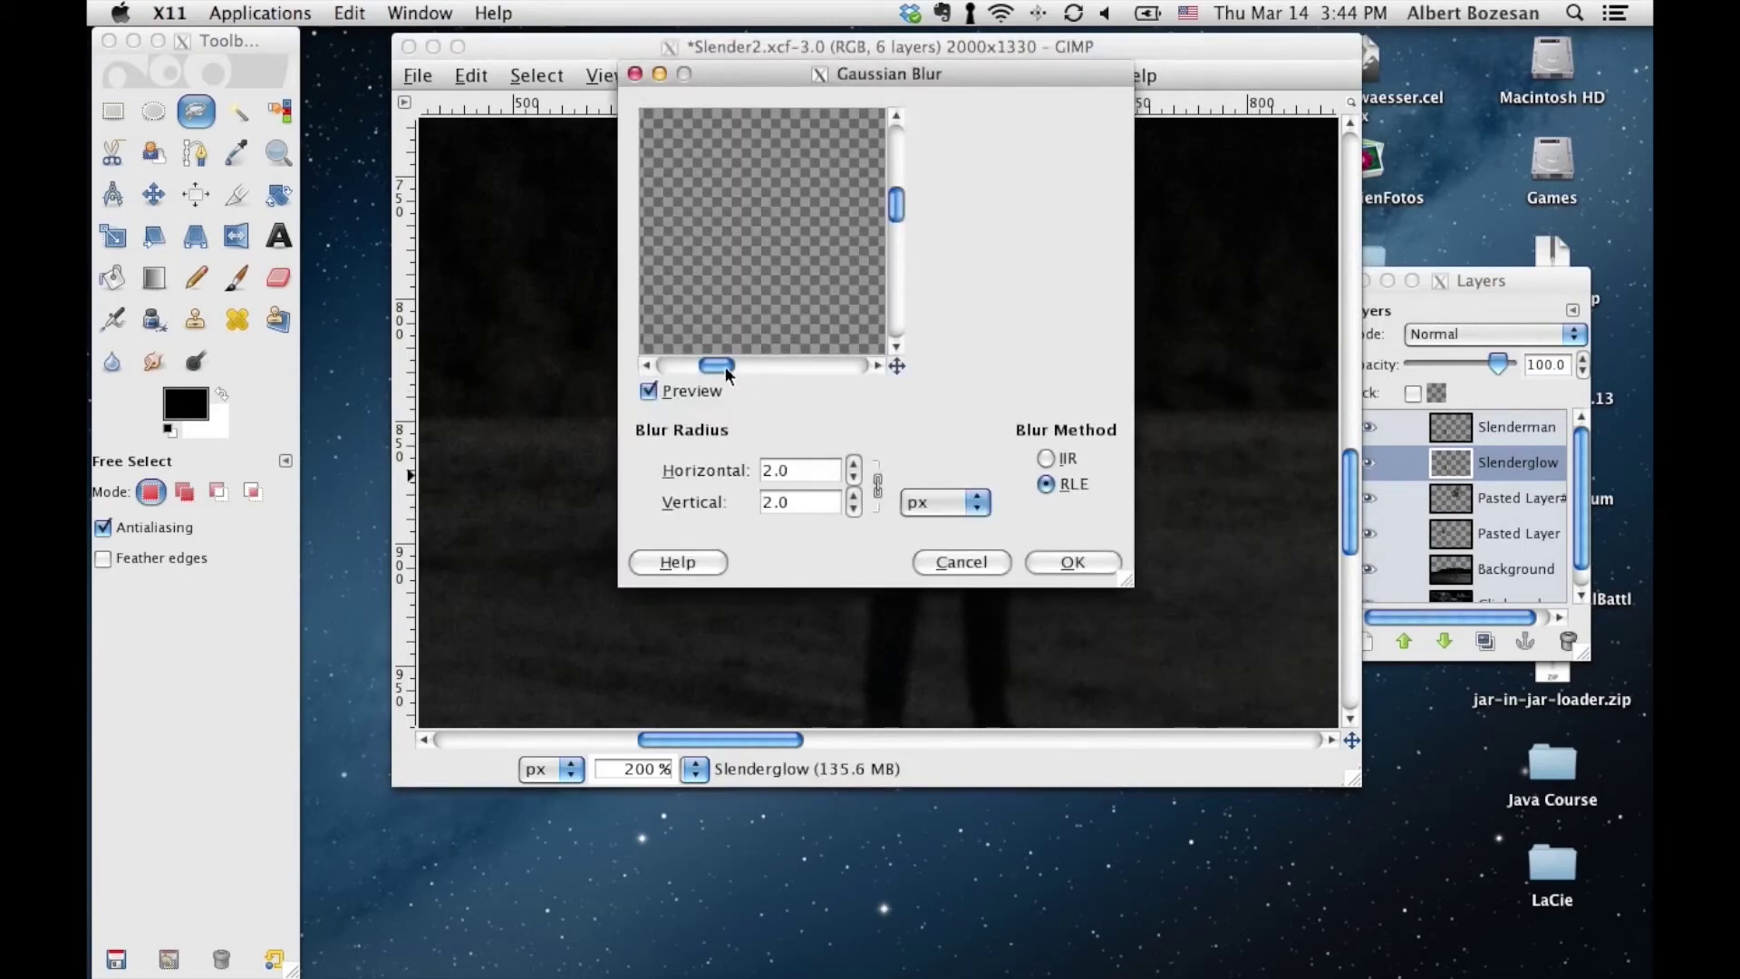
pyautogui.moveTo(725, 366); pyautogui.dragTo(744, 366)
pyautogui.moveTo(899, 214); pyautogui.dragTo(903, 258)
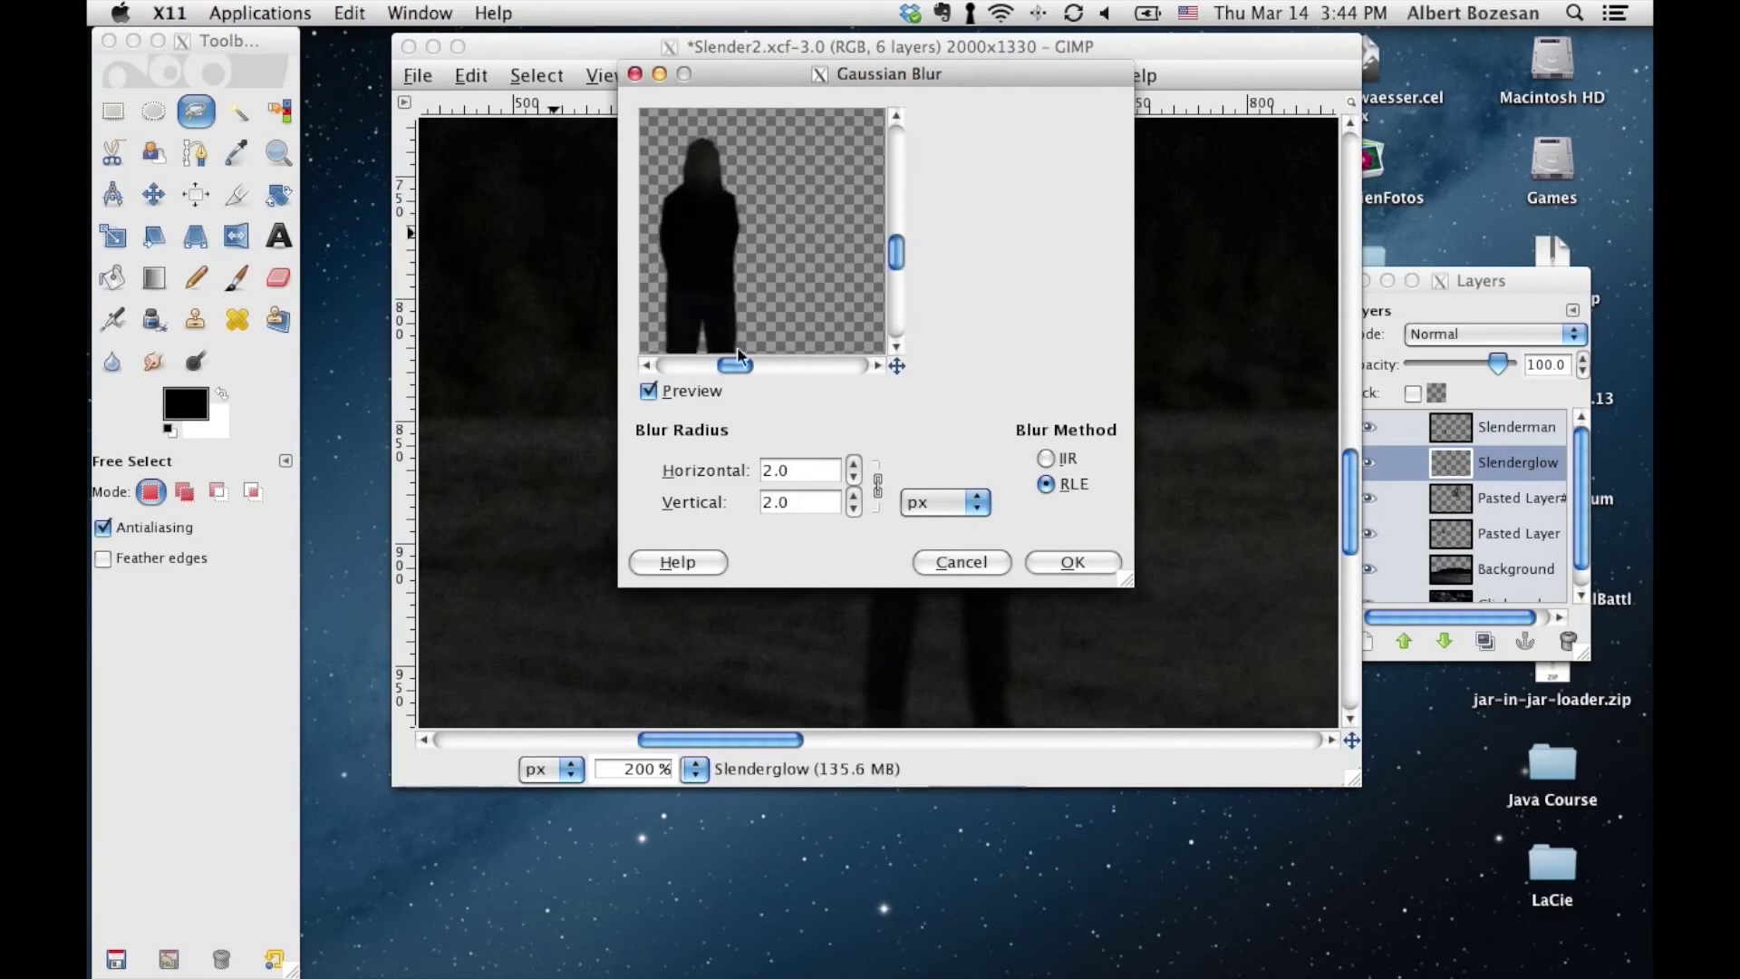
pyautogui.moveTo(736, 365); pyautogui.dragTo(728, 365)
# Set horizontal and vertical blur radius to 15 px and apply the blur
pyautogui.doubleClick(806, 473)
pyautogui.write('12')
pyautogui.click(793, 501)
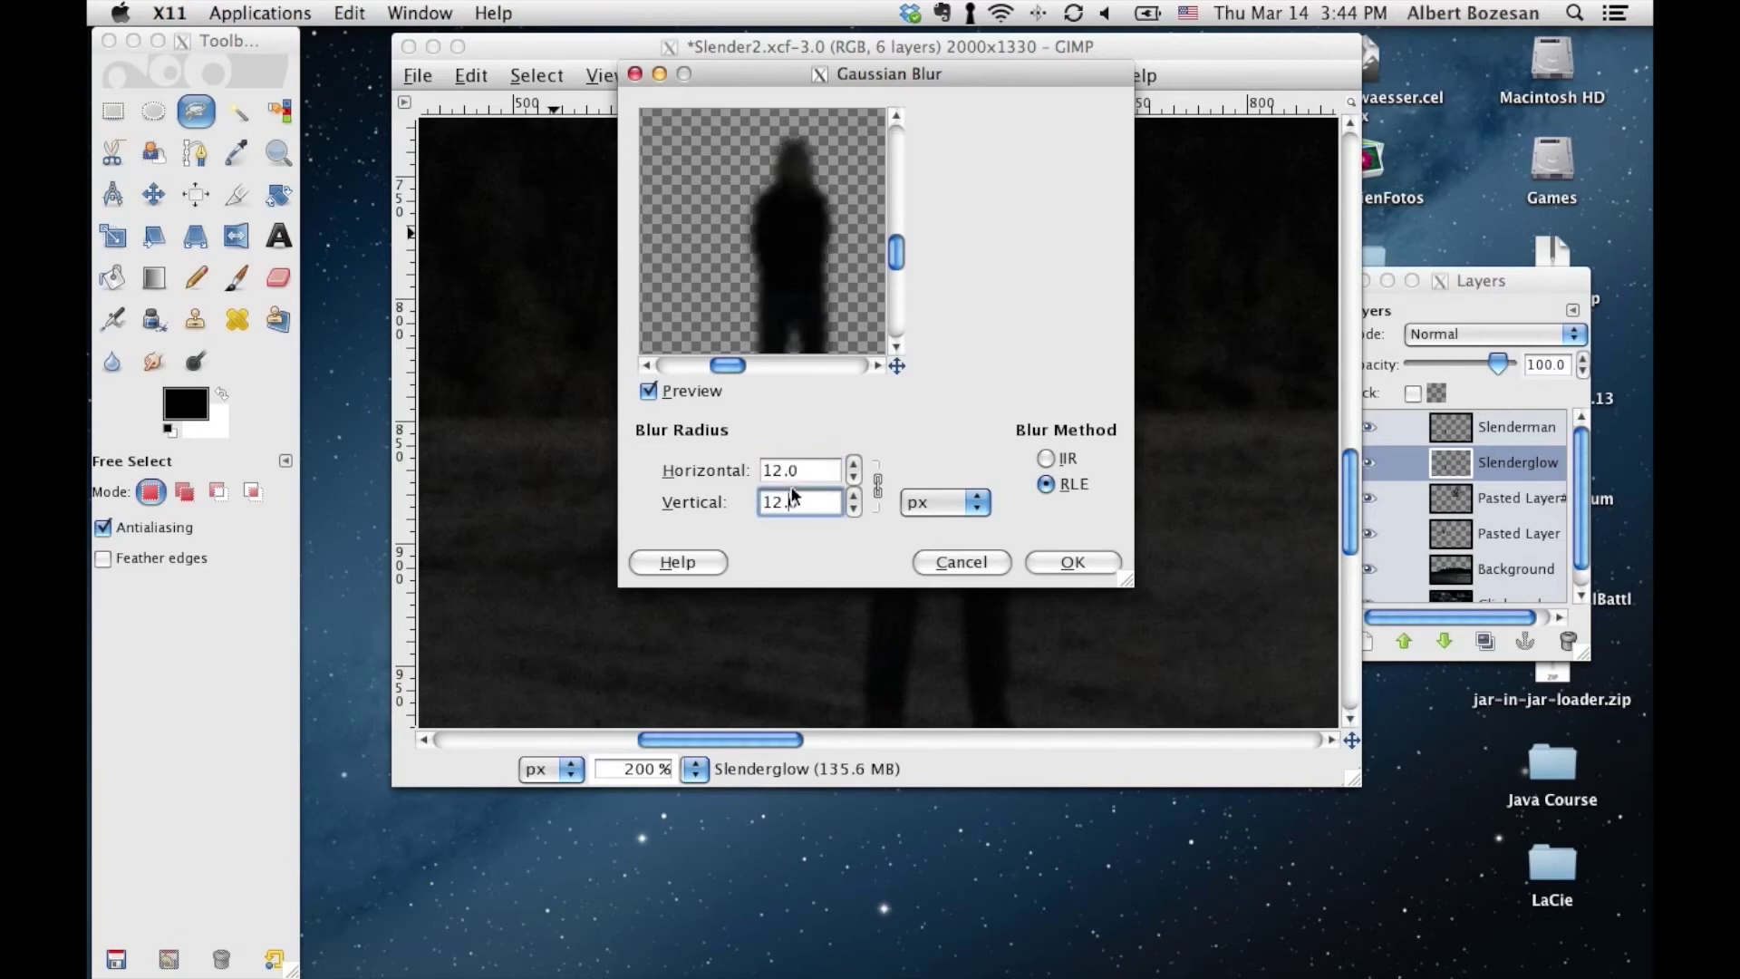
pyautogui.doubleClick(823, 461)
pyautogui.write('15')
pyautogui.press('Tab')
pyautogui.write('15')
pyautogui.click(806, 478)
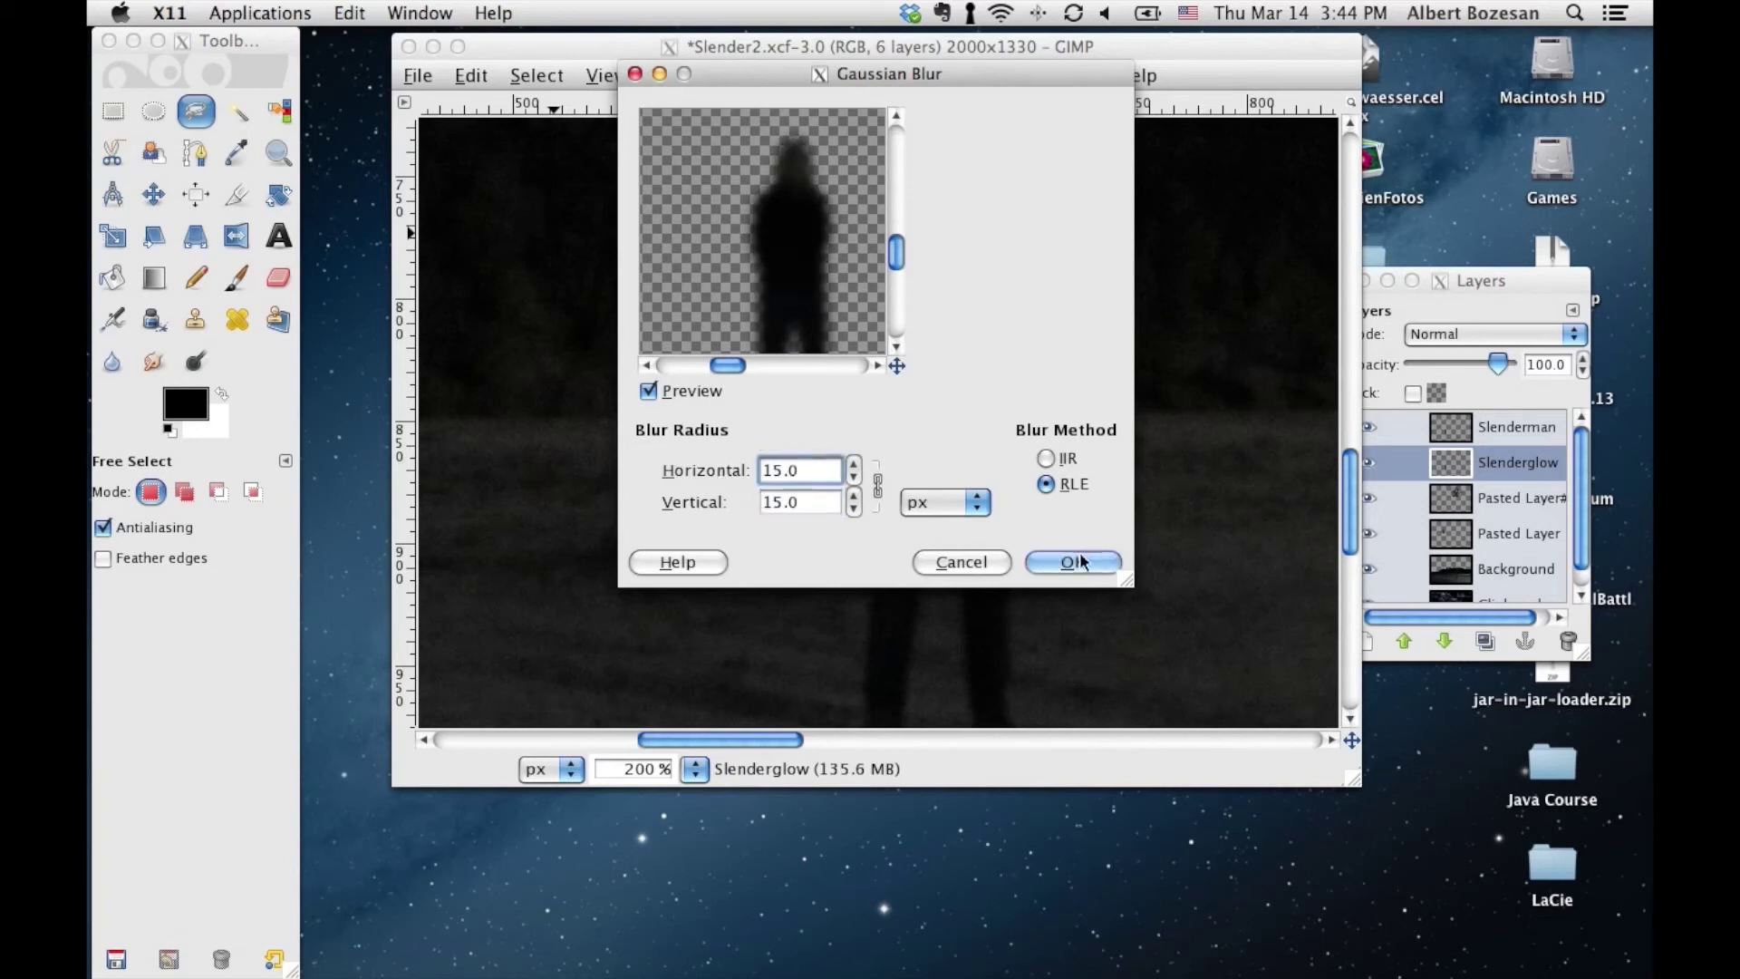
pyautogui.click(1082, 563)
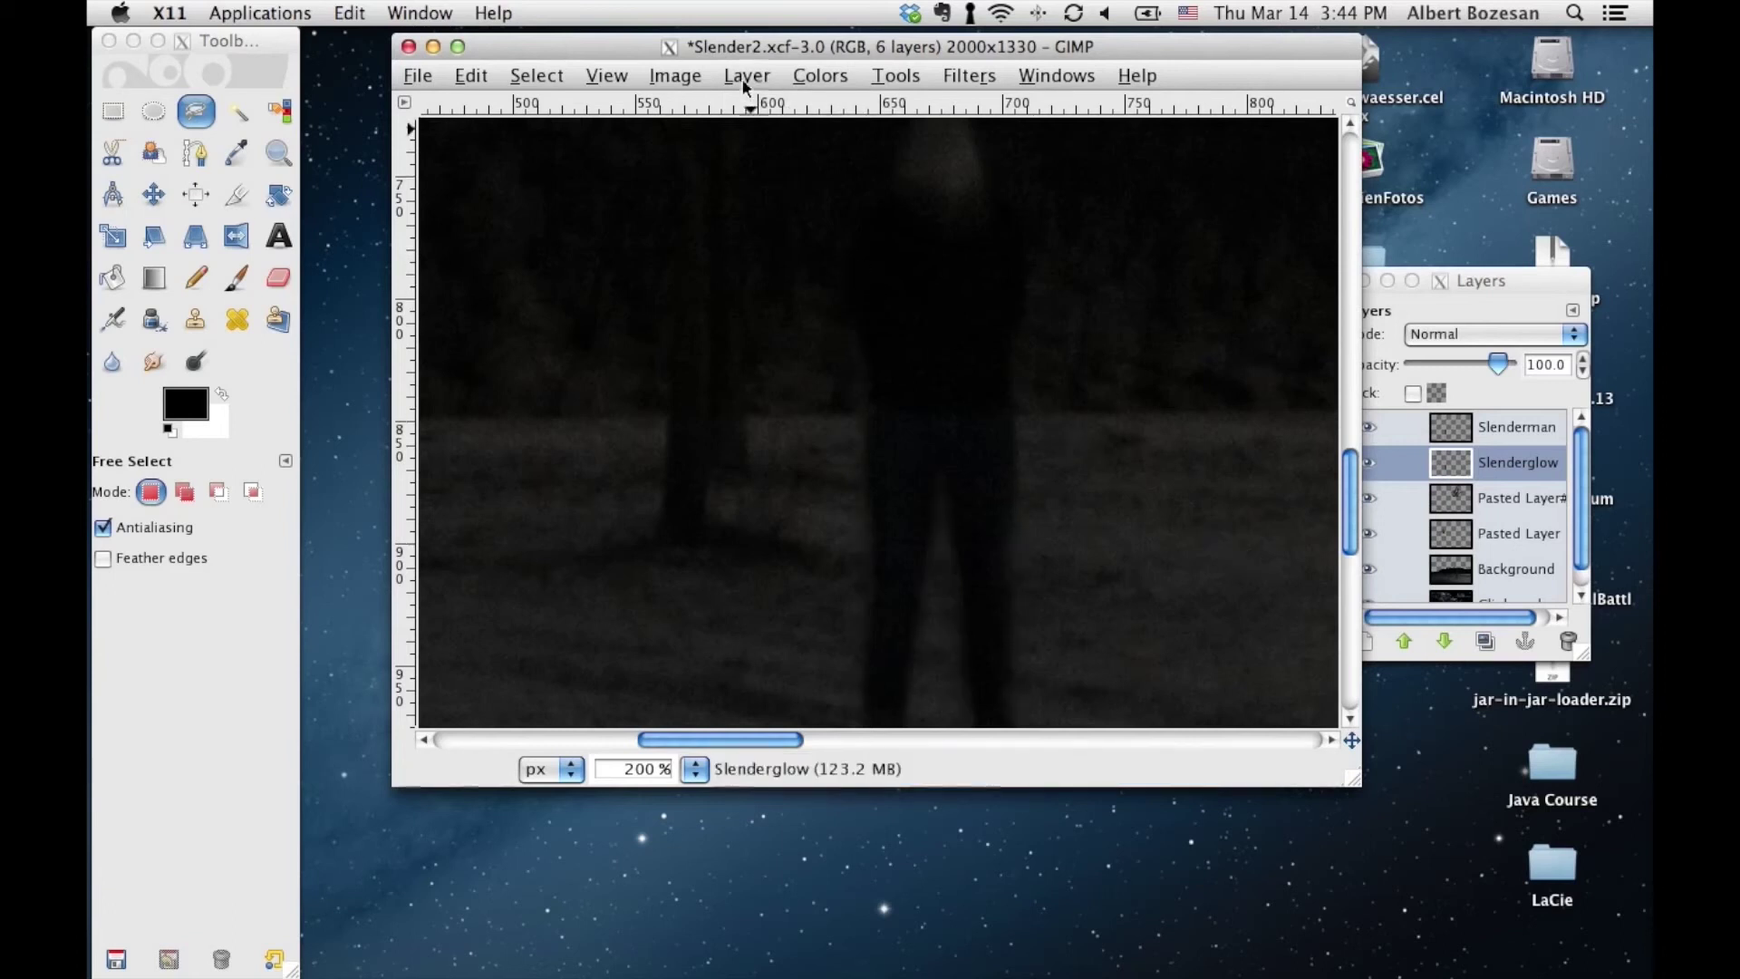
# Brighten the Slenderglow layer with Brightness 28 and Contrast 10
pyautogui.click(807, 73)
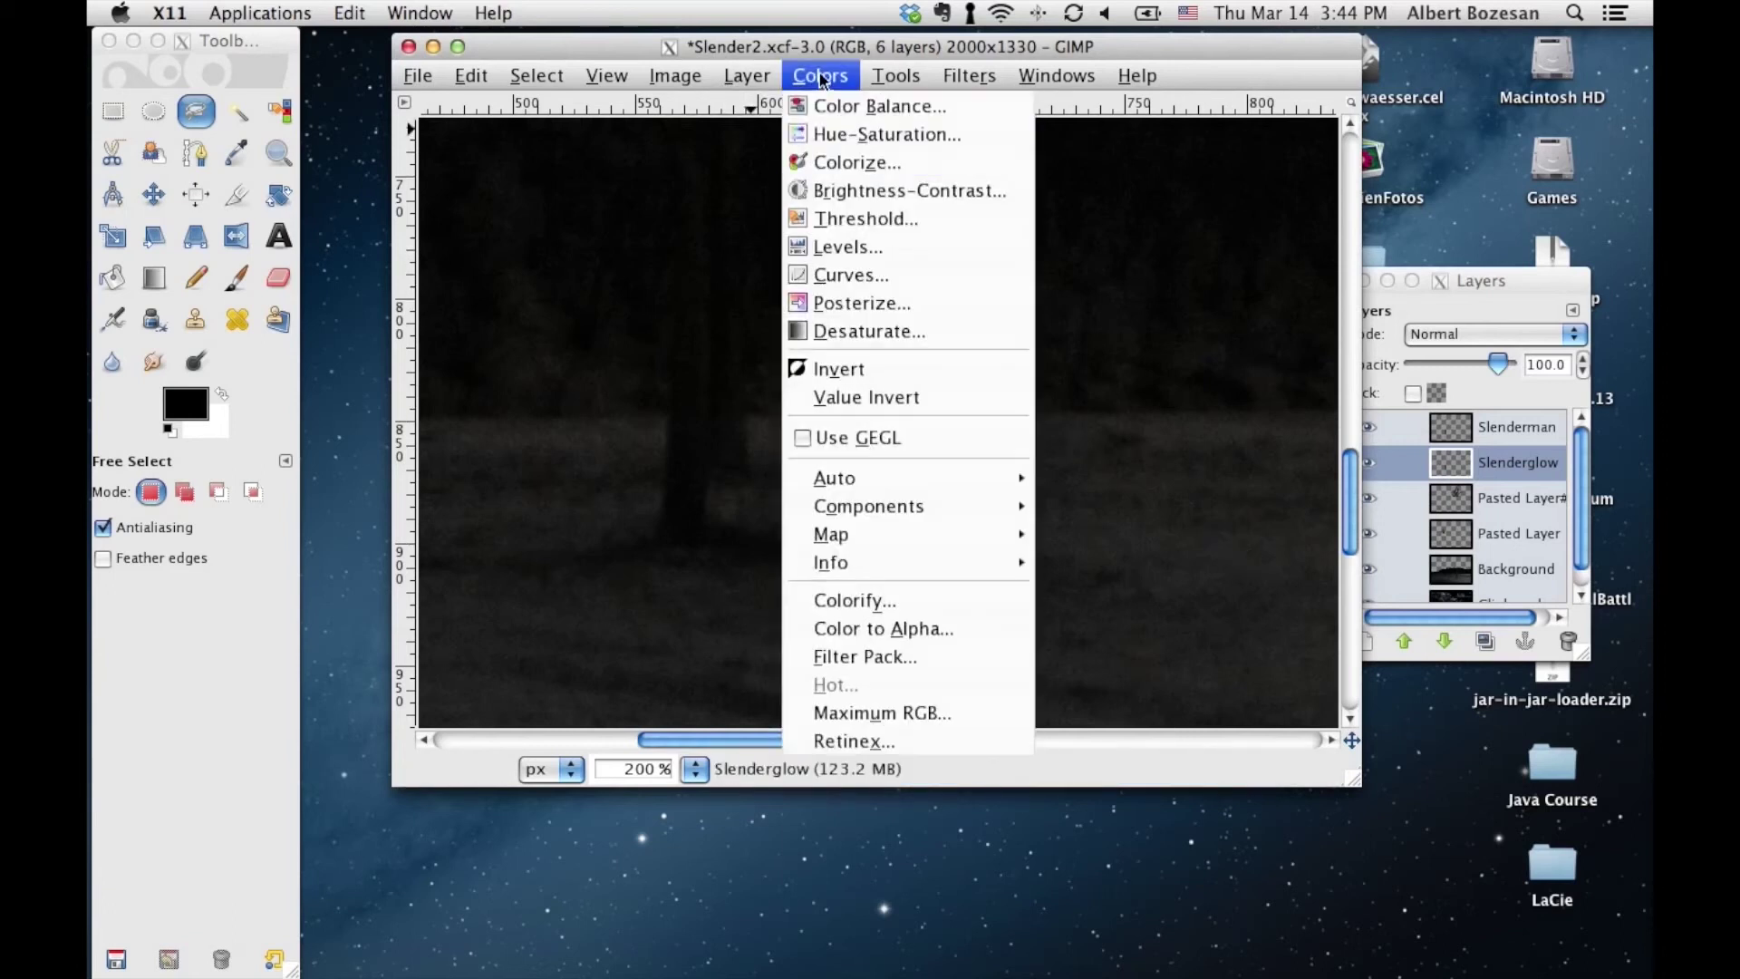
pyautogui.click(854, 182)
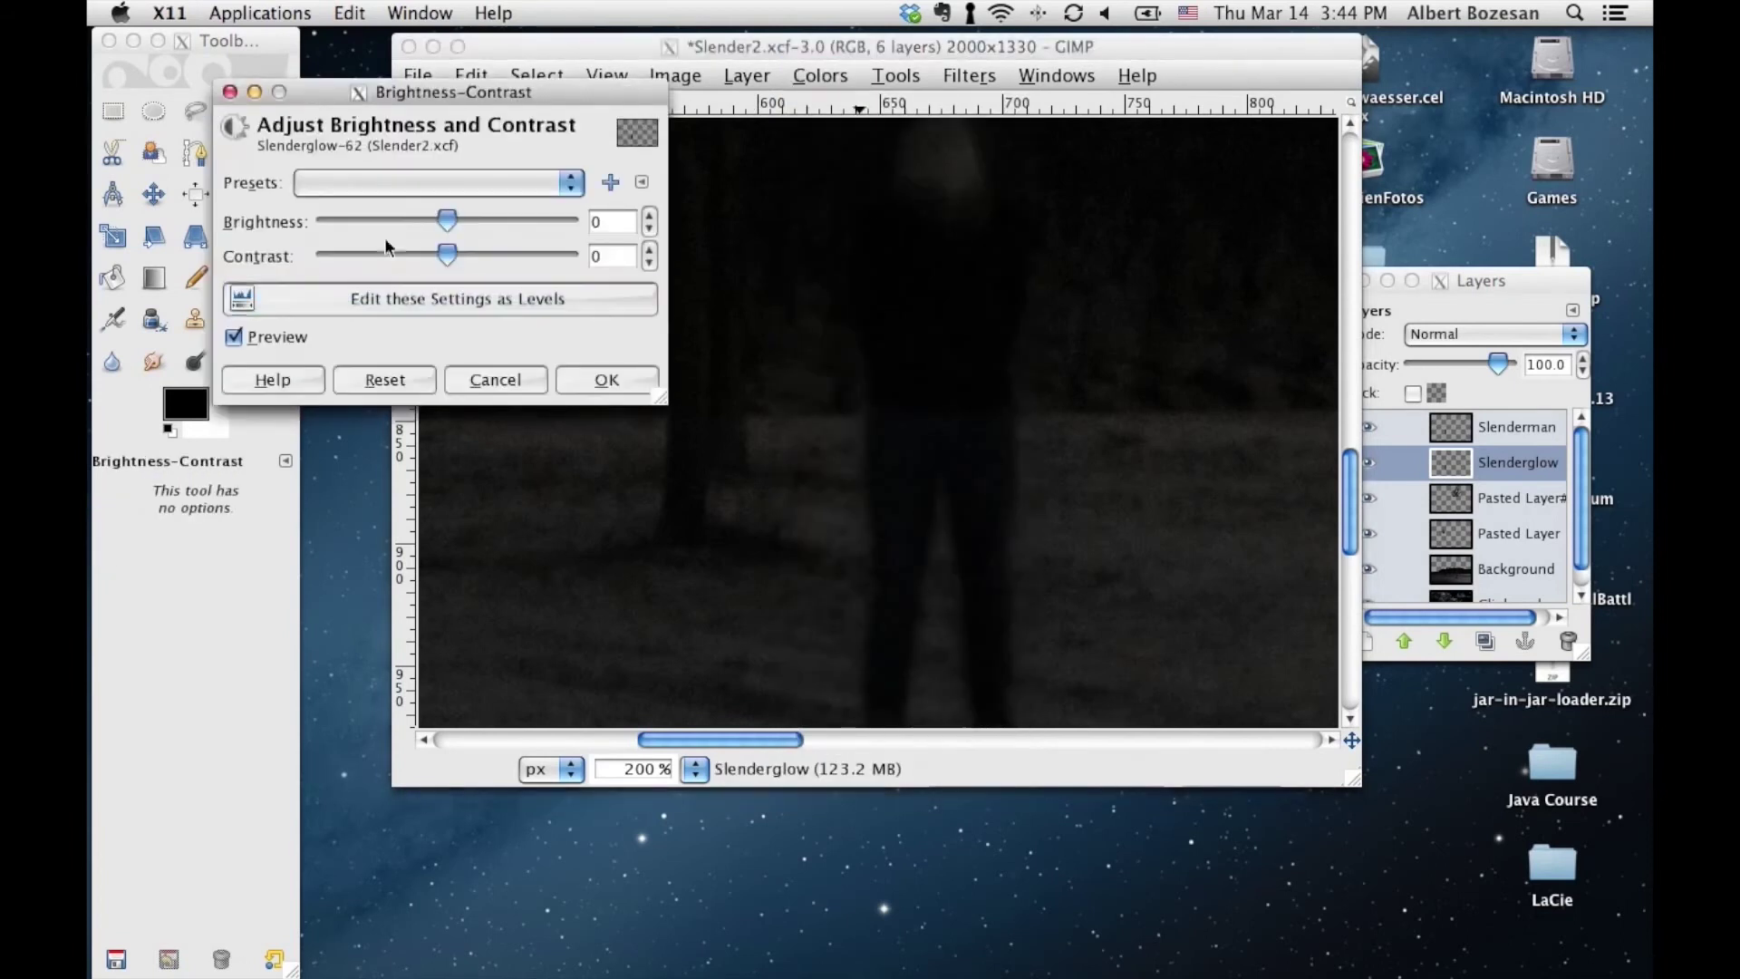
pyautogui.moveTo(448, 221); pyautogui.dragTo(474, 216)
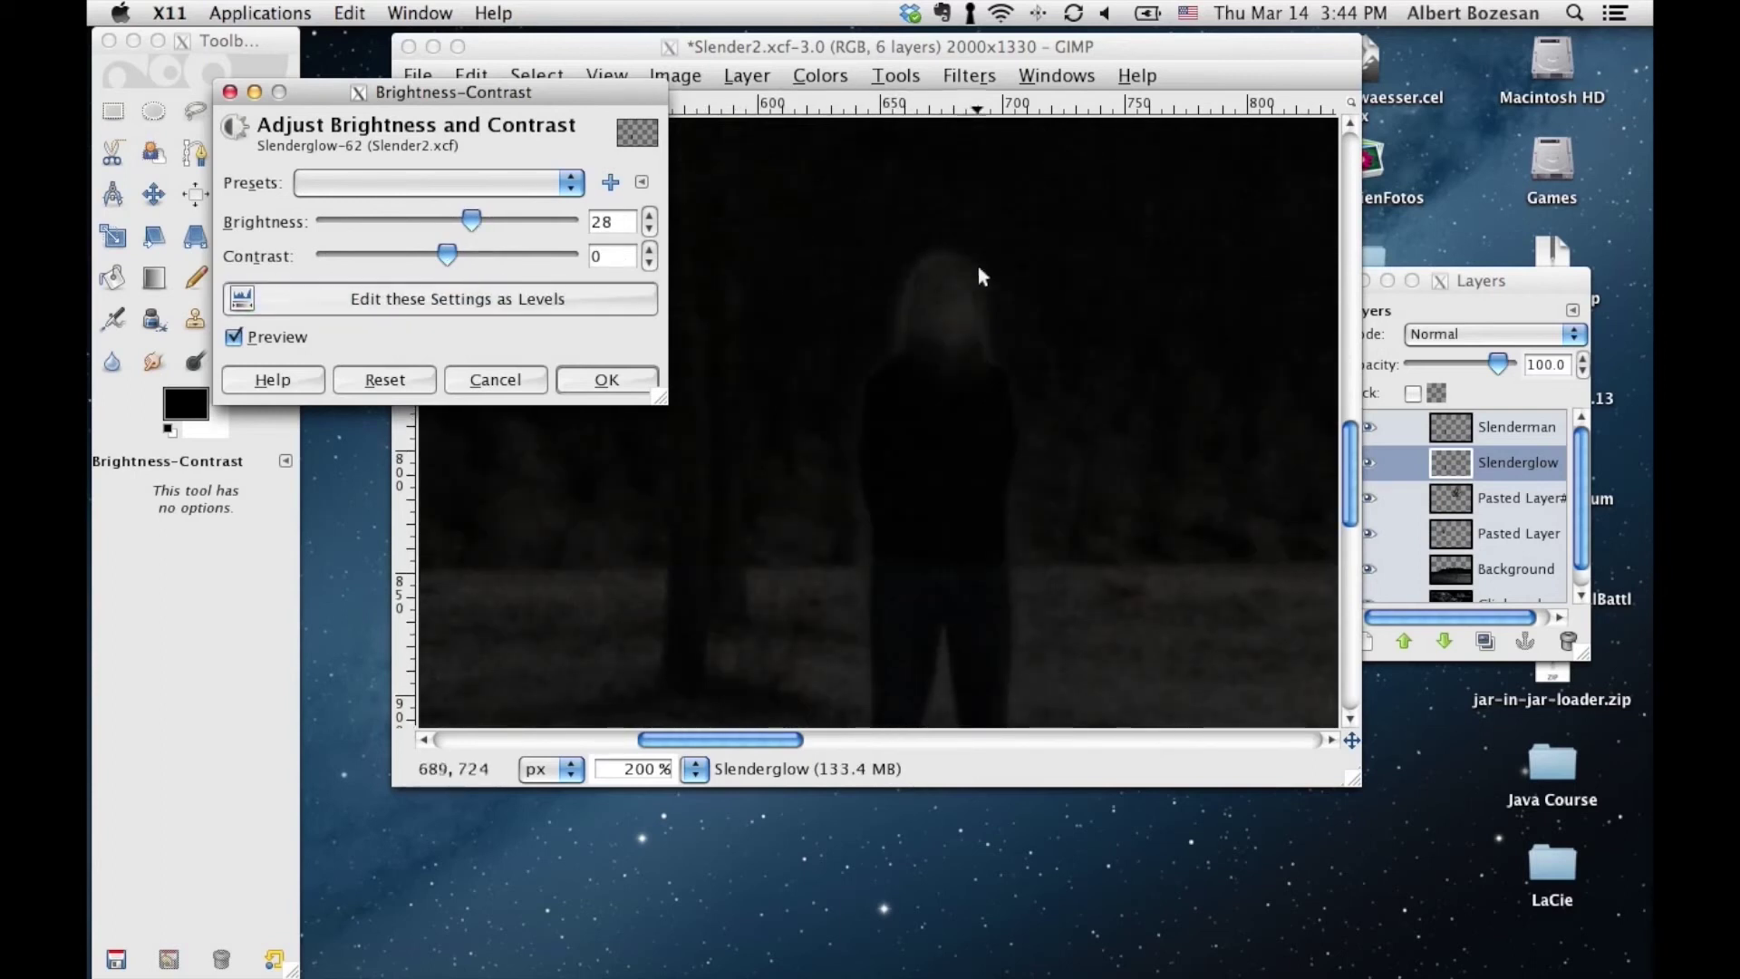
pyautogui.moveTo(458, 252); pyautogui.dragTo(454, 255)
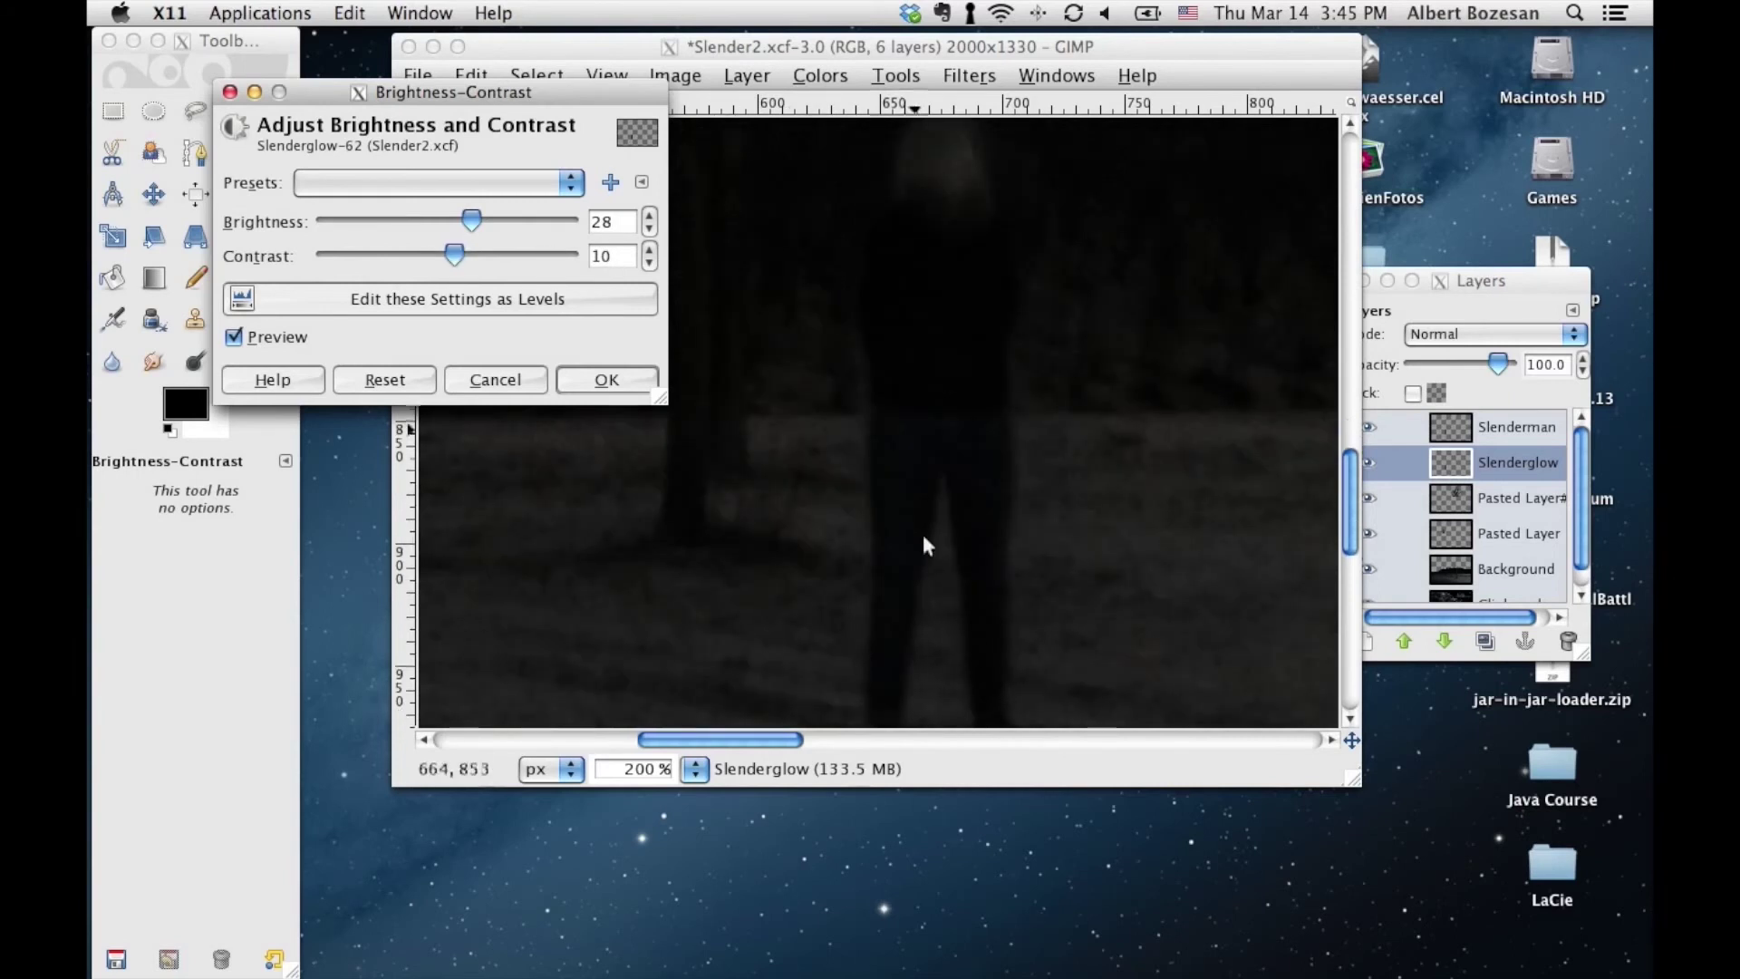
pyautogui.scroll(3, 999, 442)
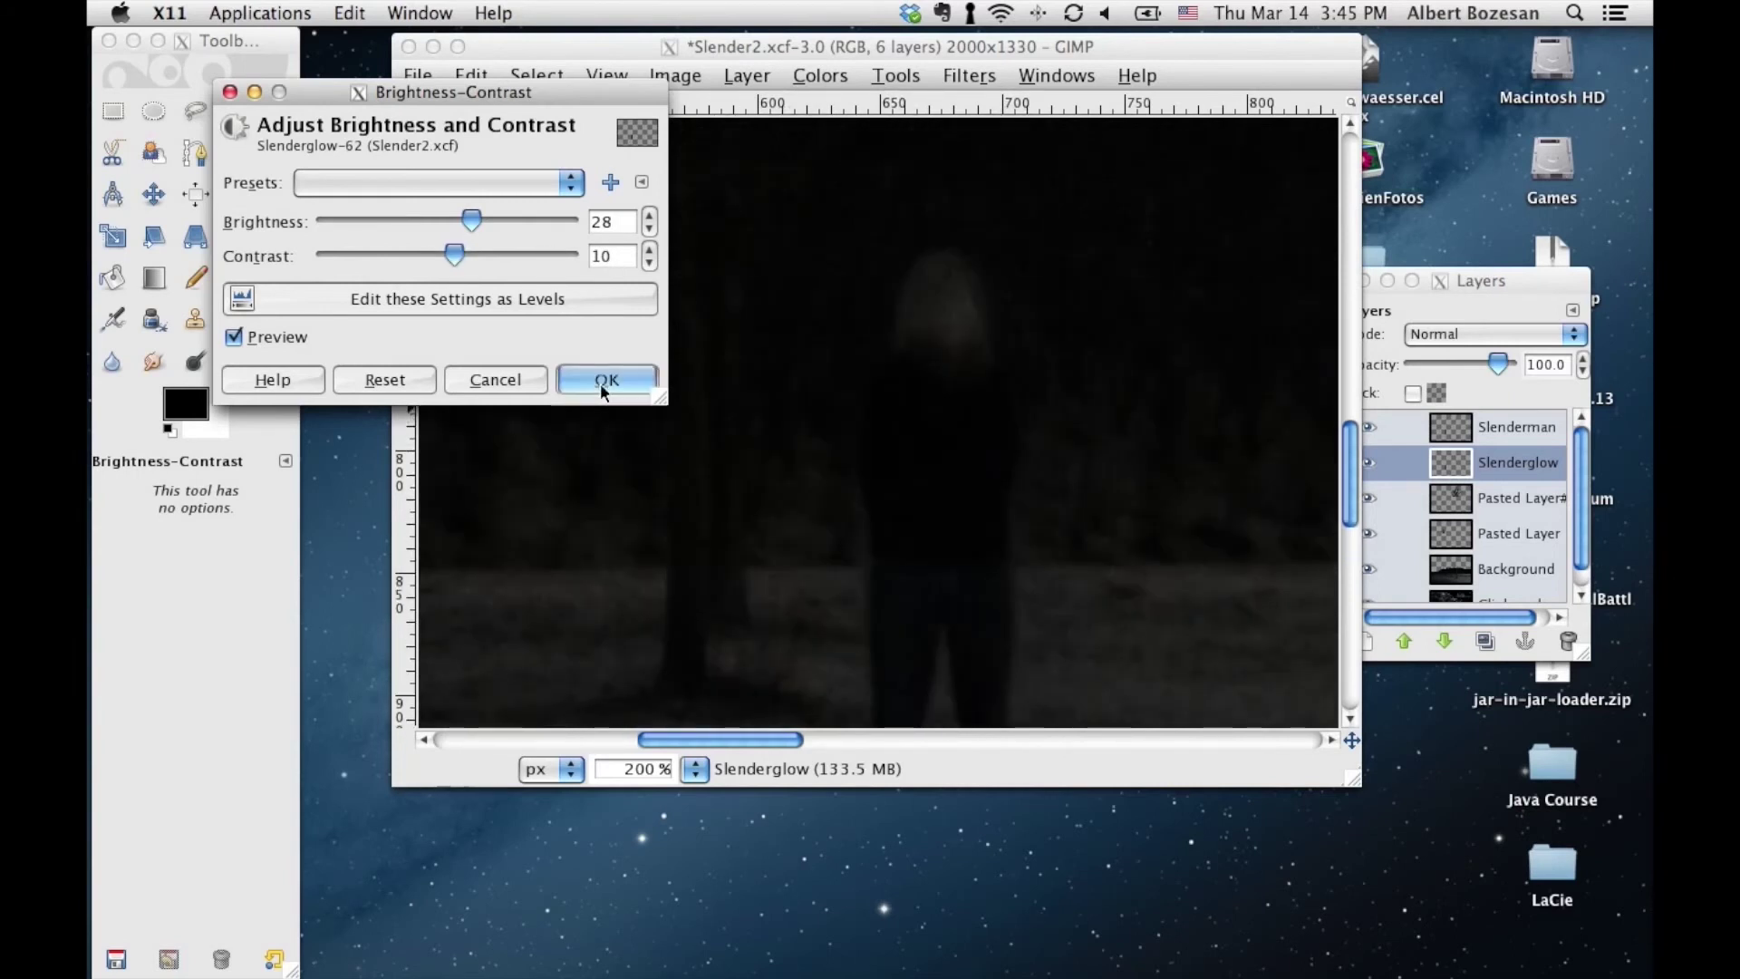
pyautogui.click(600, 381)
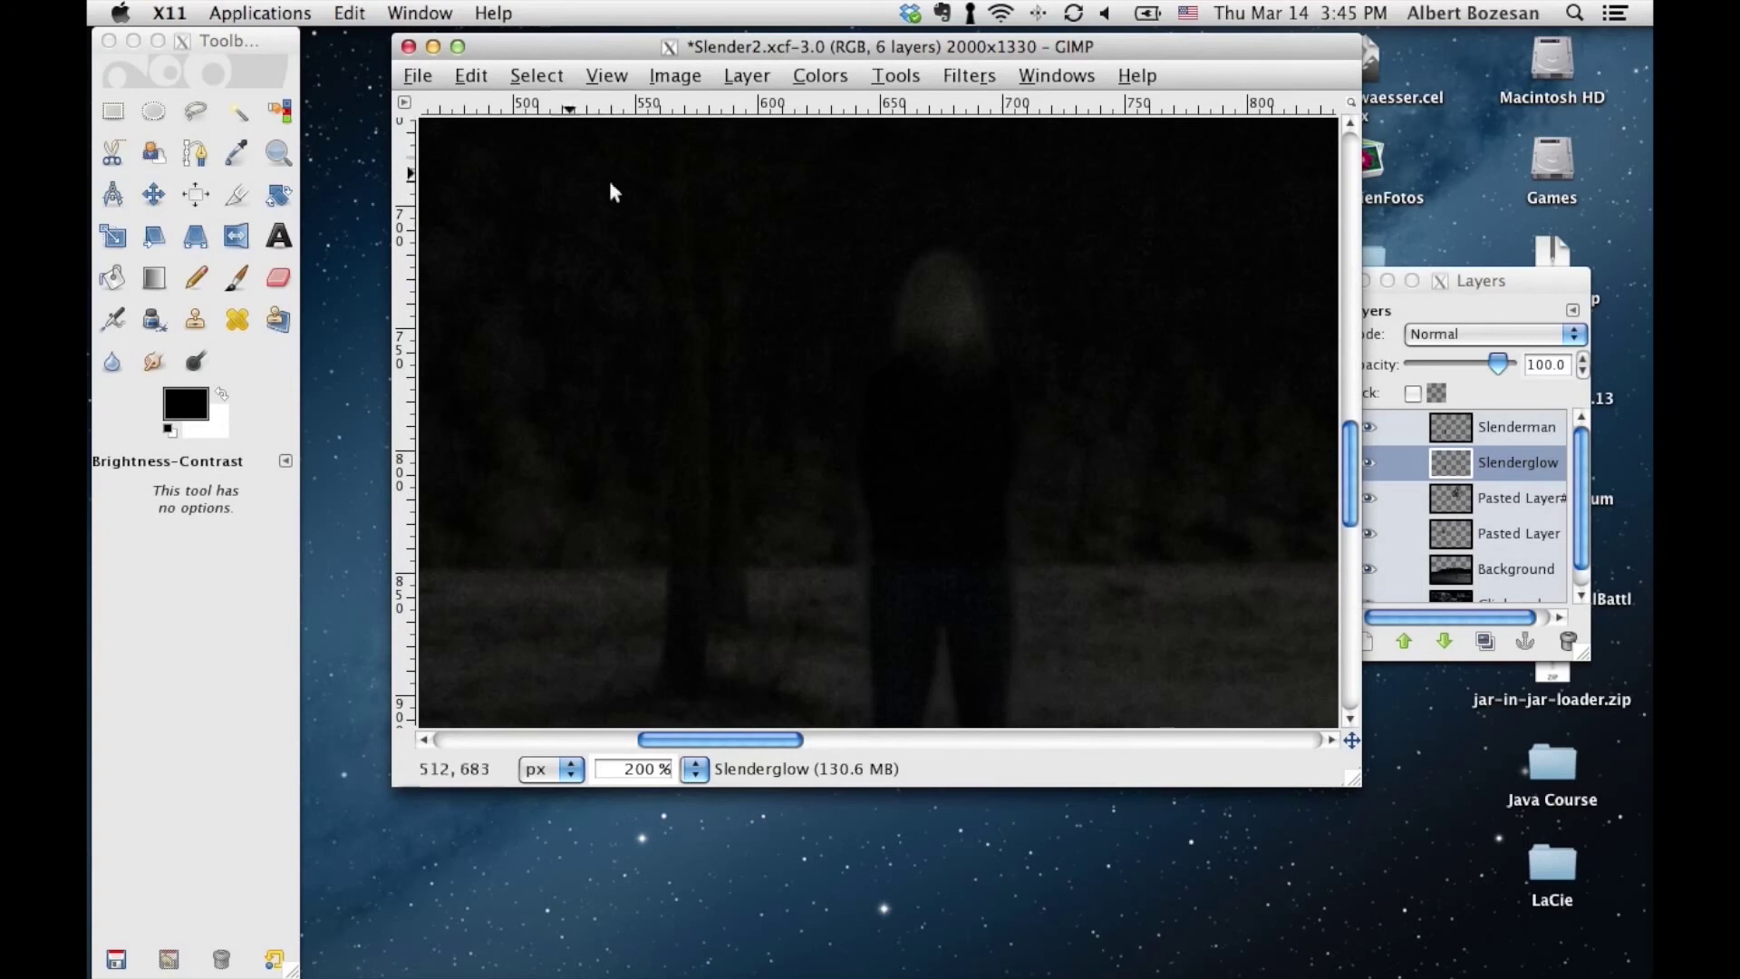
# Save the image, then pick Free Select with the Slenderman layer active
pyautogui.hotkey('ctrl', 's')
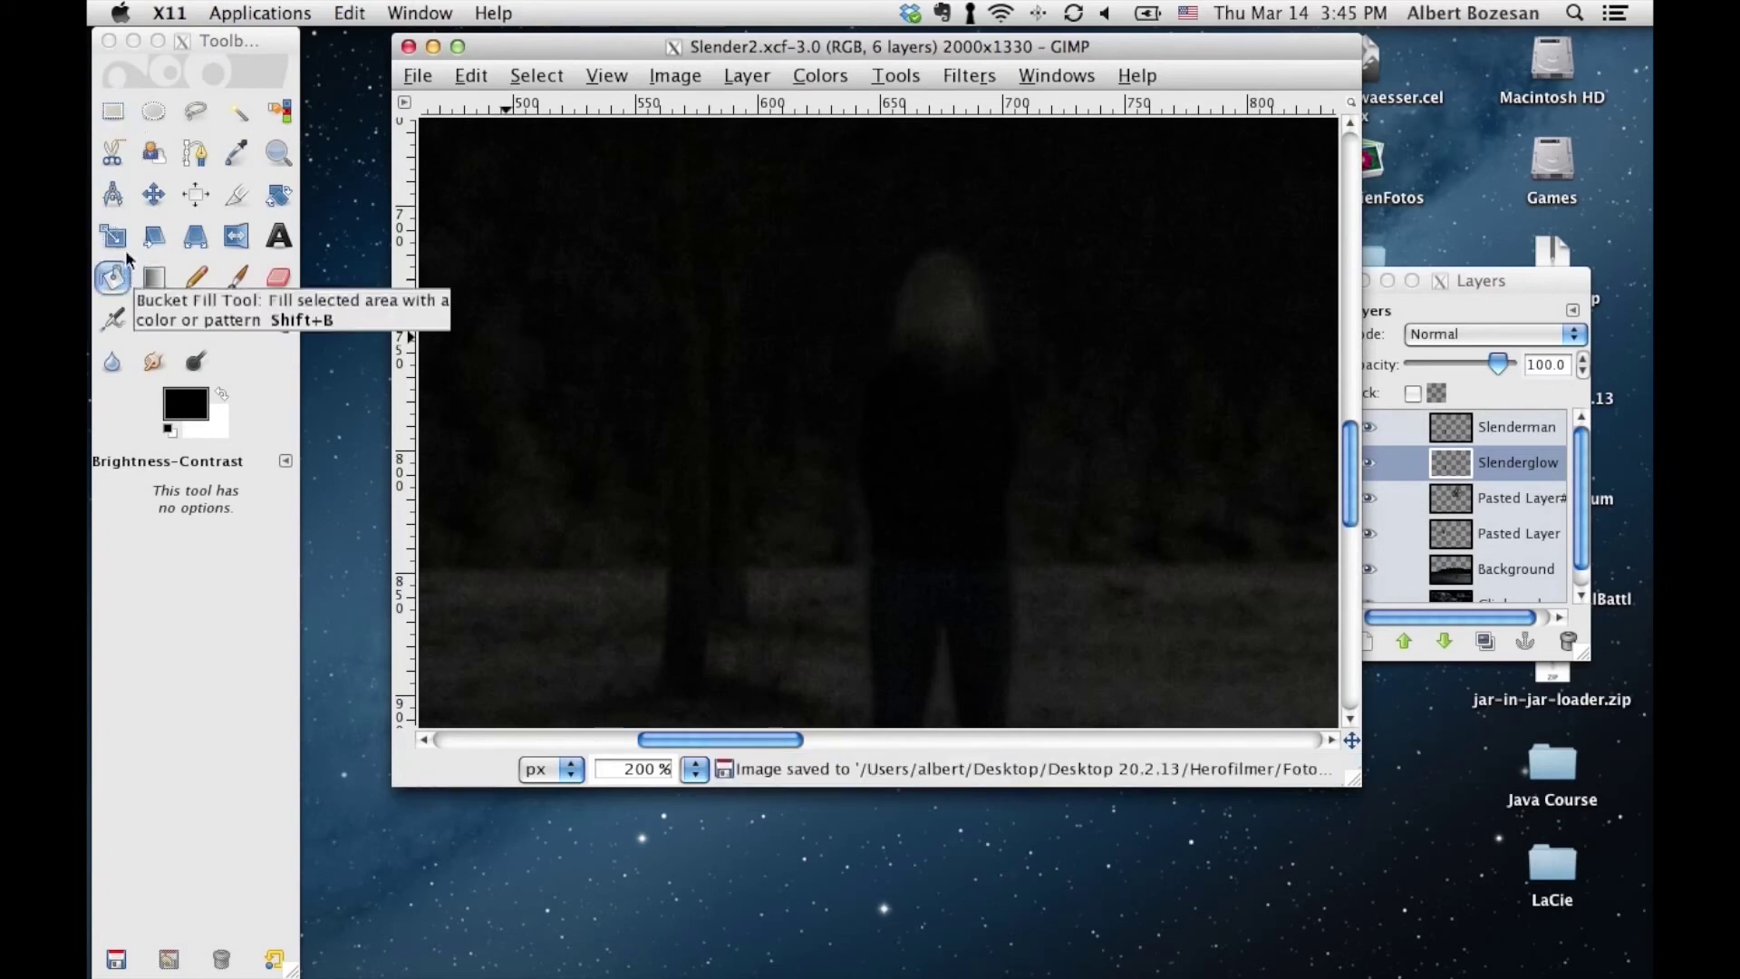
pyautogui.click(188, 112)
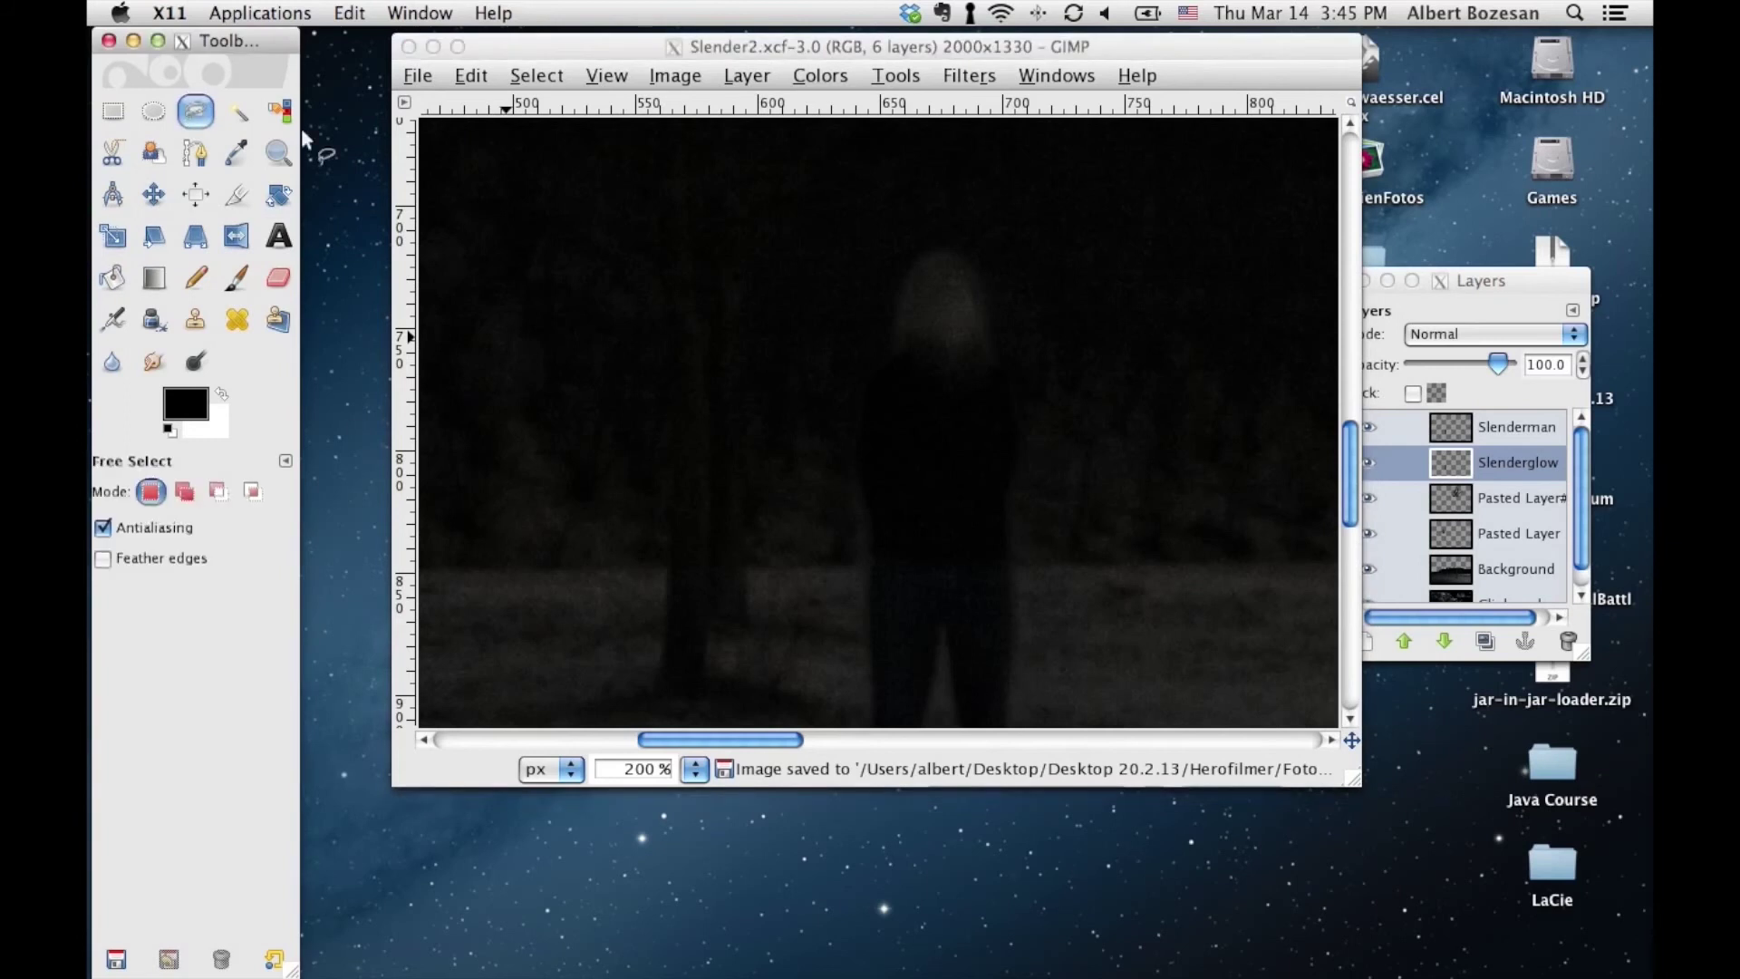
pyautogui.click(1495, 427)
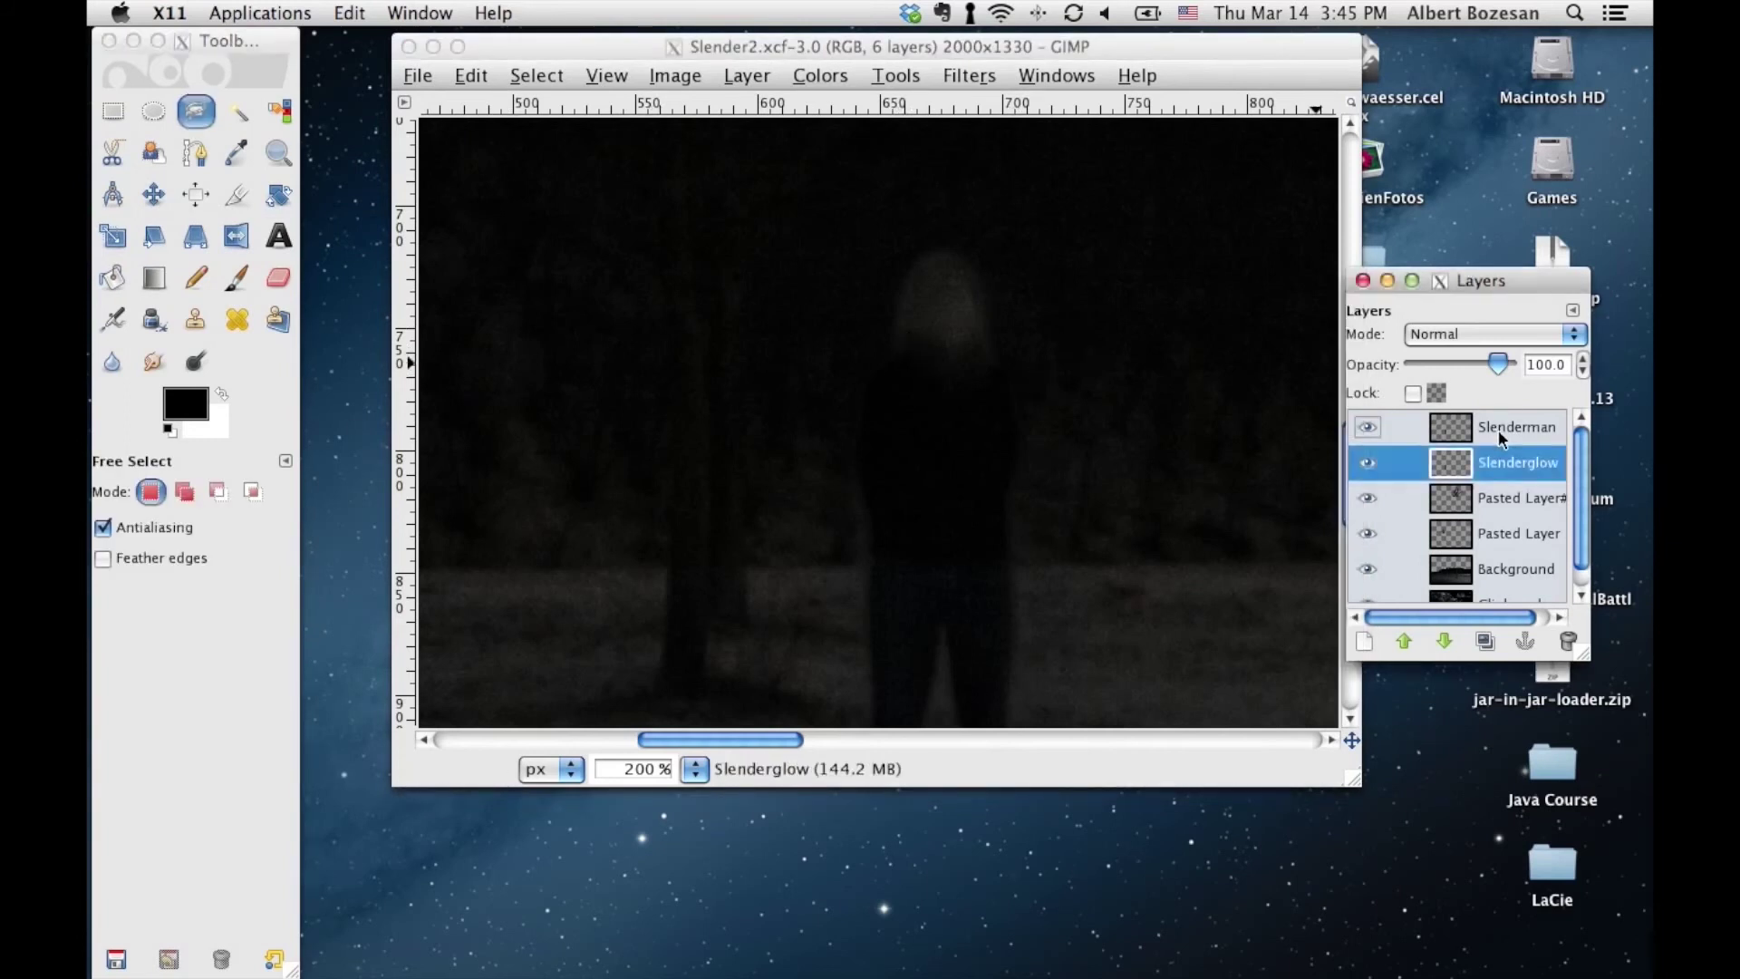
# Outline the figure's head with a freehand selection feathered by 4 px
pyautogui.click(904, 326)
pyautogui.click(917, 277)
pyautogui.click(940, 260)
pyautogui.click(974, 307)
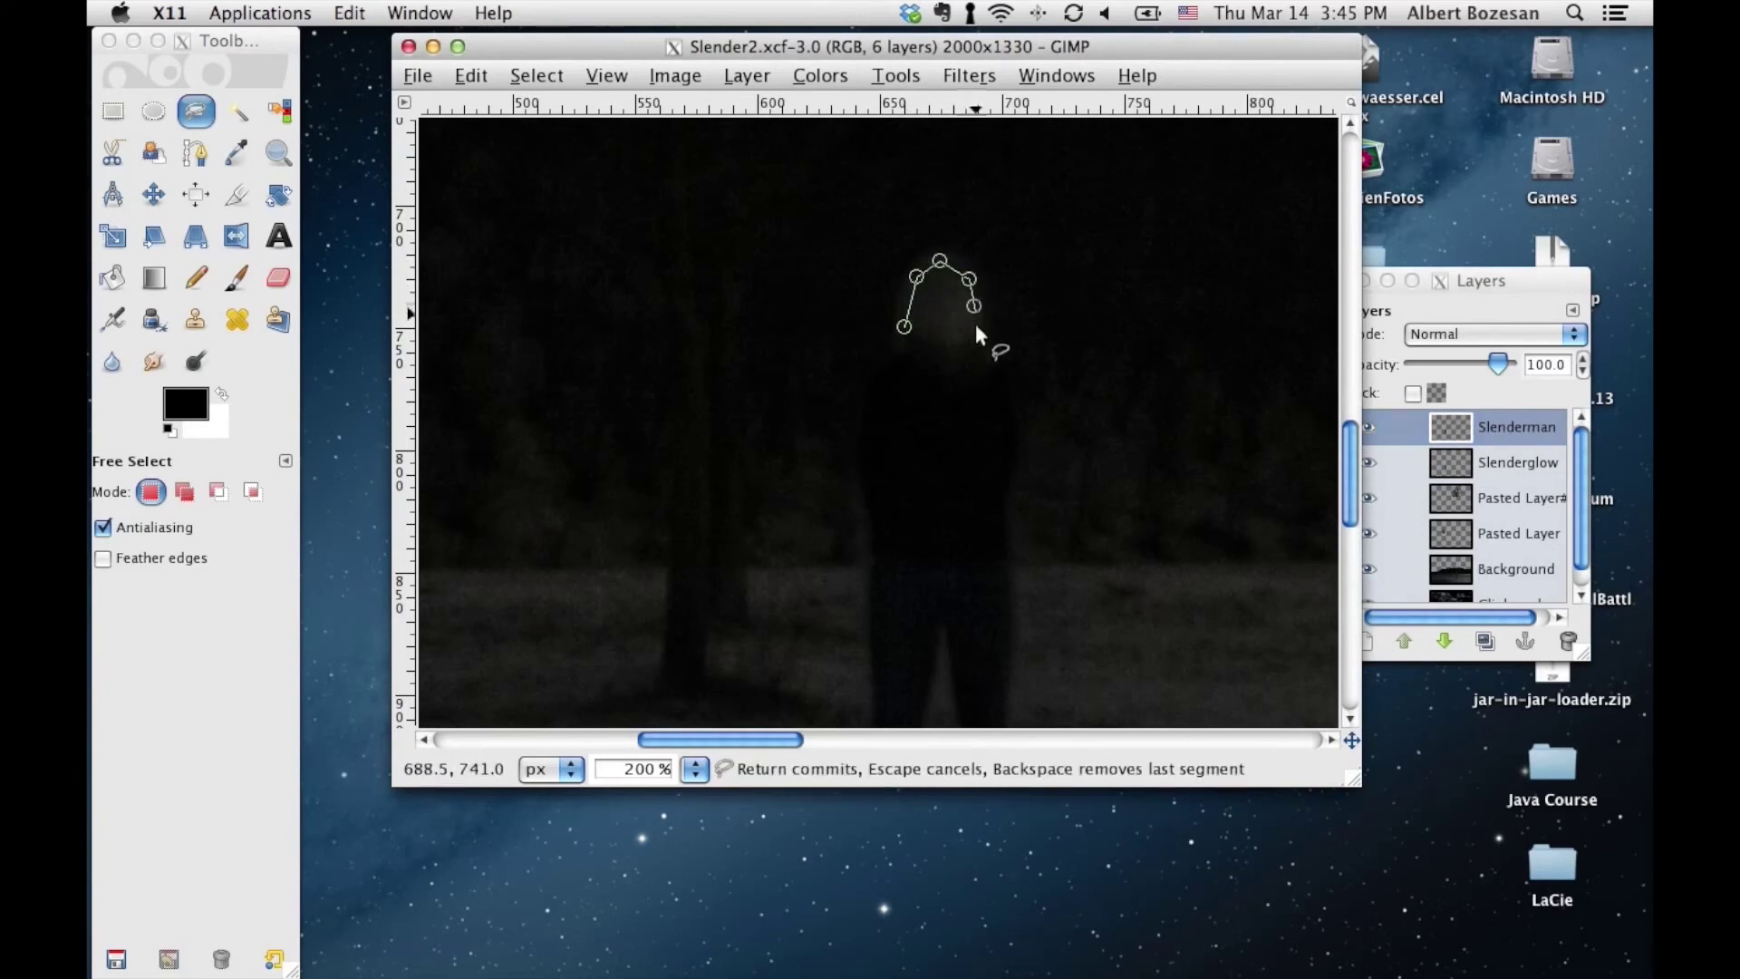
pyautogui.click(976, 354)
pyautogui.click(915, 353)
pyautogui.click(905, 328)
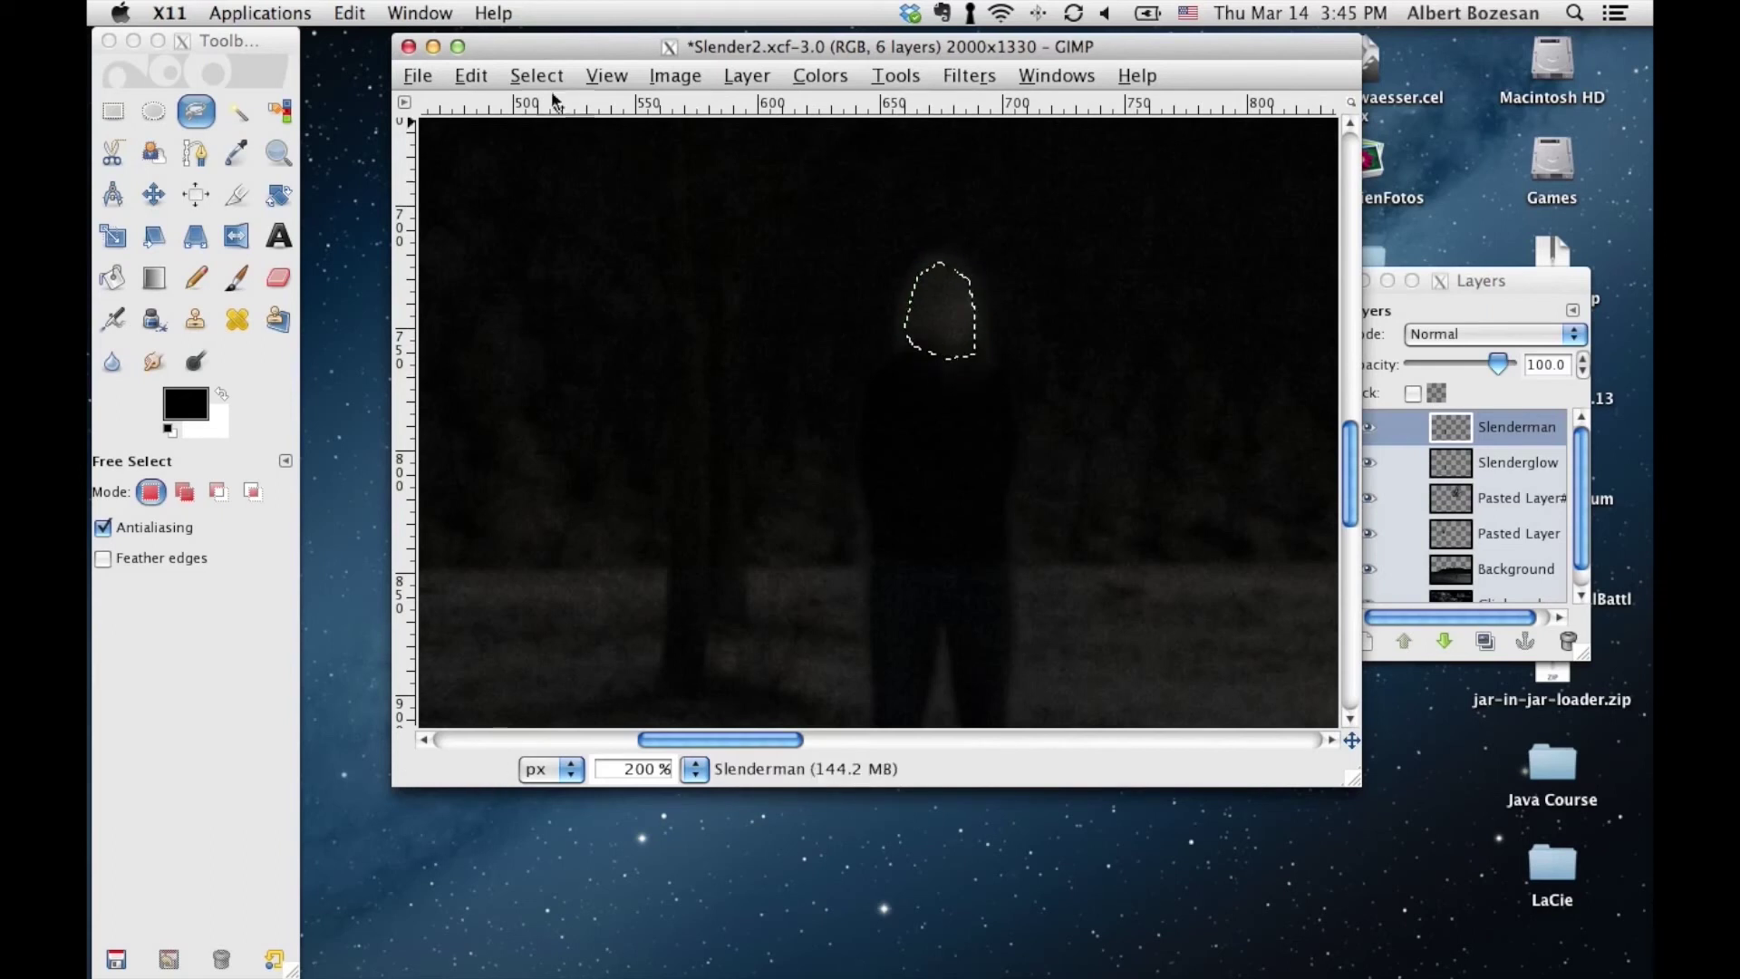
pyautogui.click(537, 76)
pyautogui.click(562, 312)
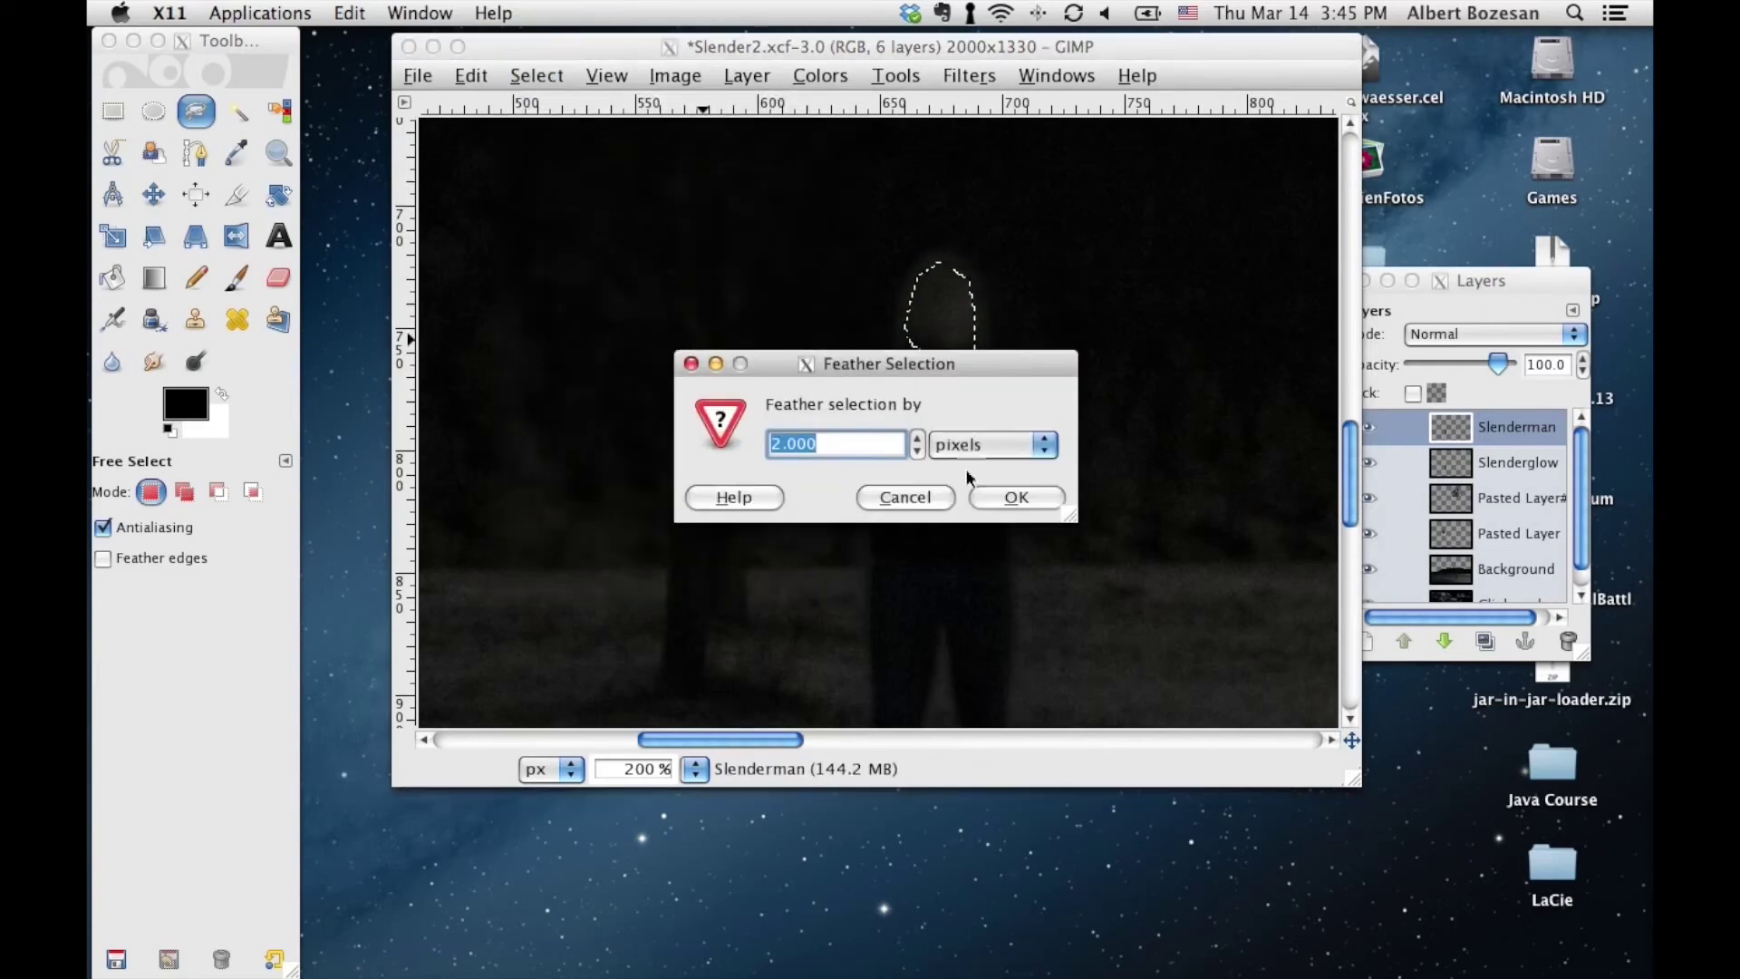
pyautogui.press('Up')
pyautogui.press('Up')
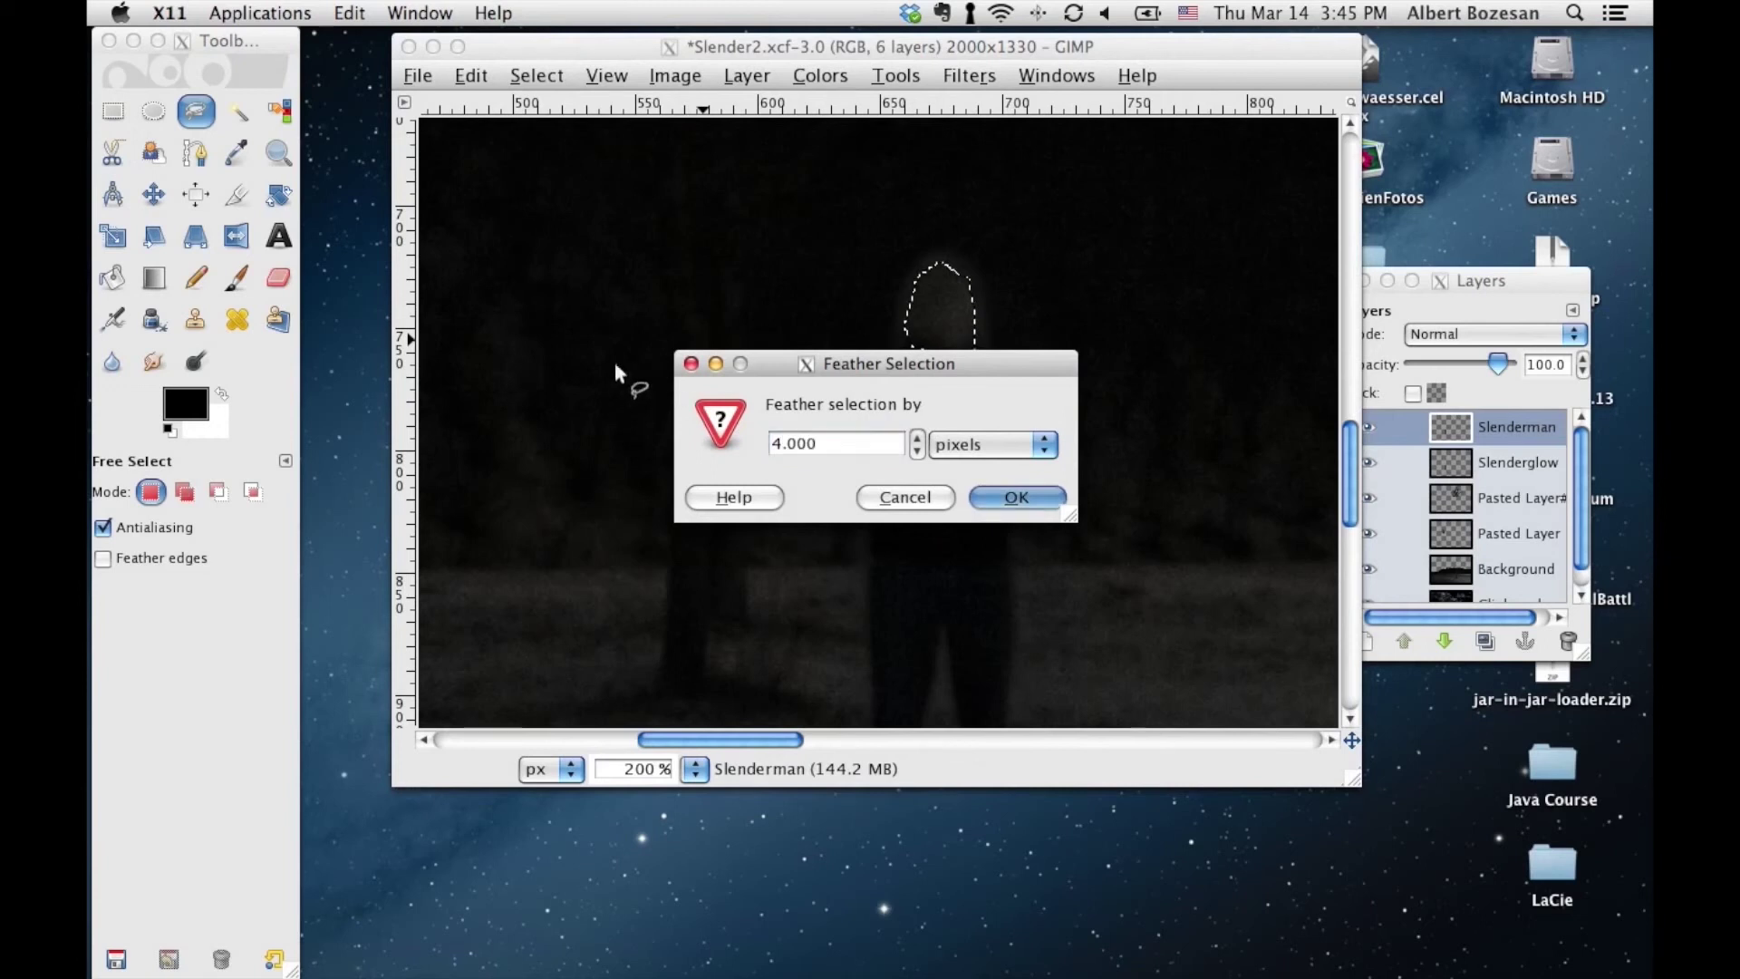
pyautogui.press('Return')
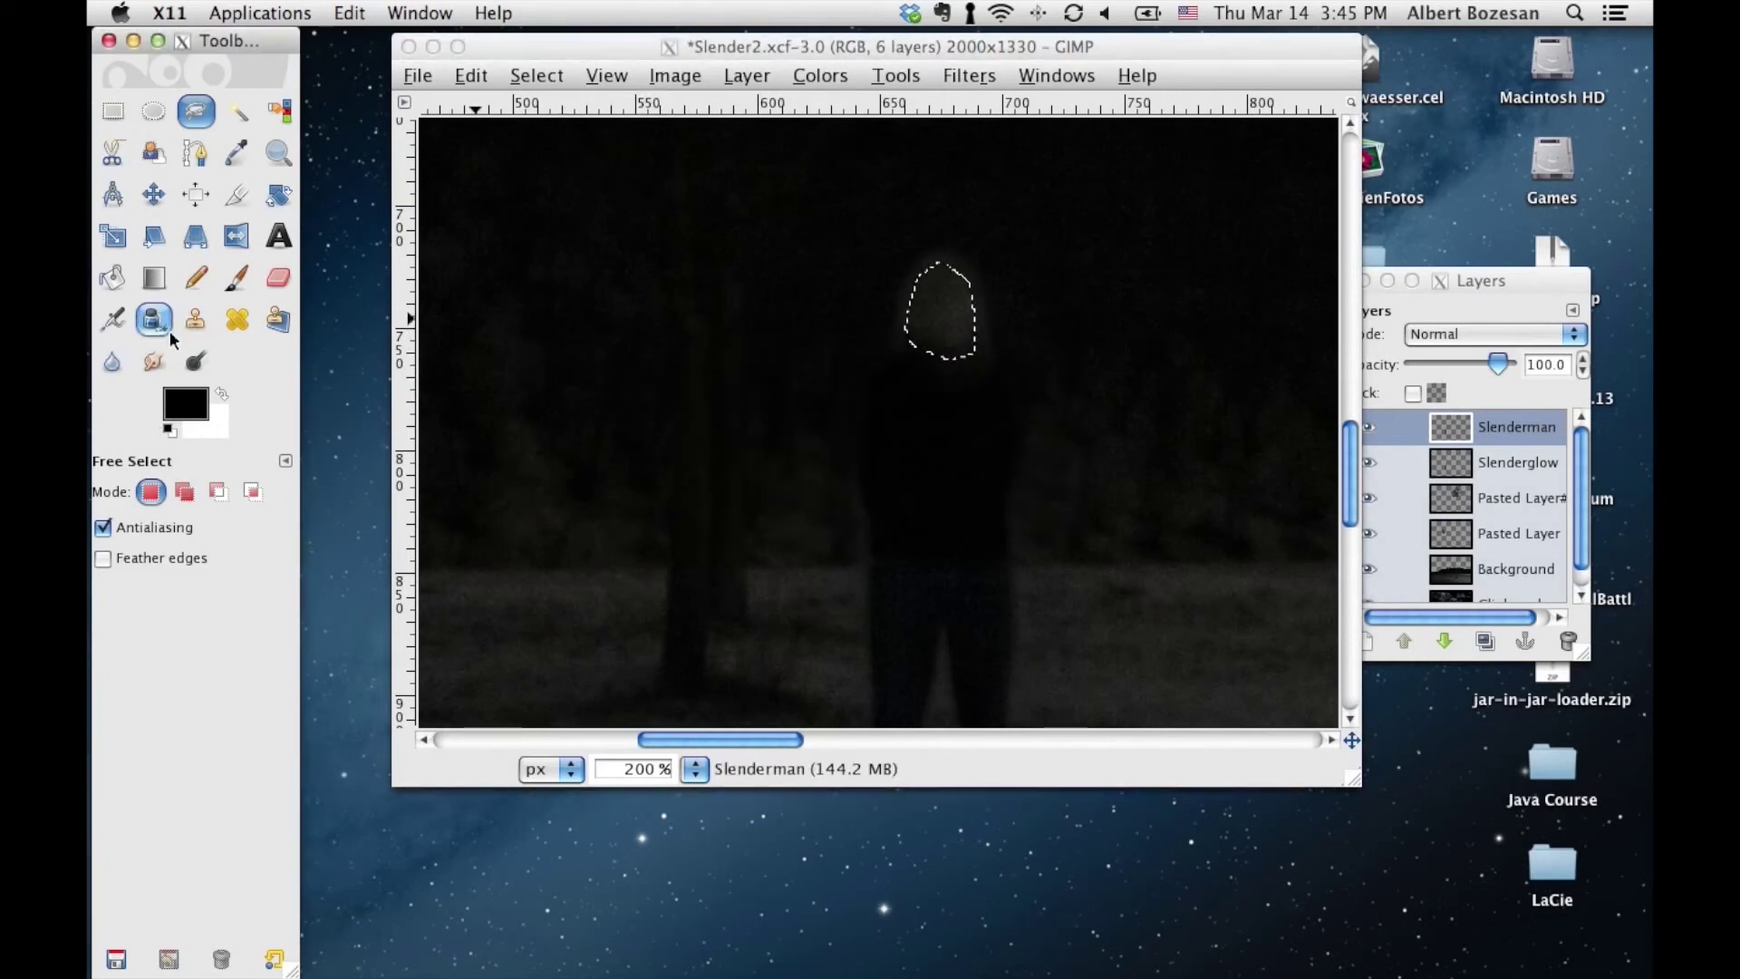
# Lighten the head inside the selection with the Dodge tool
pyautogui.click(194, 362)
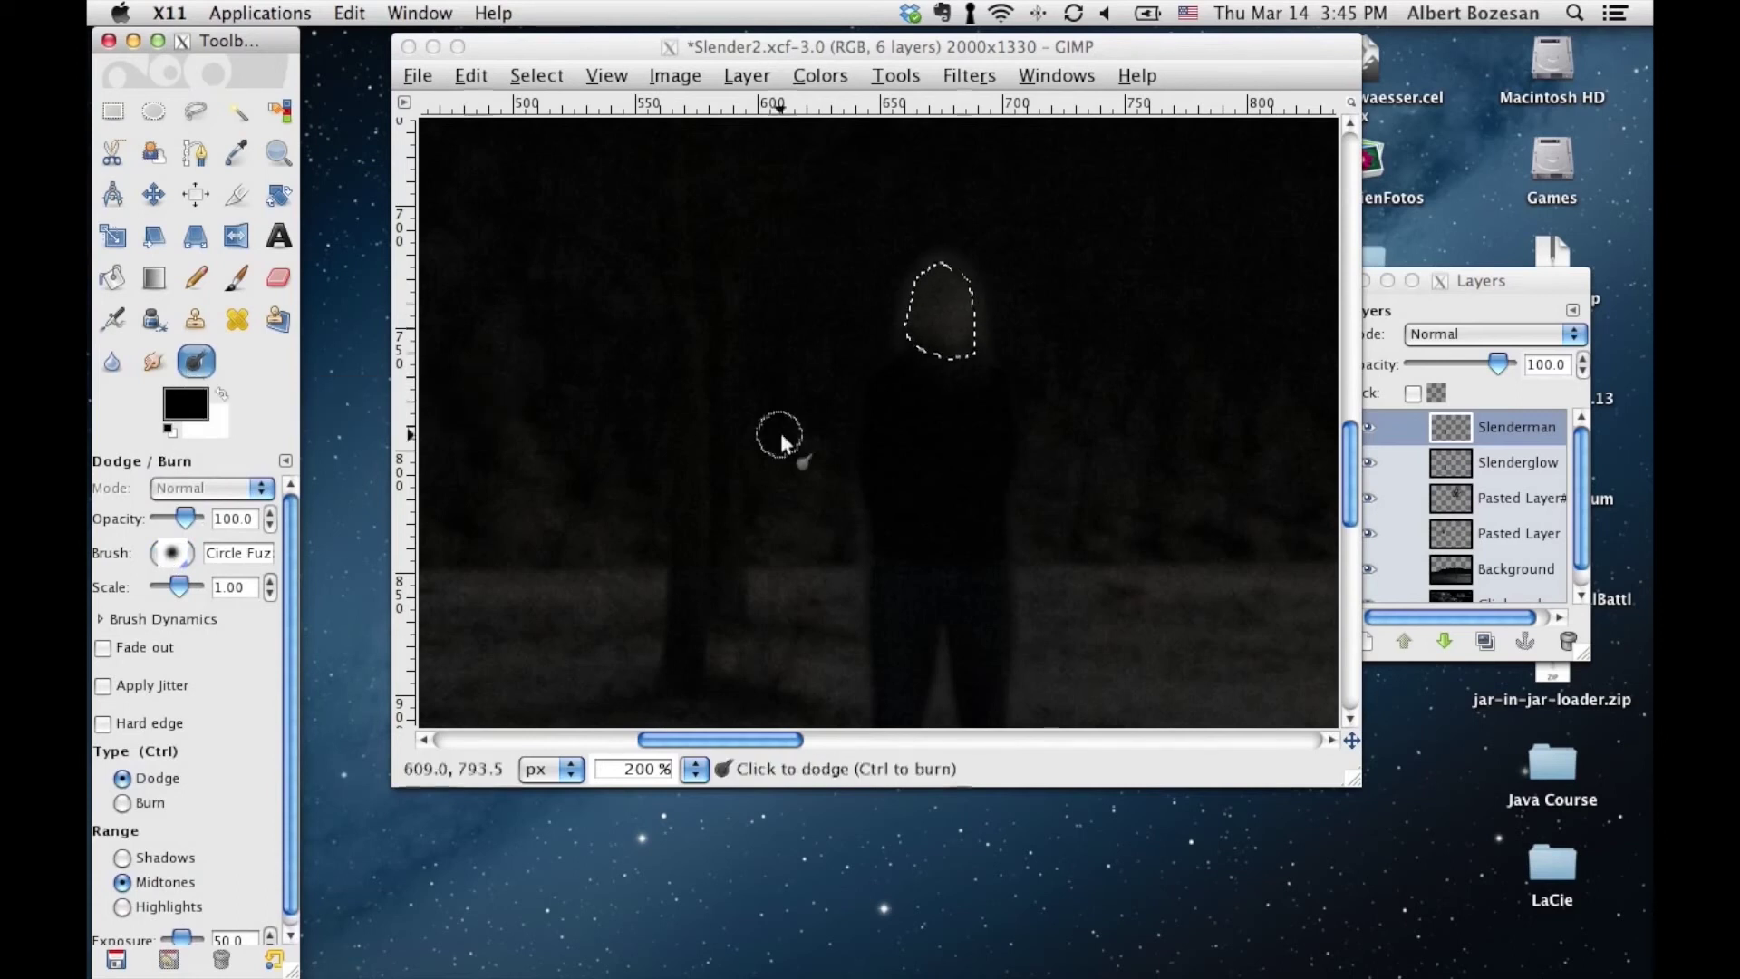
pyautogui.click(933, 325)
pyautogui.moveTo(932, 326)
pyautogui.mouseDown()
pyautogui.moveTo(937, 270)
pyautogui.moveTo(921, 317)
pyautogui.mouseUp()
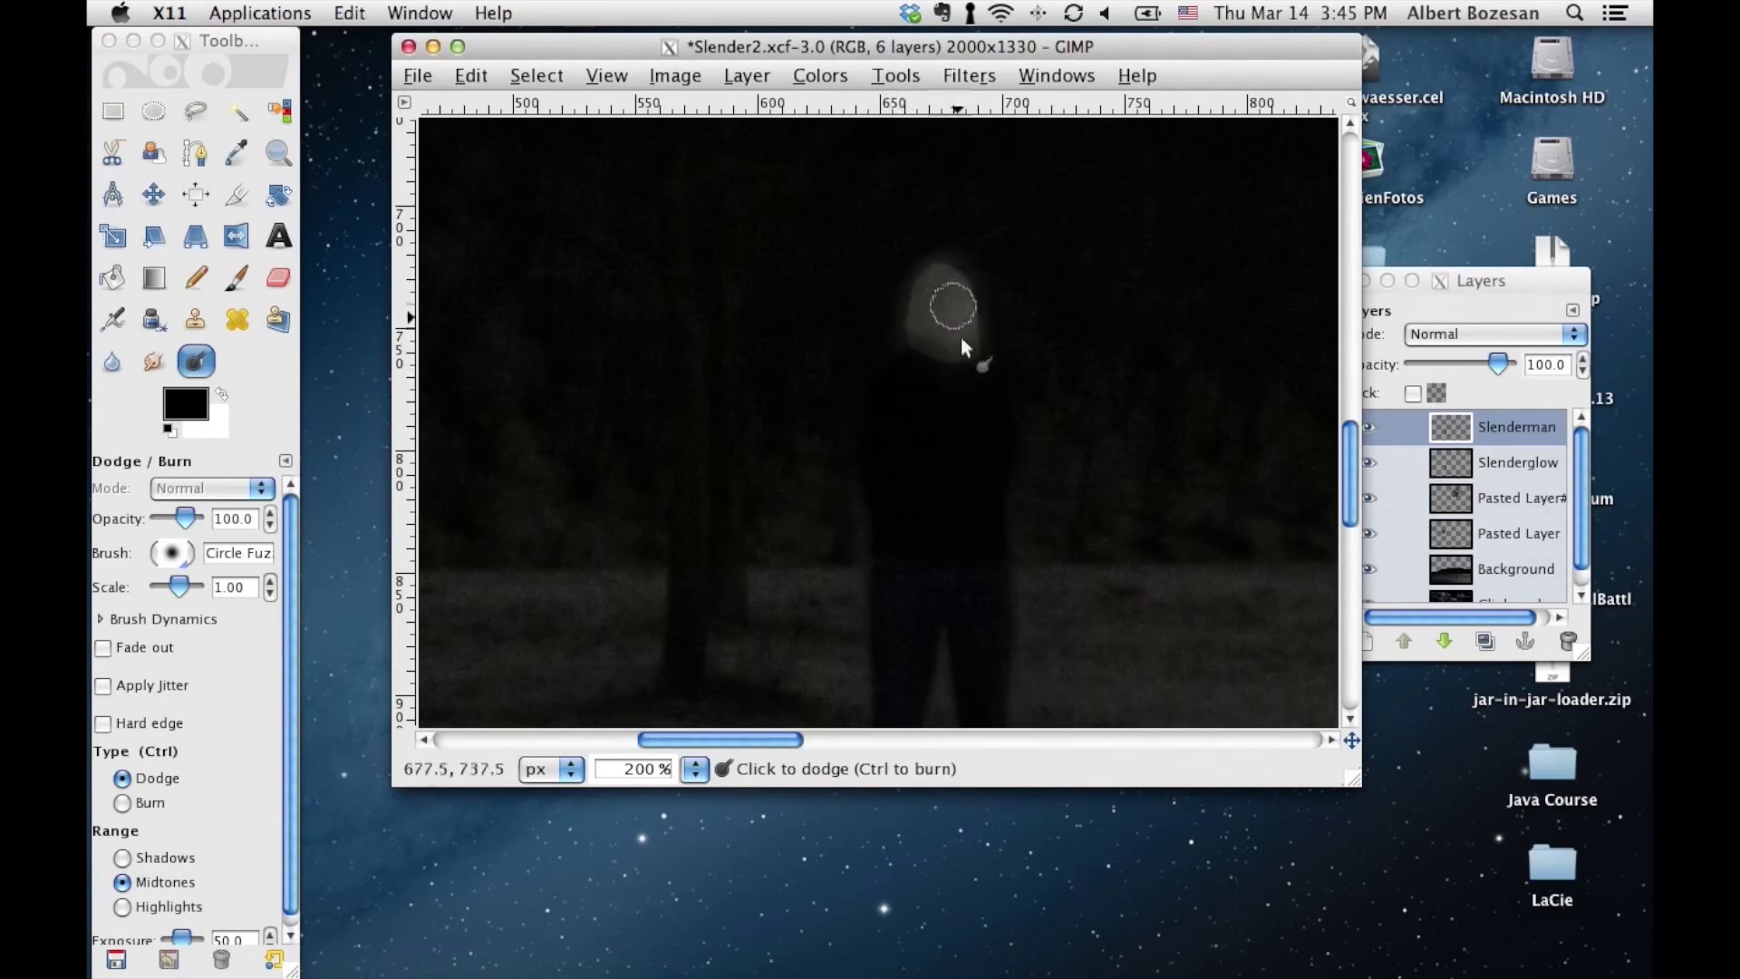
pyautogui.moveTo(921, 317); pyautogui.dragTo(972, 321)
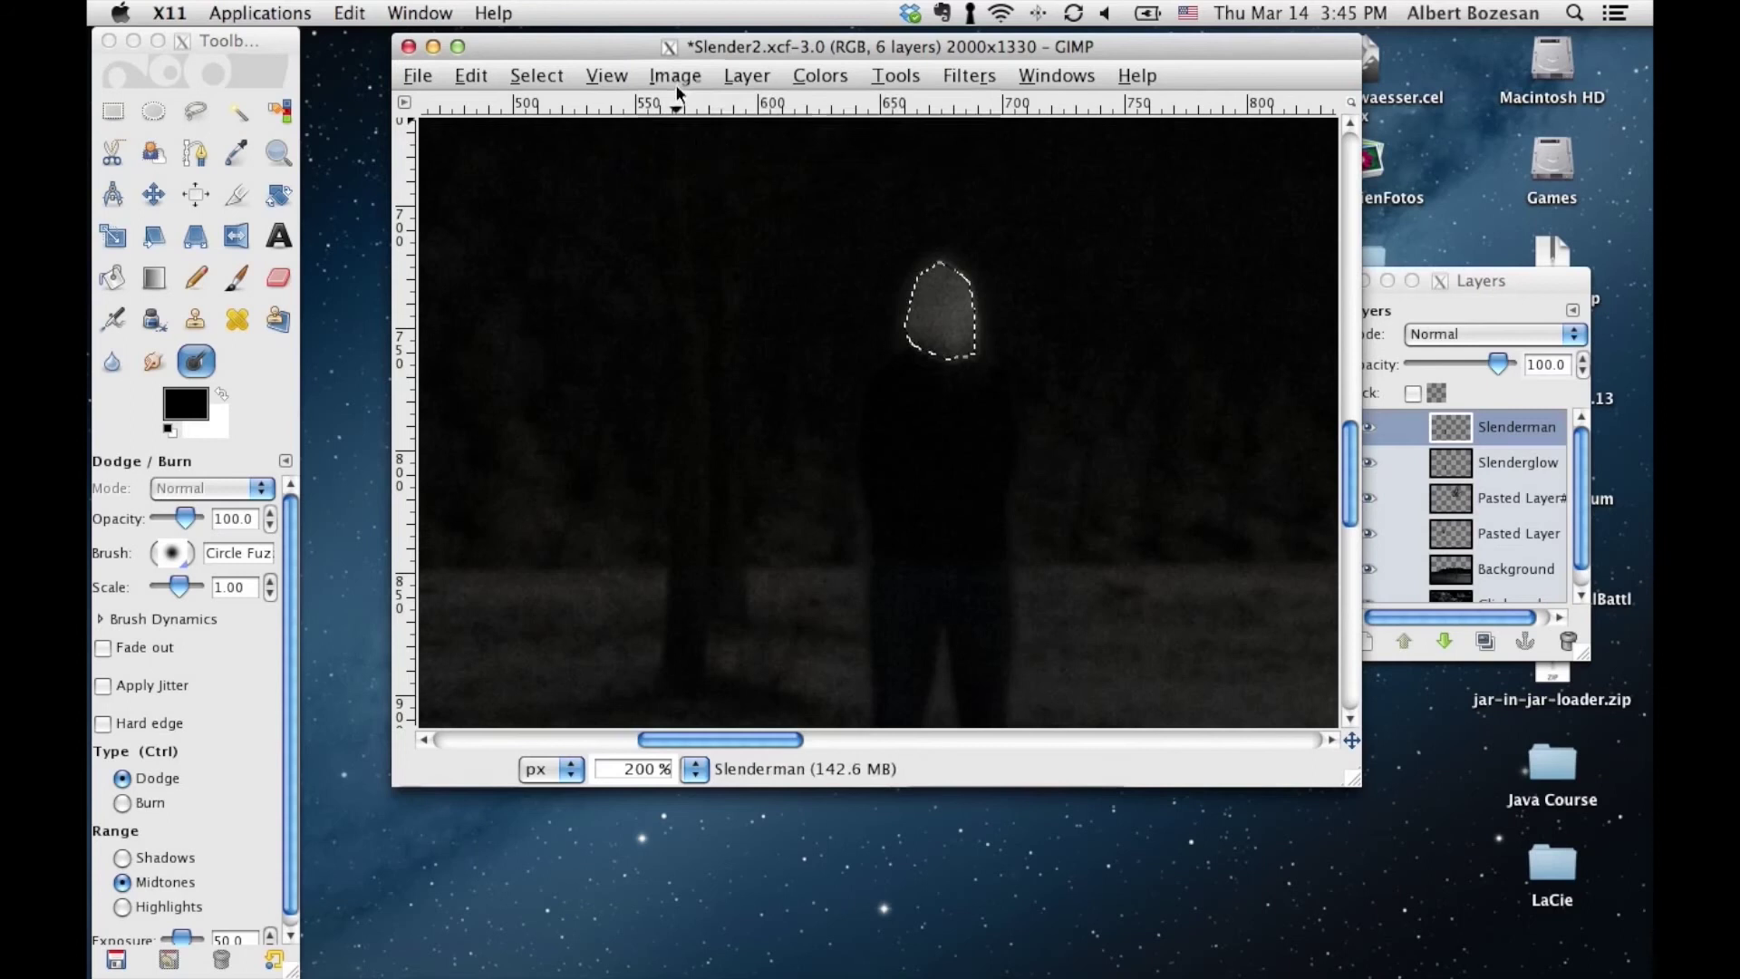
pyautogui.click(820, 75)
# Apply Brightness 4 and Contrast 10 to the selected head, then clear the selection
pyautogui.click(825, 191)
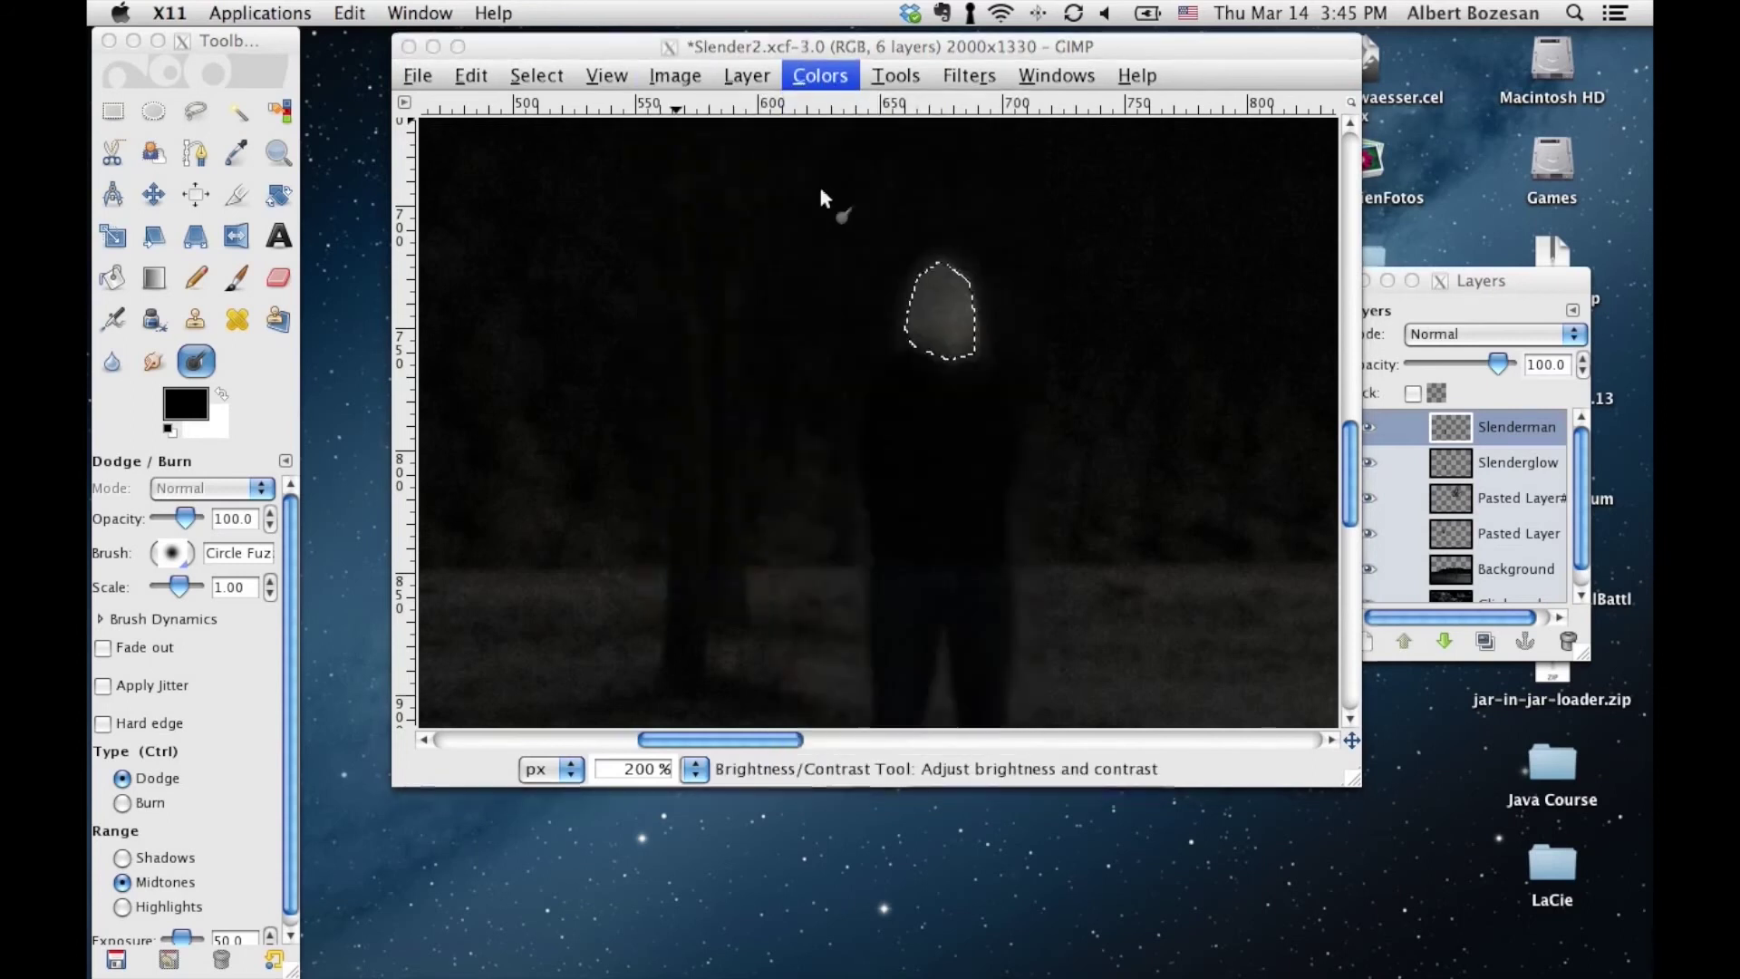
pyautogui.moveTo(451, 221); pyautogui.dragTo(455, 221)
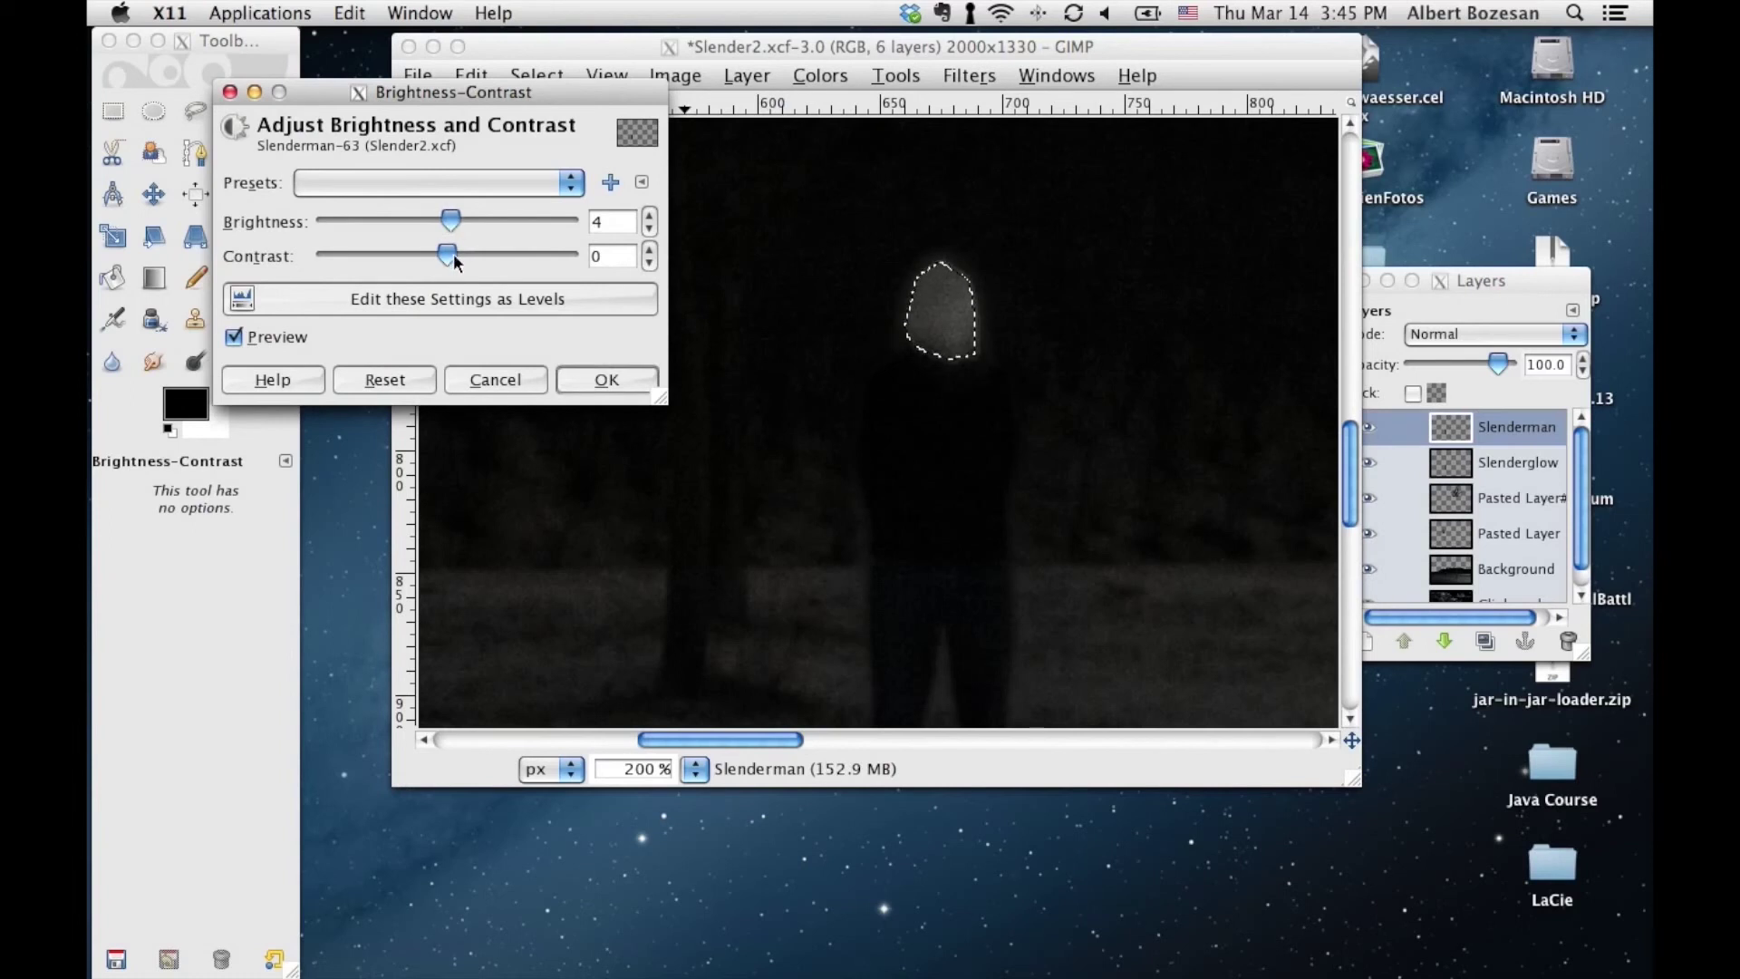
pyautogui.moveTo(454, 255); pyautogui.dragTo(462, 257)
pyautogui.click(590, 377)
pyautogui.click(536, 75)
pyautogui.click(558, 134)
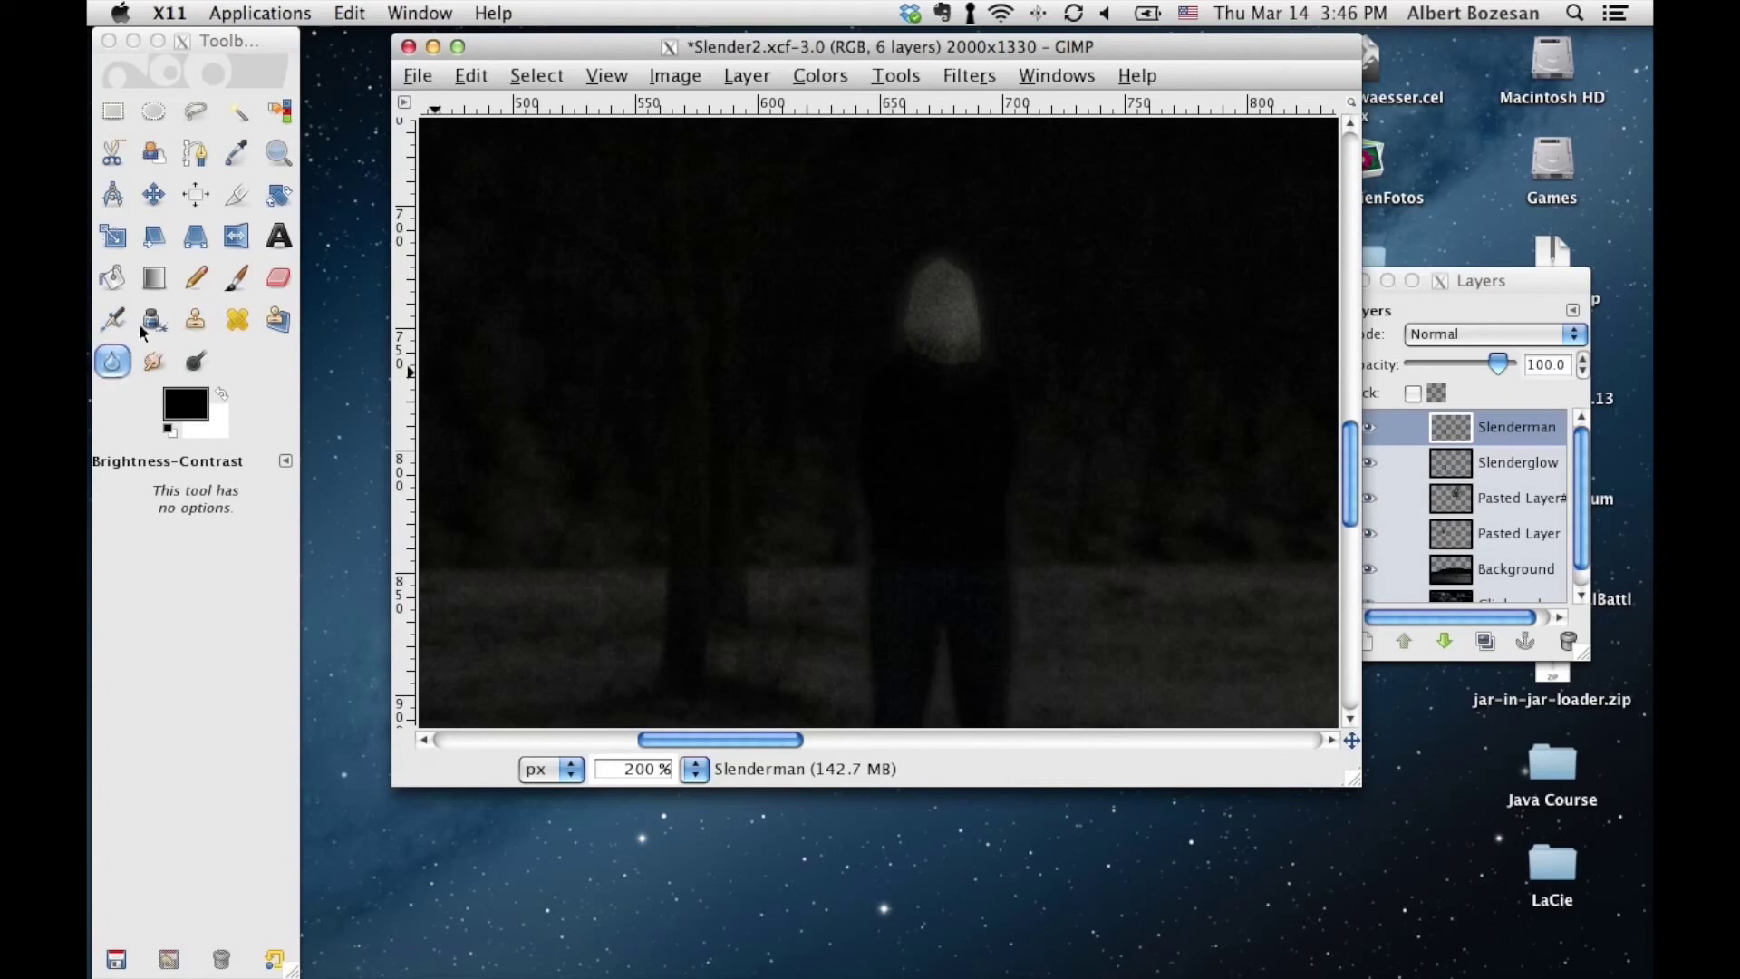
# Clone dark background over the head's lower-right edge to round it, redoing one stroke
pyautogui.click(195, 319)
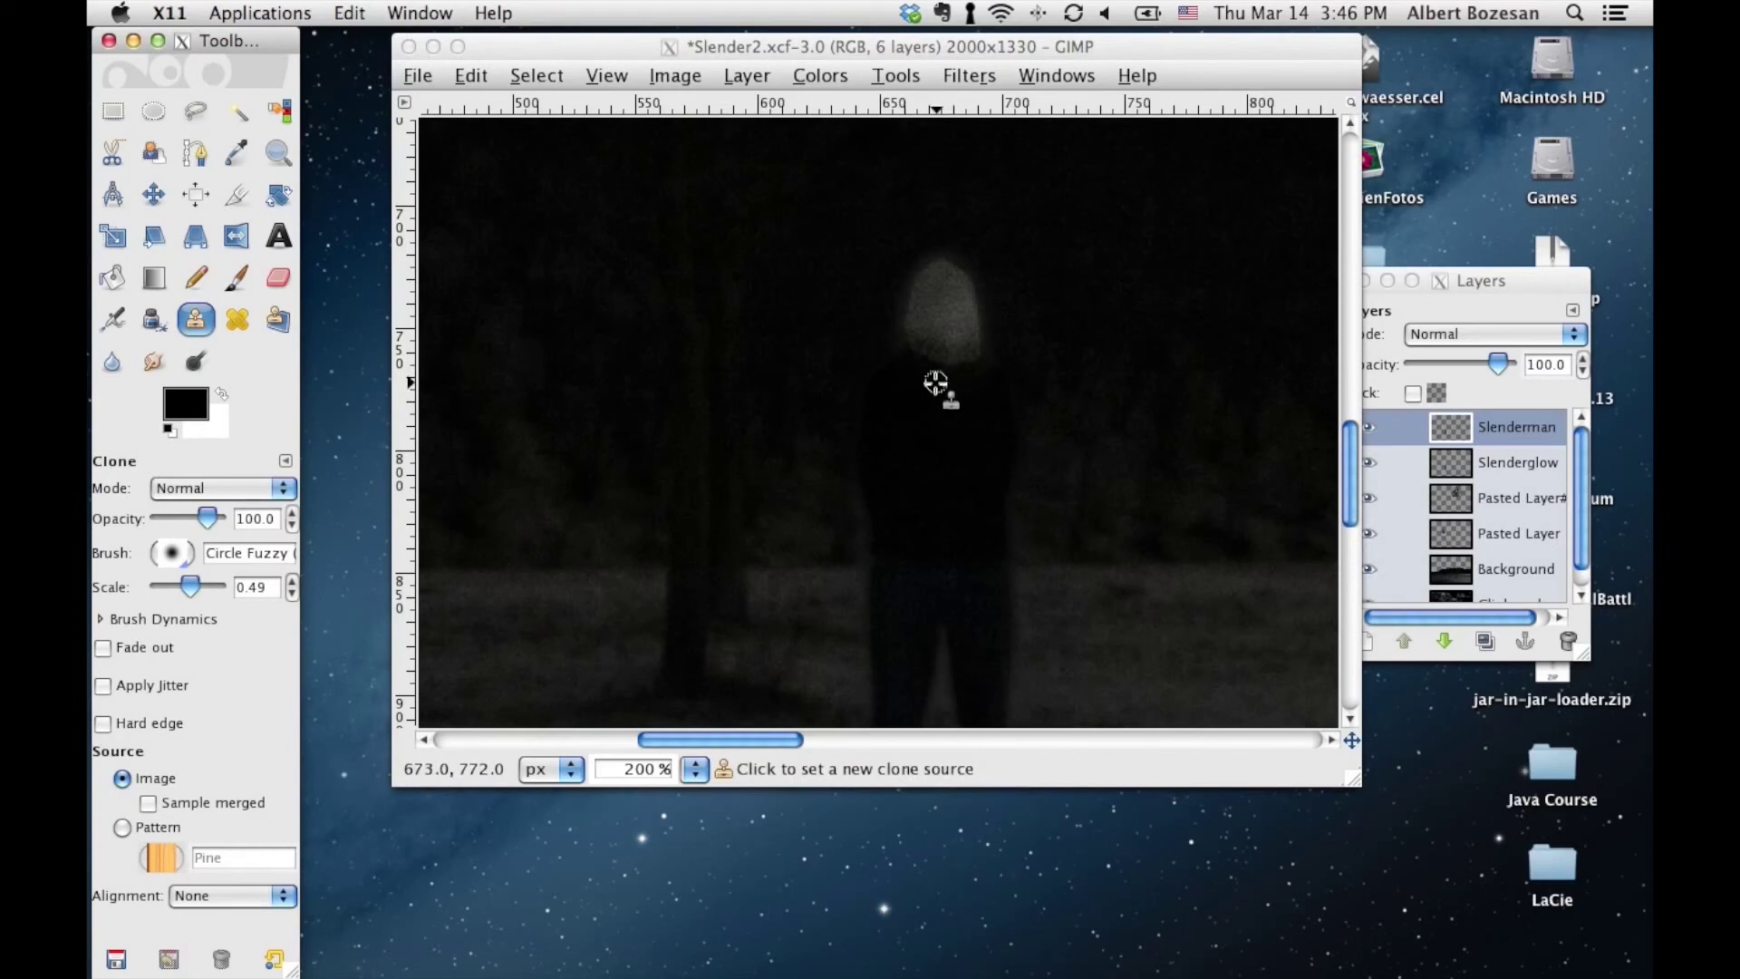
pyautogui.keyDown('ctrl'); pyautogui.click(936, 383); pyautogui.keyUp('ctrl')
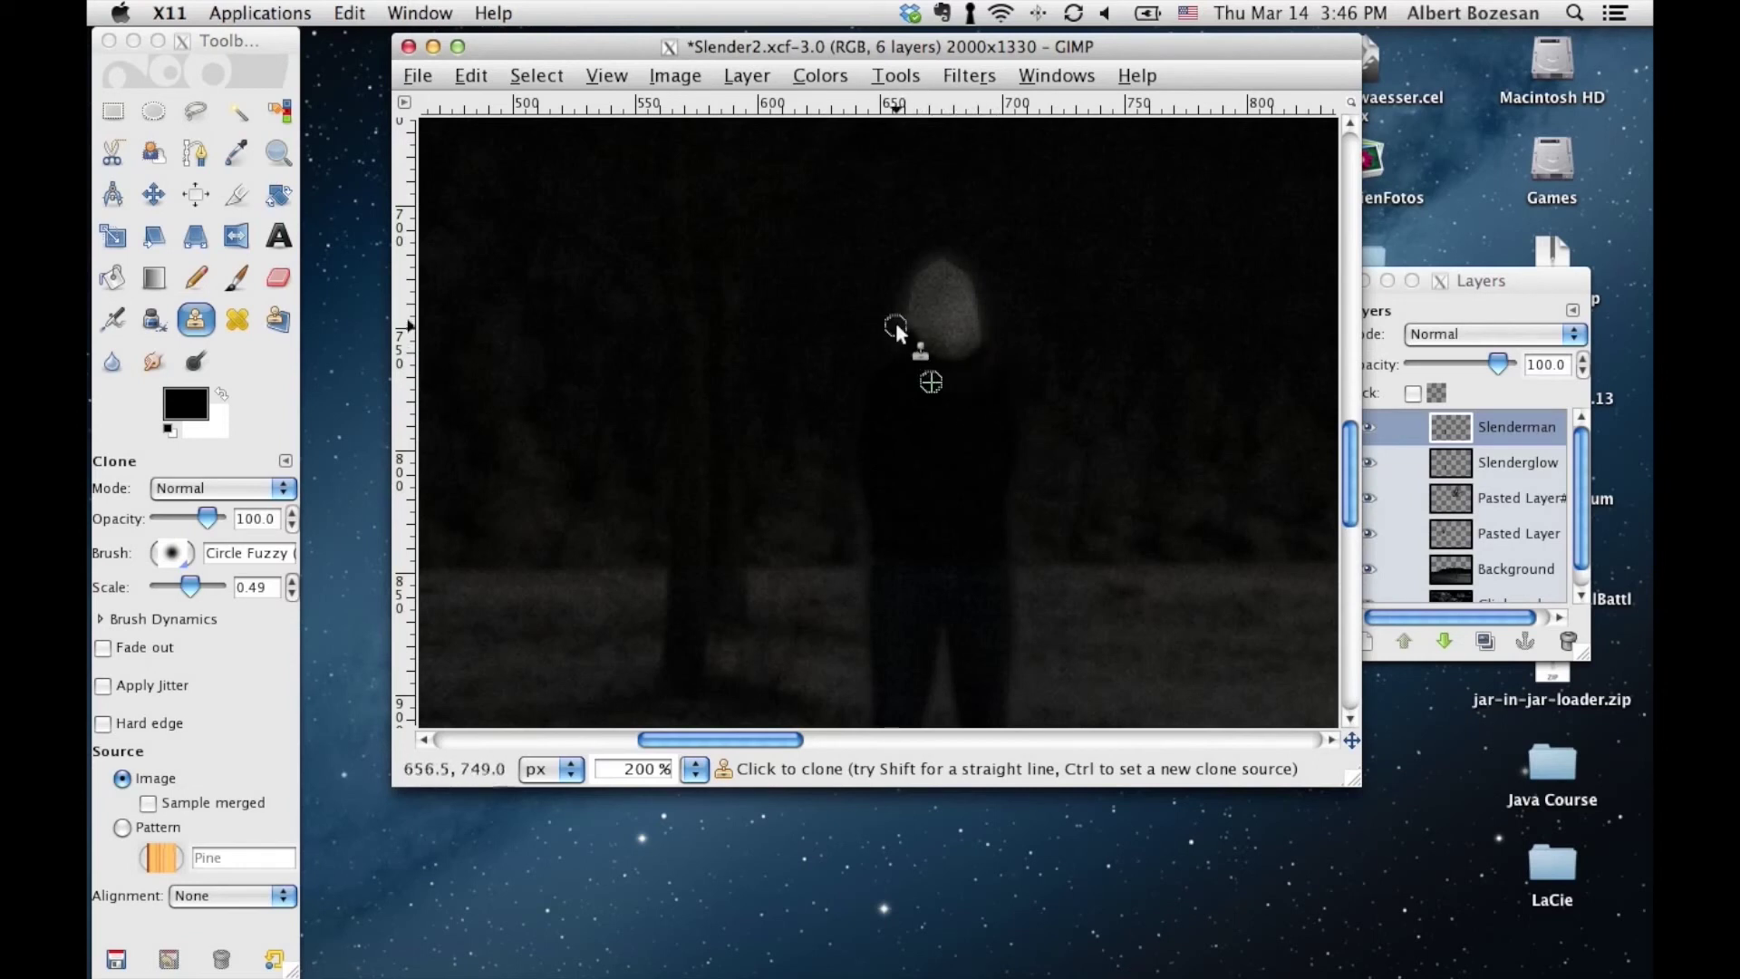
pyautogui.moveTo(903, 324); pyautogui.dragTo(972, 359)
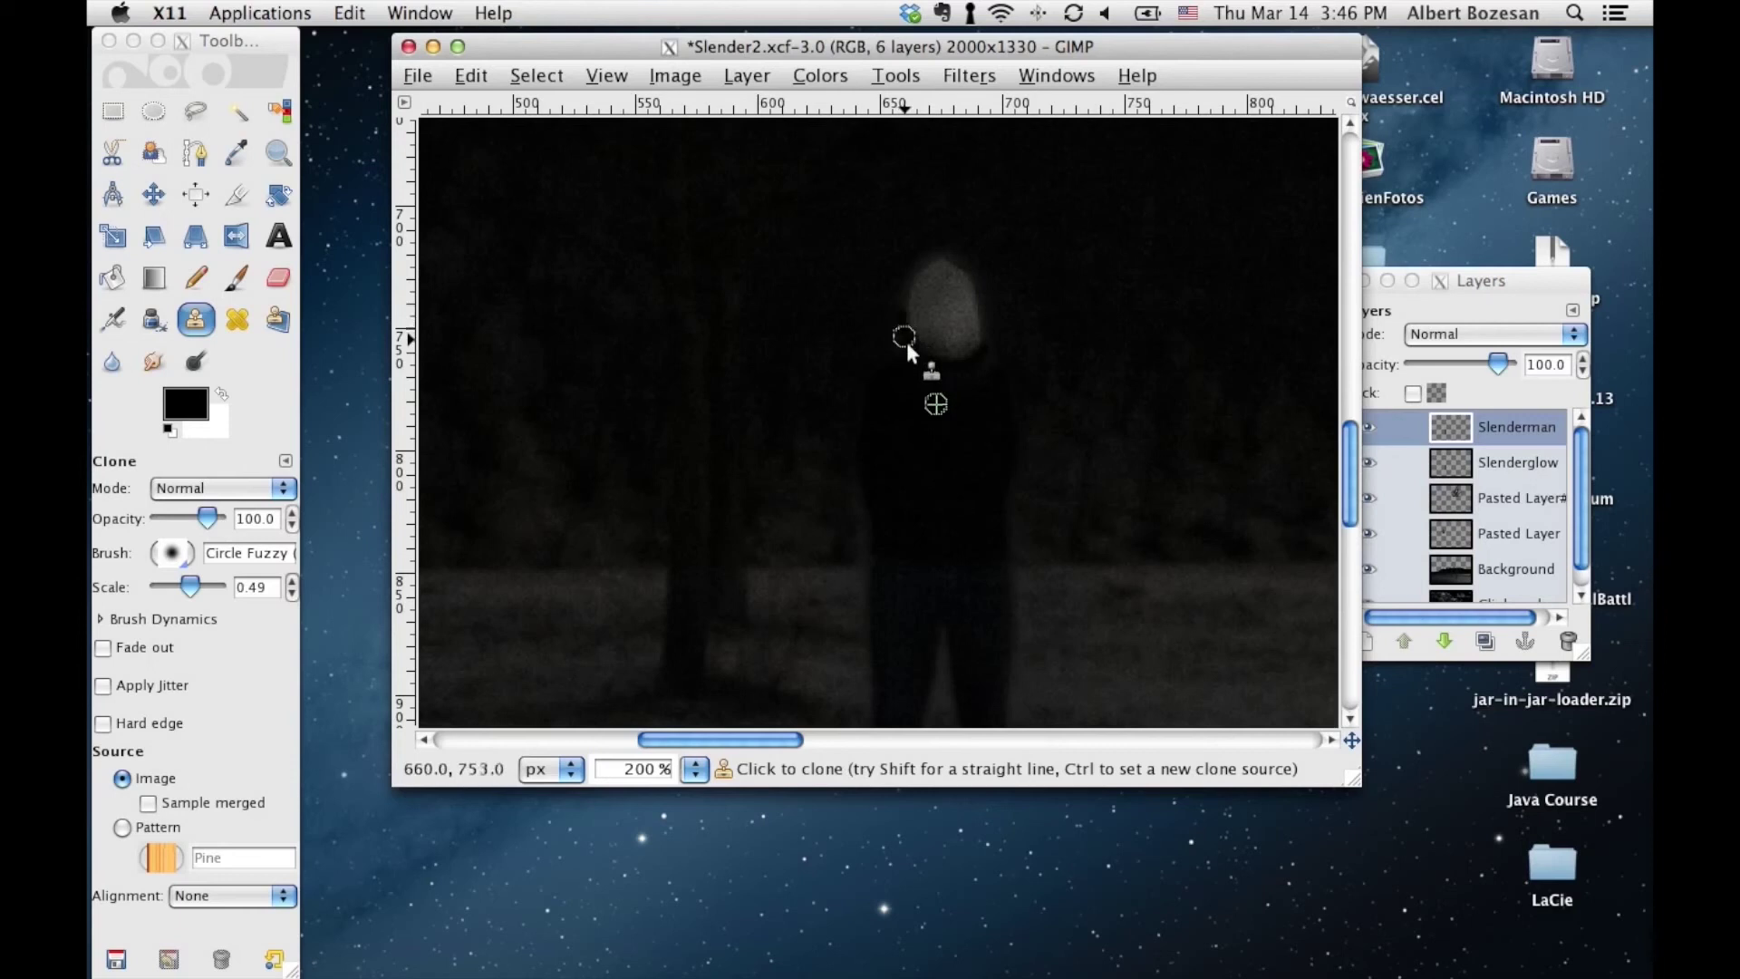
pyautogui.hotkey('ctrl', 'z')
pyautogui.moveTo(906, 330); pyautogui.dragTo(983, 355)
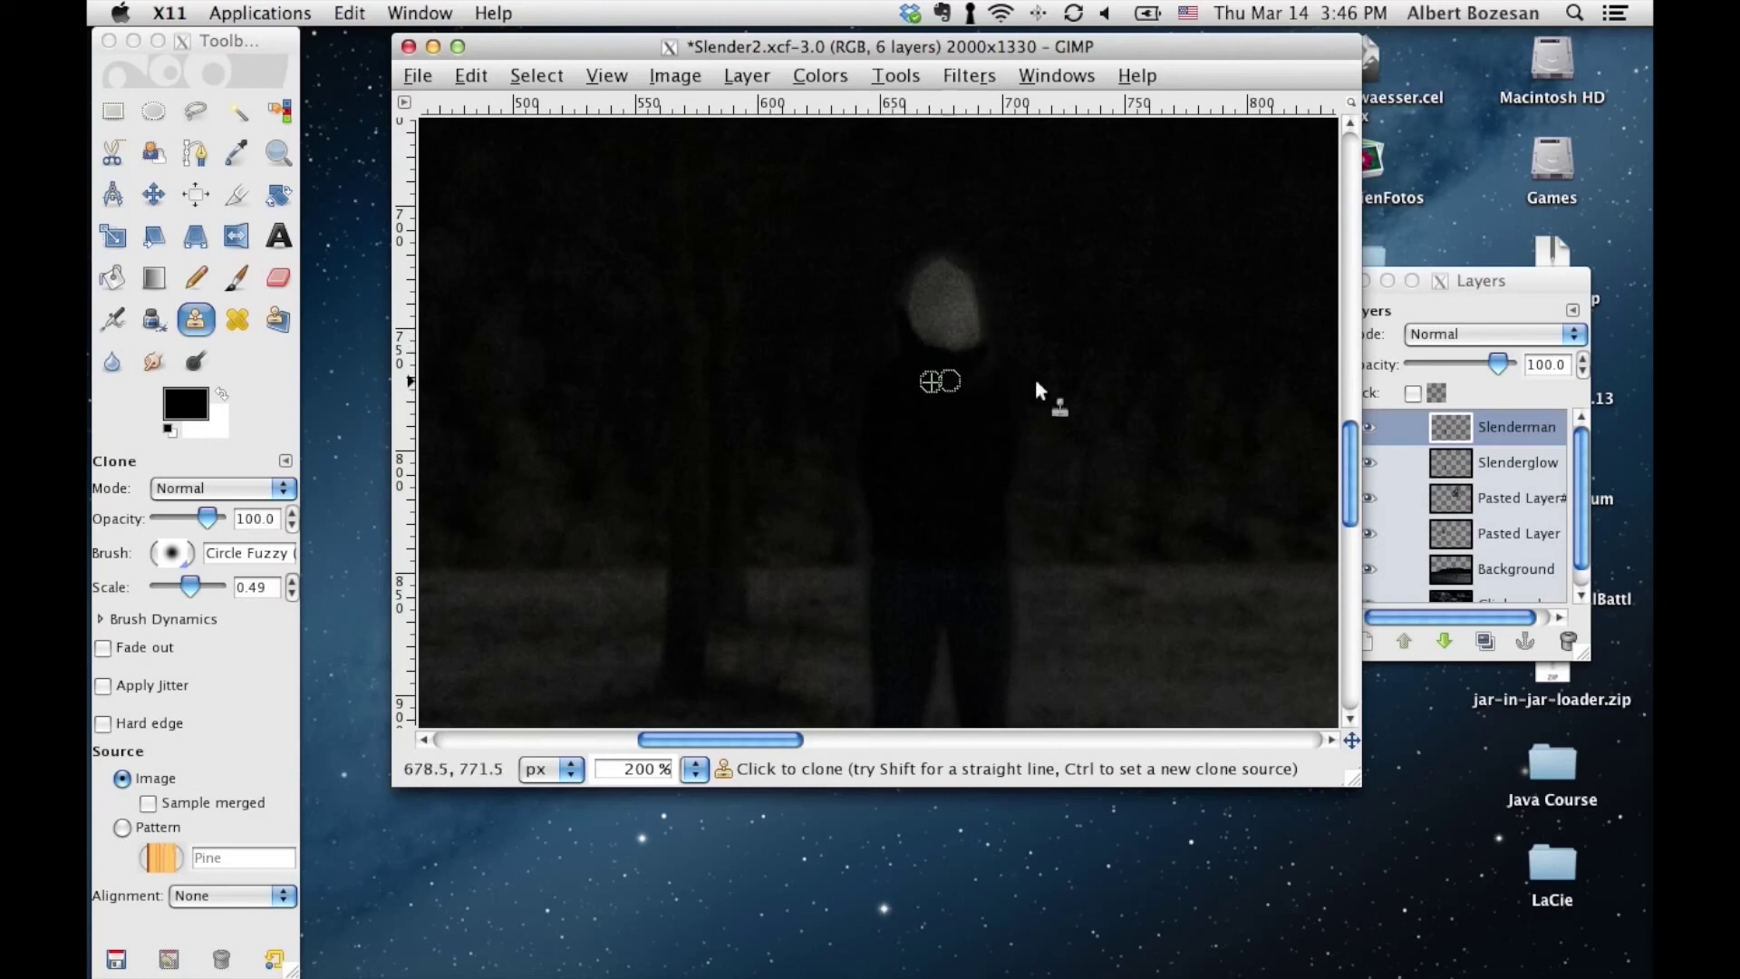
pyautogui.moveTo(983, 334); pyautogui.dragTo(966, 353)
pyautogui.moveTo(988, 337); pyautogui.dragTo(991, 343)
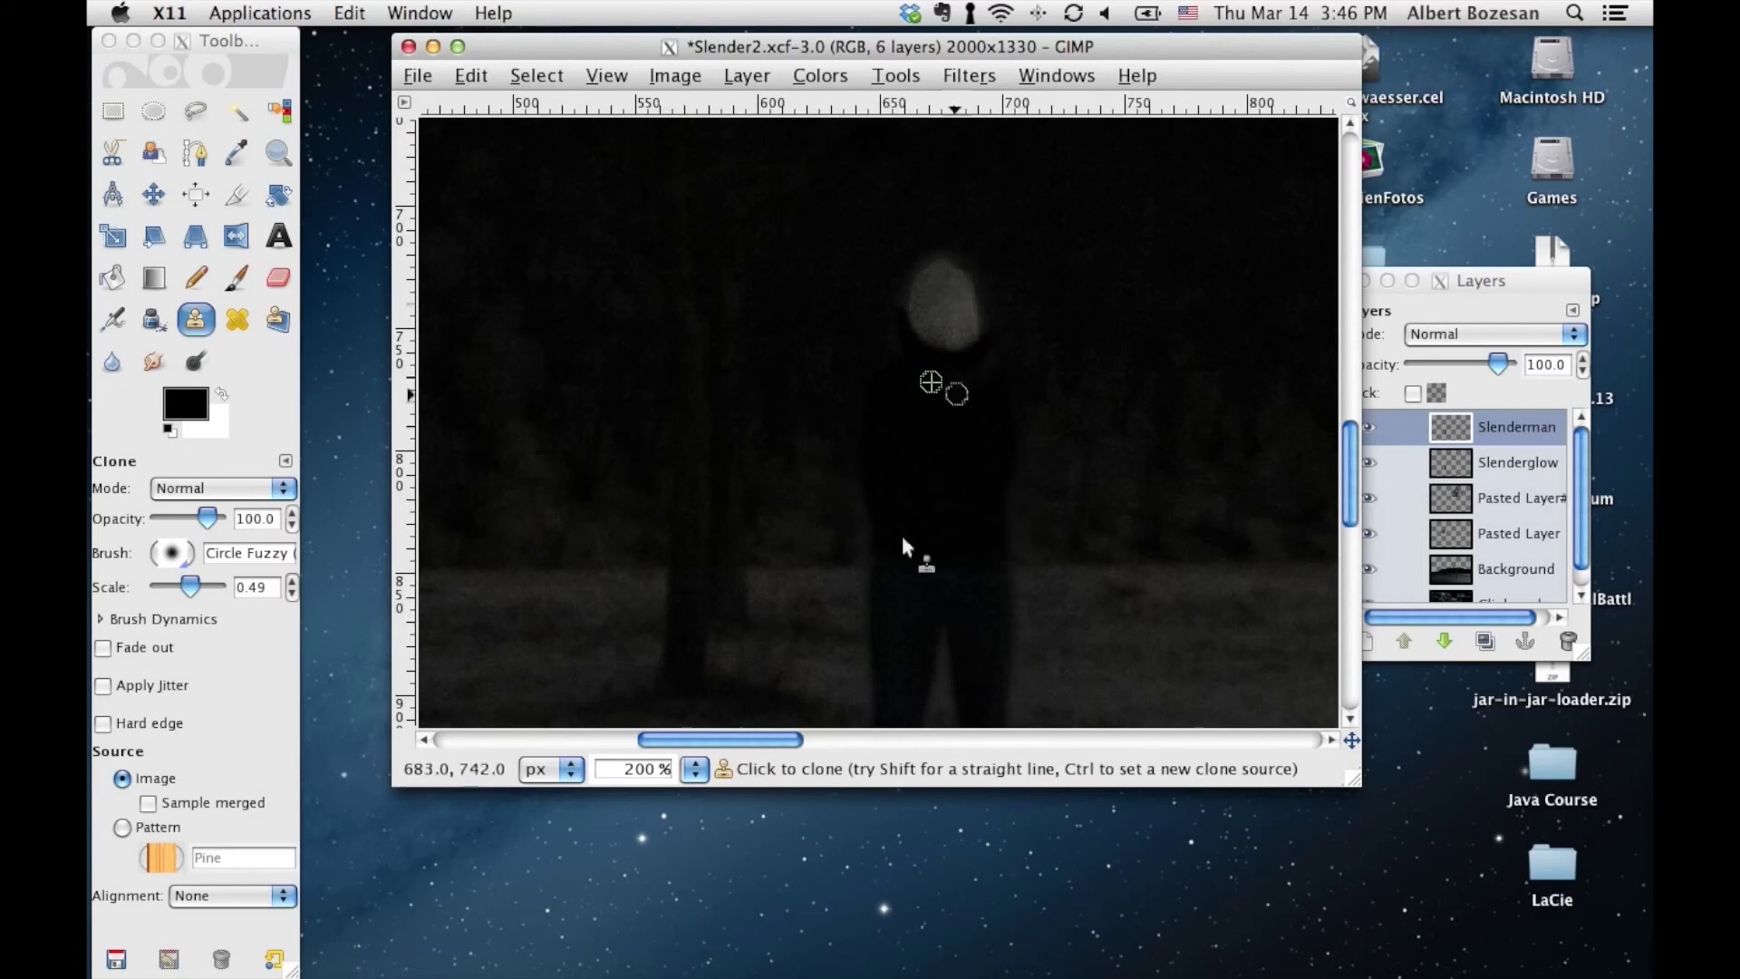
# Create a new layer named 'arms' and move it below the Slenderman layer
pyautogui.click(1493, 437)
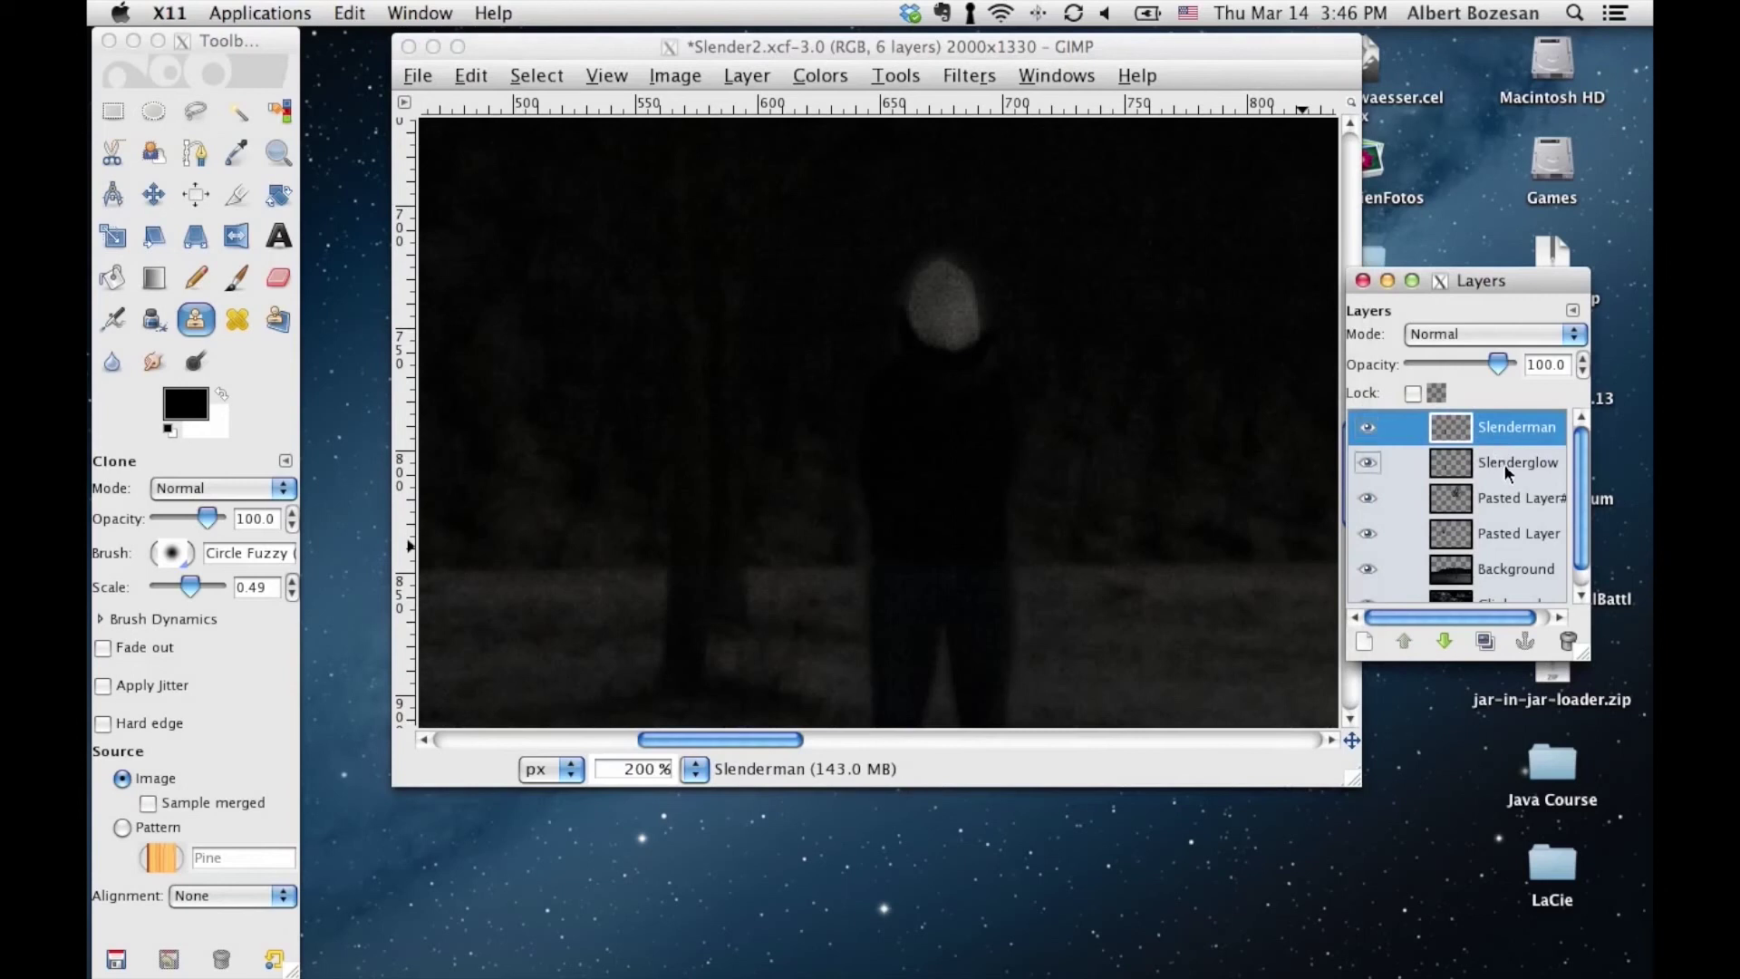
pyautogui.click(1355, 647)
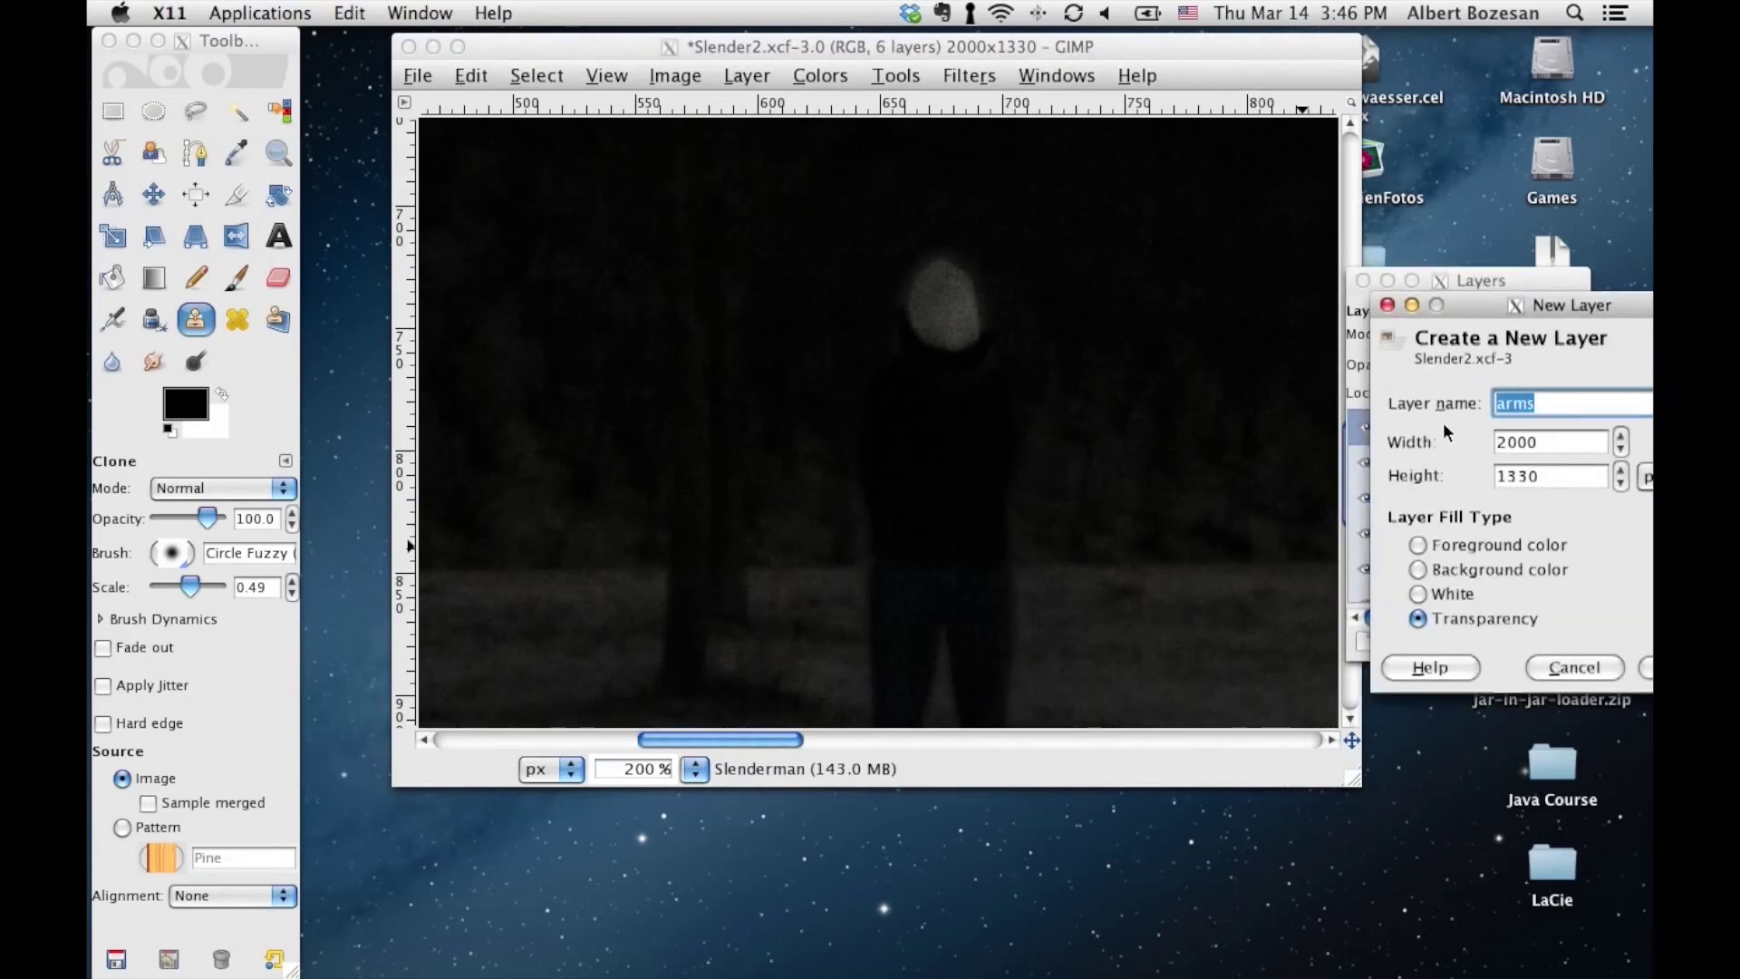
pyautogui.write('arms')
pyautogui.press('Return')
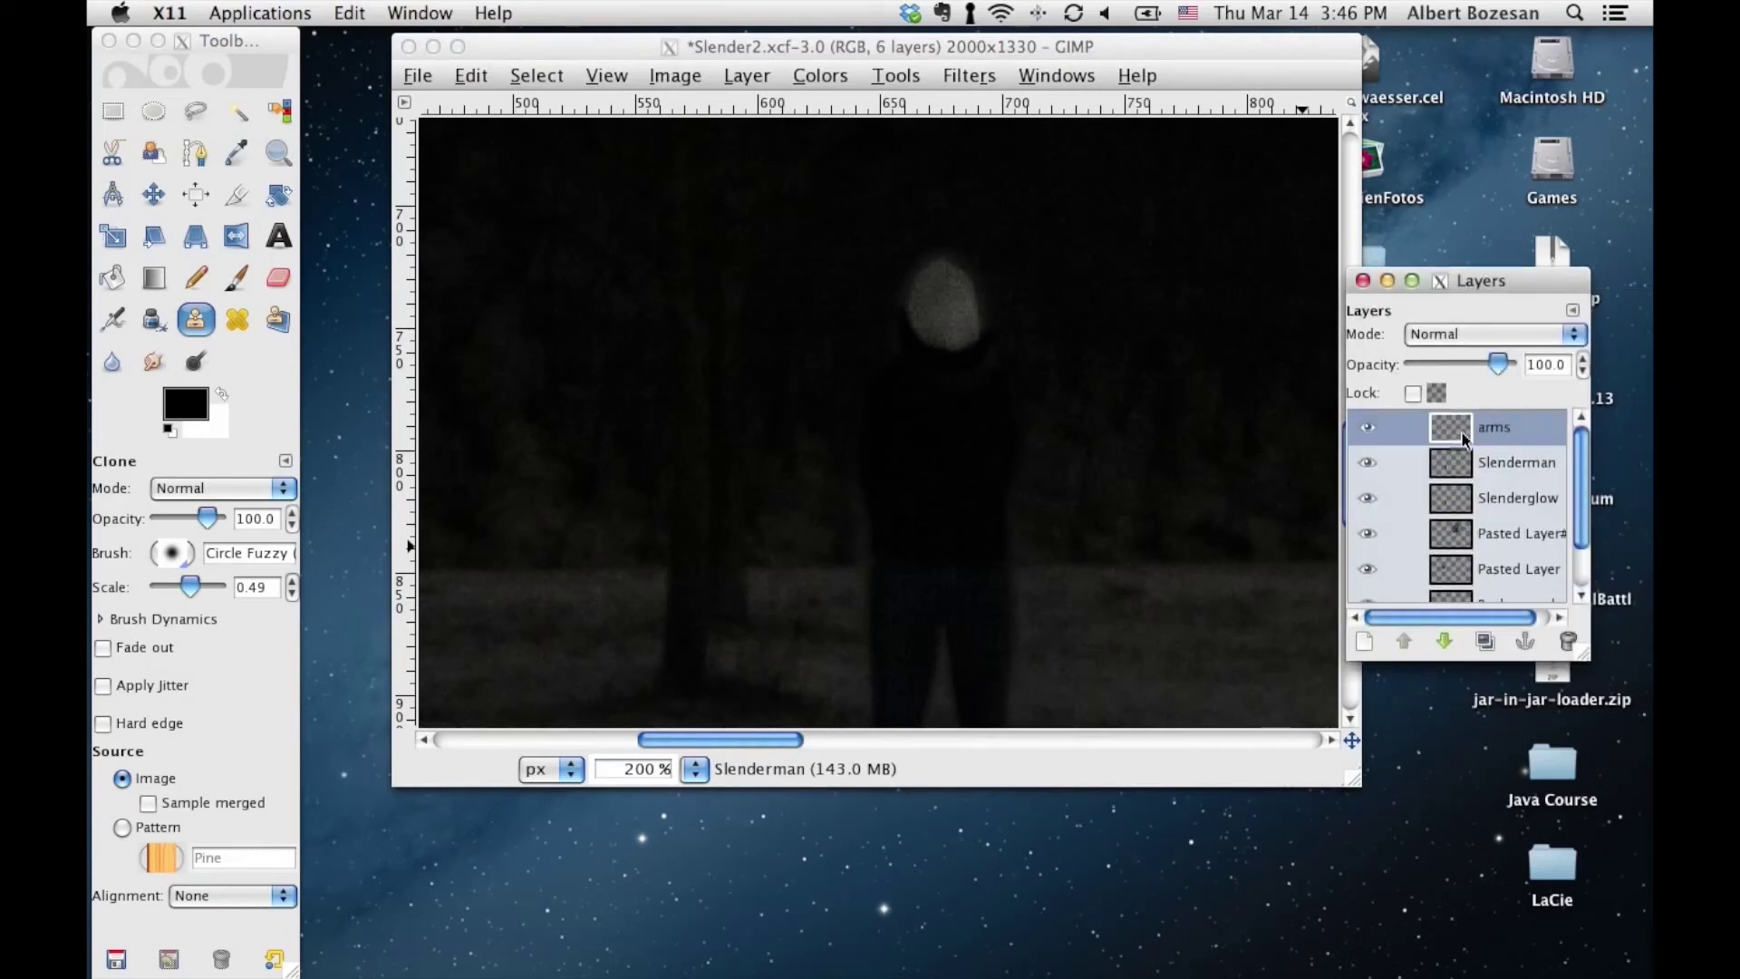
pyautogui.moveTo(1465, 429)
pyautogui.mouseDown()
pyautogui.moveTo(1470, 485)
pyautogui.moveTo(1486, 476)
pyautogui.mouseUp()
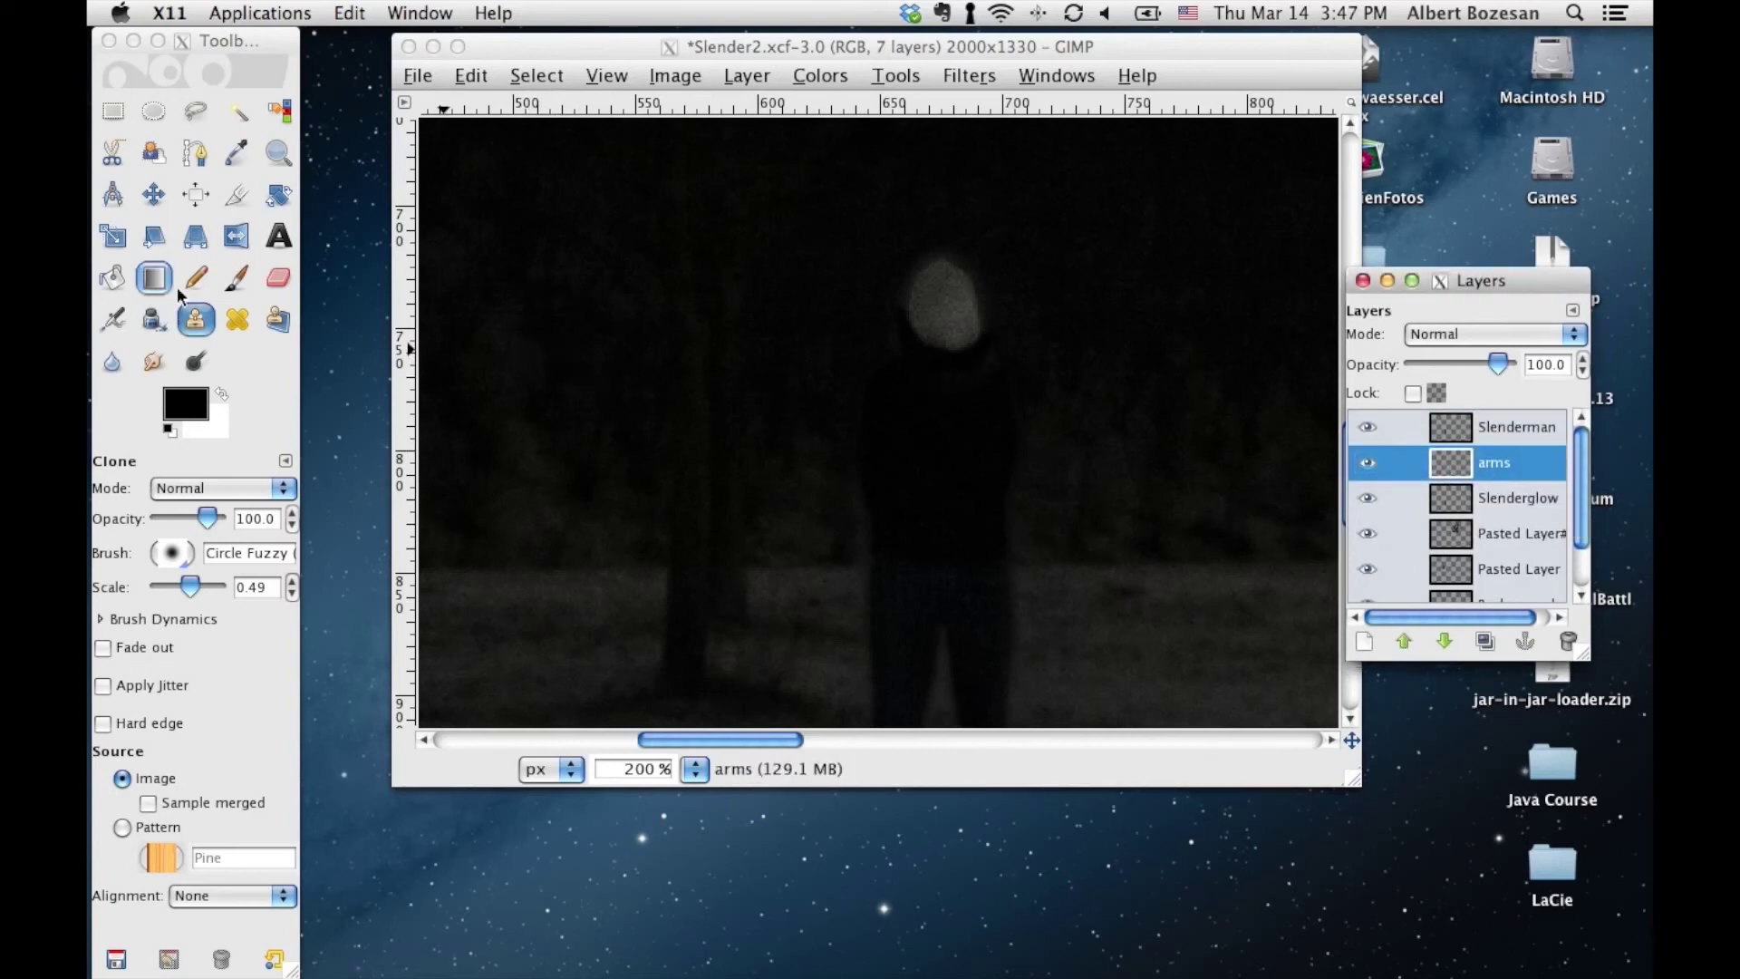
# Paint a test black arm with the Paintbrush fading out over 300 px
pyautogui.click(236, 278)
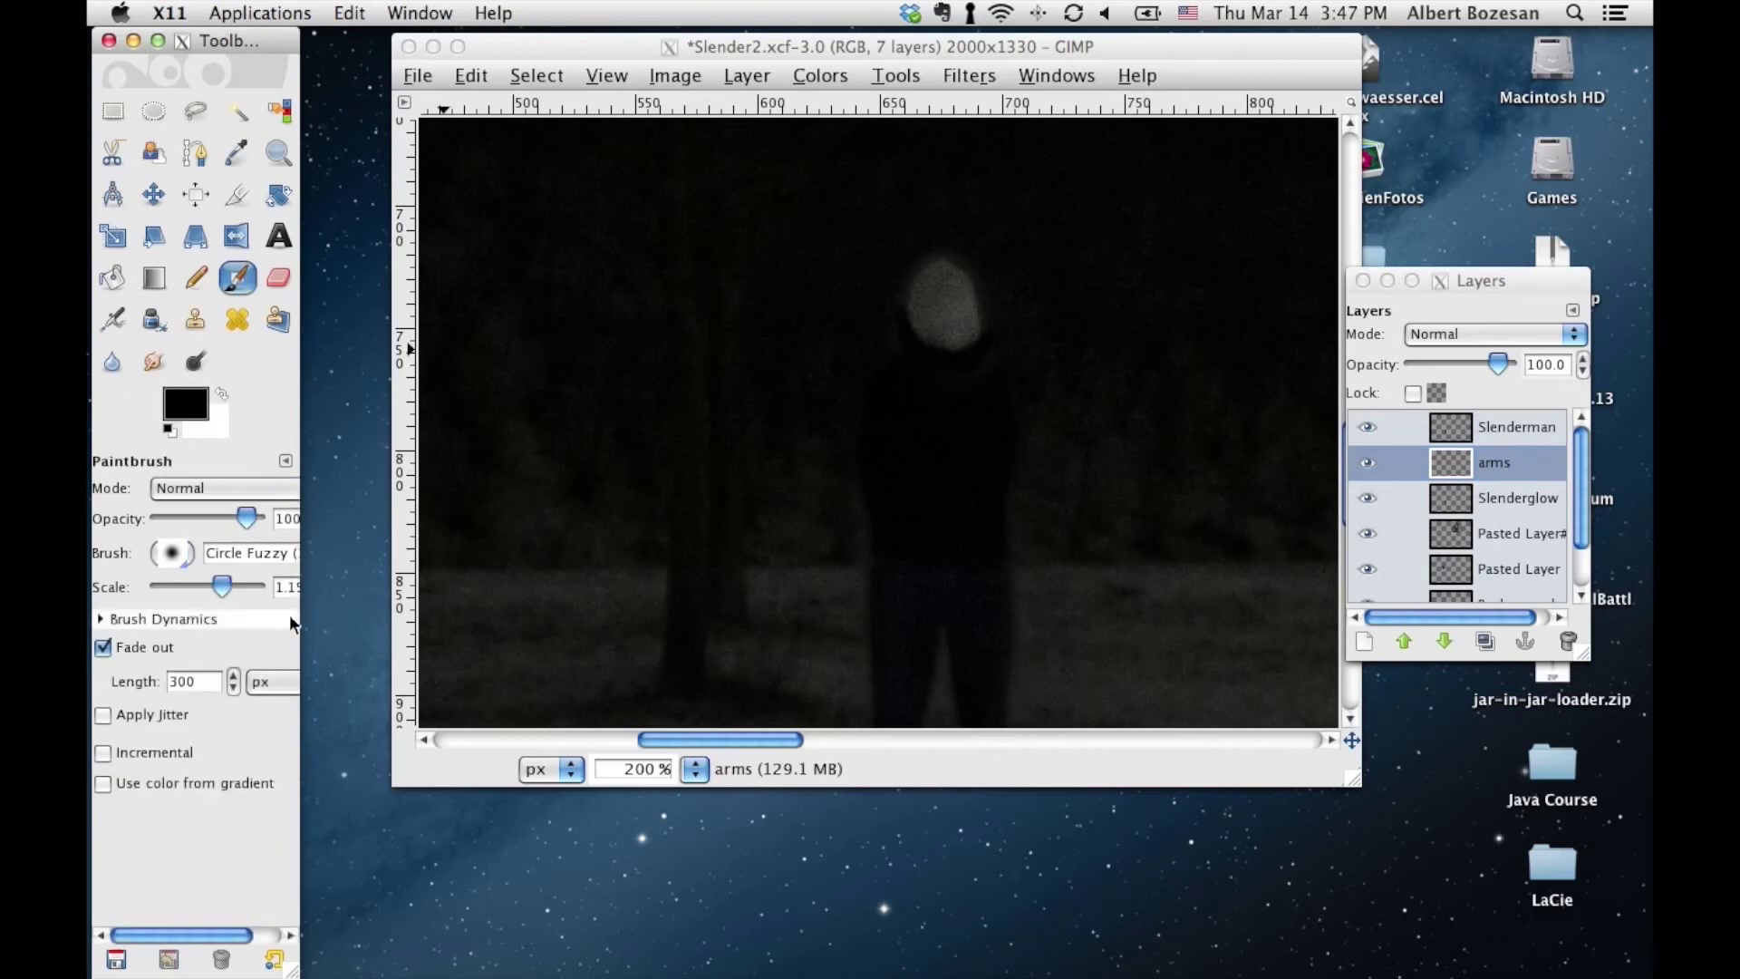
pyautogui.click(104, 648)
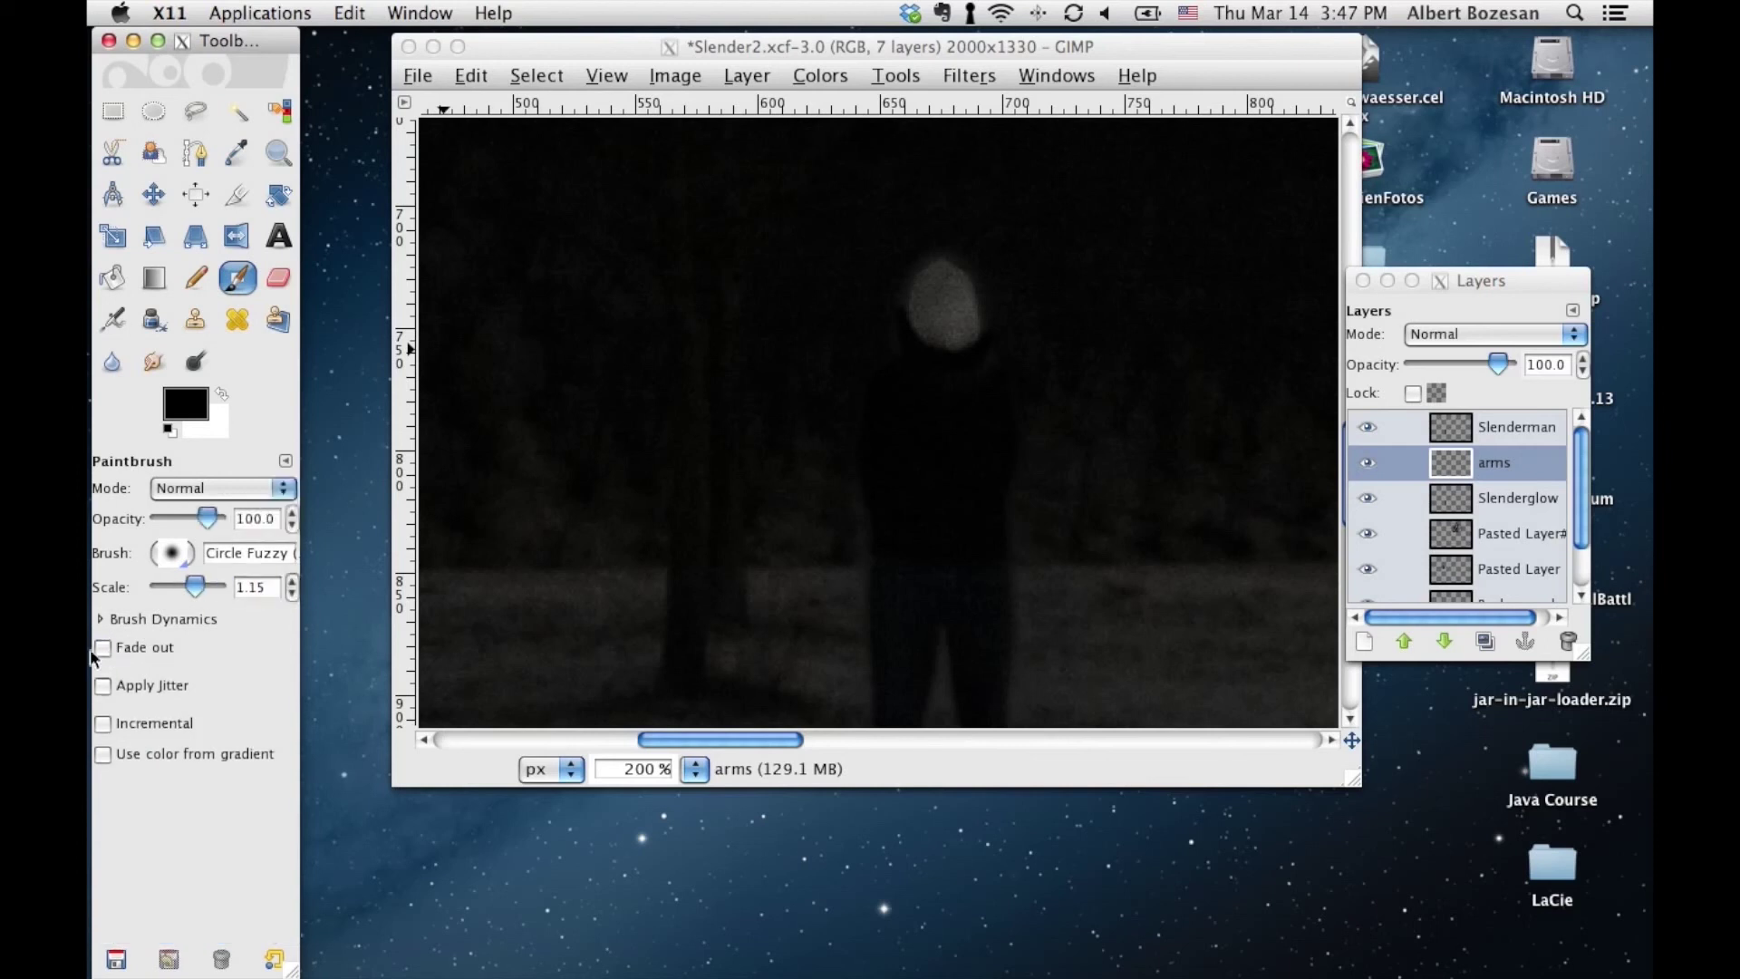
pyautogui.click(955, 448)
pyautogui.moveTo(1019, 421); pyautogui.dragTo(1311, 601)
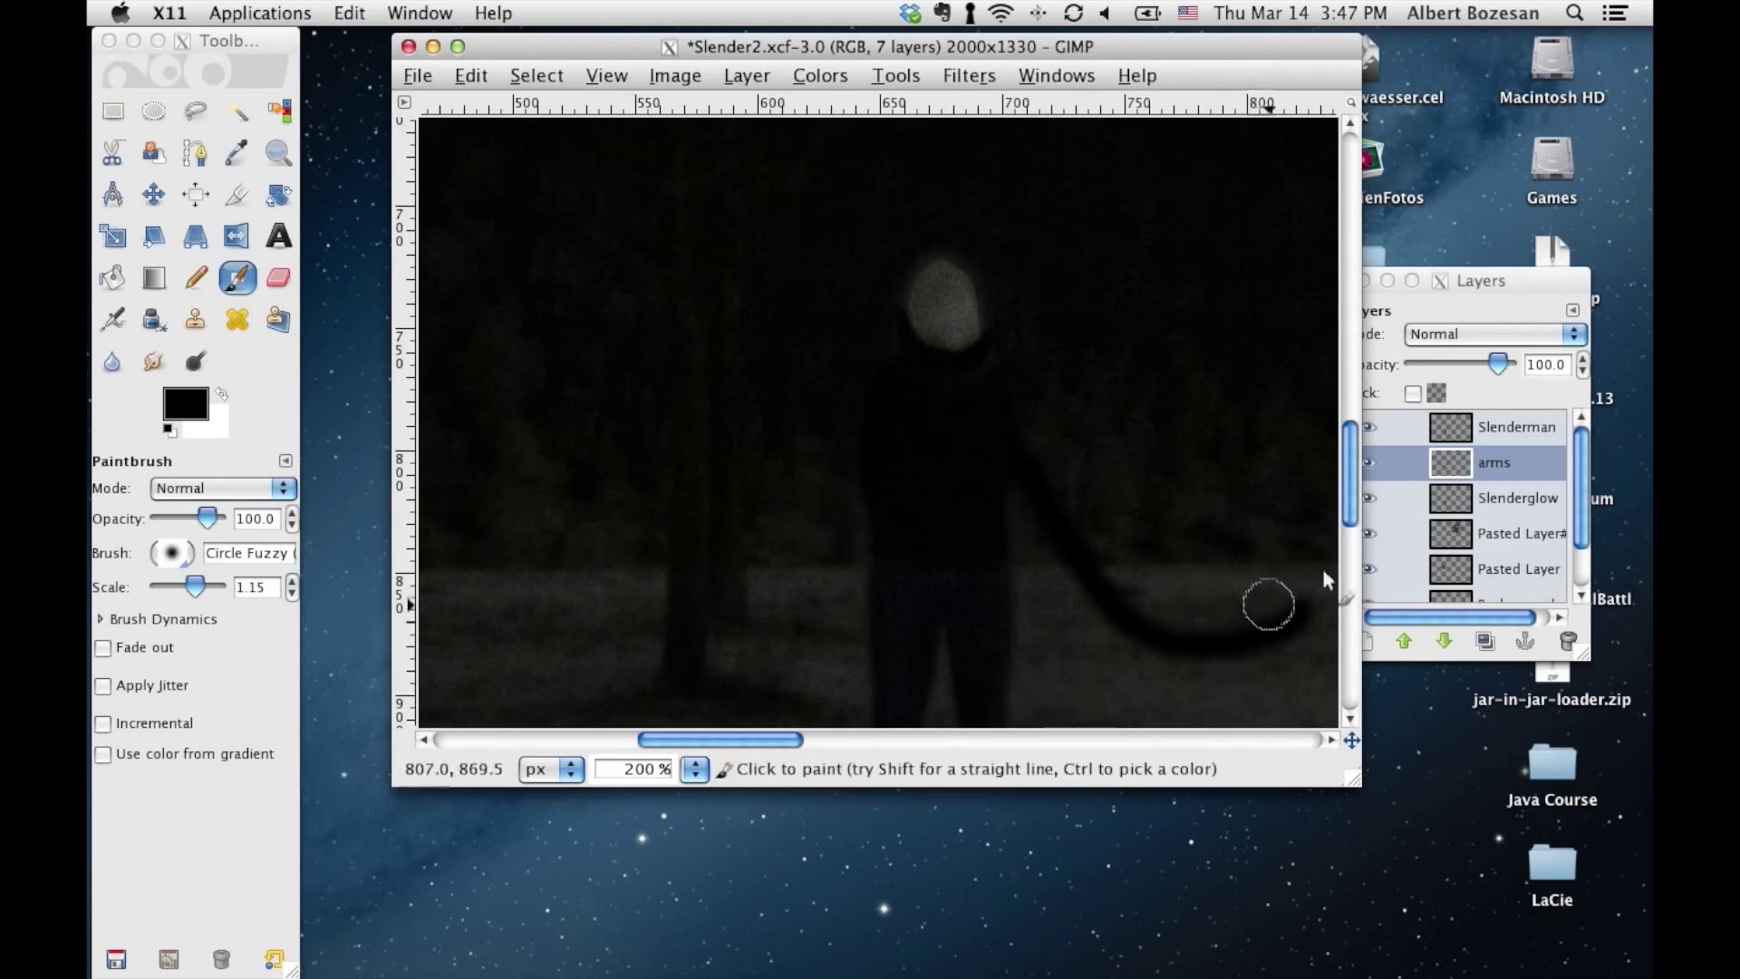
pyautogui.hotkey('ctrl', 'z')
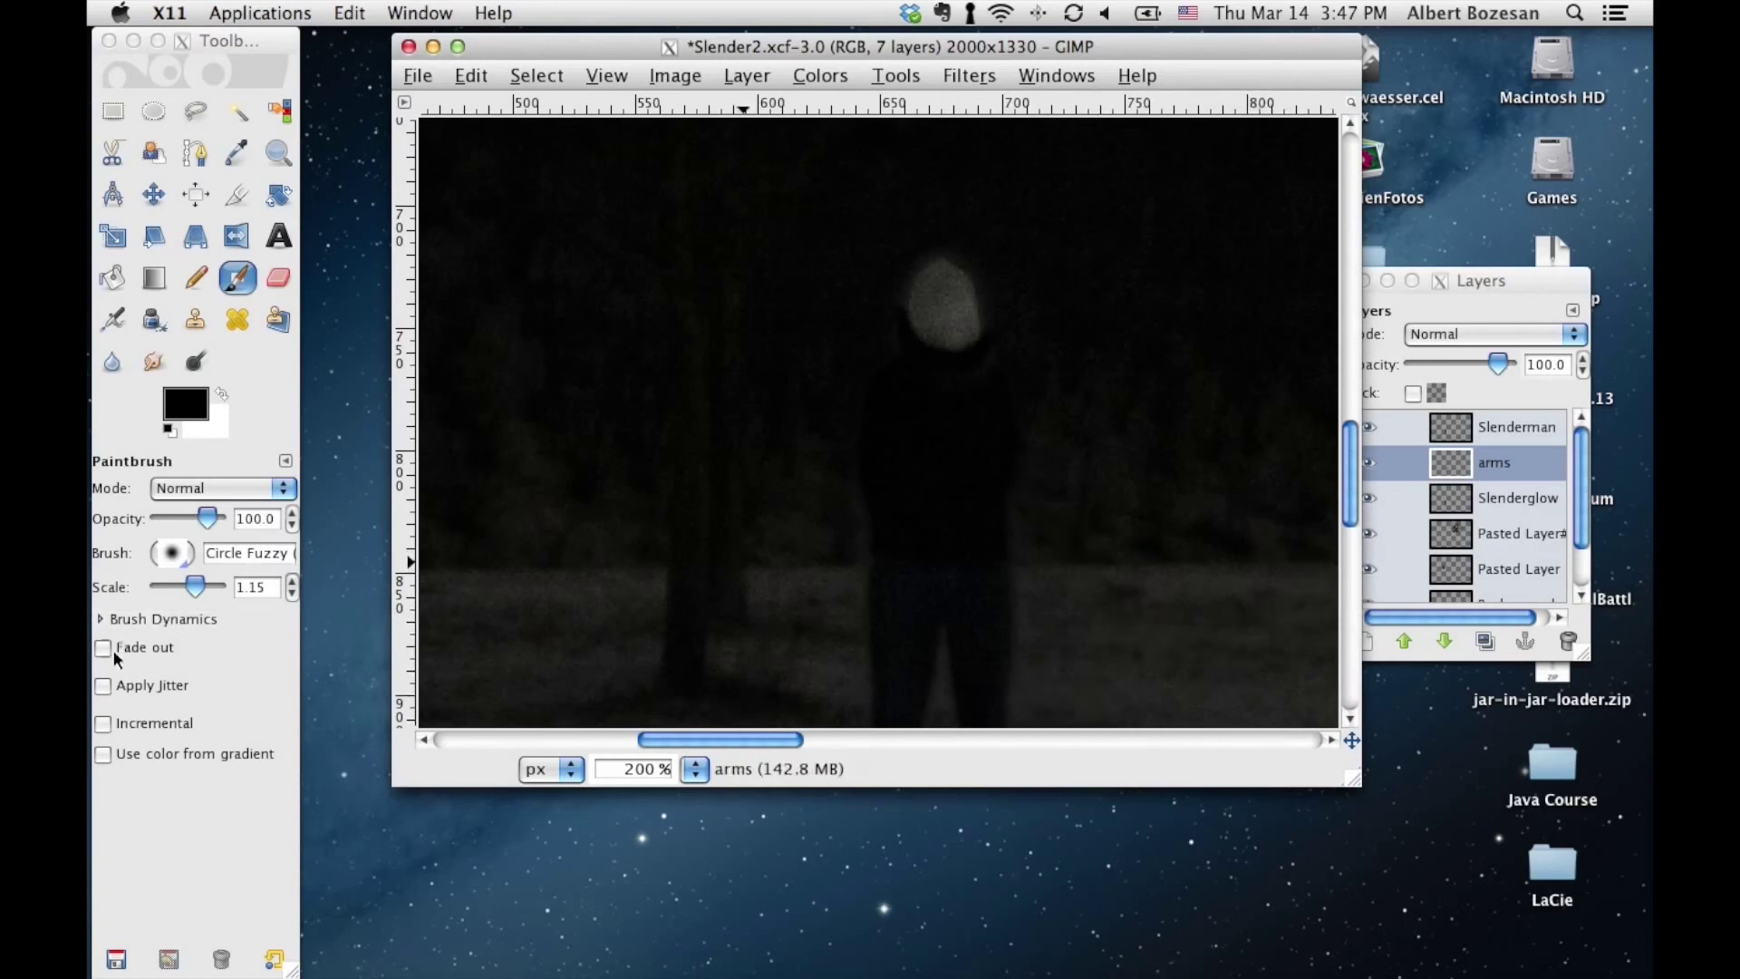
pyautogui.click(109, 649)
pyautogui.click(104, 647)
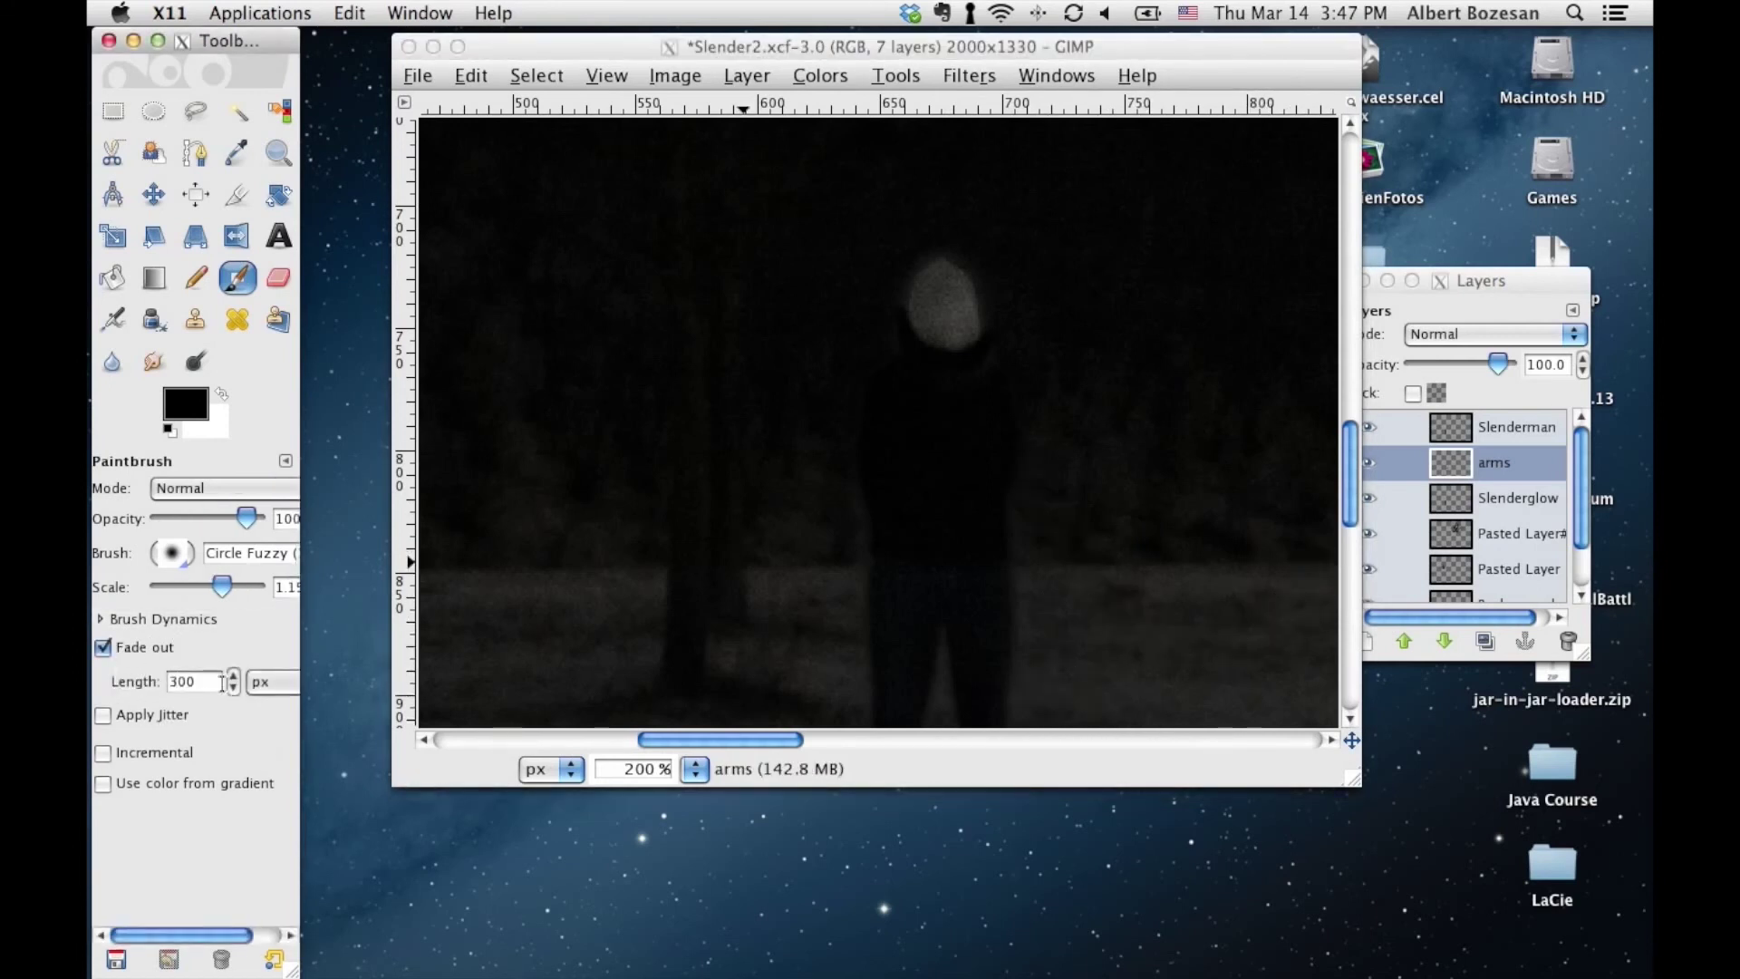
pyautogui.click(974, 459)
pyautogui.moveTo(1000, 466); pyautogui.dragTo(1342, 651)
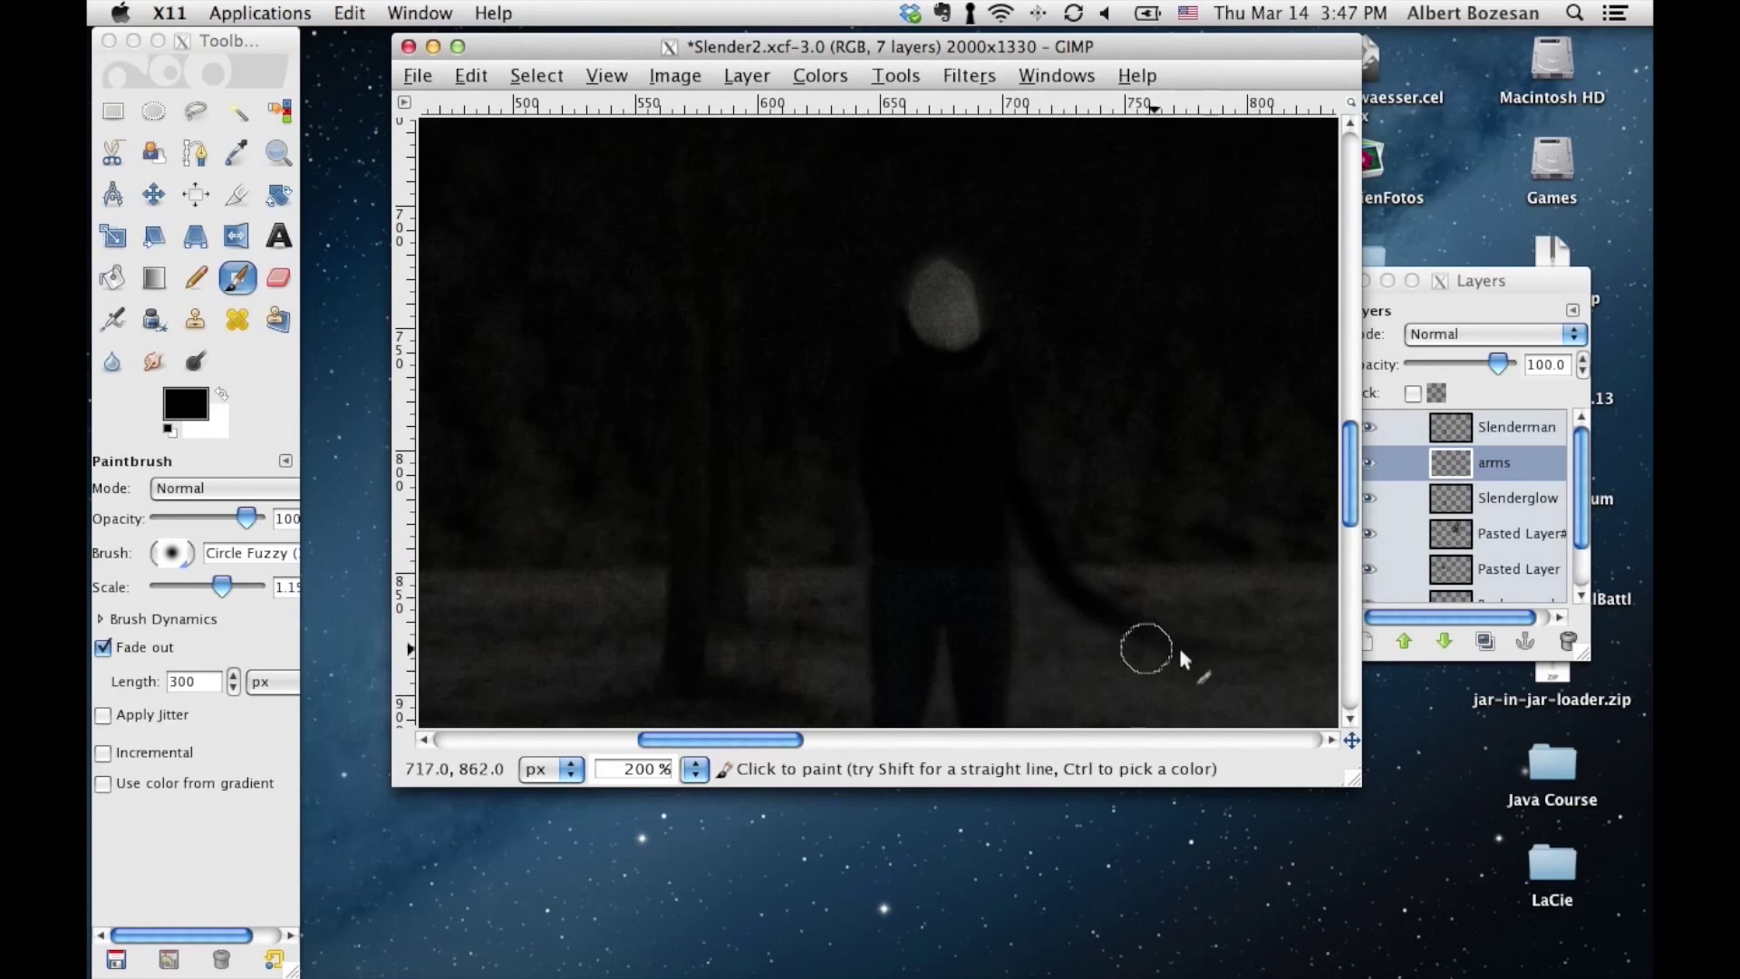
pyautogui.press('ctrl')
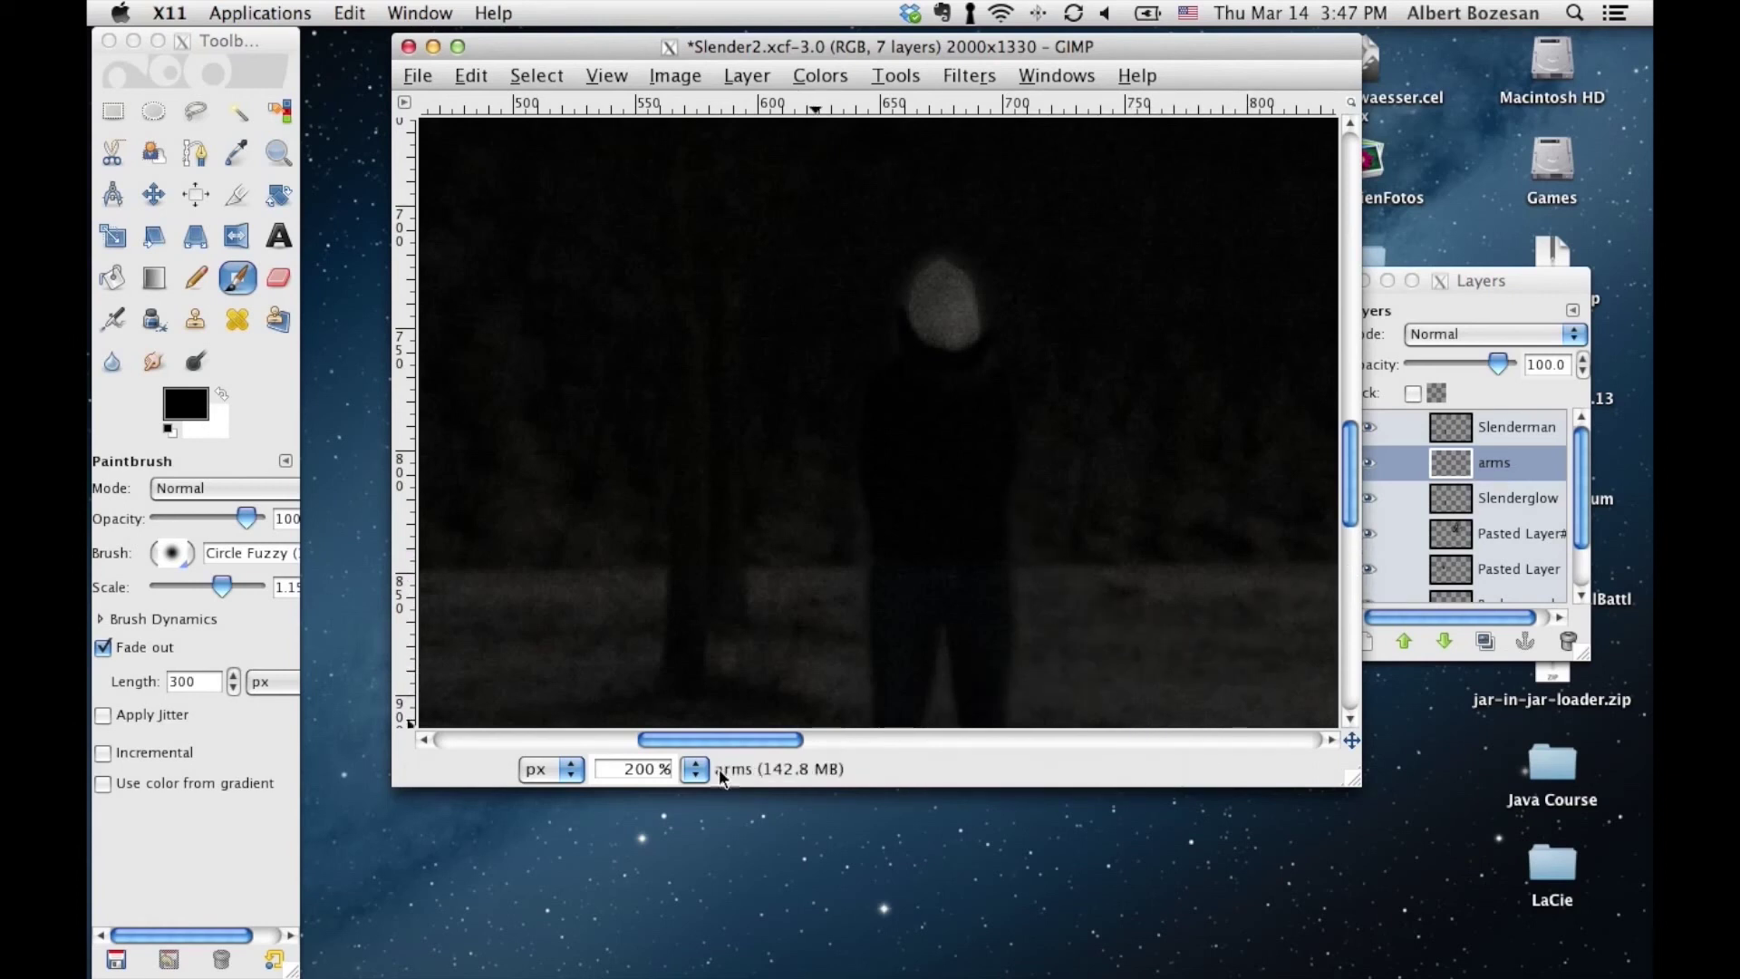
pyautogui.click(696, 768)
# At 100% zoom, paint fading tentacle arms reaching out from both sides of the torso
pyautogui.click(654, 604)
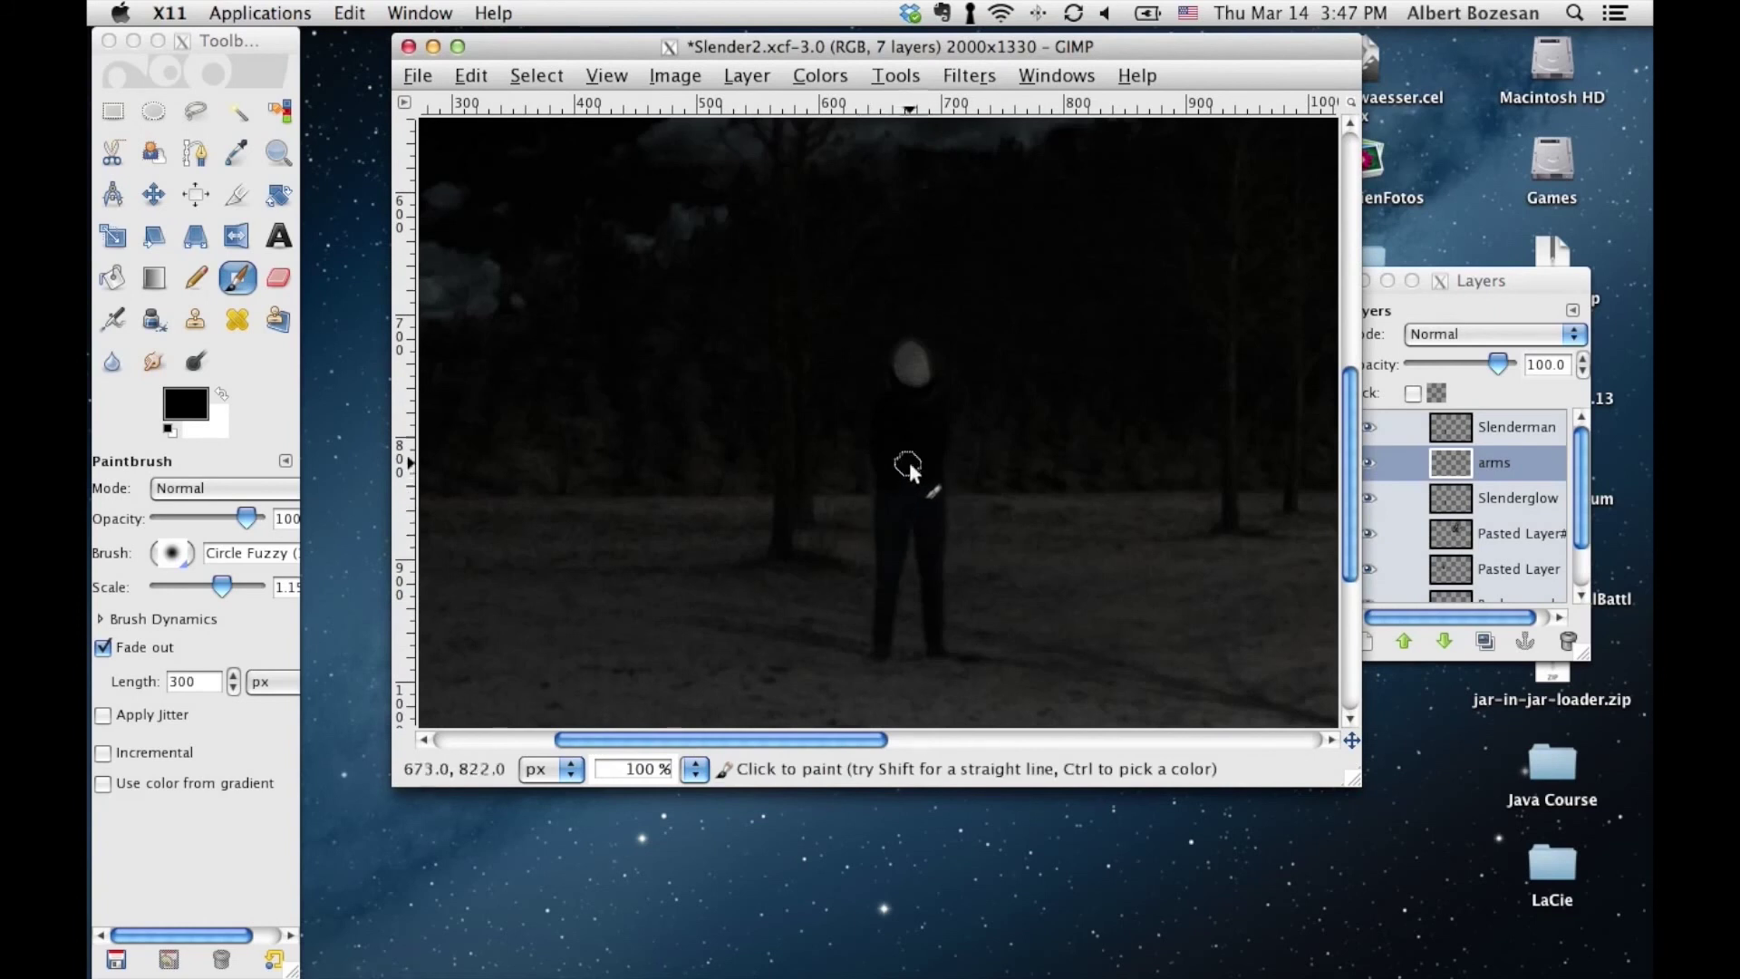
pyautogui.moveTo(939, 454); pyautogui.dragTo(1024, 544)
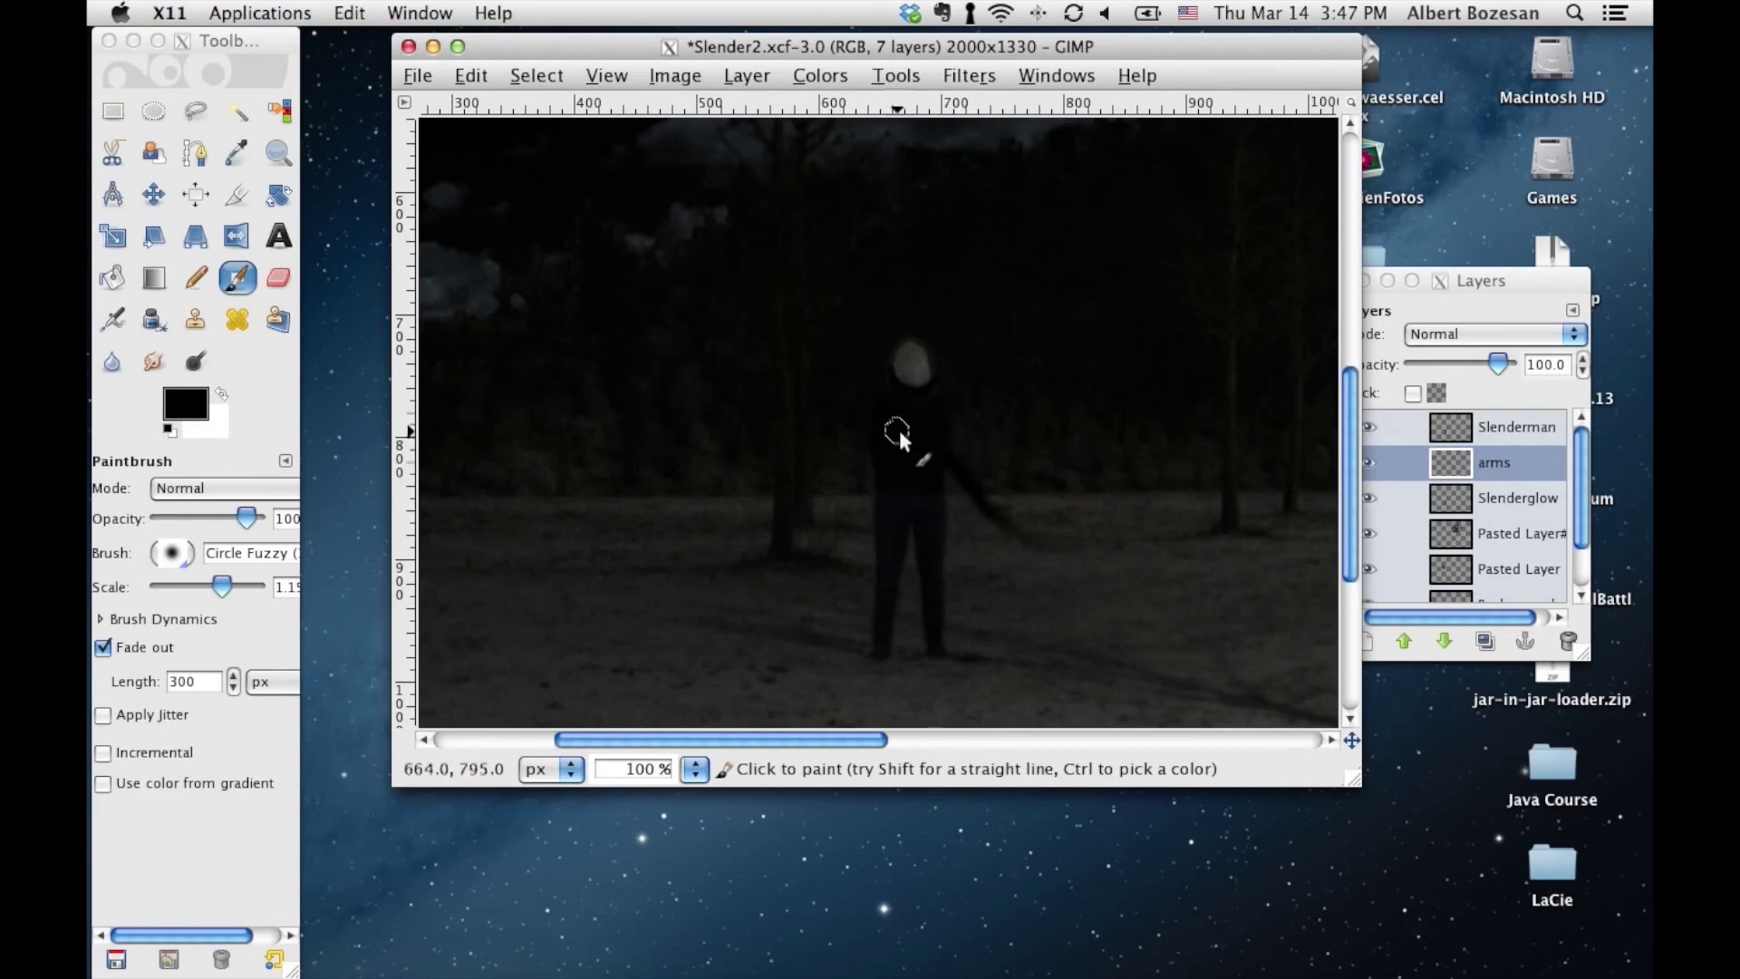
pyautogui.moveTo(984, 435); pyautogui.dragTo(1088, 498)
pyautogui.moveTo(888, 460); pyautogui.dragTo(798, 553)
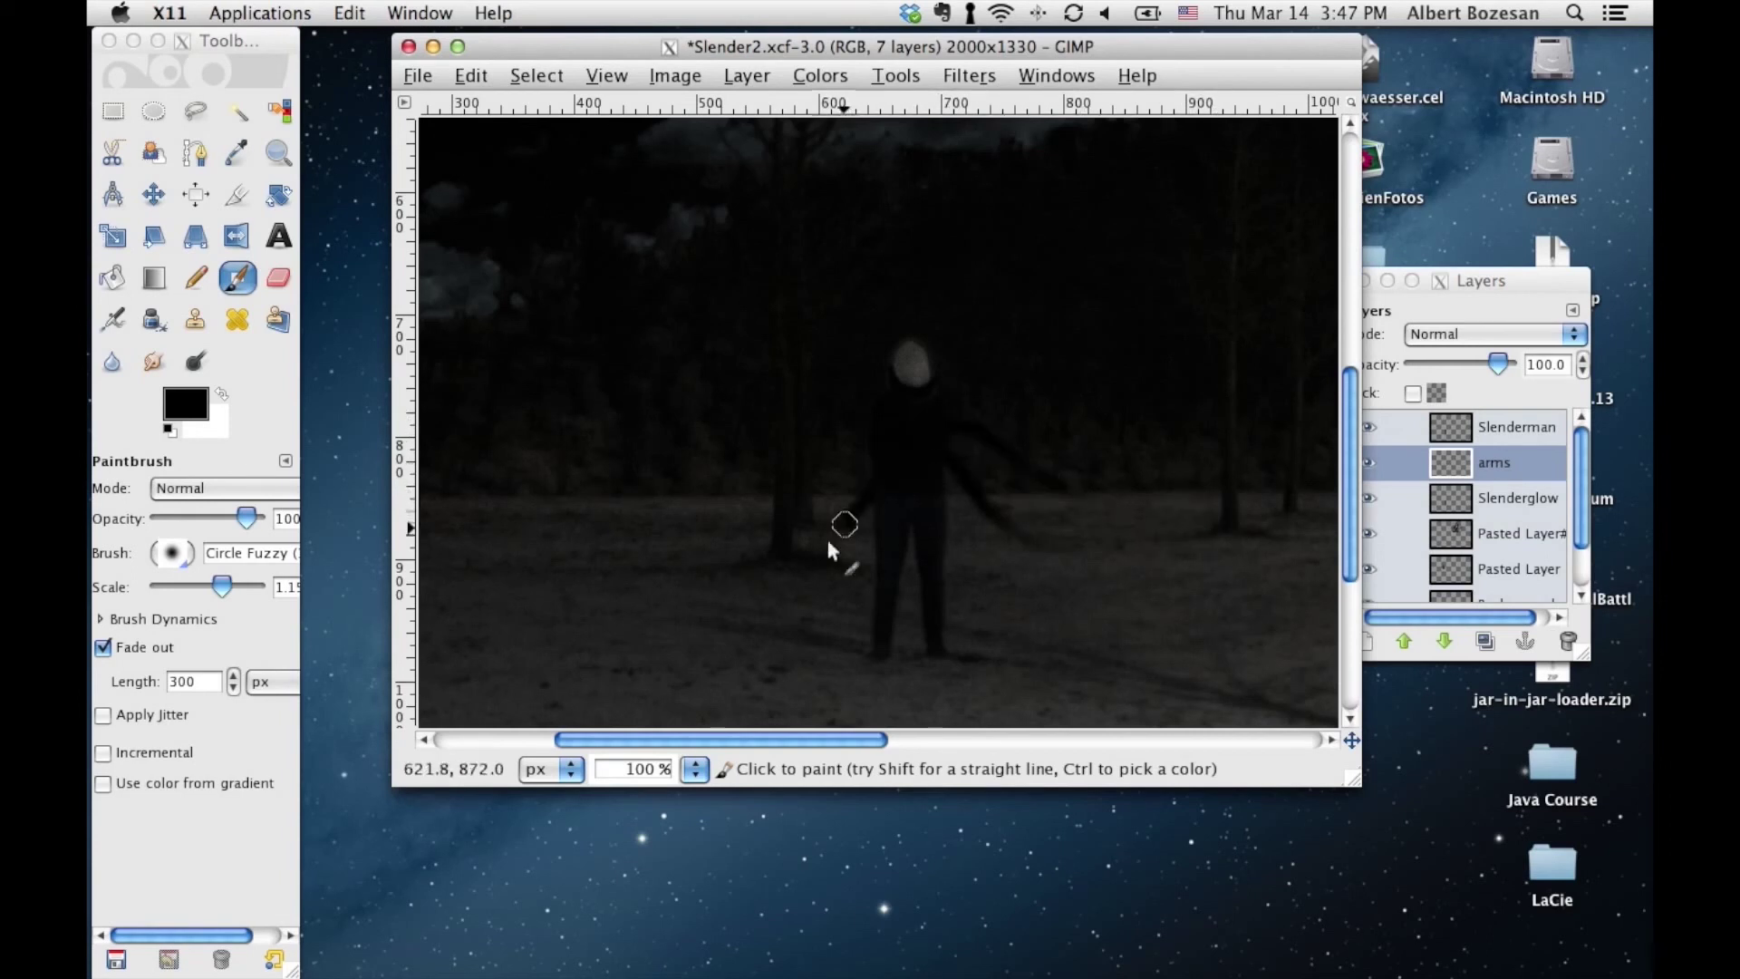
pyautogui.moveTo(890, 448); pyautogui.dragTo(780, 447)
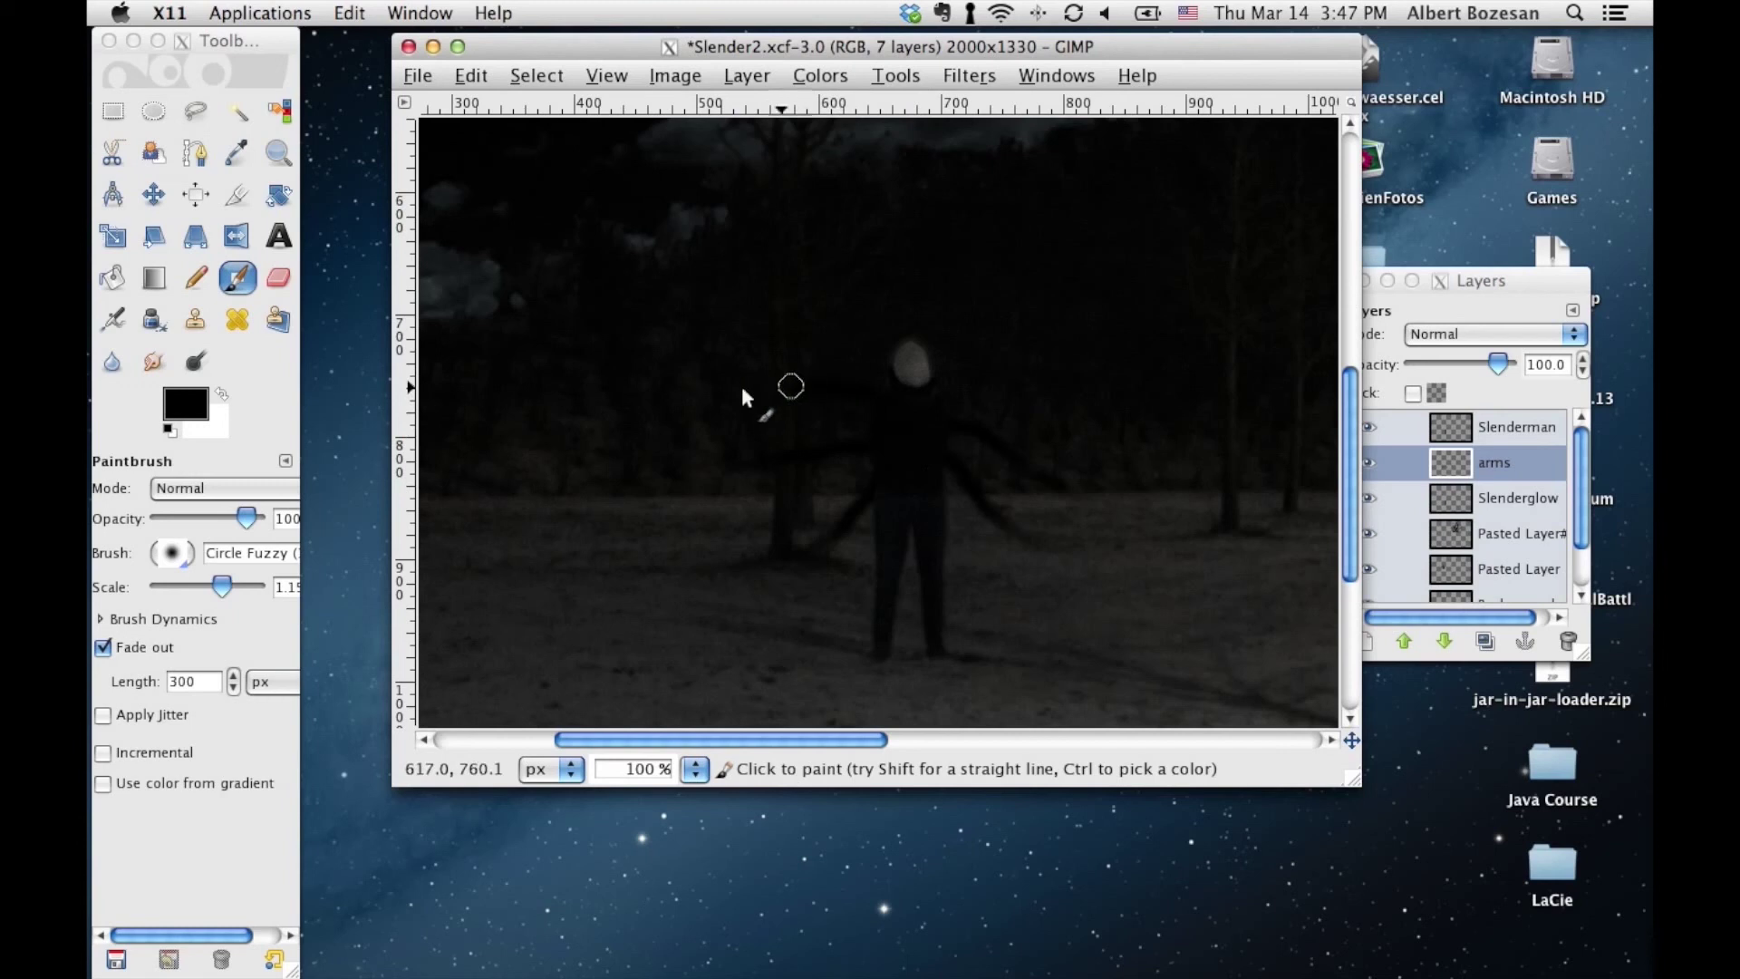
pyautogui.moveTo(953, 478); pyautogui.dragTo(1091, 586)
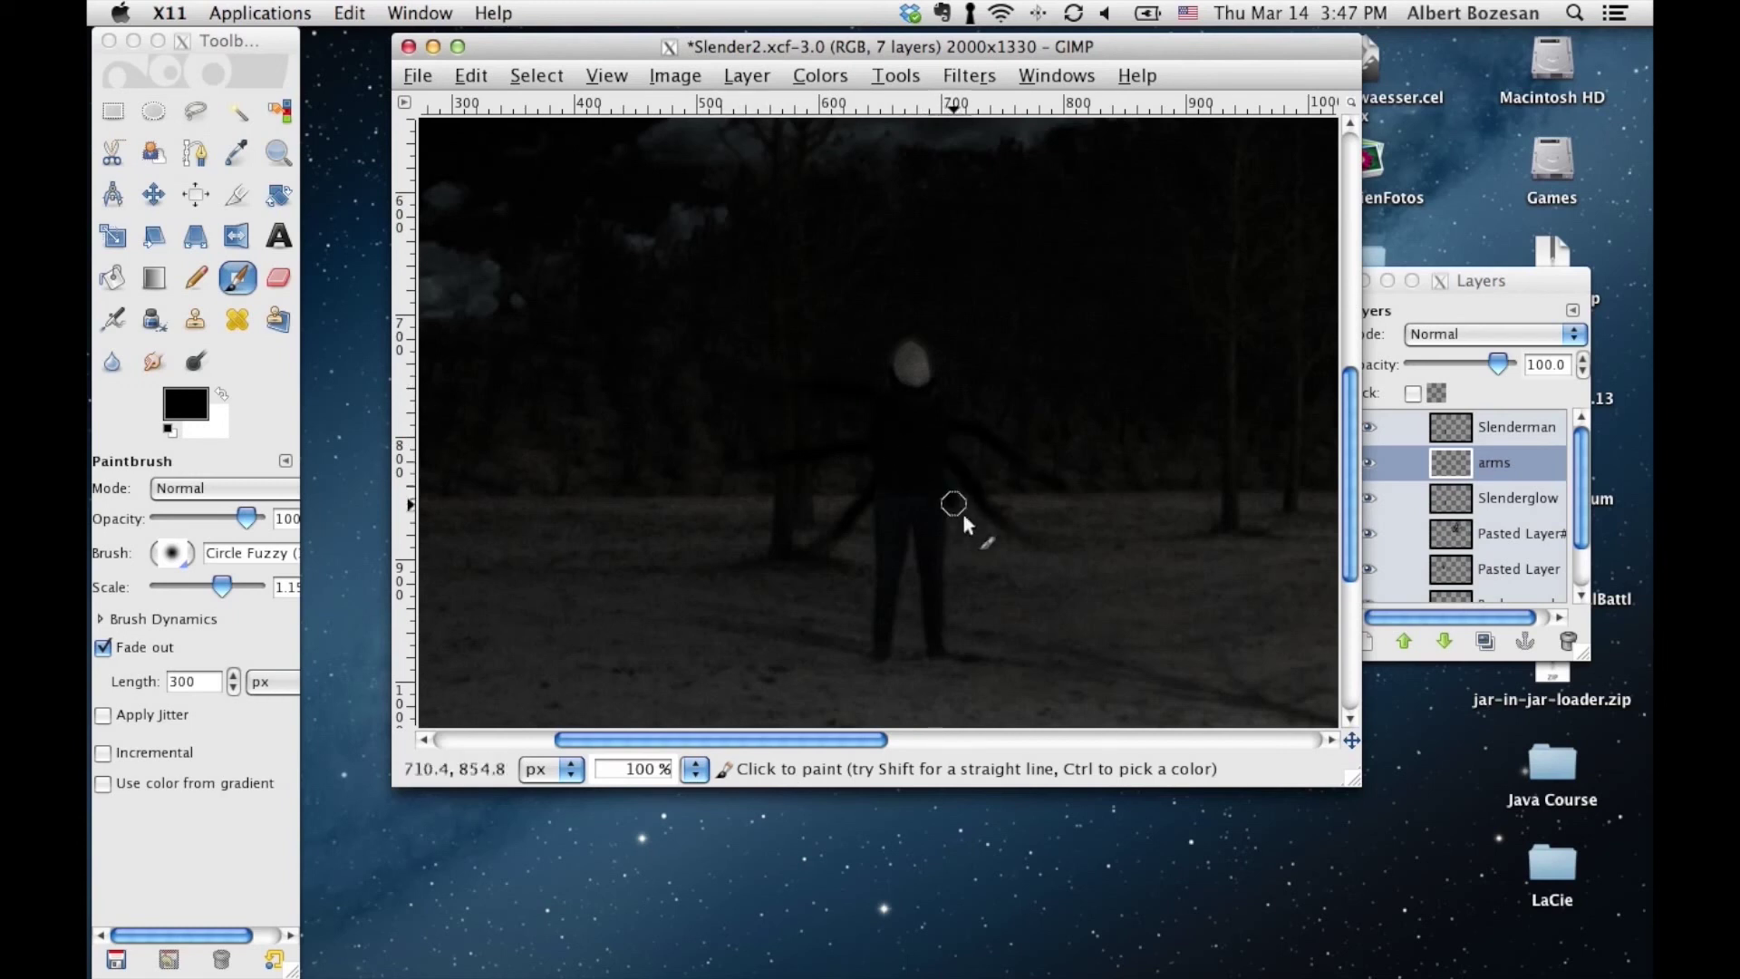
pyautogui.hotkey('ctrl', 'z')
pyautogui.moveTo(912, 460); pyautogui.dragTo(1088, 586)
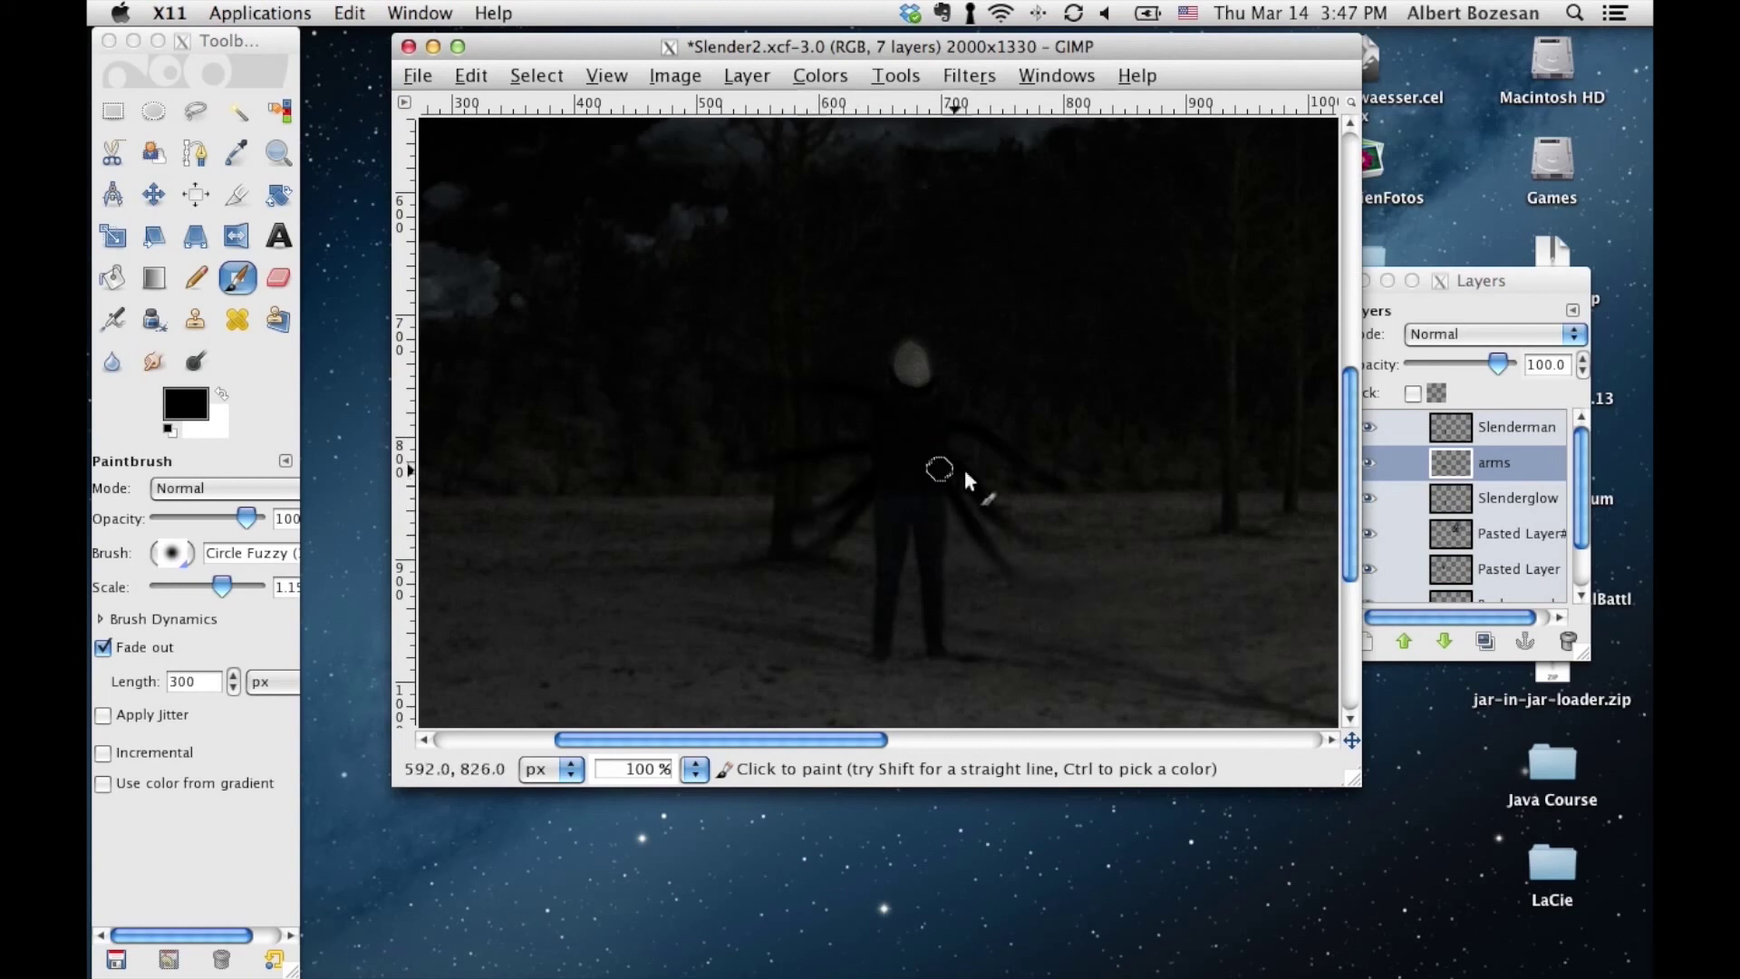
# Undo several strokes and repaint dark arms fanning left and right from the chest
pyautogui.hotkey('ctrl', 'z')
pyautogui.hotkey('ctrl', 'z')
pyautogui.hotkey('ctrl', 'z')
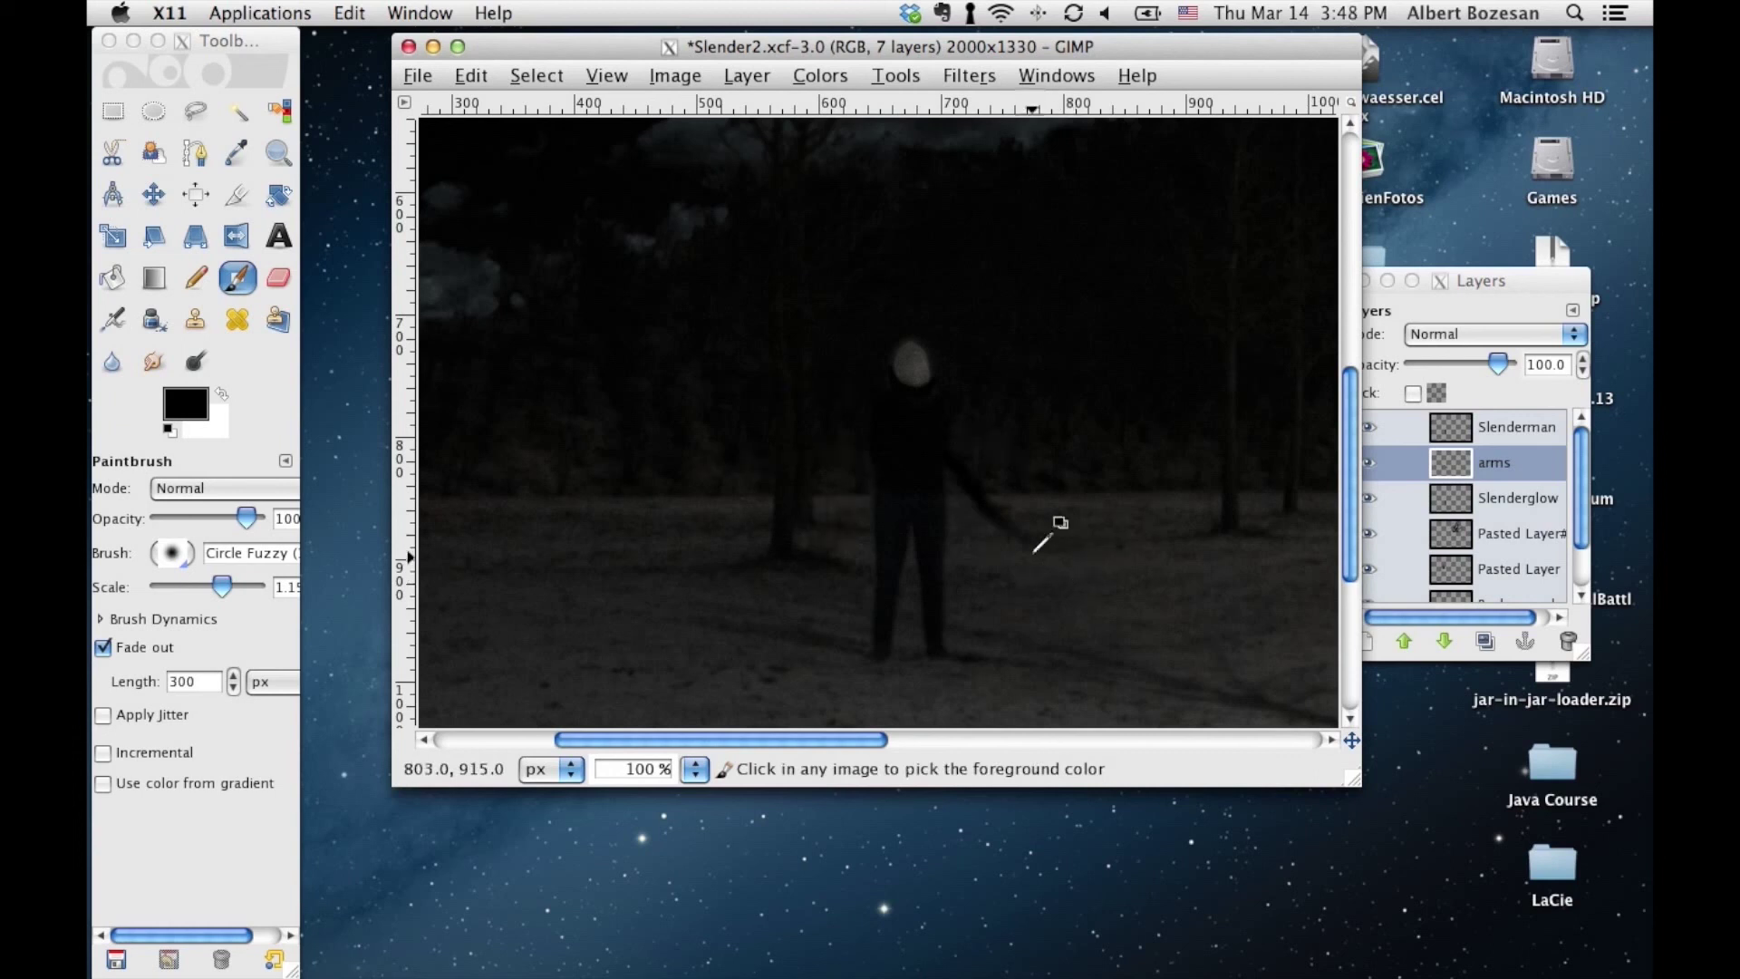
pyautogui.moveTo(944, 442); pyautogui.dragTo(1042, 528)
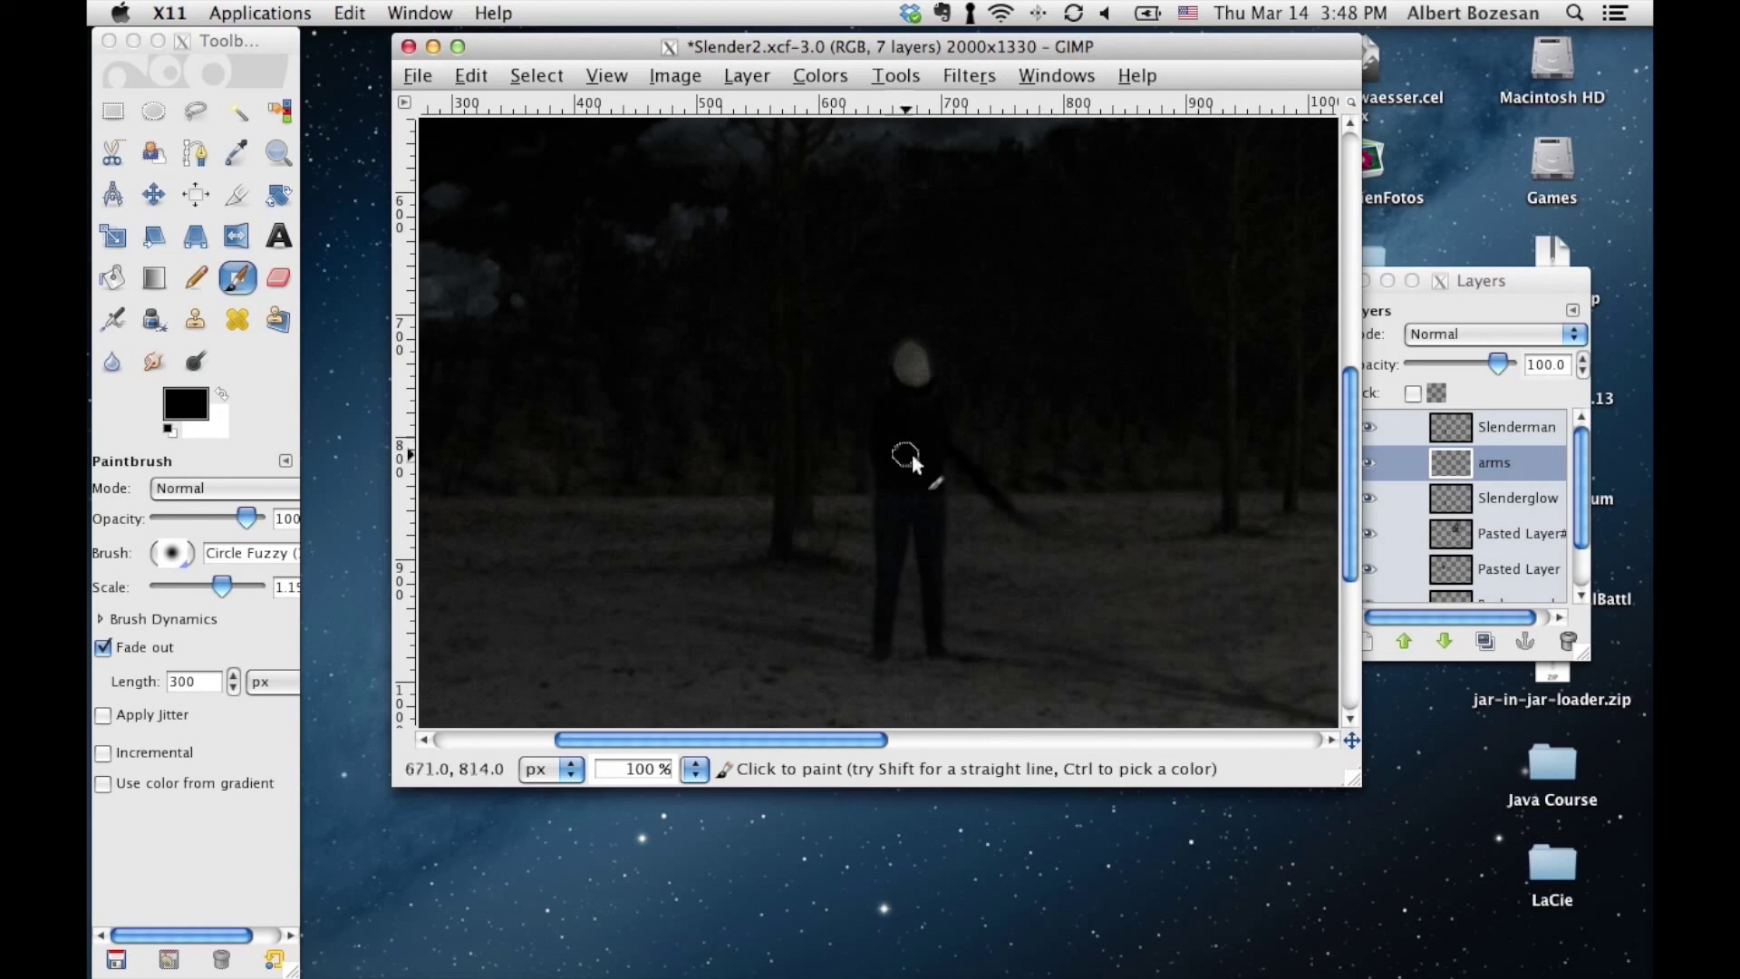
pyautogui.moveTo(923, 461); pyautogui.dragTo(1029, 564)
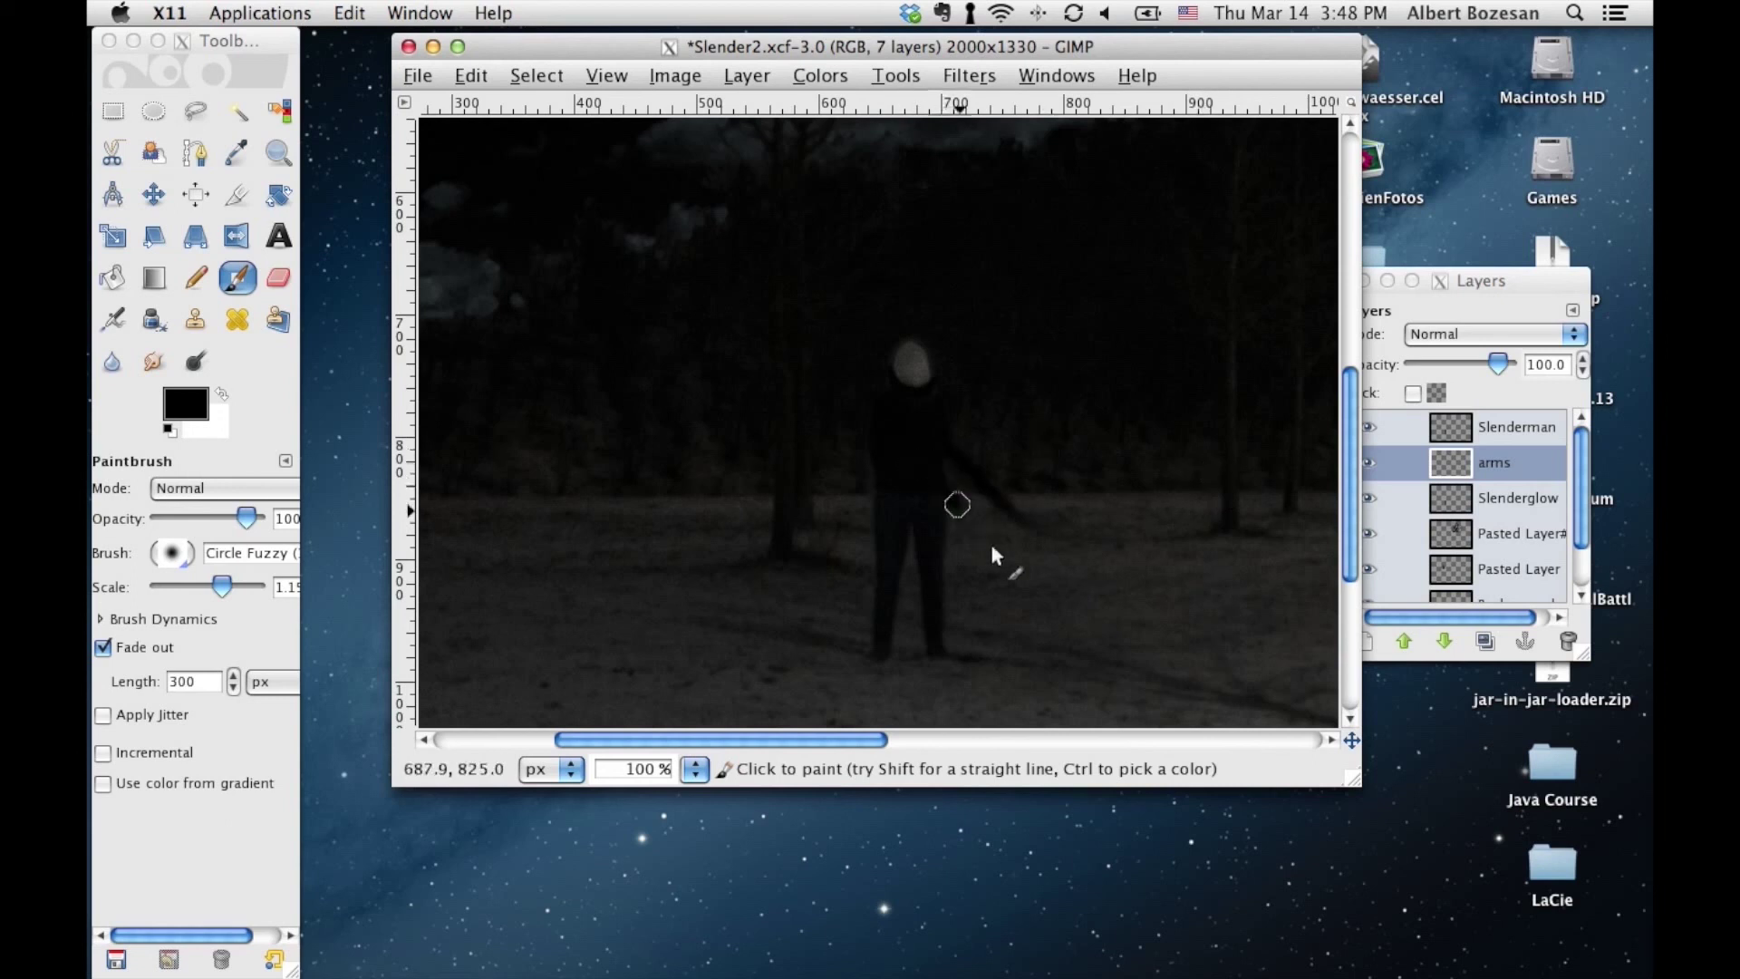
pyautogui.moveTo(906, 437); pyautogui.dragTo(827, 507)
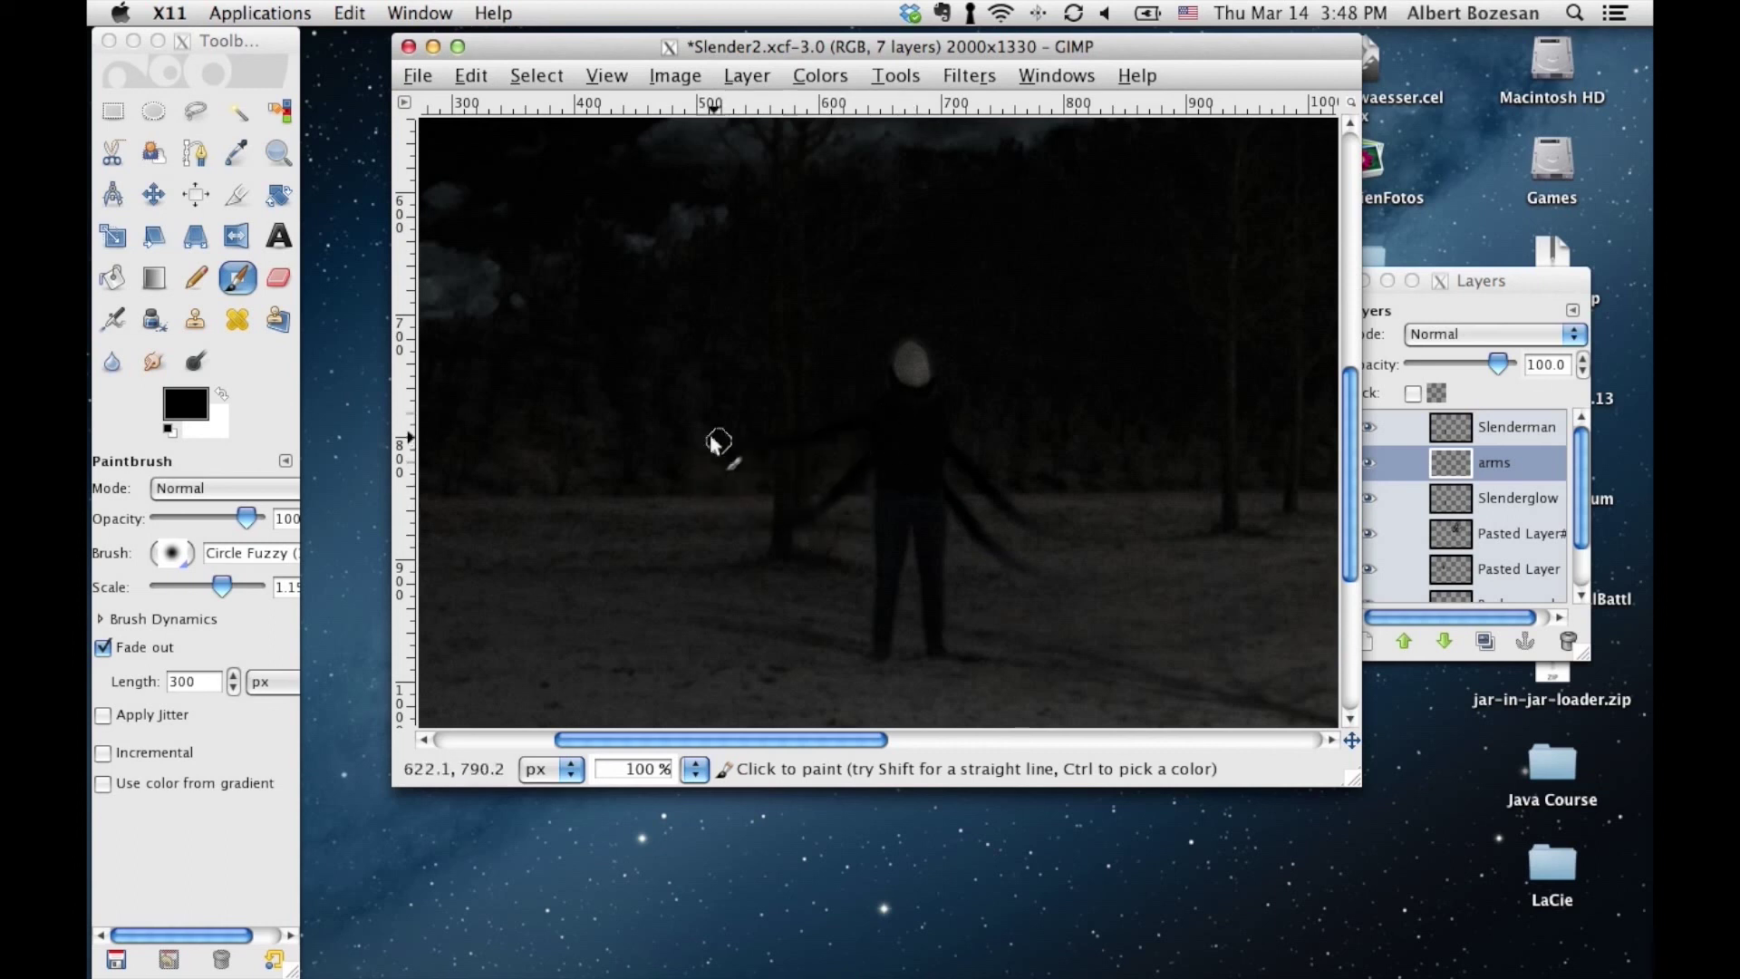
pyautogui.moveTo(906, 434); pyautogui.dragTo(1100, 413)
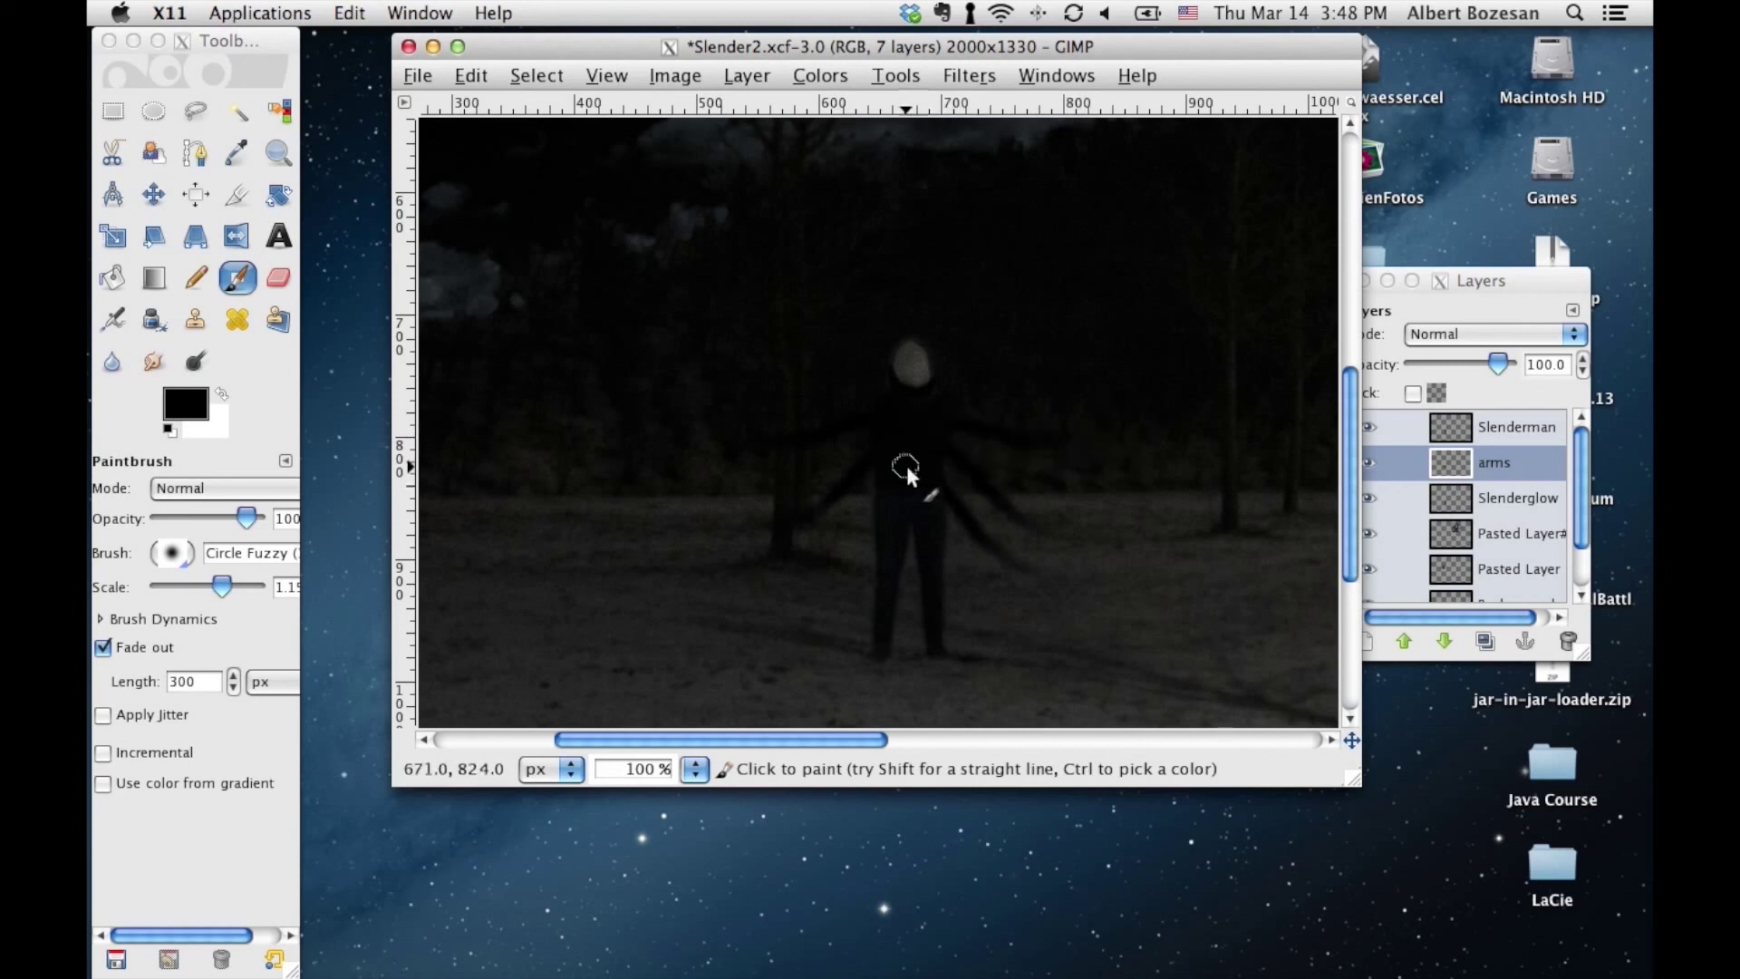
pyautogui.moveTo(897, 476); pyautogui.dragTo(836, 544)
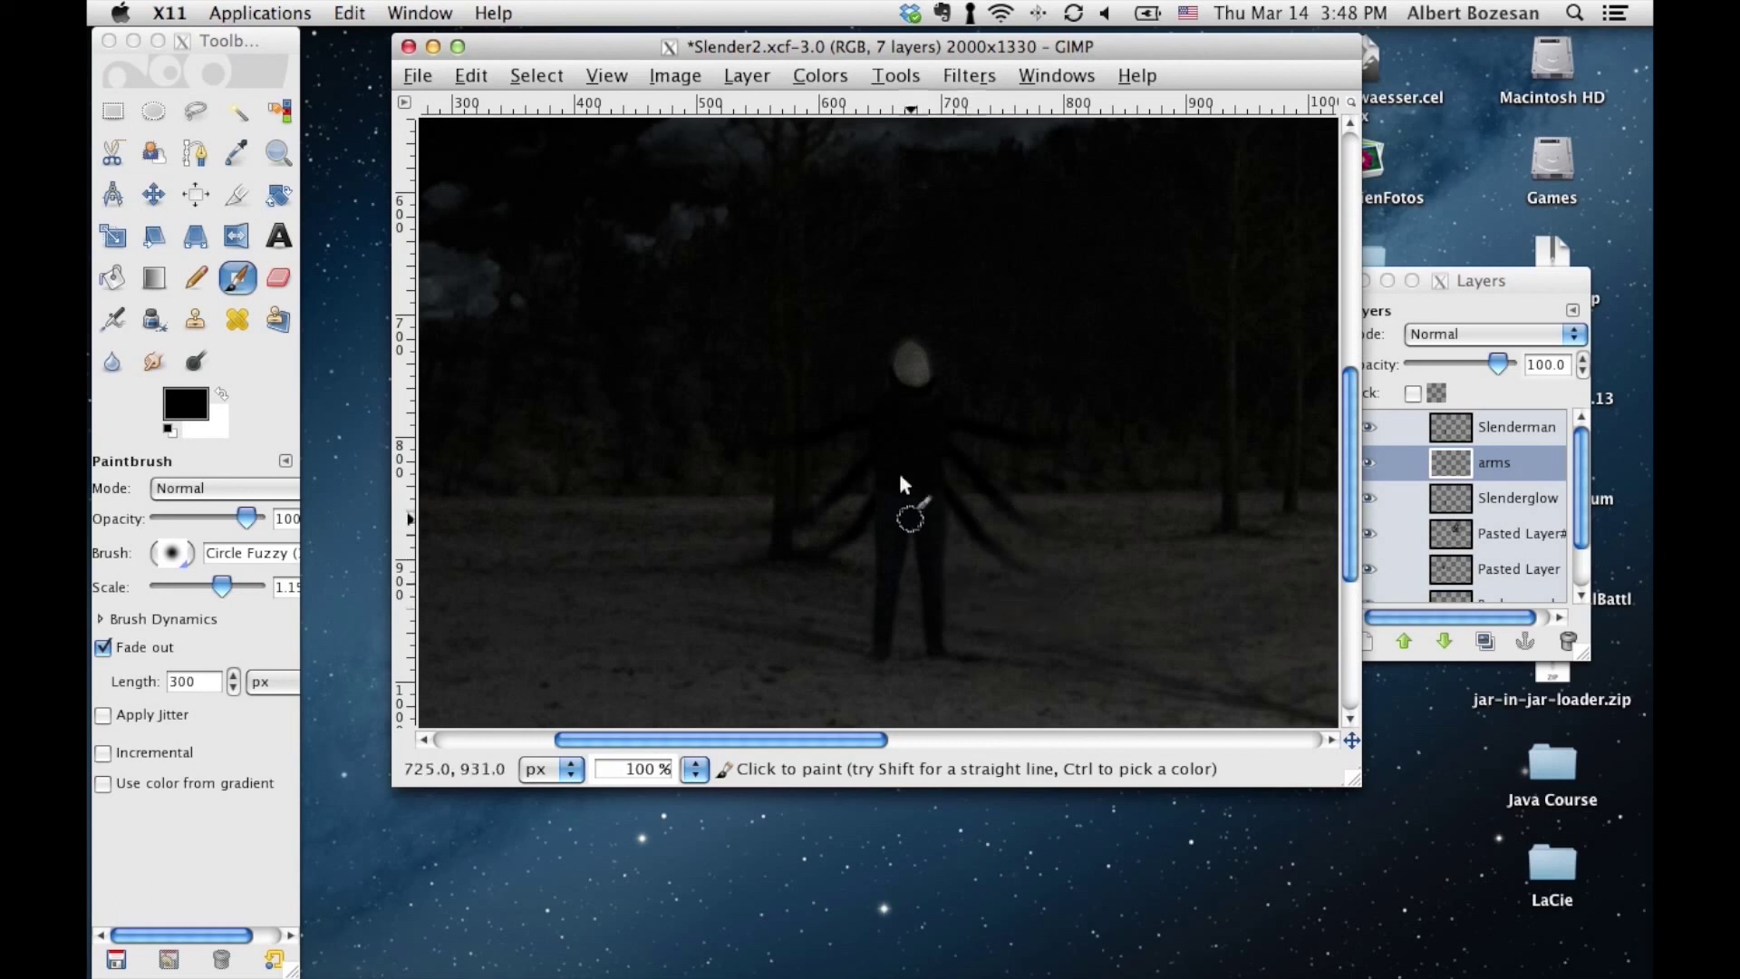
pyautogui.moveTo(914, 506); pyautogui.dragTo(999, 580)
pyautogui.moveTo(943, 437); pyautogui.dragTo(997, 432)
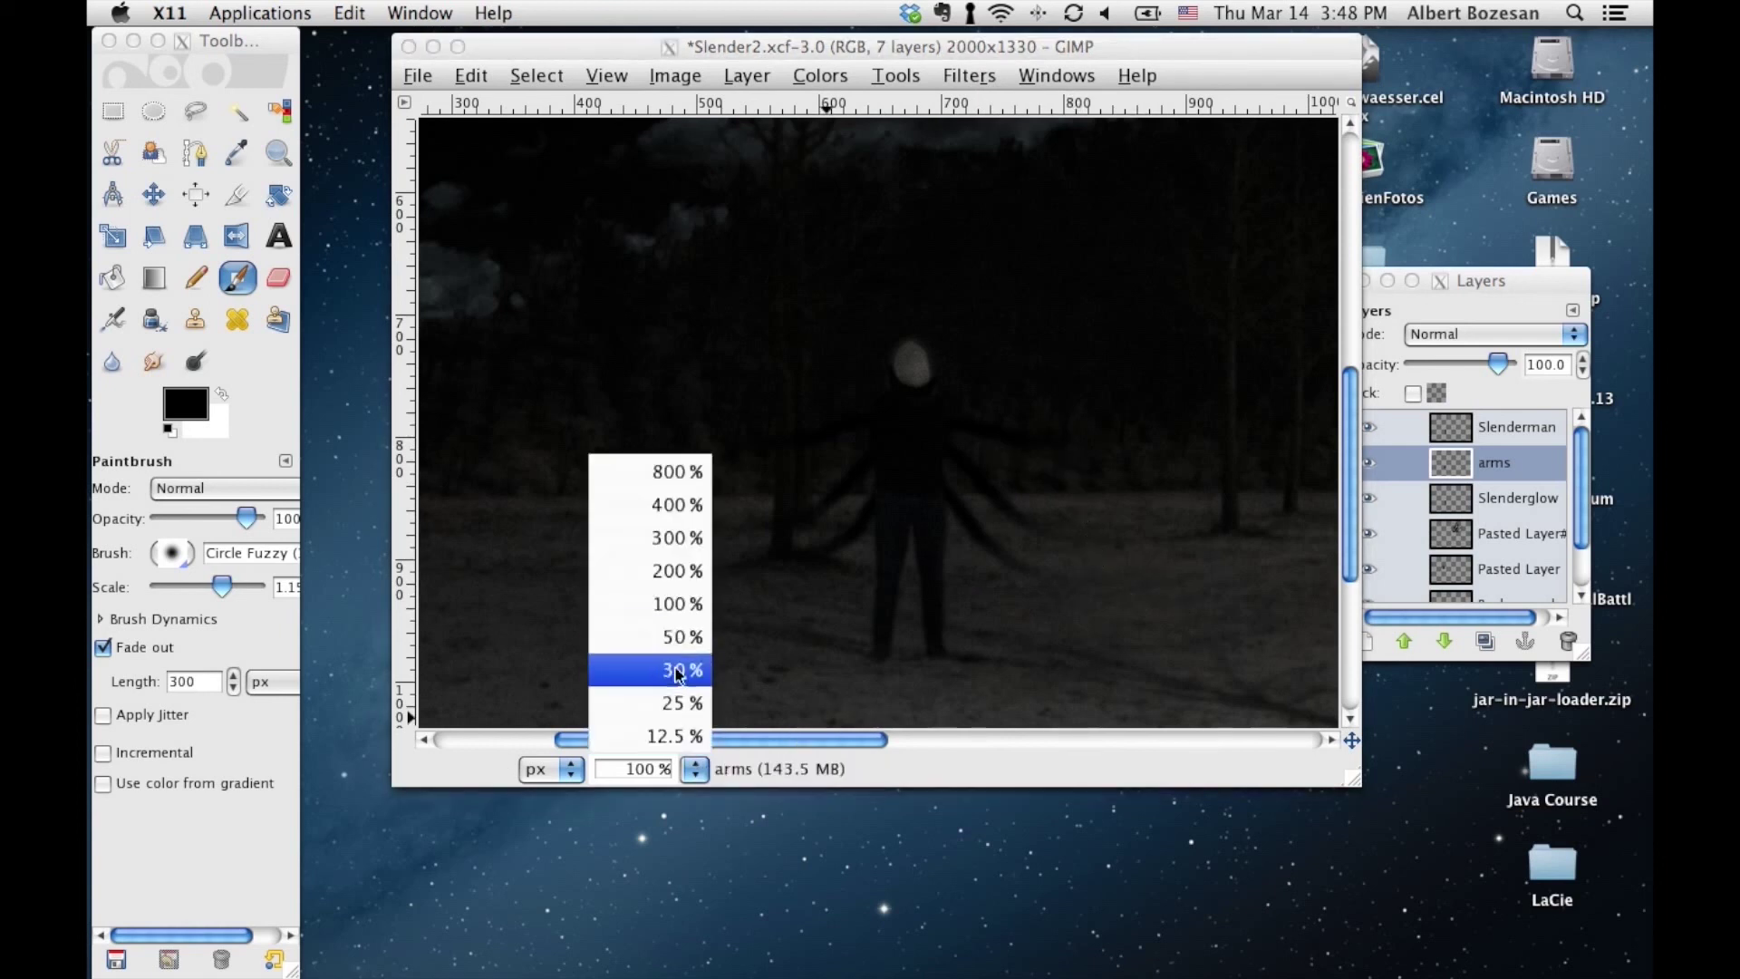
# Zoom out to 30% to view the whole composition
pyautogui.click(678, 671)
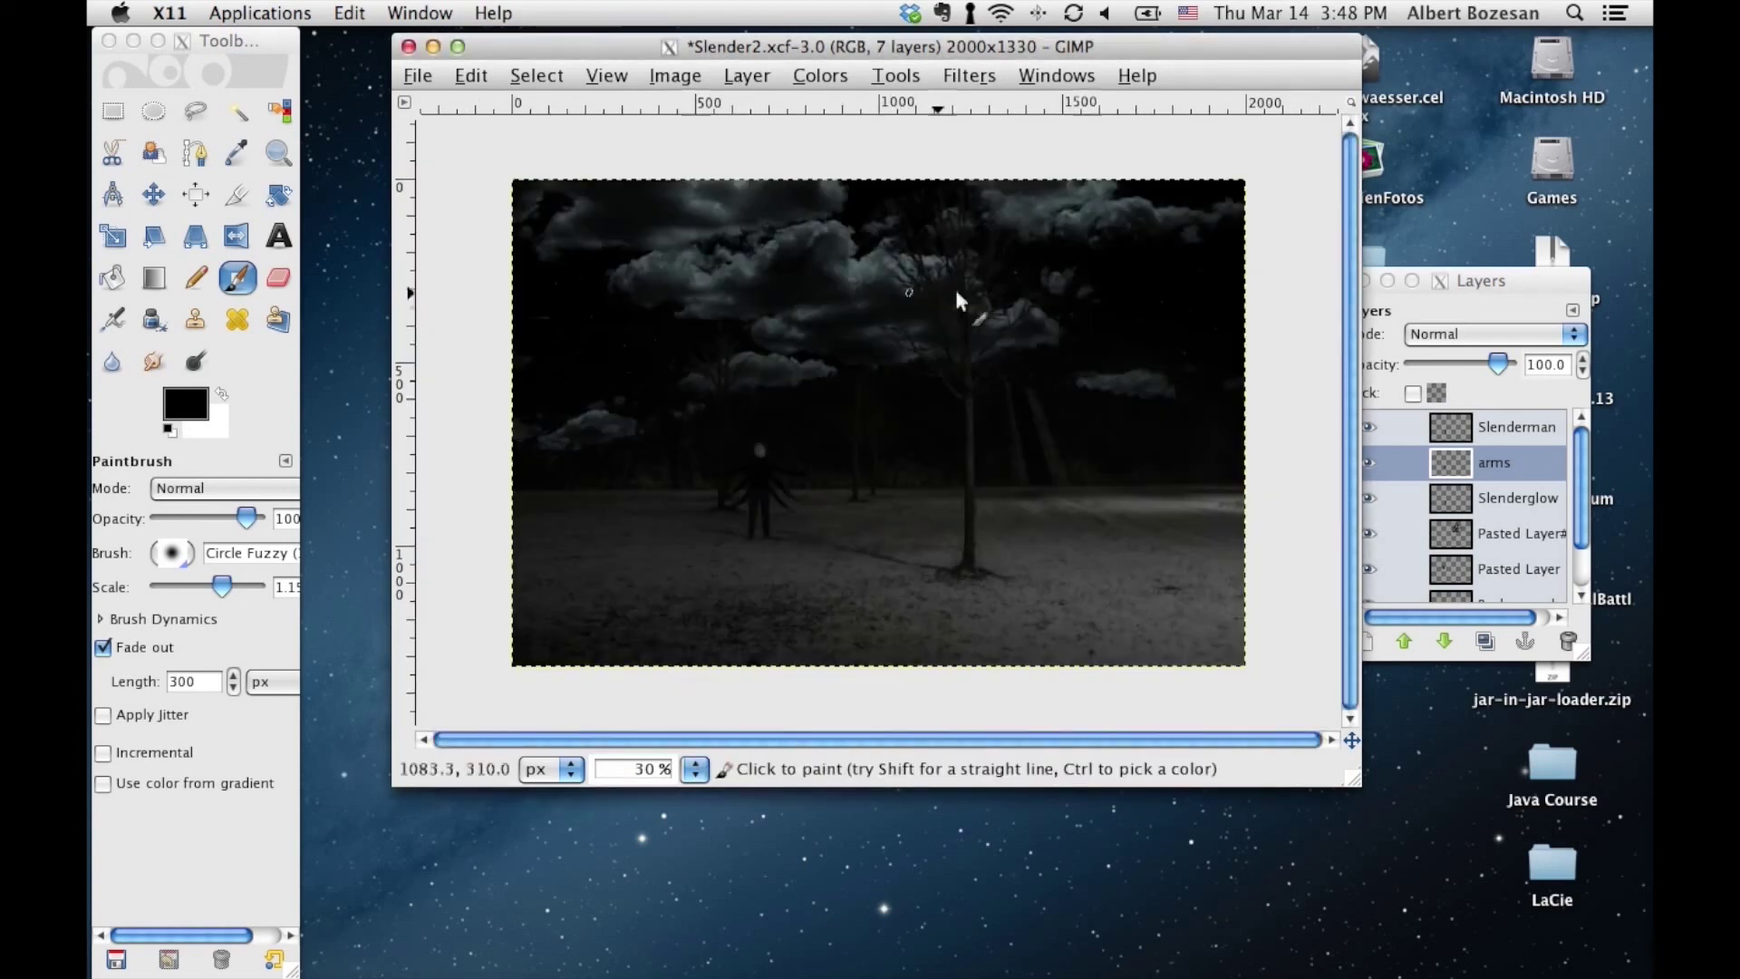